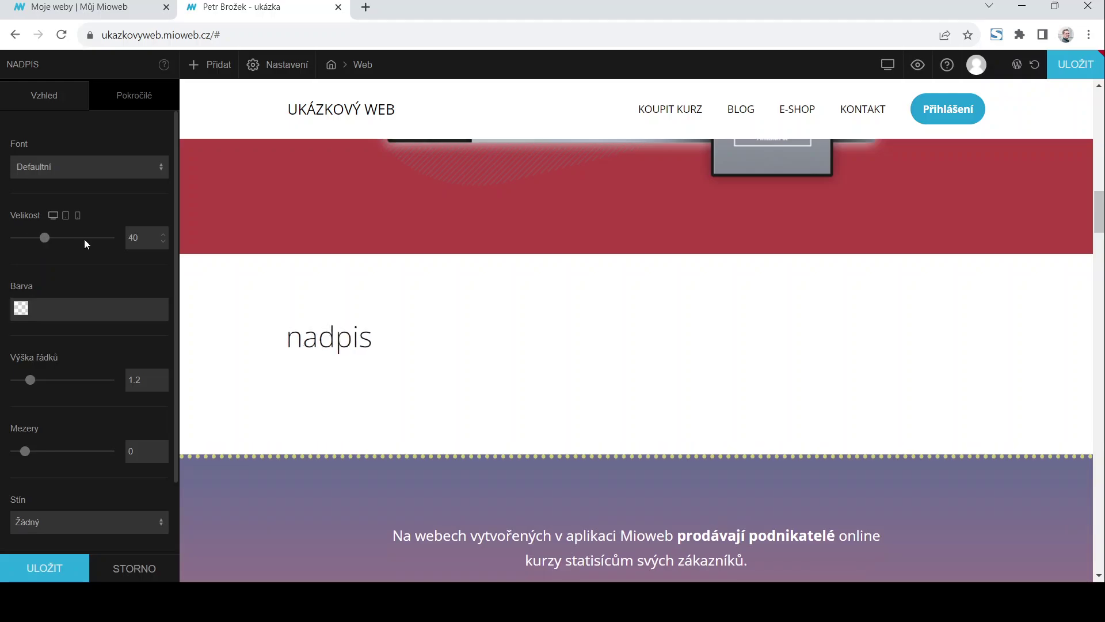
Style the "nadpis" heading with the Amatic SC font at size 100 and centre its text
click(157, 173)
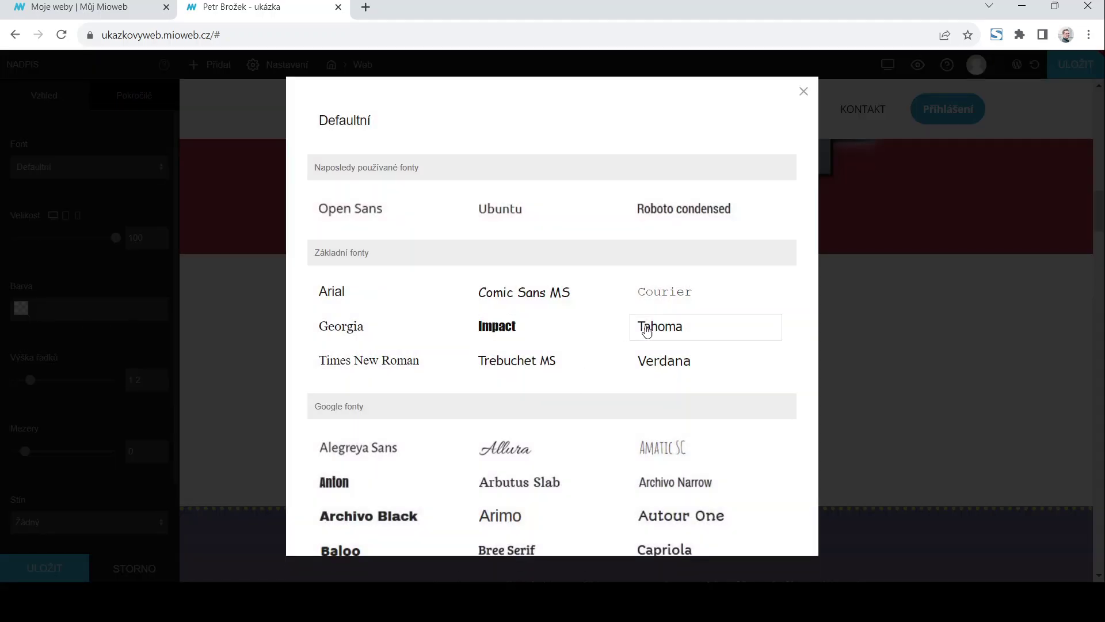
click(662, 448)
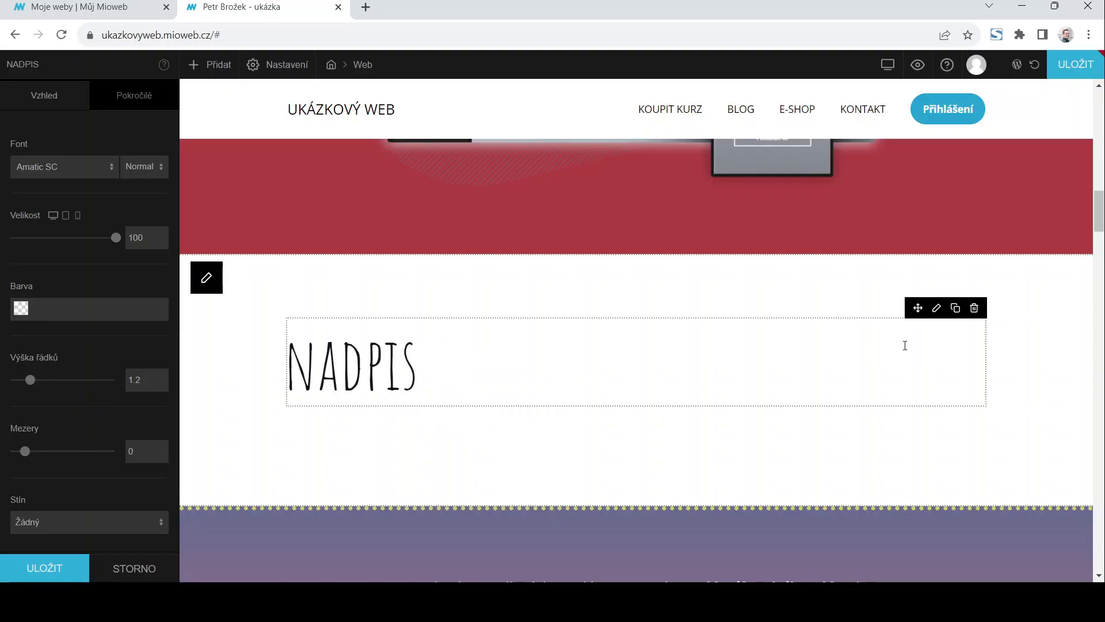
double_click(488, 379)
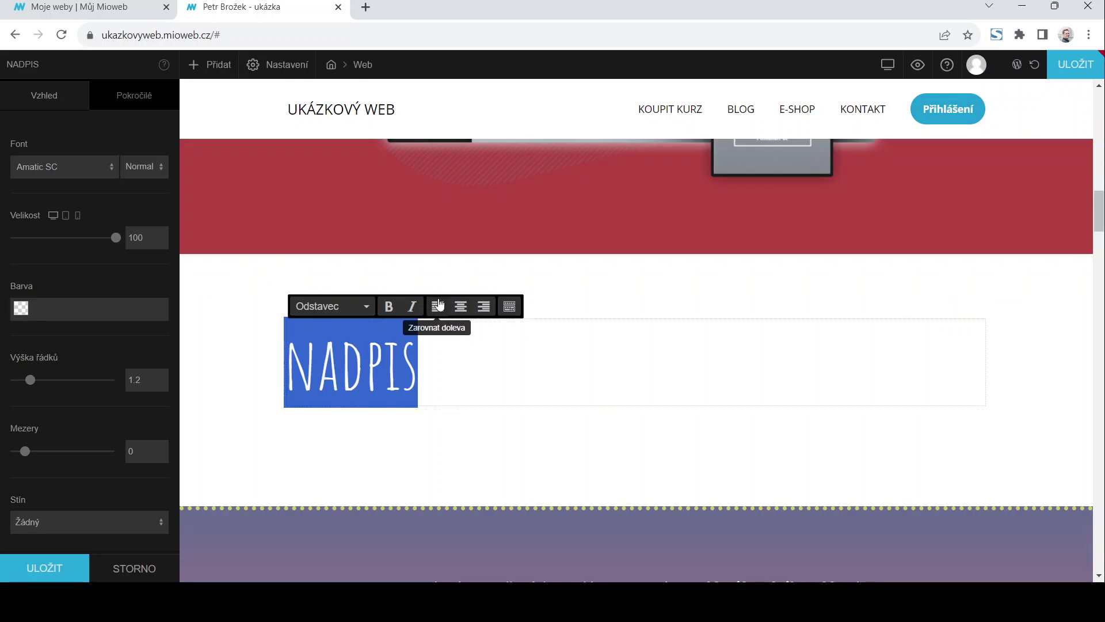
click(460, 307)
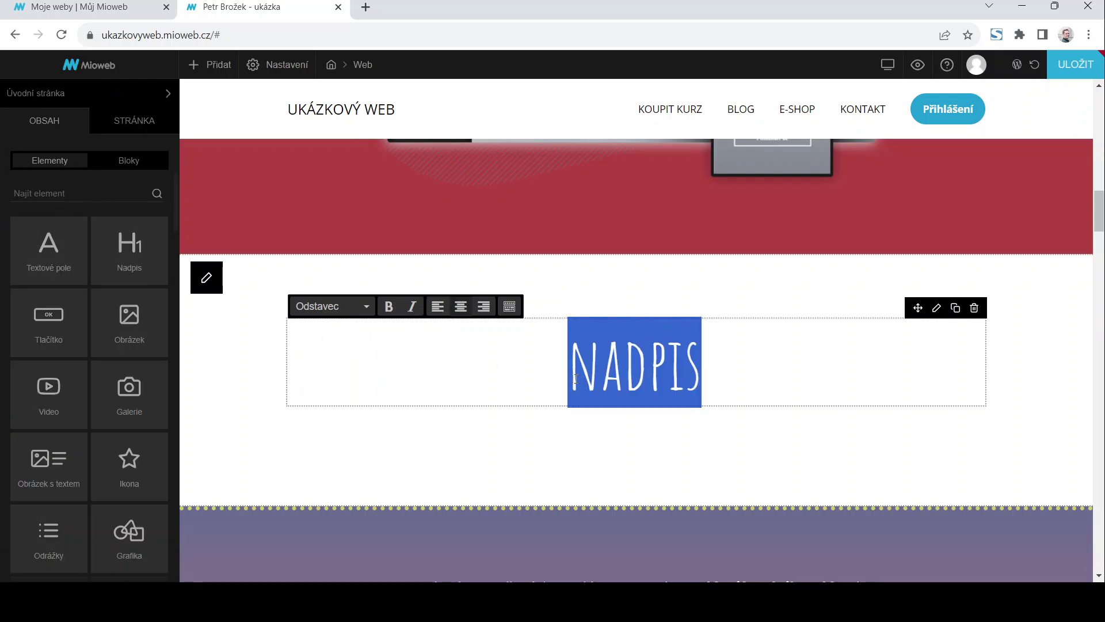
click(939, 310)
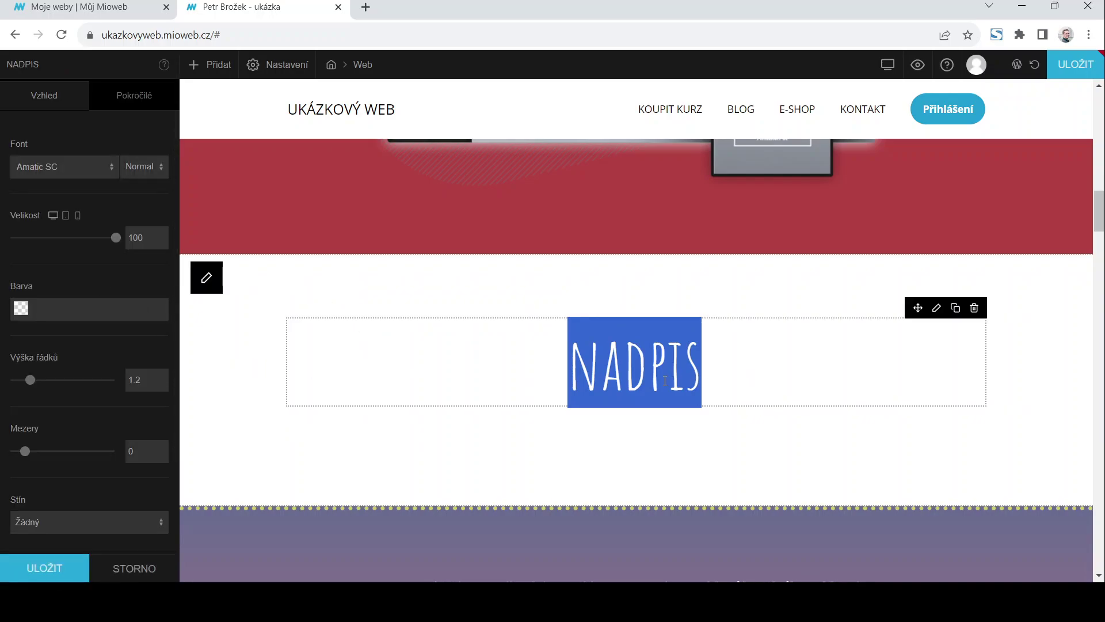
click(762, 380)
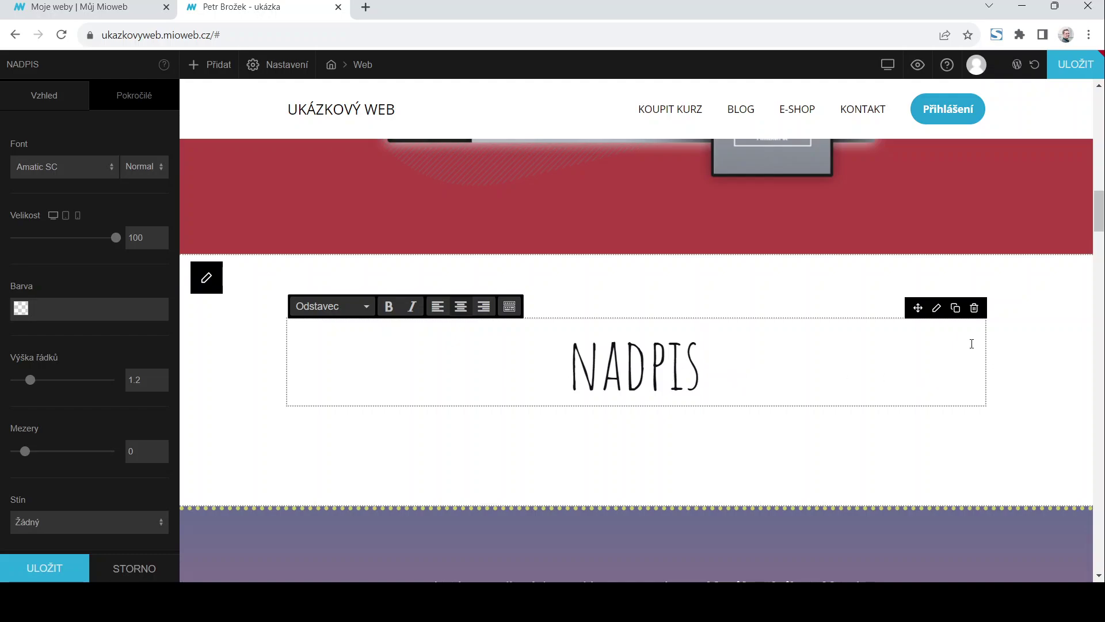
click(1035, 330)
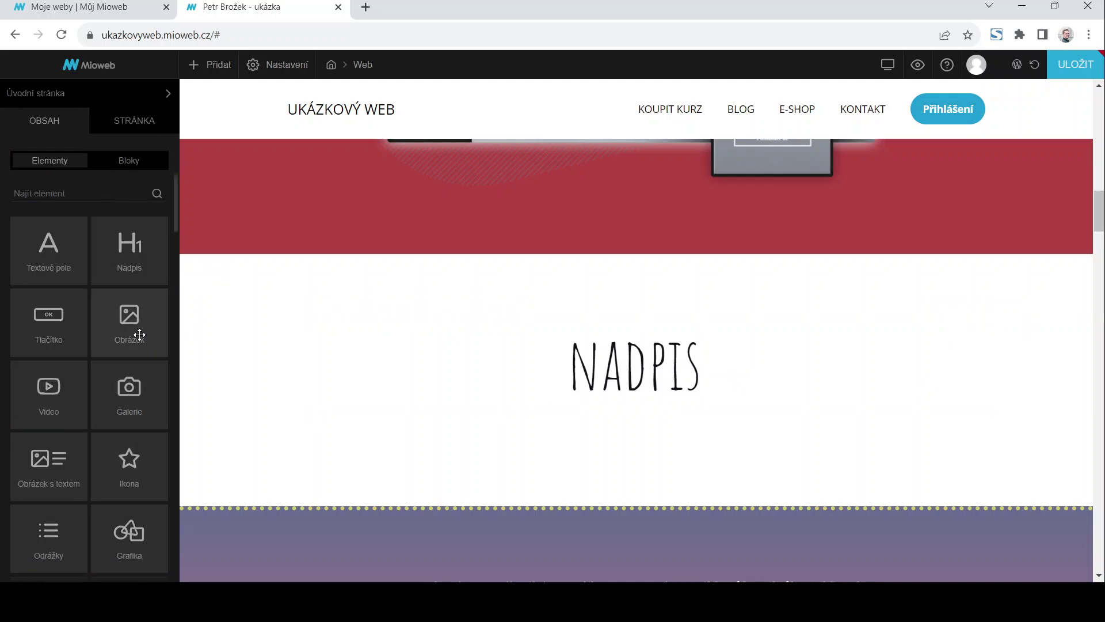
Add an image element (Obrázek) directly below the "nadpis" heading
scroll(140, 334, down, 2)
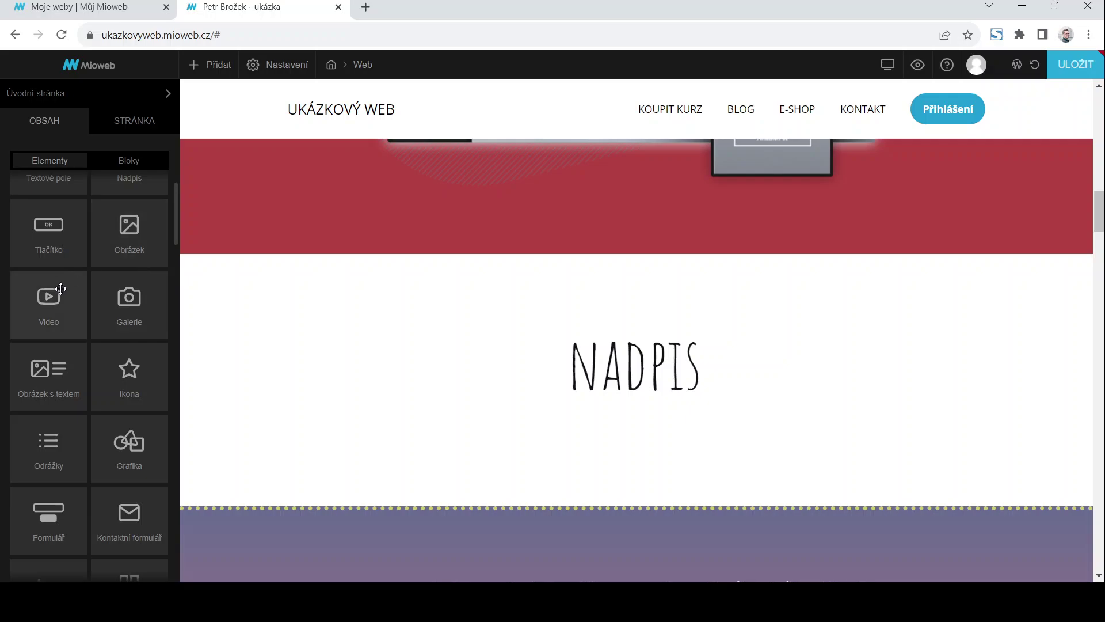
drag(113, 224, 433, 435)
scroll(564, 472, down, 2)
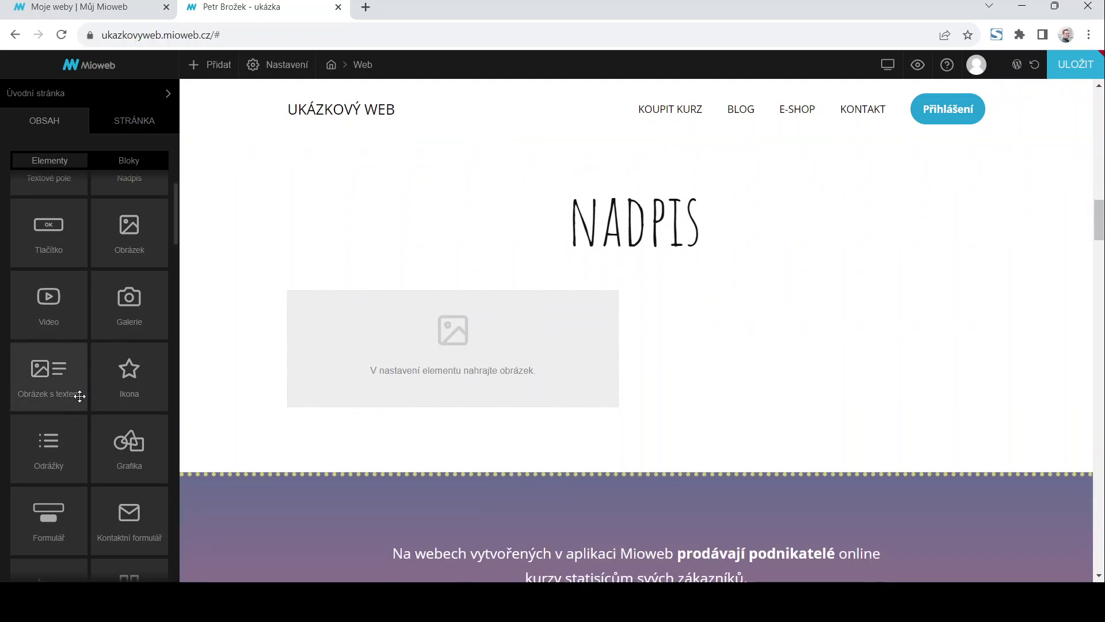
Place a contact form (Kontaktní formulář) beside the image element, then open its settings and save them unchanged
mouse_move(51, 518)
mouse_down()
mouse_move(702, 313)
mouse_move(210, 433)
mouse_move(55, 514)
mouse_up()
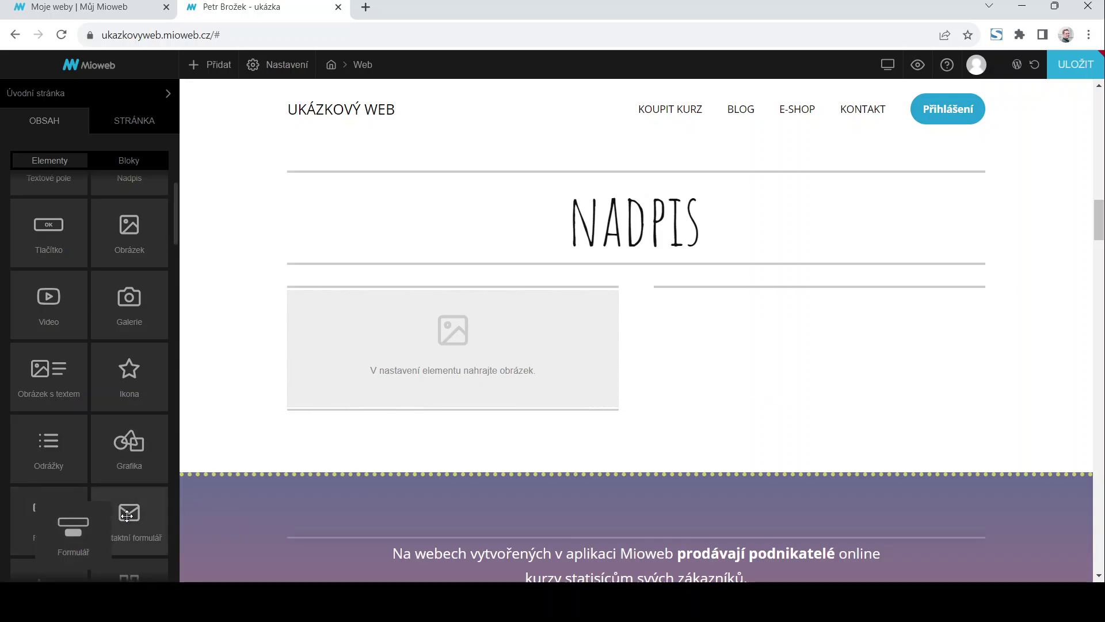
drag(129, 514, 719, 296)
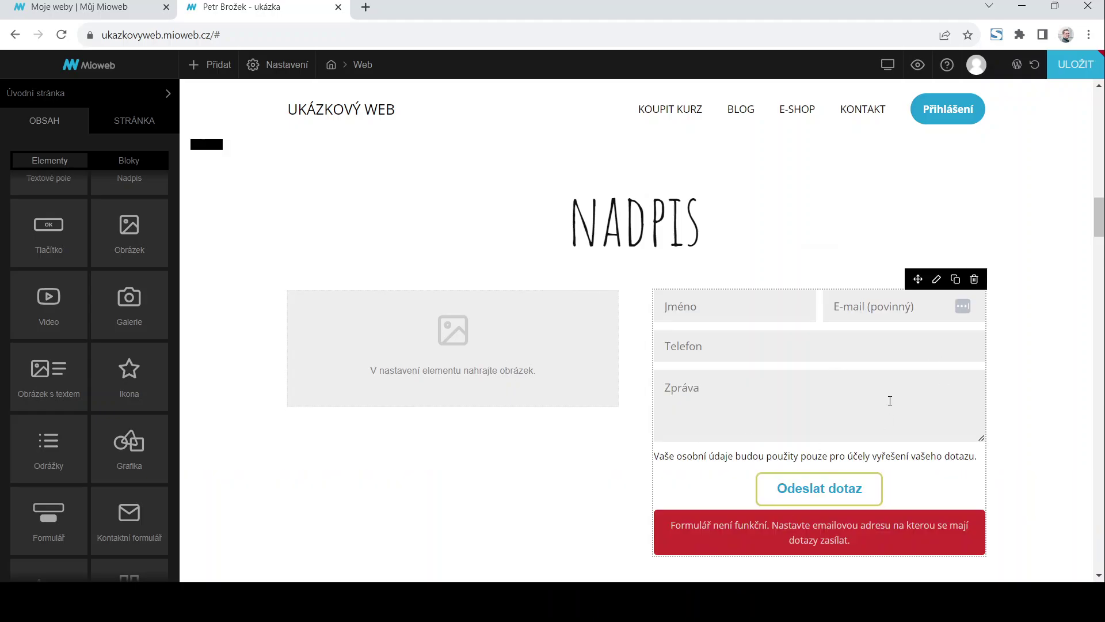
click(938, 281)
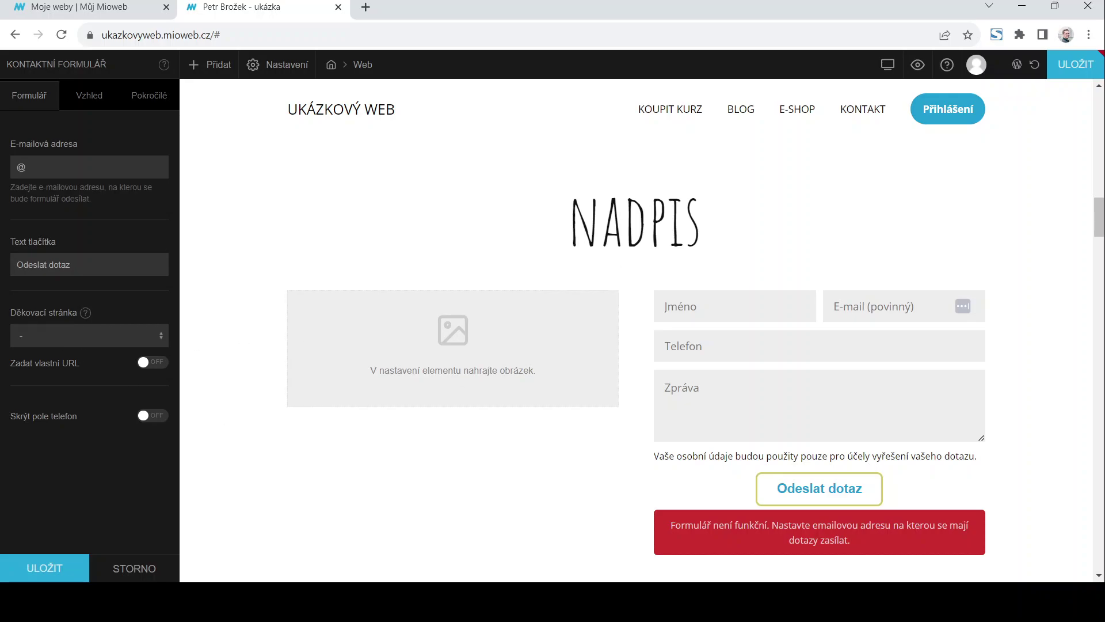
click(48, 572)
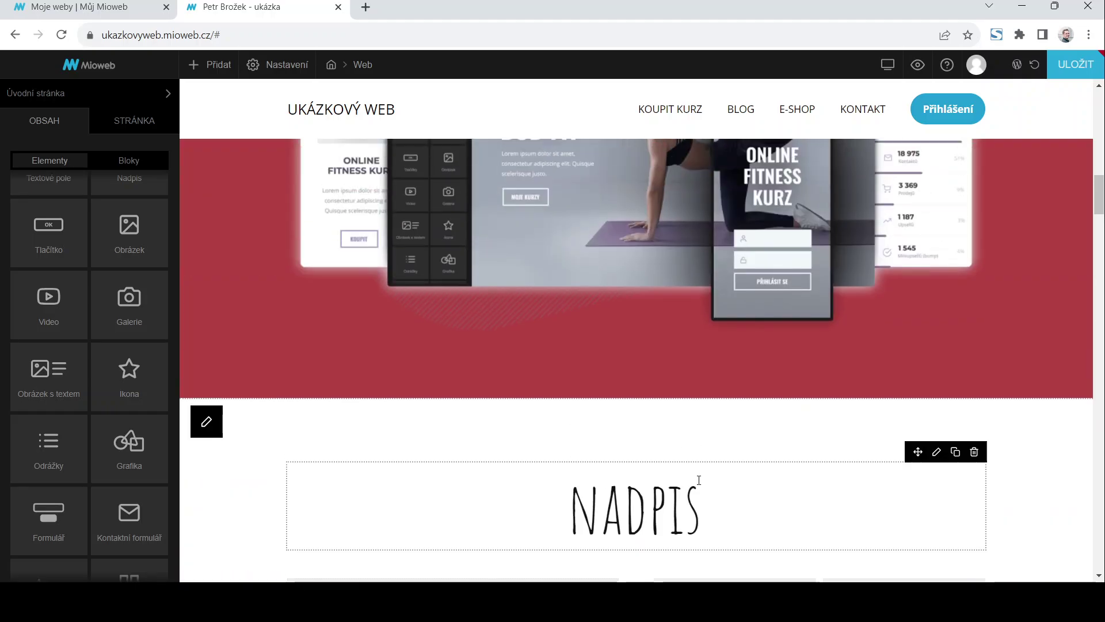
Review the home page sections from the main heading down to the red section with the product preview
scroll(702, 481, up, 10)
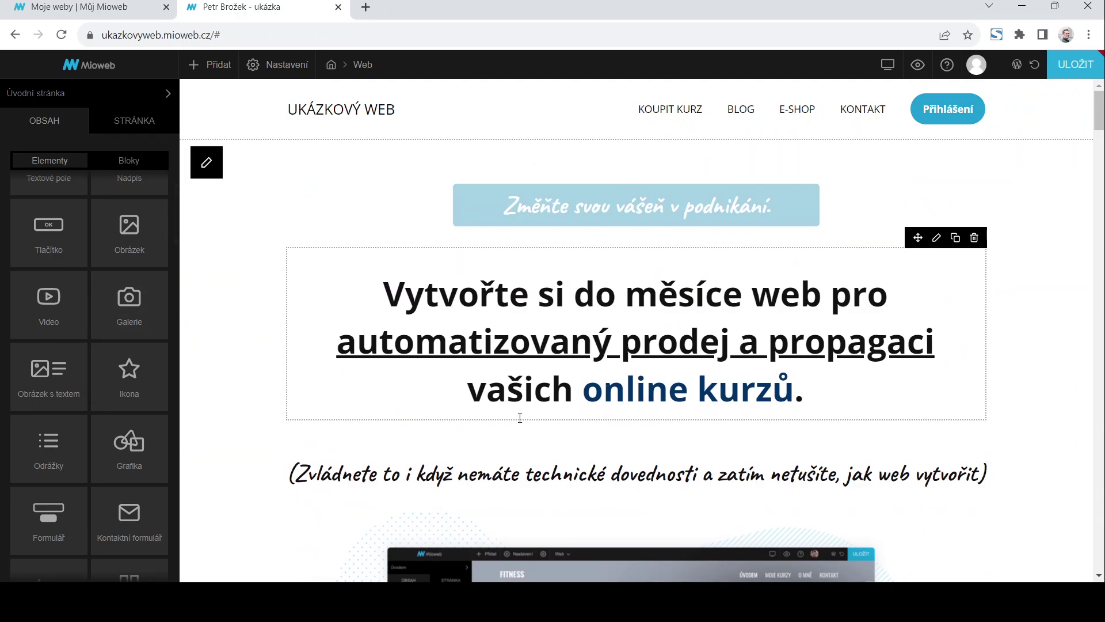
scroll(921, 388, down, 4)
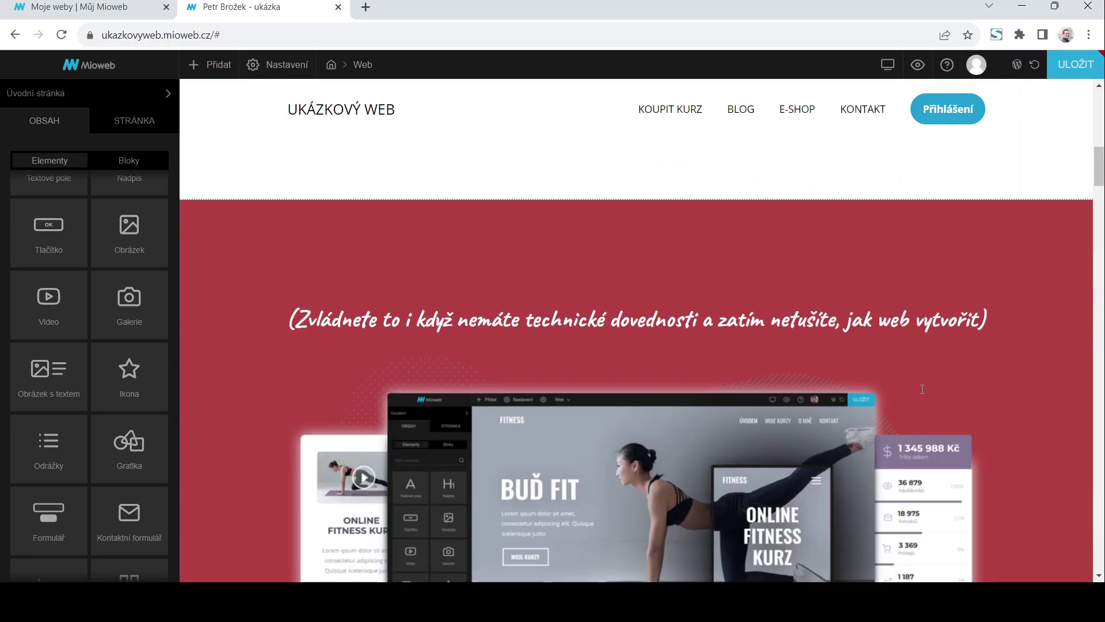
scroll(797, 422, down, 5)
scroll(752, 414, up, 5)
scroll(751, 413, down, 3)
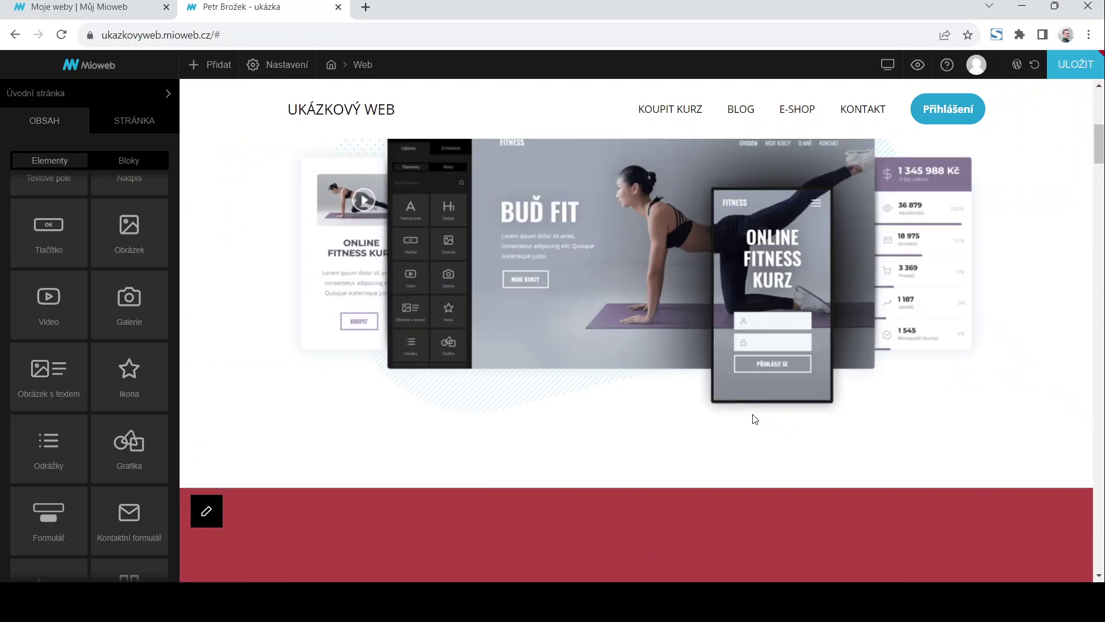
scroll(753, 415, up, 4)
scroll(753, 415, up, 3)
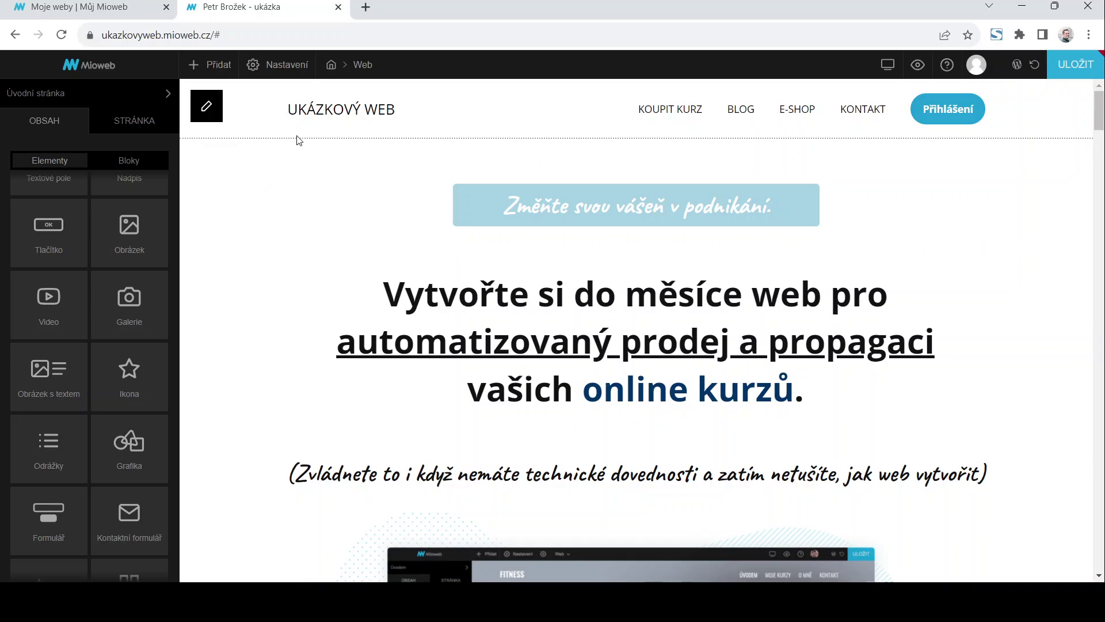
View the member sections overview (Členské sekce) in the site administration and return to the page editor
click(253, 67)
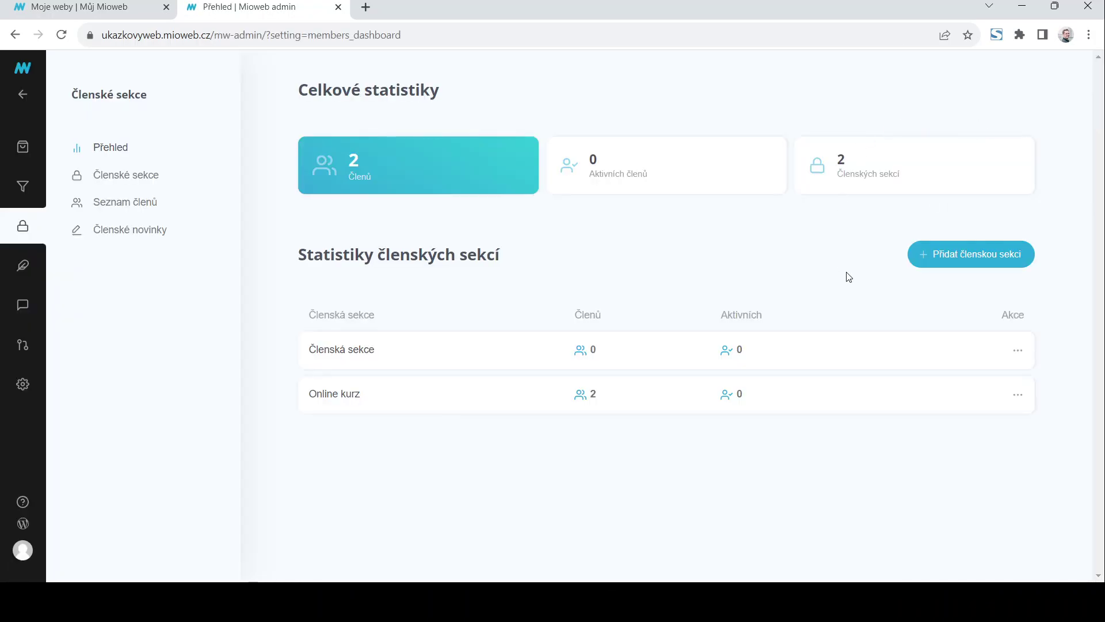
click(19, 97)
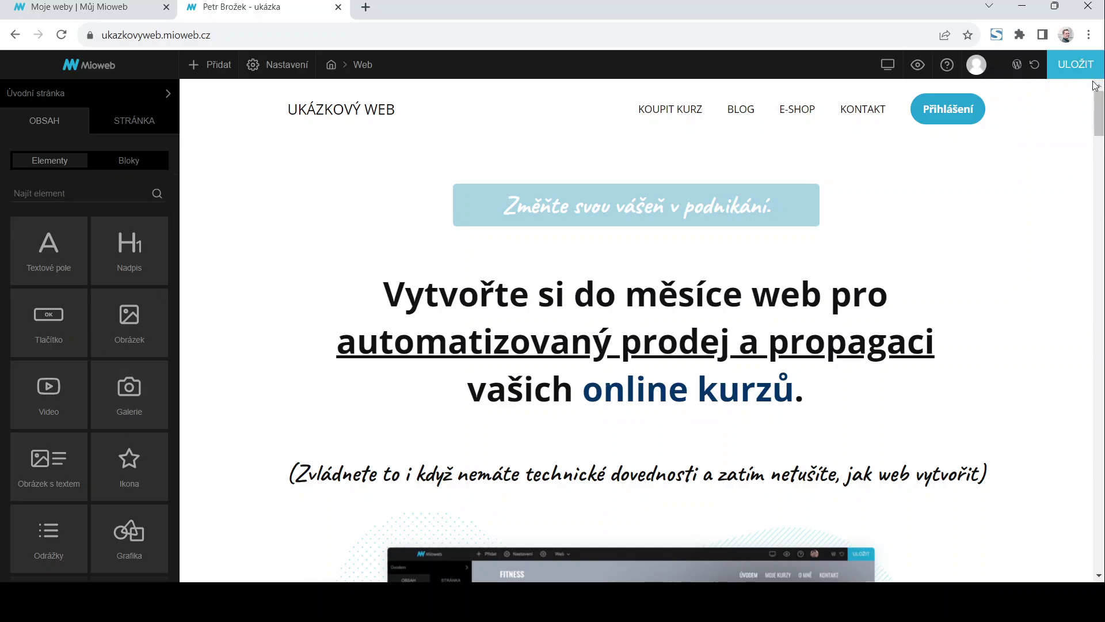
Insert an image element above the main heading and delete it again
drag(123, 344, 699, 257)
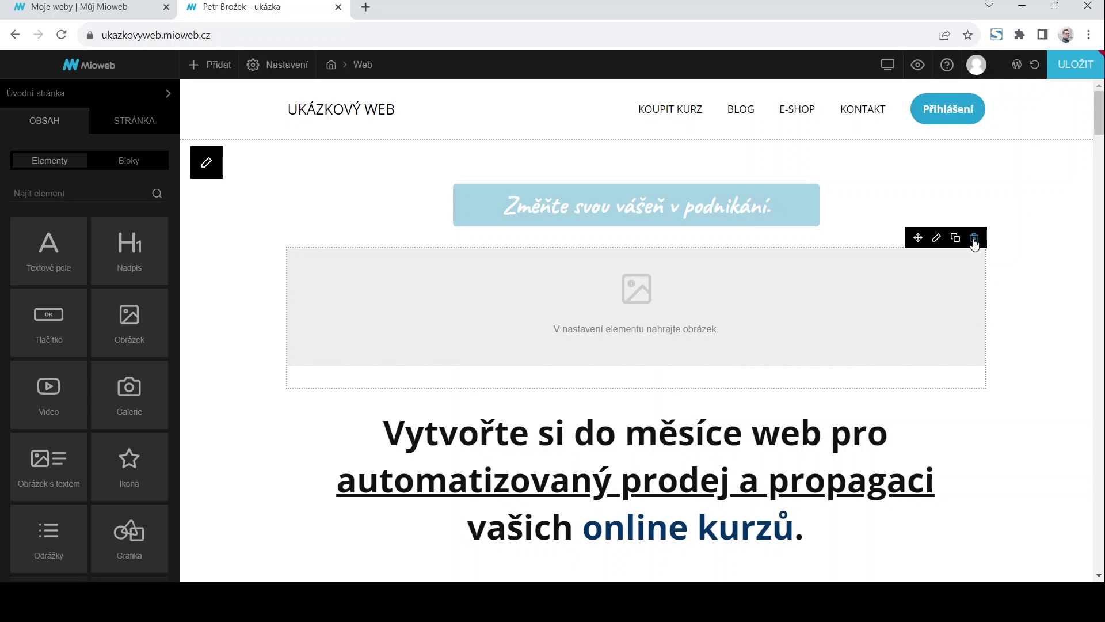
click(974, 243)
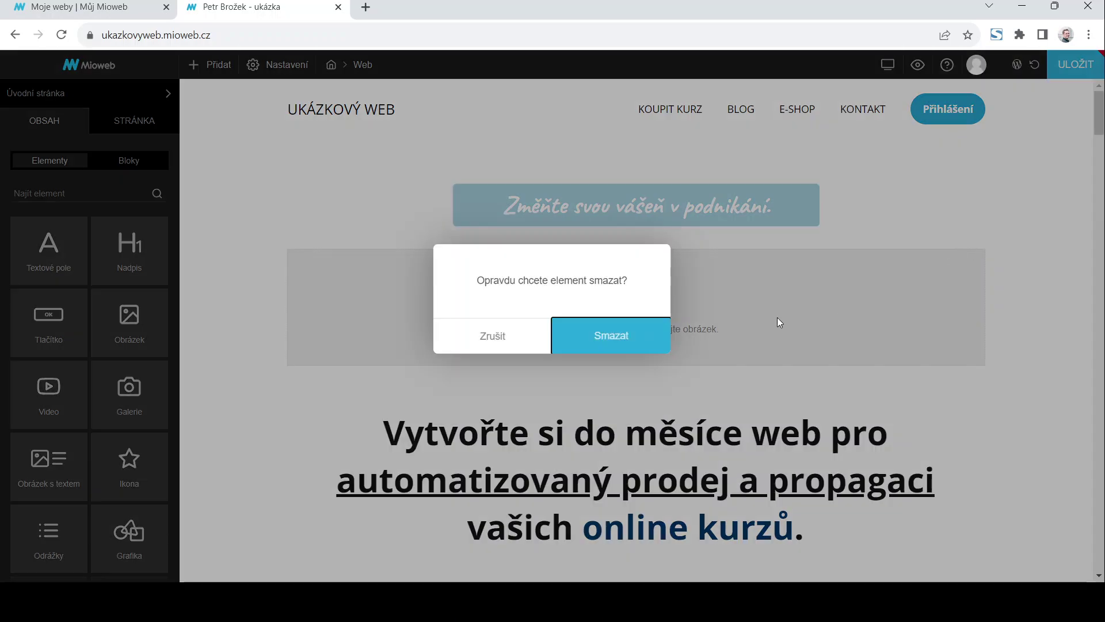
click(648, 345)
Look through the customer journeys, member sections and blog overviews in the site administration and return to the page editor
mouse_move(274, 65)
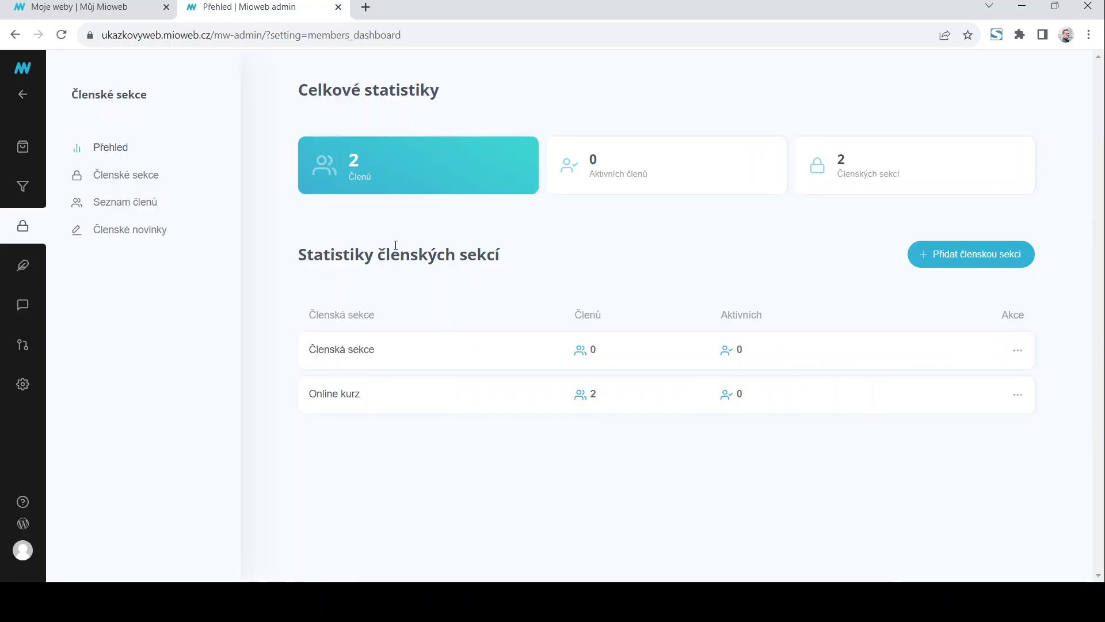
click(22, 148)
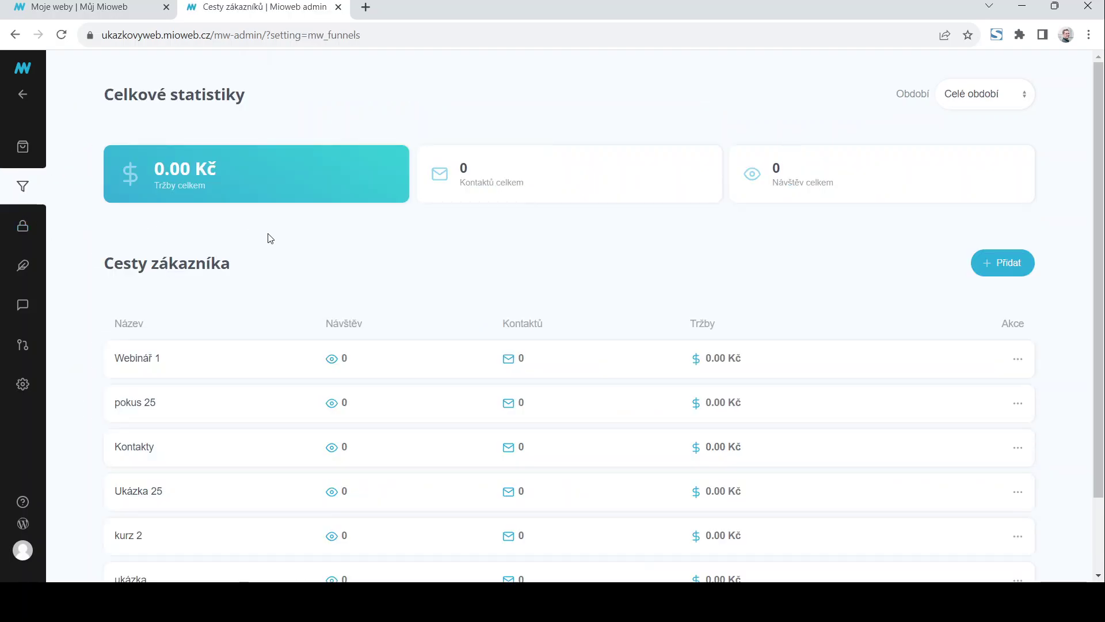
scroll(404, 233, down, 2)
scroll(412, 234, up, 2)
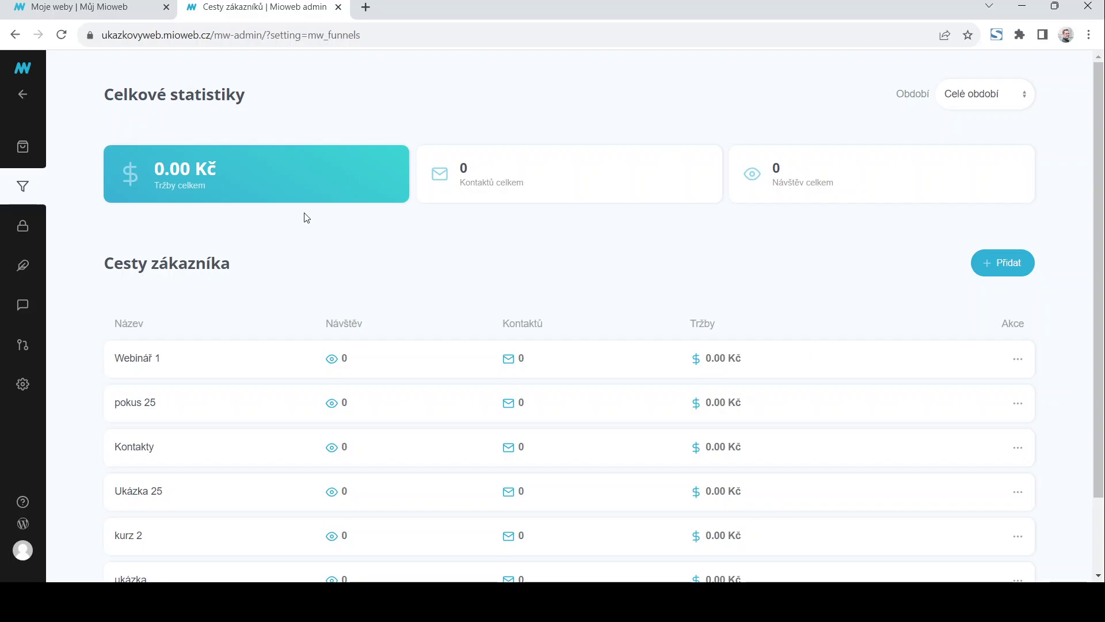
click(24, 233)
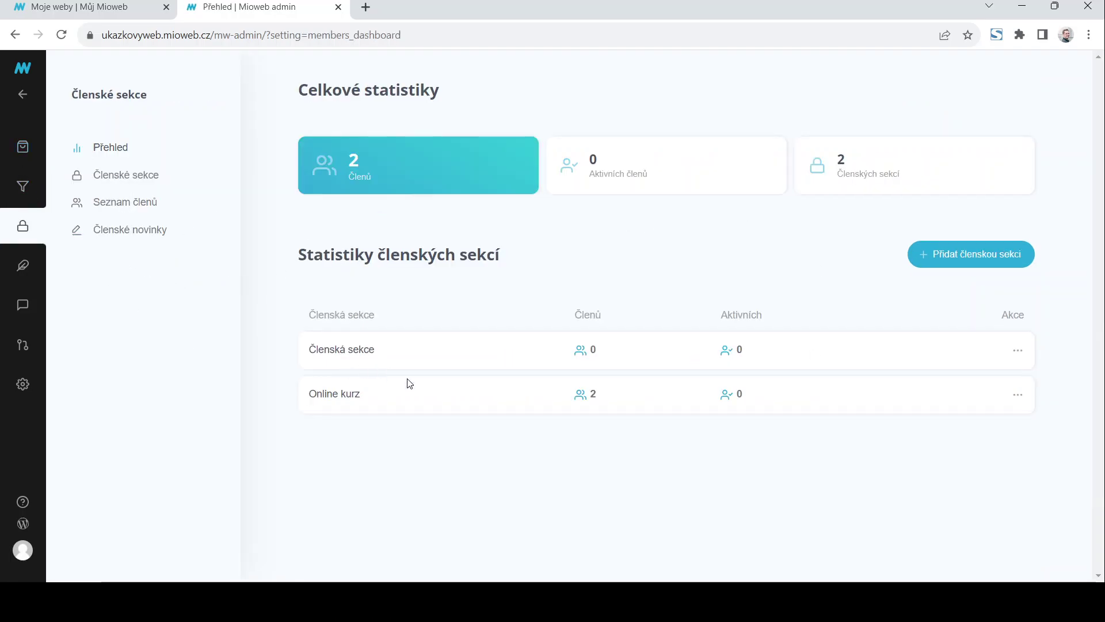
click(20, 265)
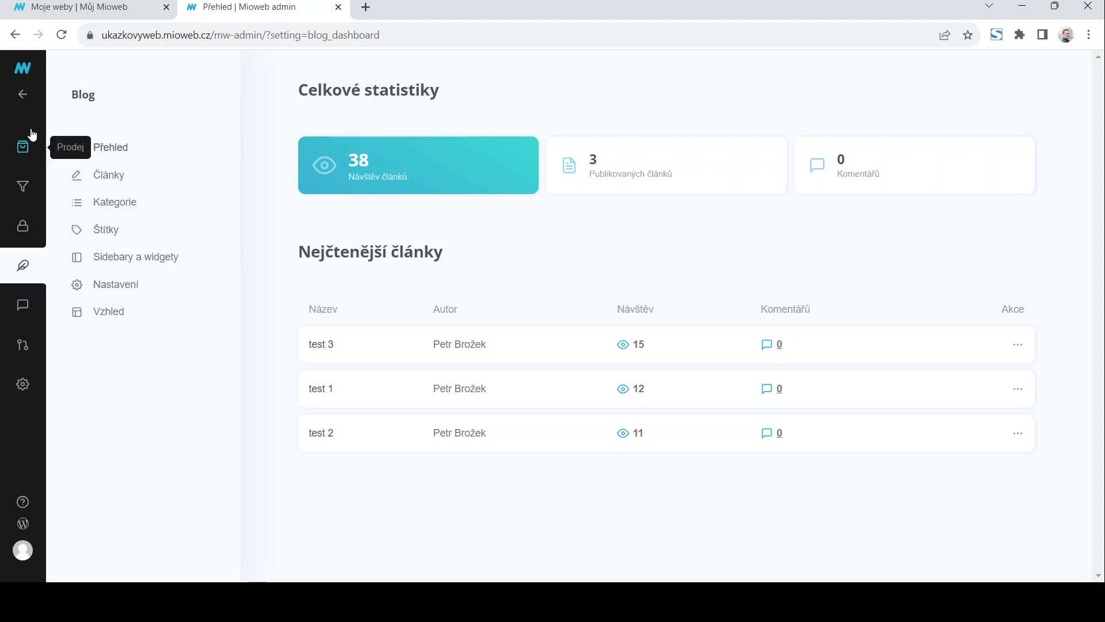
click(22, 95)
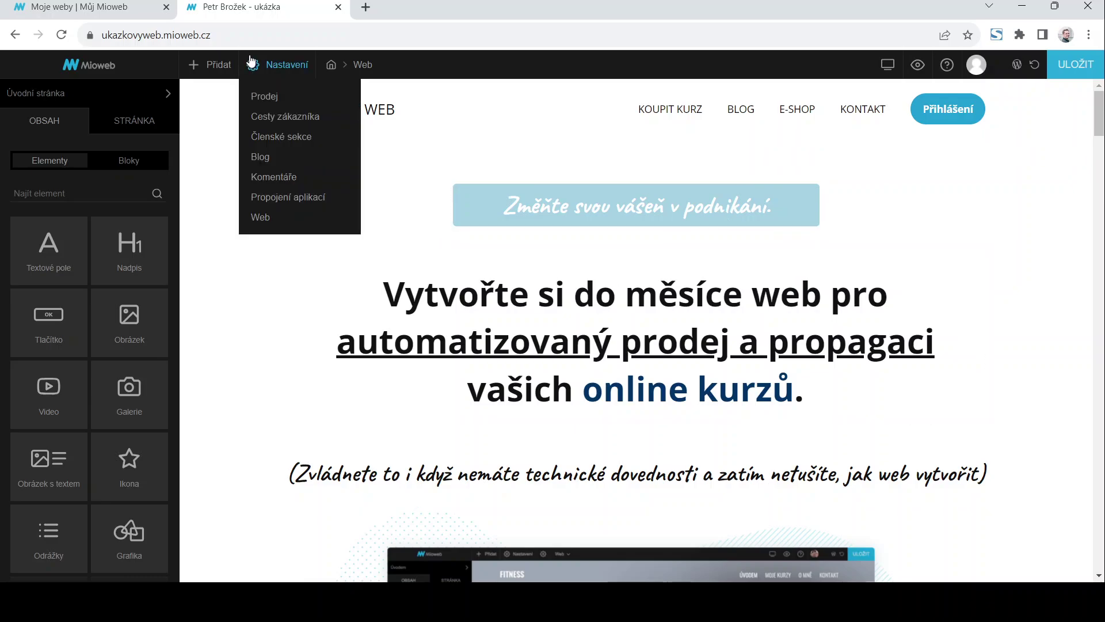
Open the website template gallery (Šablona webu) under the web appearance settings and browse the available templates
click(253, 216)
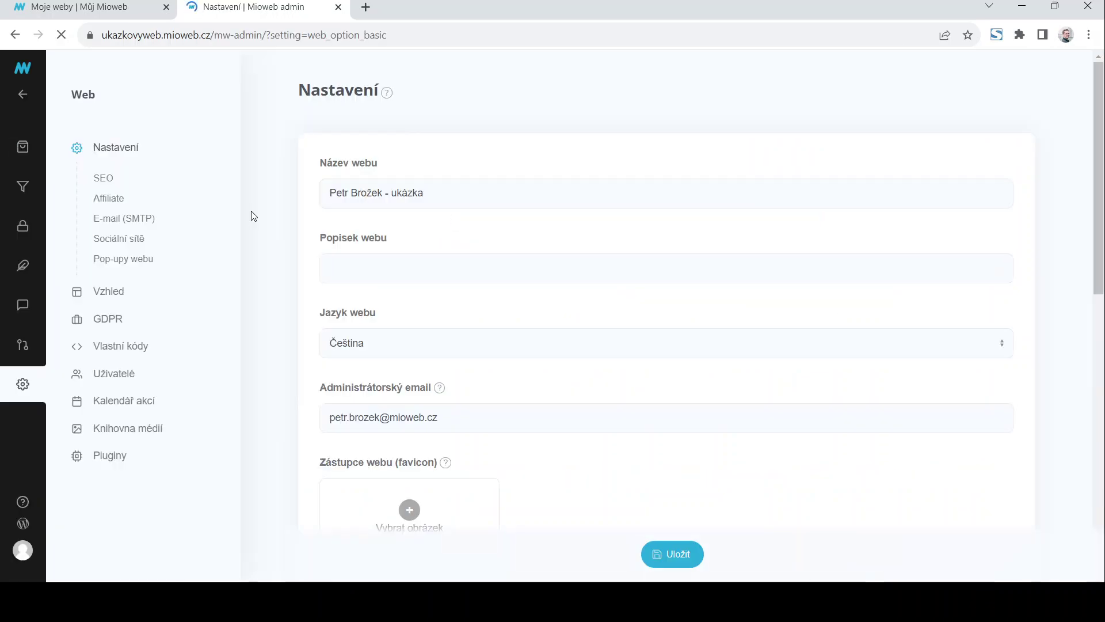
click(103, 295)
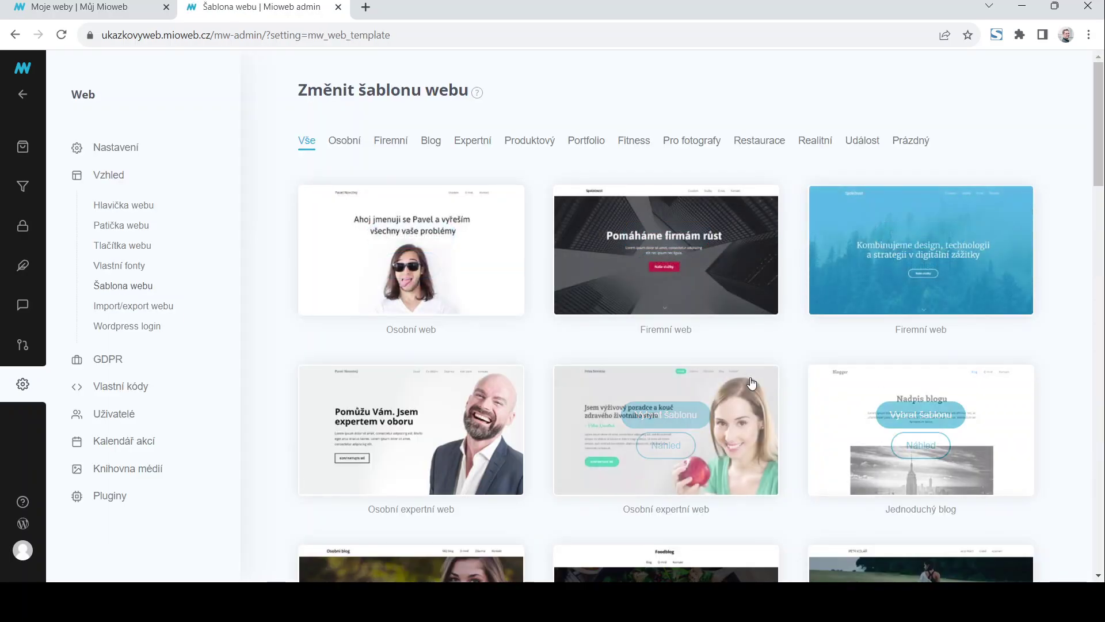
scroll(834, 400, down, 5)
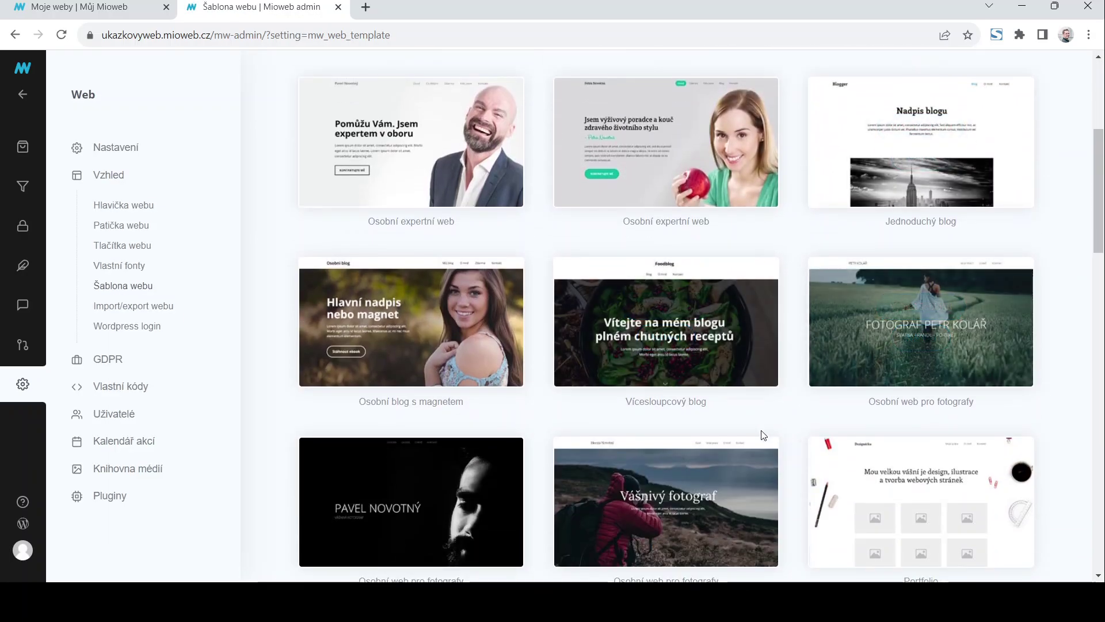
scroll(760, 434, down, 3)
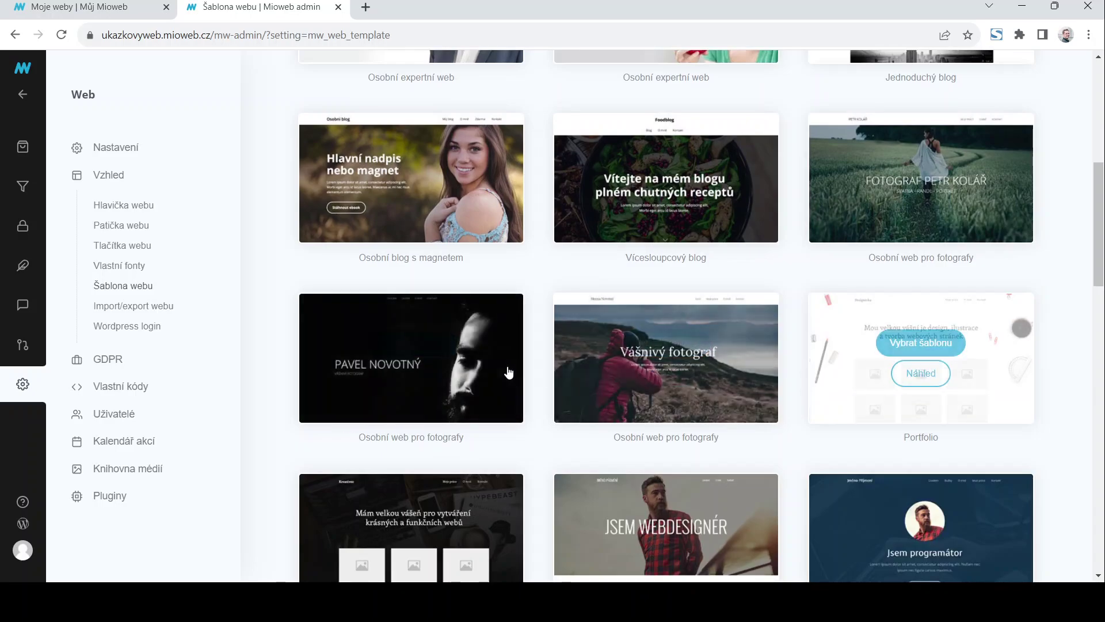
Preview the black portrait "Osobní web pro fotografy" template, look through its home page and close the preview
click(404, 375)
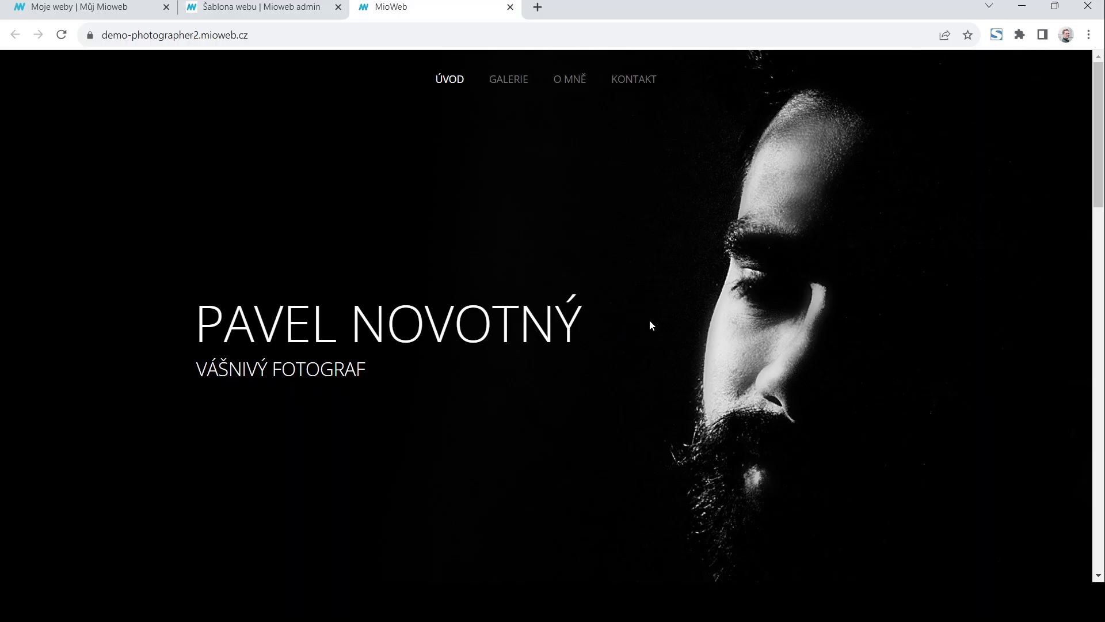
scroll(649, 323, down, 14)
scroll(657, 334, down, 3)
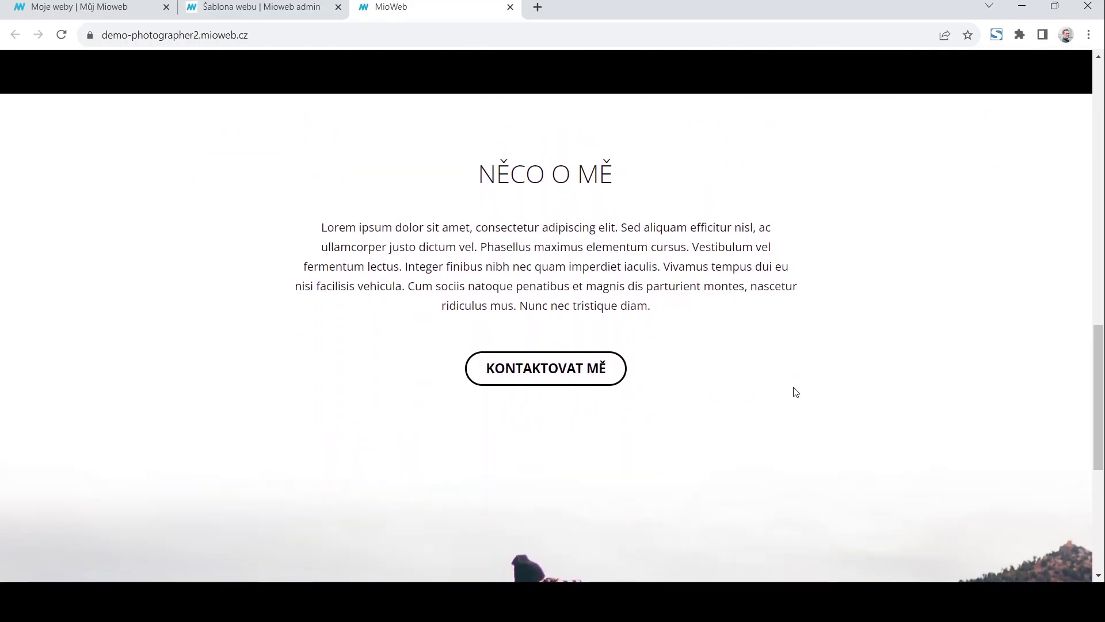
drag(1100, 376, 1101, 162)
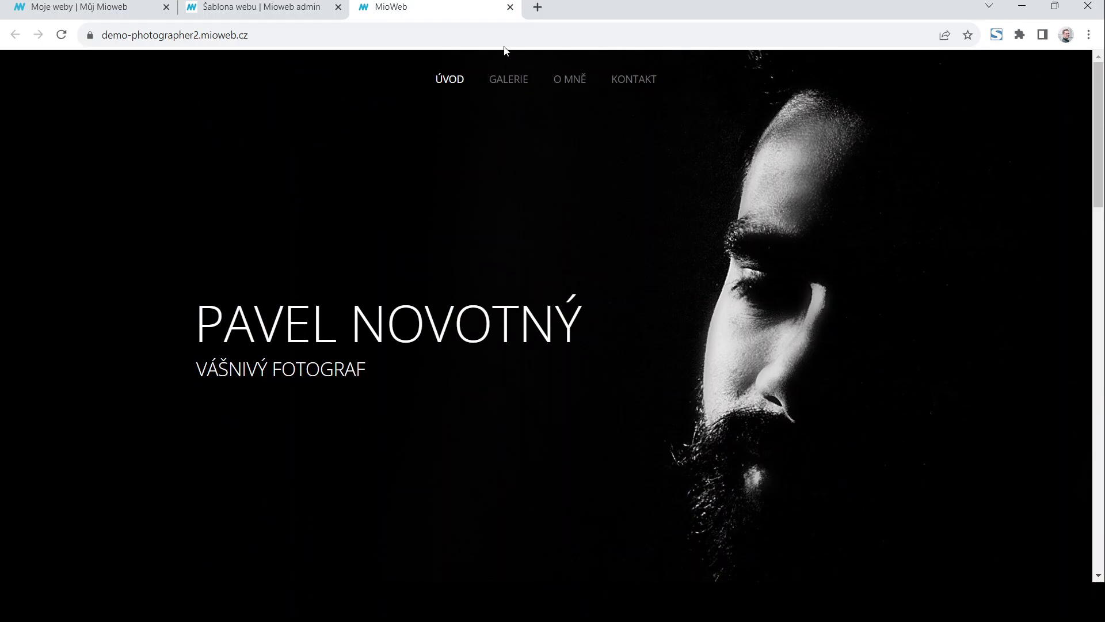
click(510, 7)
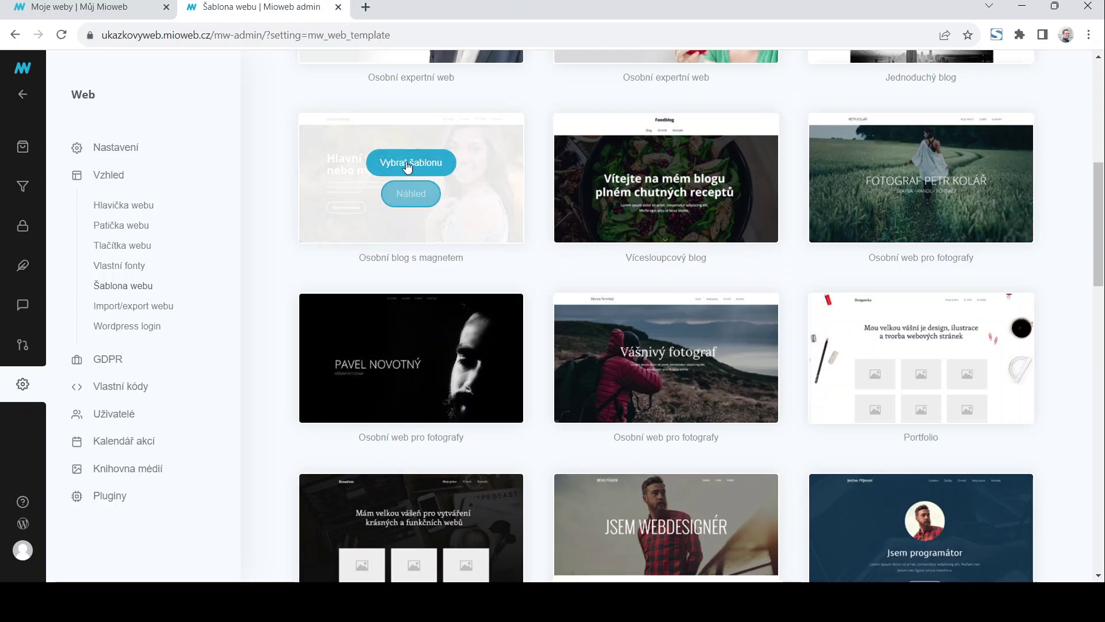
Leave the website template gallery for the page editor and look over the home page
mouse_move(400, 376)
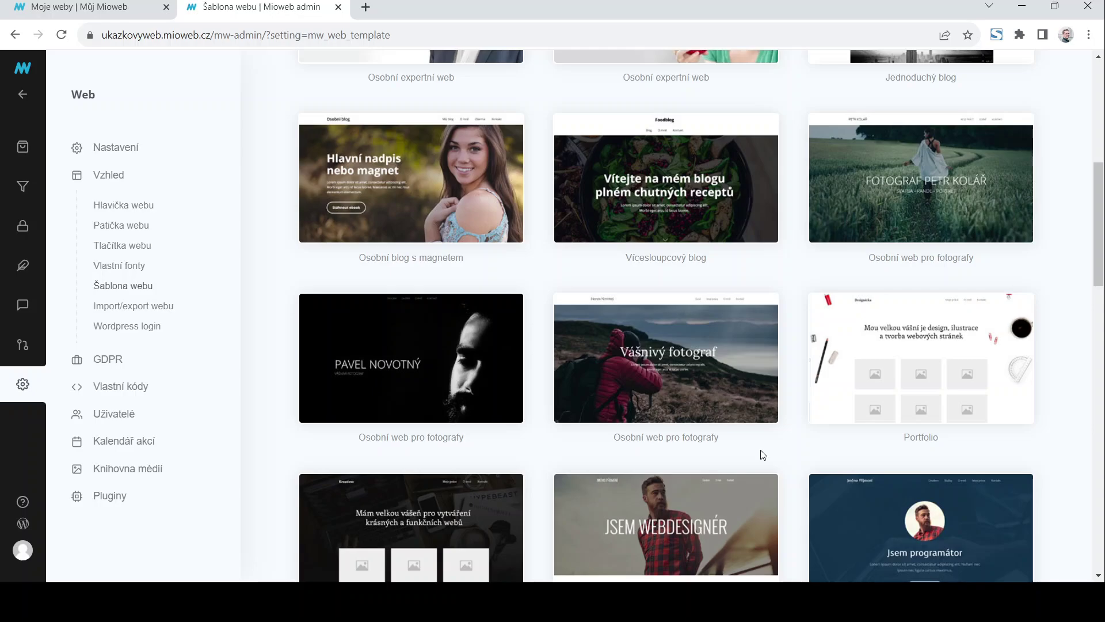
mouse_move(760, 387)
mouse_move(444, 444)
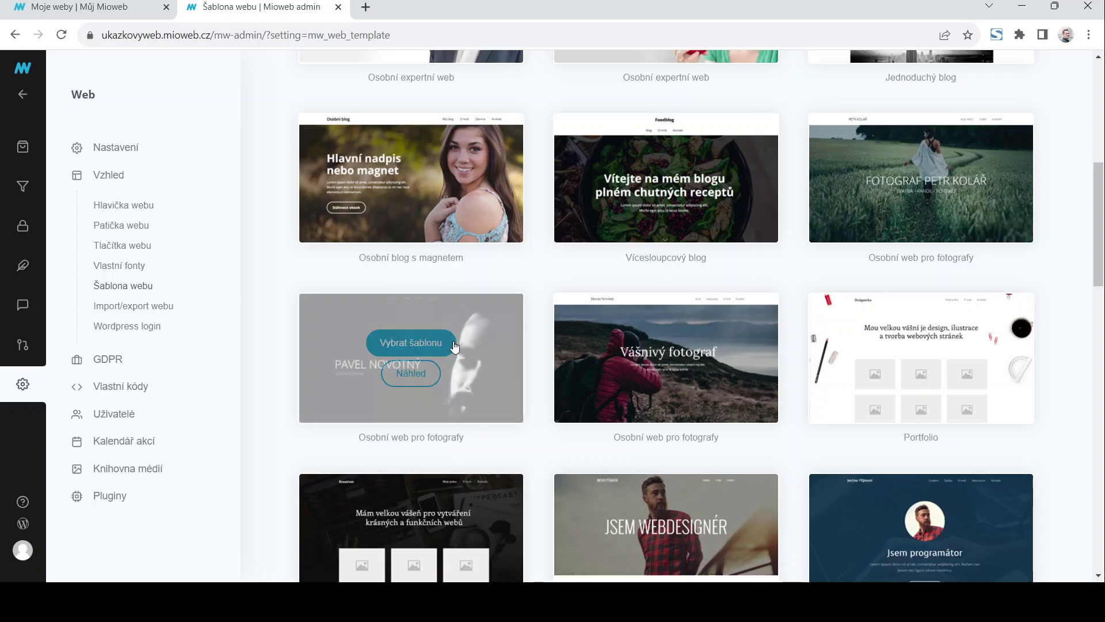
click(23, 96)
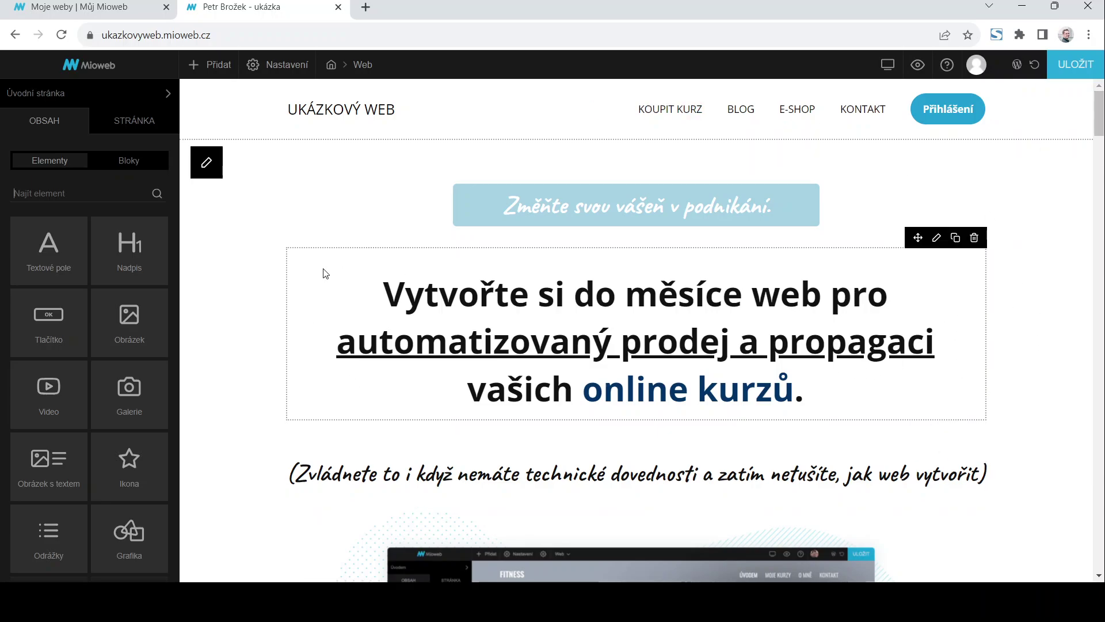
scroll(1024, 299, down, 10)
scroll(1017, 295, up, 10)
mouse_move(1099, 115)
mouse_down()
mouse_move(1087, 474)
mouse_move(1101, 355)
mouse_move(1097, 115)
mouse_up()
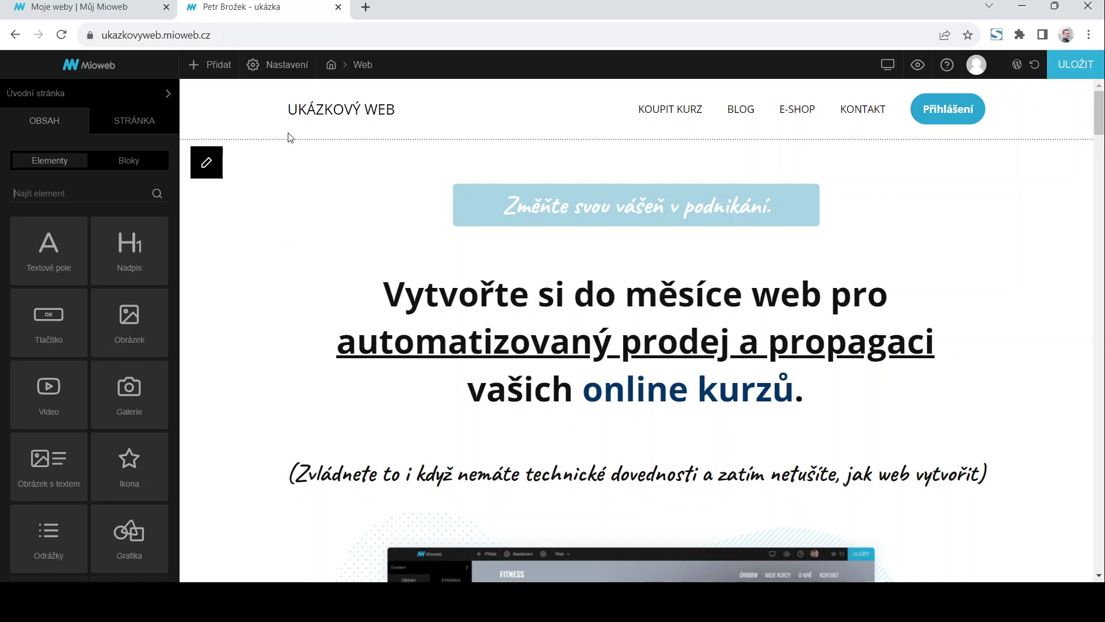
Start adding a new page and look through the page template categories from Domovské to Importovat
mouse_move(199, 68)
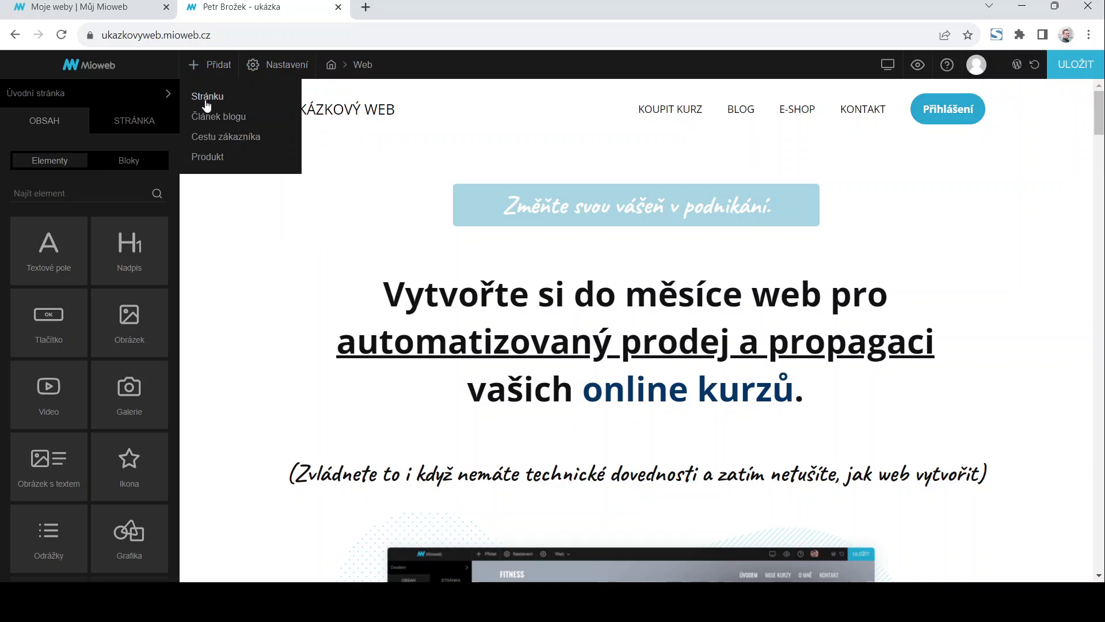
click(208, 99)
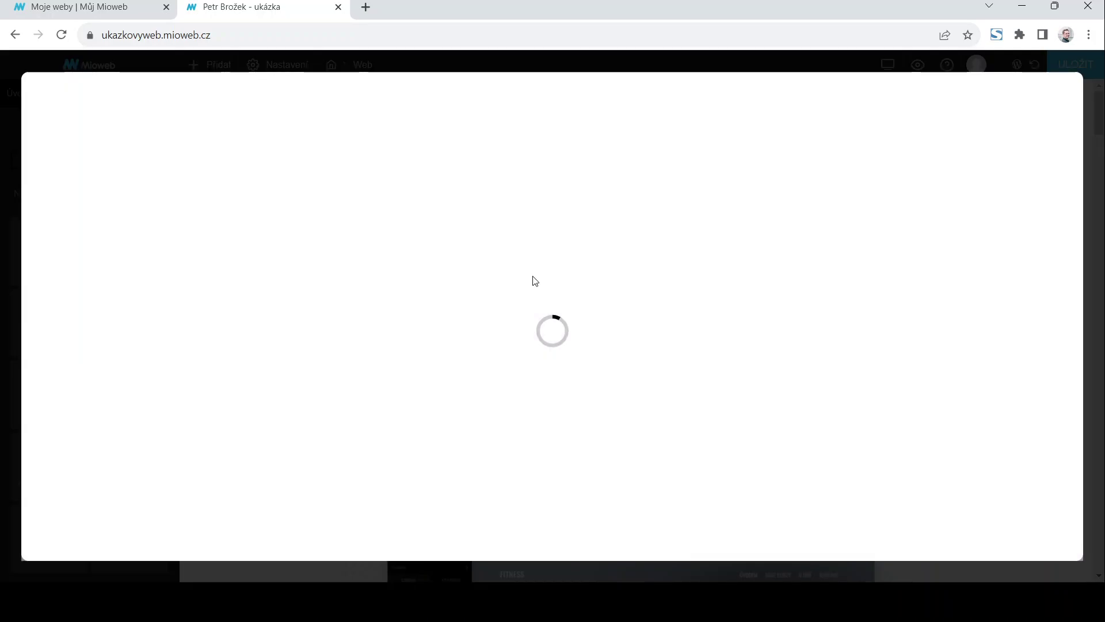
click(314, 179)
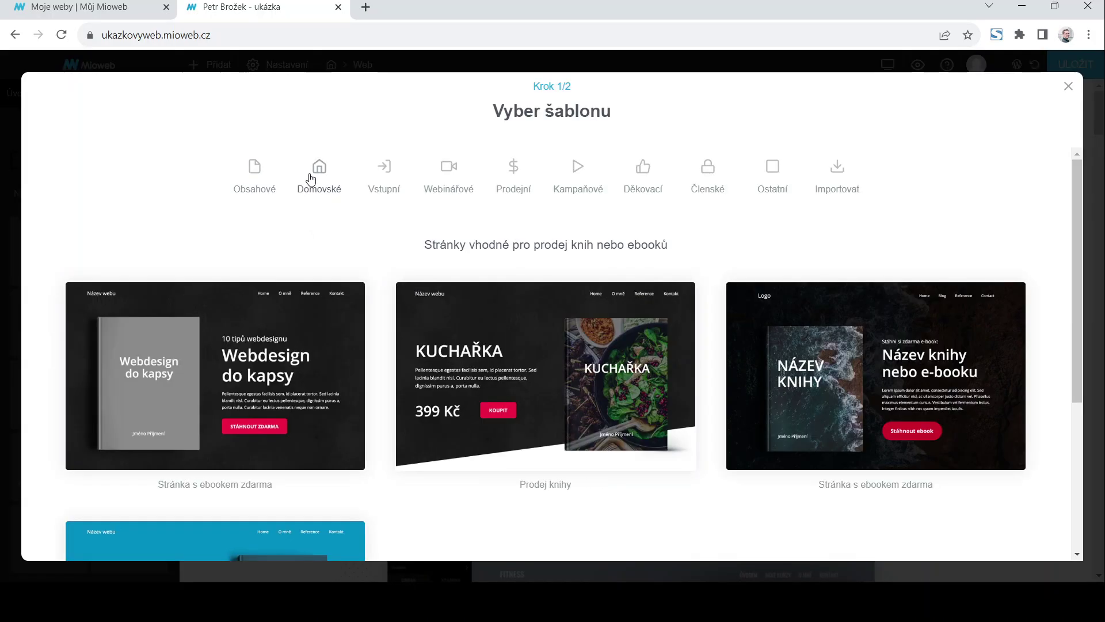
click(387, 173)
click(441, 179)
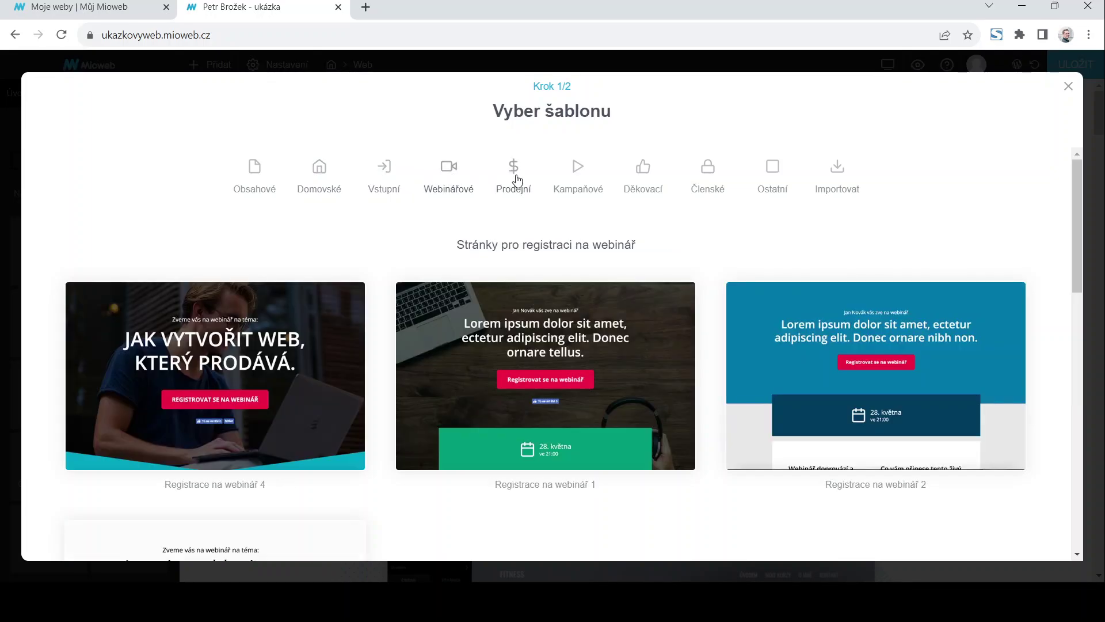
click(513, 176)
click(576, 179)
click(651, 189)
click(712, 187)
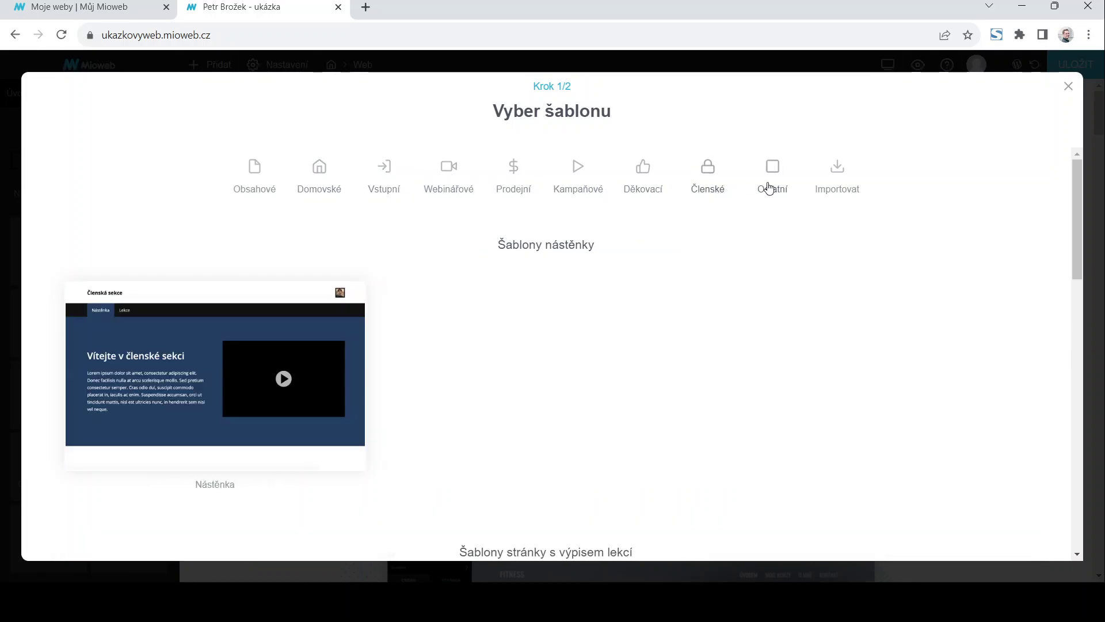
click(778, 189)
click(857, 180)
Create a page named "stránka 1" from the "Prázdná stránka" template in the Obsahové category
click(255, 182)
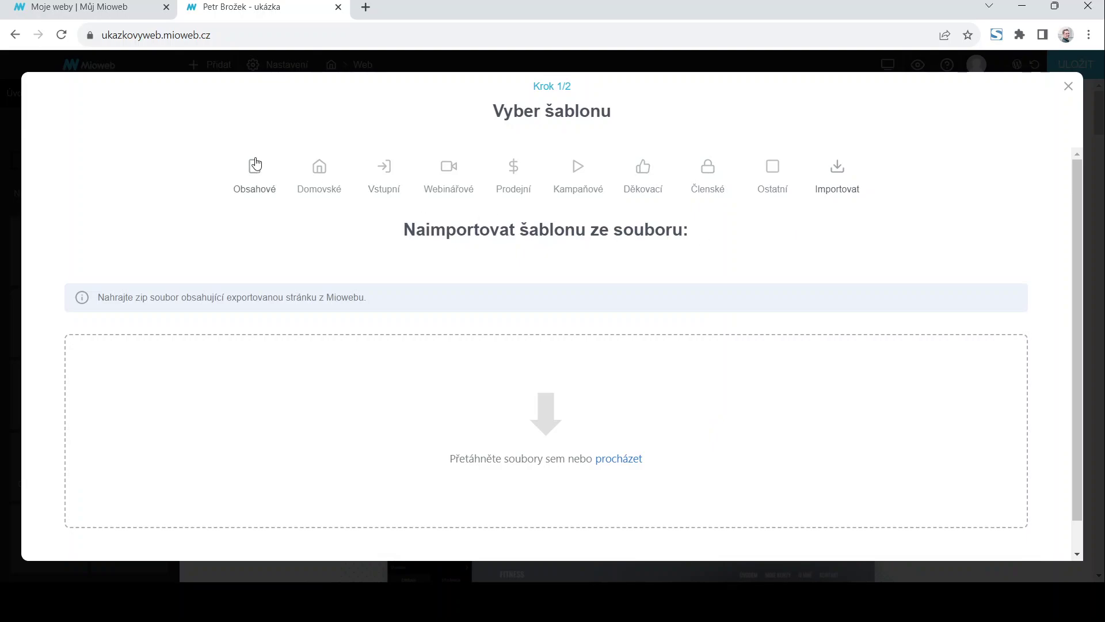
mouse_move(509, 394)
mouse_move(279, 413)
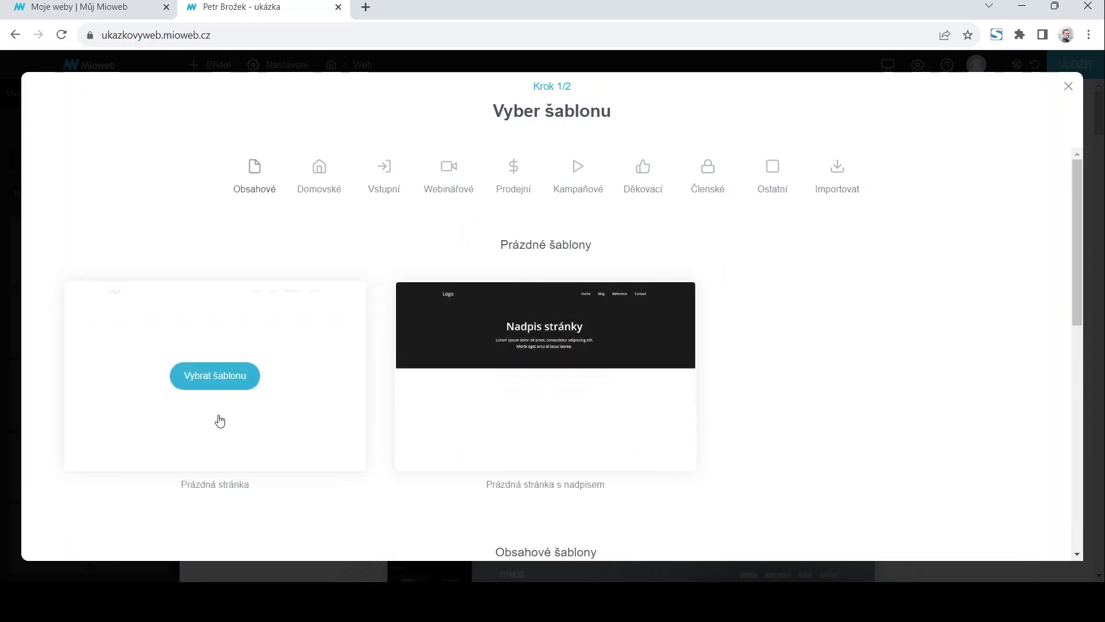
click(206, 385)
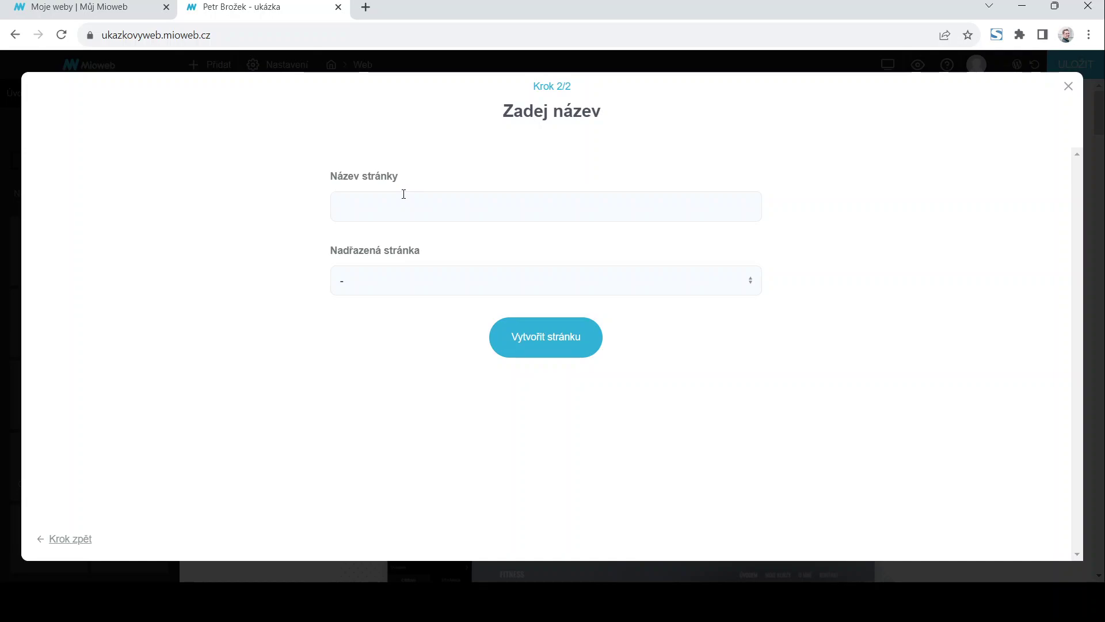
text(stránka 1)
click(561, 343)
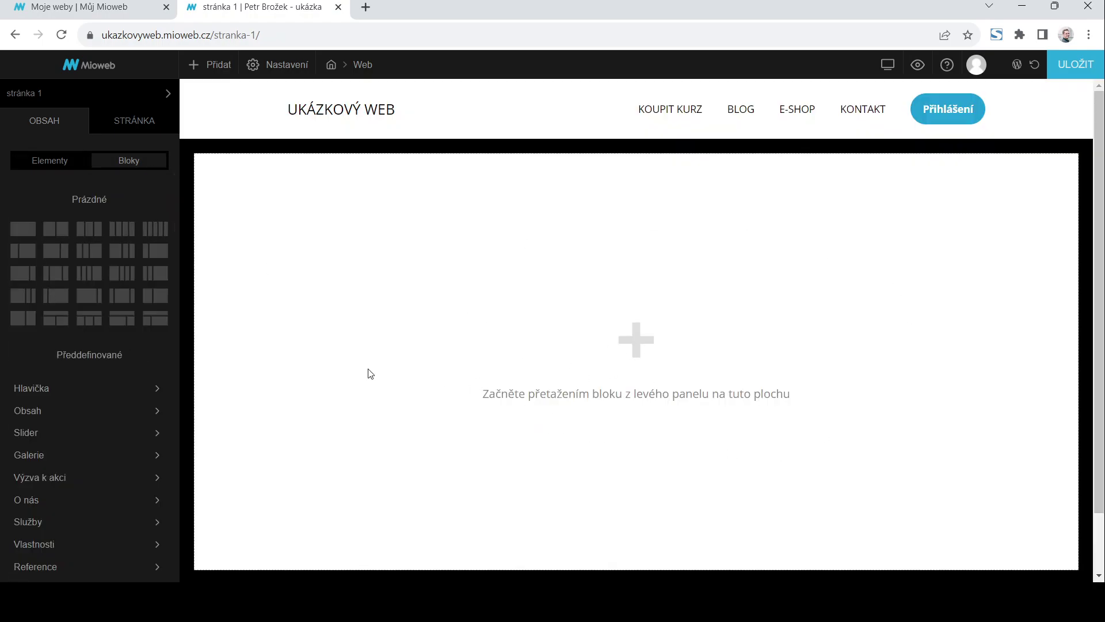
Add an empty five-column block with an image, a text field, an image with text and bullets in columns one, two, three and five
drag(148, 230, 651, 329)
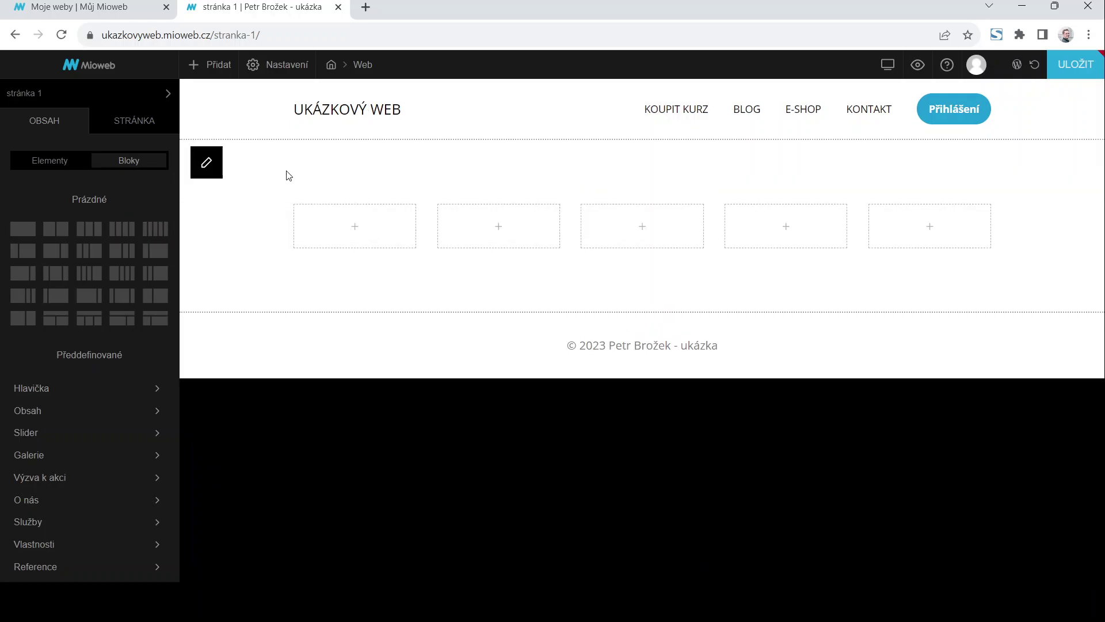
click(38, 161)
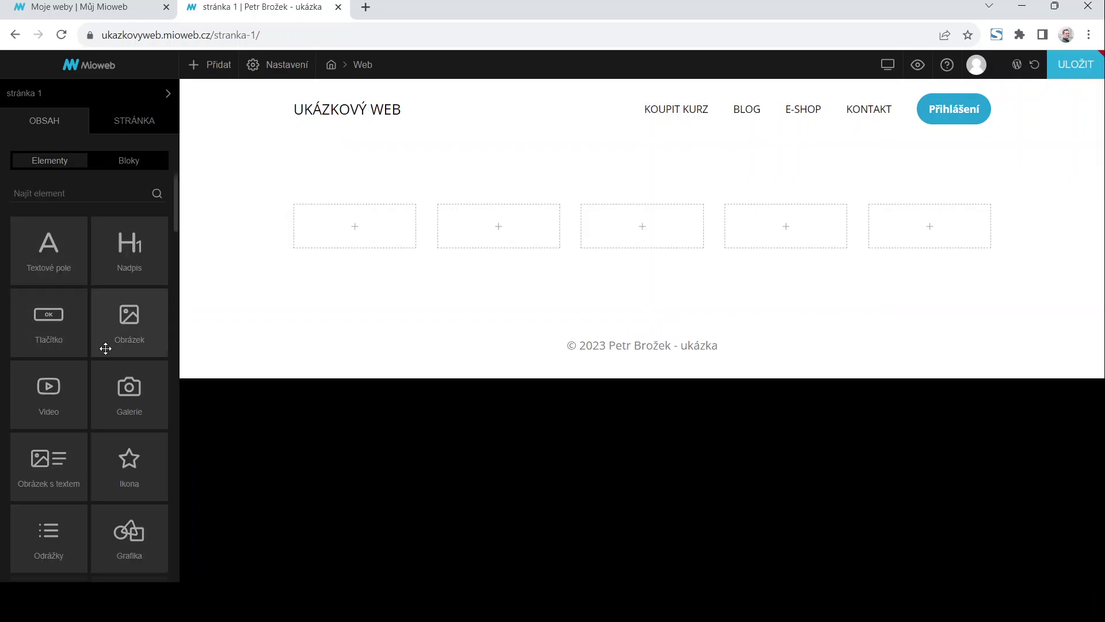
drag(132, 339, 353, 222)
drag(56, 278, 502, 230)
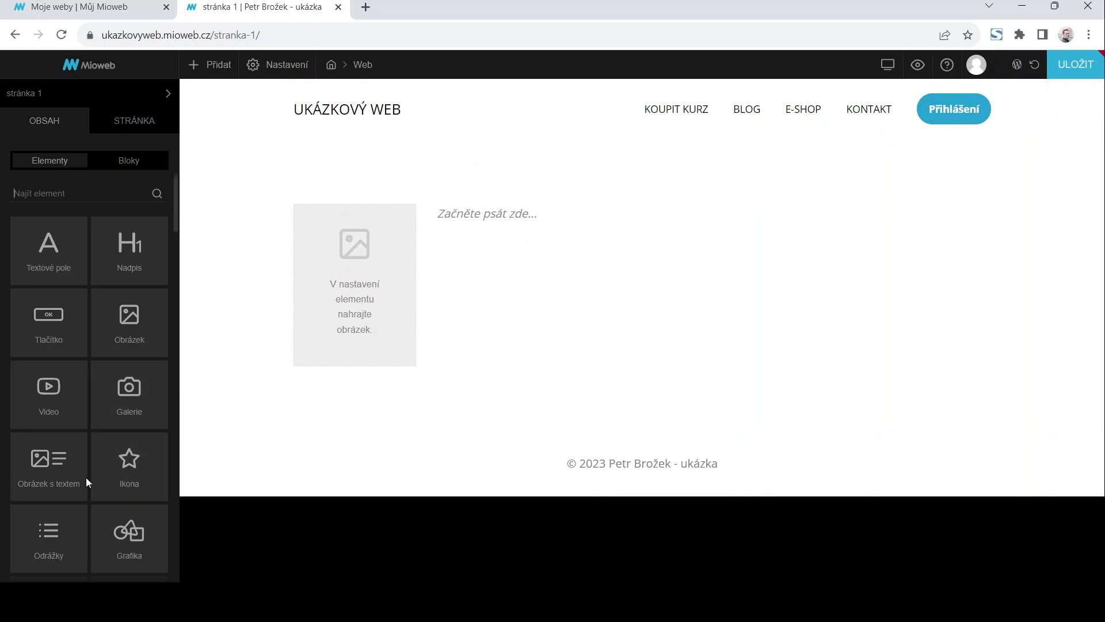
drag(87, 481, 644, 204)
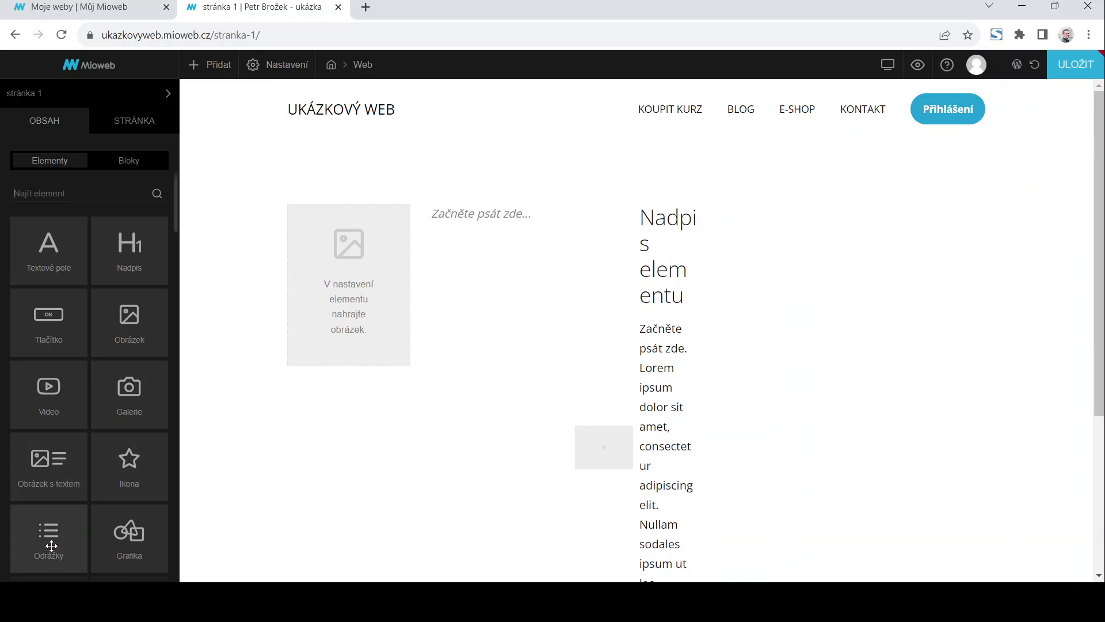
drag(51, 546, 931, 213)
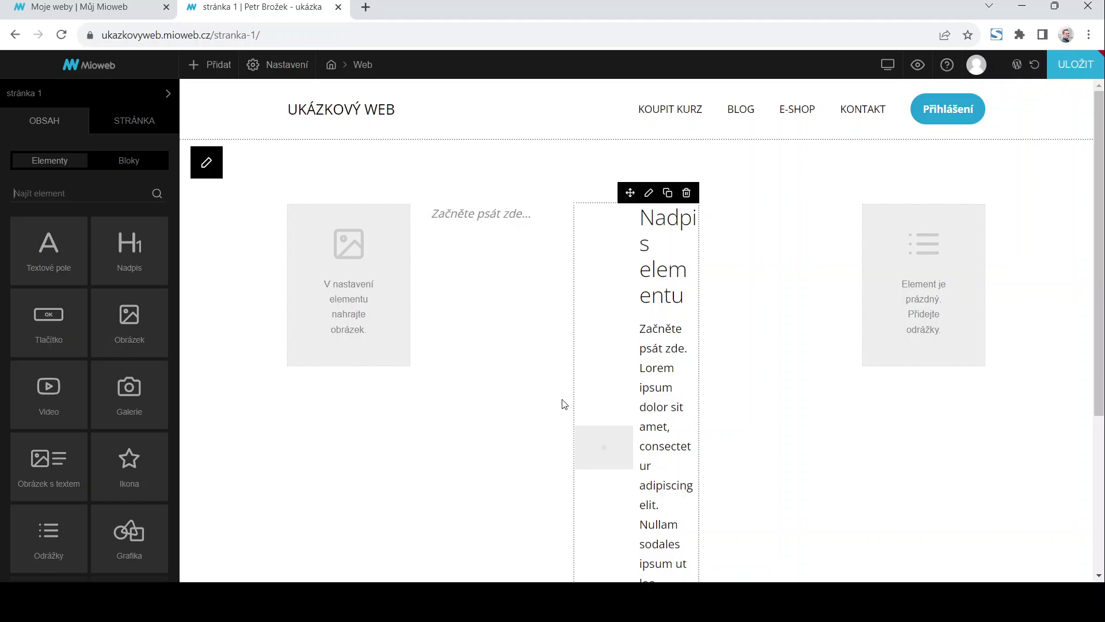
Change the block's layout to one full-width row above two equal columns
mouse_move(198, 161)
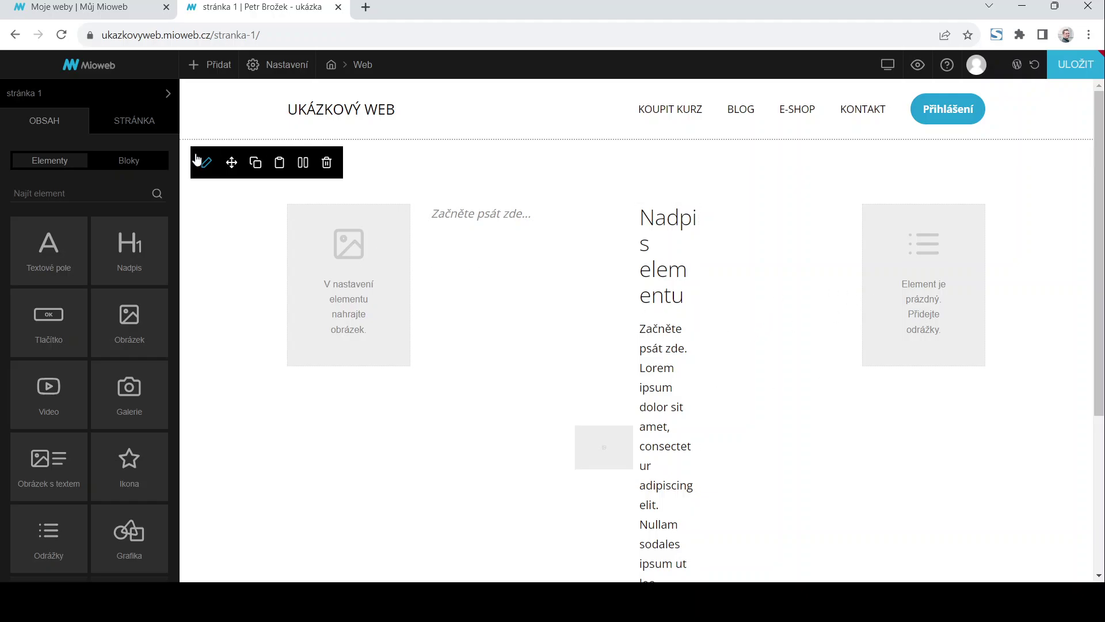
click(303, 164)
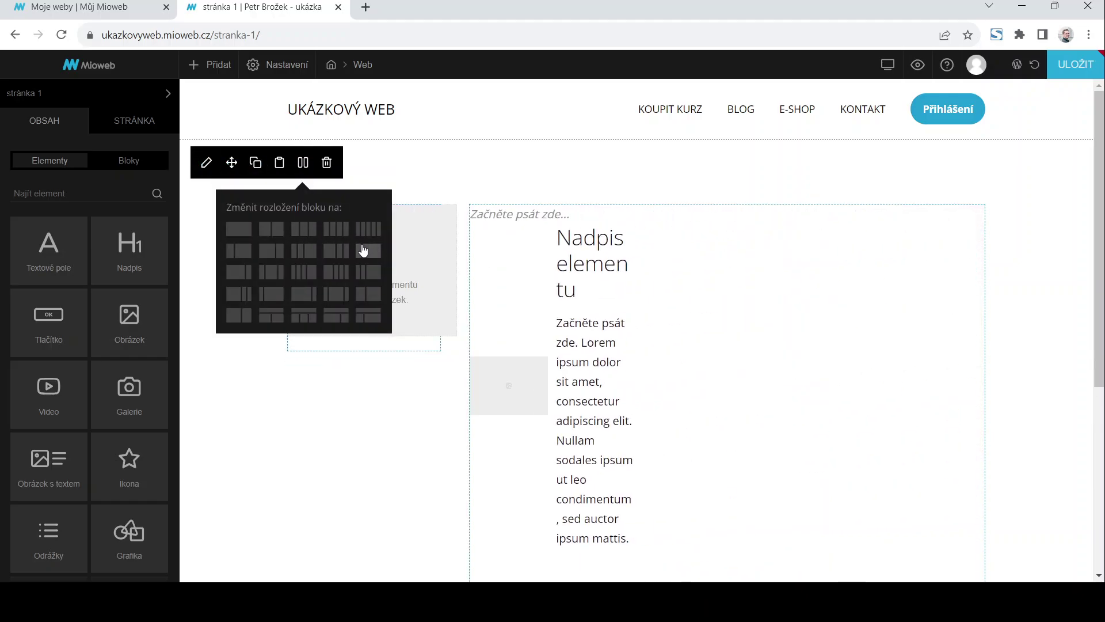
click(274, 317)
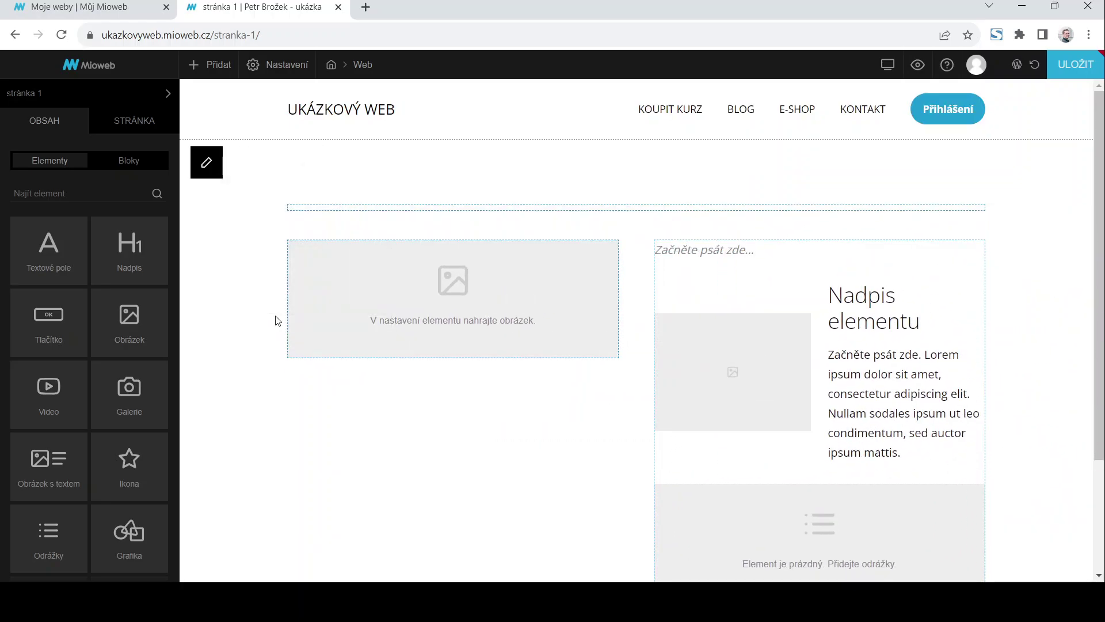
Move the text field into the block's full-width row and the image-with-text element beneath the image placeholder
scroll(780, 479, down, 2)
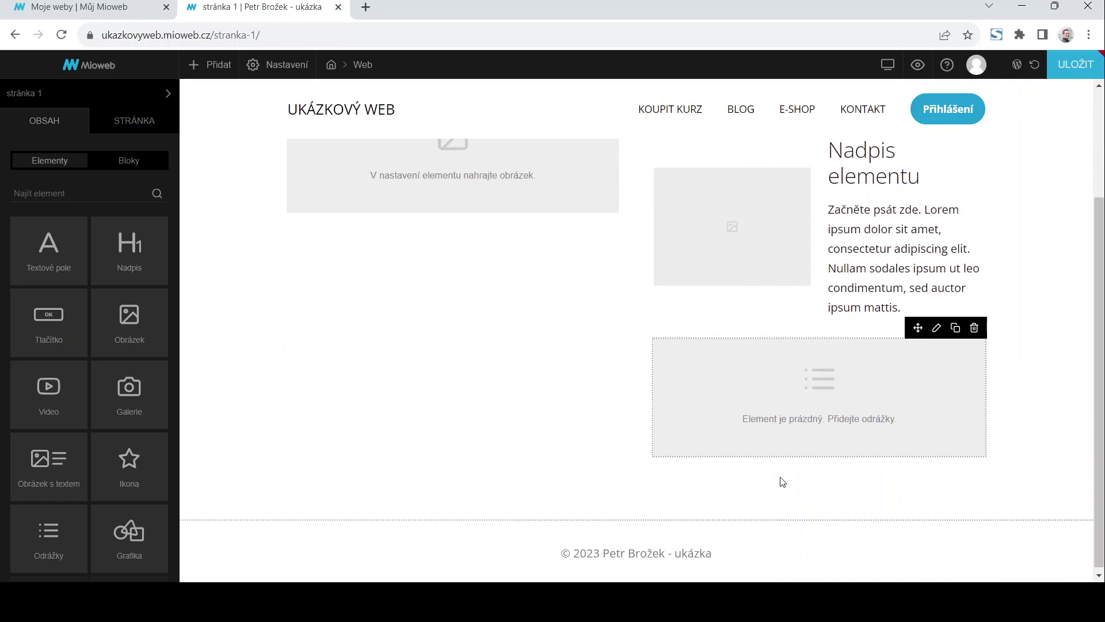
scroll(779, 481, up, 2)
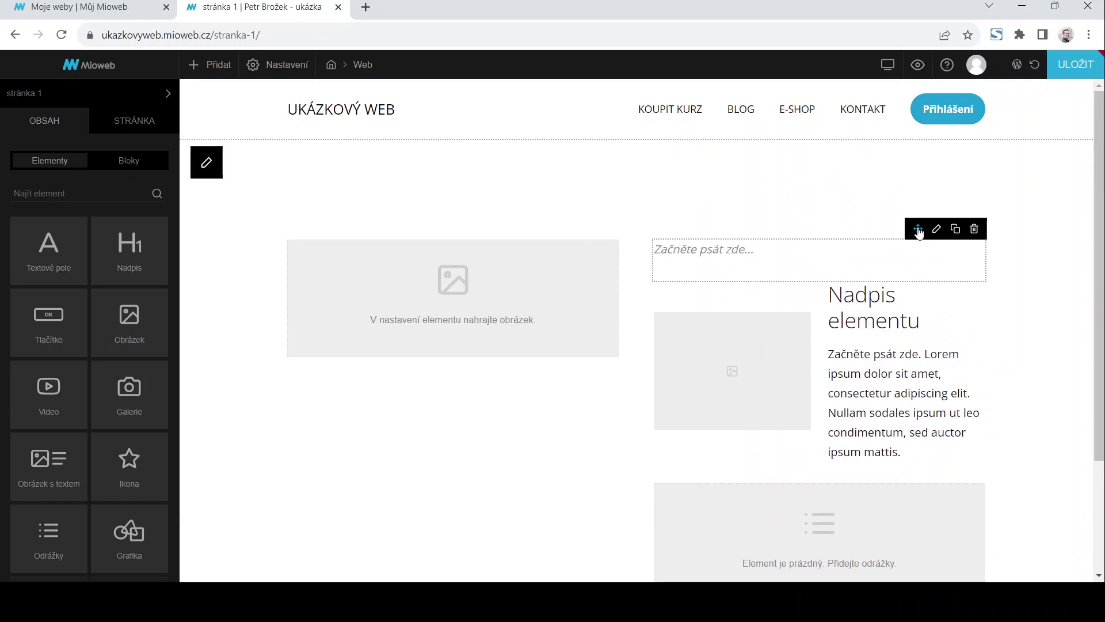
drag(919, 230, 765, 237)
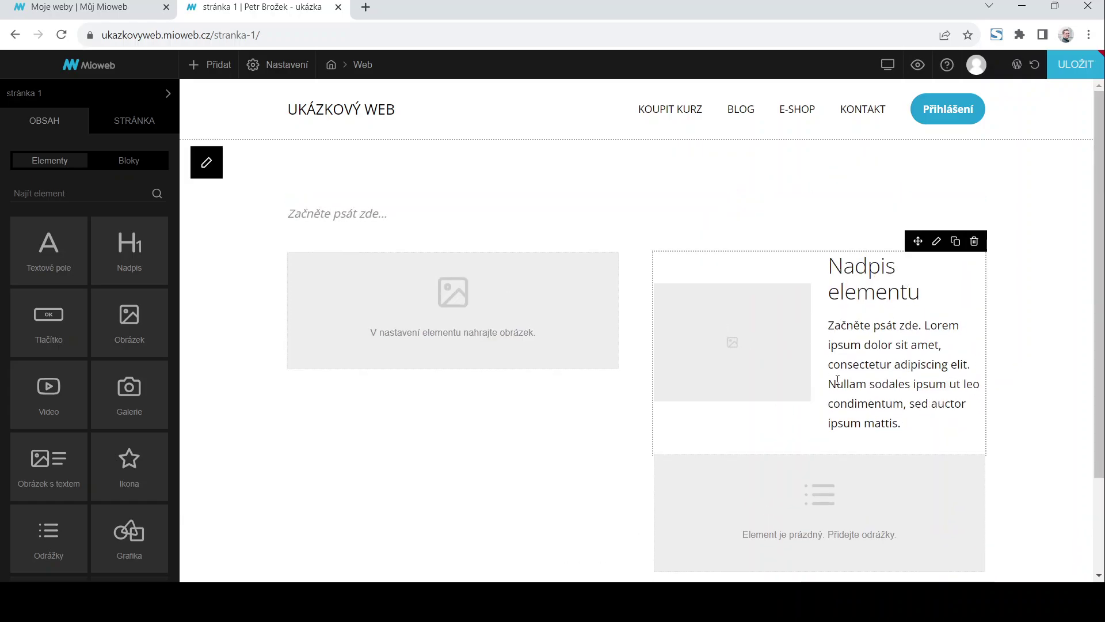
drag(919, 242, 444, 377)
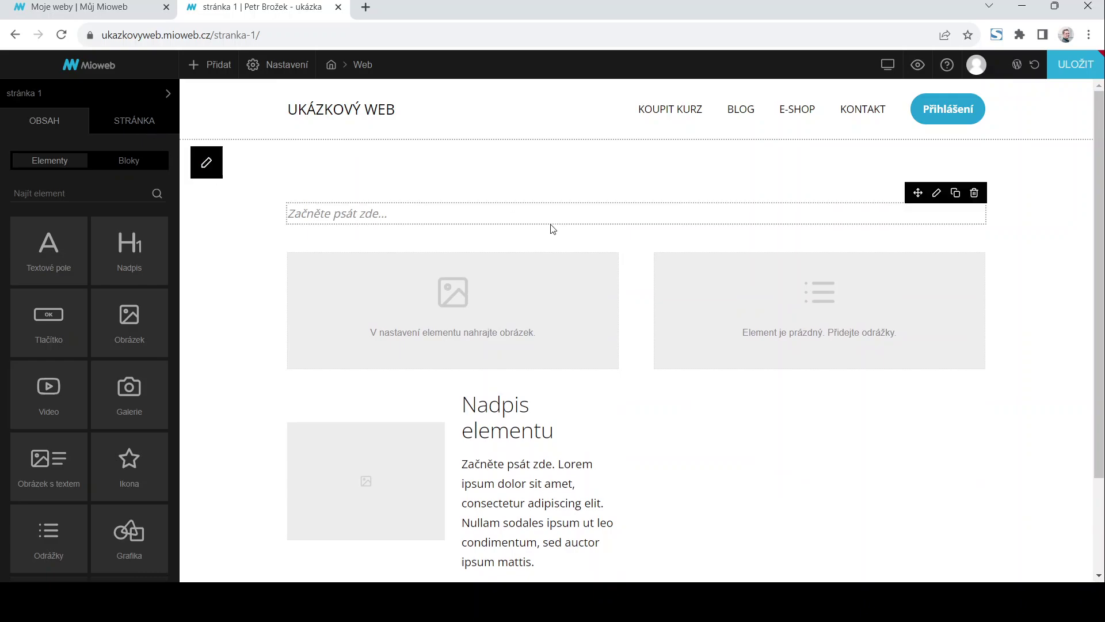
Delete the page "stránka 1"
click(125, 127)
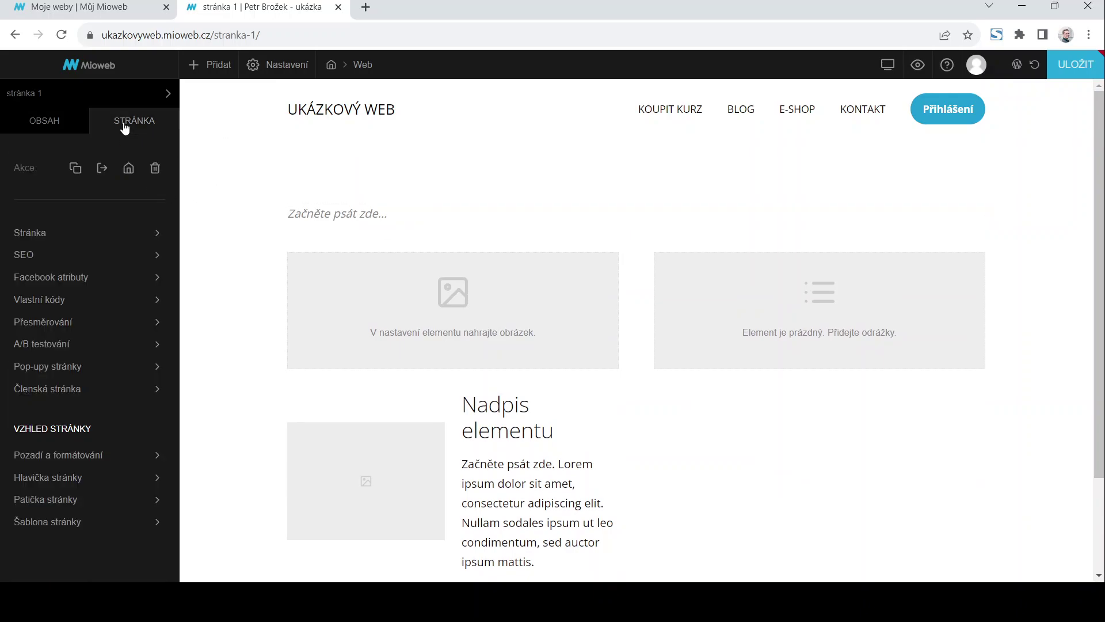
click(156, 168)
click(594, 360)
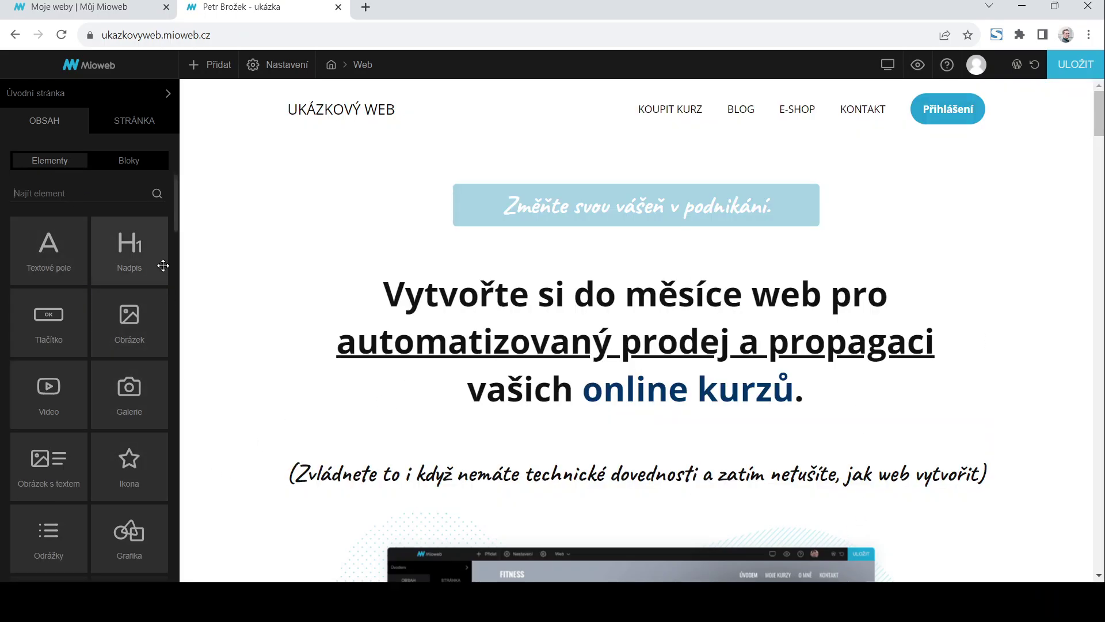
Look over the home page's general page settings and its SEO settings
click(139, 123)
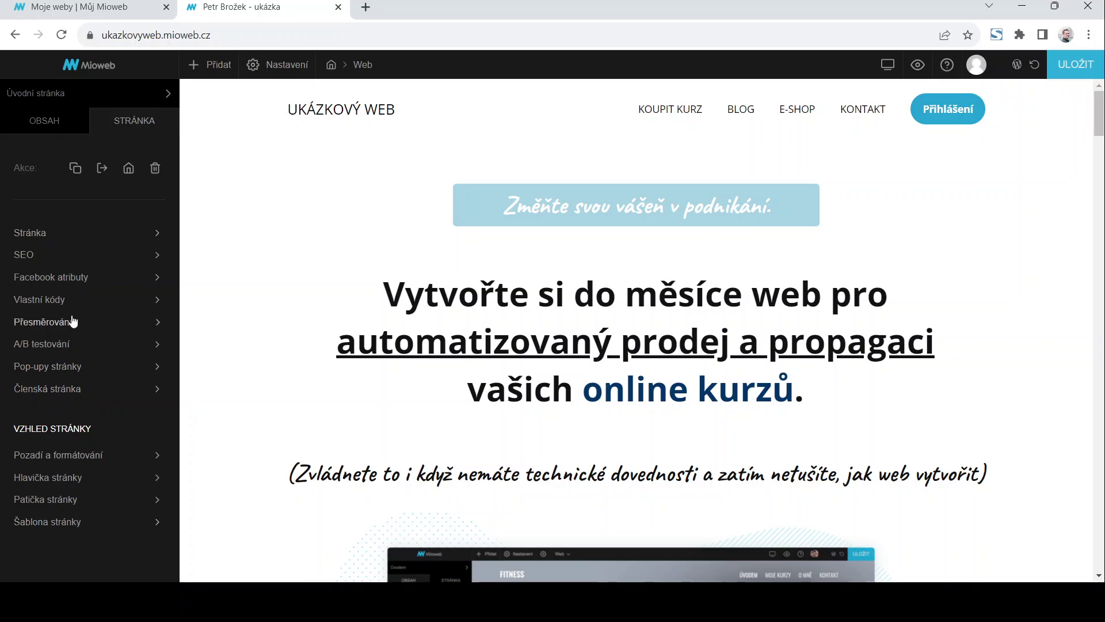
click(31, 236)
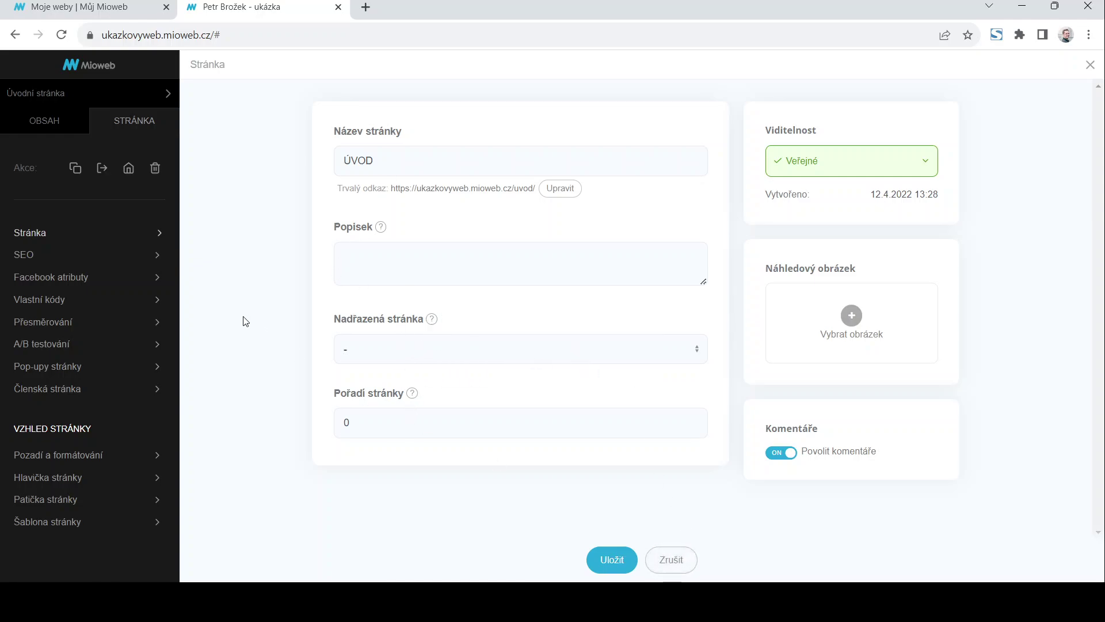
click(27, 258)
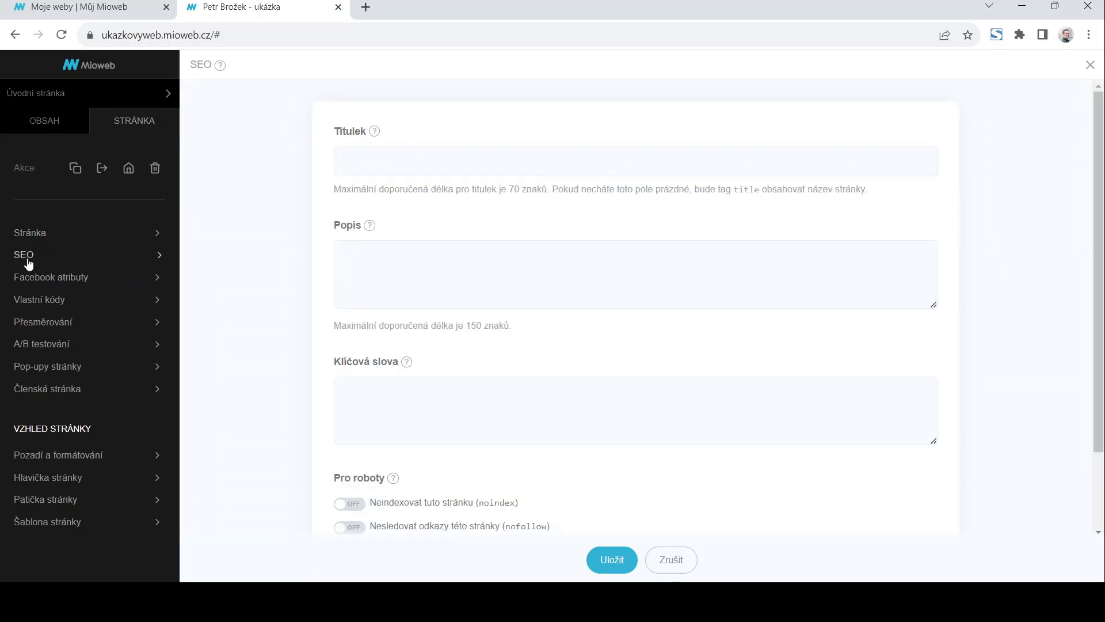
Try entering "Uk" as the home page's SEO title, clear it and close the settings without saving
click(392, 155)
text(Uk)
key(BackSpace)
key(BackSpace)
click(1091, 64)
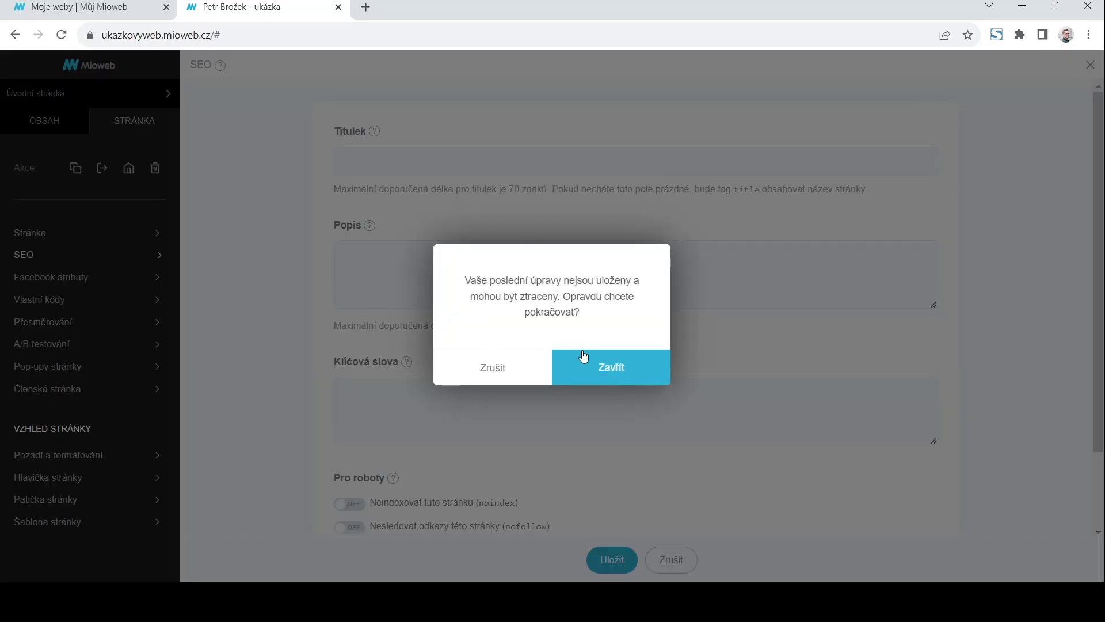
click(540, 380)
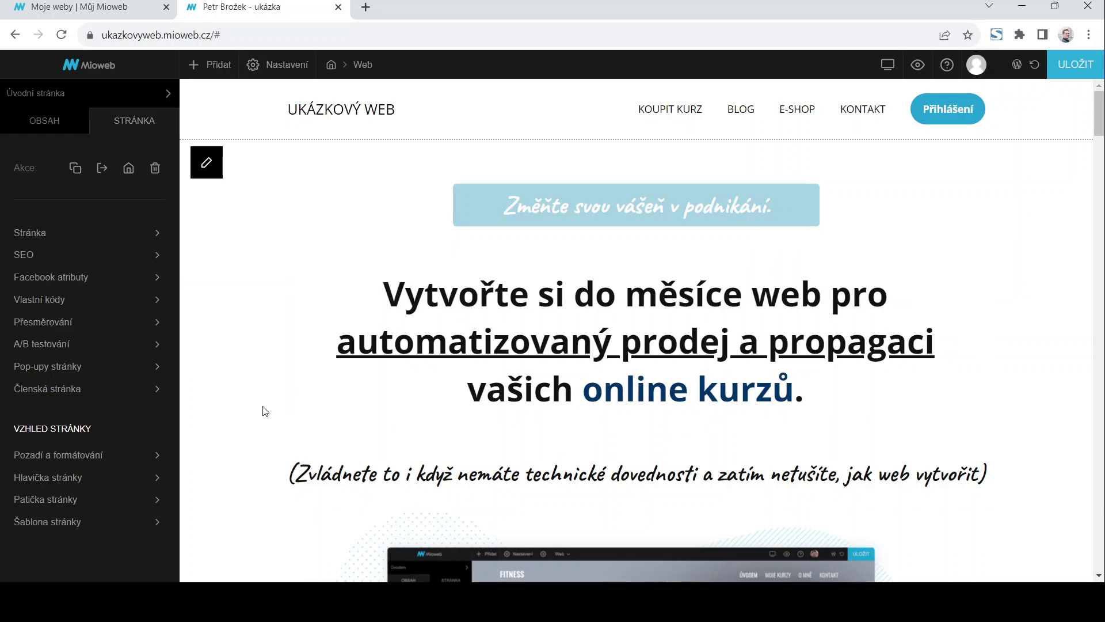
Try restricting the home page to registered users in its member page settings and discard the change
click(63, 389)
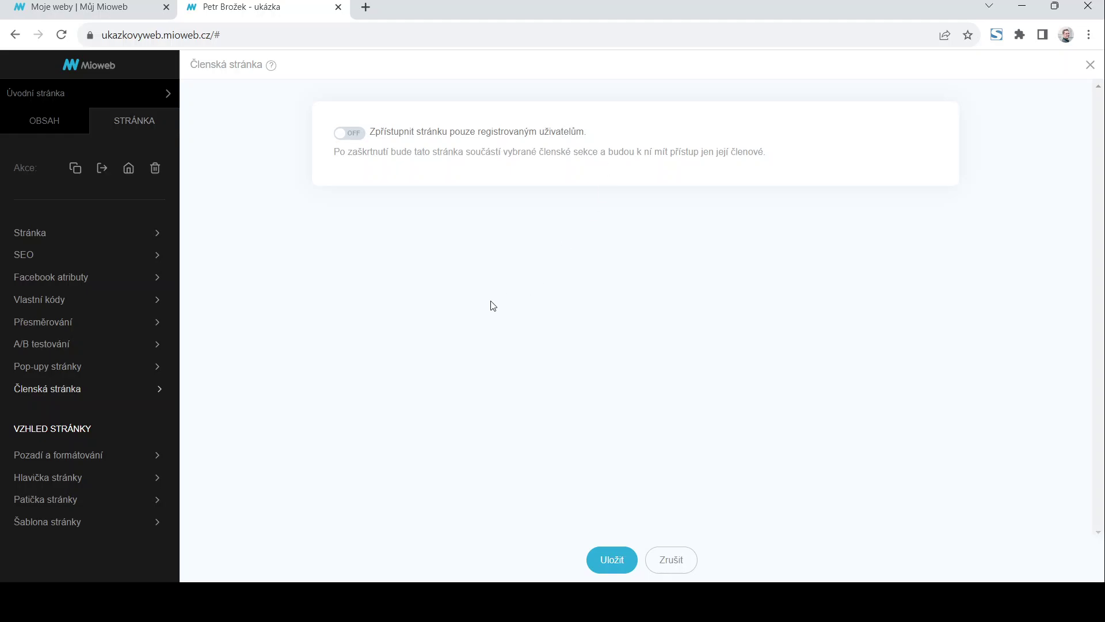
click(352, 134)
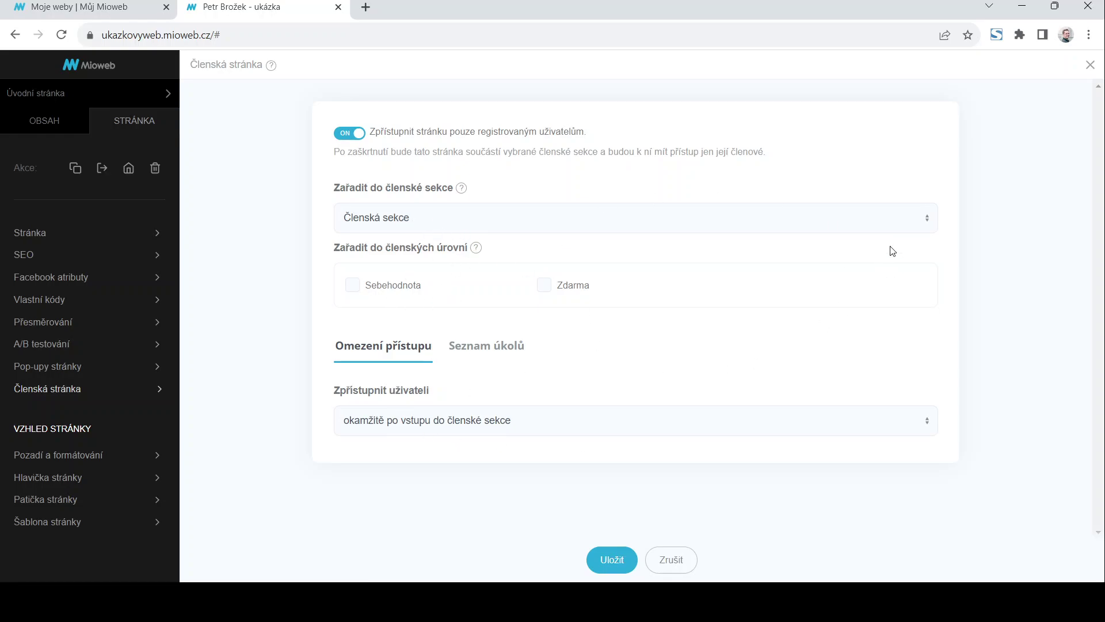
click(1090, 65)
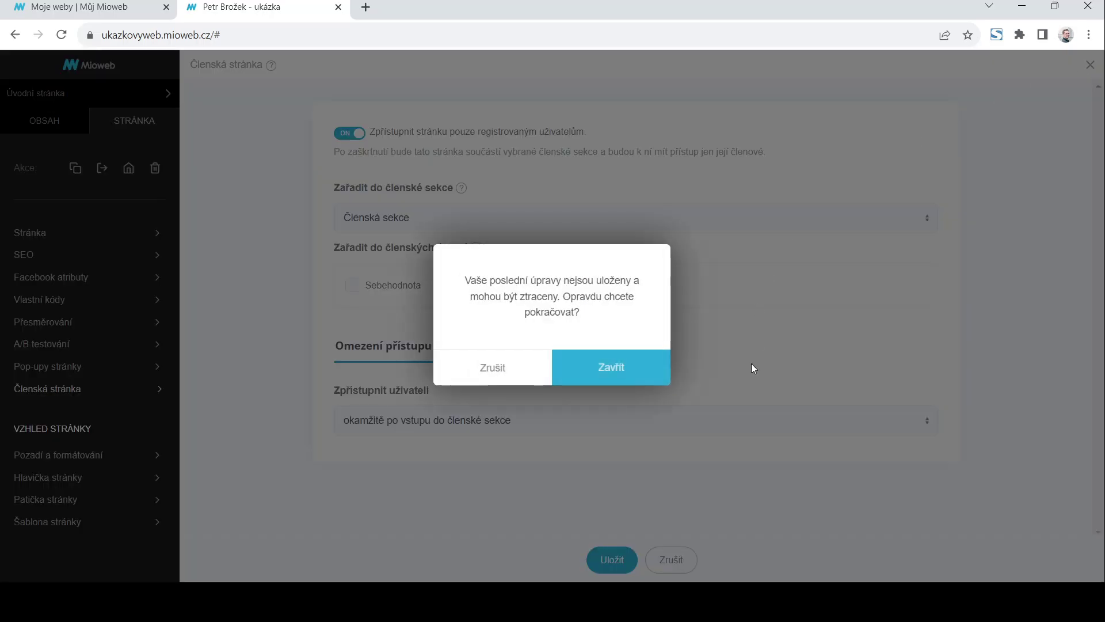
click(631, 378)
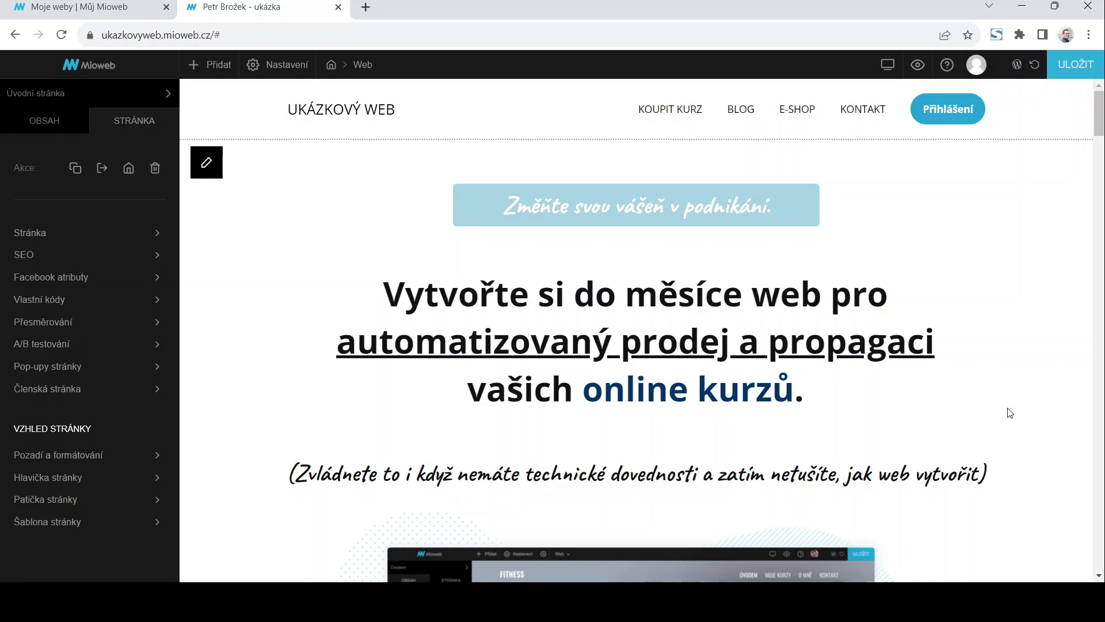
Add a new member section named "Členská sekce - ukázka" in the site's member section administration
click(260, 64)
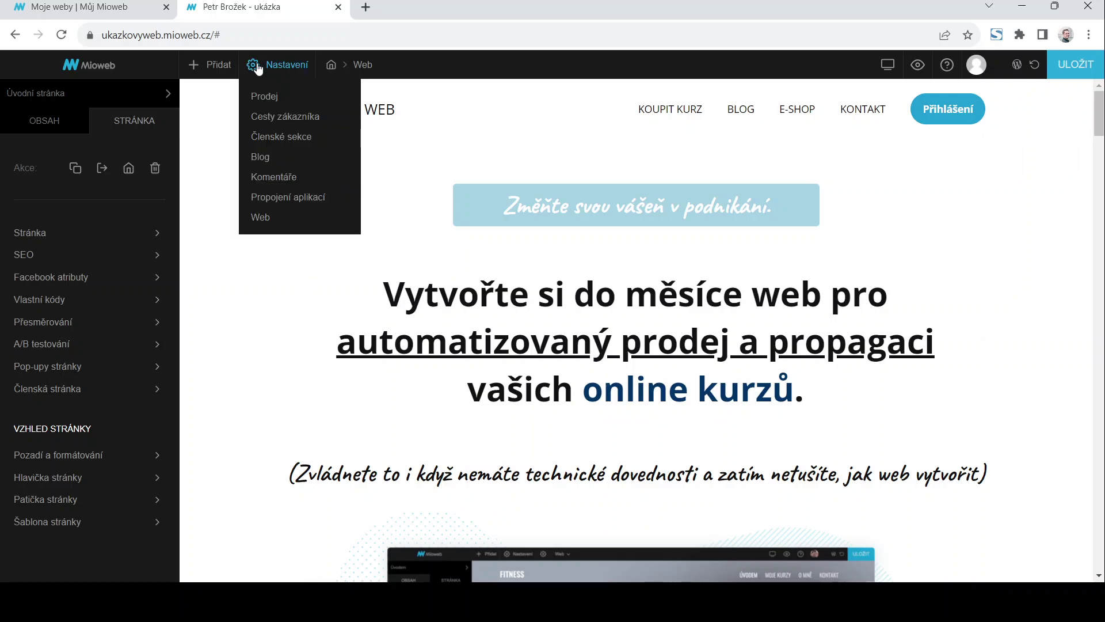
click(277, 143)
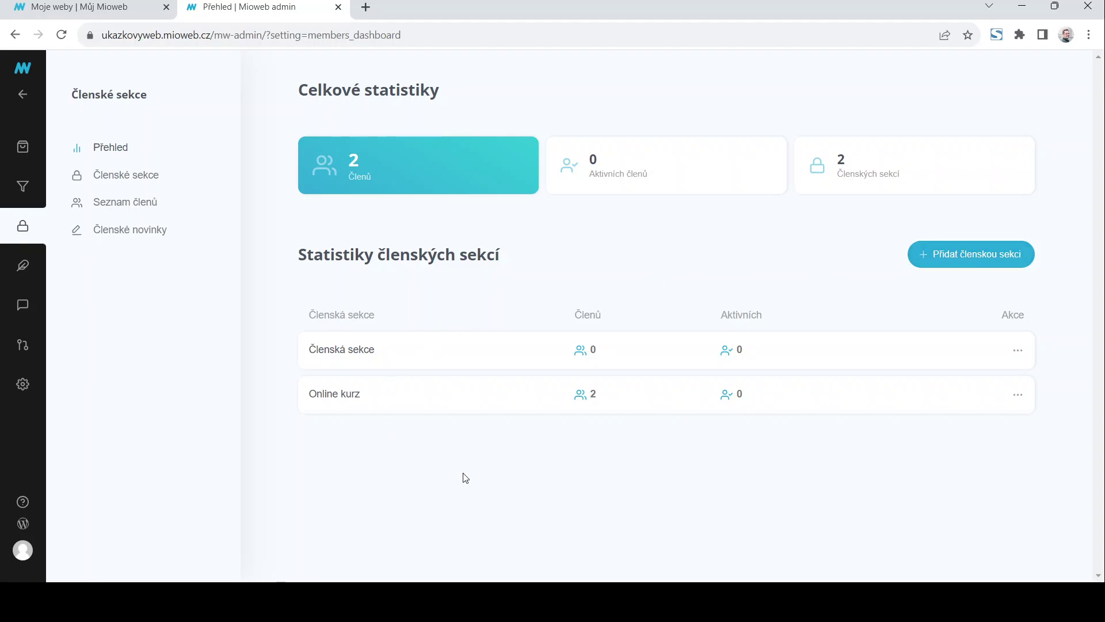
click(930, 262)
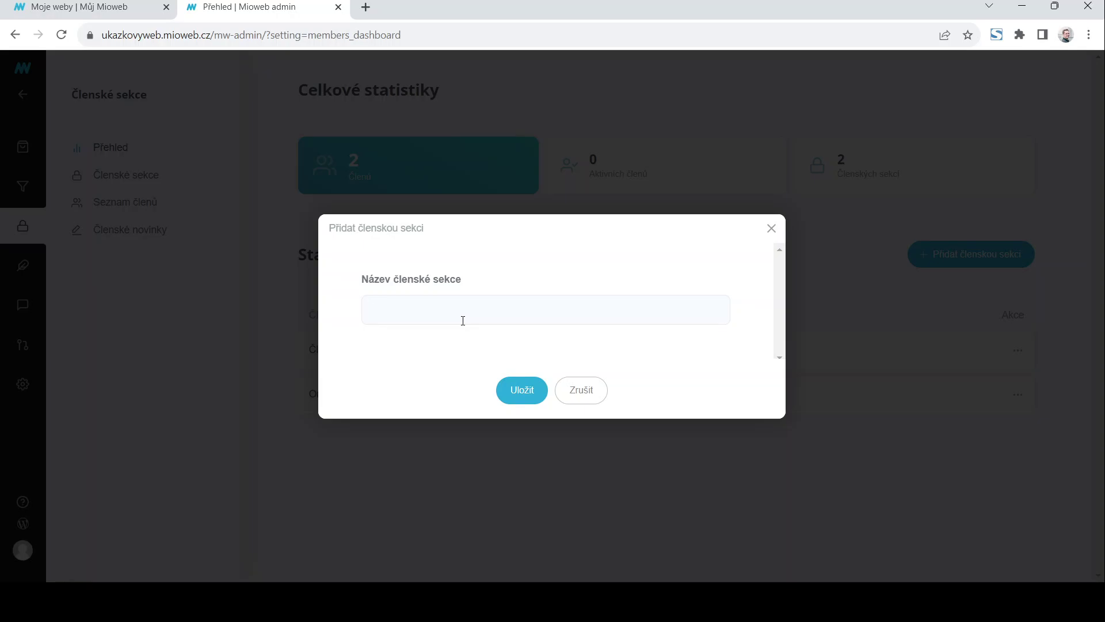
text(Členská sekce - uázka)
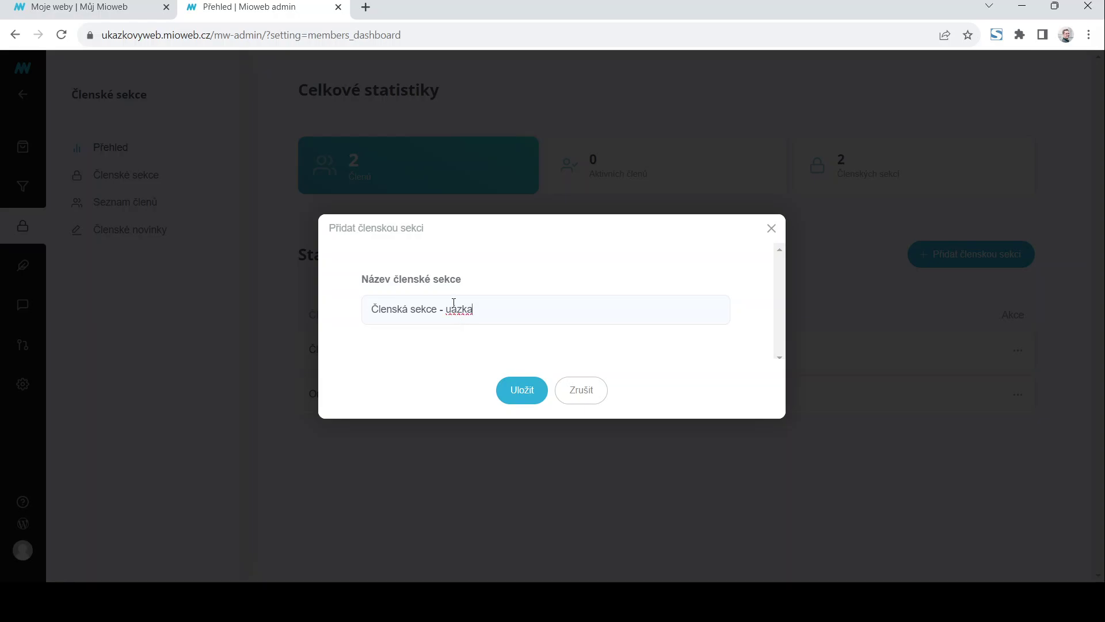
click(453, 302)
text(k)
click(516, 393)
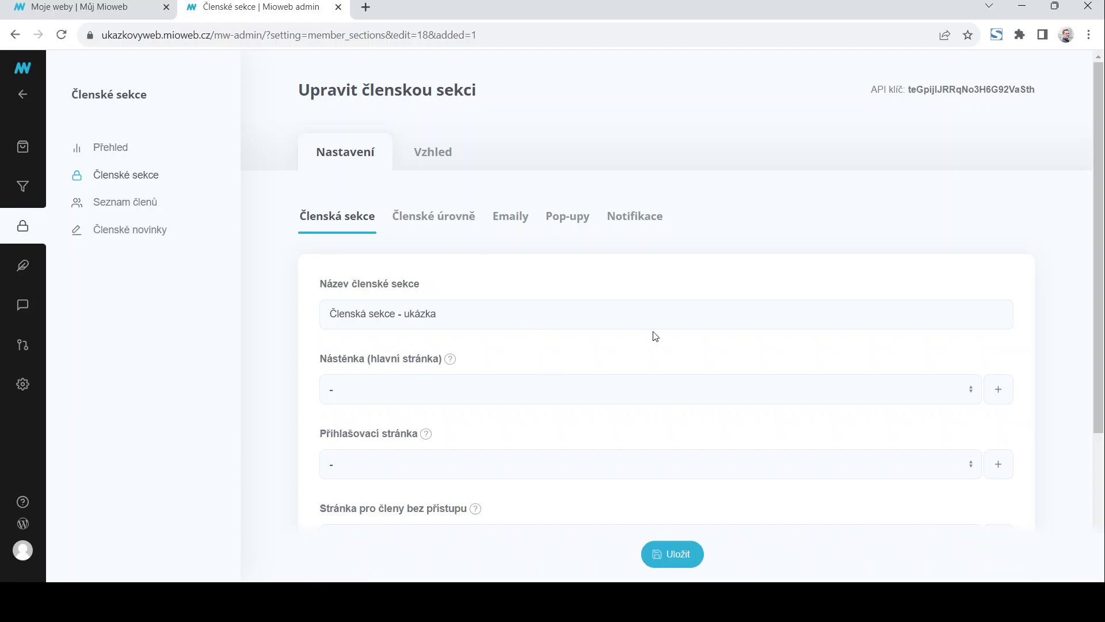
Look over the new member section's dashboard, login and no-access page settings and its limited membership settings
scroll(577, 320, down, 3)
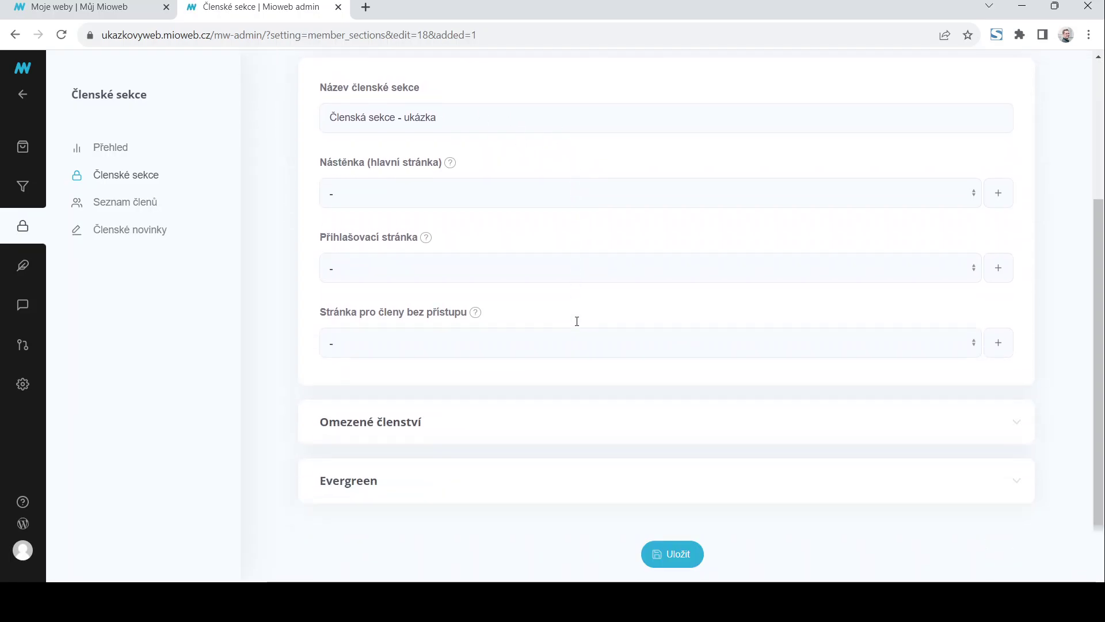
scroll(578, 325, up, 3)
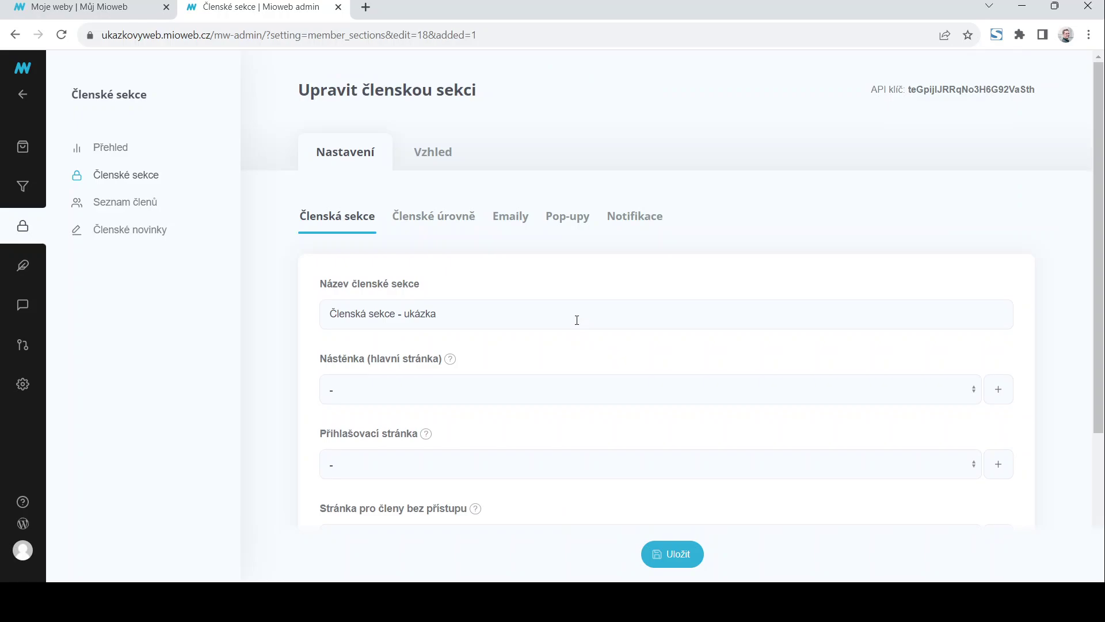
scroll(589, 342, down, 3)
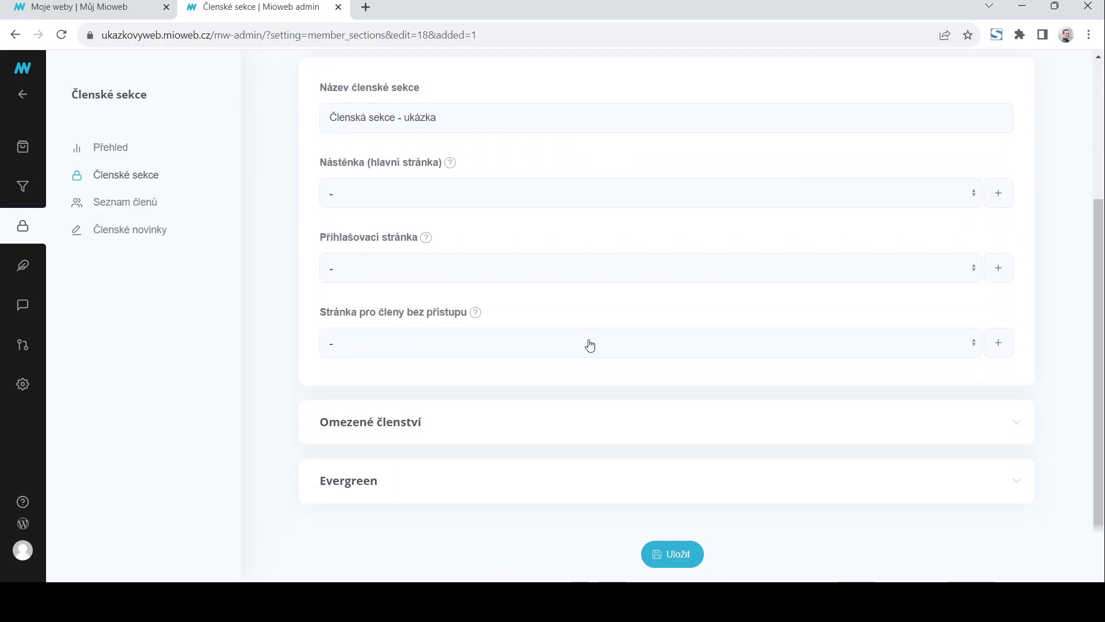
scroll(587, 340, up, 1)
scroll(587, 339, up, 1)
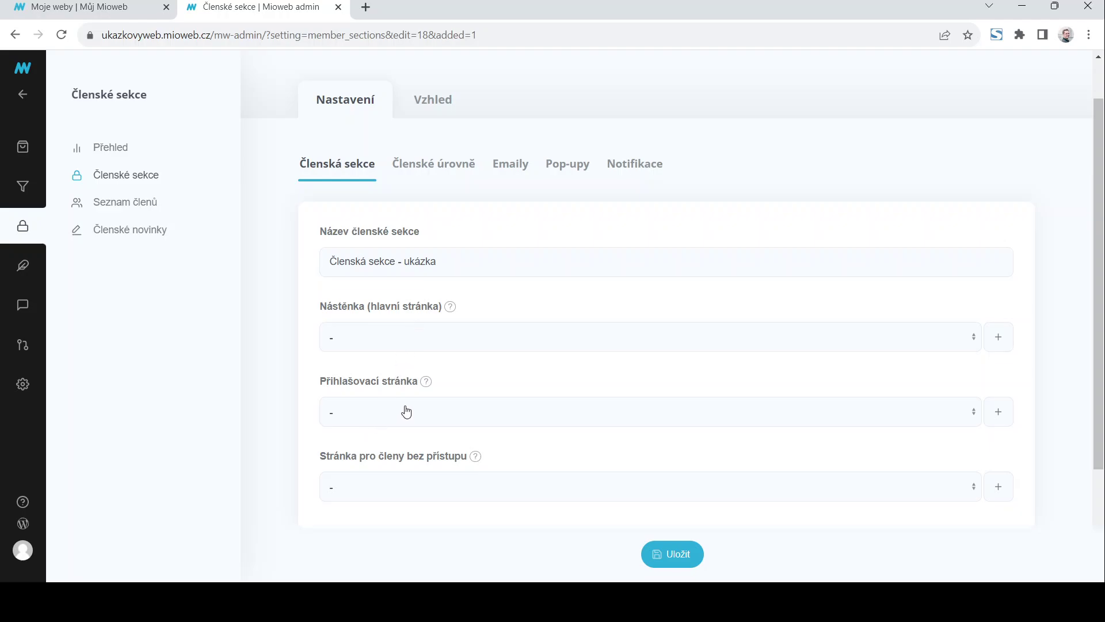
scroll(406, 411, down, 3)
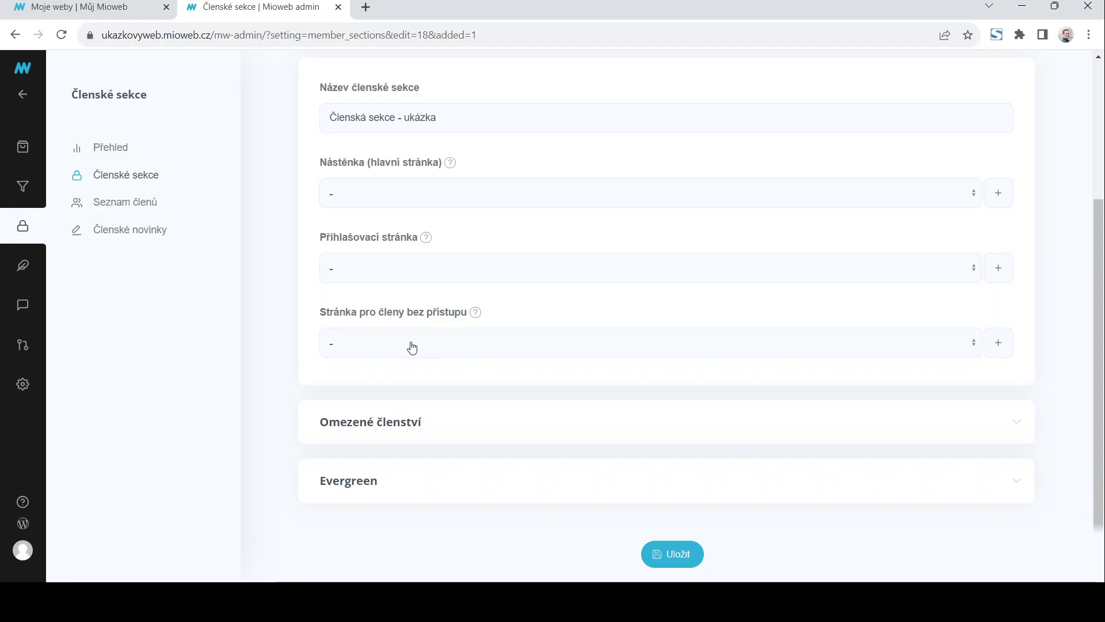
mouse_move(474, 322)
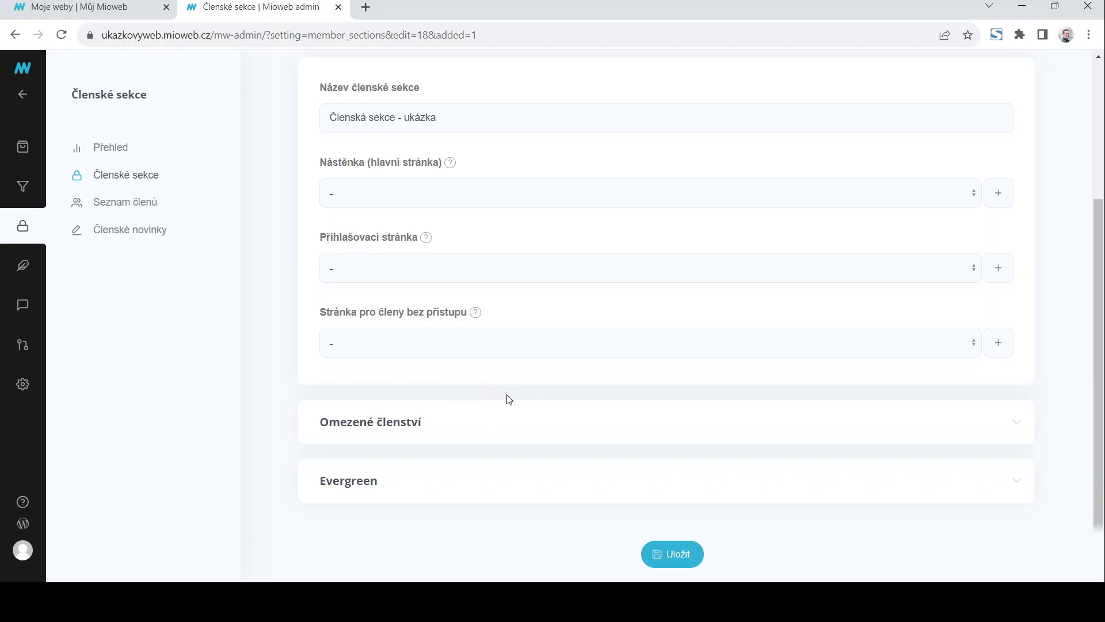
click(397, 431)
scroll(495, 414, down, 3)
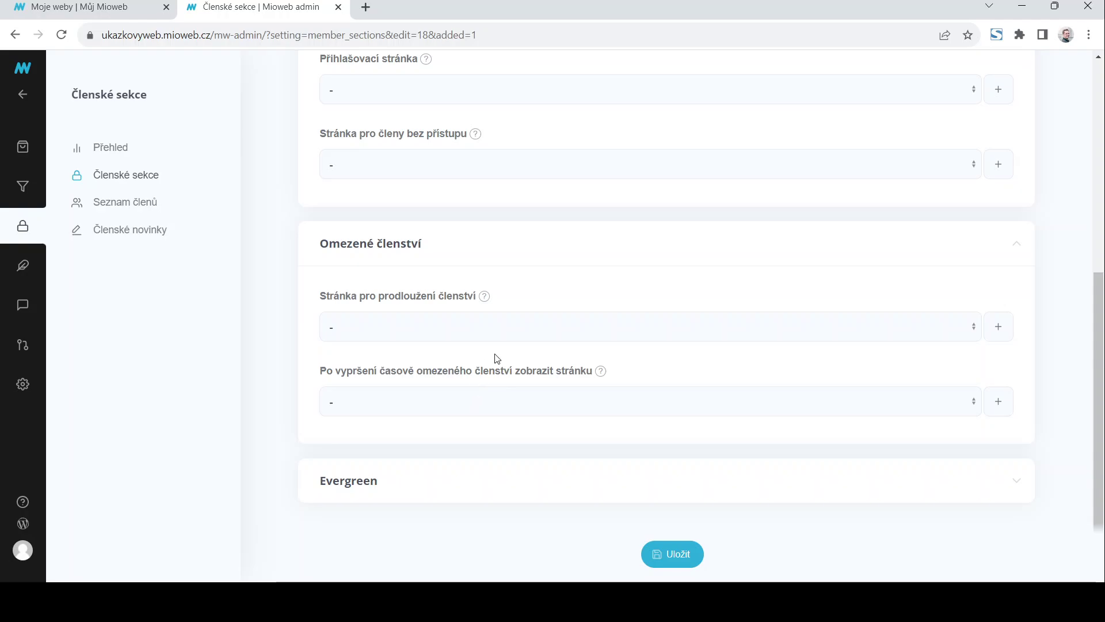
Turn off hiding of unpublished pages in the member section's Evergreen settings
click(365, 493)
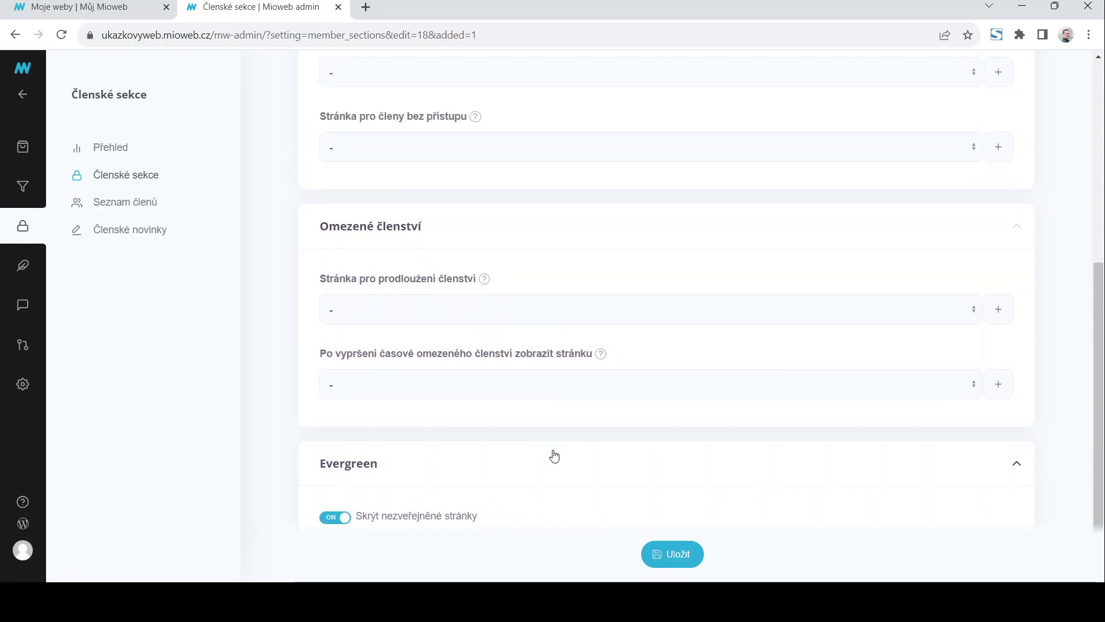
scroll(554, 456, down, 1)
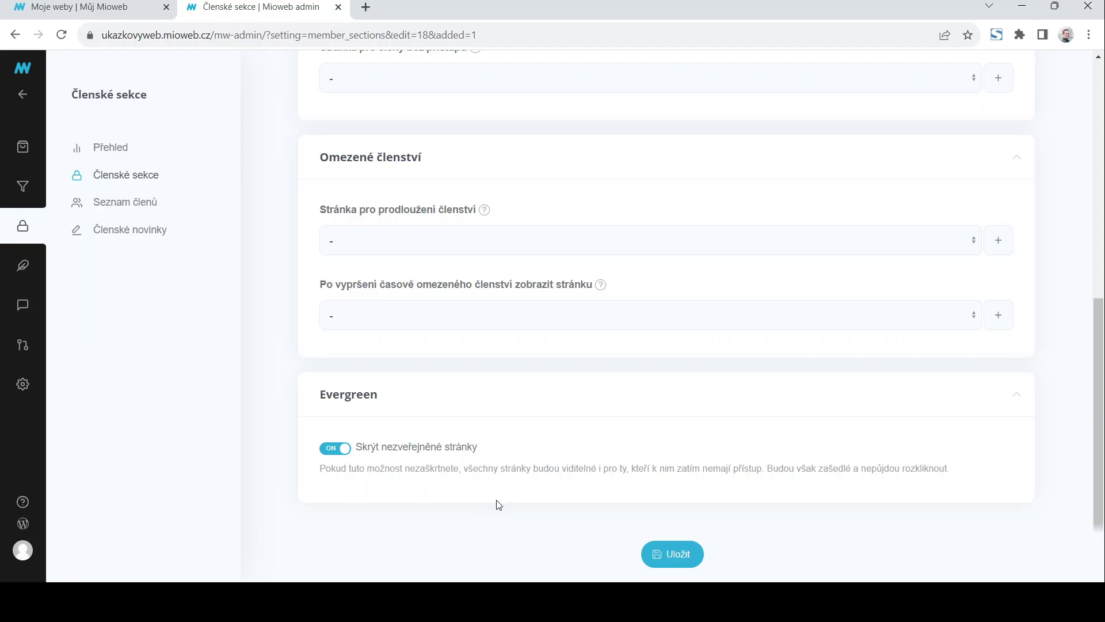
click(335, 450)
Create the section's main dashboard page from the member template "Nástěnka" and name it "nástěnka v ukázka"
scroll(509, 490, up, 6)
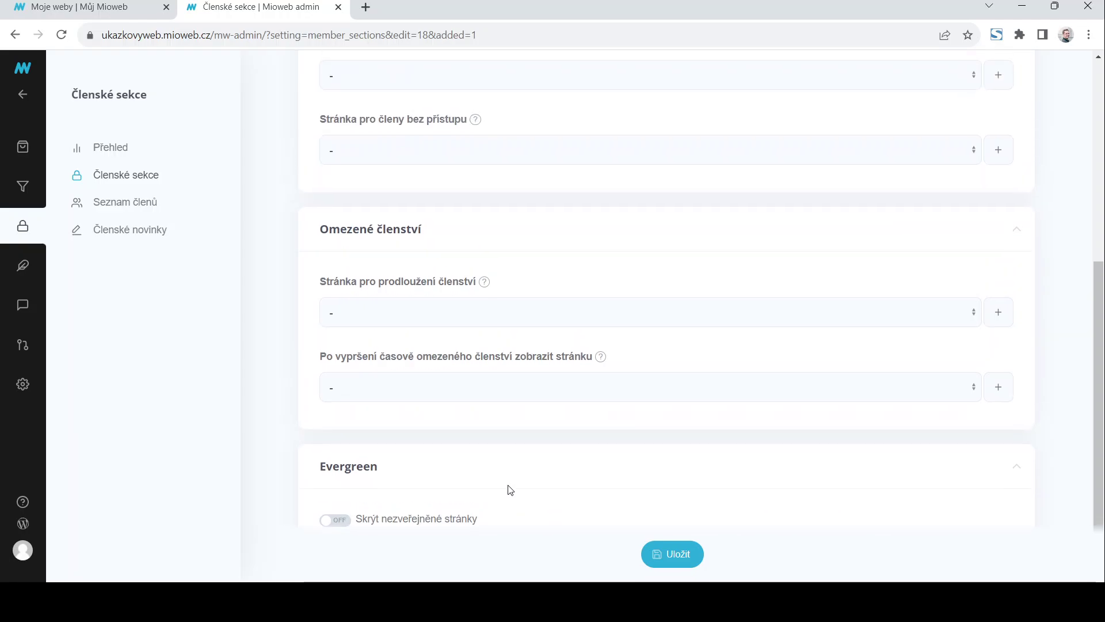
scroll(509, 490, up, 2)
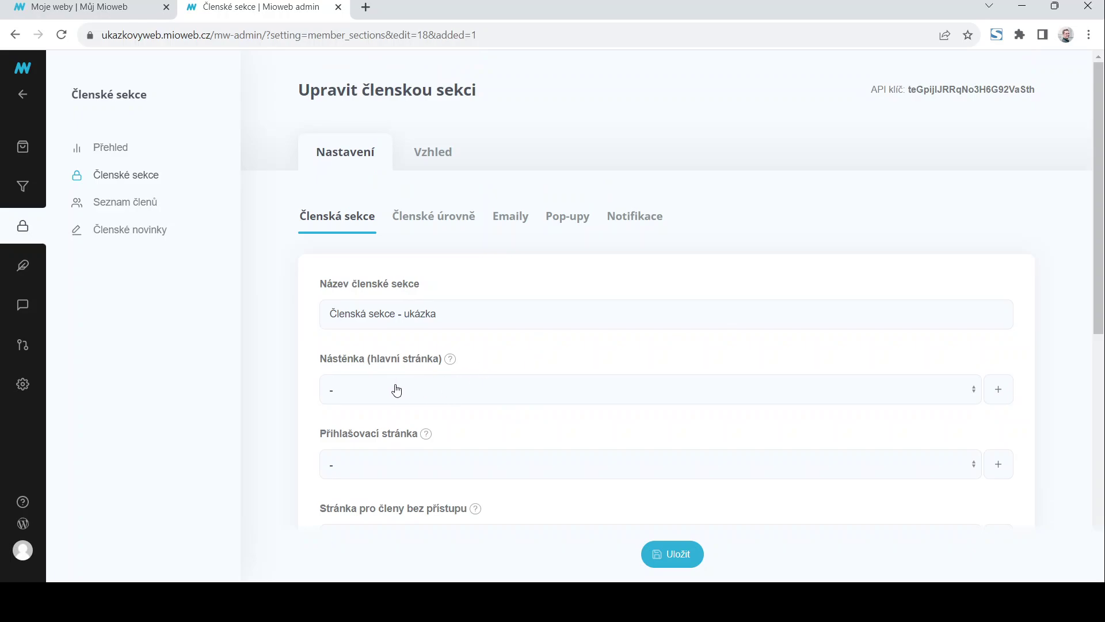
click(1003, 392)
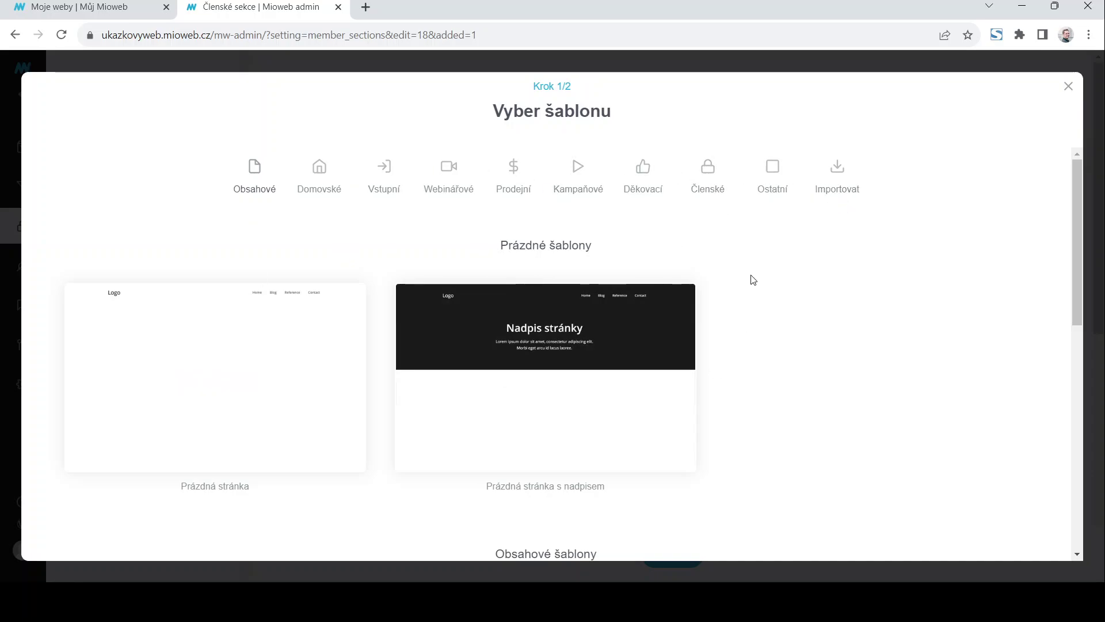
click(709, 170)
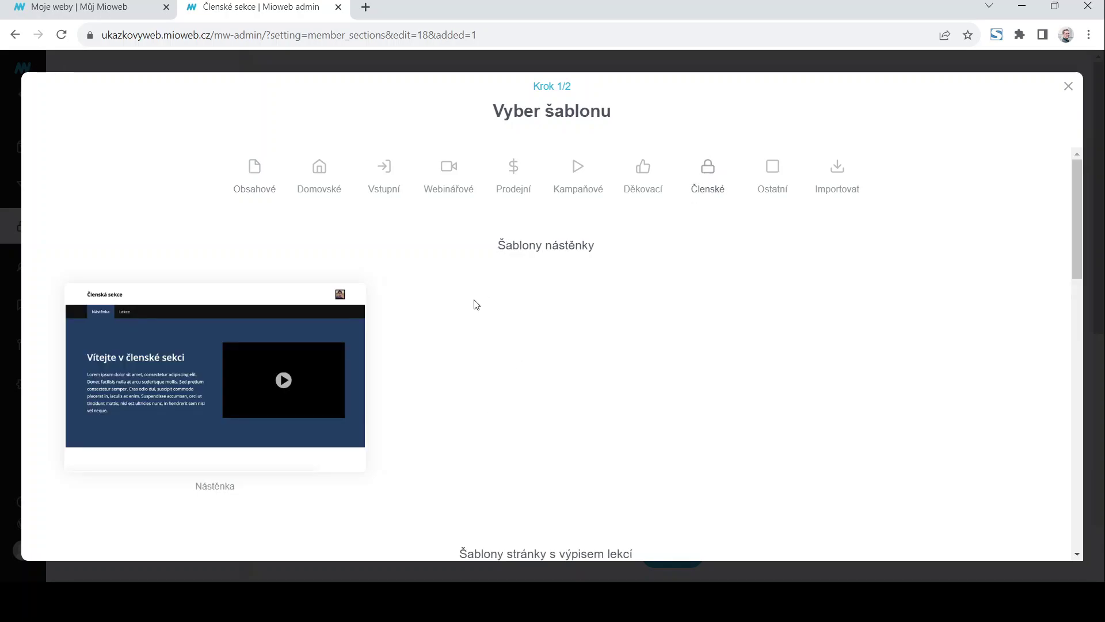
scroll(552, 380, down, 7)
scroll(551, 381, up, 7)
click(203, 382)
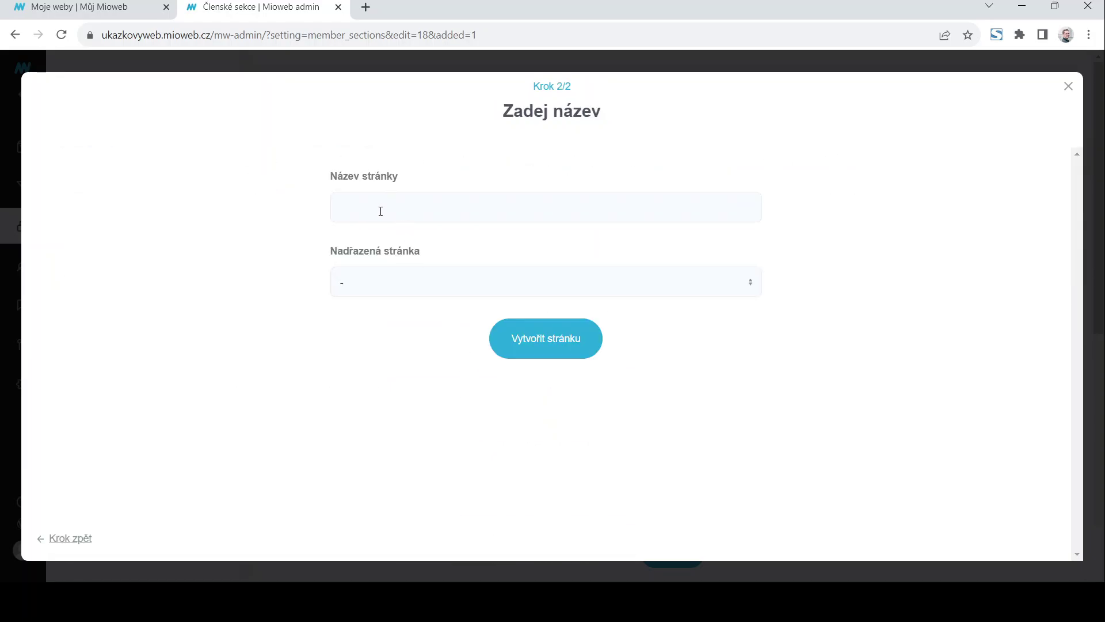
text(nástěnka v ukázka)
click(557, 351)
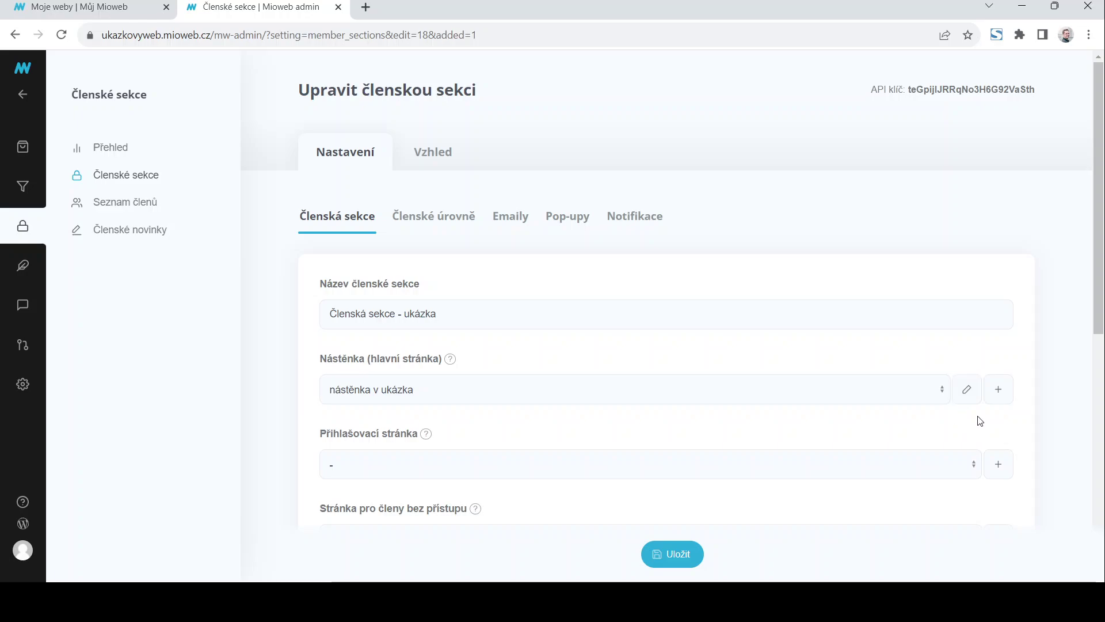
Open the section's dashboard page in the page editor and look over its content
click(967, 390)
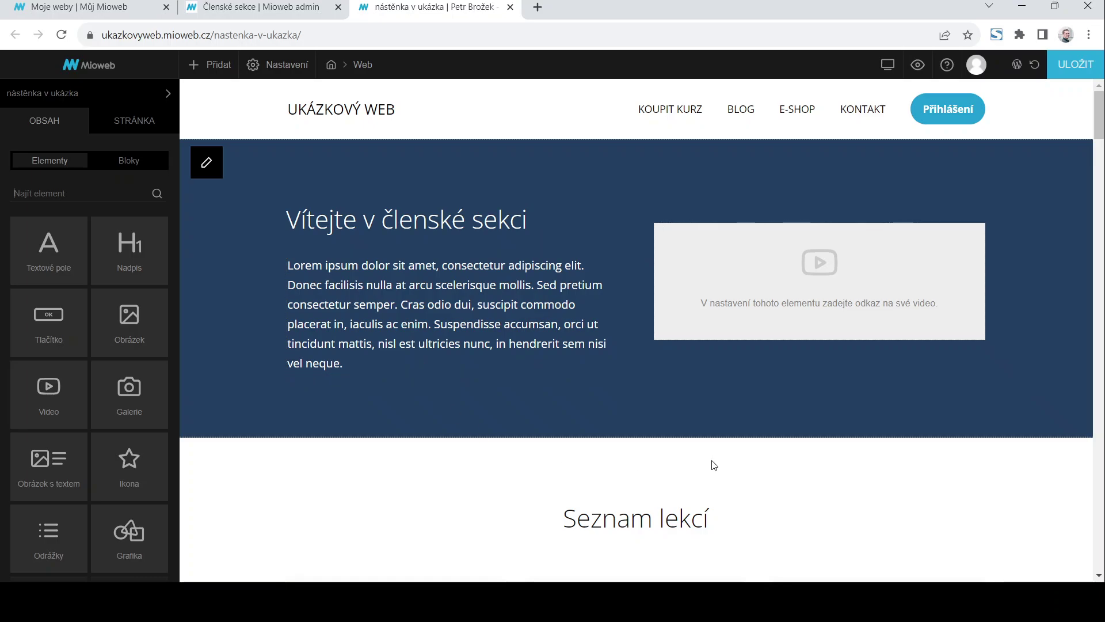
scroll(671, 439, down, 10)
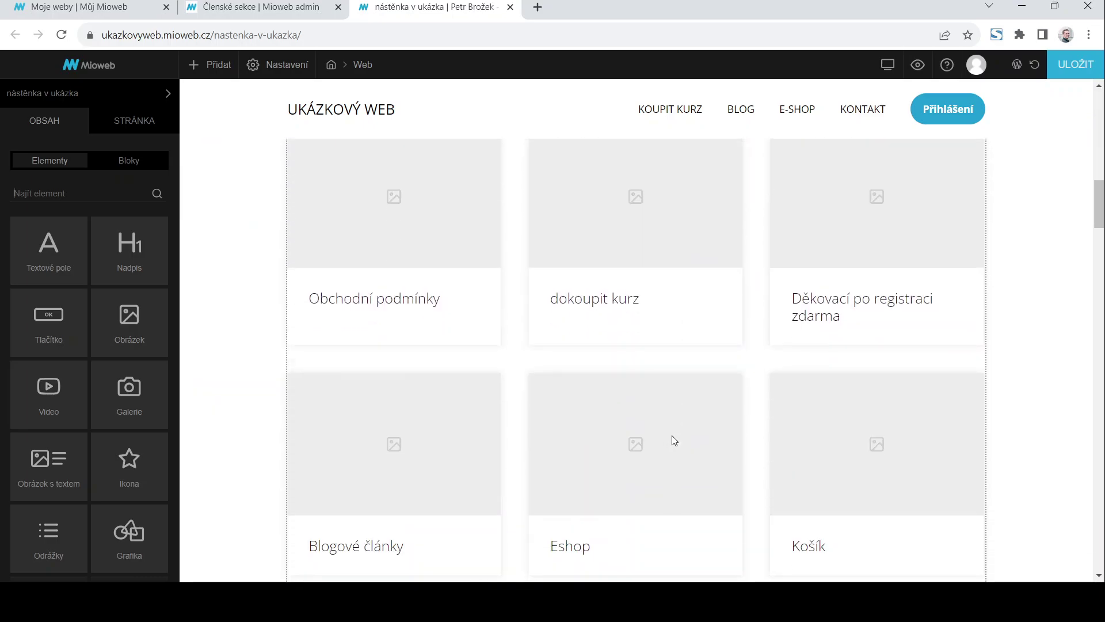
drag(1099, 195, 1102, 127)
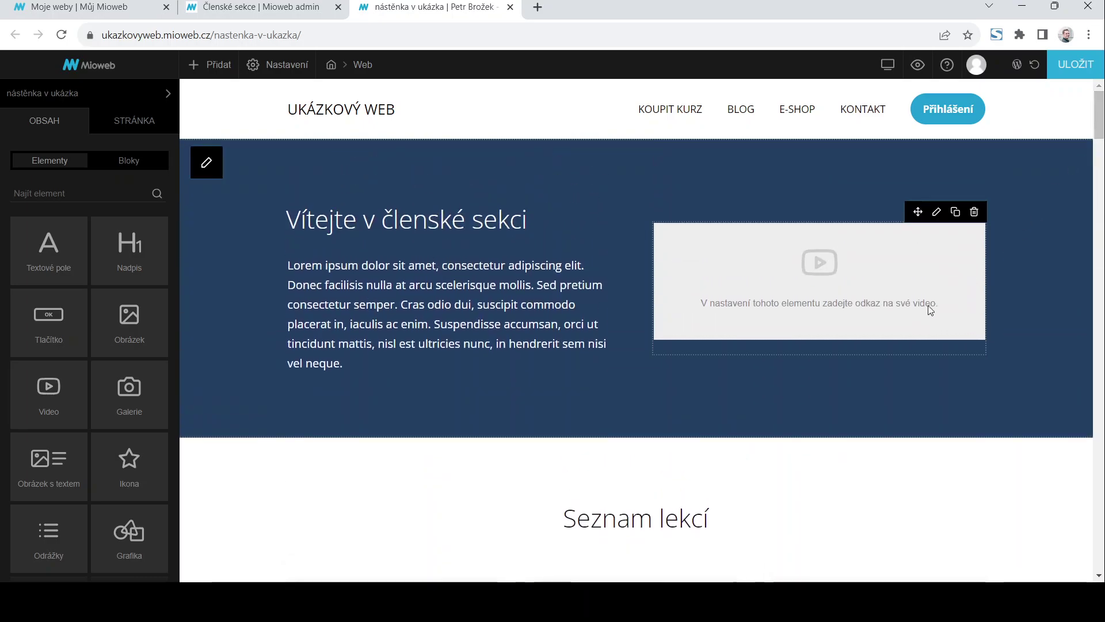
Set the lesson list element under "Seznam lekcí" to list the subpages of "nástěnka v ukázka" and save the element
scroll(798, 464, down, 3)
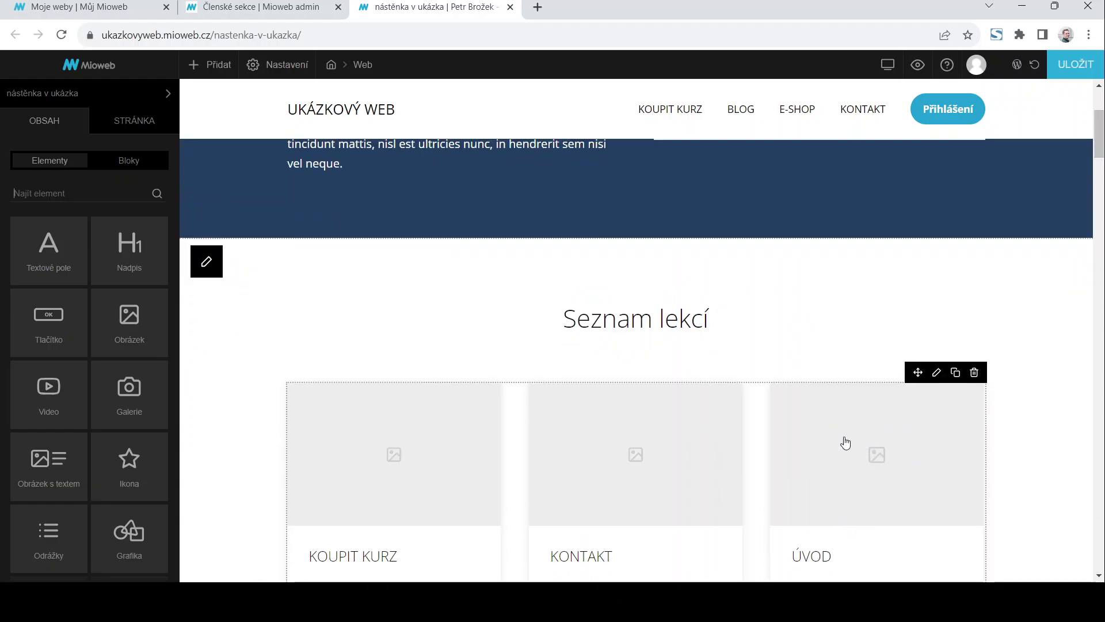
click(937, 375)
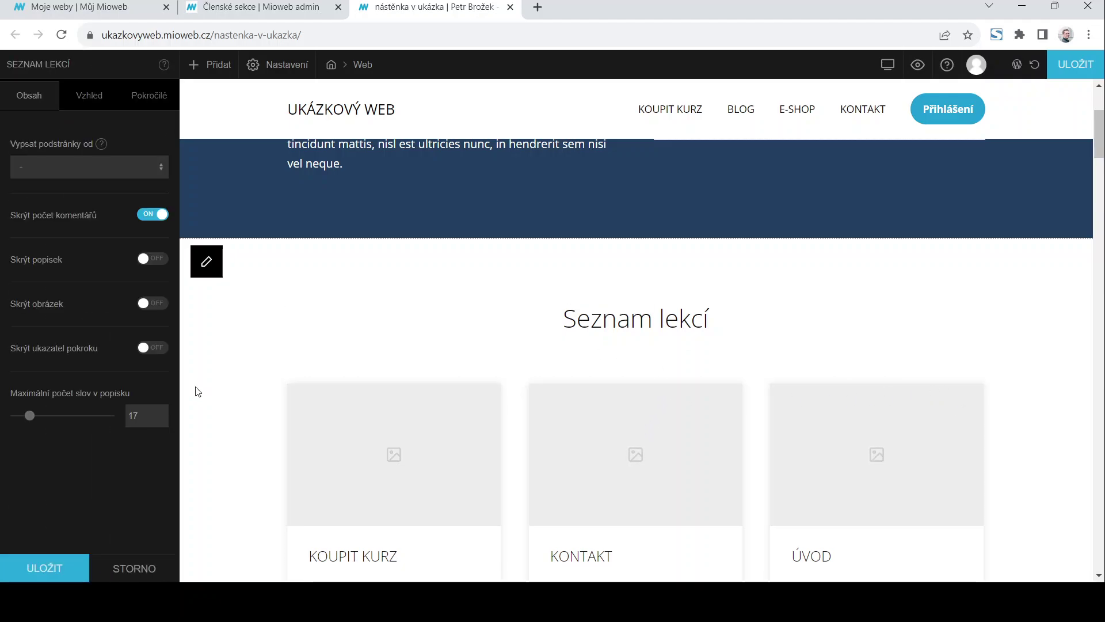
click(158, 169)
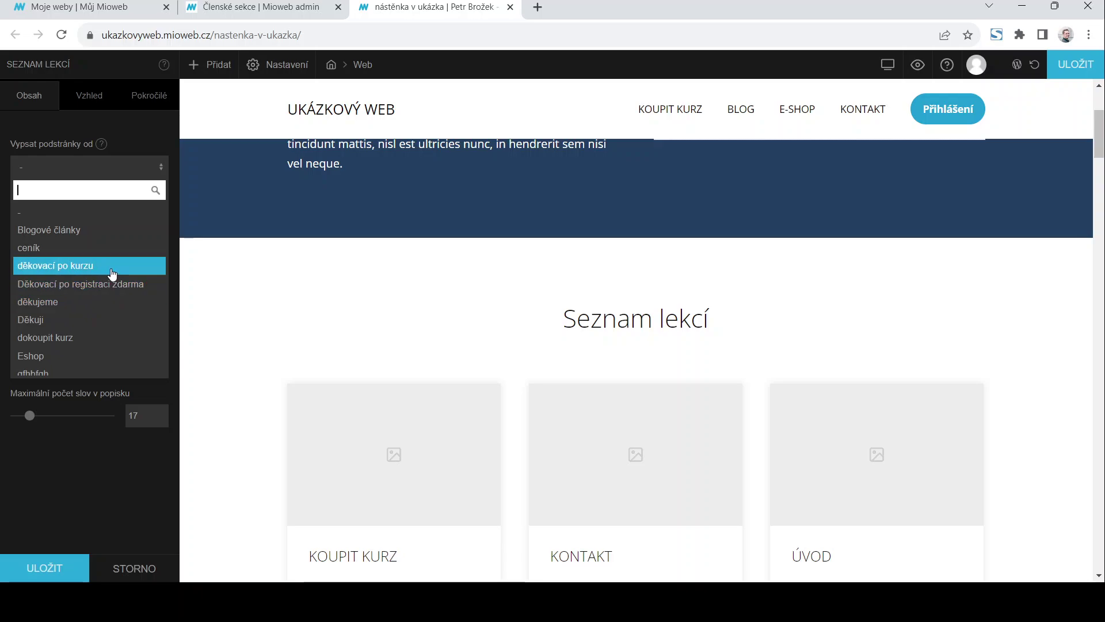
scroll(95, 270, down, 10)
scroll(113, 275, down, 5)
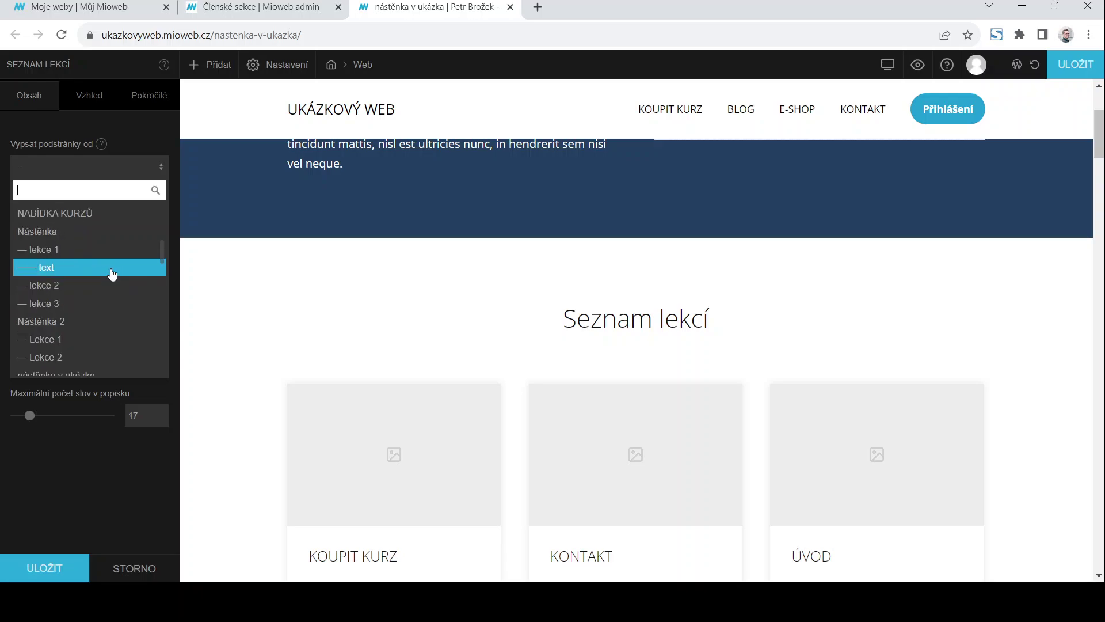
scroll(113, 275, down, 3)
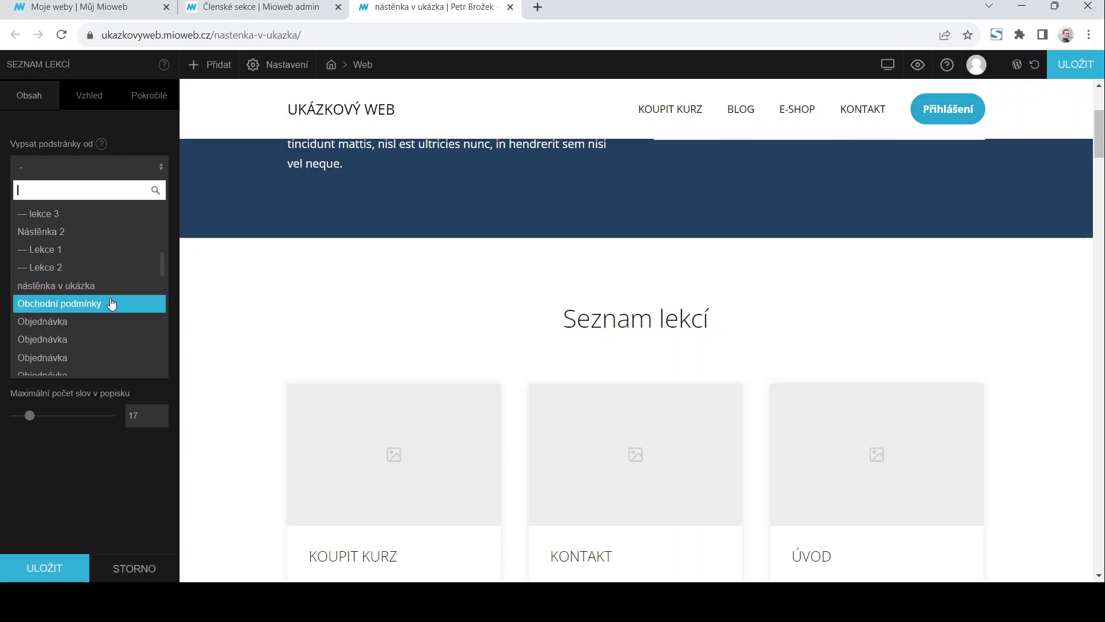
click(83, 286)
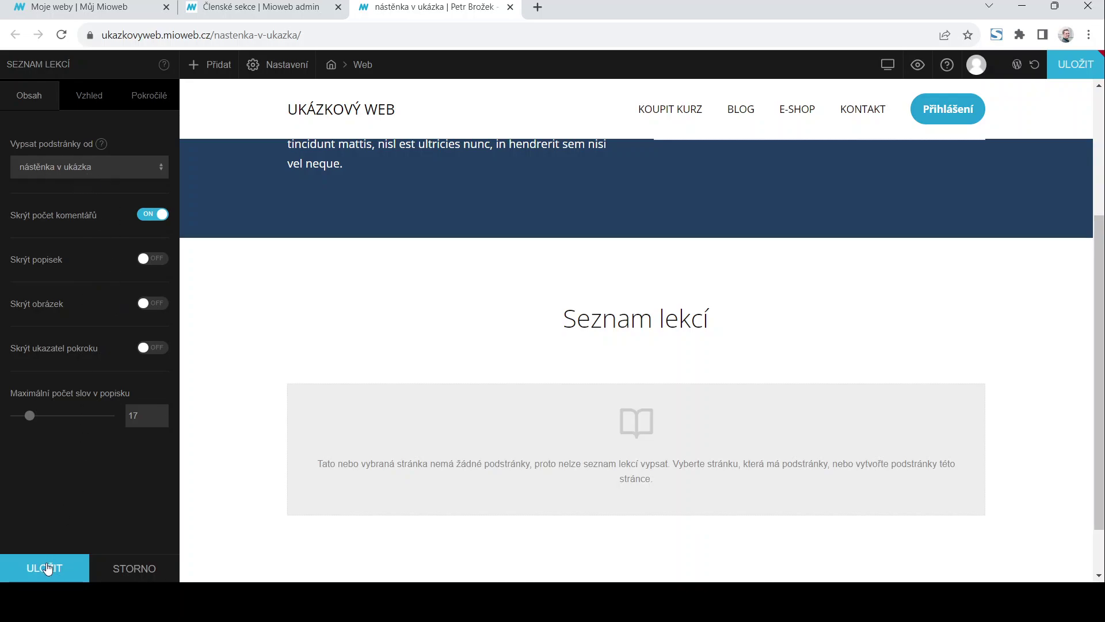
scroll(770, 501, up, 3)
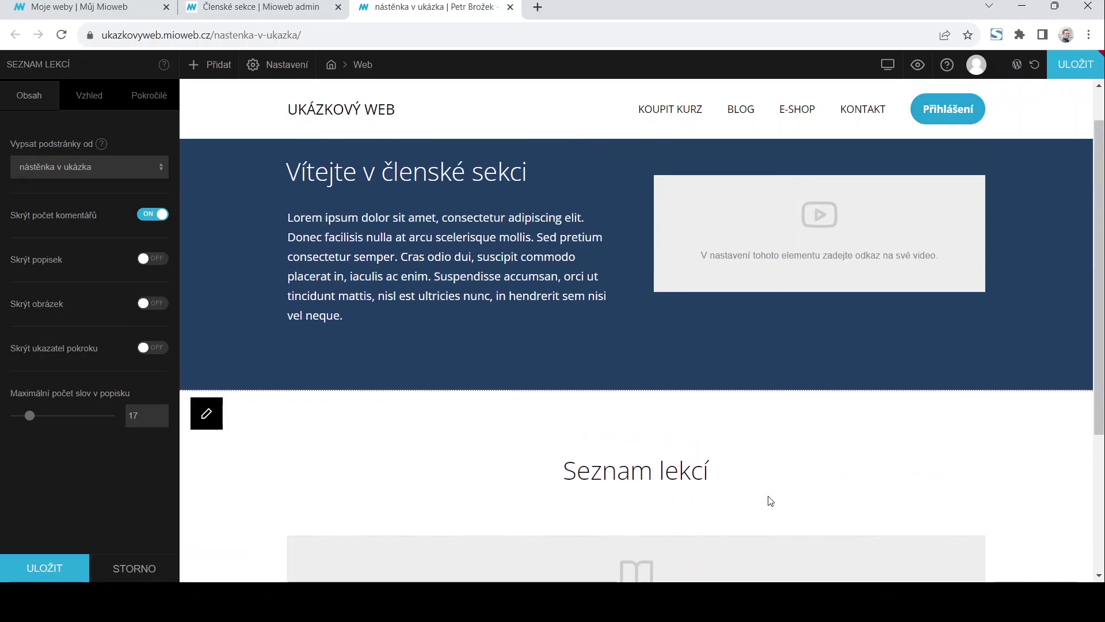
scroll(616, 420, down, 4)
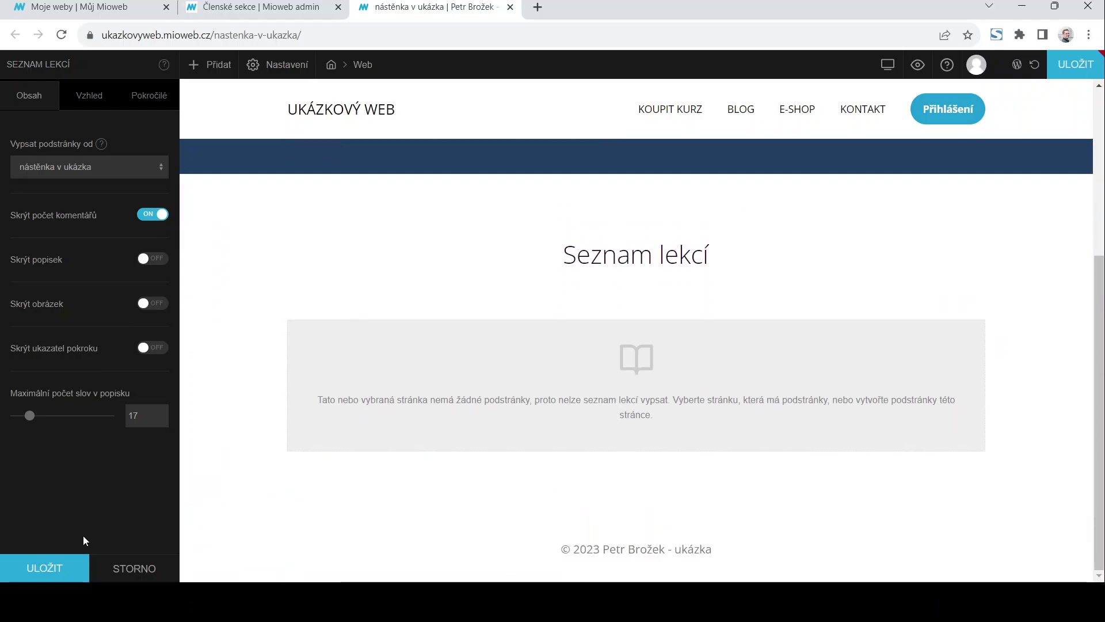
click(46, 567)
Set the URL of the welcome block's video element to the copied YouTube link and save the element
scroll(786, 451, up, 2)
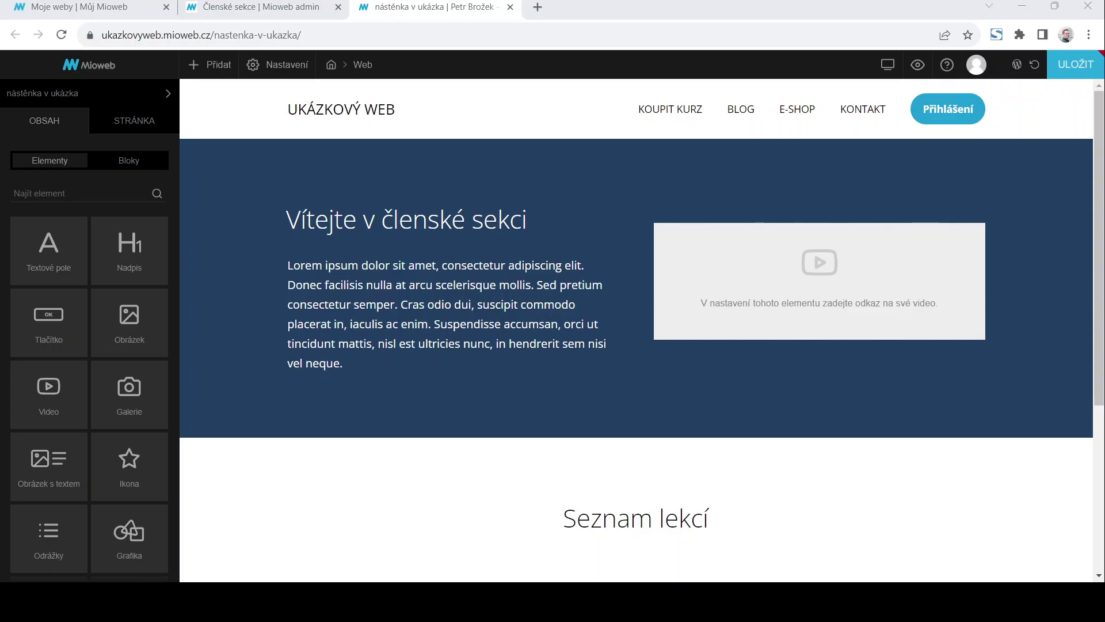
click(704, 400)
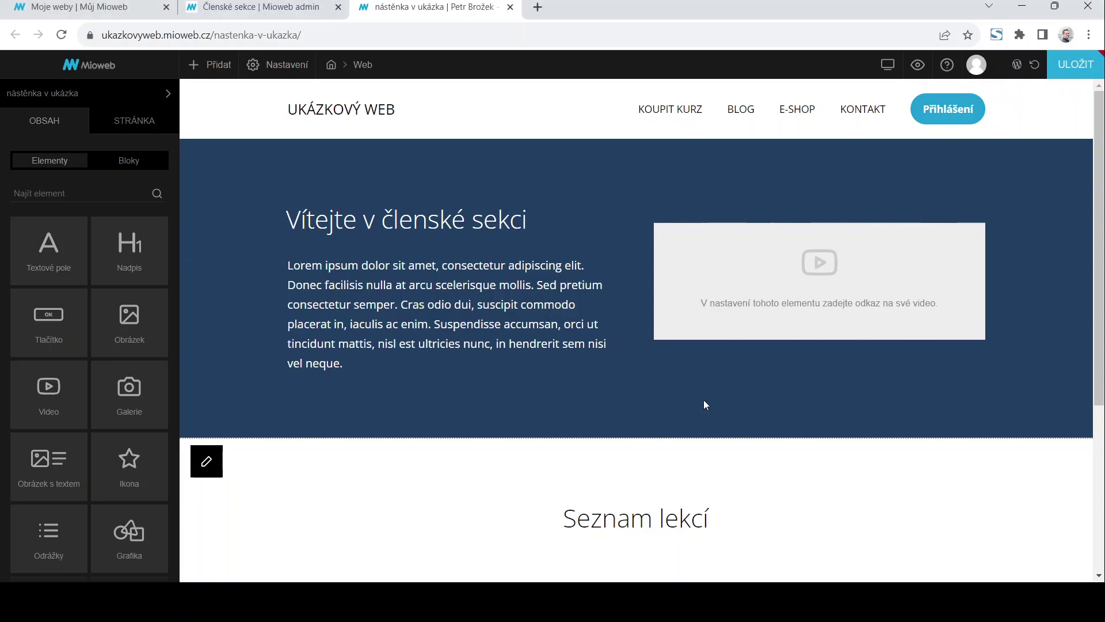
mouse_move(902, 253)
click(938, 213)
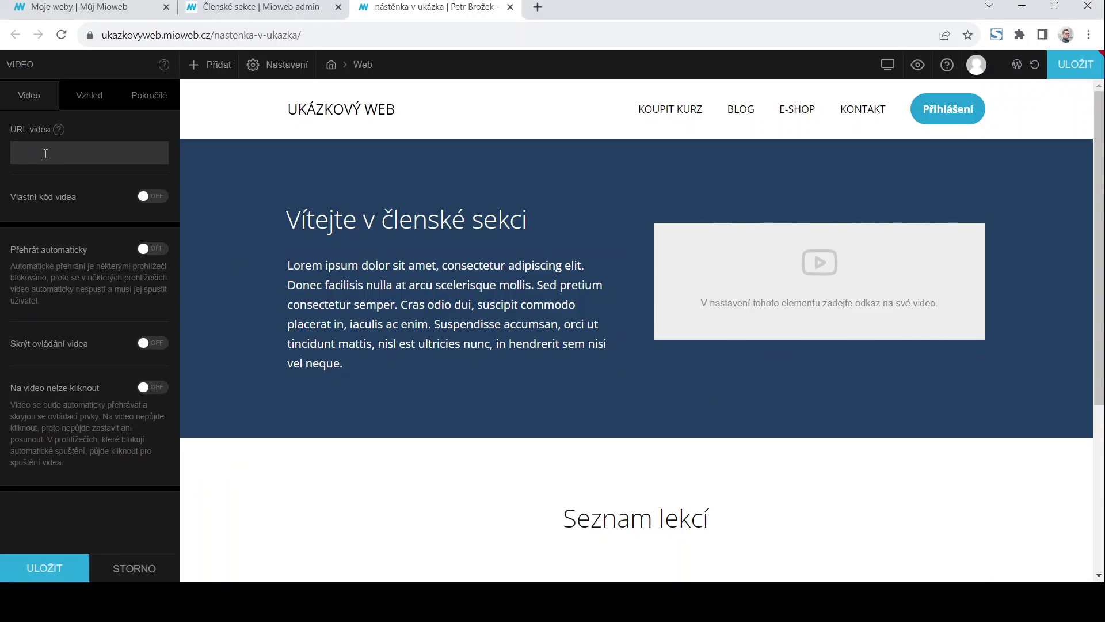
click(45, 154)
key(ctrl+v)
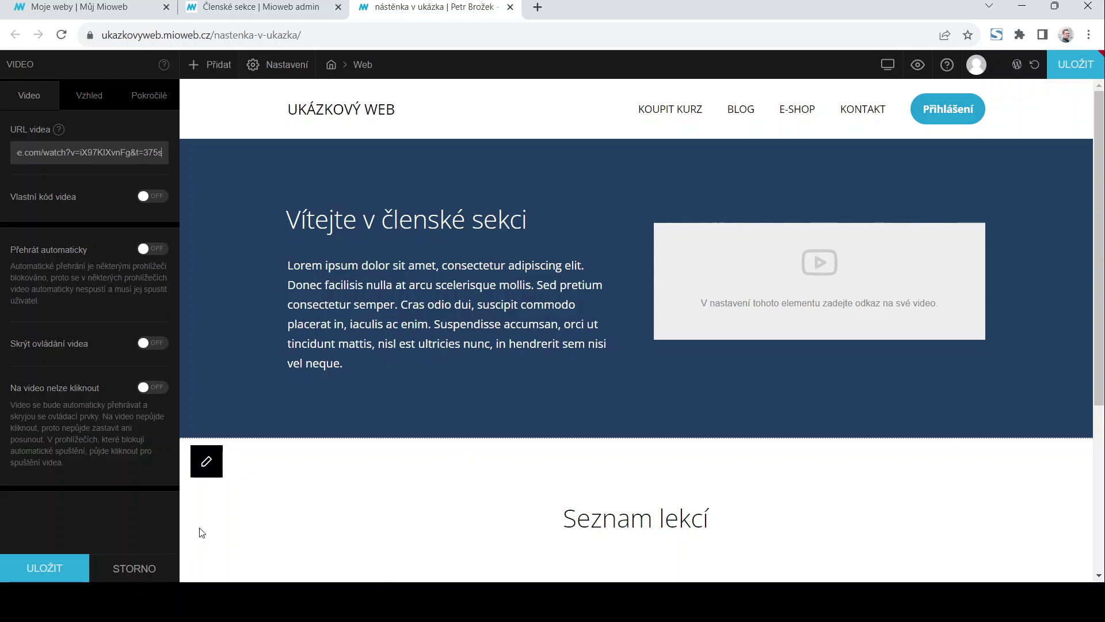
click(46, 567)
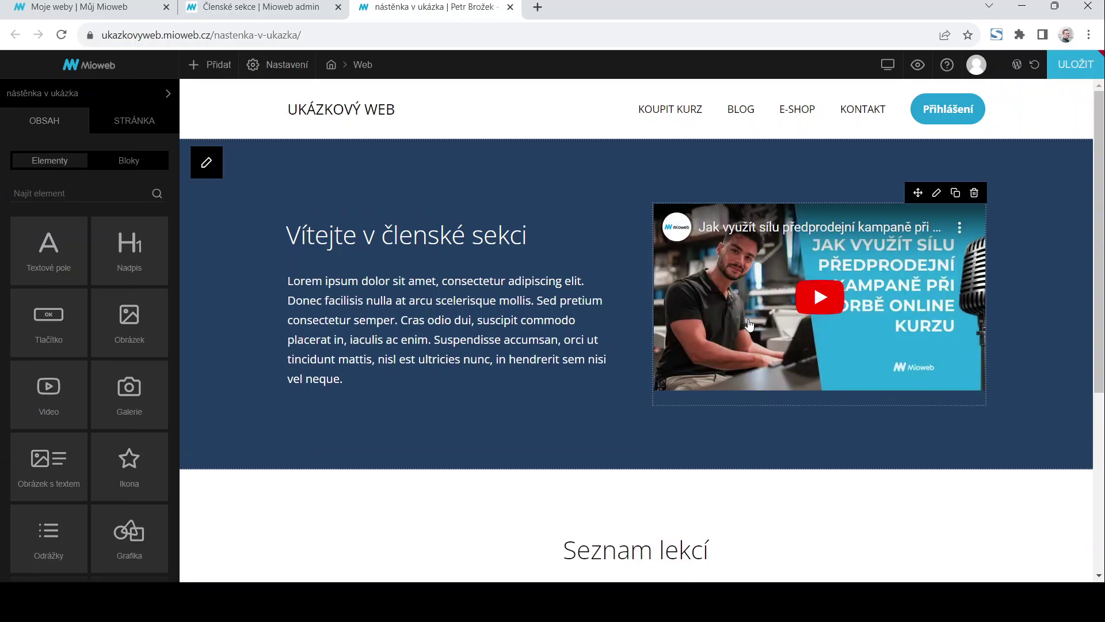
click(937, 193)
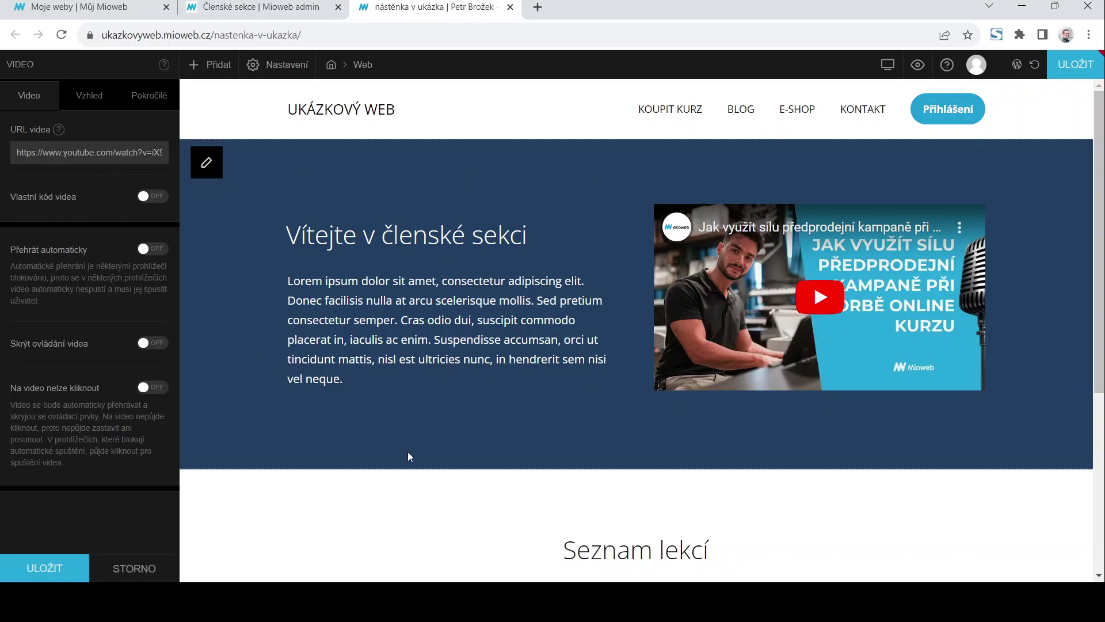
click(103, 579)
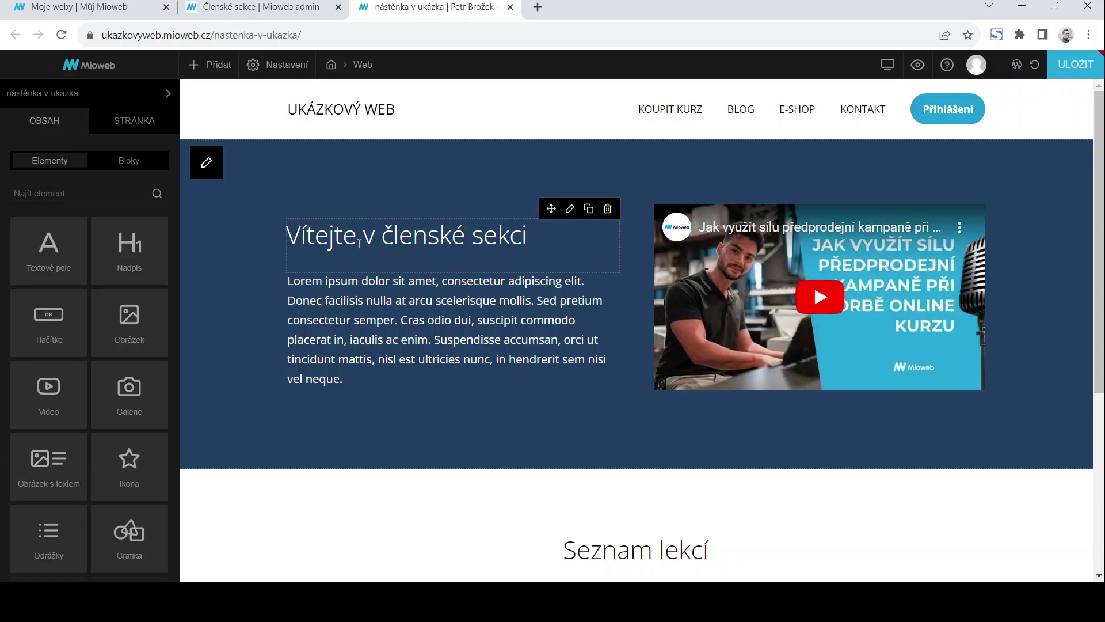
Replace the placeholder paragraph under the heading "Vítejte v členské sekci" with "Pojďte studovat."
click(559, 239)
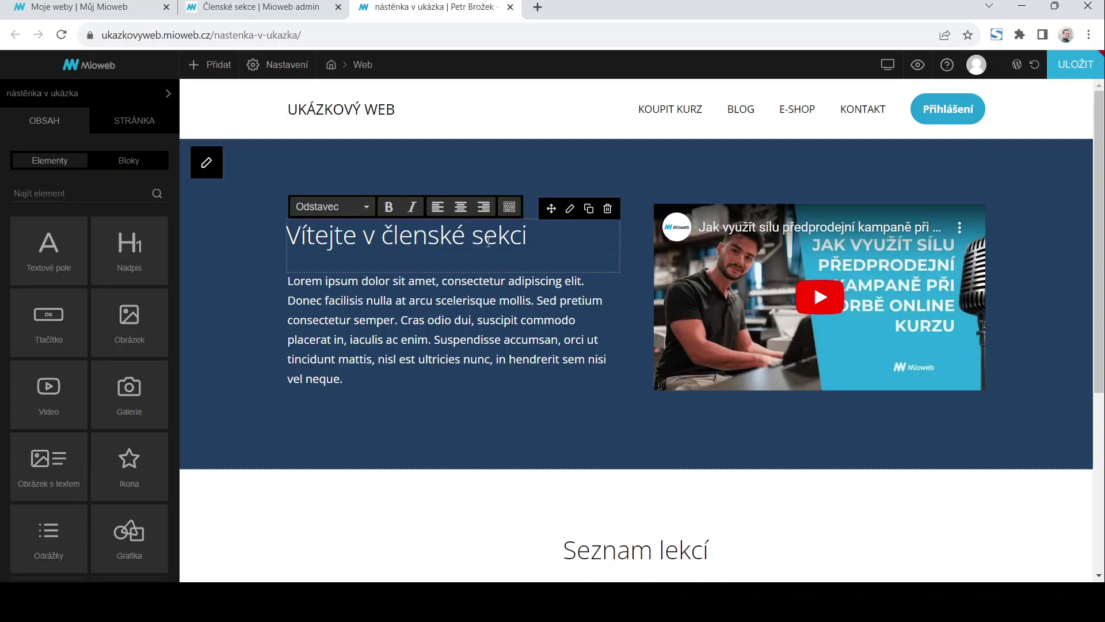
click(353, 340)
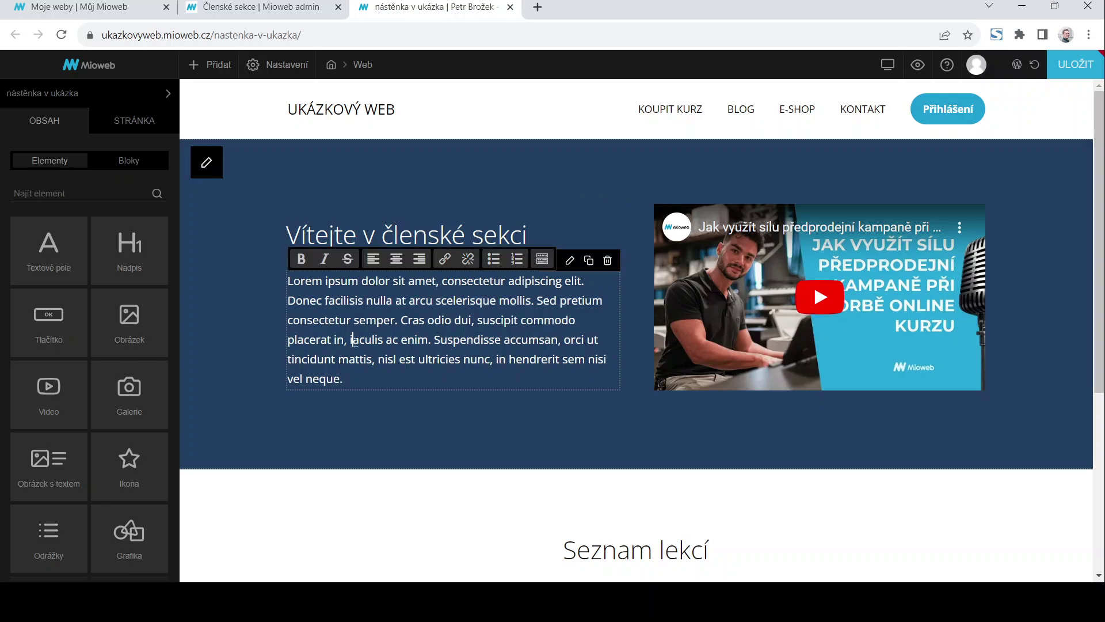
drag(321, 304, 285, 285)
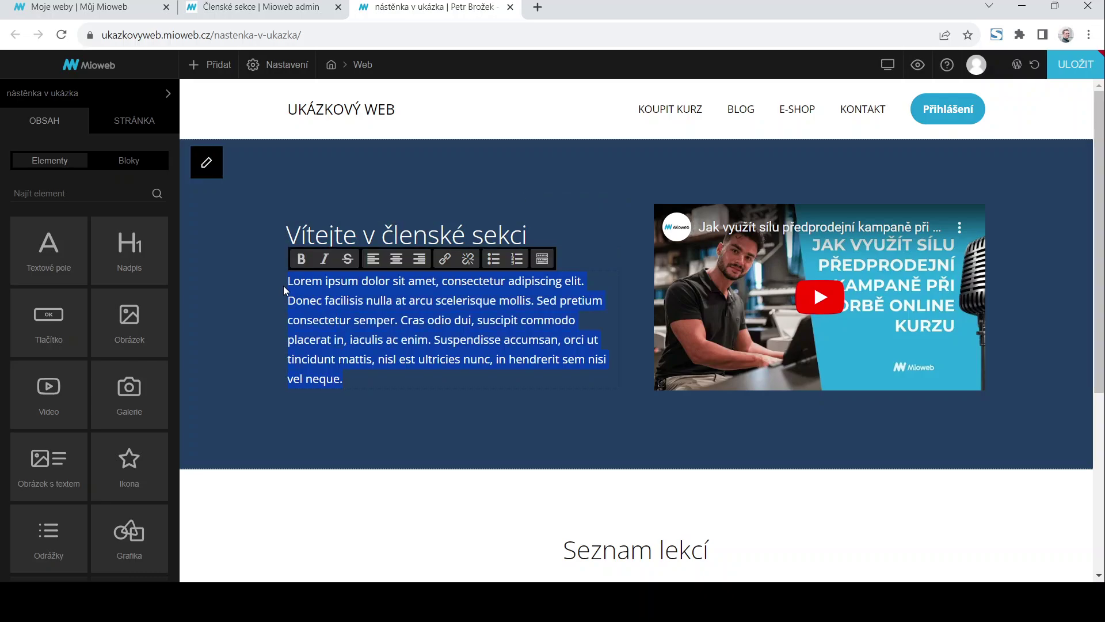
key(BackSpace)
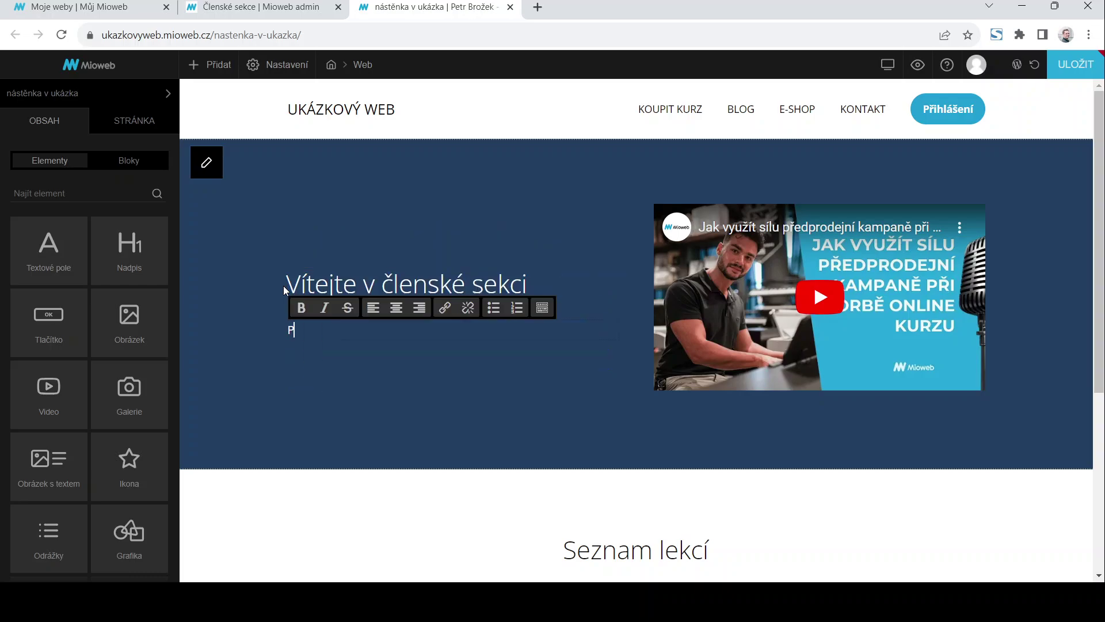
text(Pojďte studovat.)
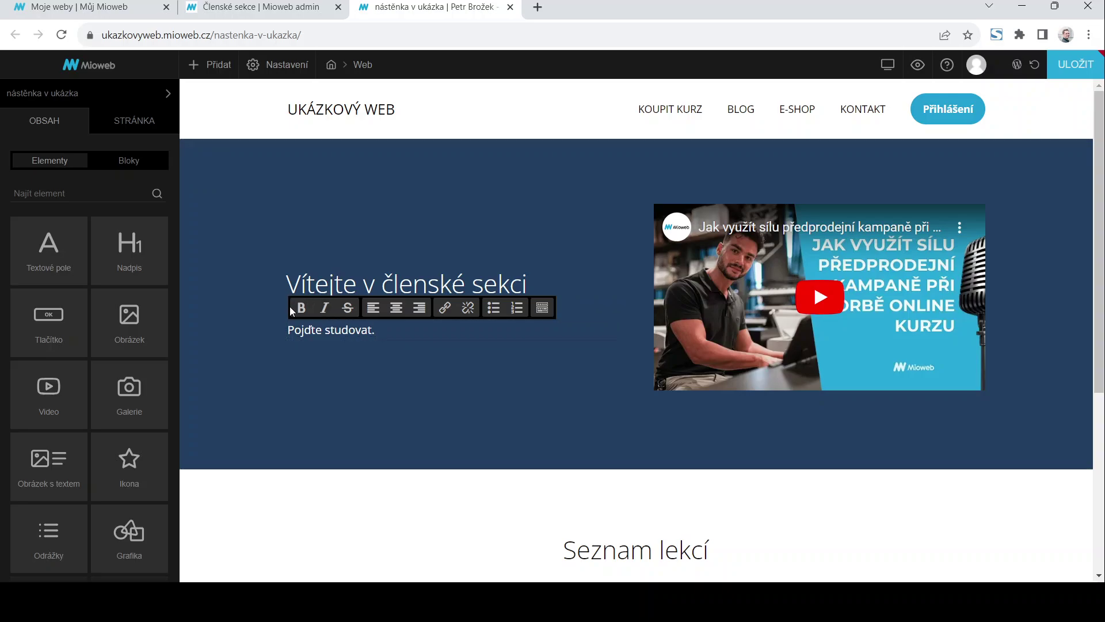
click(179, 382)
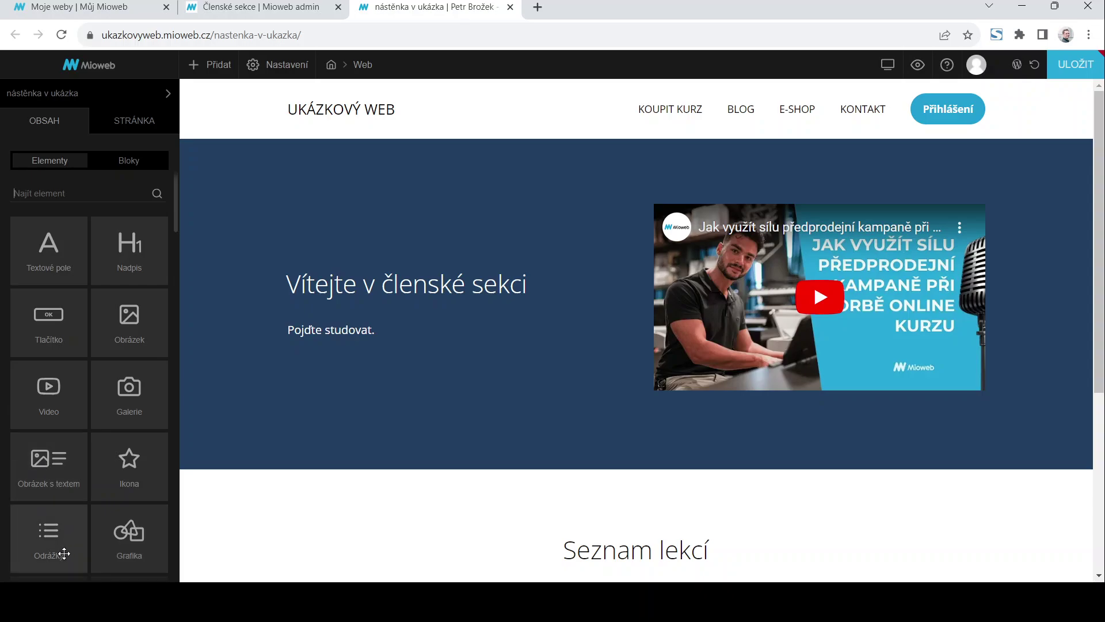
Add an image element below the welcome block's paragraph and save the dashboard page
drag(121, 314, 356, 351)
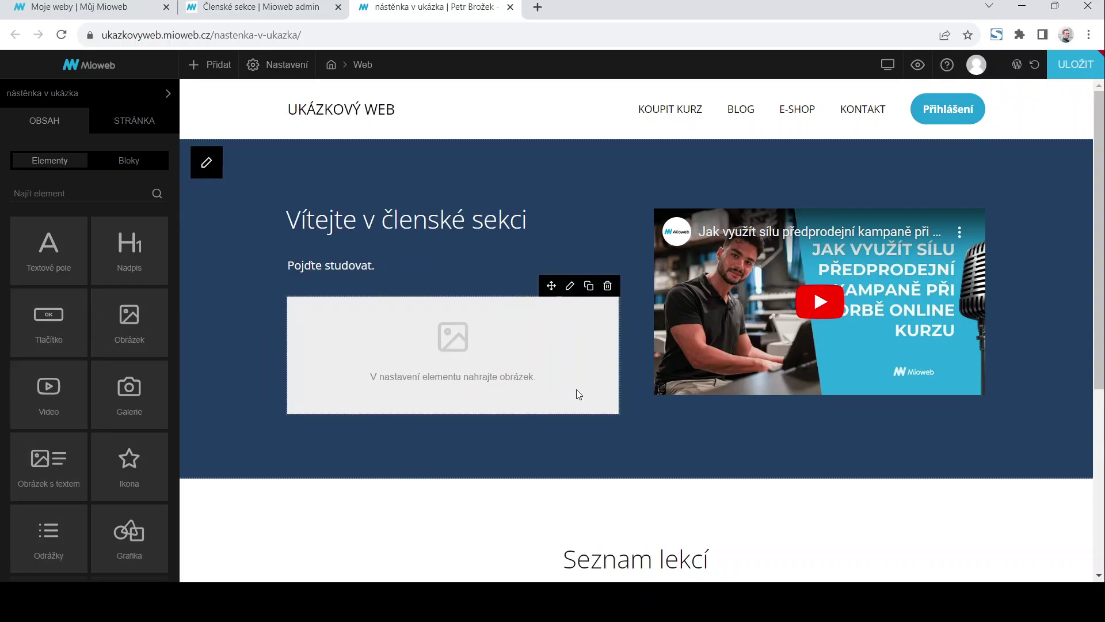
scroll(484, 365, down, 4)
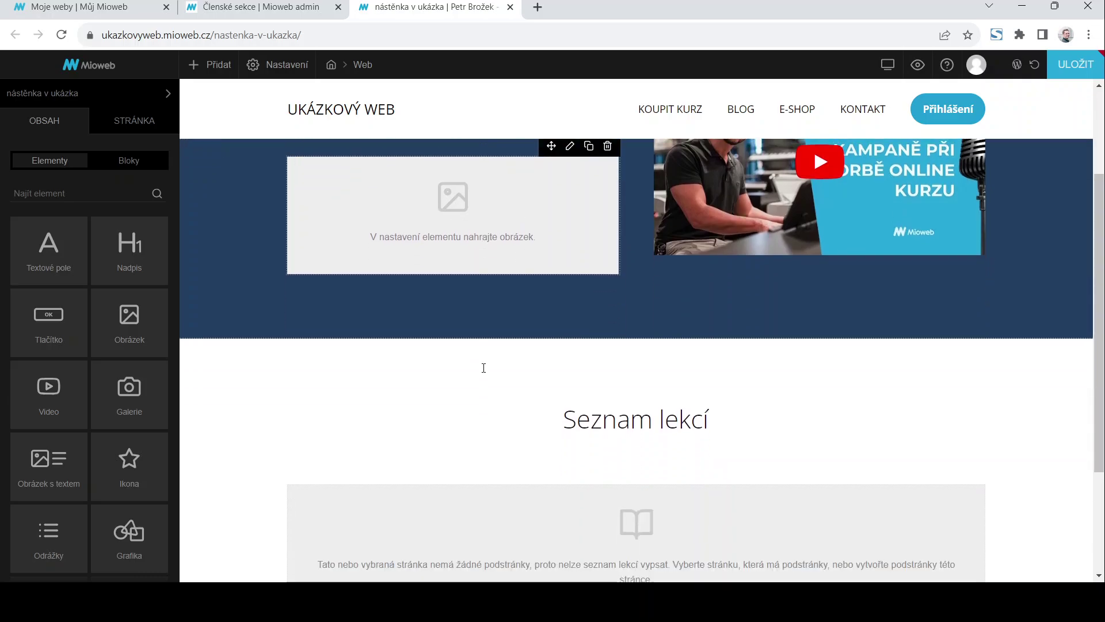
scroll(482, 369, down, 1)
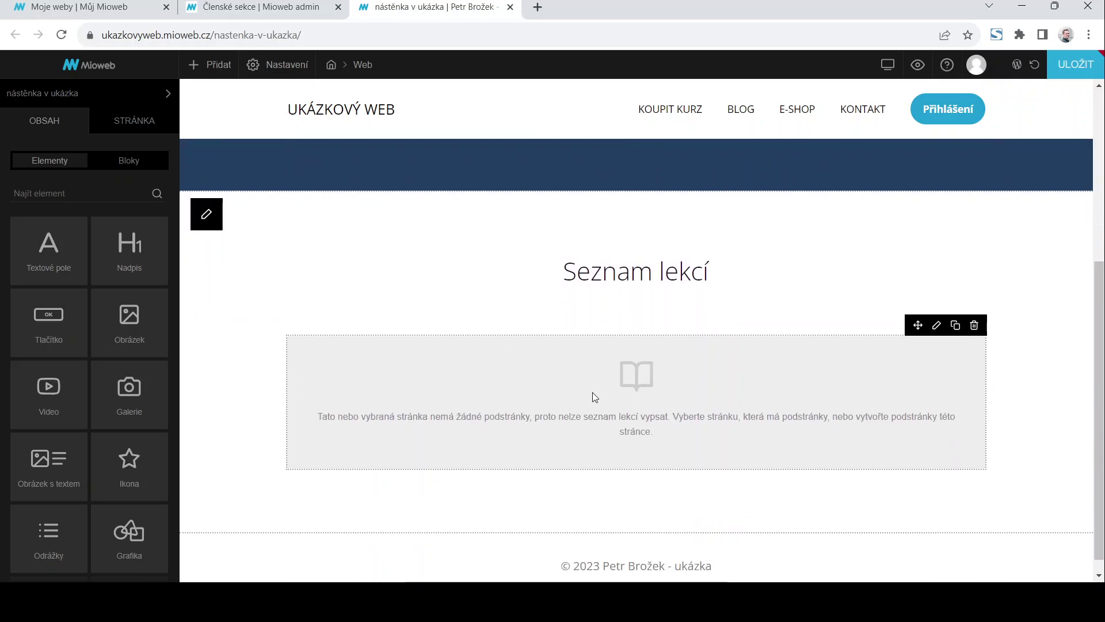
scroll(676, 370, up, 3)
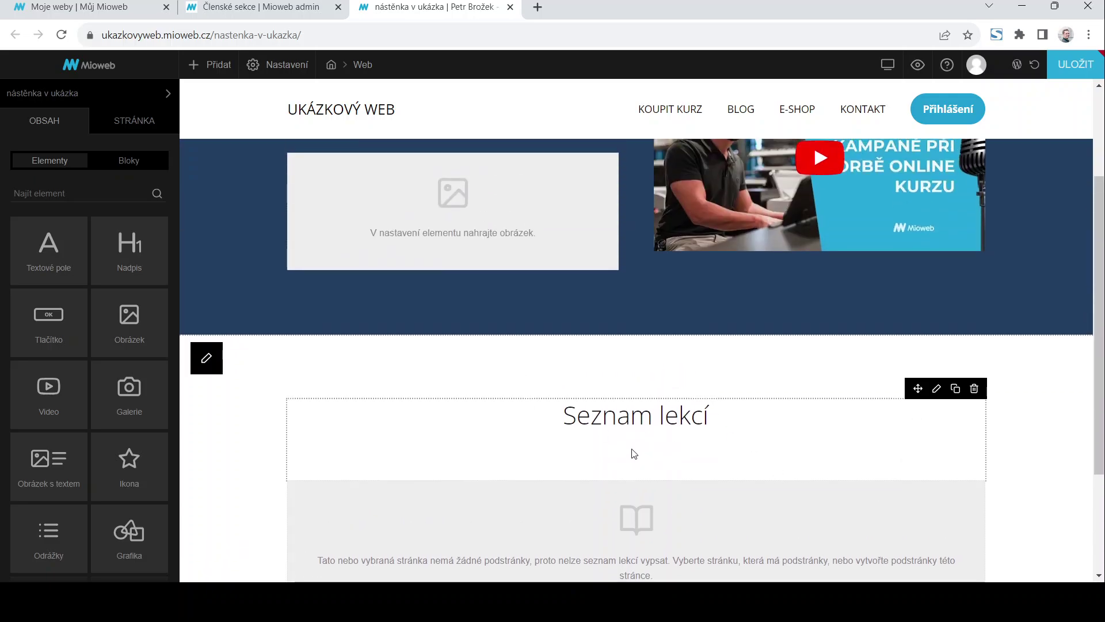
scroll(675, 454, up, 3)
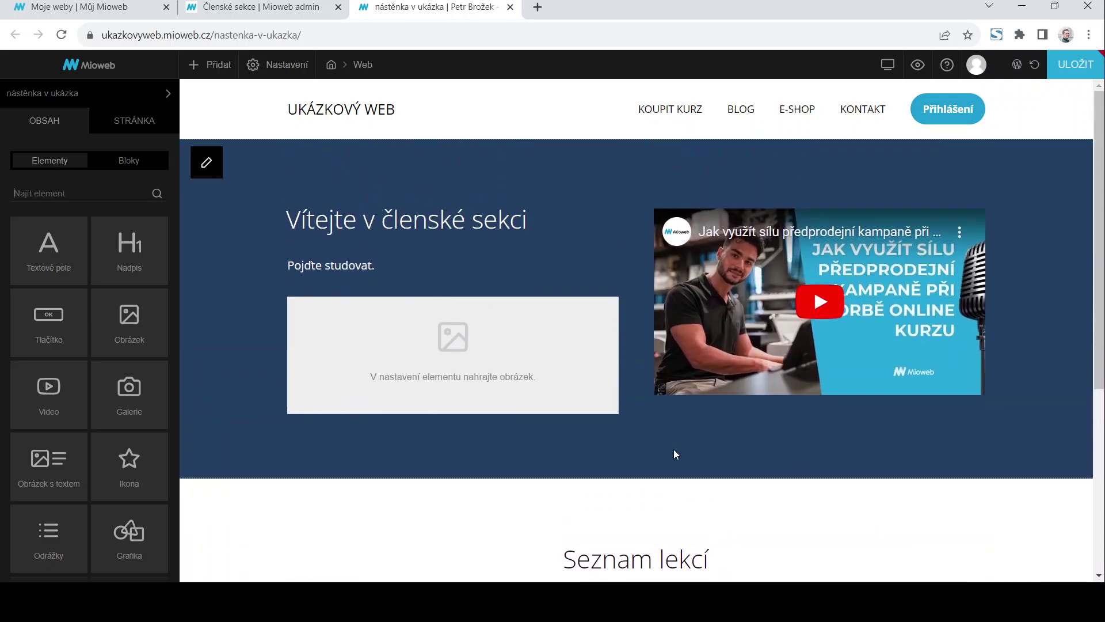
scroll(674, 454, down, 3)
scroll(674, 453, up, 3)
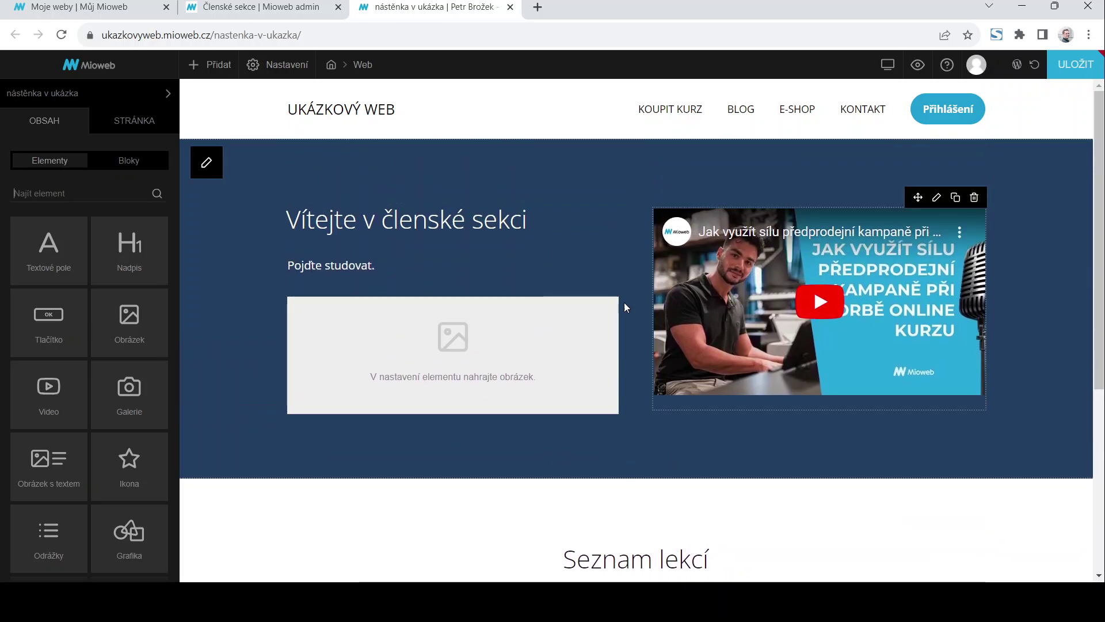
mouse_move(556, 359)
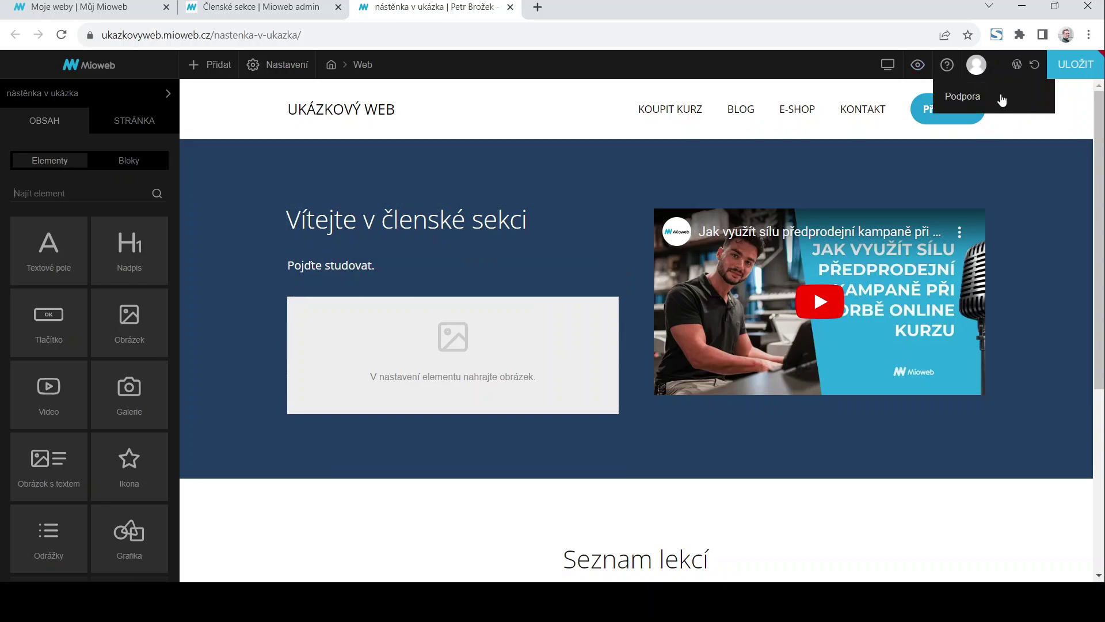
click(1072, 65)
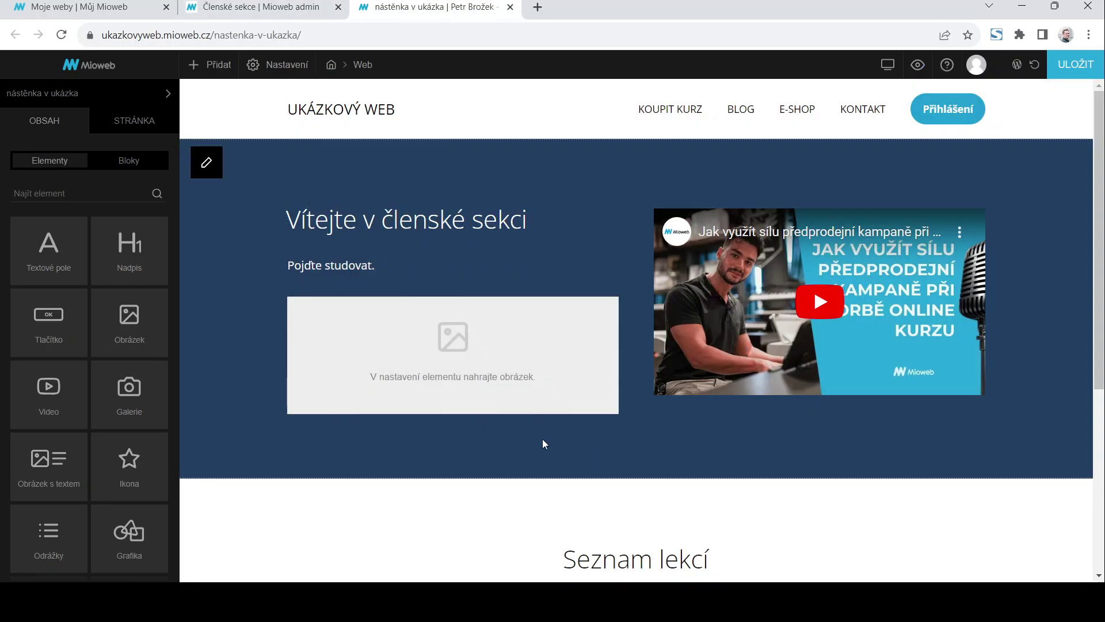
Create the member section's login page named "Přihlášení - ukázka" from the template "Přihlašovací stránka 2"
click(262, 6)
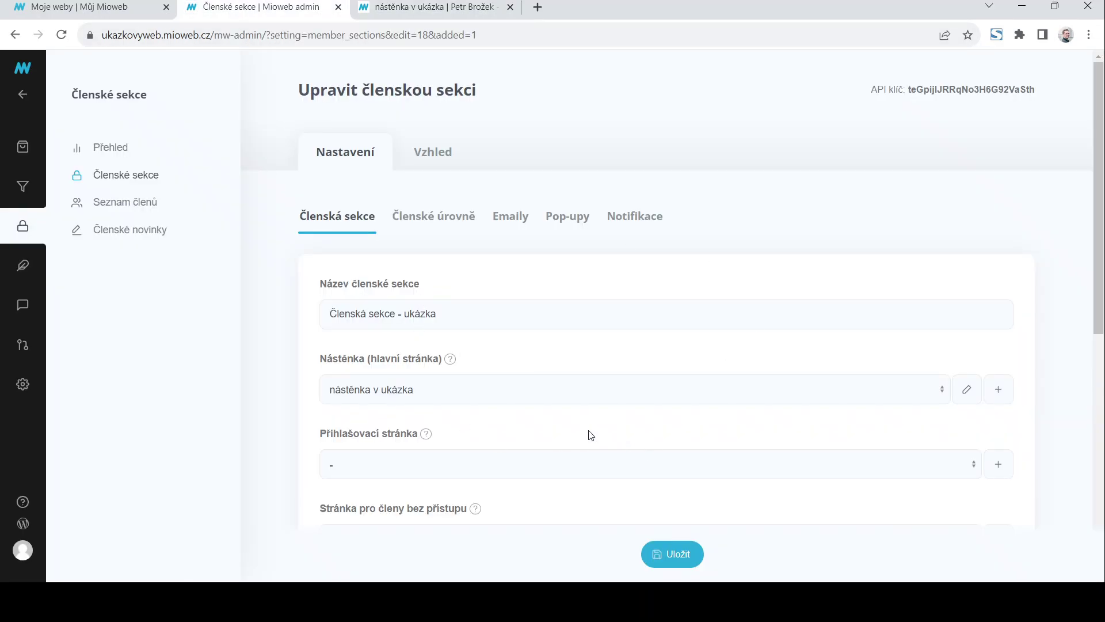
scroll(586, 428, down, 3)
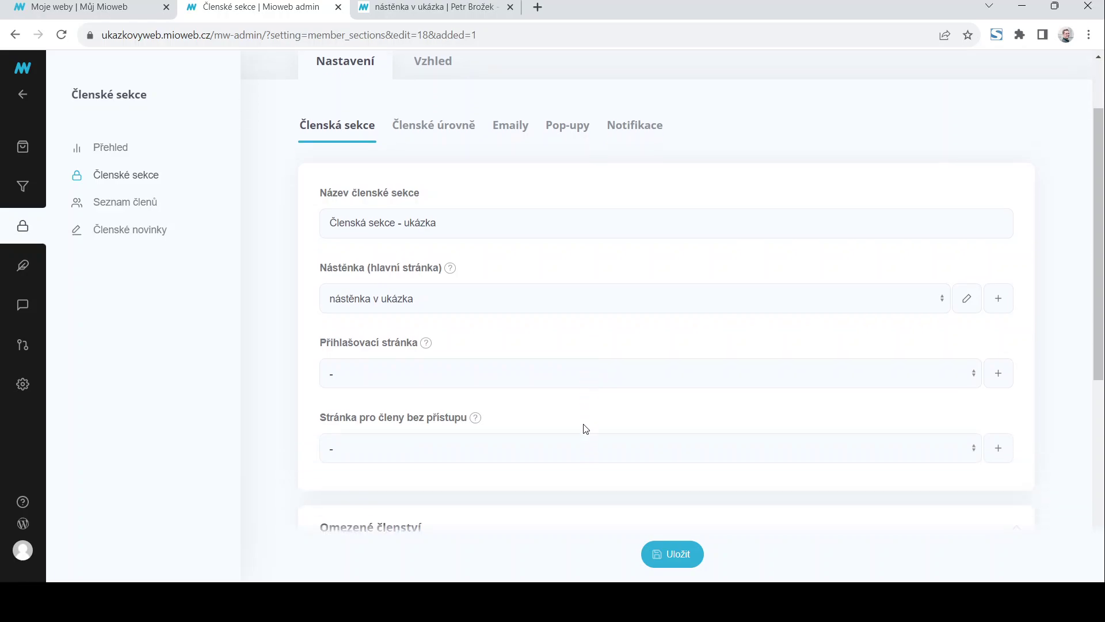
mouse_move(432, 294)
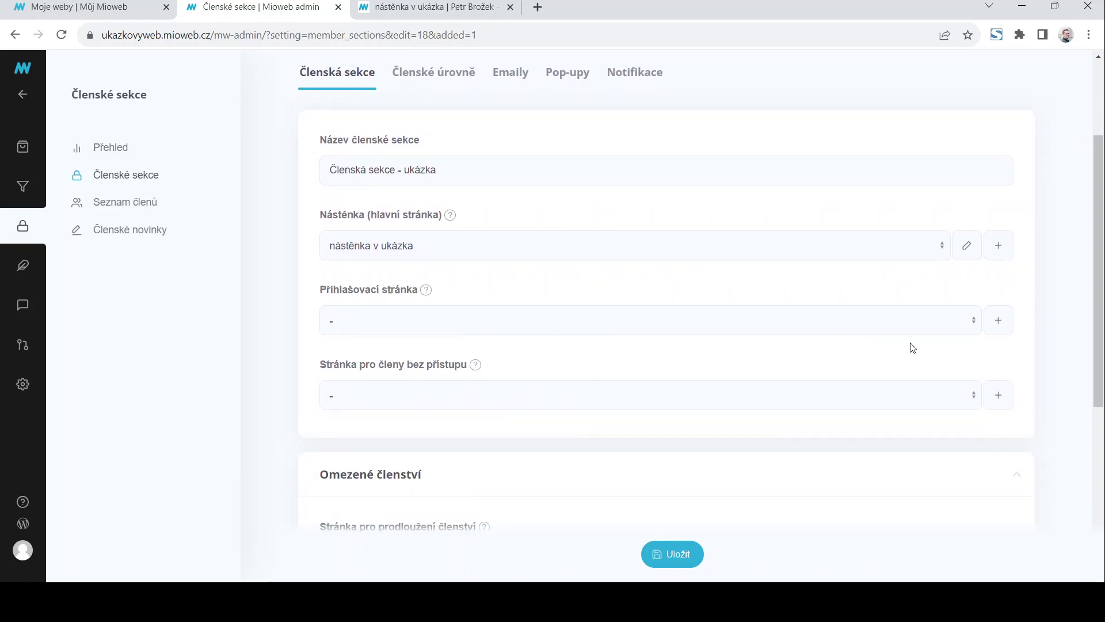
click(1007, 324)
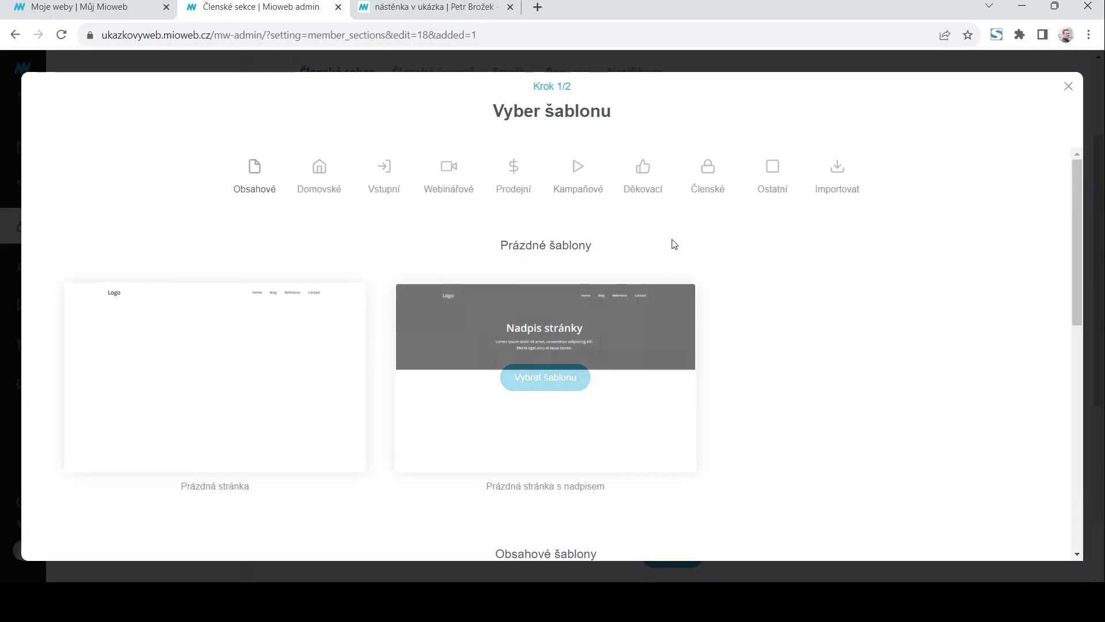
click(714, 171)
scroll(341, 368, down, 4)
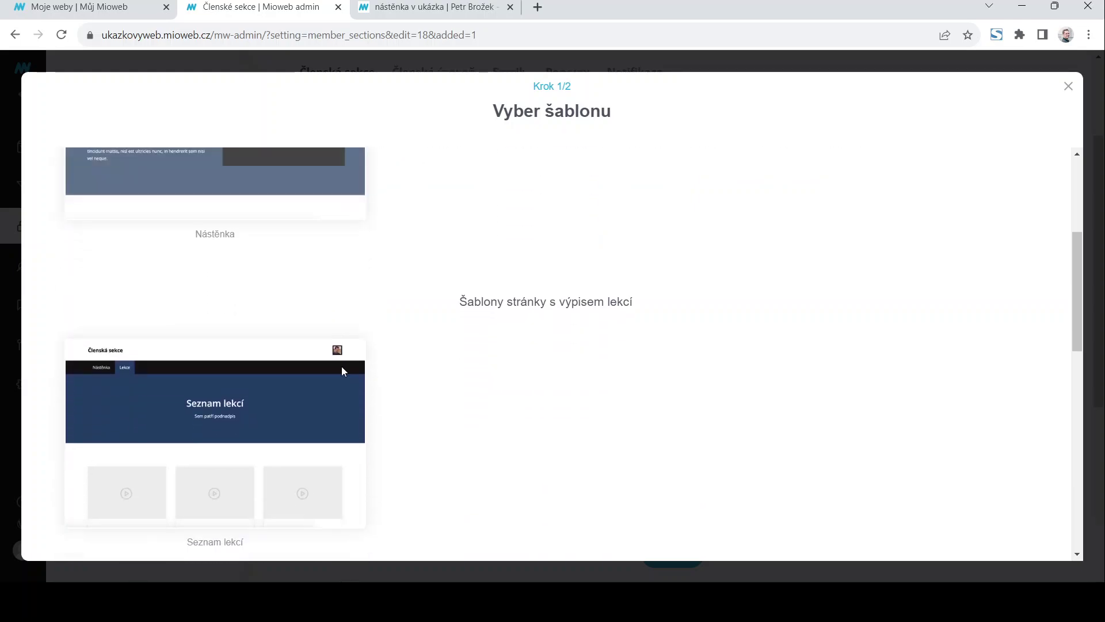
scroll(442, 416, down, 12)
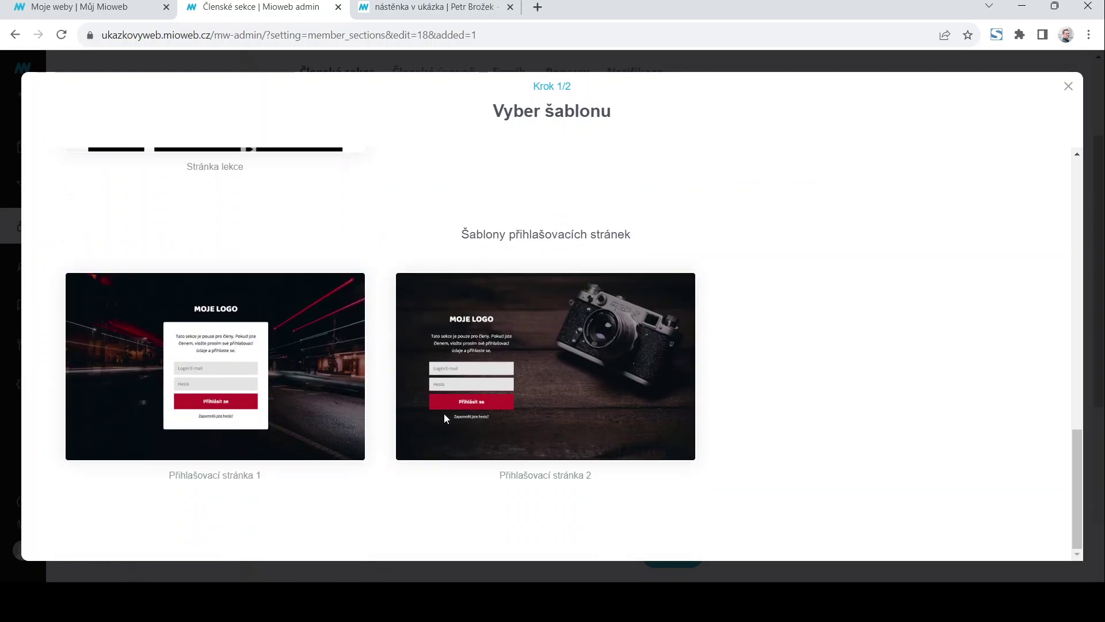
click(572, 372)
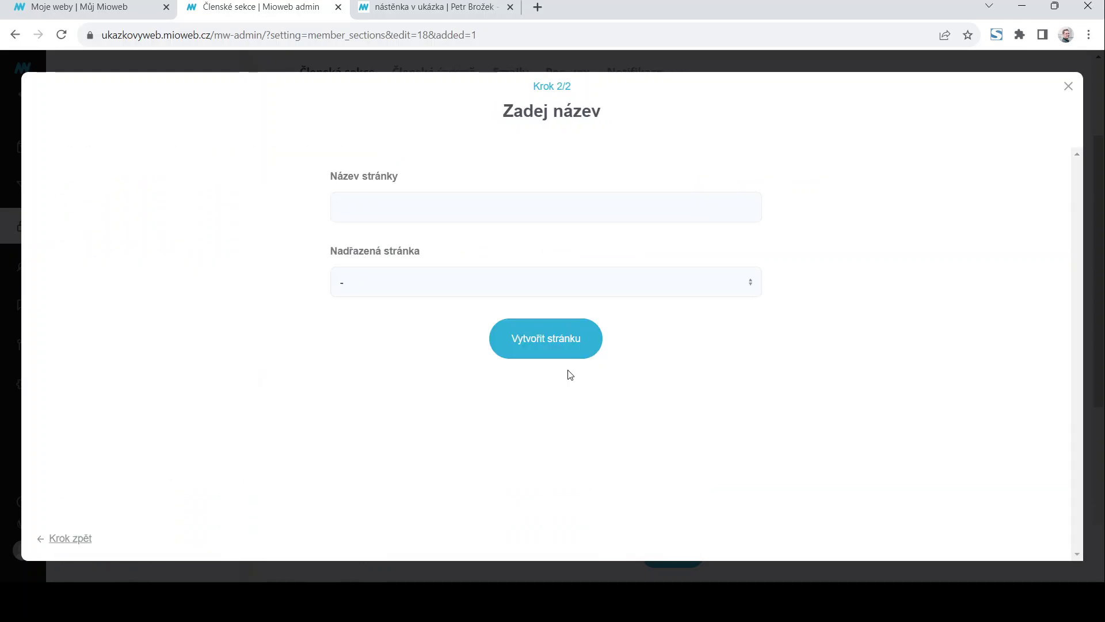
click(418, 208)
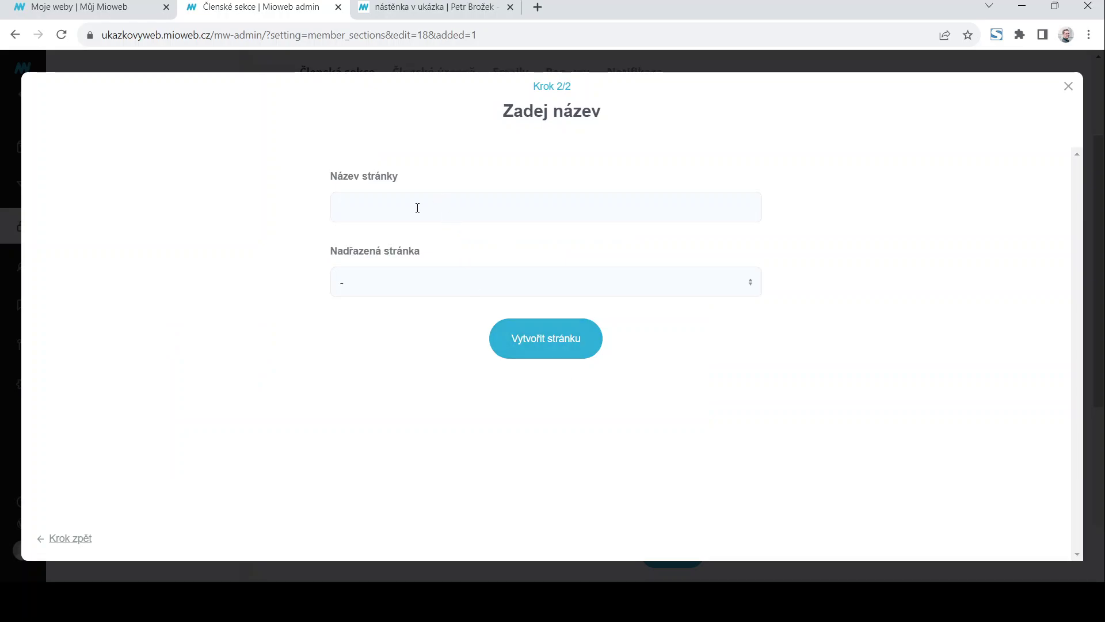
text(Přihlášení - ukázka)
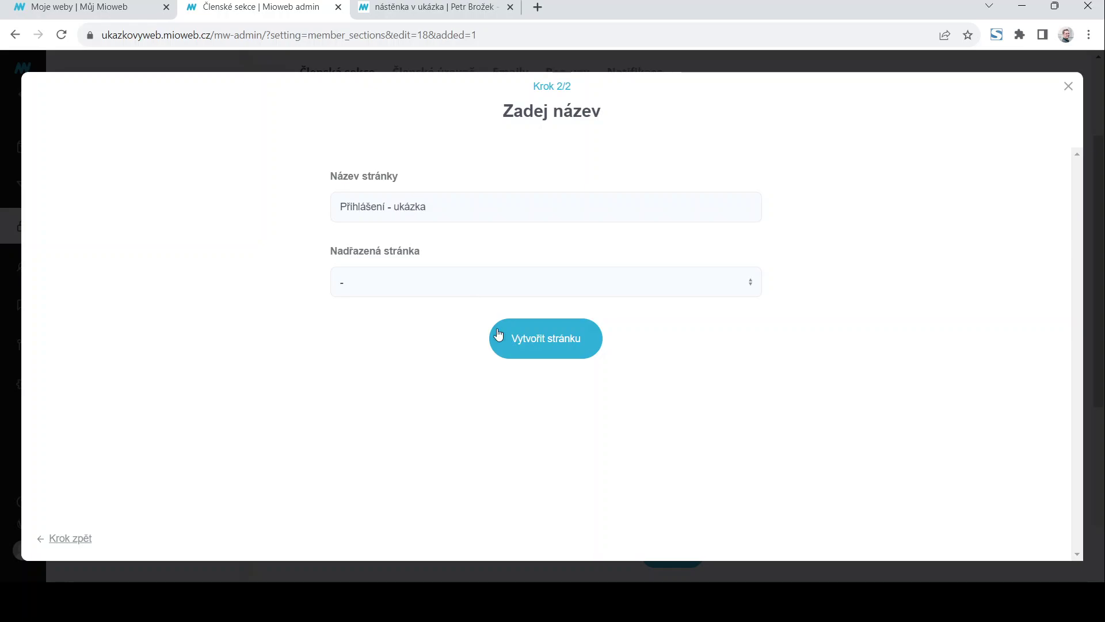
click(498, 335)
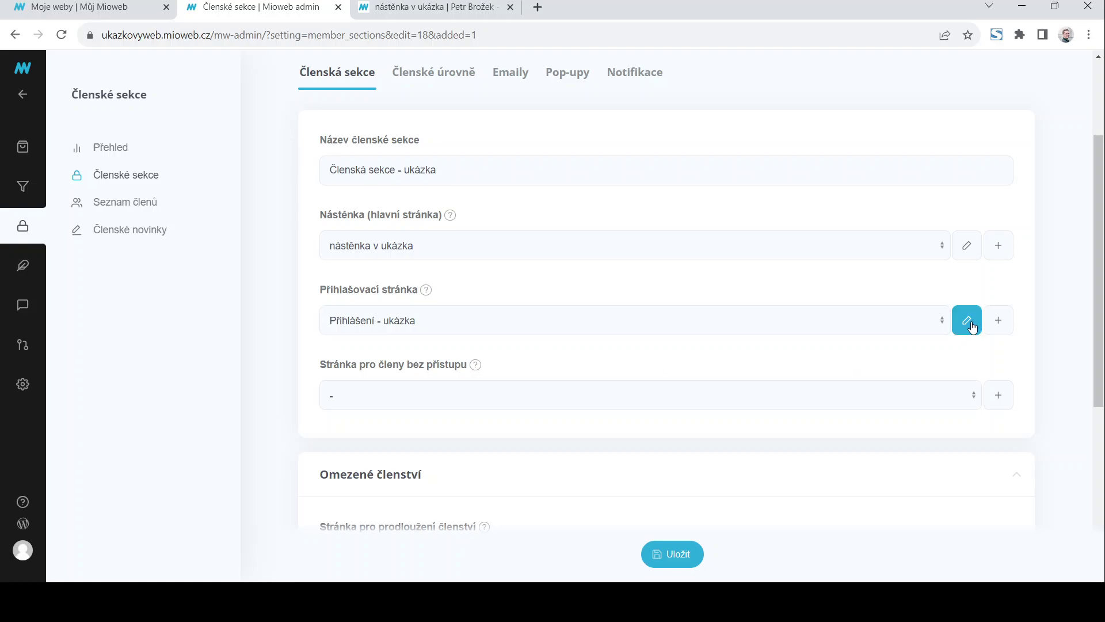
Restrict the dashboard page "nástěnka v ukázka" to registered users of "Členská sekce - ukázka" and save the page setting
click(966, 246)
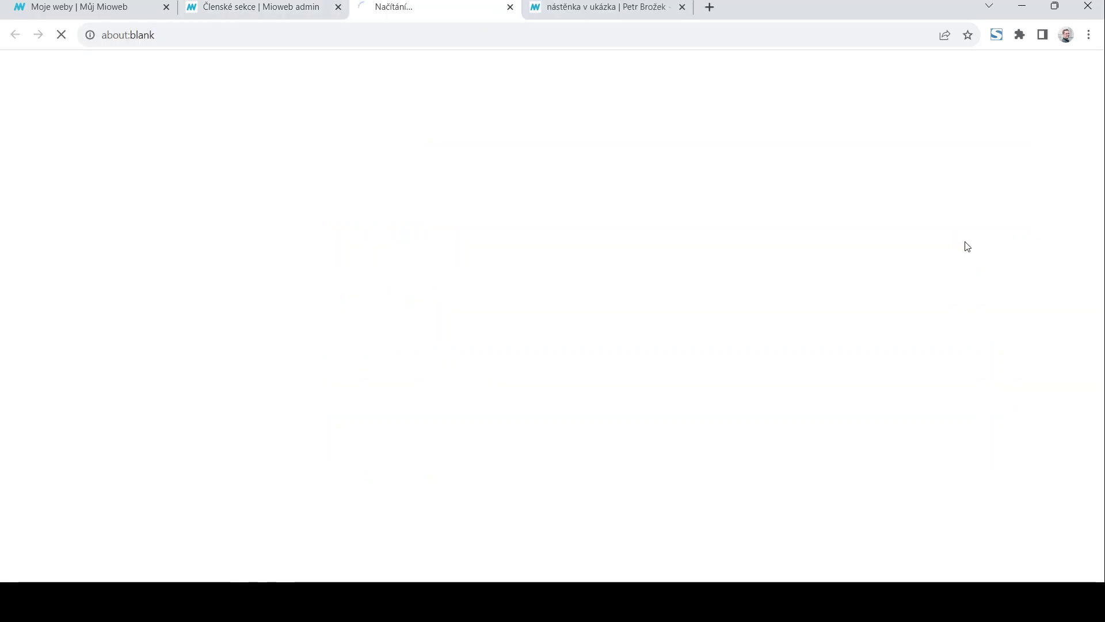
click(683, 7)
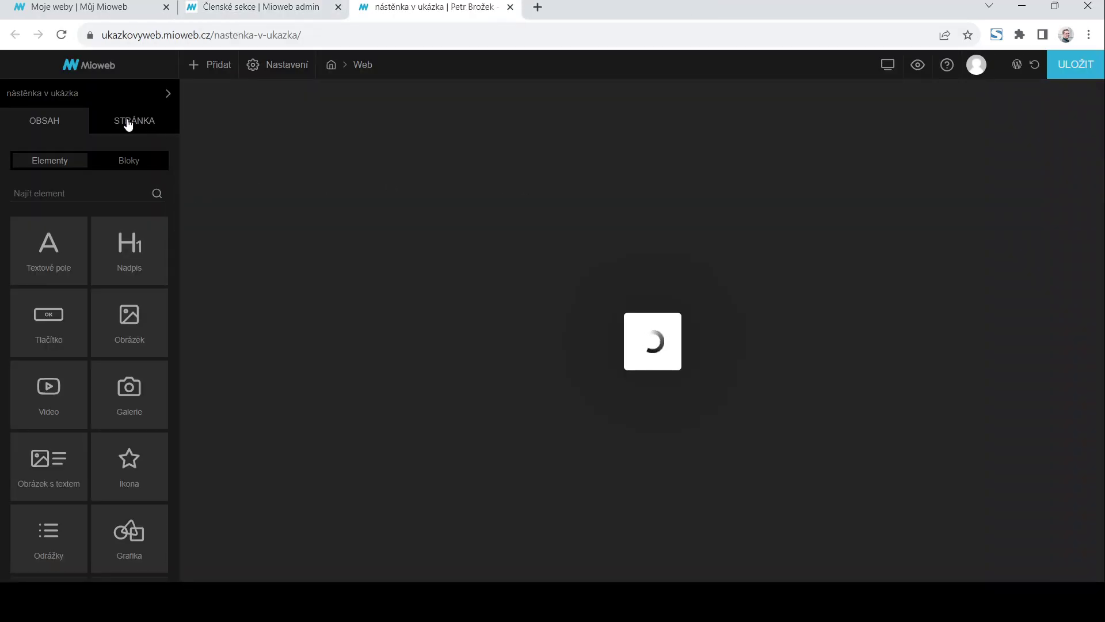
click(129, 125)
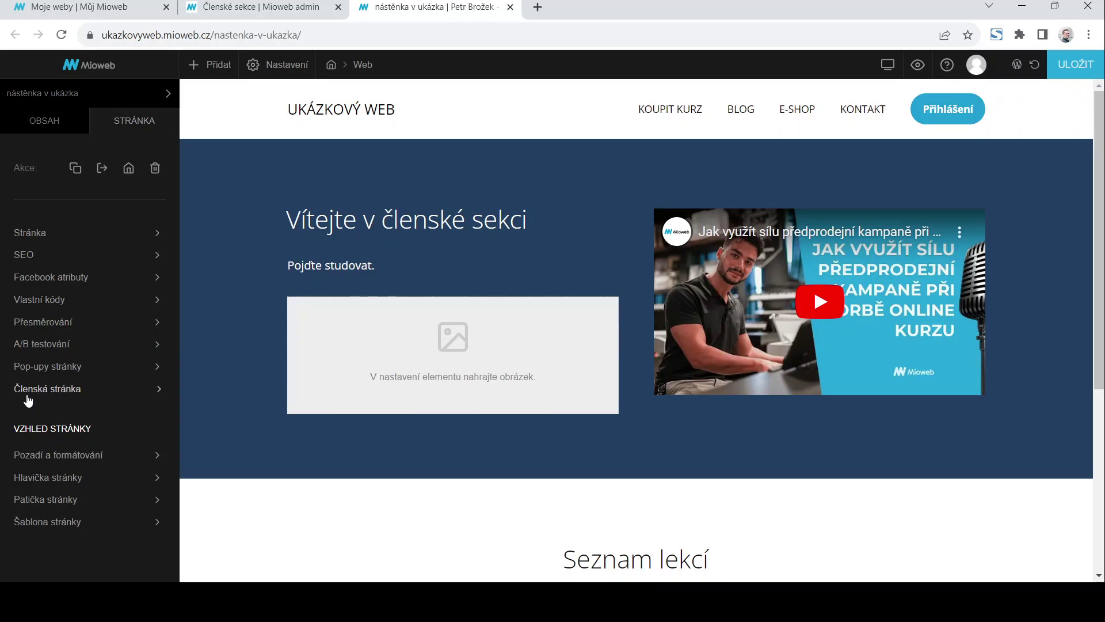
click(26, 389)
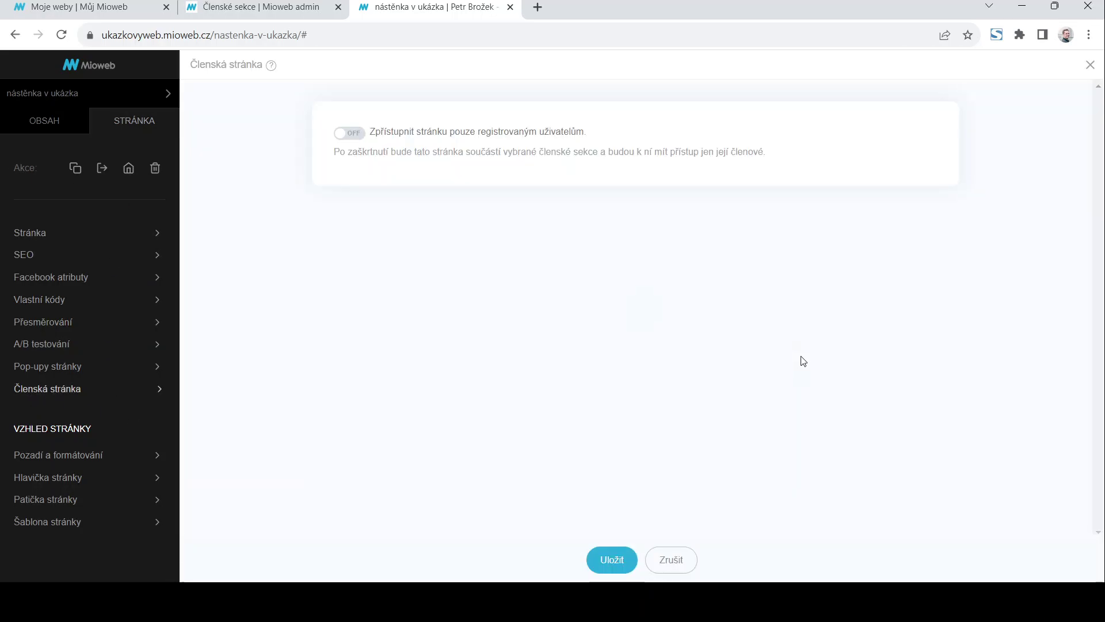
click(350, 134)
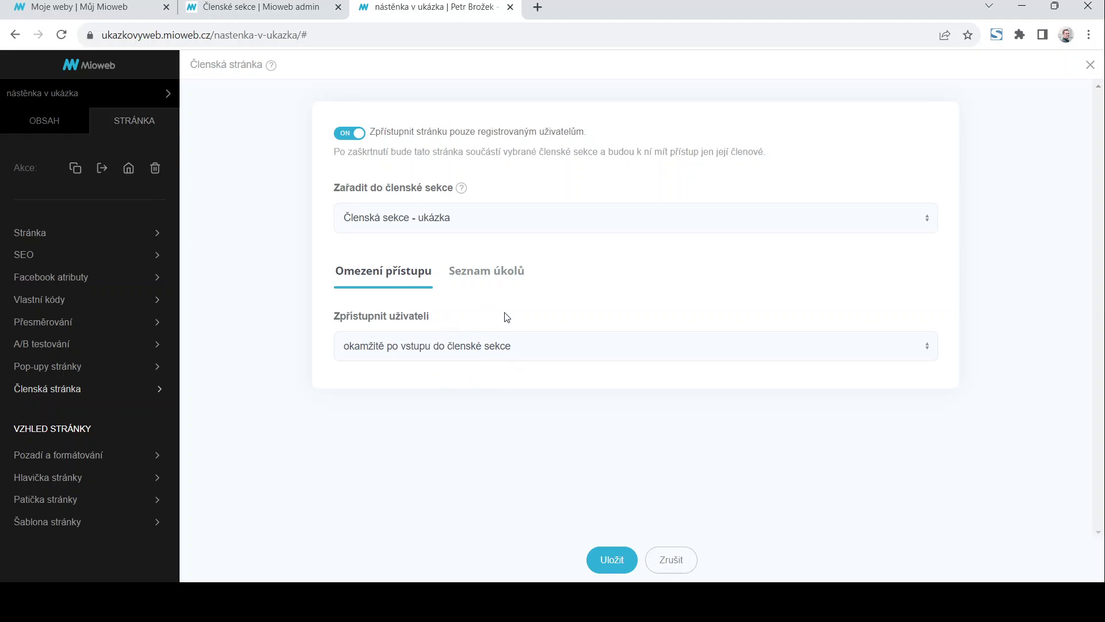
click(627, 567)
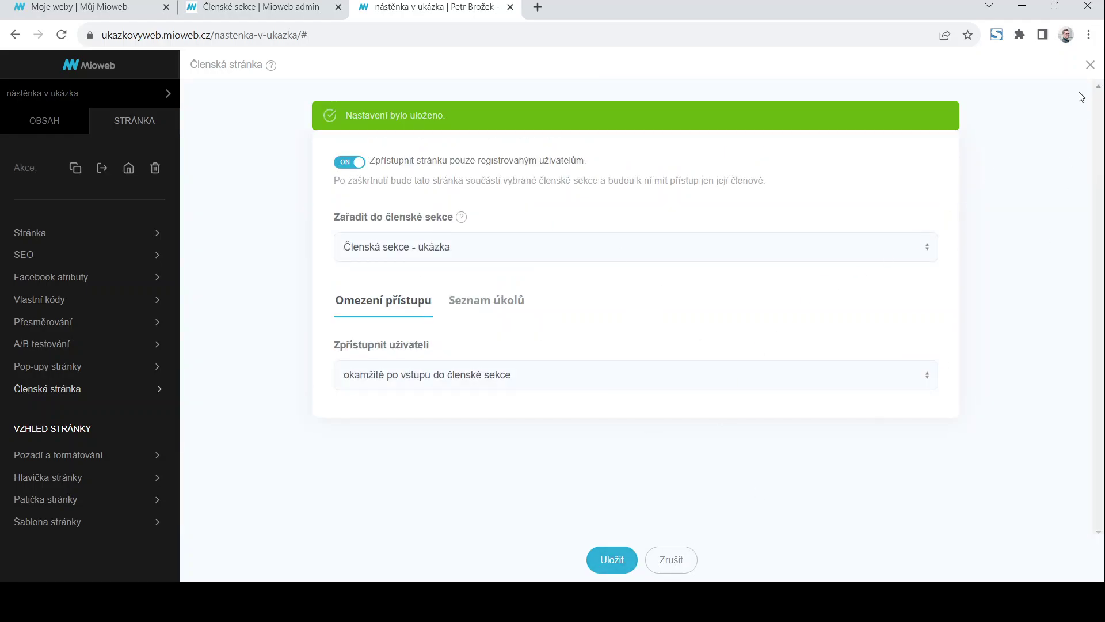
click(1090, 65)
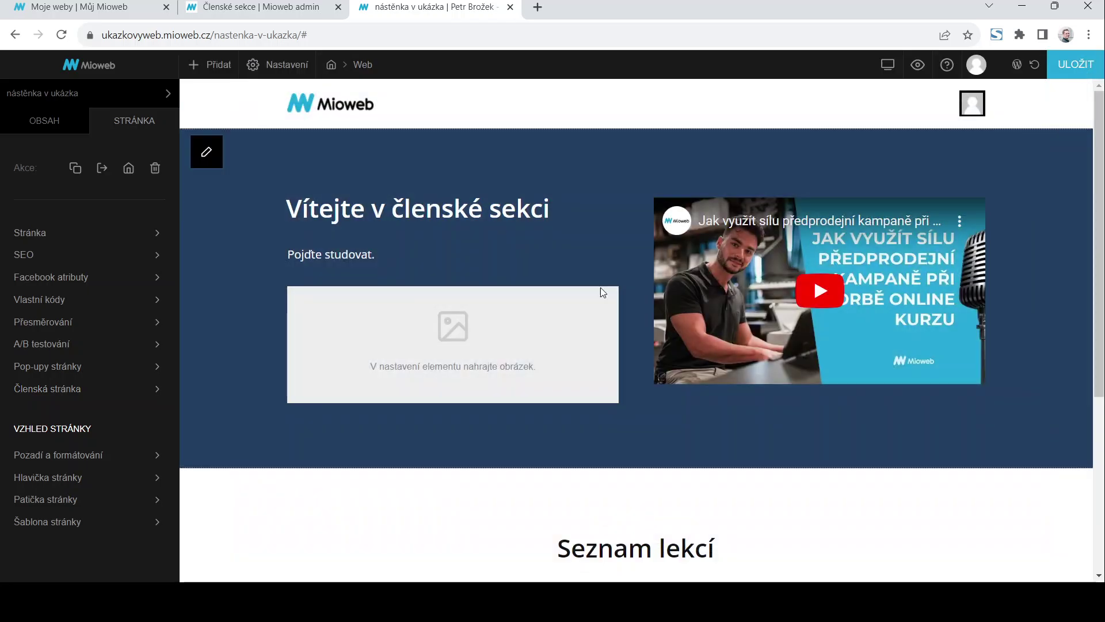
Set the login form on "Přihlášení - ukázka" to sign users into "Členská sekce - ukázka", saving the element and the page
click(240, 5)
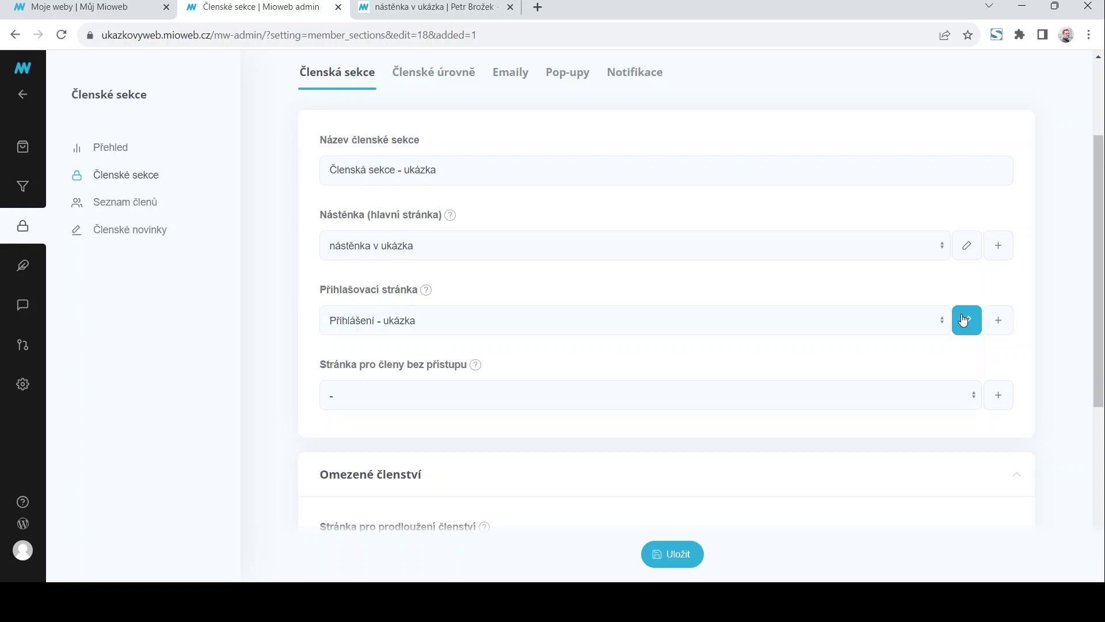
click(964, 320)
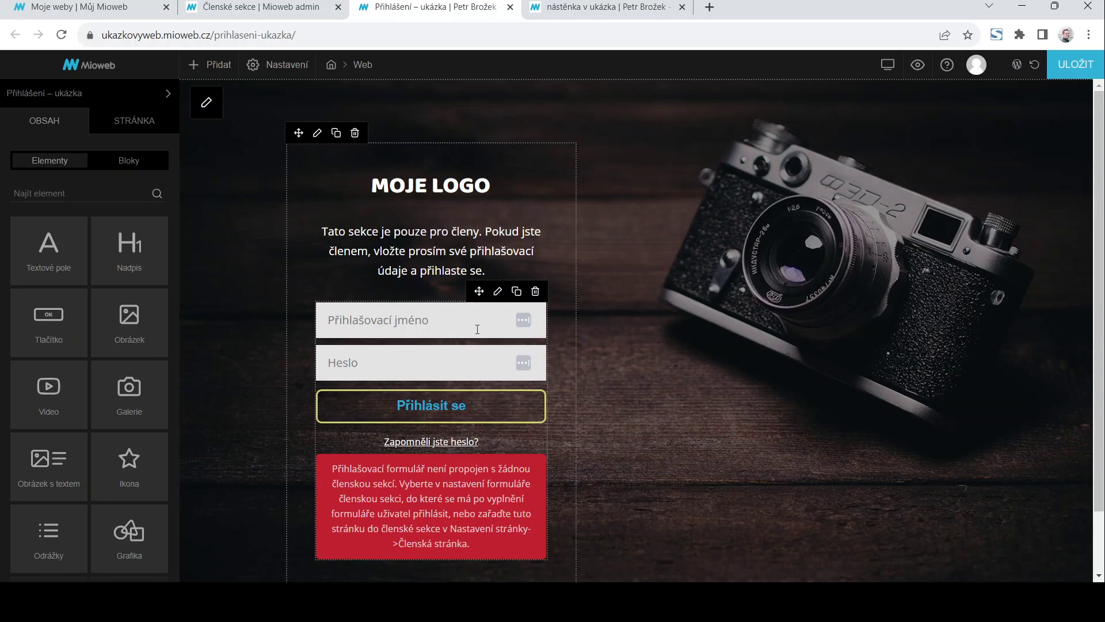
click(498, 291)
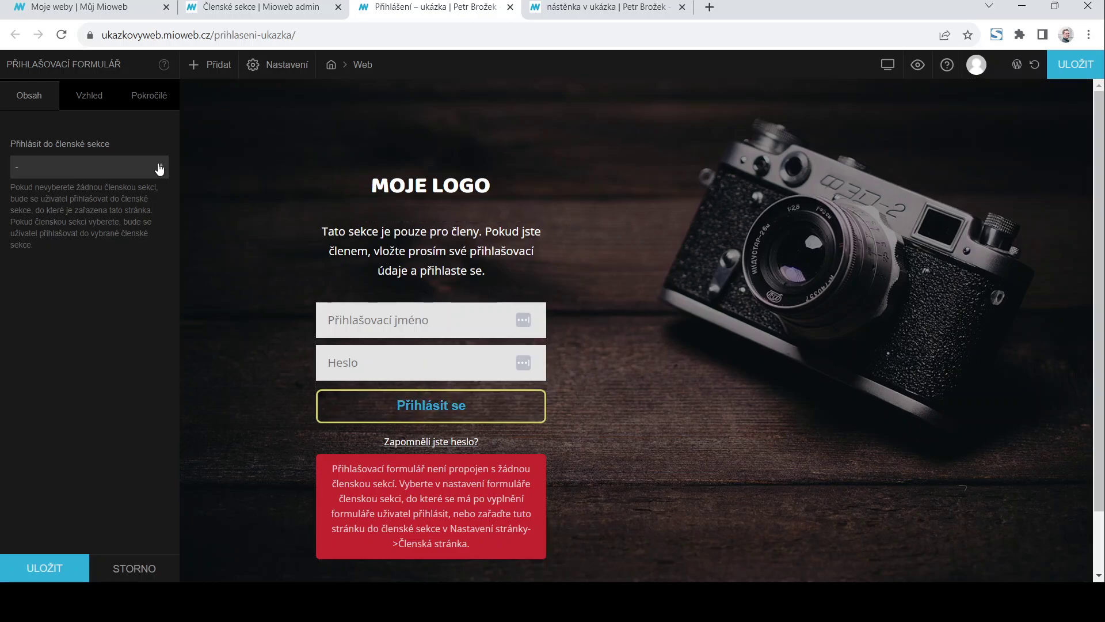
click(96, 196)
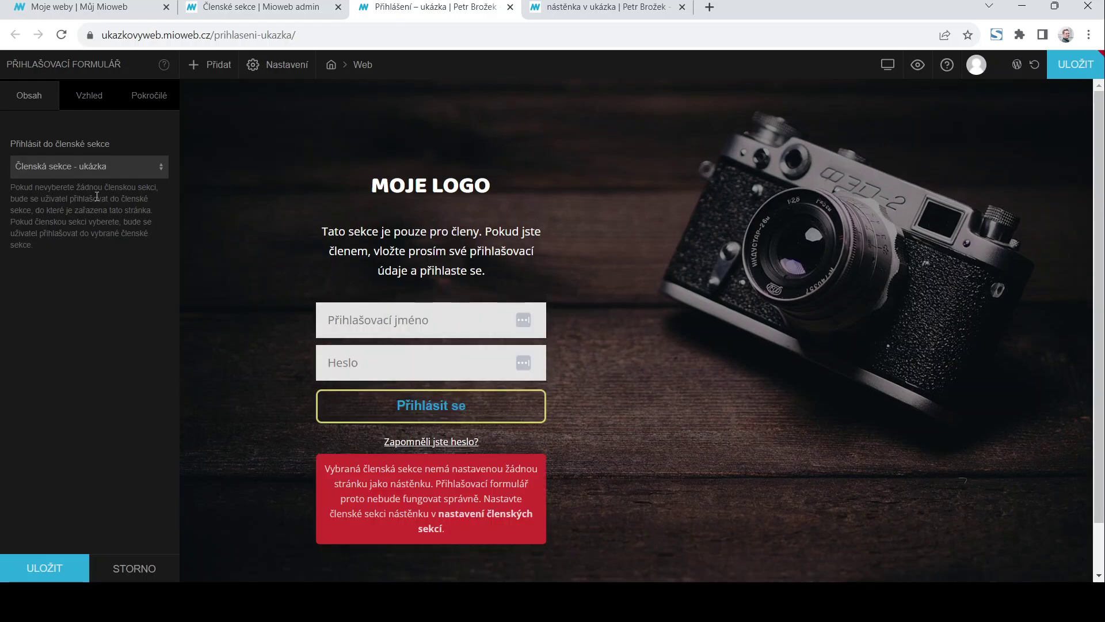
click(40, 568)
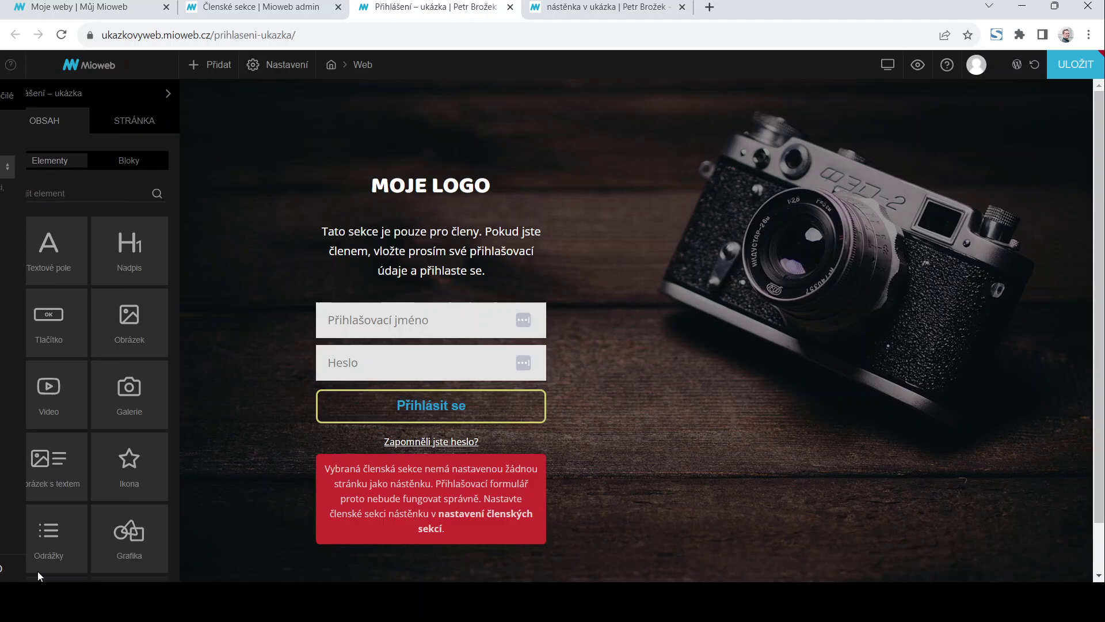
click(1070, 70)
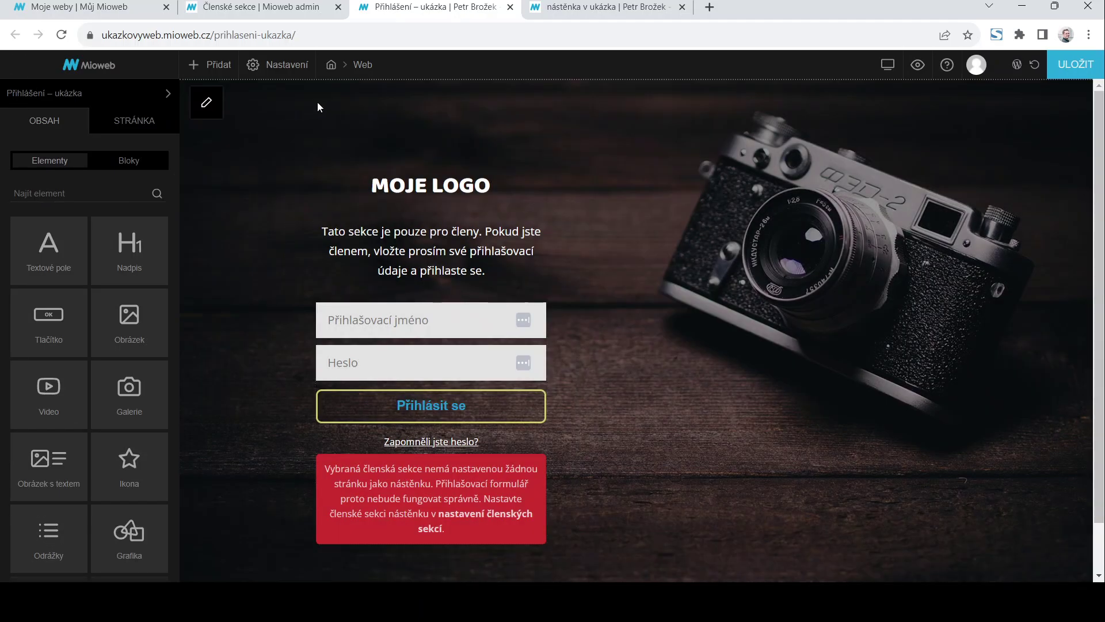
Save the member section's settings with its dashboard and login pages assigned
click(259, 8)
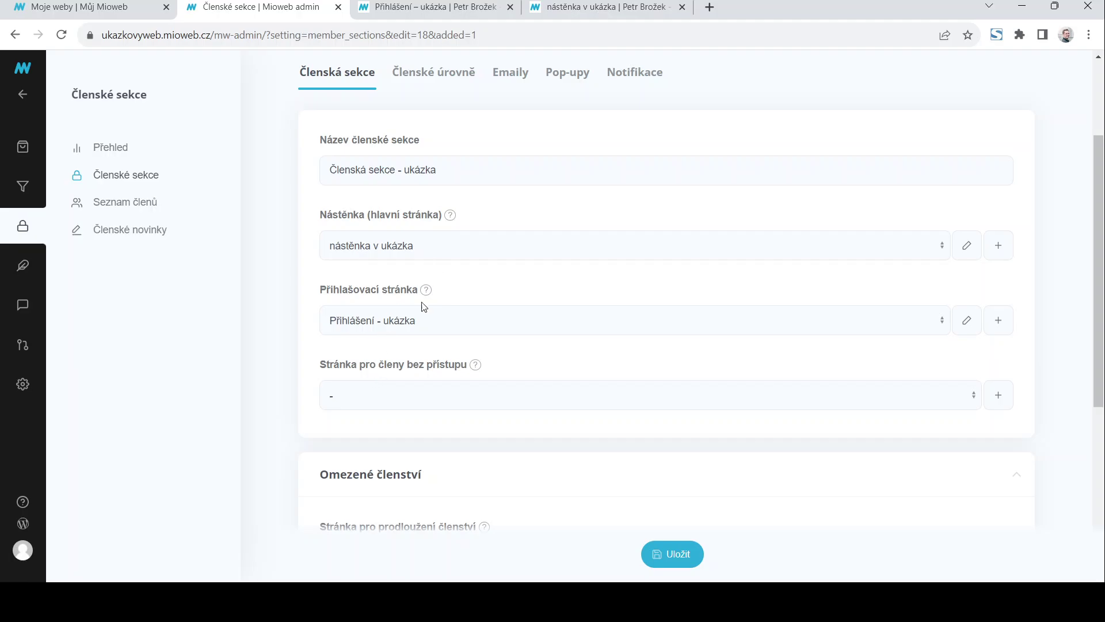
scroll(501, 361, down, 5)
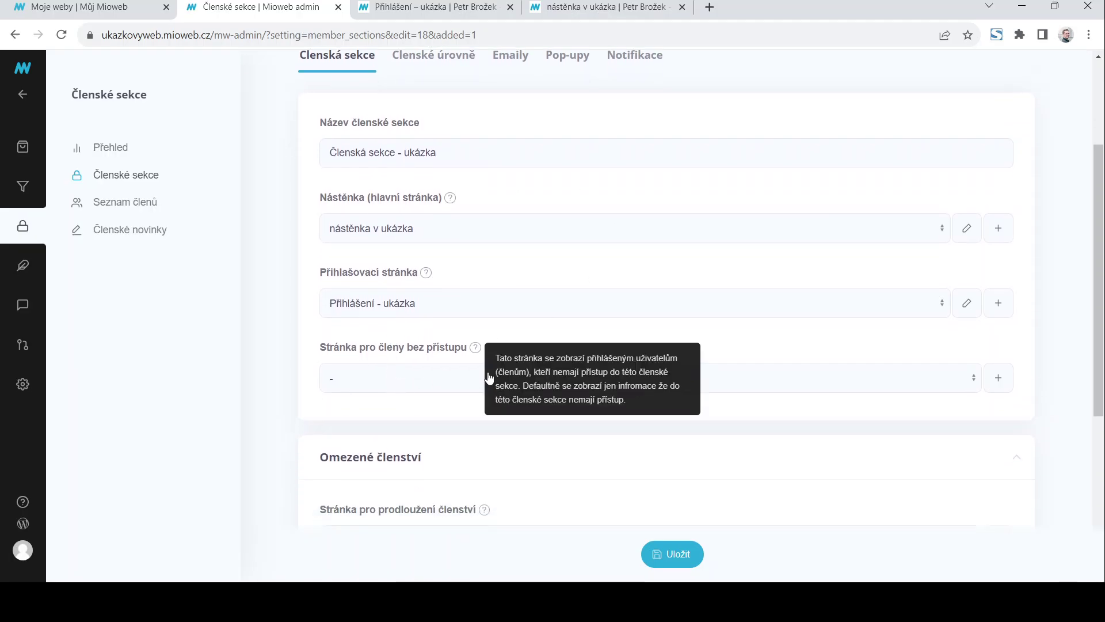
scroll(487, 378, up, 6)
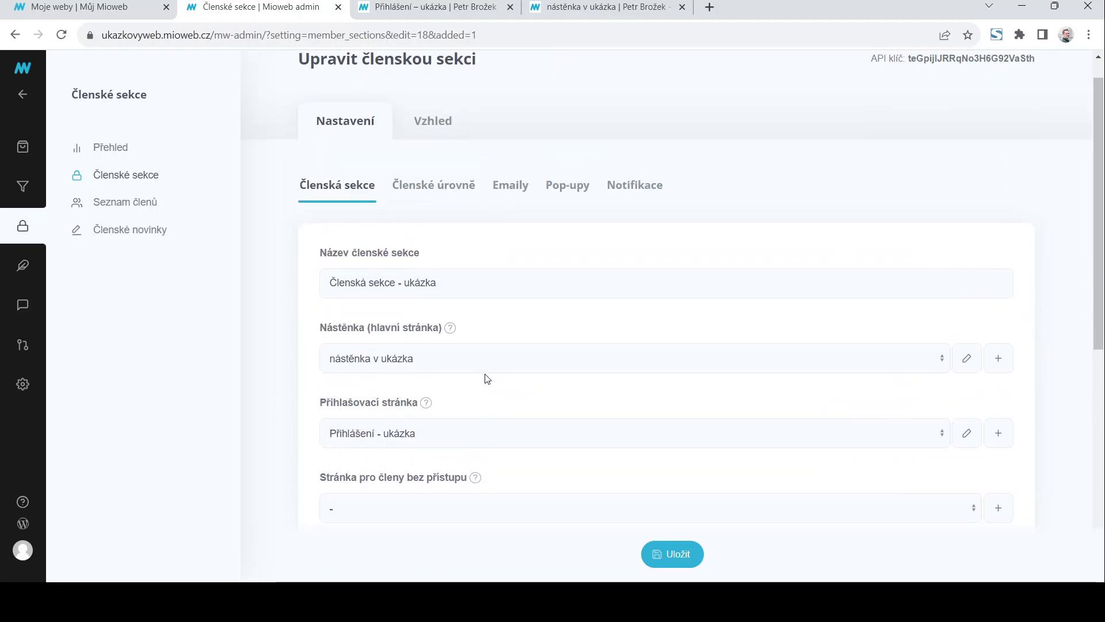
click(670, 558)
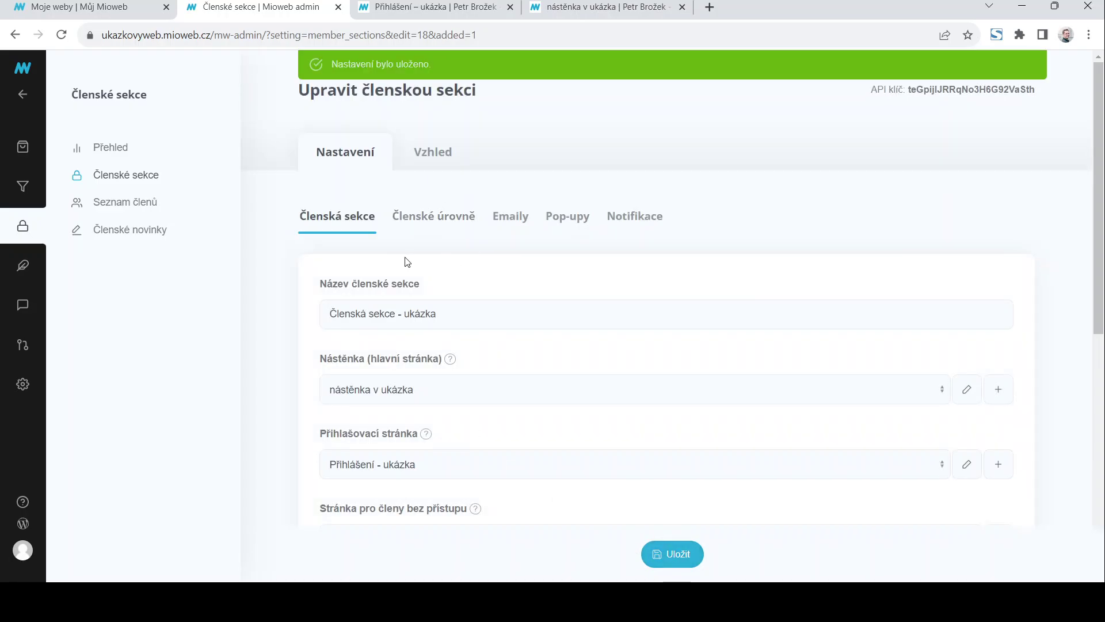
Check the member section assigned to the login form on "Přihlášení - ukázka" and reload the page
click(576, 13)
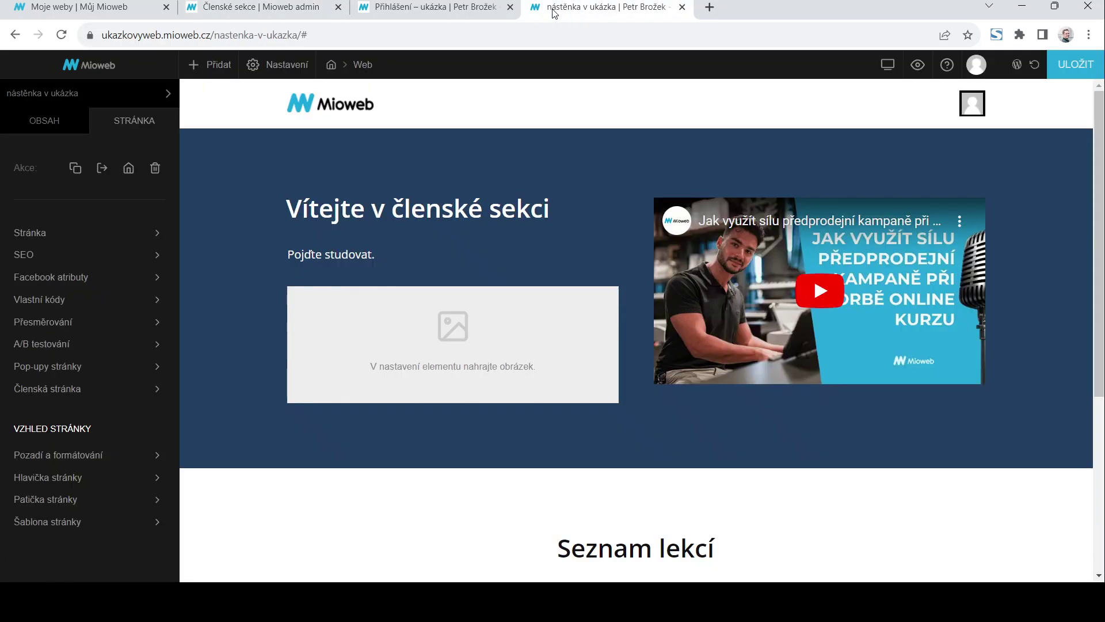
click(431, 8)
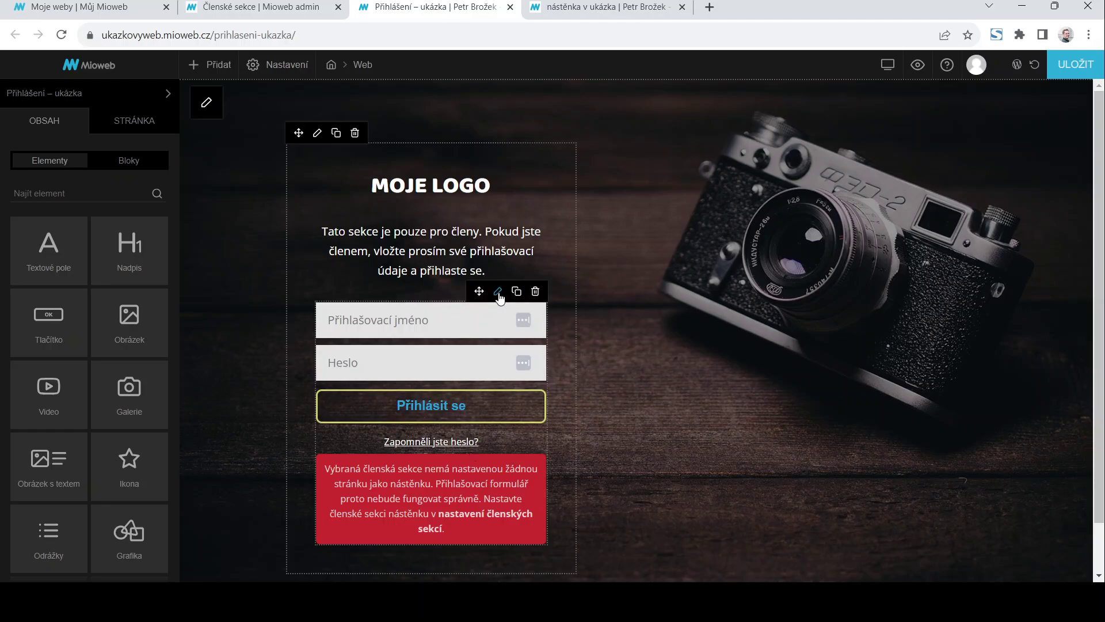
click(498, 292)
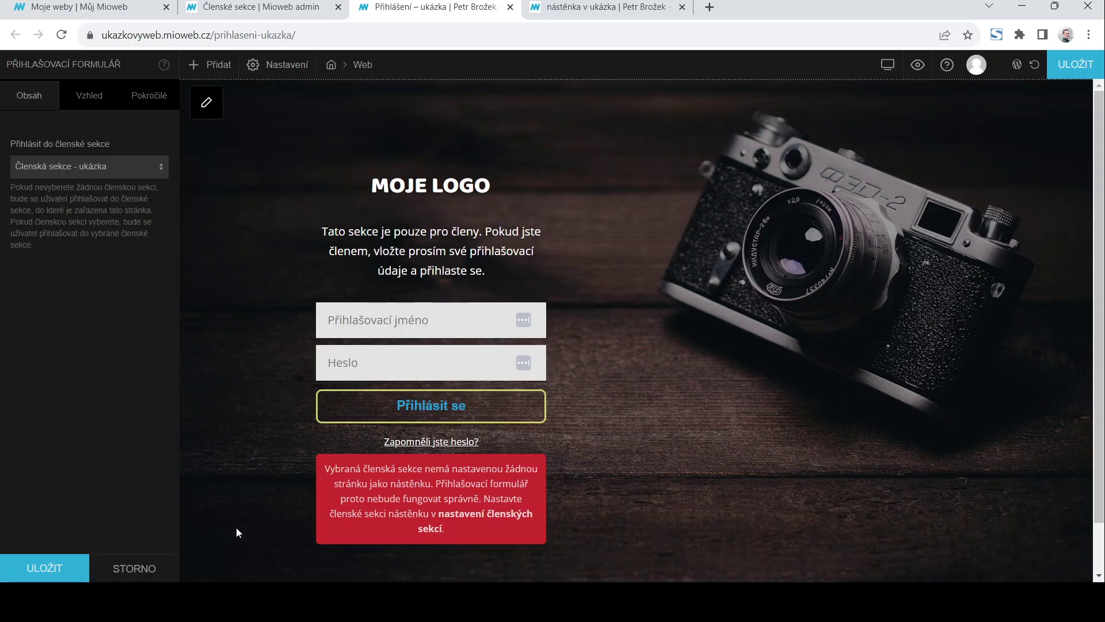
click(69, 567)
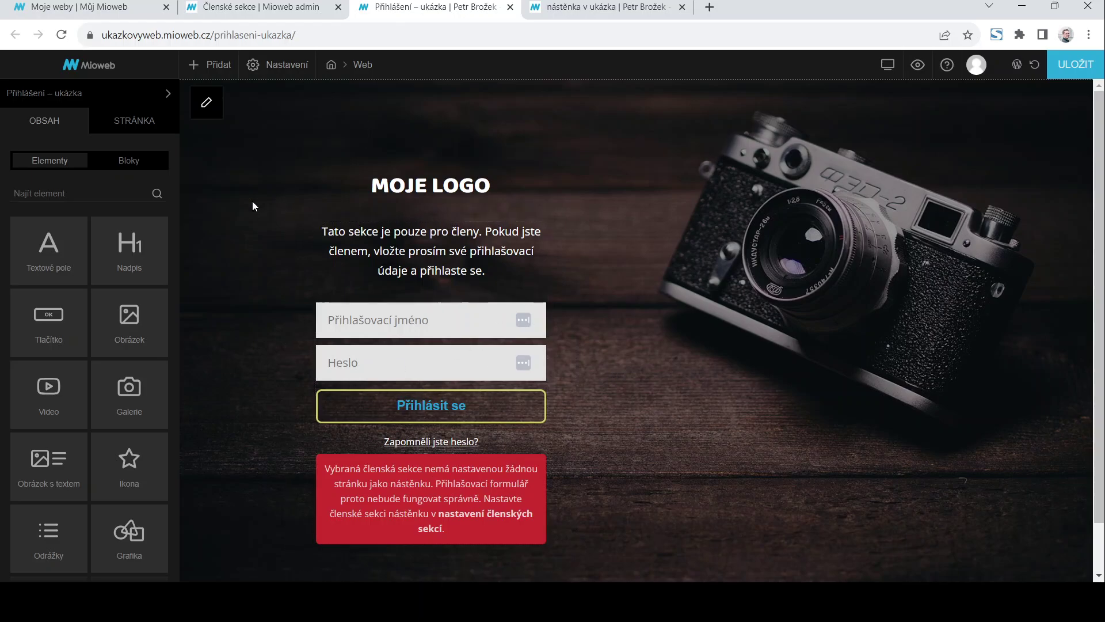
click(62, 36)
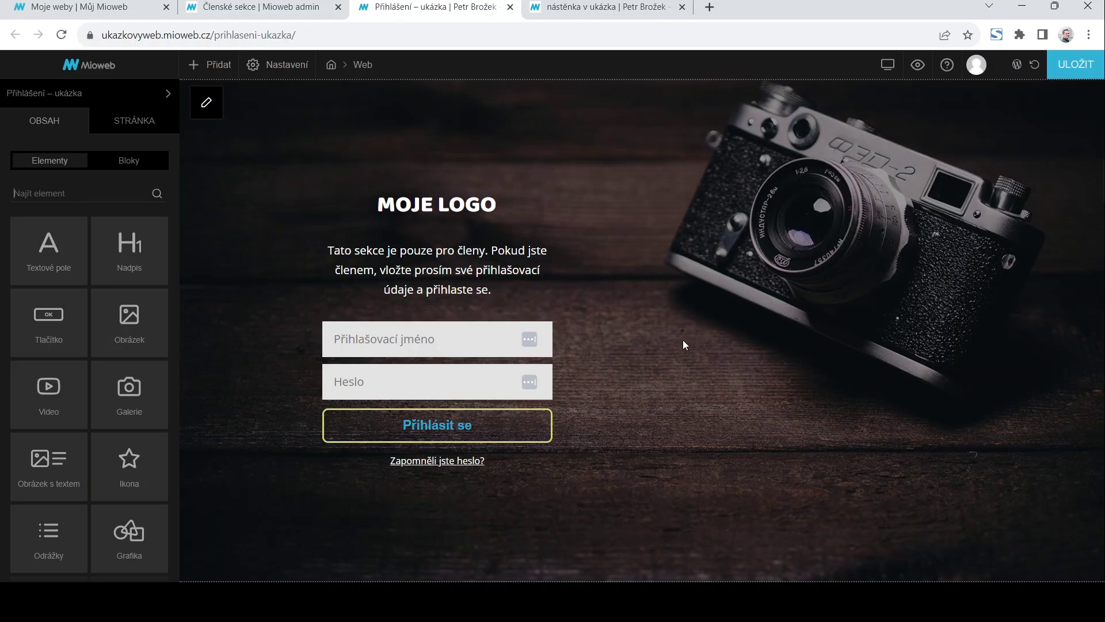
Return to the settings of "Členská sekce - ukázka" and review its assigned pages
click(262, 7)
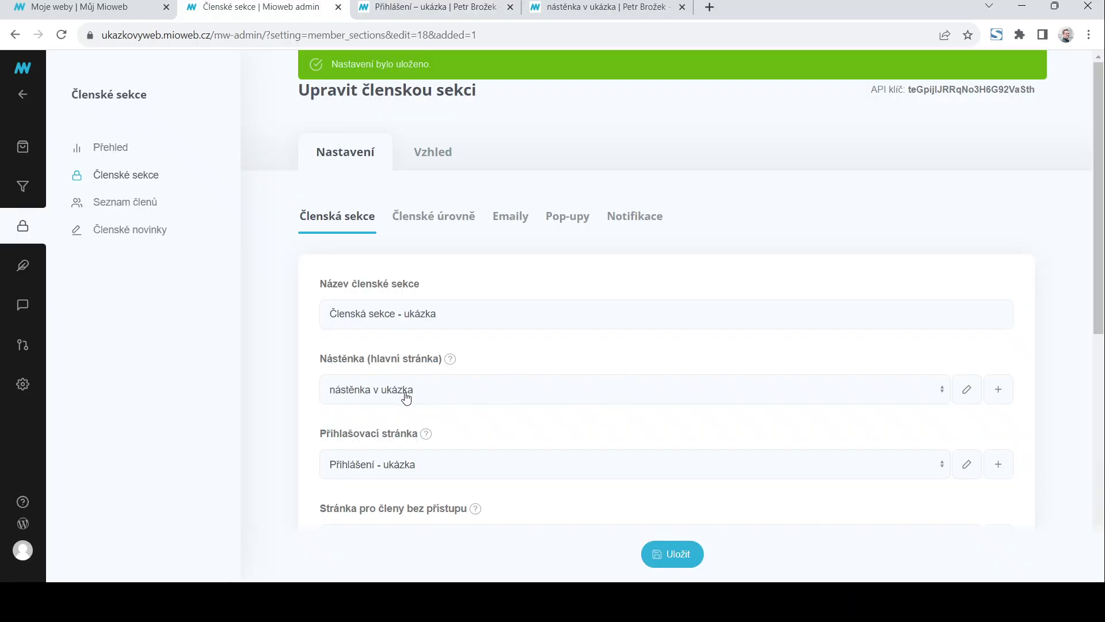
scroll(617, 443, down, 8)
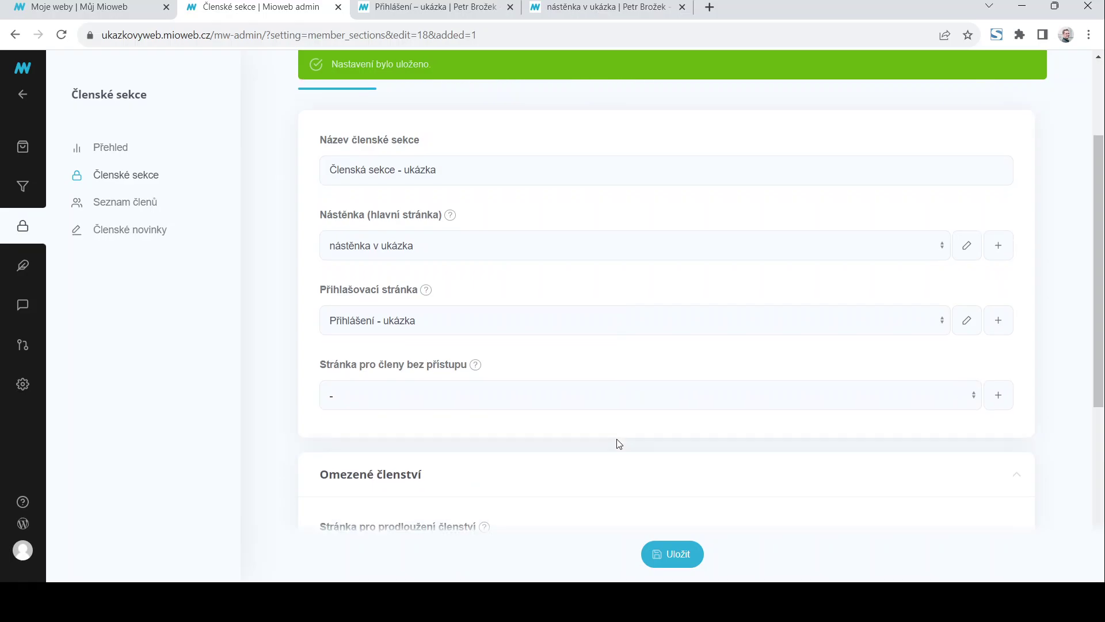
scroll(617, 443, up, 10)
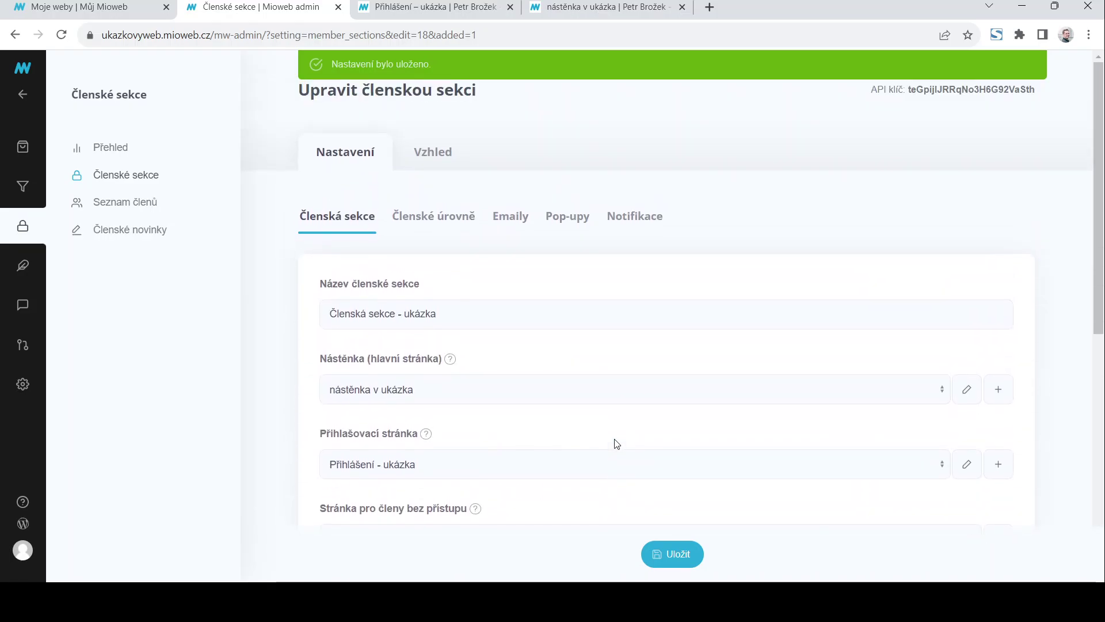
Look over the member levels and the e-mail templates of "Členská sekce - ukázka"
click(434, 223)
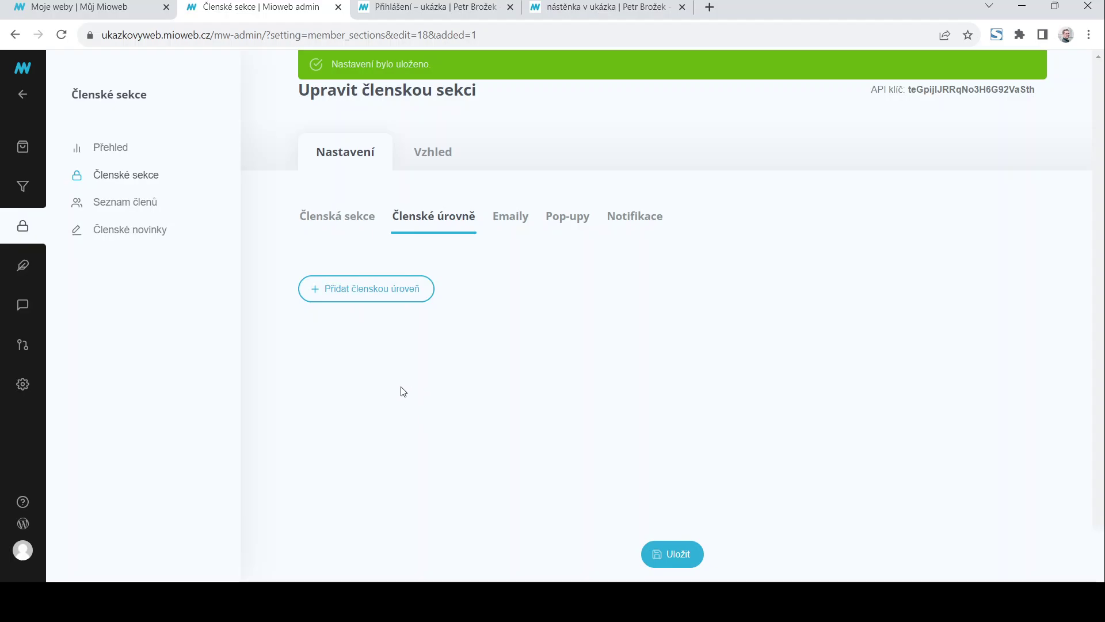
click(506, 224)
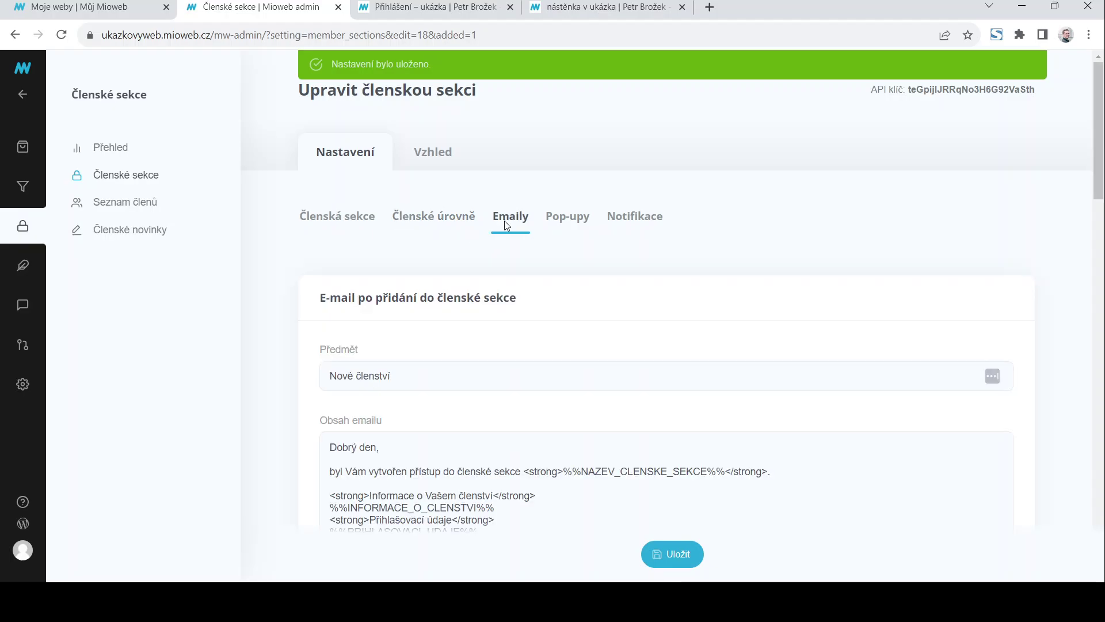
scroll(510, 426, down, 4)
scroll(512, 428, up, 4)
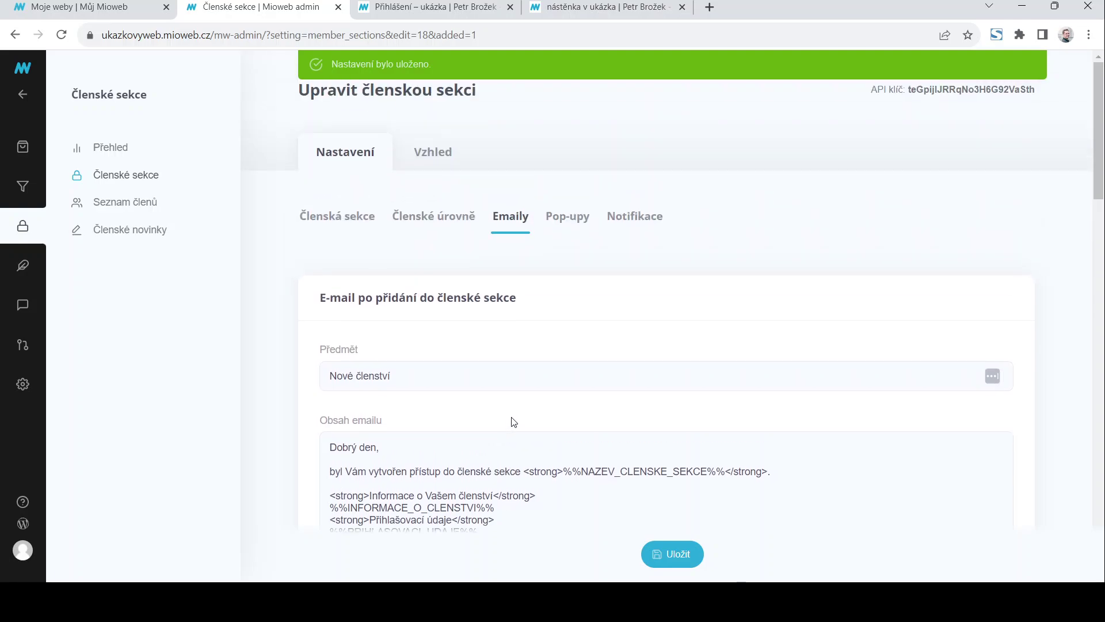
Set the subject of the e-mail sent after adding someone to the member section to "Vaše přihlašovací údaje do xy"
scroll(514, 422, down, 1)
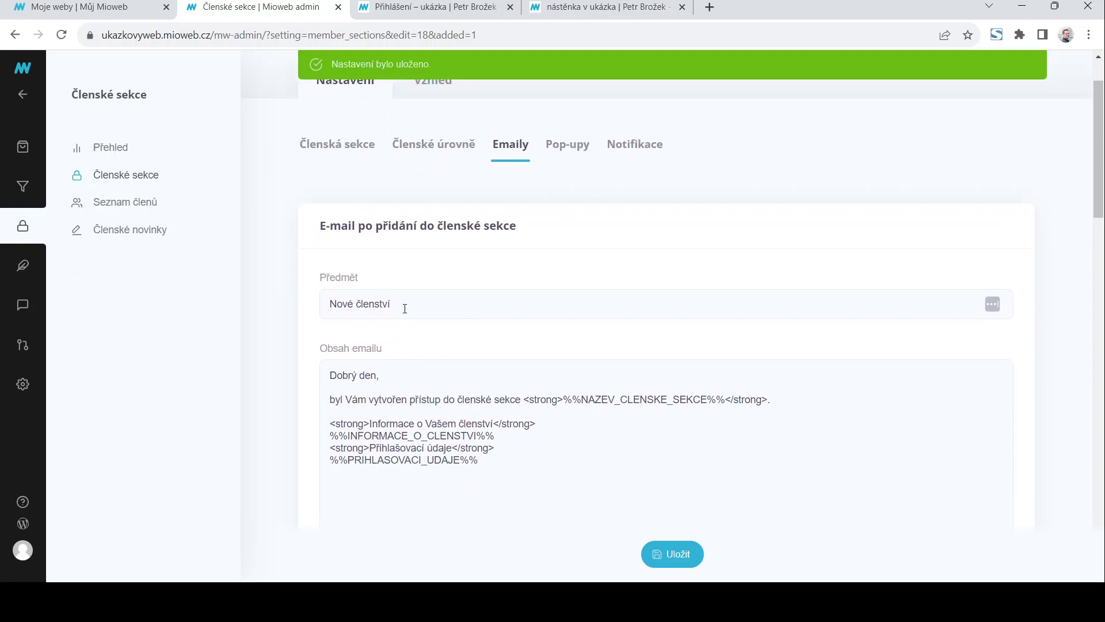
click(425, 308)
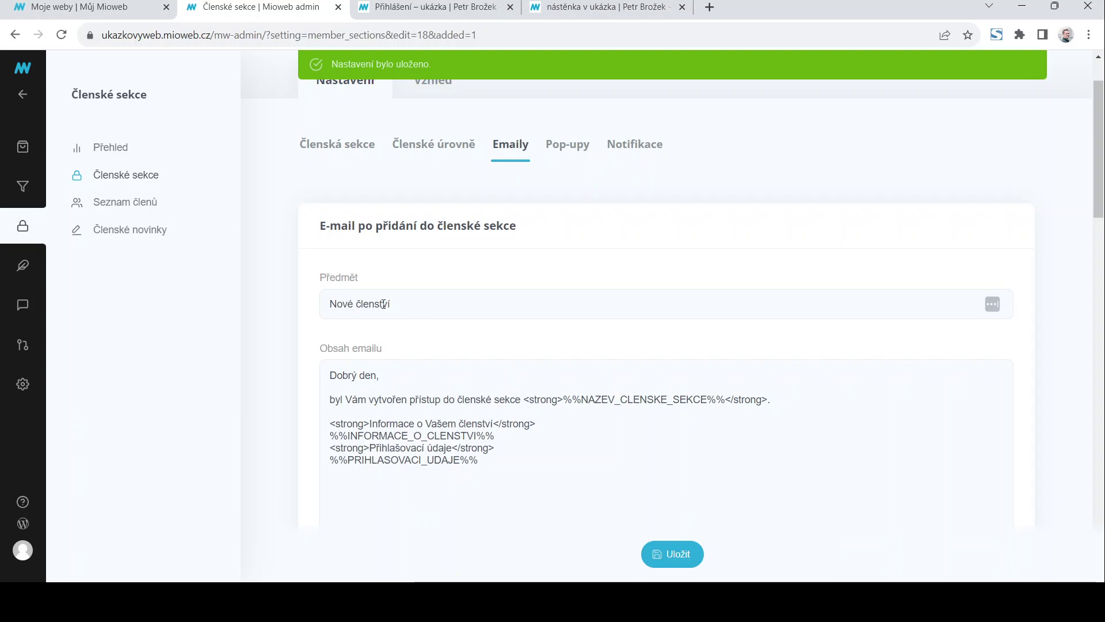
drag(332, 303, 457, 301)
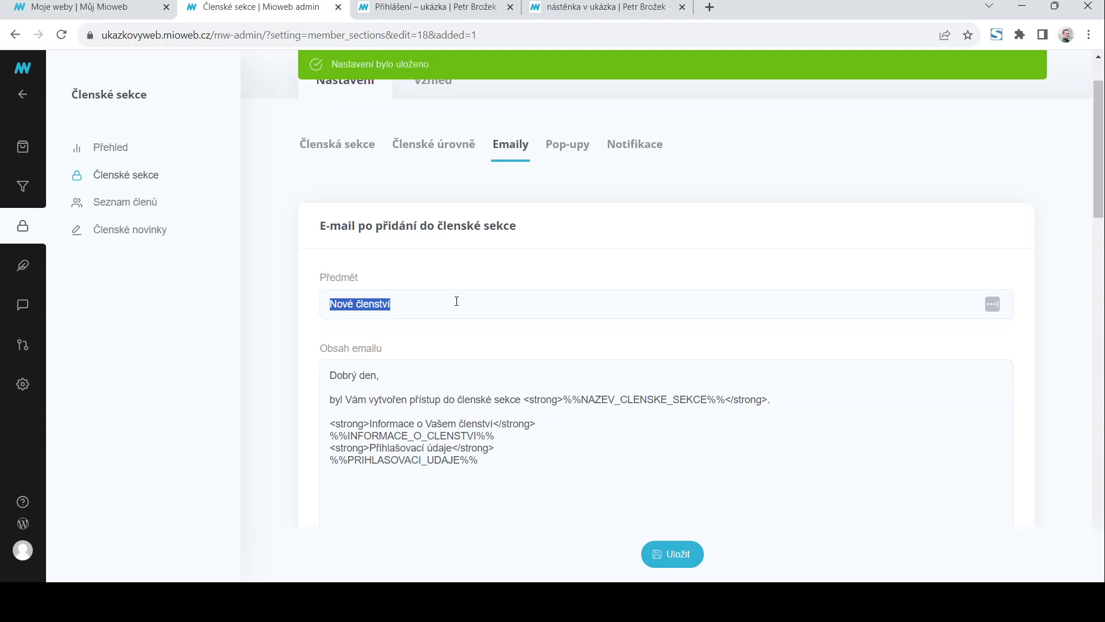
text(V)
key(BackSpace)
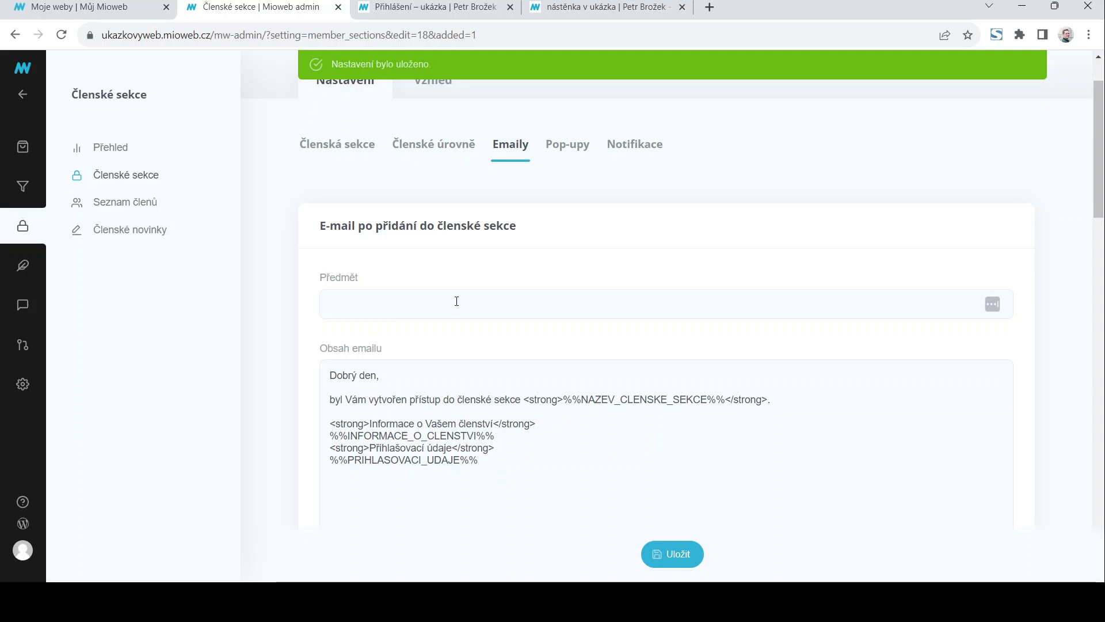
text(Vaše přihlašovací)
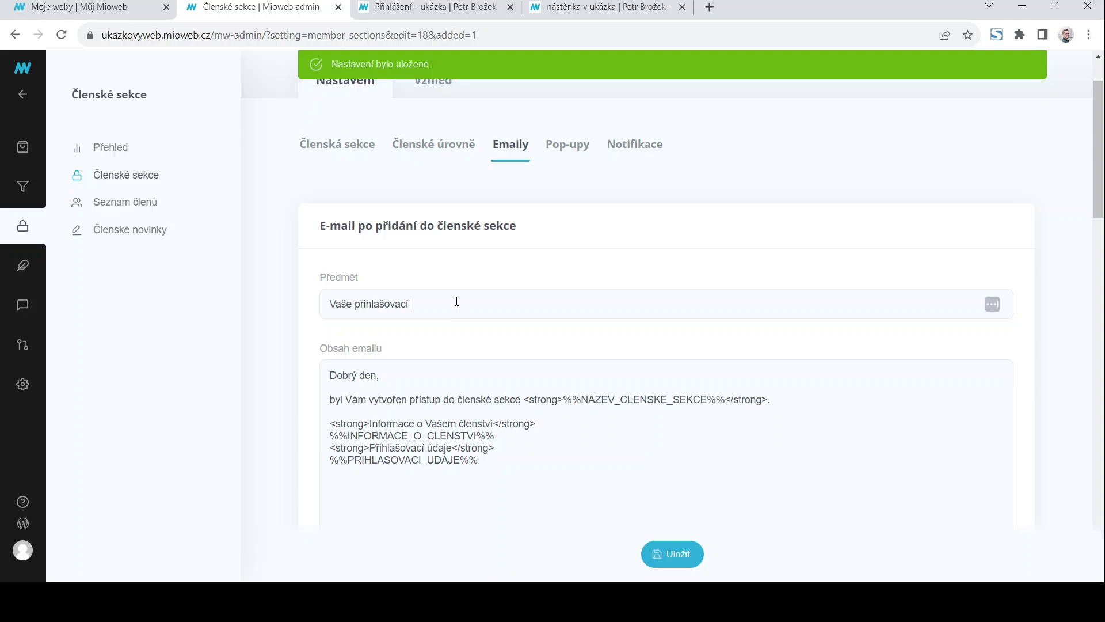
text( údaje do )
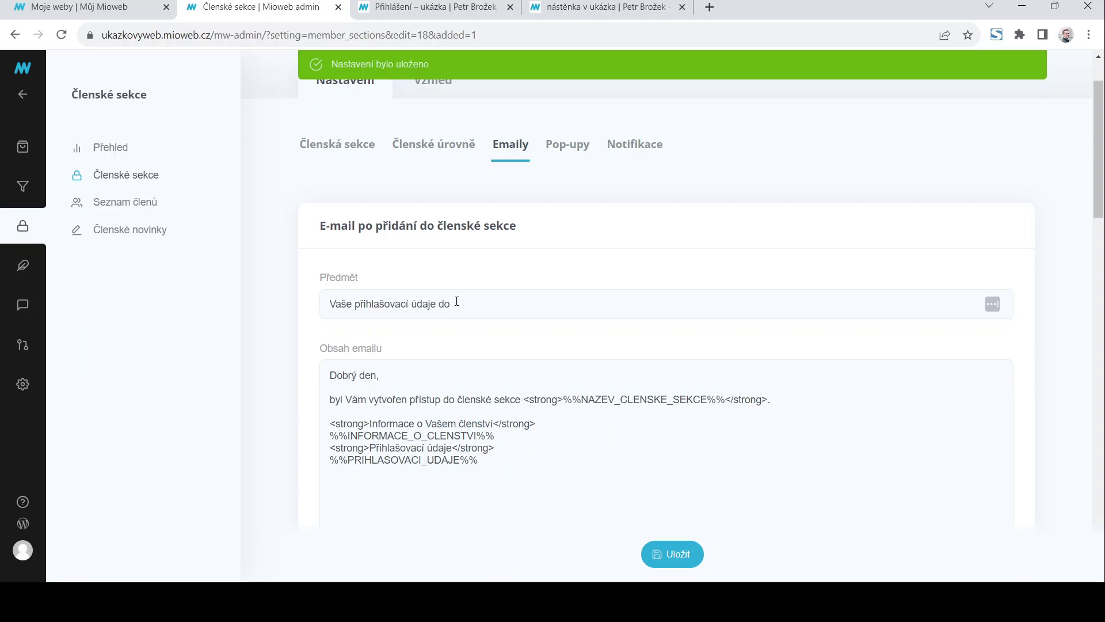
text(xy)
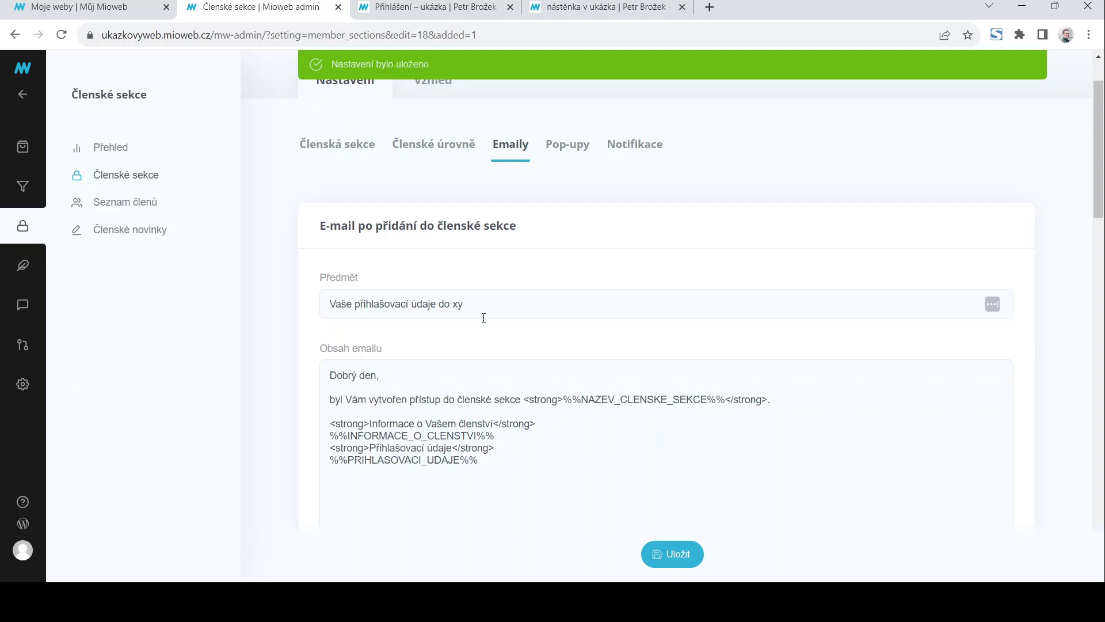
Examine the body of the member-section e-mail, including its %%NAZEV_CLENSKE_SEKCE%% variable and the variable list below it
scroll(533, 434, down, 3)
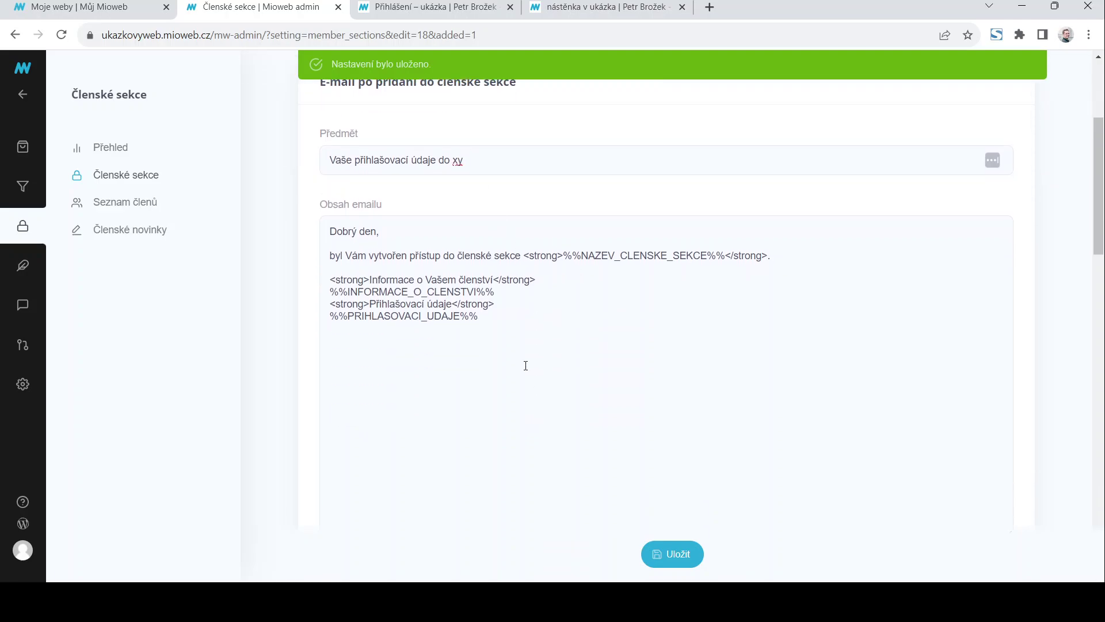
drag(426, 254, 350, 255)
click(351, 255)
drag(526, 254, 765, 260)
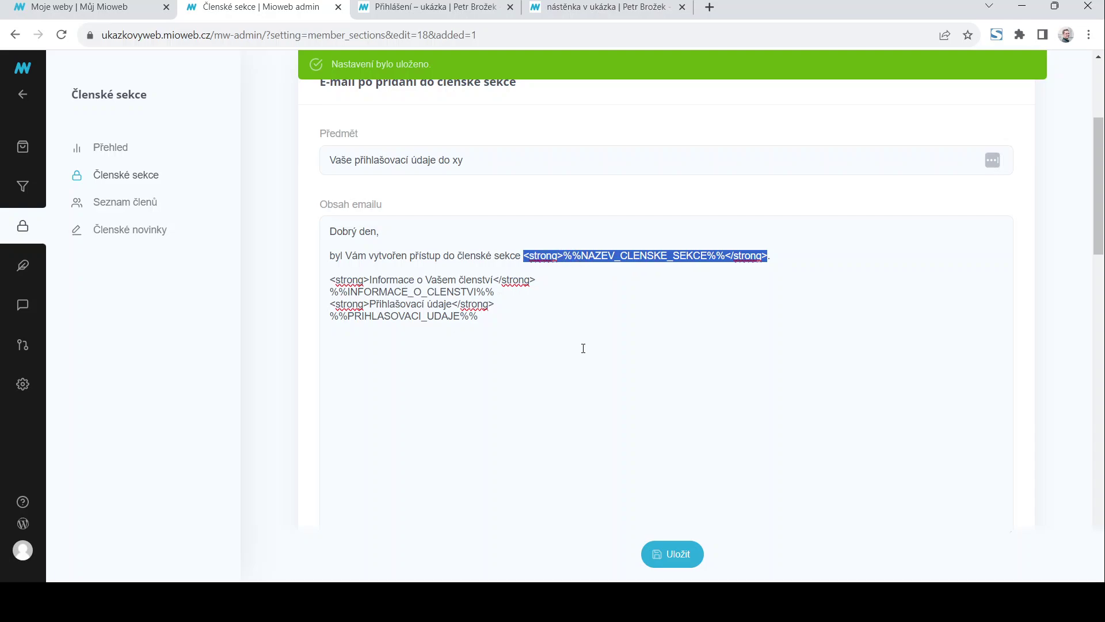
click(529, 316)
scroll(462, 353, down, 3)
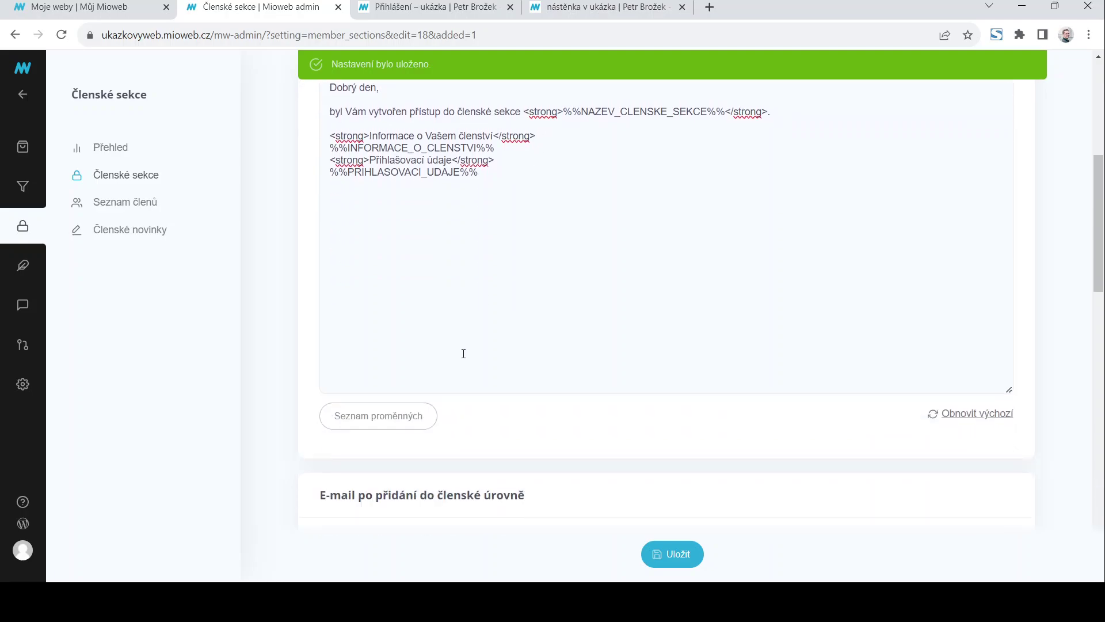
scroll(461, 353, up, 4)
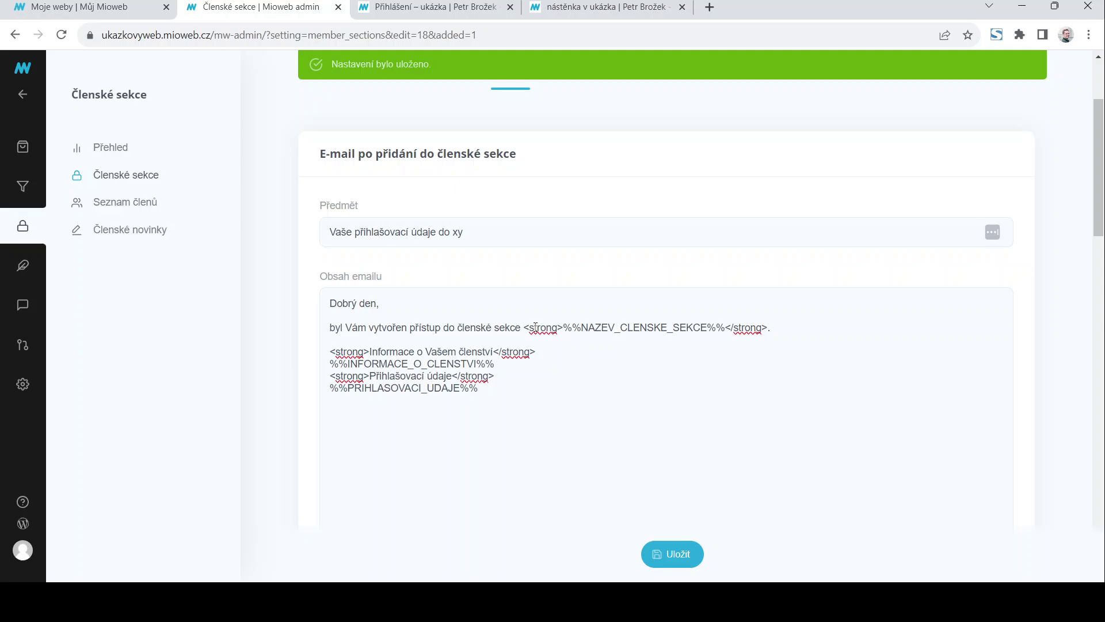
Delete "Vám vytvořen přístup" from the member-section e-mail's body and add the sample line "hjxfjg" at its end
drag(343, 328, 444, 328)
key(BackSpace)
click(515, 403)
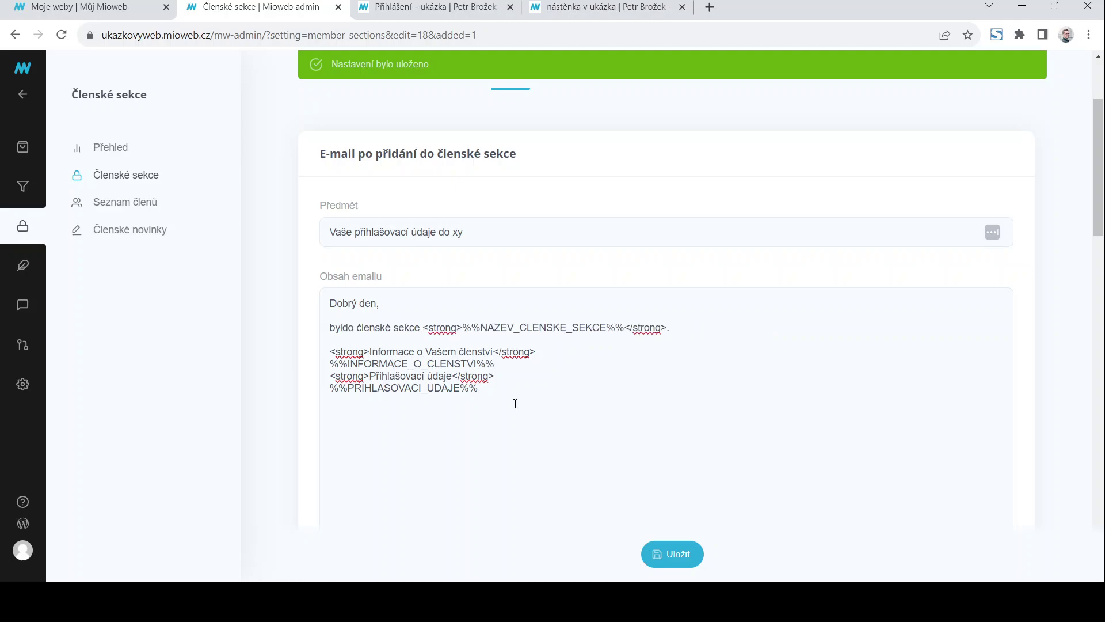
key(Return)
text(hjxfjg)
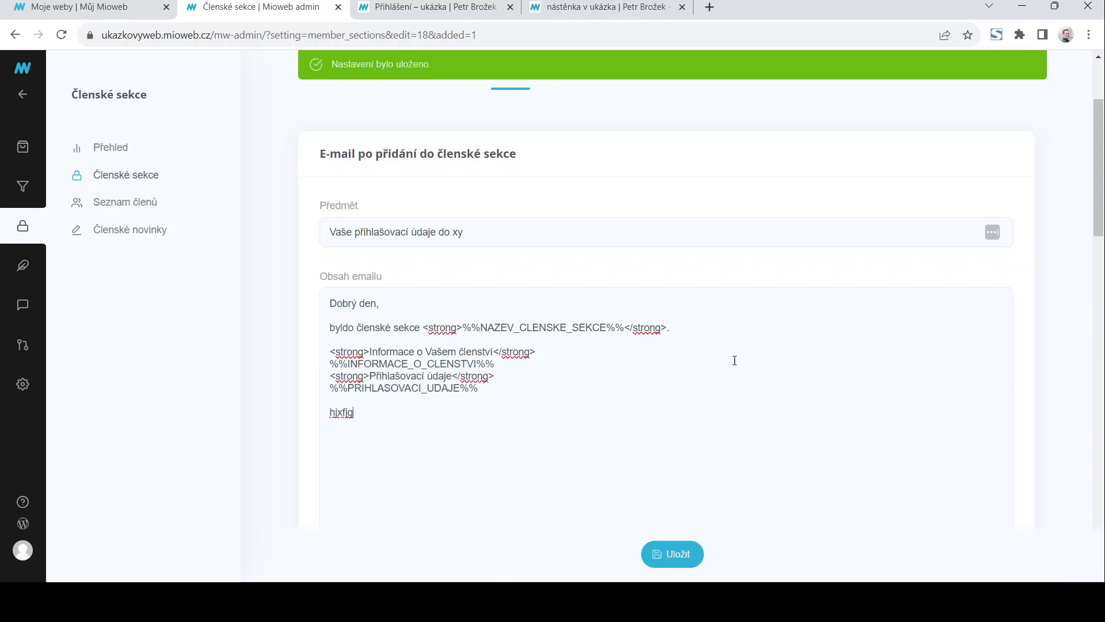
Review the e-mail template sent after adding a member to a level and return to the member-section e-mail
scroll(733, 360, down, 6)
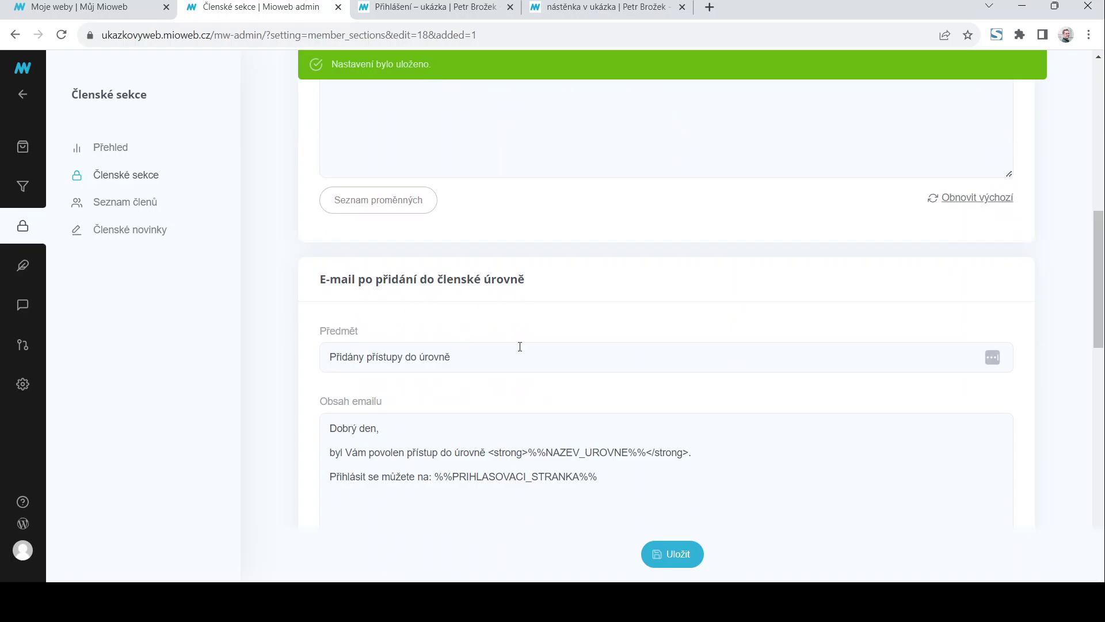
scroll(500, 349, up, 1)
scroll(458, 346, down, 11)
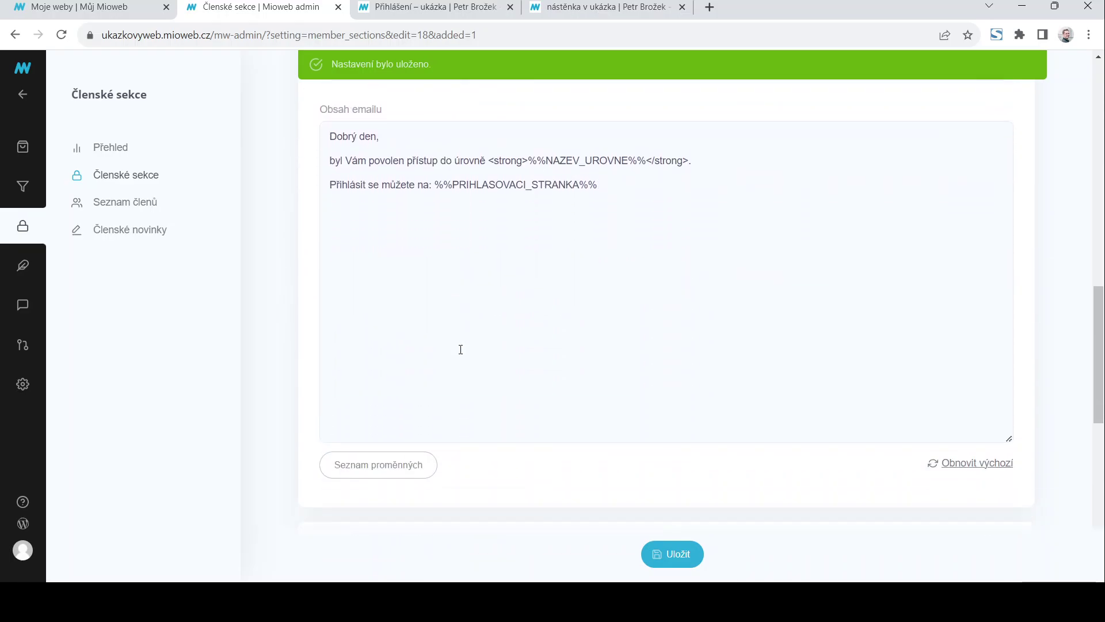
scroll(639, 403, up, 18)
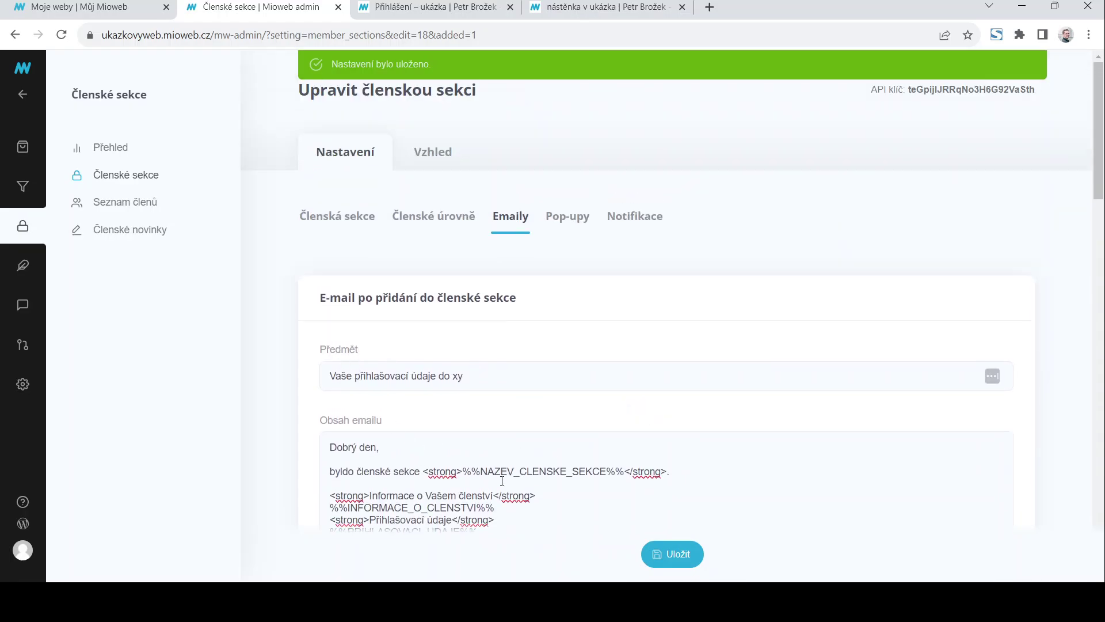
scroll(502, 481, down, 2)
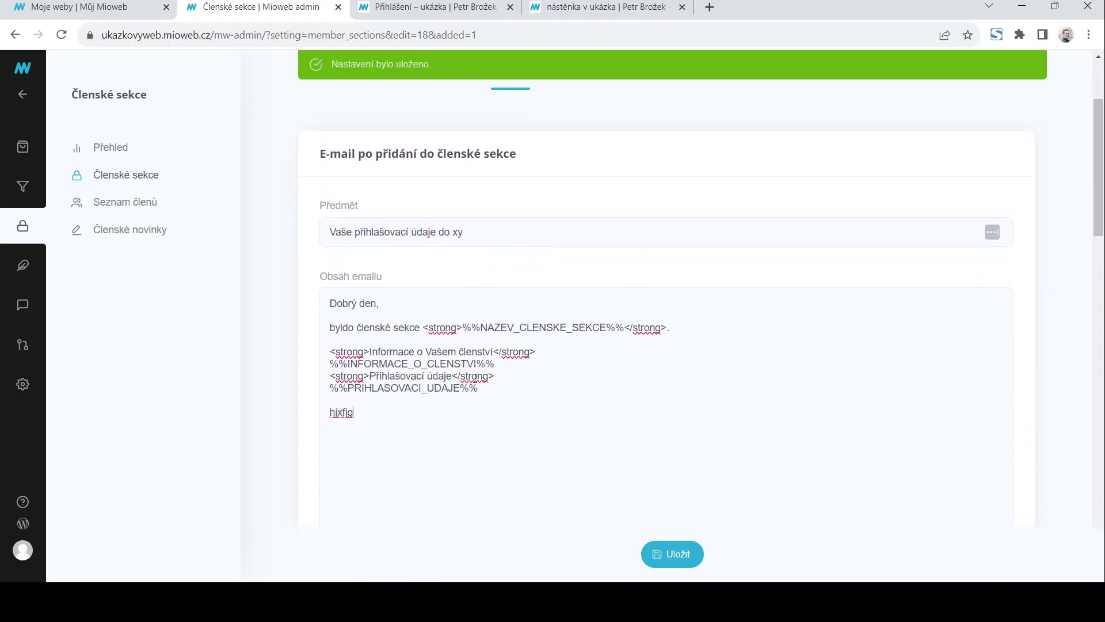
scroll(476, 378, up, 2)
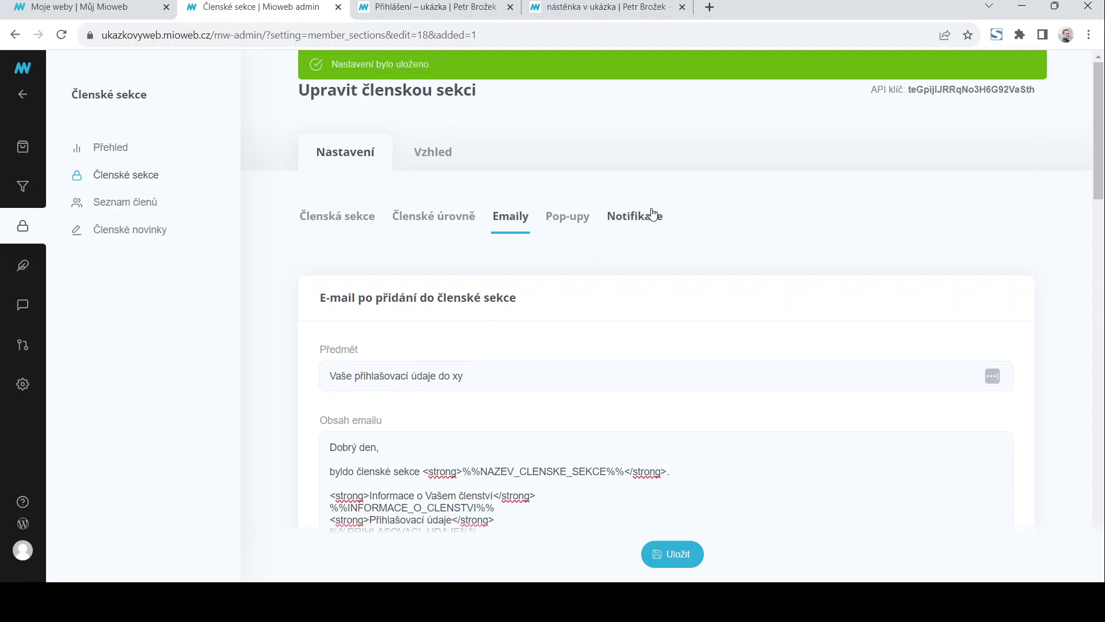
Examine the member section's pop-up settings and its notification URL with the additional attributes
click(554, 223)
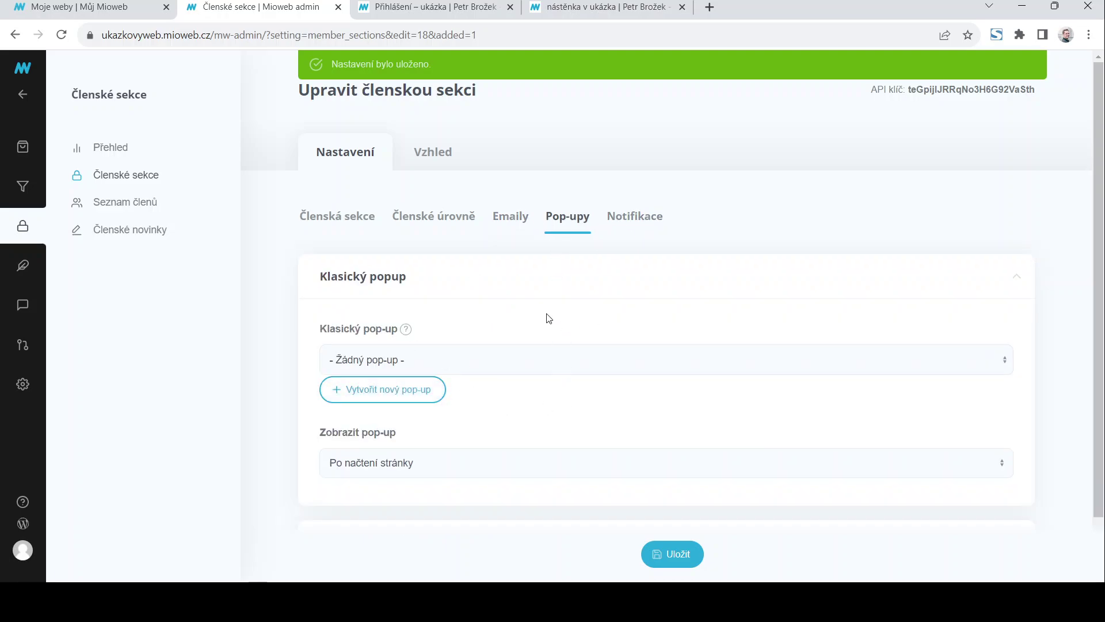
click(640, 219)
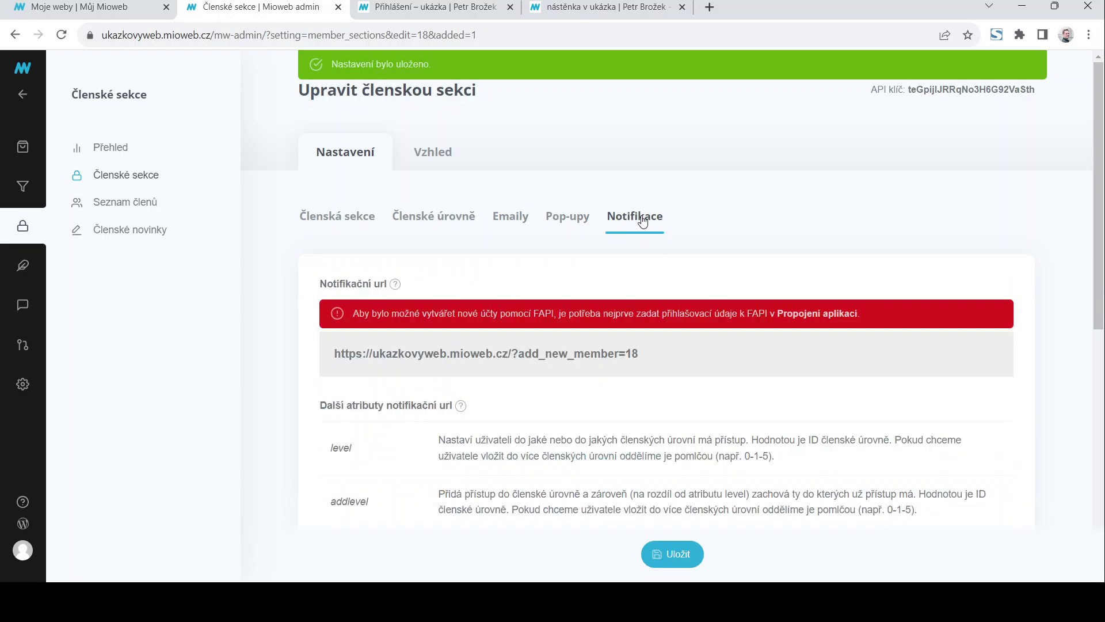
scroll(624, 362, down, 5)
scroll(630, 365, up, 5)
scroll(600, 400, down, 5)
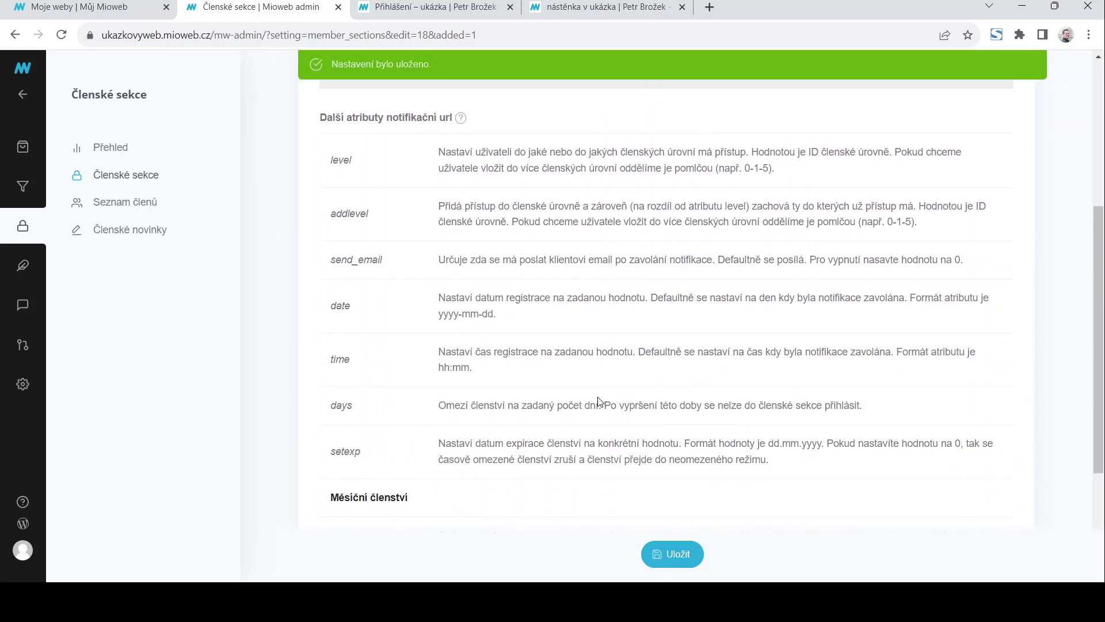
scroll(751, 431, down, 3)
scroll(750, 432, up, 8)
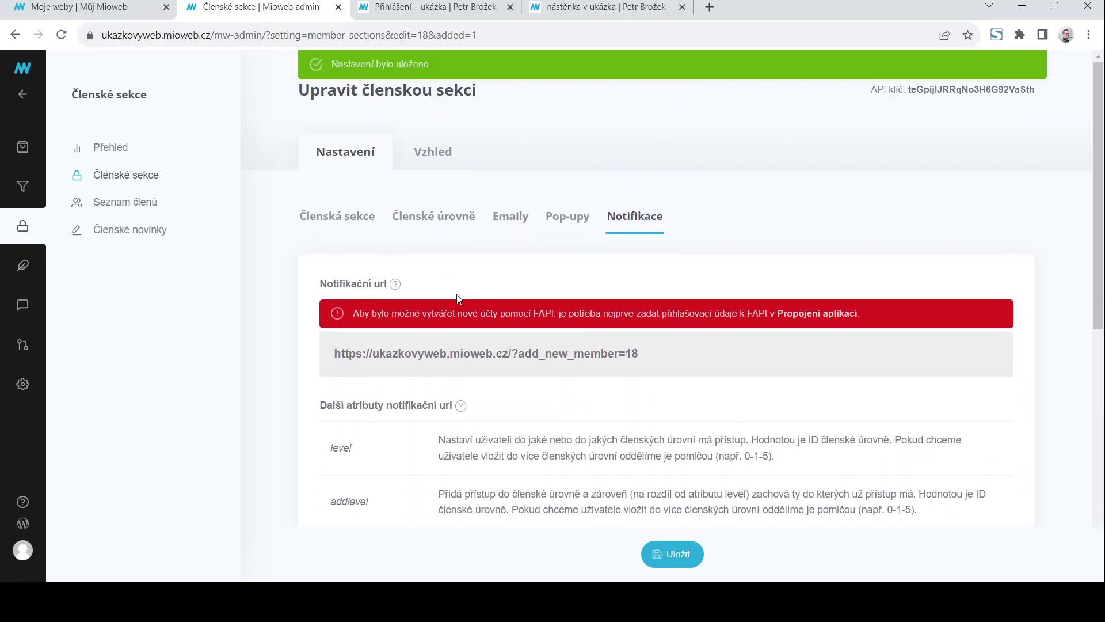
Review the member section's appearance settings, from the background to the text fonts and link colours
click(441, 166)
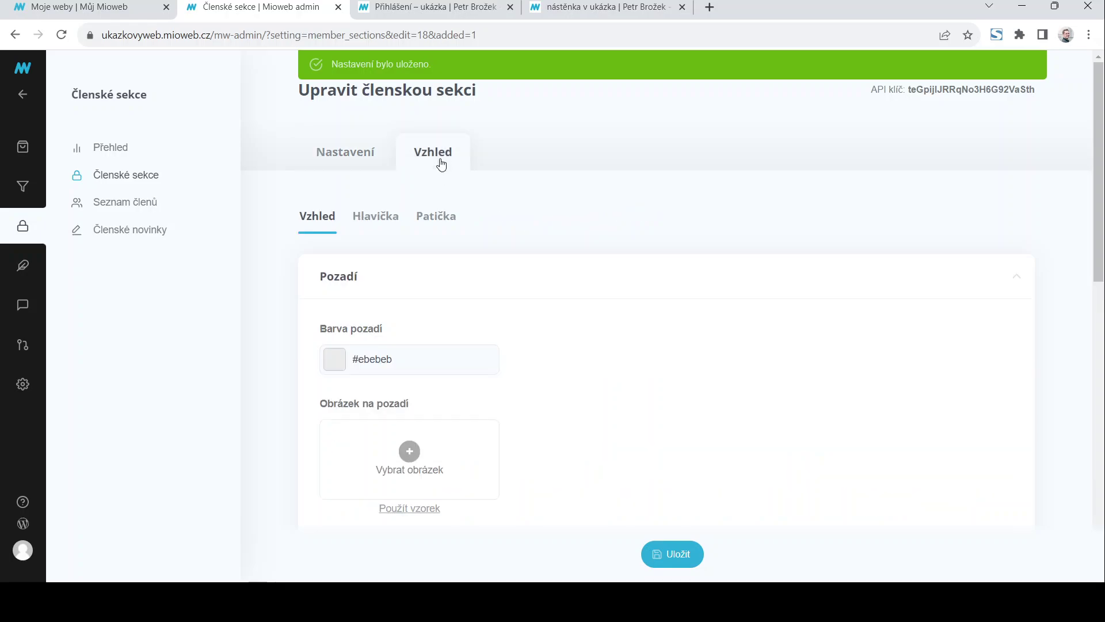
scroll(616, 411, down, 12)
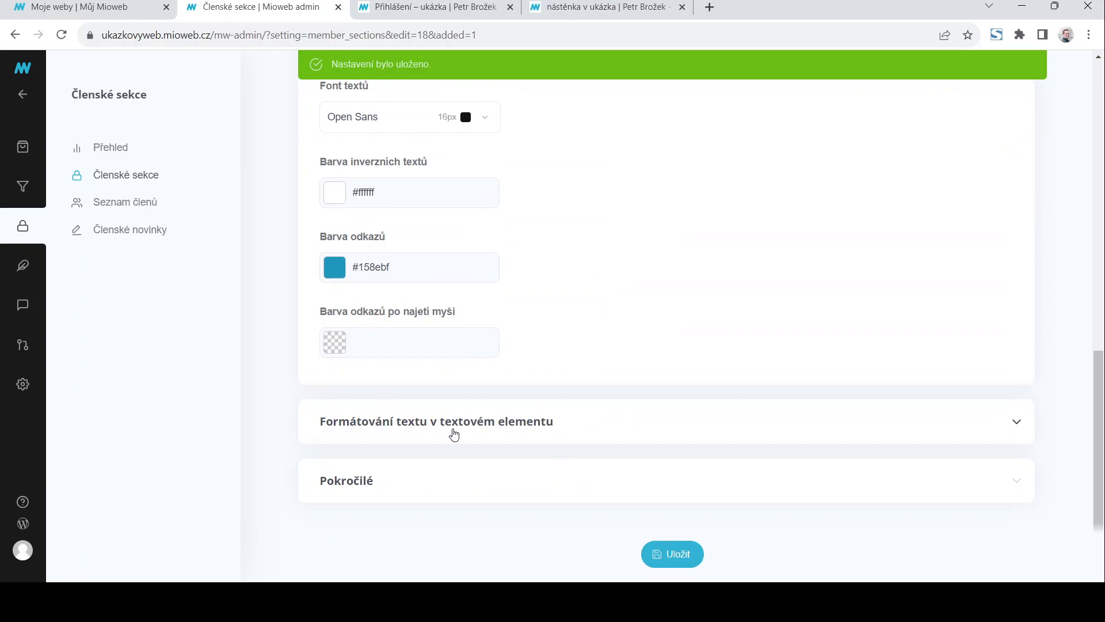
scroll(437, 464, up, 7)
scroll(438, 467, up, 5)
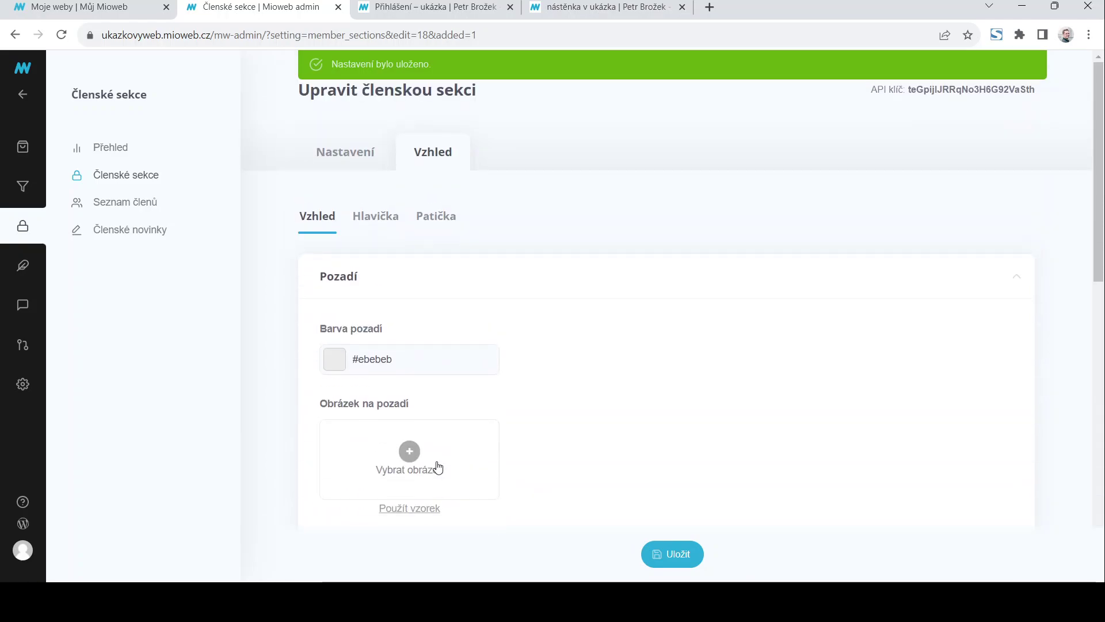
Create a new menu named "Menu členské sekce ukázka" for the member section's header
click(377, 222)
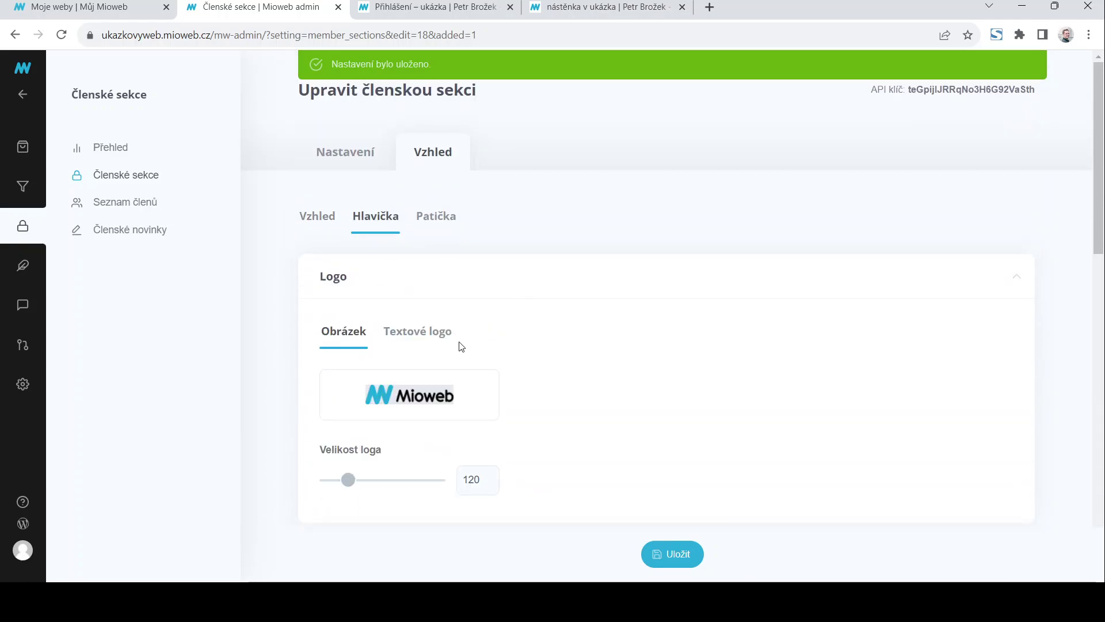
scroll(576, 401, down, 10)
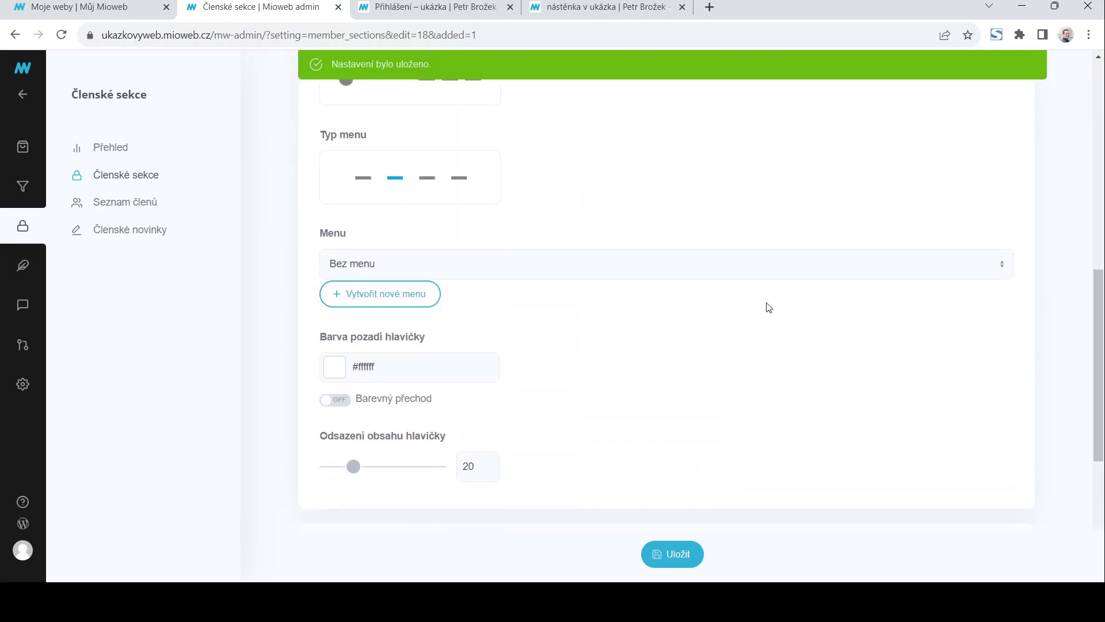
click(350, 302)
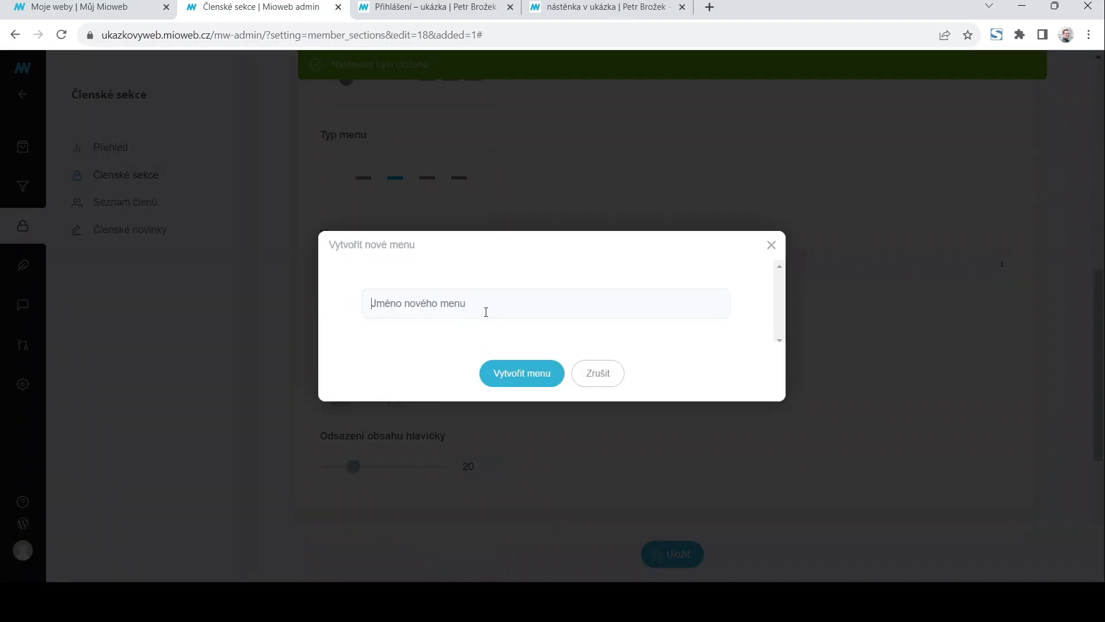
text(Menu členské sekce ukázka)
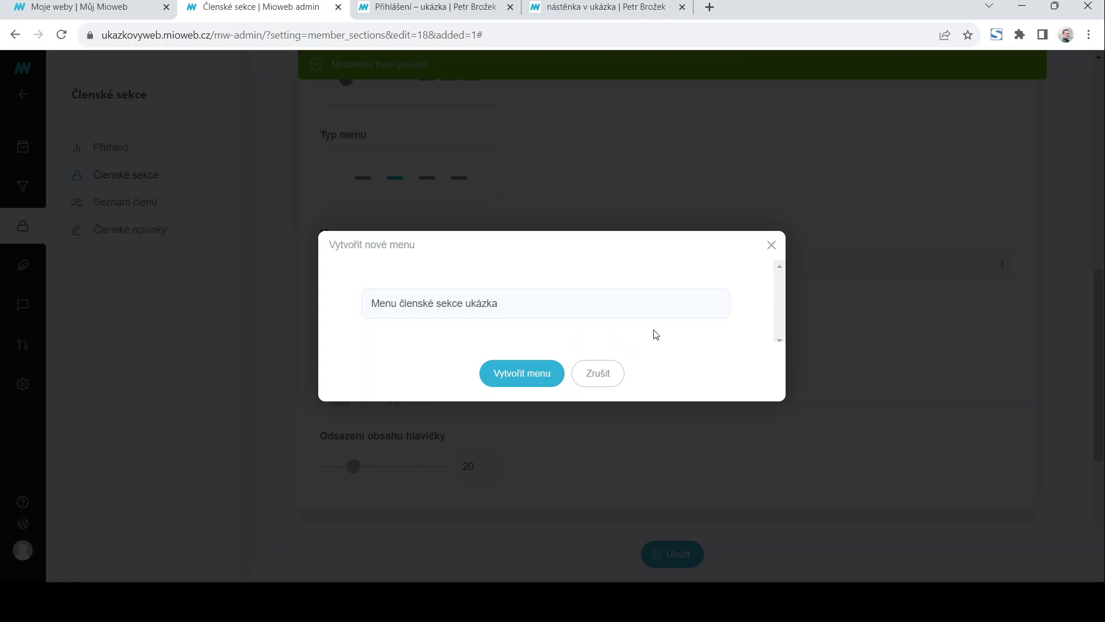
click(512, 374)
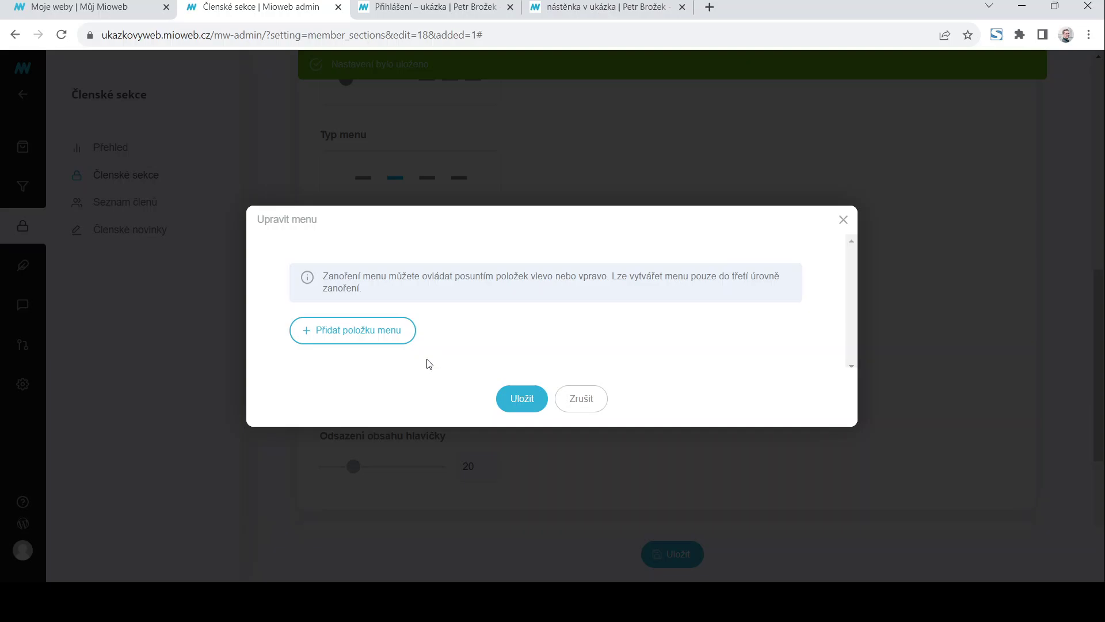
Add a menu item with the link text "Nástěnku" pointing to the page "nástěnka v ukázka"
click(303, 338)
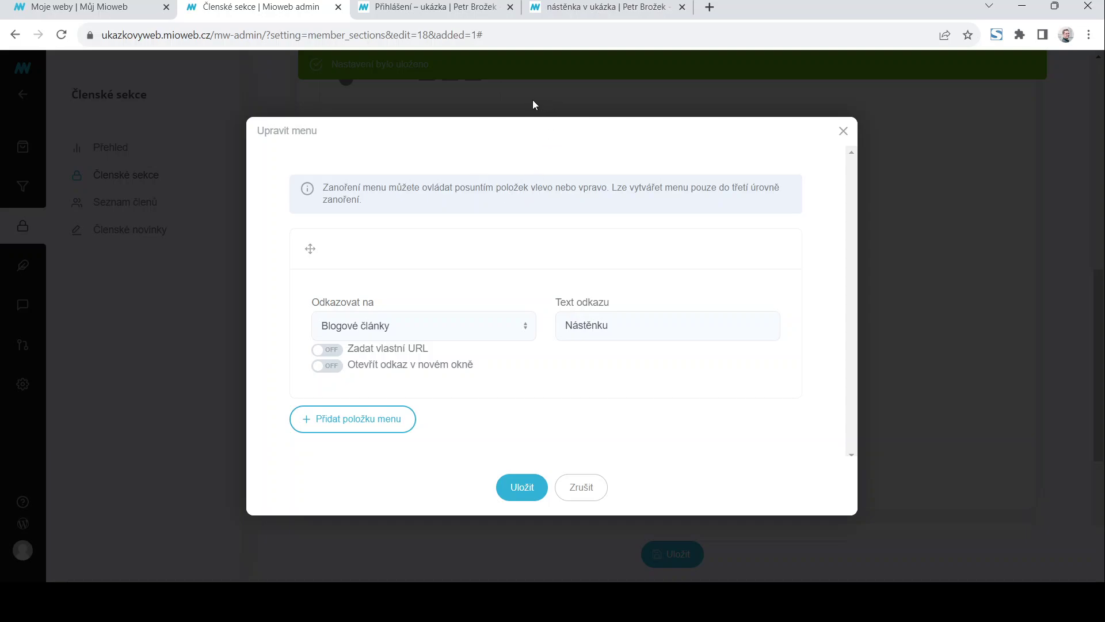
click(412, 109)
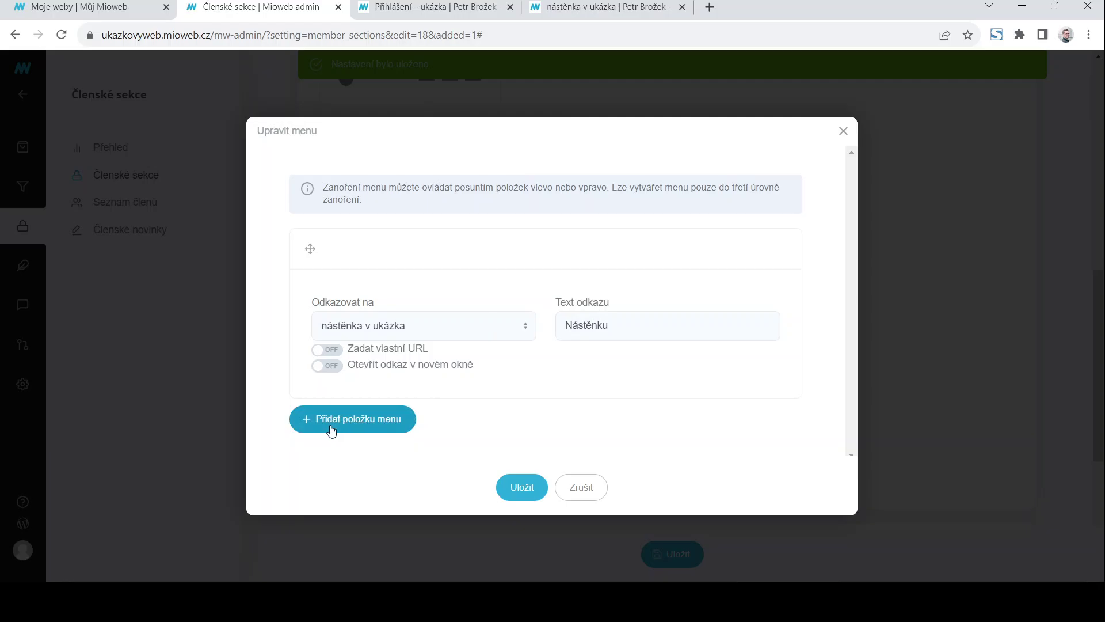
Save the menu with its new item and look through the remaining header settings of the member section
click(514, 485)
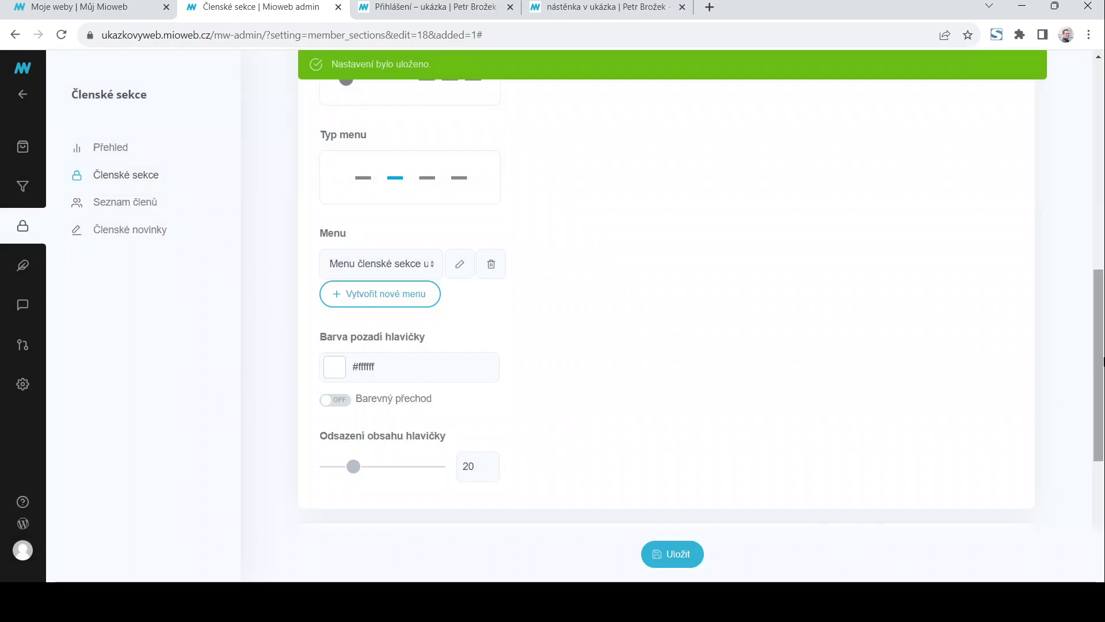
drag(1098, 369, 1098, 452)
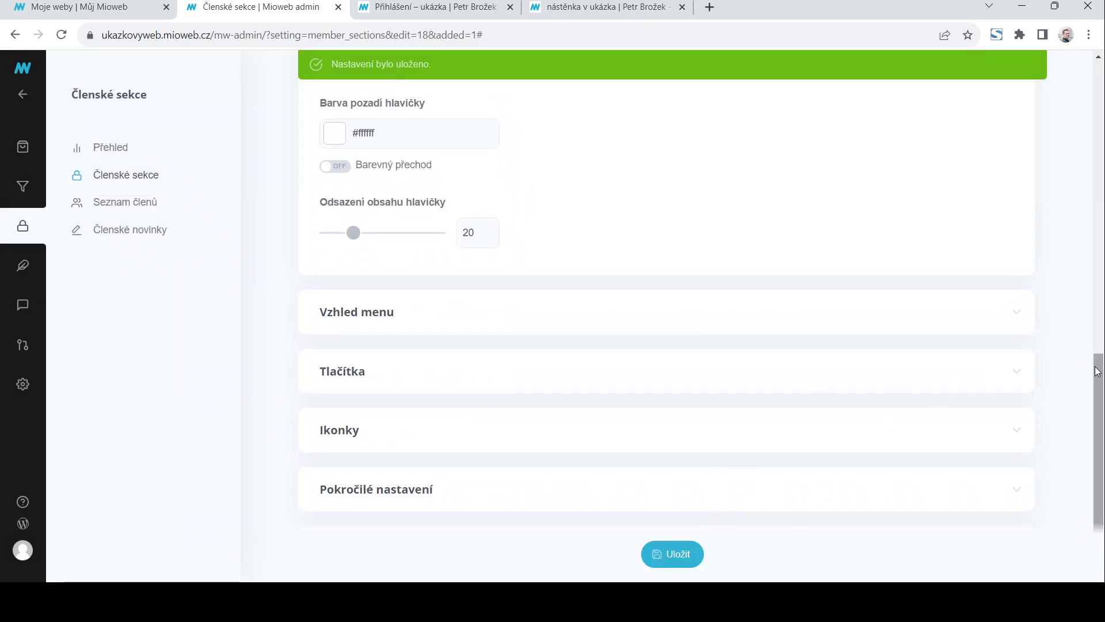
drag(1099, 403, 1099, 431)
scroll(742, 260, up, 10)
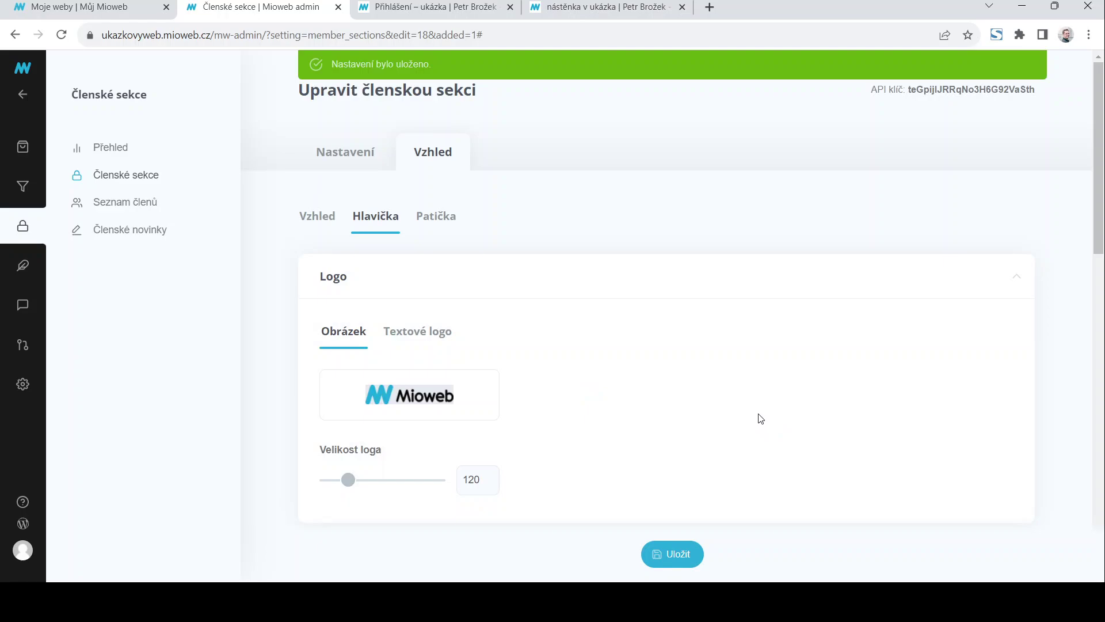
Return to the website editor, browse the page list by category and open the member-section page "nástěnka v ukázka"
click(22, 94)
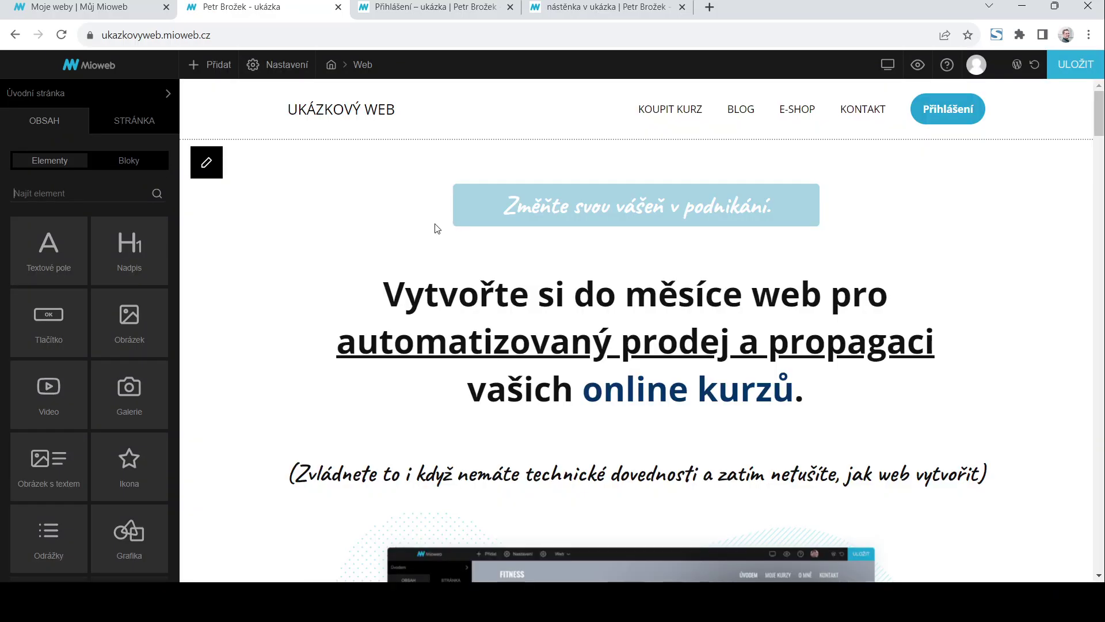
mouse_move(491, 253)
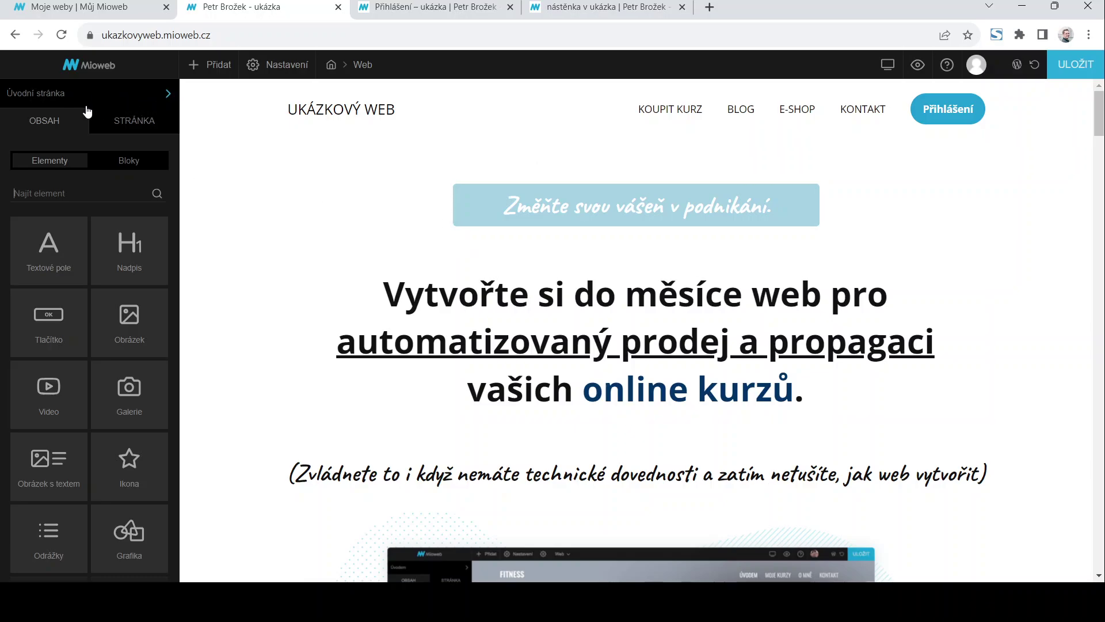
click(53, 95)
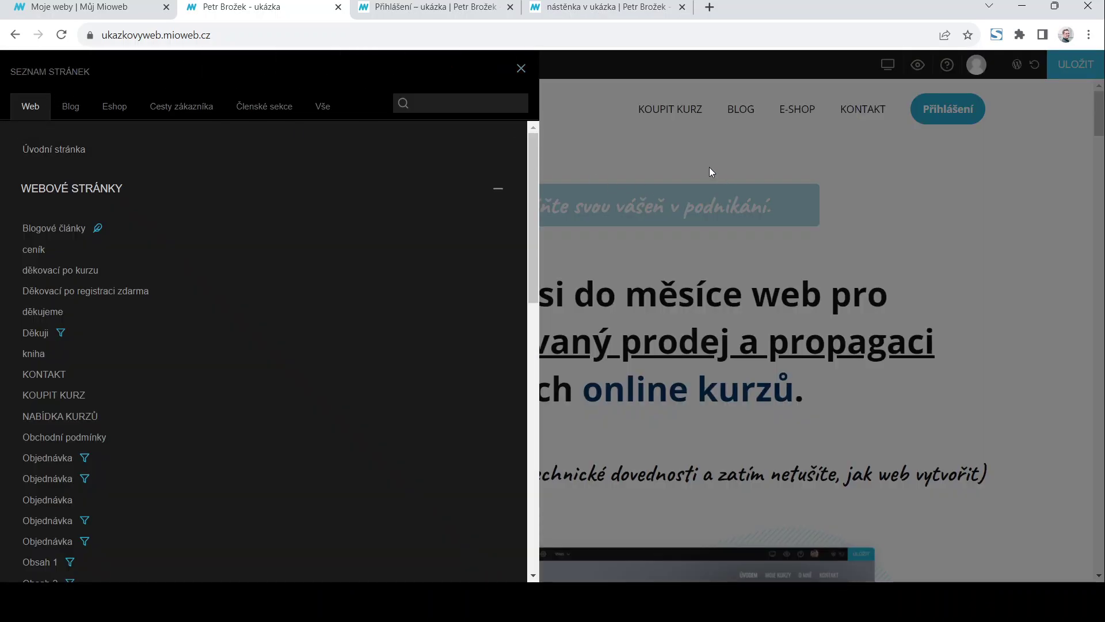
click(523, 68)
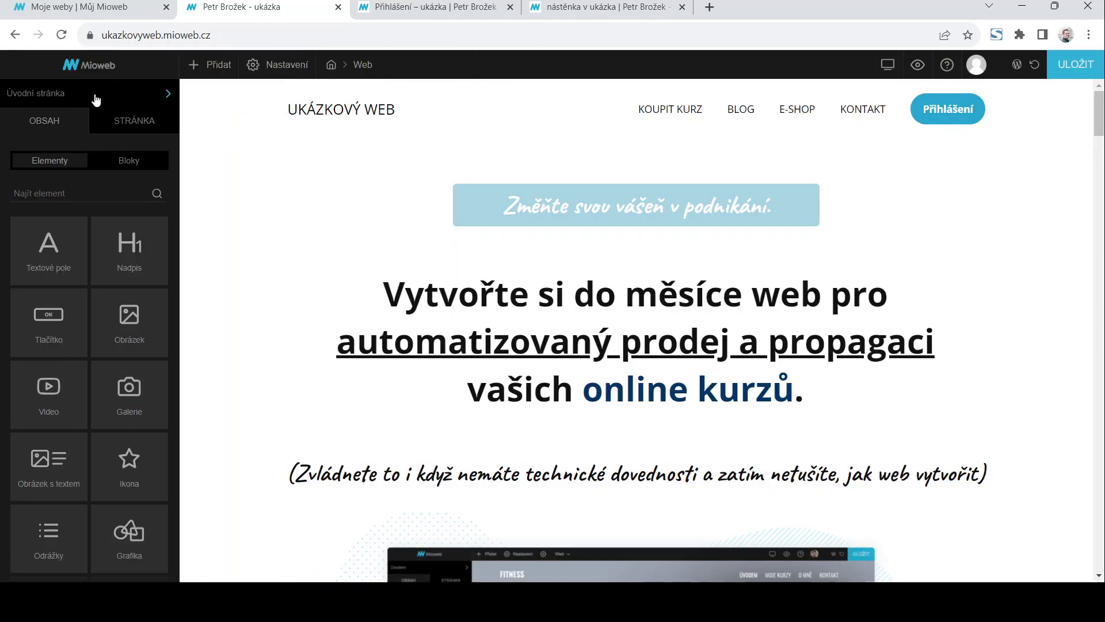
click(47, 97)
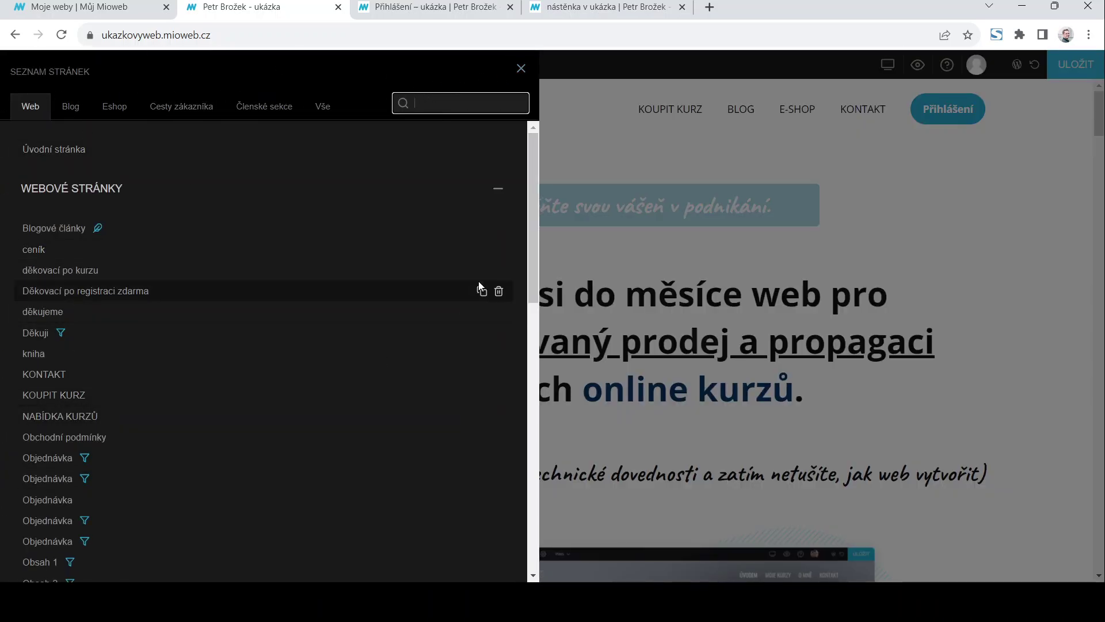
mouse_move(531, 194)
mouse_down()
mouse_move(531, 333)
mouse_move(531, 195)
mouse_up()
click(67, 107)
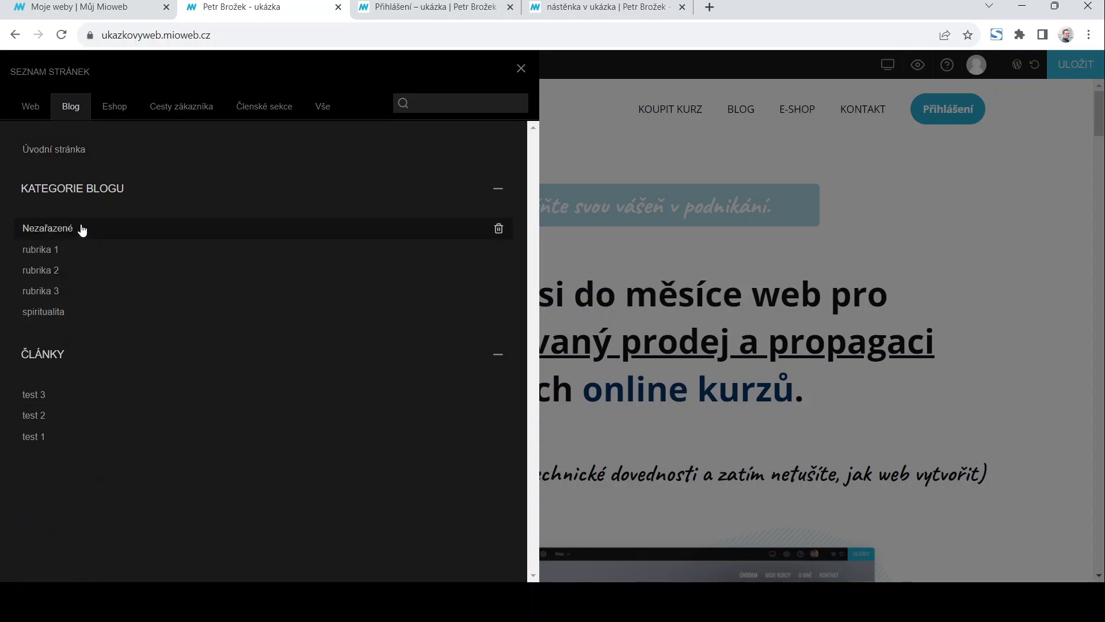
click(112, 114)
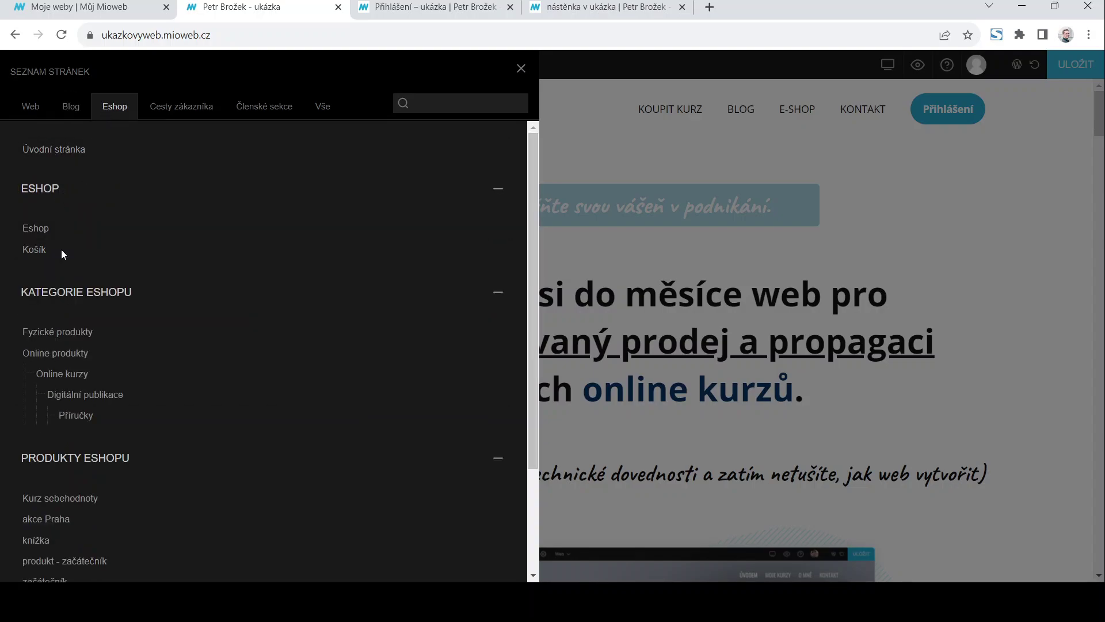
click(167, 110)
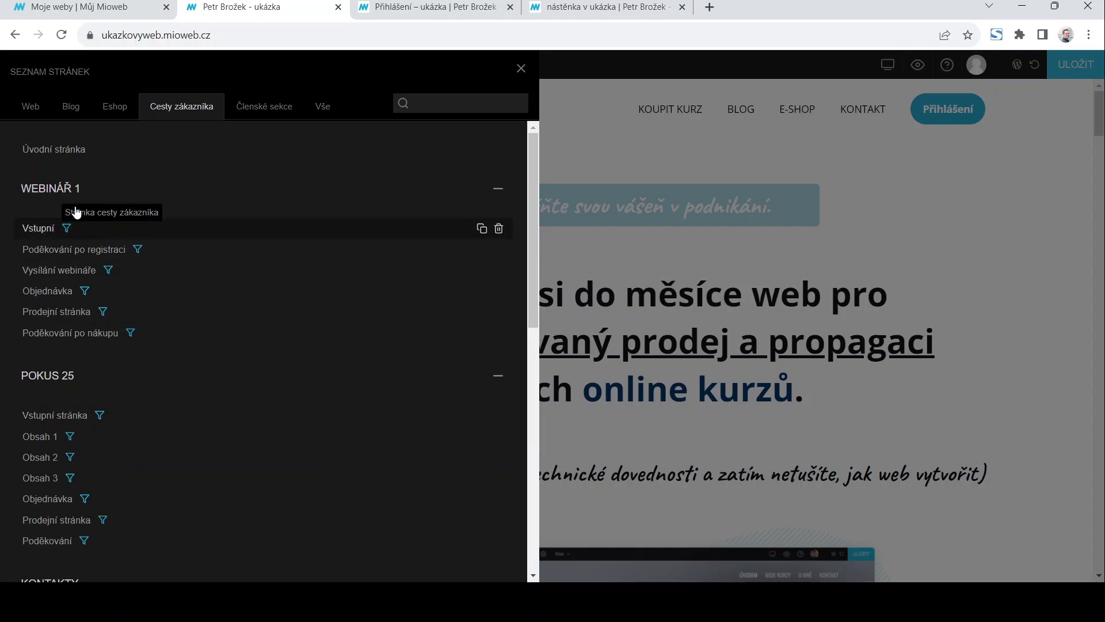
click(255, 105)
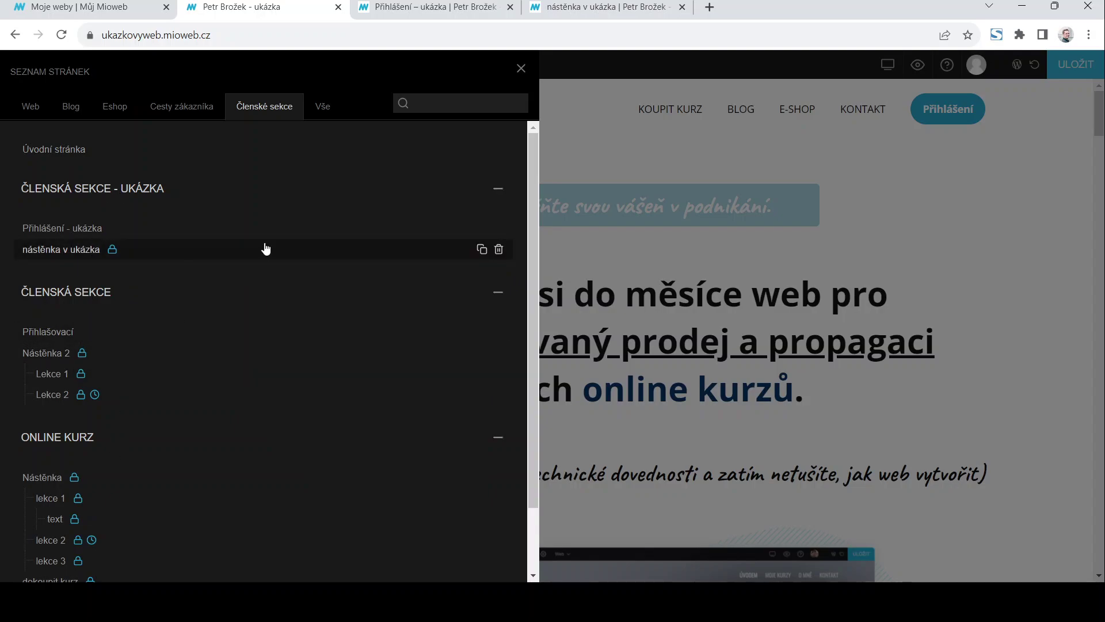
click(70, 256)
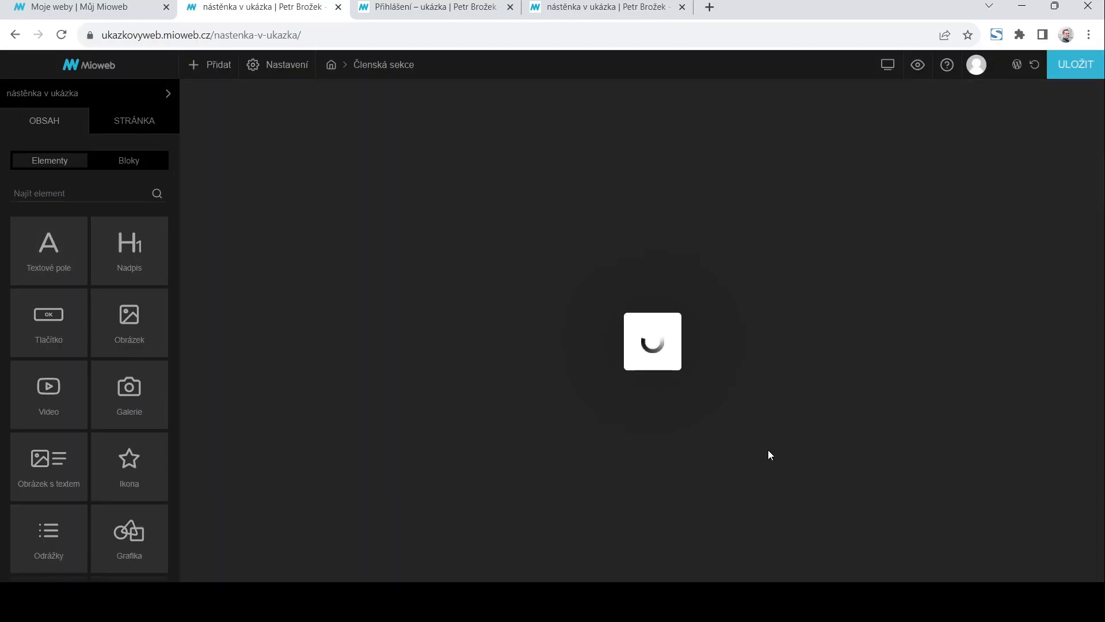
Review the dashboard page from its header menu and welcome block to the lesson list and footer
scroll(783, 397, down, 5)
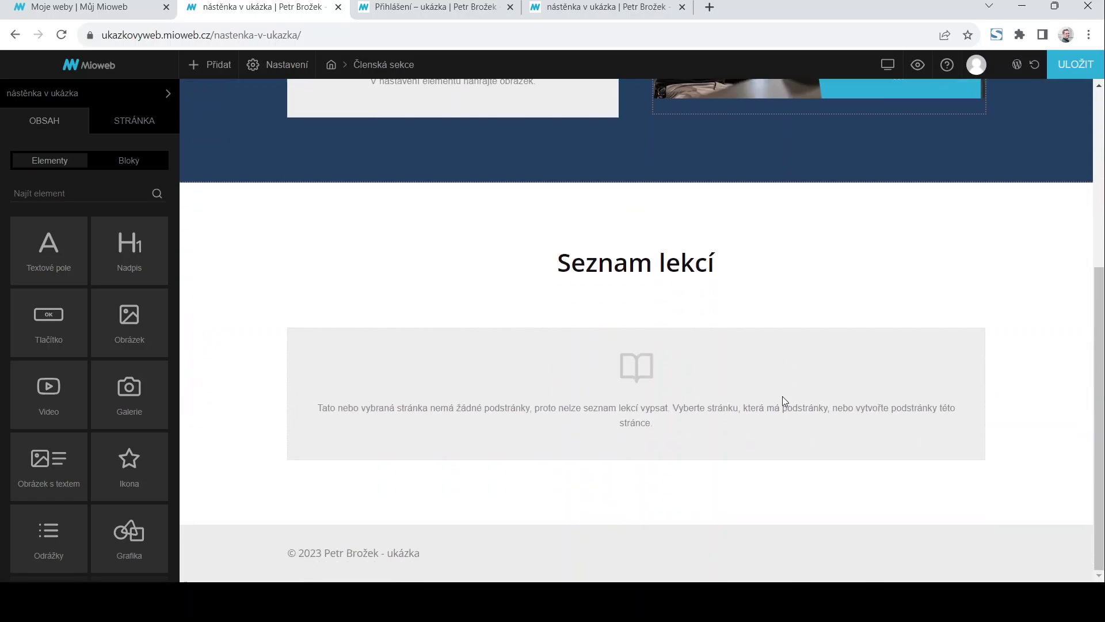
scroll(782, 396, up, 5)
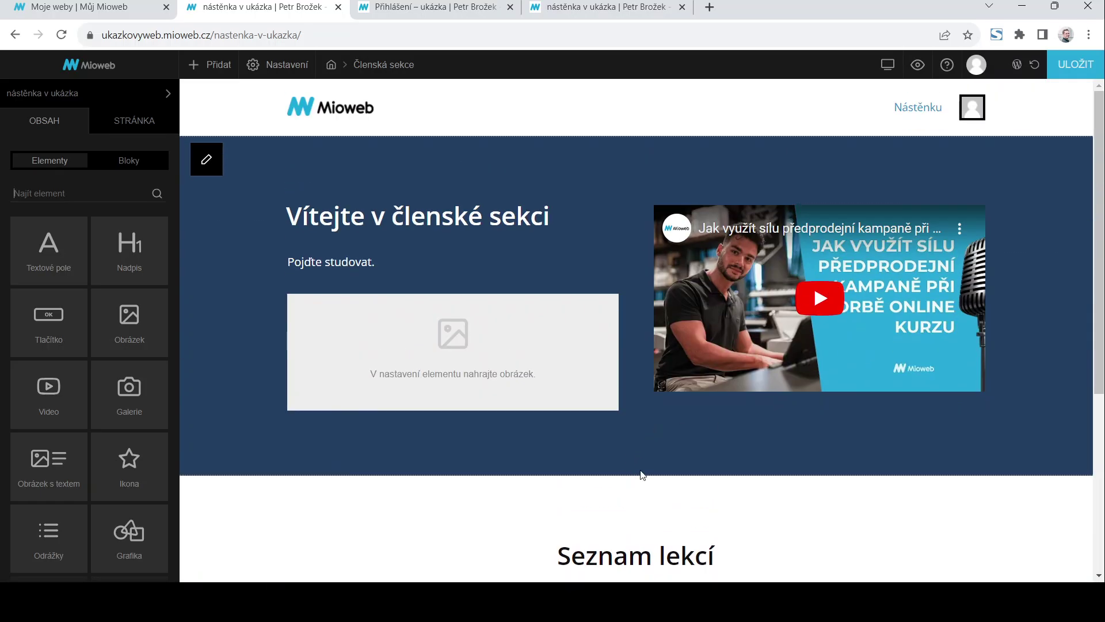
scroll(649, 472, down, 5)
scroll(649, 474, up, 5)
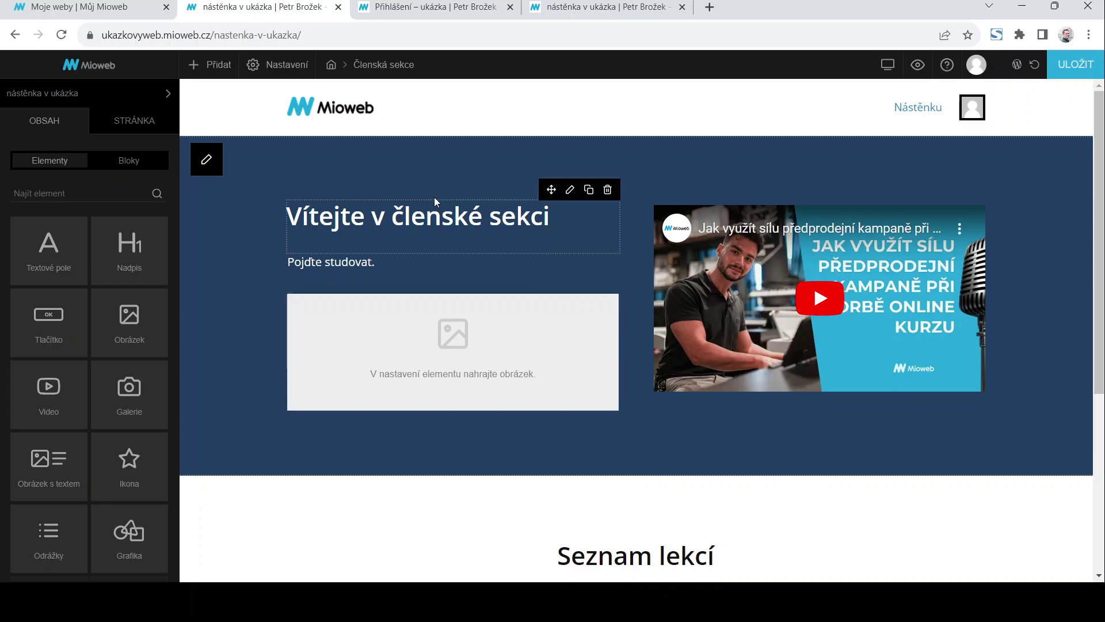
scroll(643, 229, down, 5)
scroll(636, 226, up, 5)
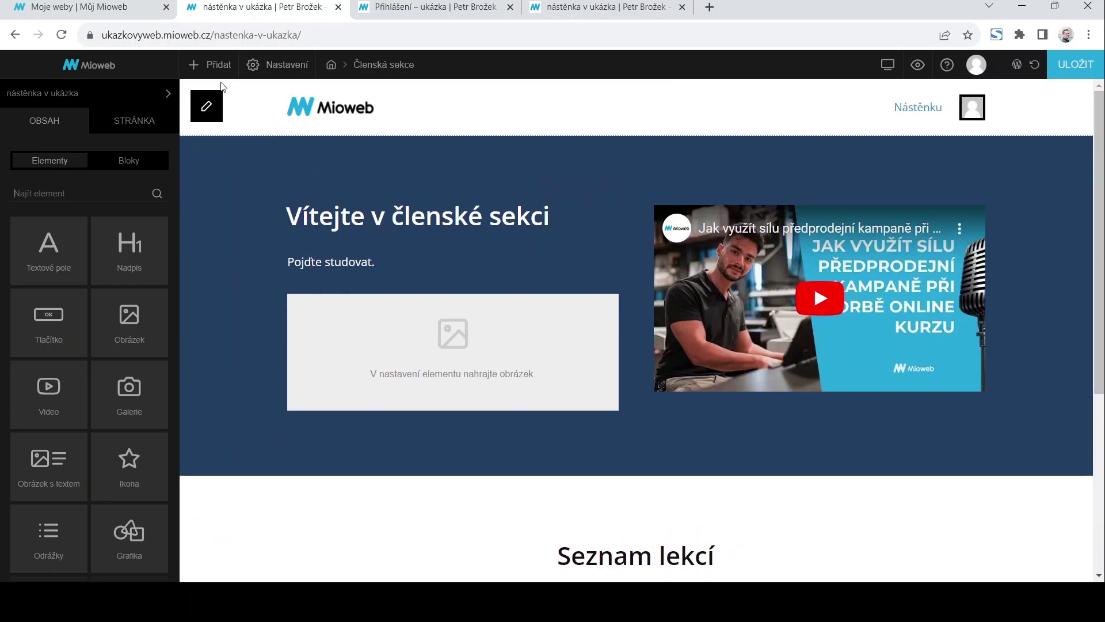
Start adding a new page and display the member templates (Členské)
click(204, 66)
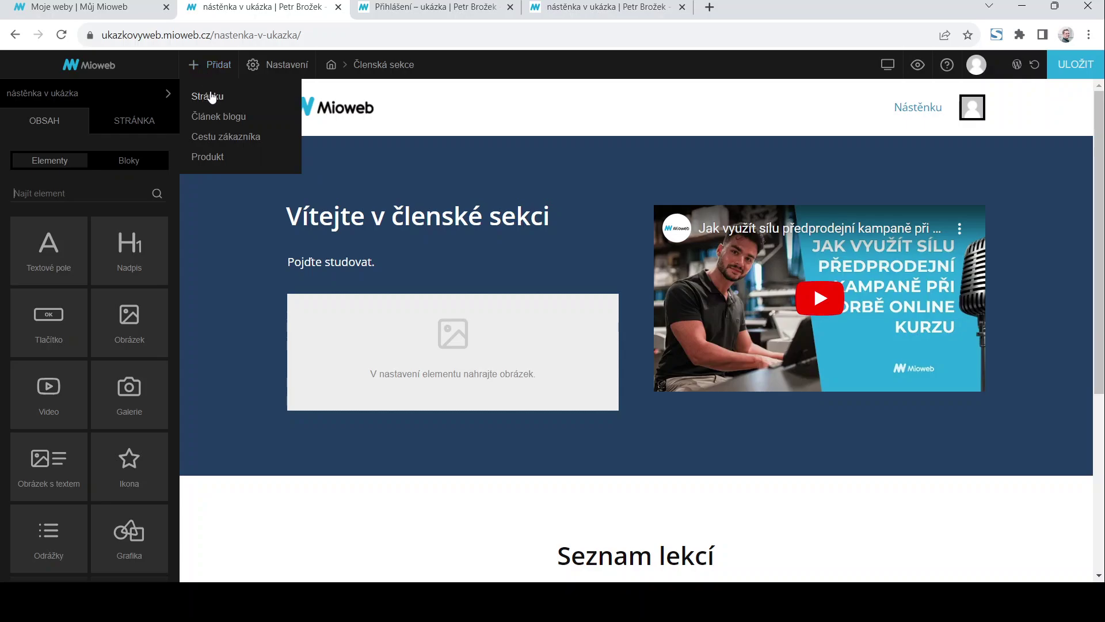
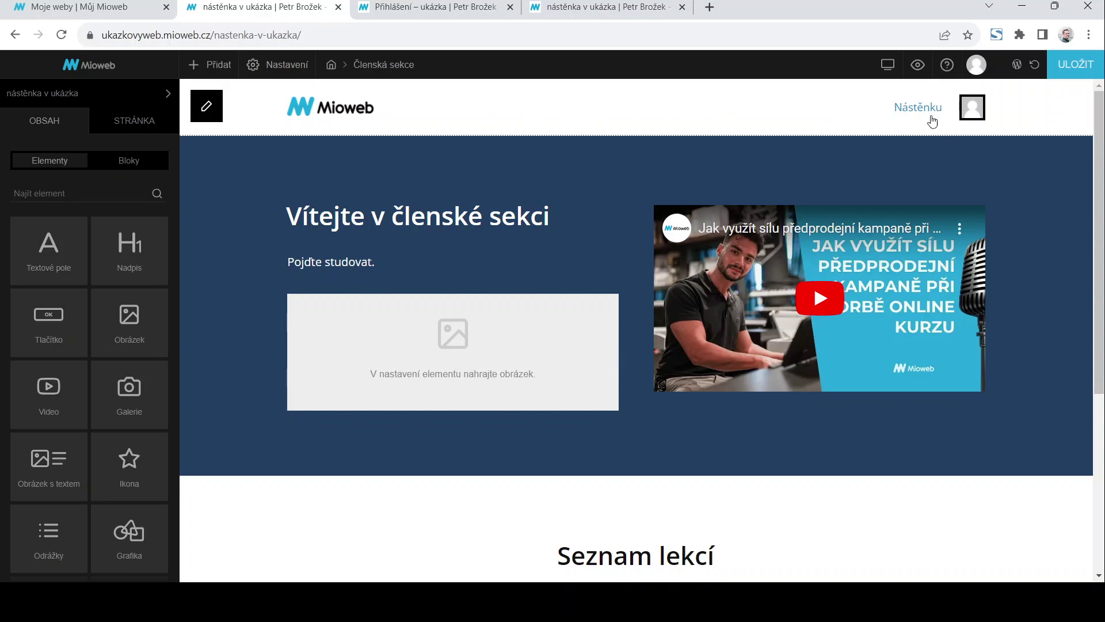
mouse_move(986, 114)
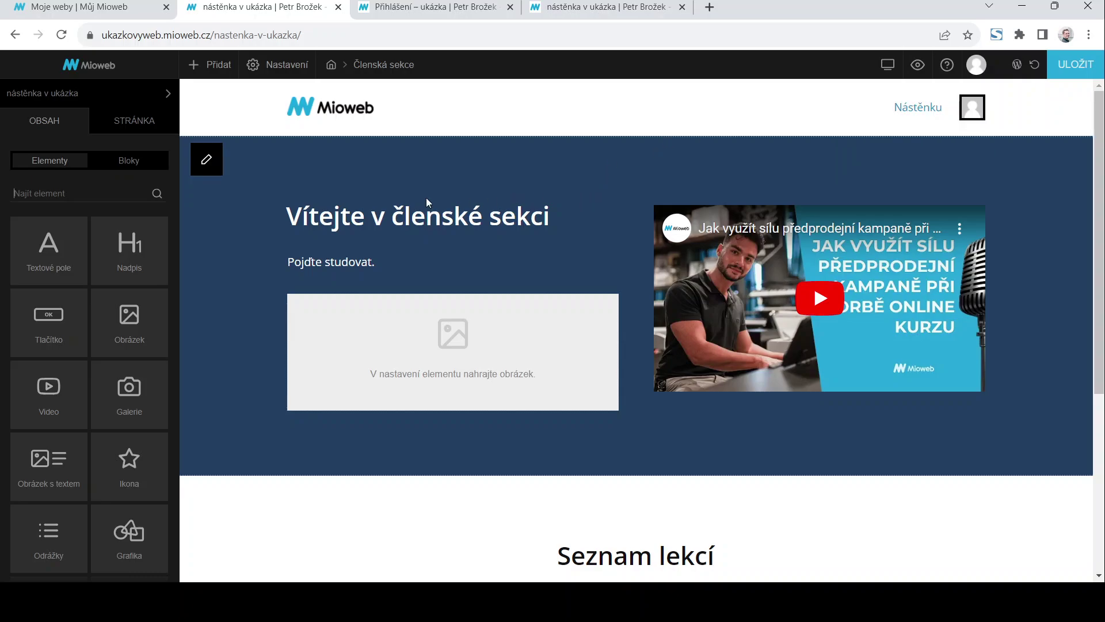
mouse_move(194, 81)
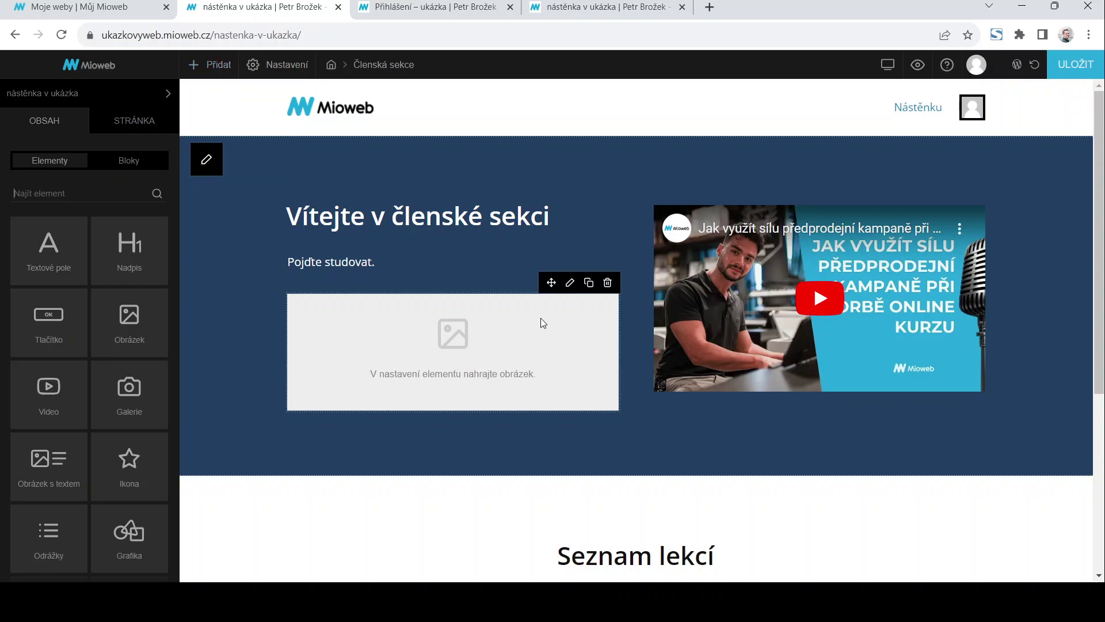
mouse_move(210, 65)
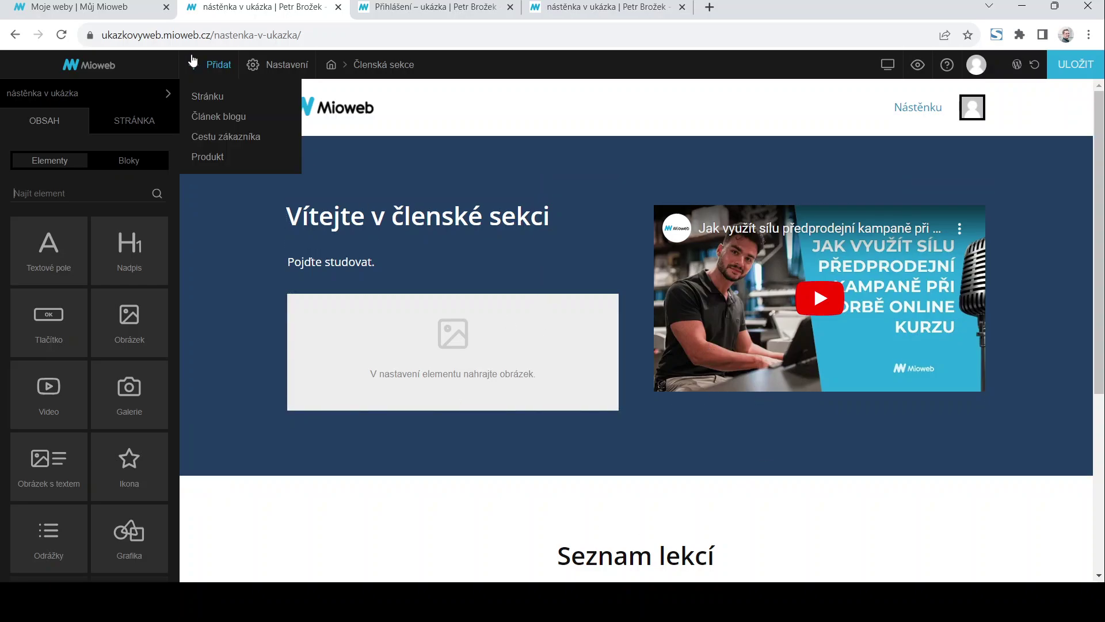
click(205, 92)
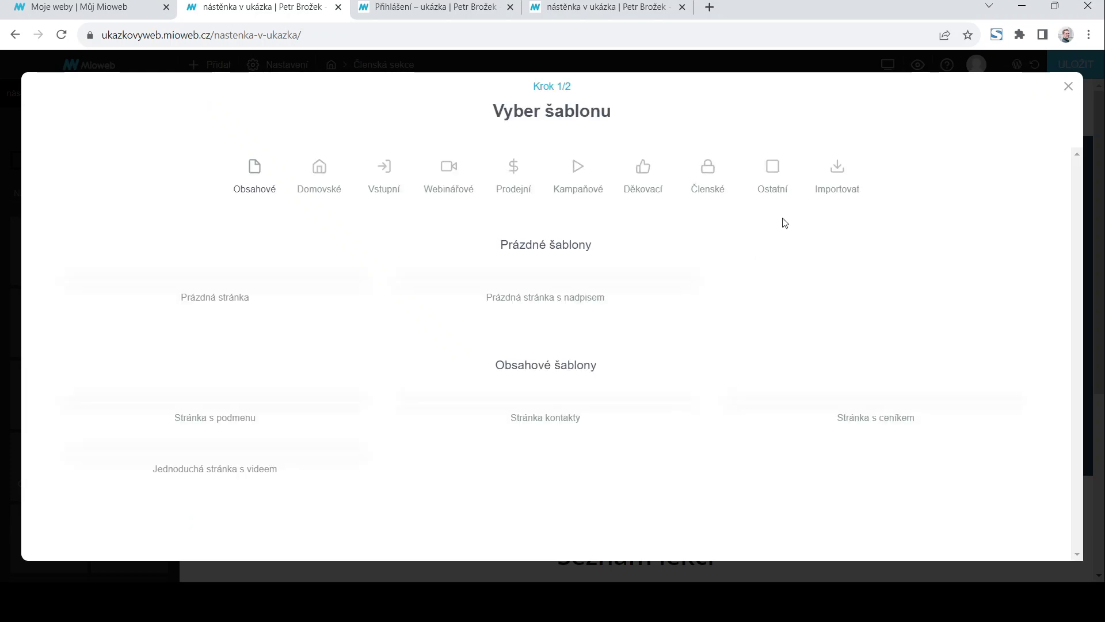
click(711, 168)
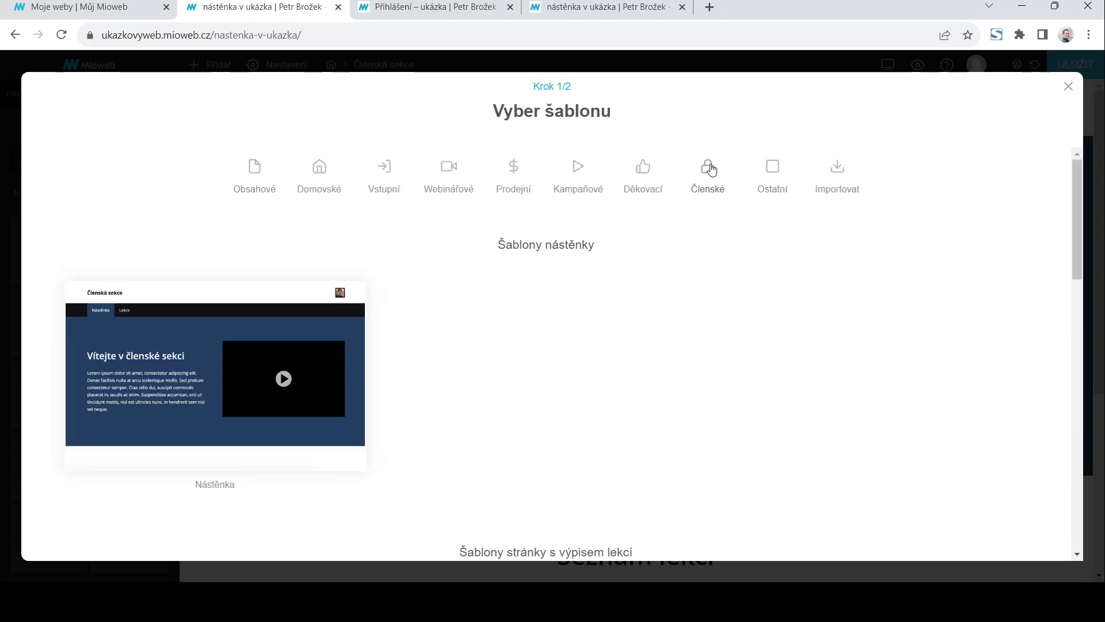
Create a page named "lekce 1 v ukázce" from the lesson content template "Stránka lekce", without a parent page
scroll(469, 277, down, 10)
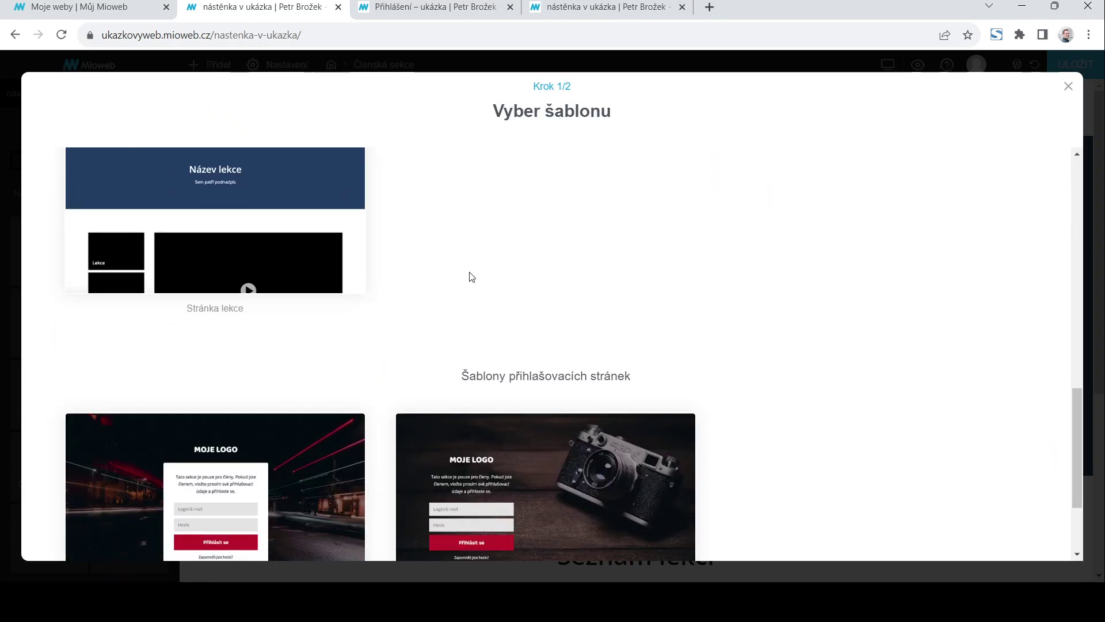
scroll(470, 277, up, 5)
scroll(469, 277, up, 2)
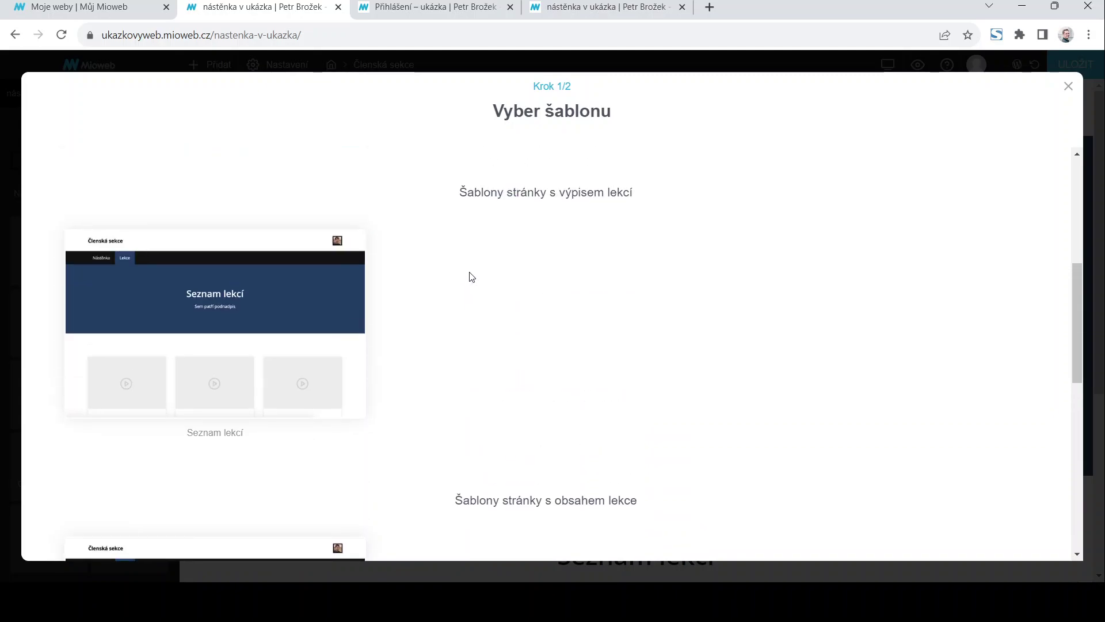
scroll(470, 277, down, 1)
scroll(471, 277, down, 5)
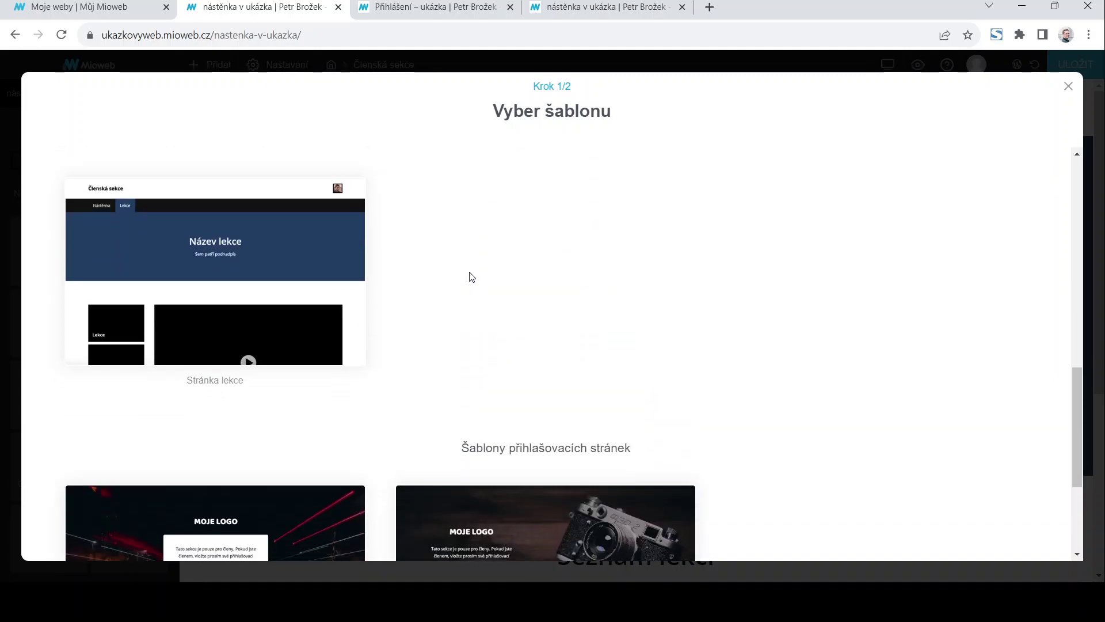
scroll(471, 277, up, 2)
mouse_move(305, 410)
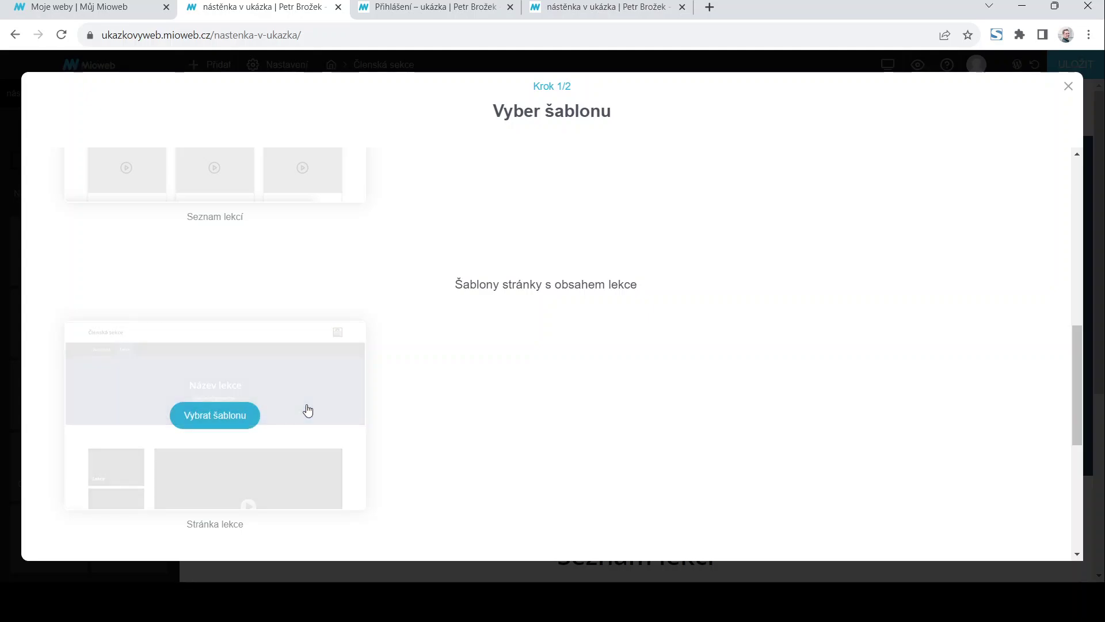
click(207, 426)
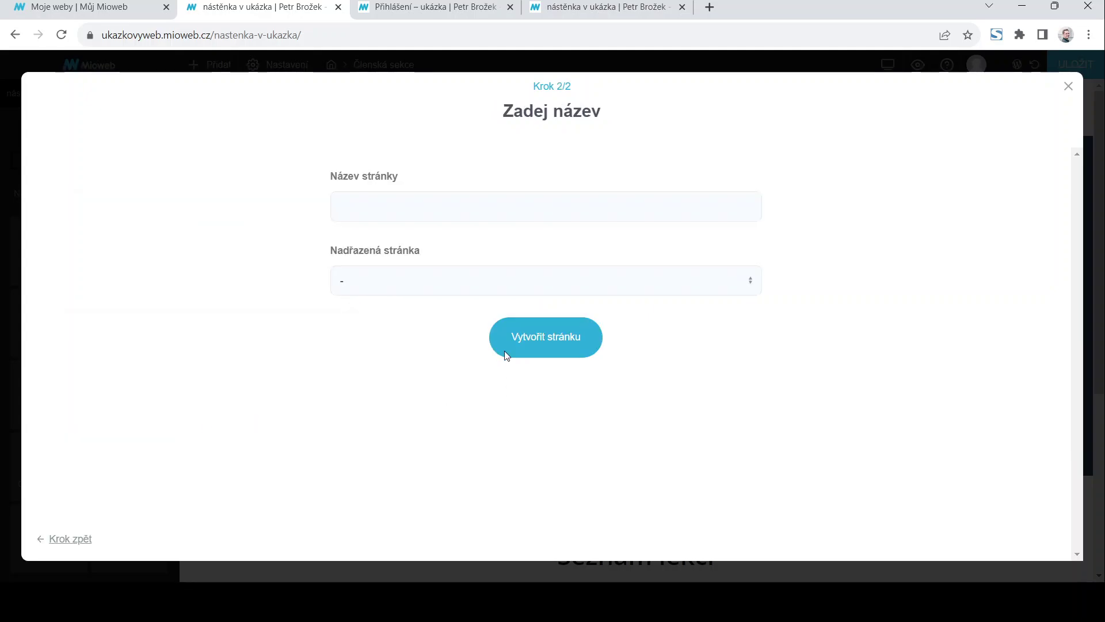
text(lekce 1 v ukázce)
click(540, 329)
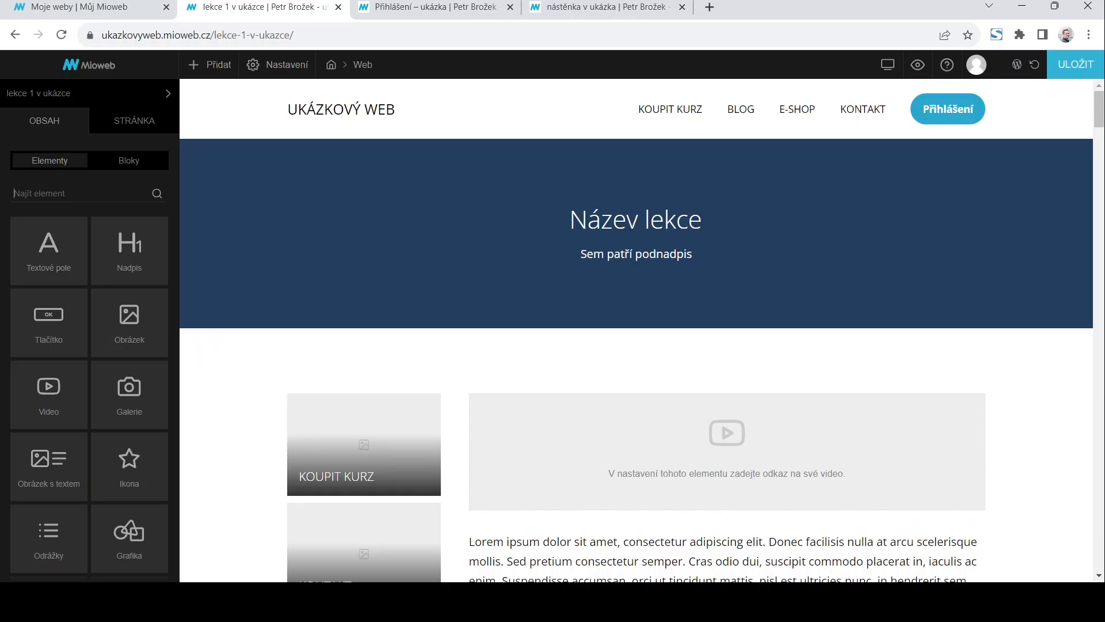
Examine the new lesson page, the settings of its lesson list element and the available member-section elements
scroll(755, 300, down, 6)
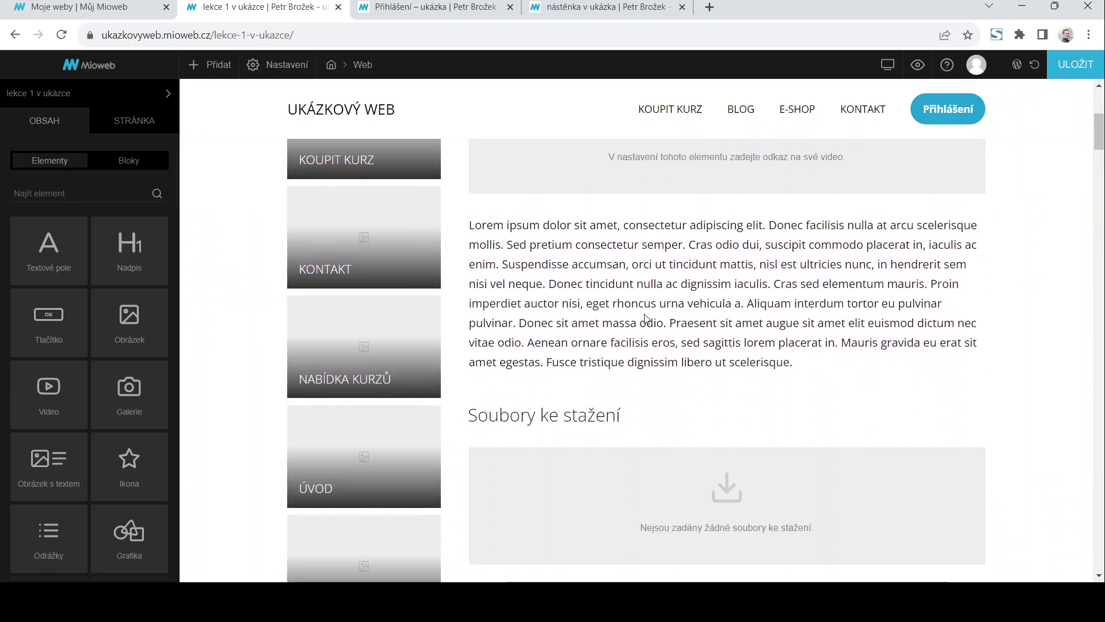
scroll(623, 338, up, 5)
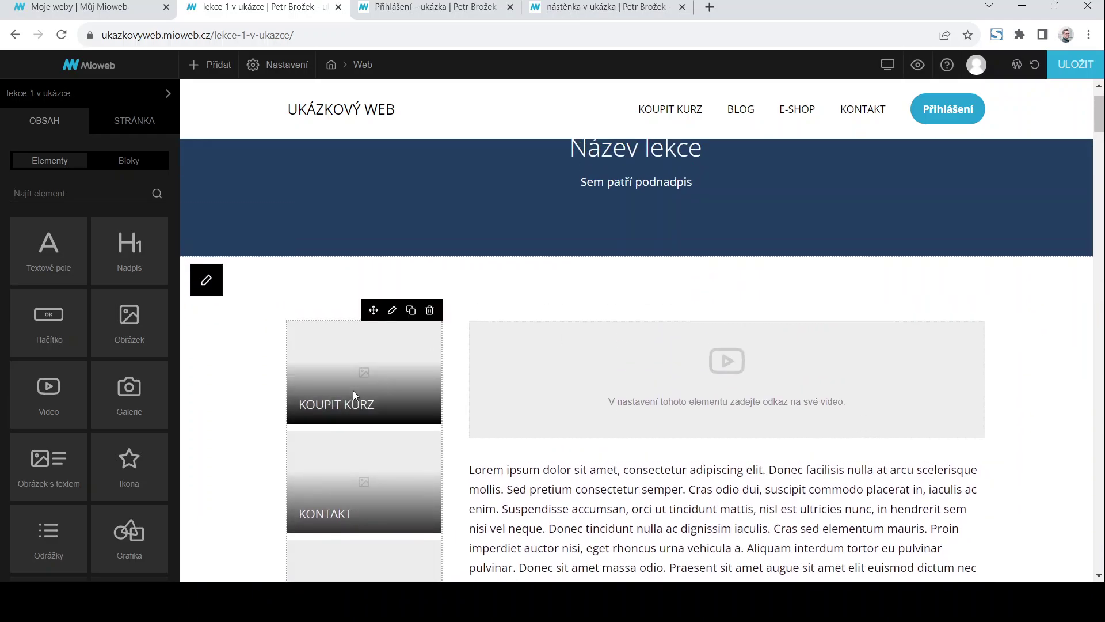
click(391, 312)
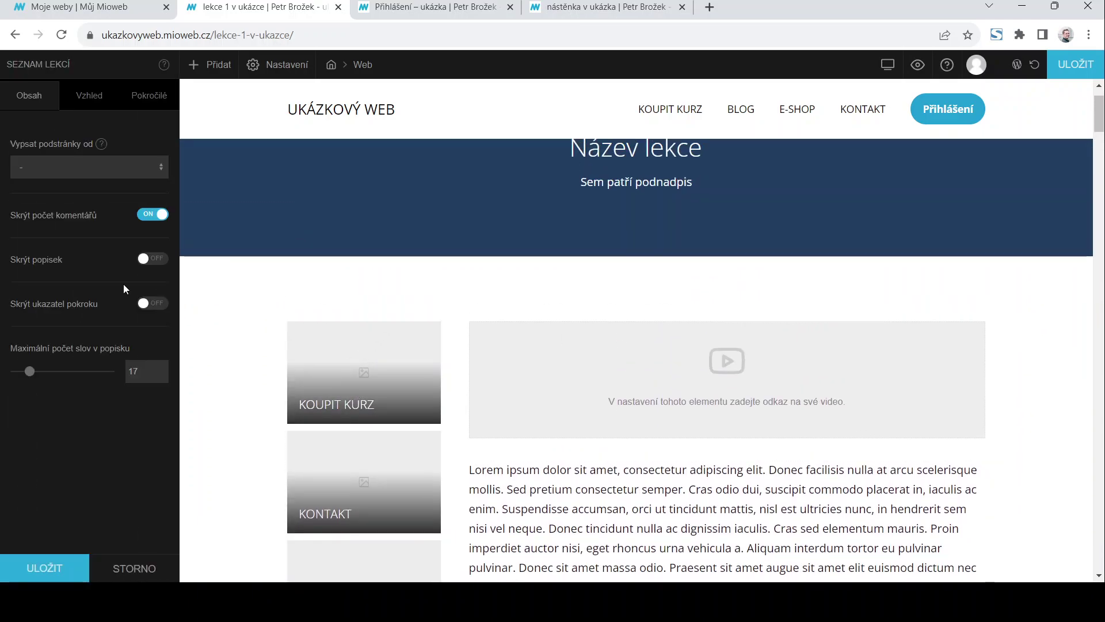
click(156, 568)
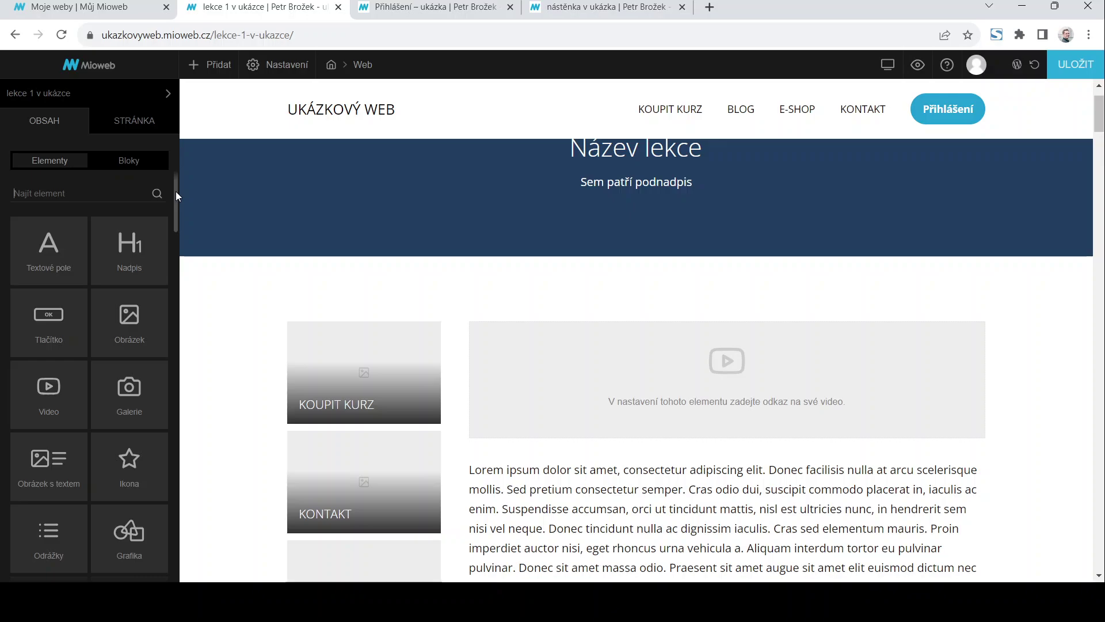
drag(175, 192, 170, 548)
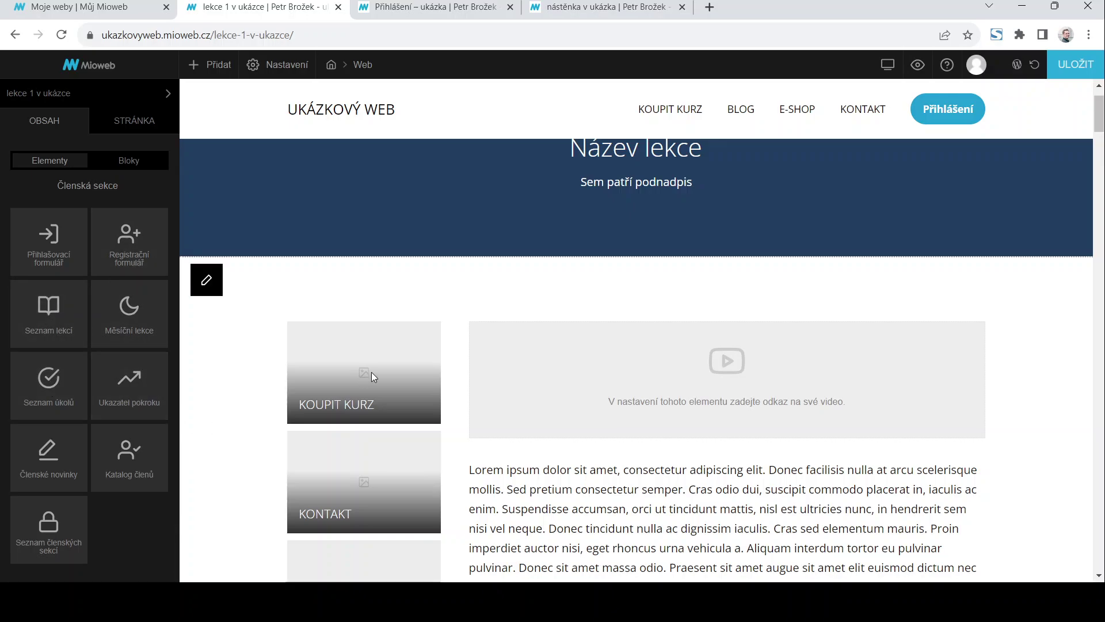
Set the lesson list element to list the subpages of "nástěnka v ukázka" and save the element
mouse_move(375, 374)
click(393, 311)
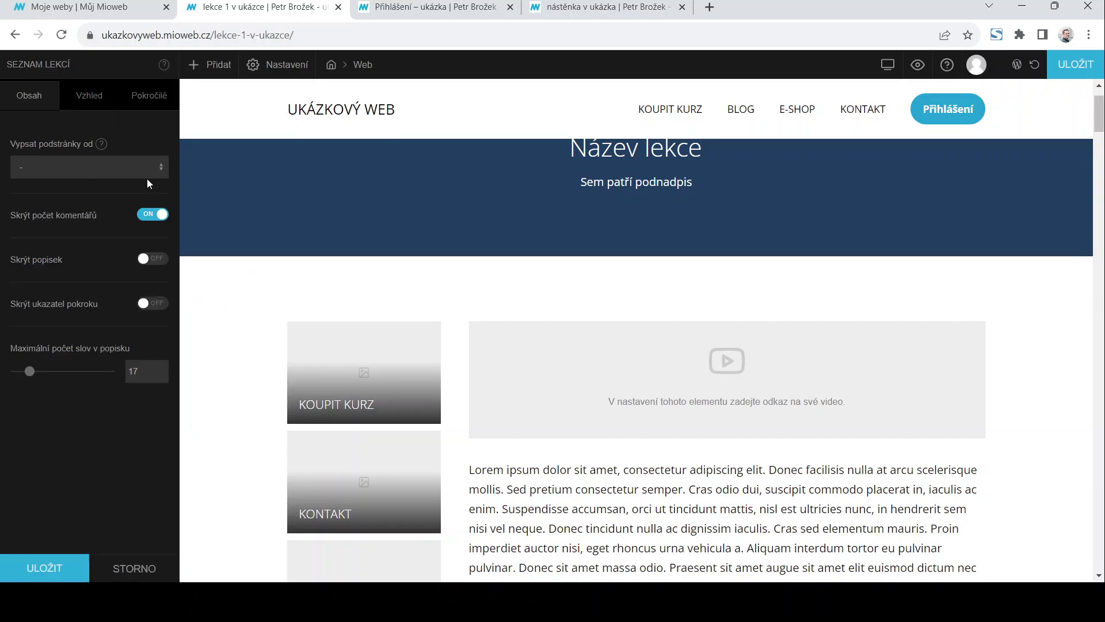
click(156, 169)
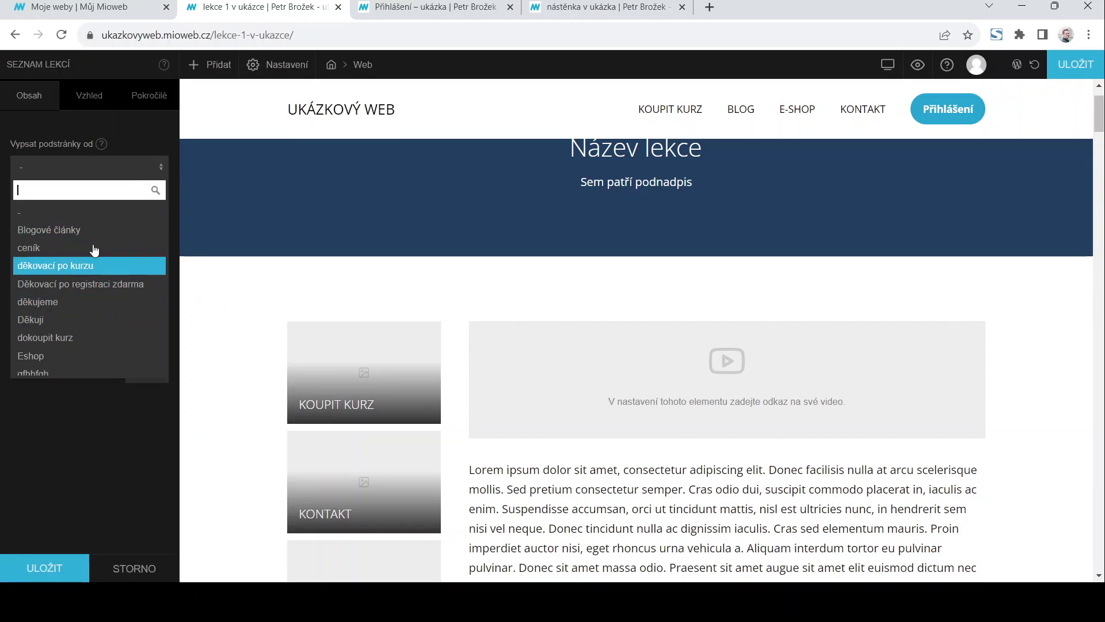
scroll(98, 285, down, 3)
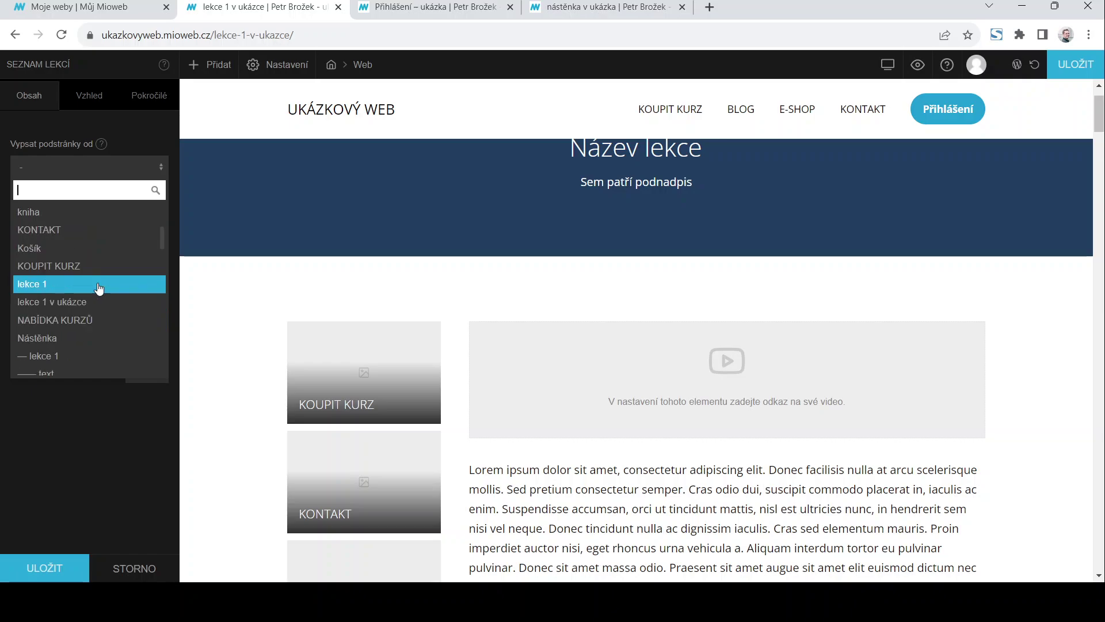
scroll(99, 288, down, 2)
scroll(99, 289, down, 4)
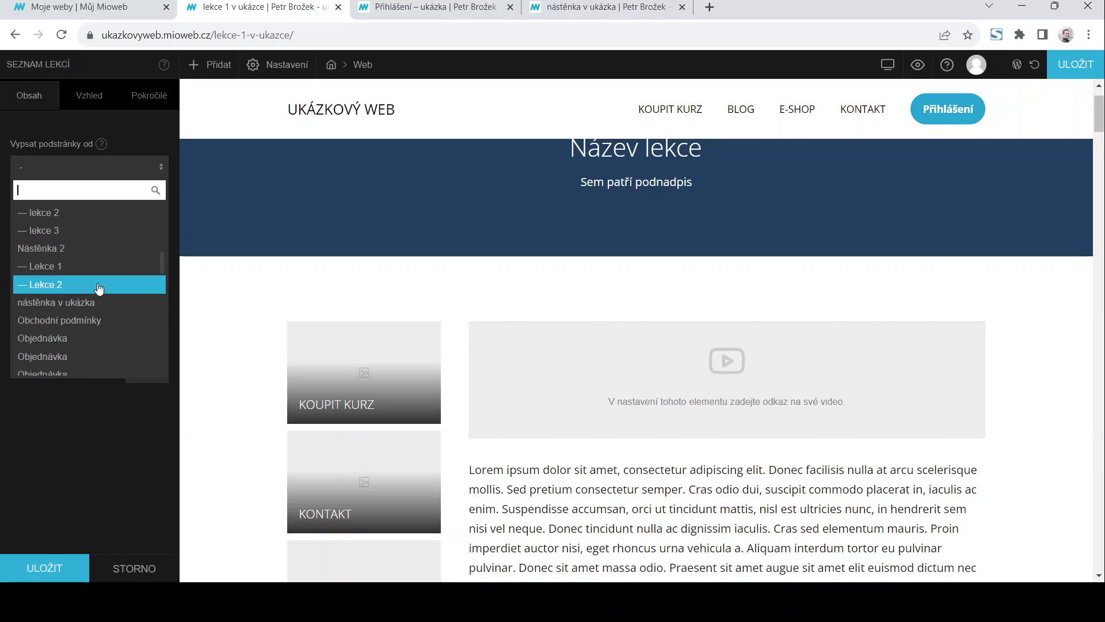
scroll(99, 290, up, 2)
click(97, 302)
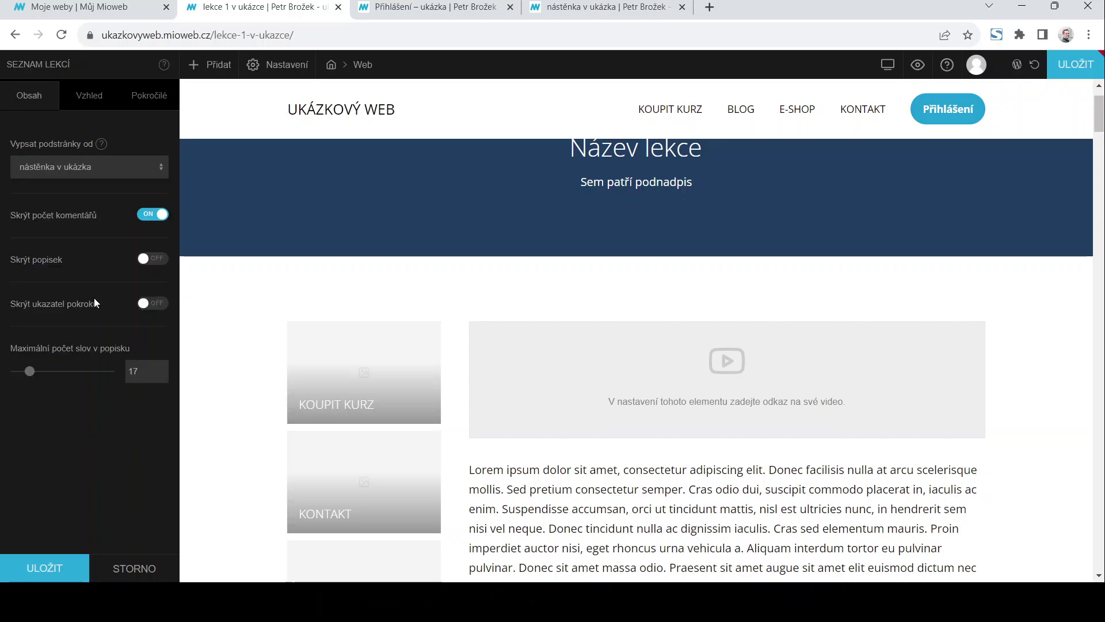
click(66, 575)
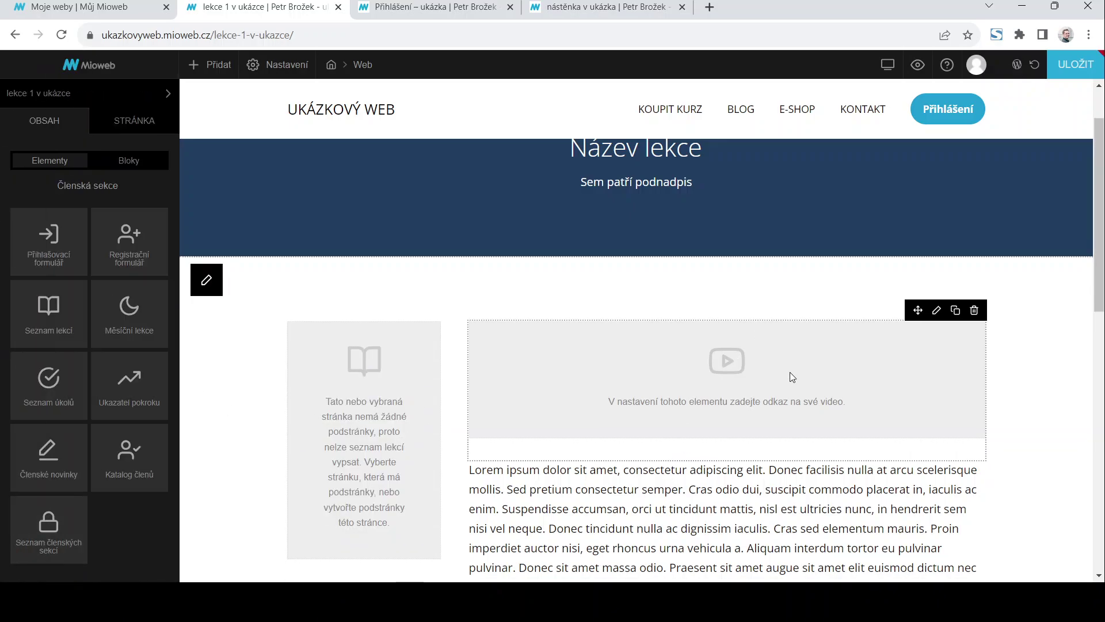
Change the lesson page's main heading from the placeholder to "lekce 1"
scroll(793, 377, down, 6)
scroll(793, 377, up, 7)
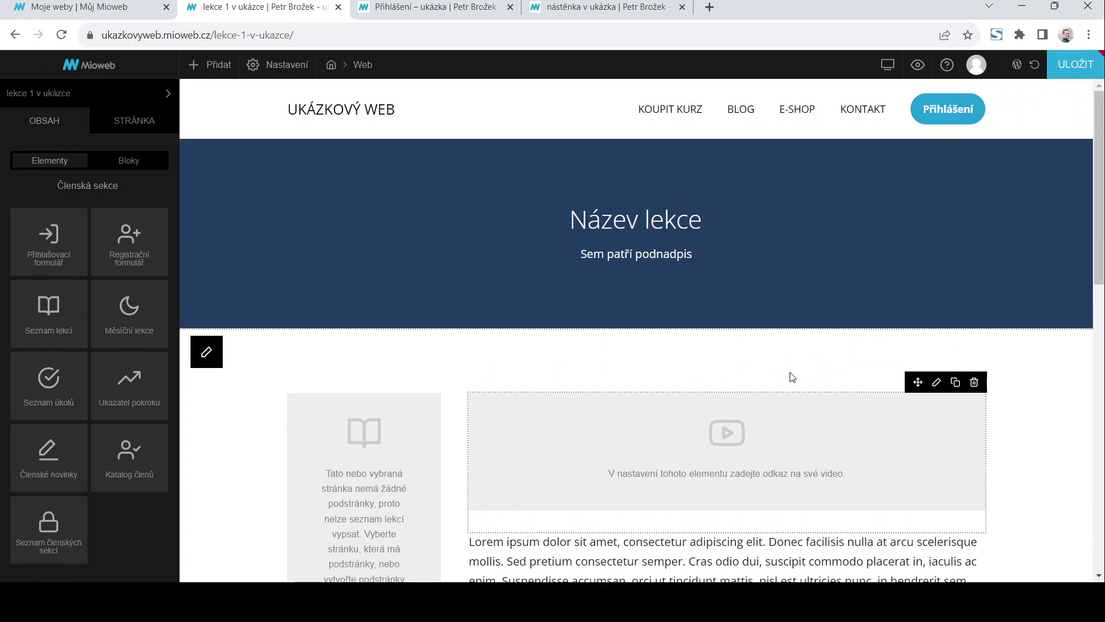
double_click(643, 225)
key(BackSpace)
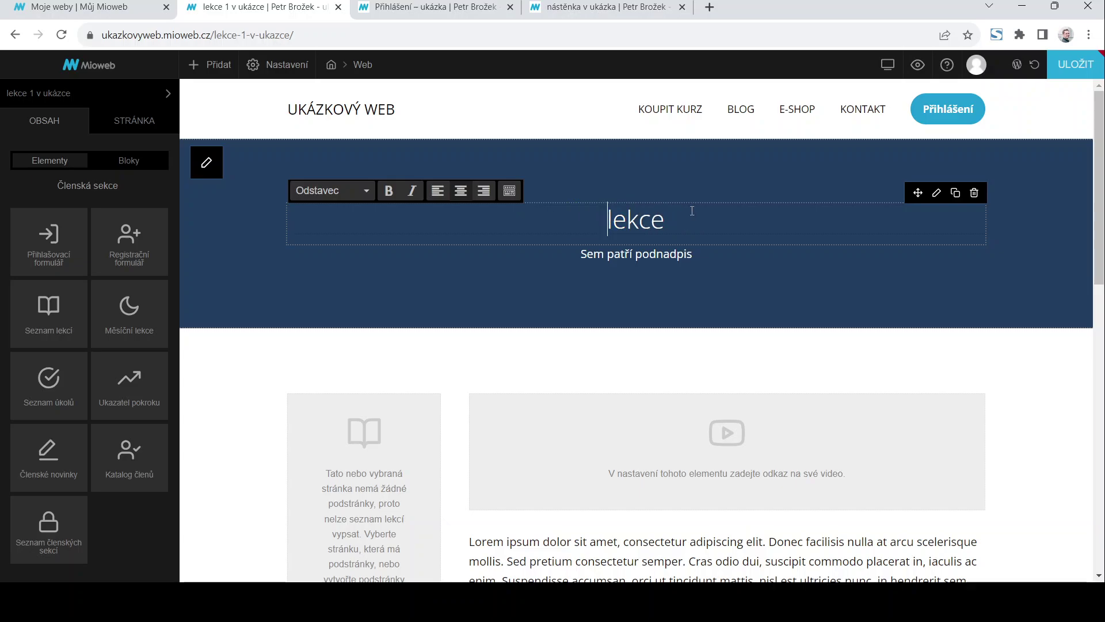
text(1)
click(672, 255)
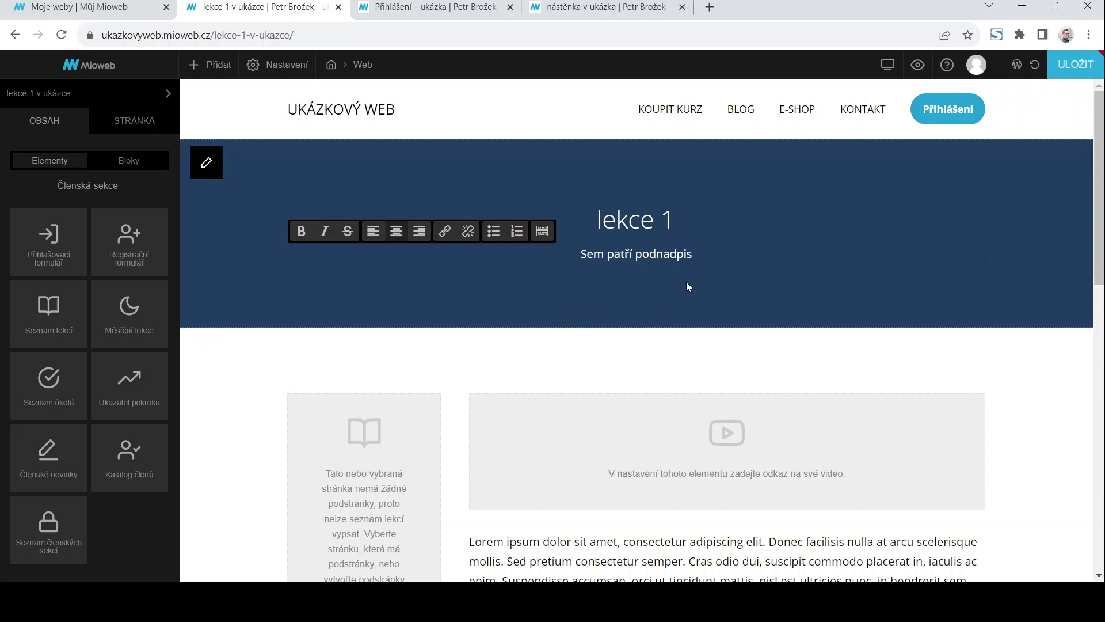
scroll(768, 261, down, 3)
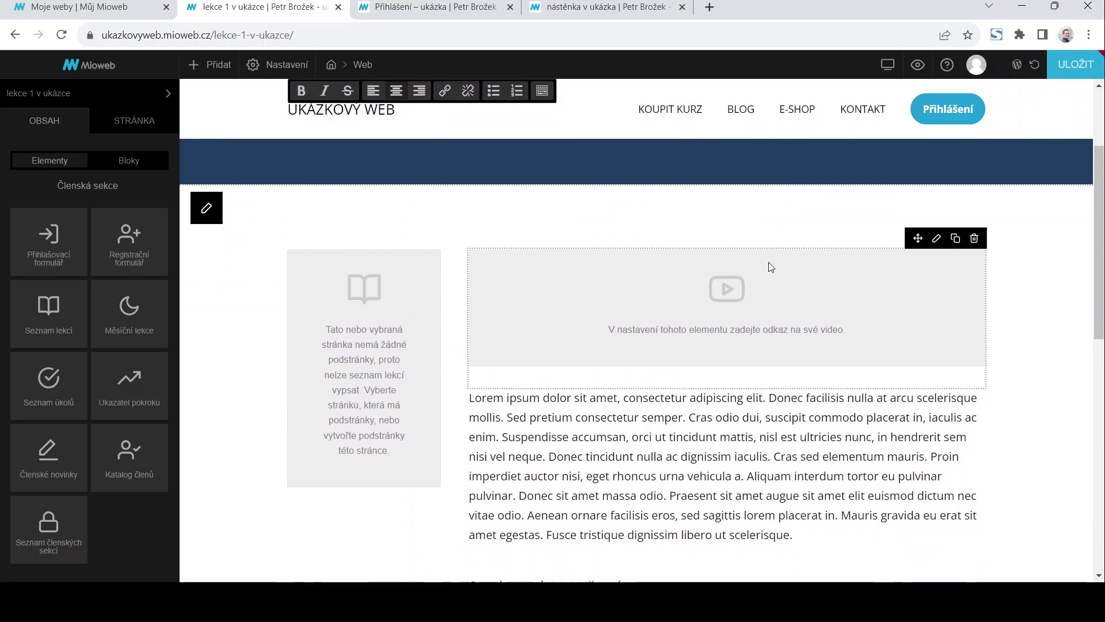
click(938, 239)
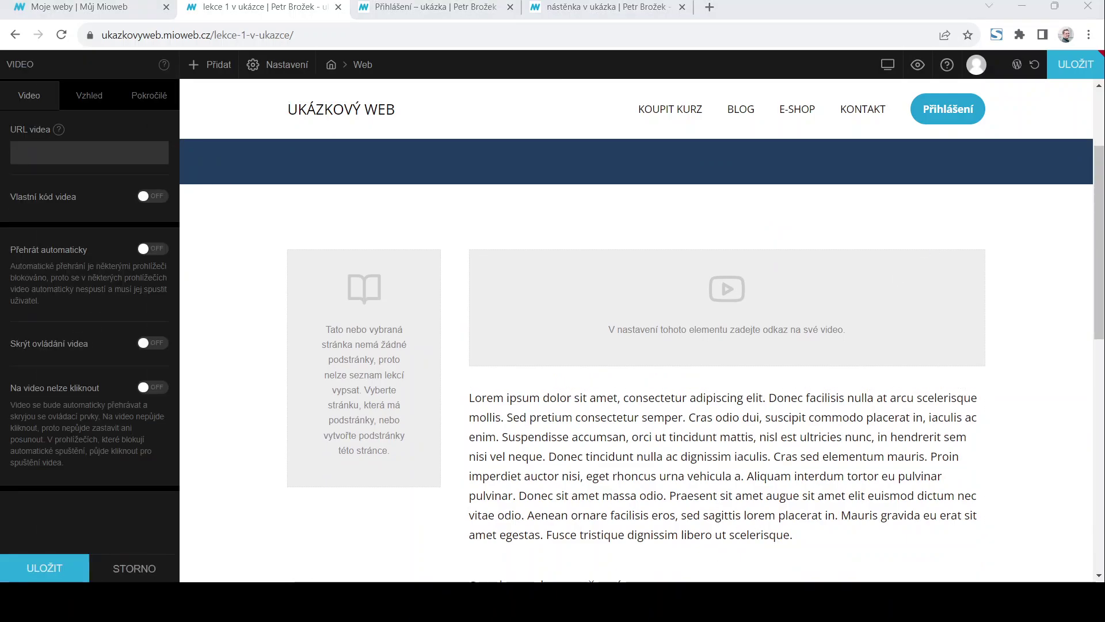
click(98, 149)
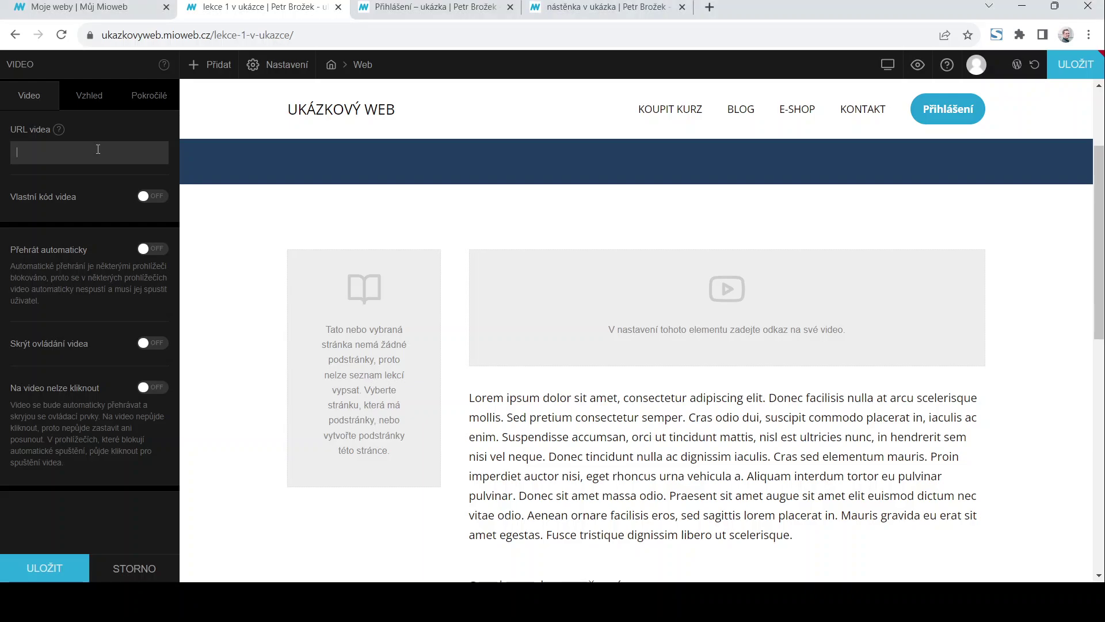
text(https://www.youtube.com/watch?v=vzvBAf-N-fA&t=259s)
click(50, 559)
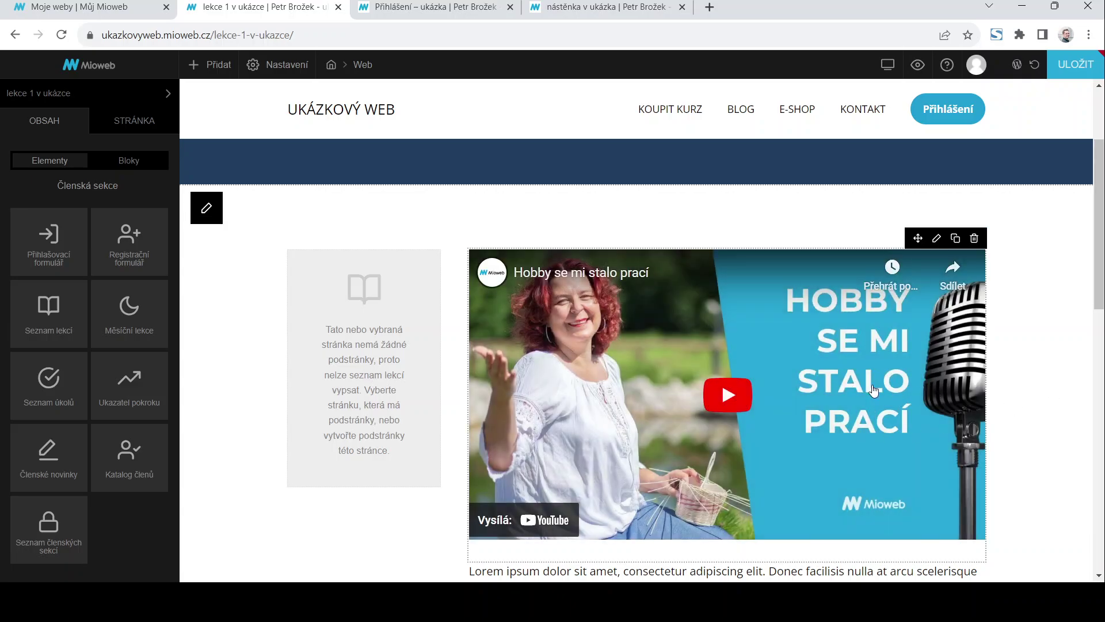
Review the lesson page's heading, embedded video and the description text beneath it
scroll(1041, 338, down, 2)
scroll(1041, 339, up, 5)
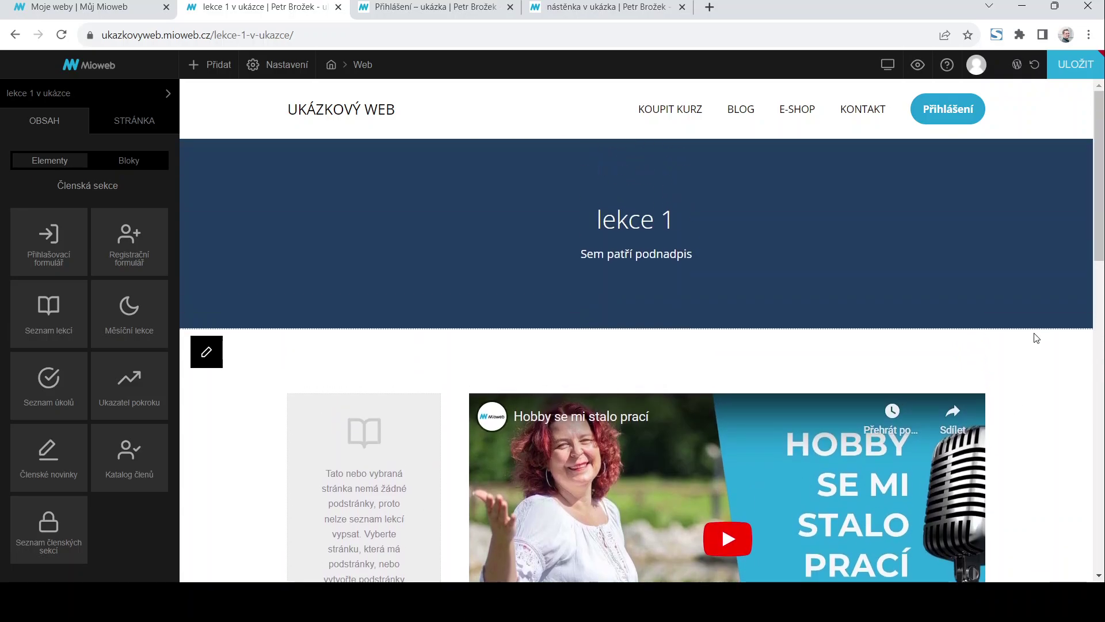
scroll(873, 499, down, 1)
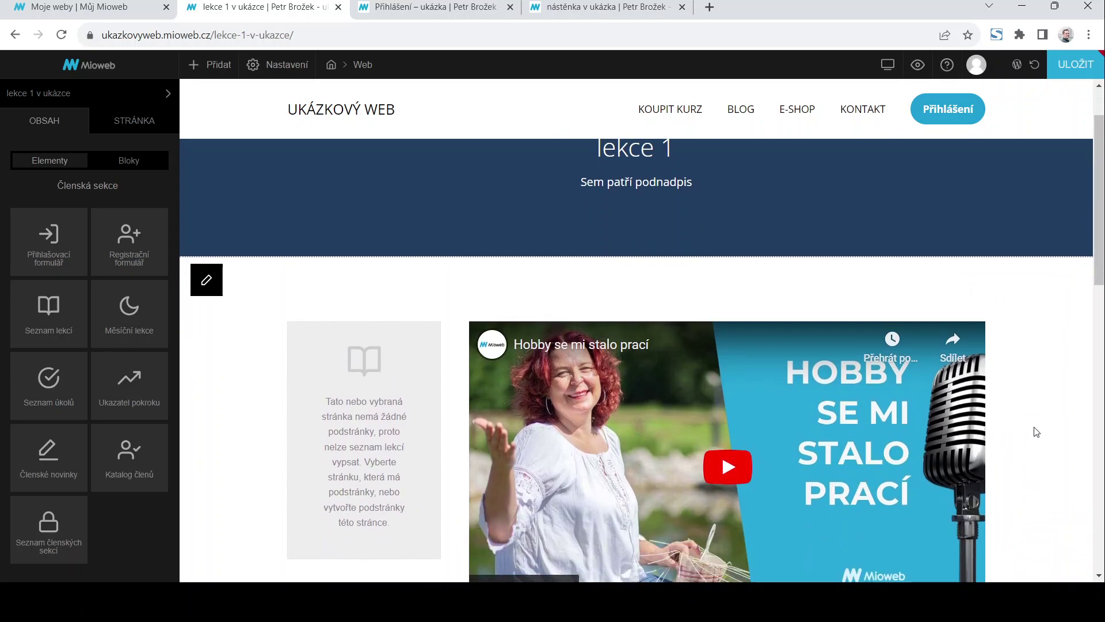
scroll(1036, 432, down, 2)
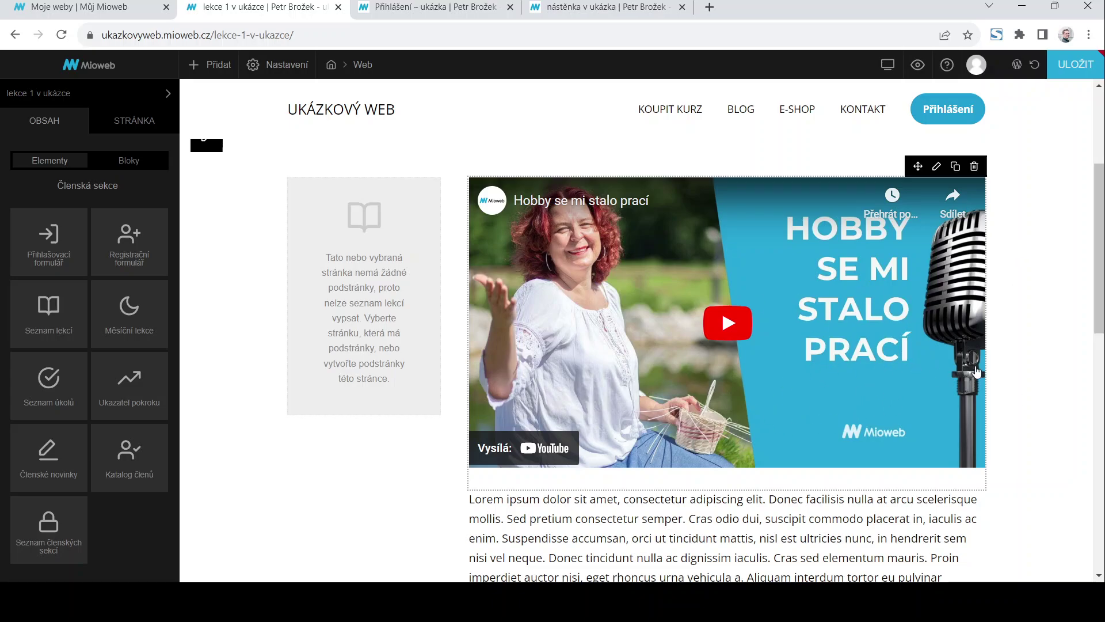
scroll(1032, 394, up, 2)
scroll(1033, 394, down, 6)
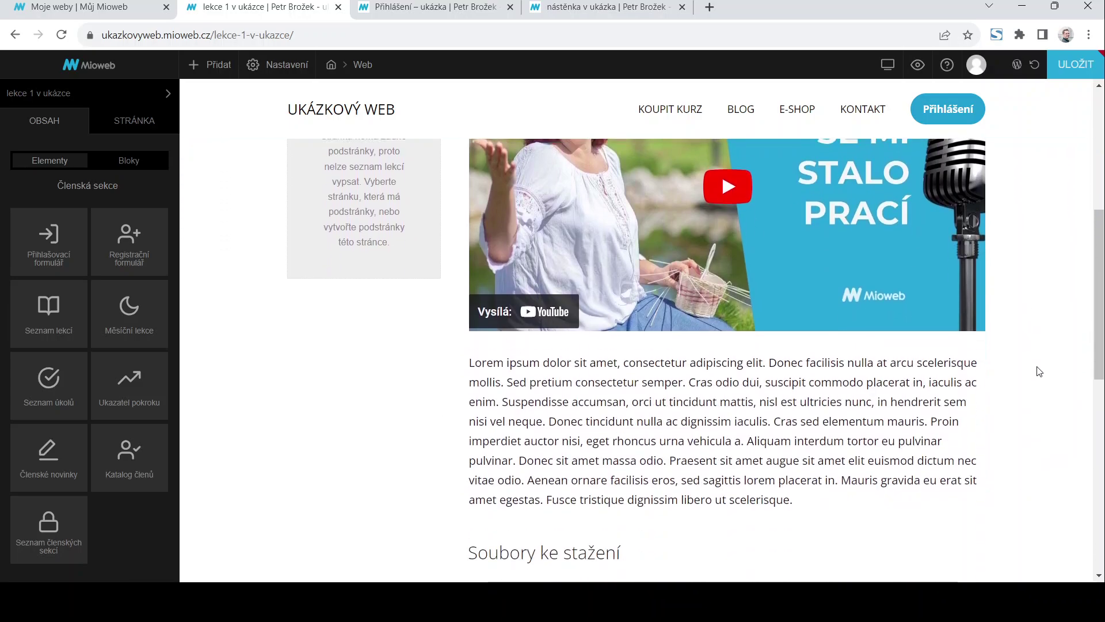
click(574, 397)
scroll(782, 462, down, 4)
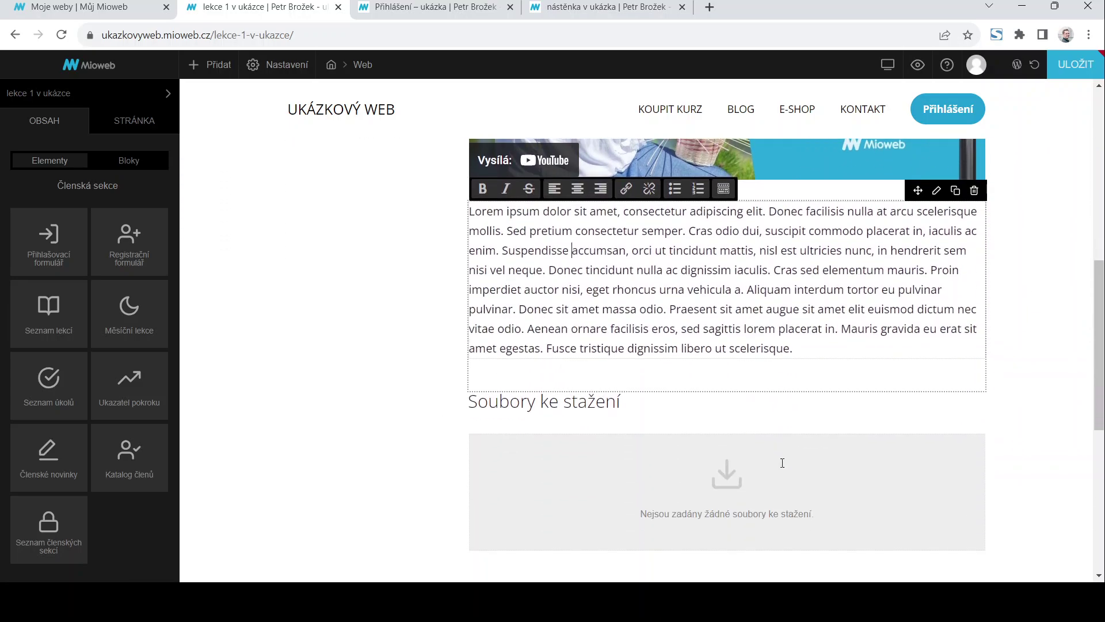
Add a file to the "Soubory ke stažení" download element and assign it cta-checklist.png from the media library
scroll(937, 468, down, 6)
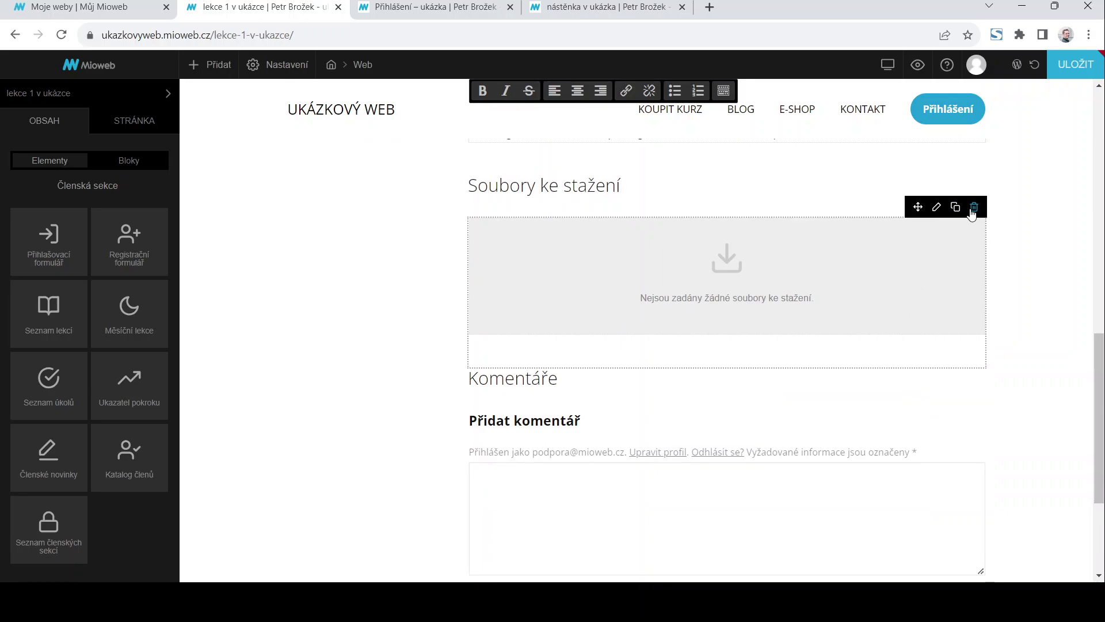
click(936, 207)
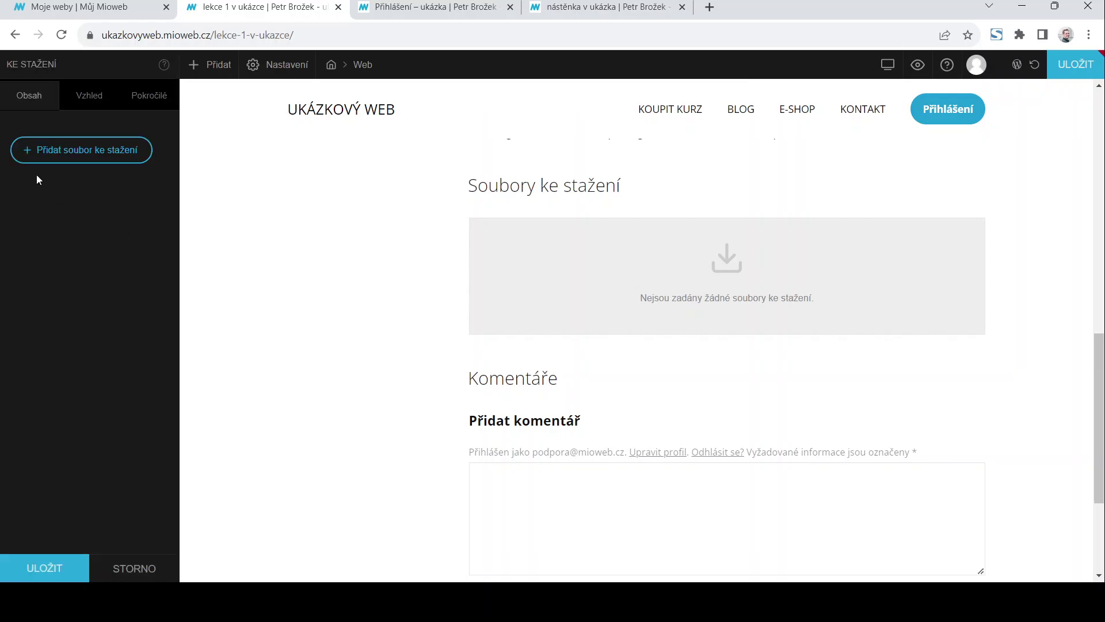
click(26, 151)
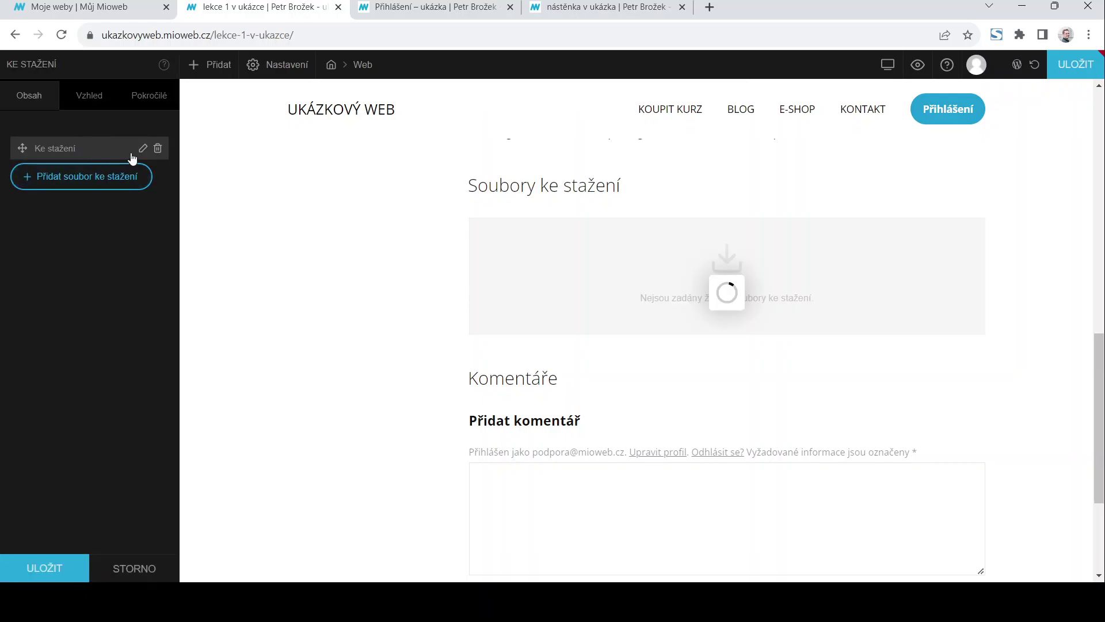
click(142, 151)
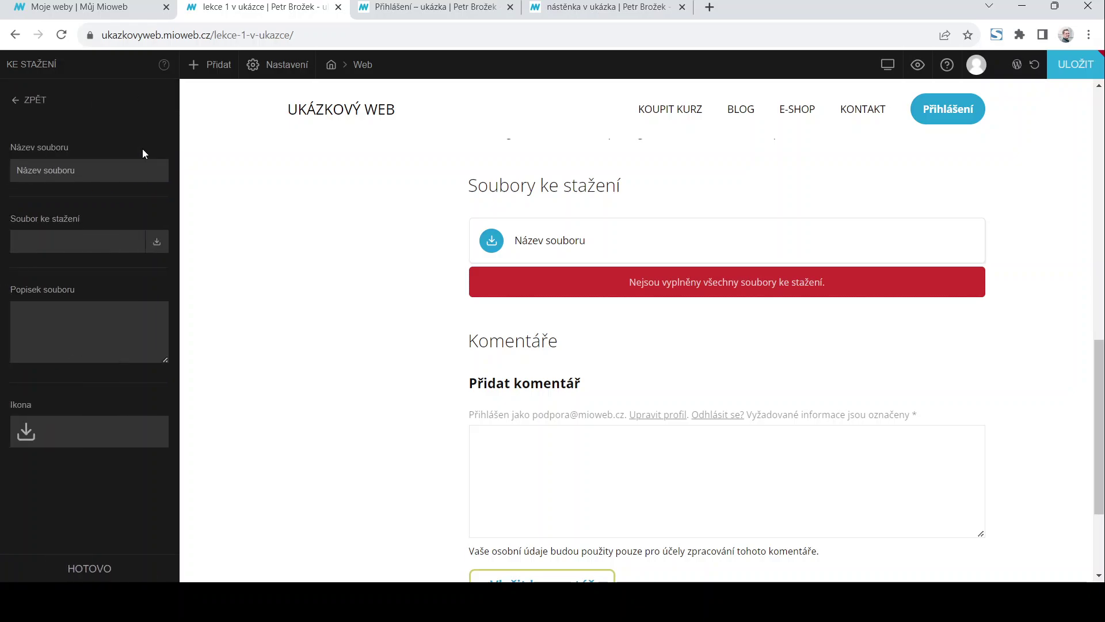
click(157, 241)
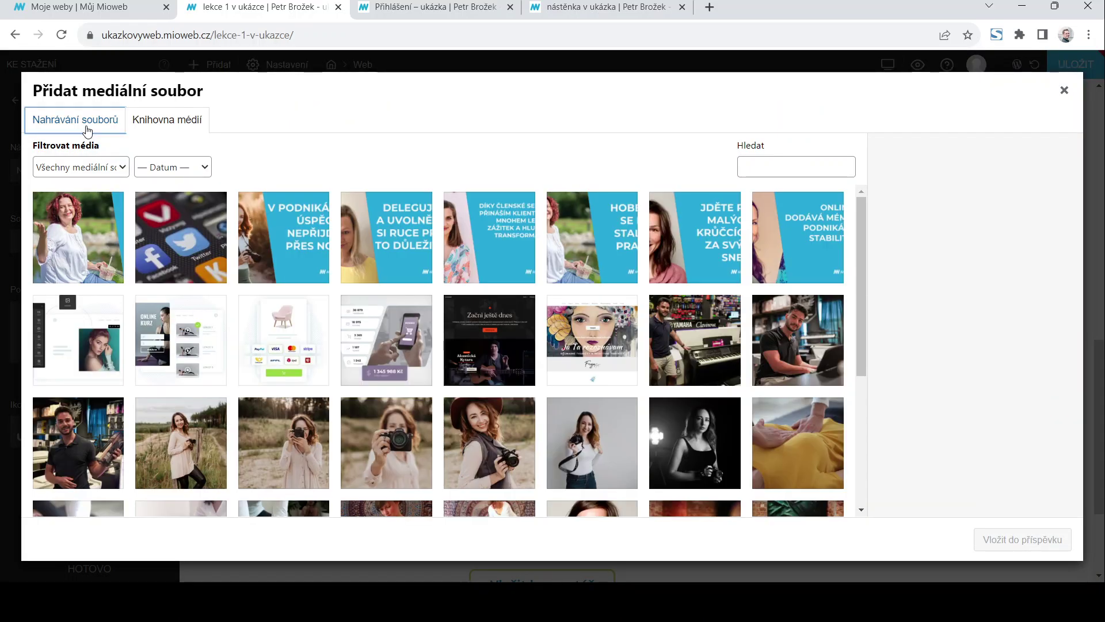
click(162, 121)
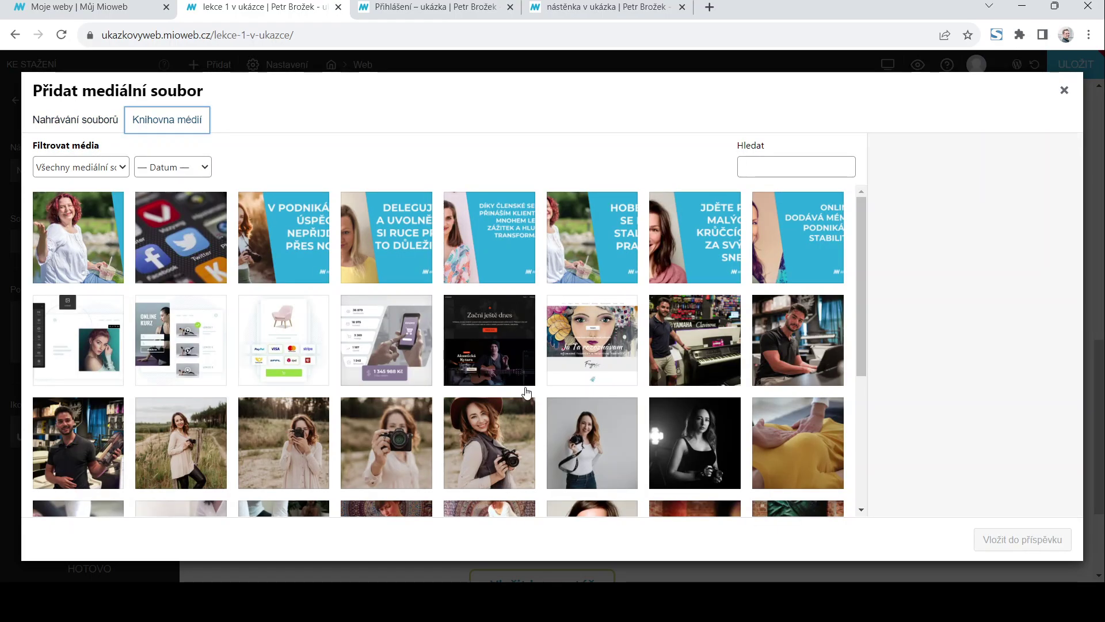
scroll(526, 393, down, 4)
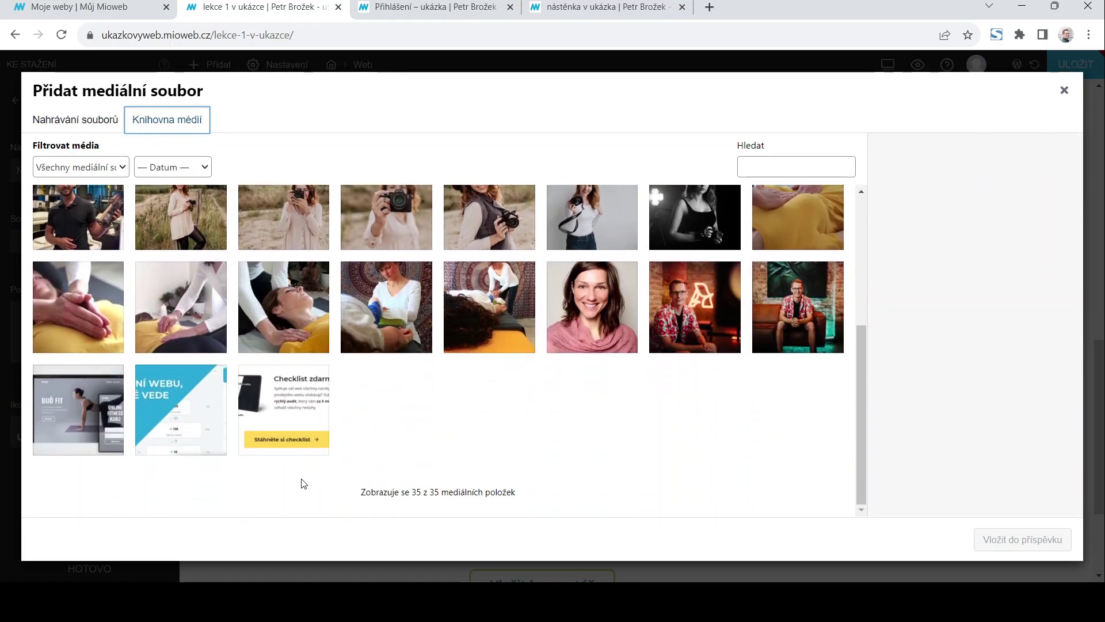
click(291, 400)
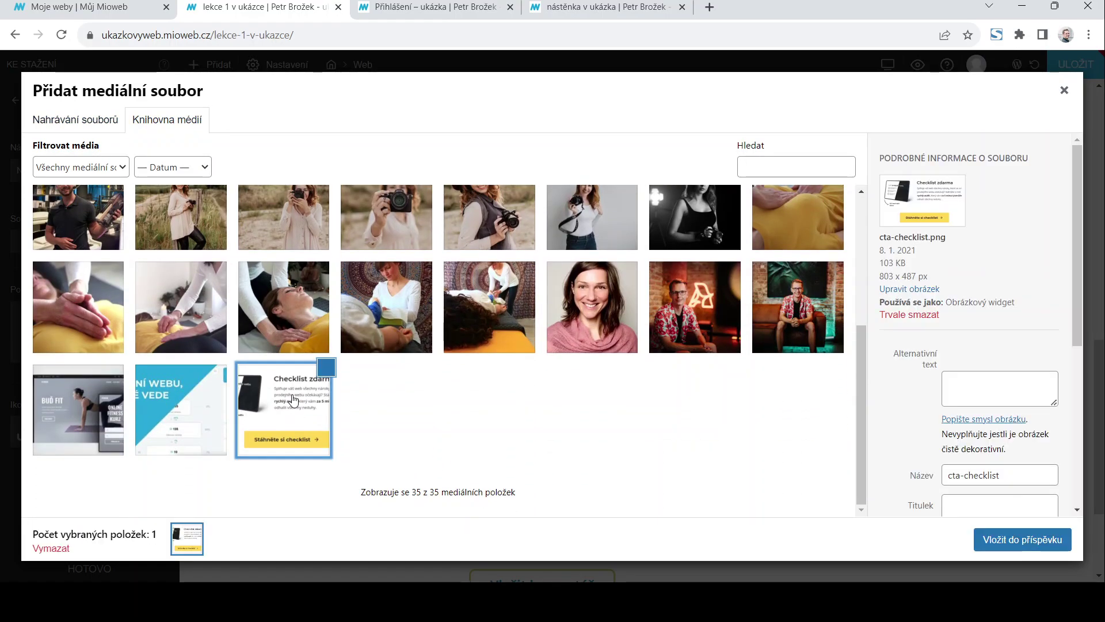
click(1013, 544)
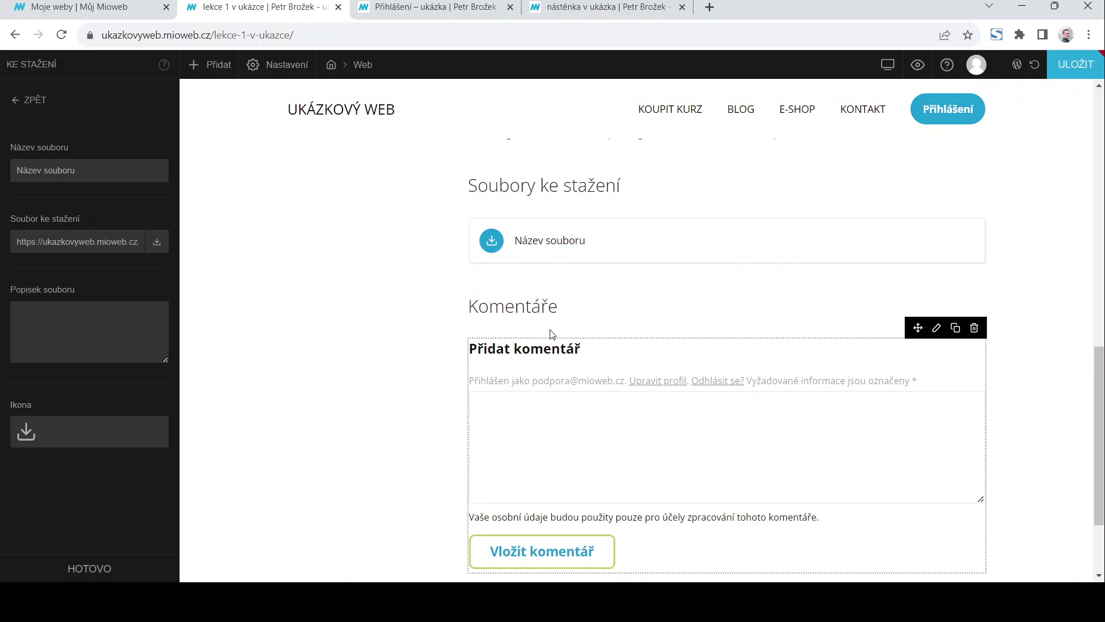
Try different column layouts for the lesson content block, then return to a narrow left column beside a wide right one
scroll(633, 391, down, 2)
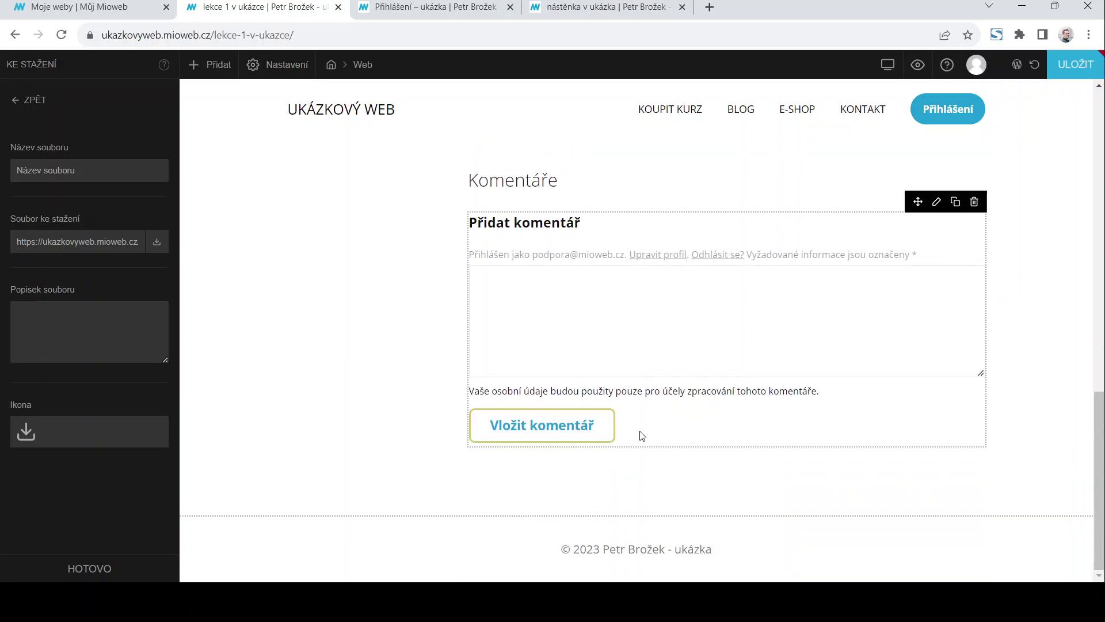
scroll(730, 426, up, 1)
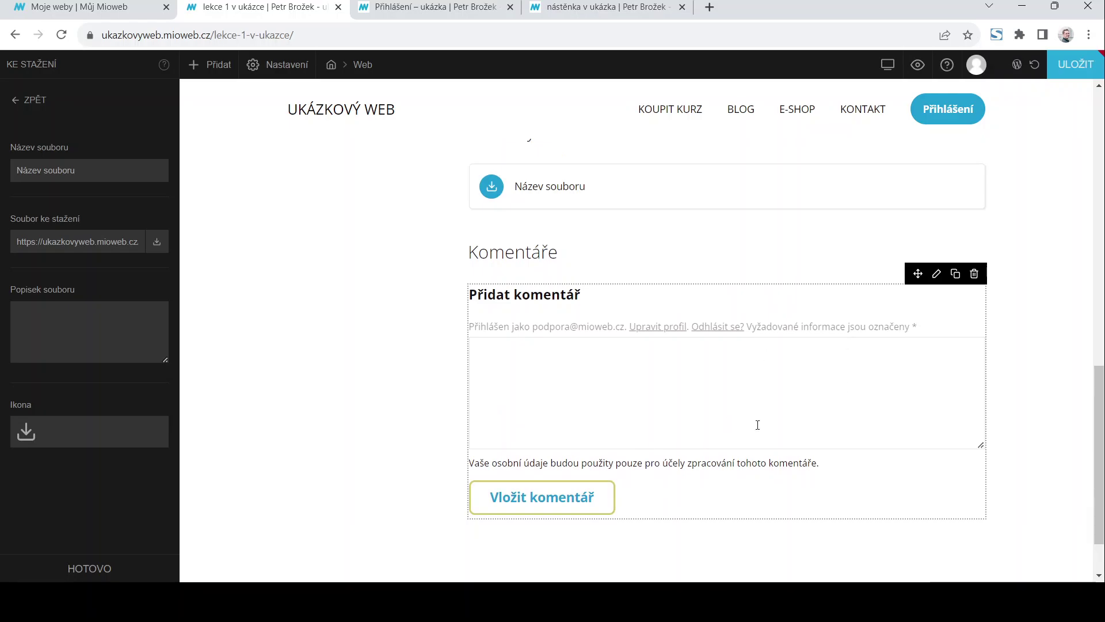
scroll(757, 425, up, 5)
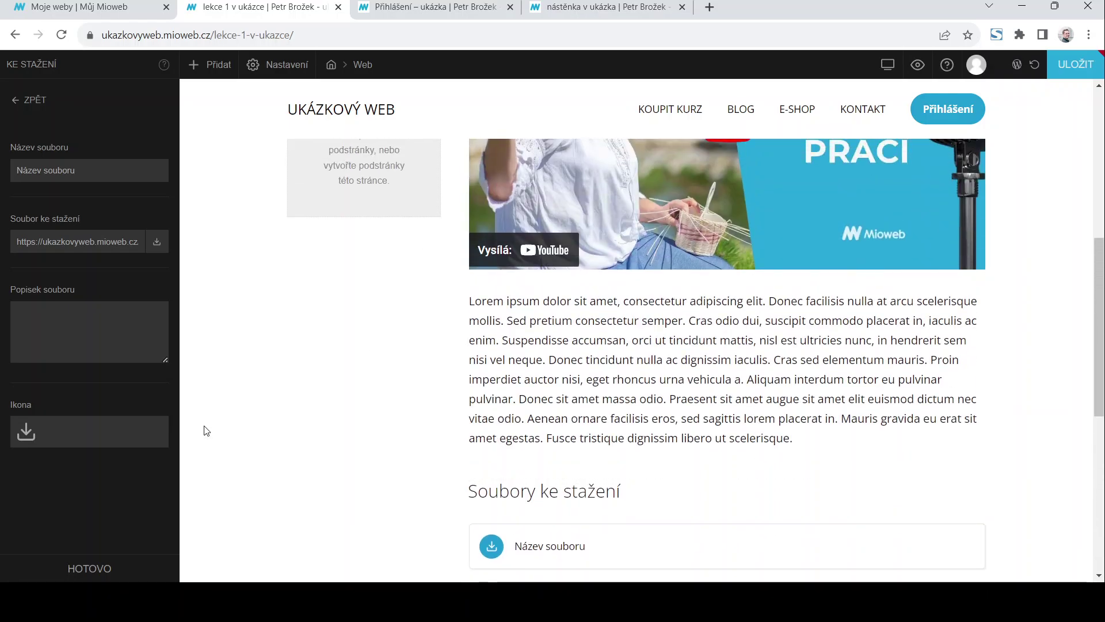
scroll(411, 360, up, 5)
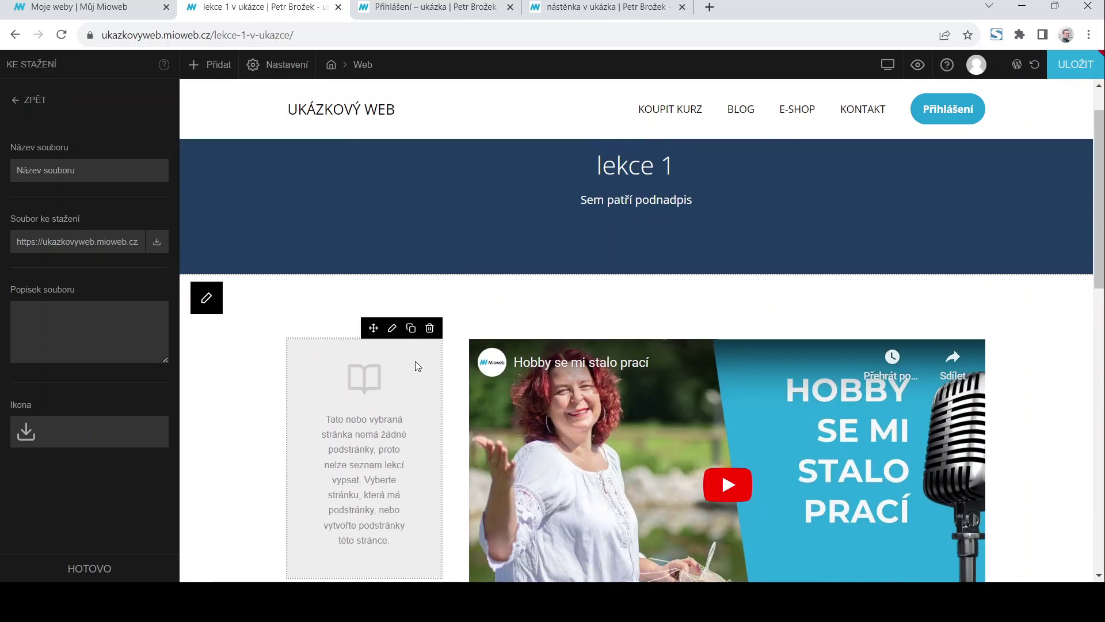
mouse_move(197, 301)
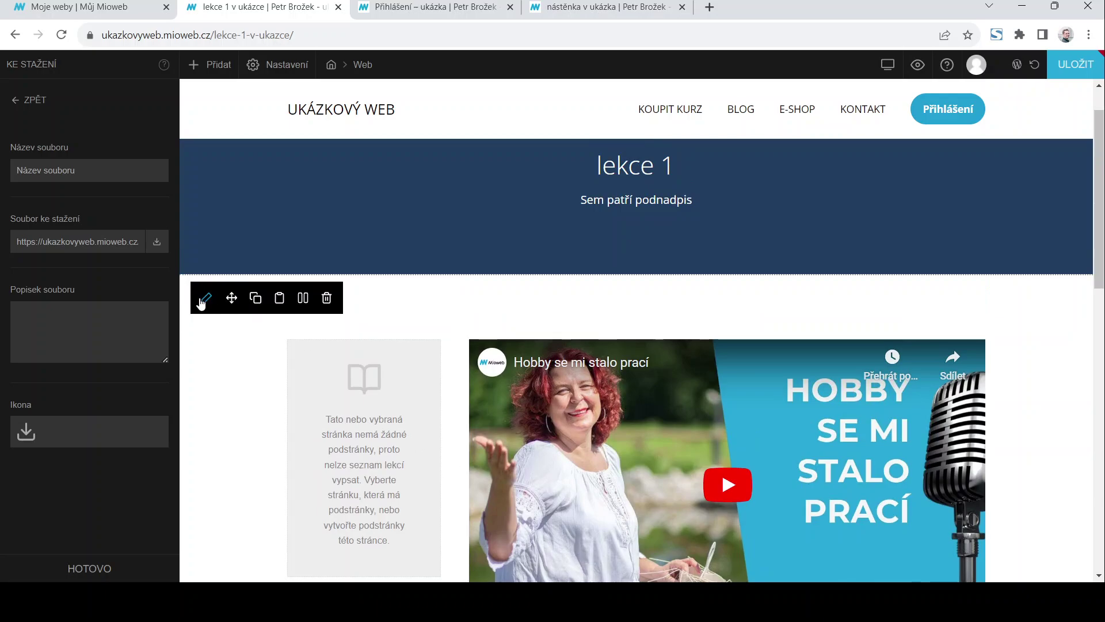
click(304, 298)
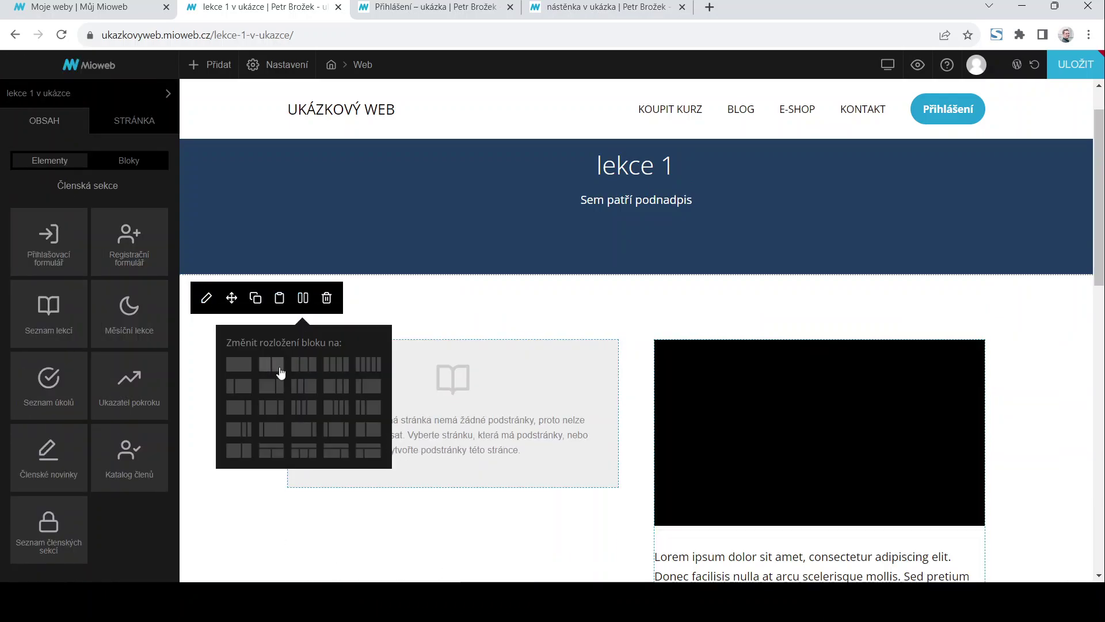
click(234, 368)
click(333, 450)
click(374, 441)
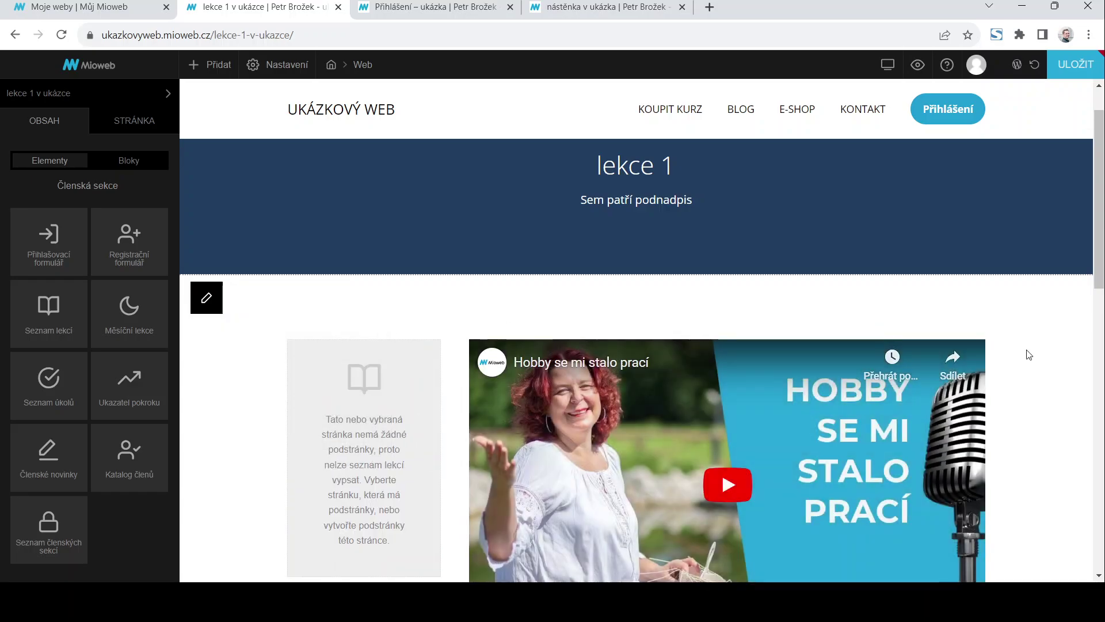
scroll(1044, 299, down, 10)
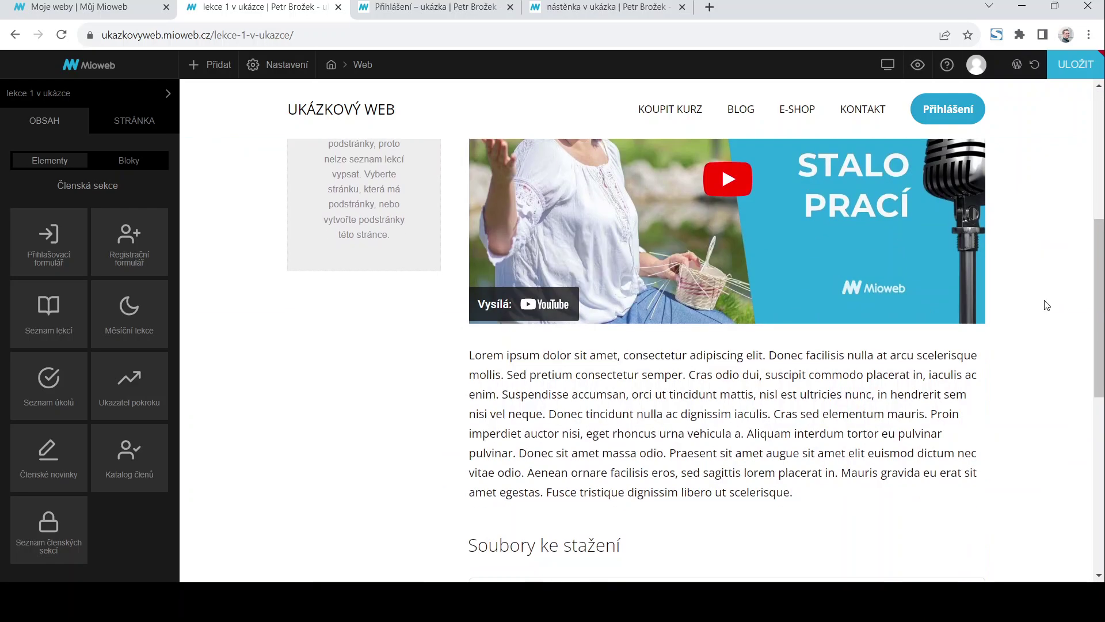
Review the lesson page from its heading and video to the description, download file and comments section
scroll(1046, 293, down, 3)
scroll(1046, 294, up, 3)
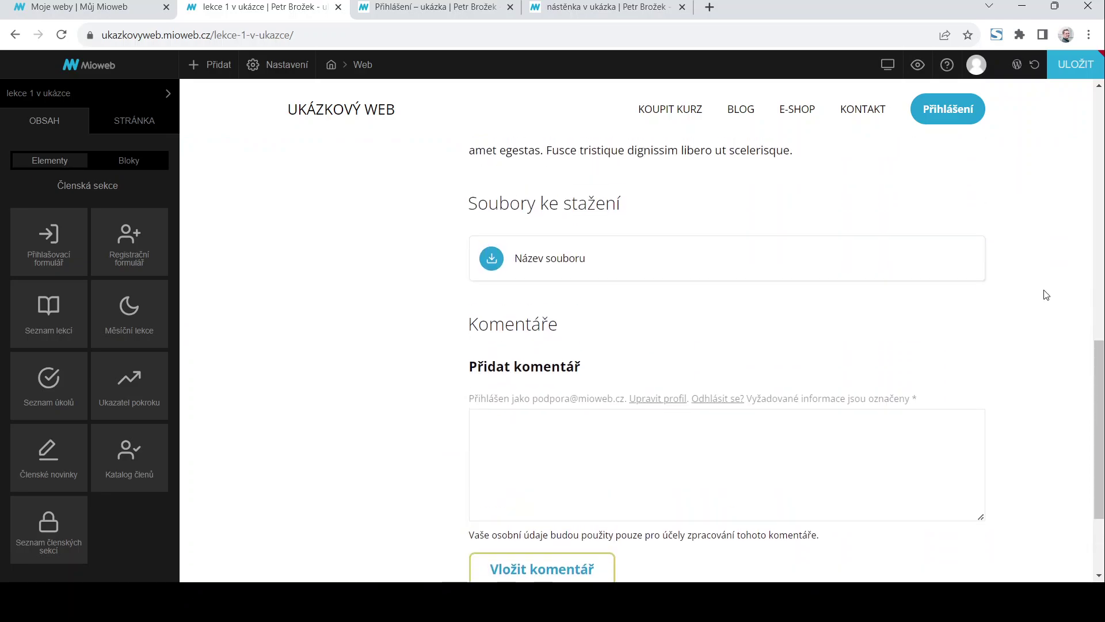
scroll(479, 344, up, 10)
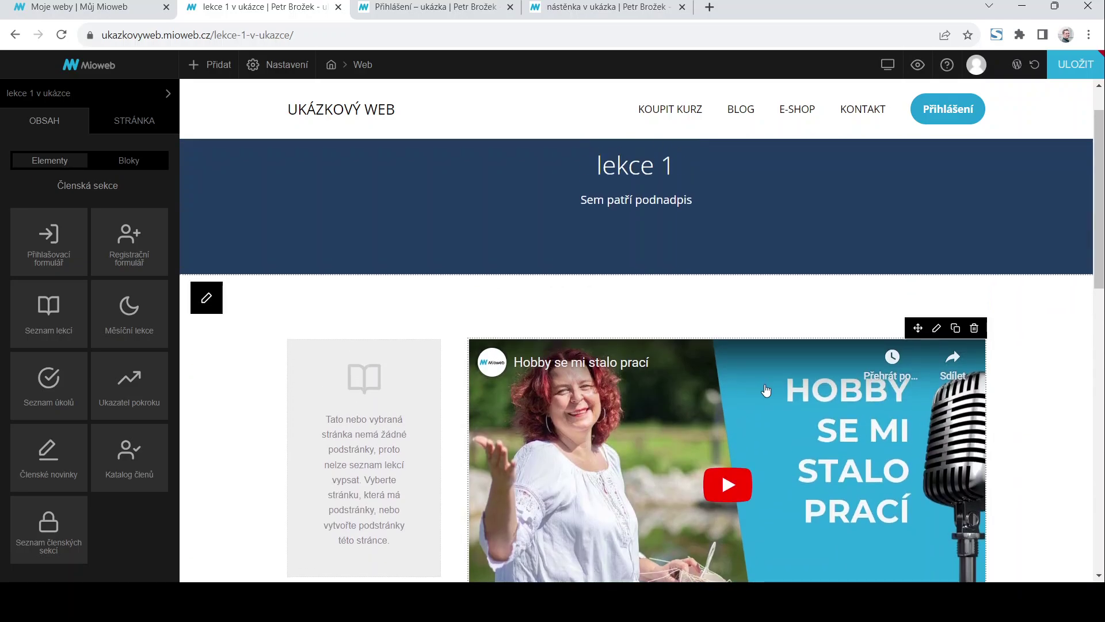
scroll(600, 304, down, 7)
scroll(807, 468, up, 3)
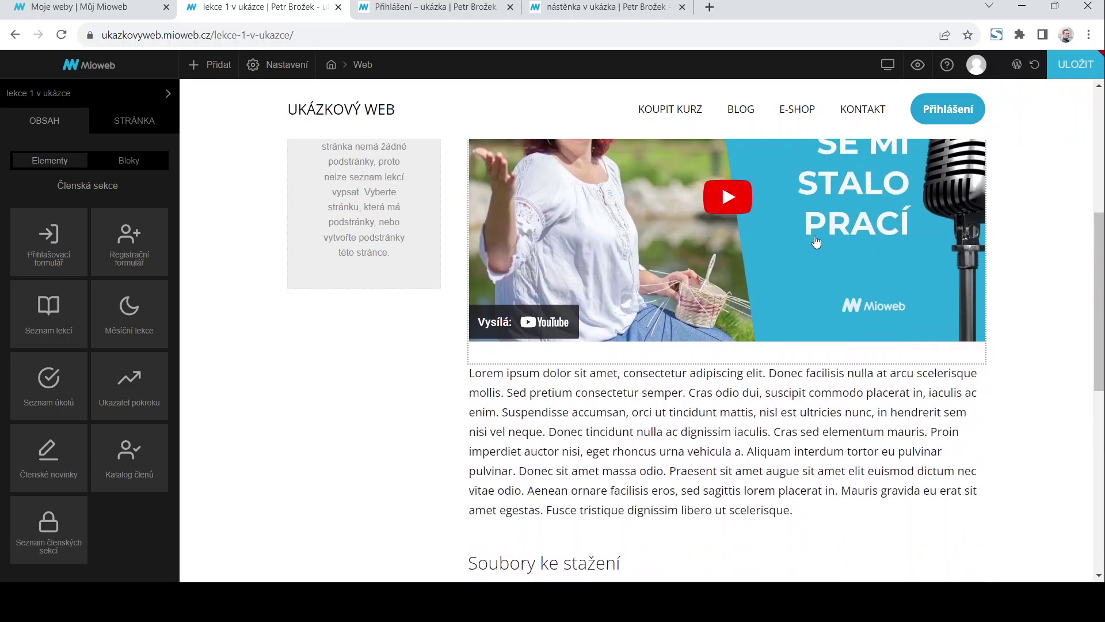
scroll(795, 460, down, 5)
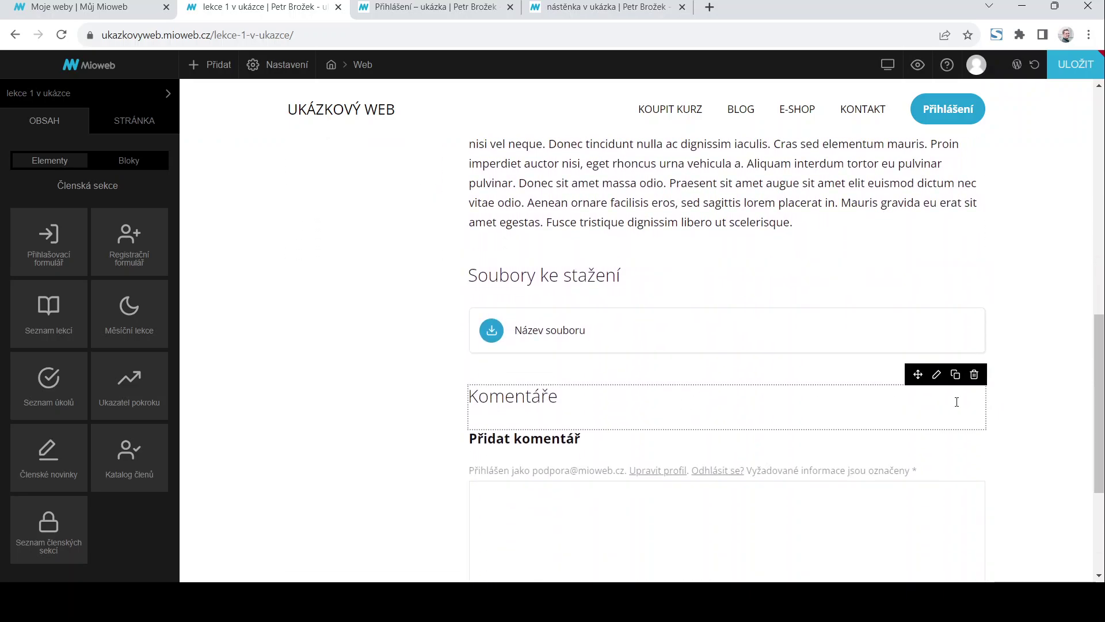
scroll(666, 477, up, 5)
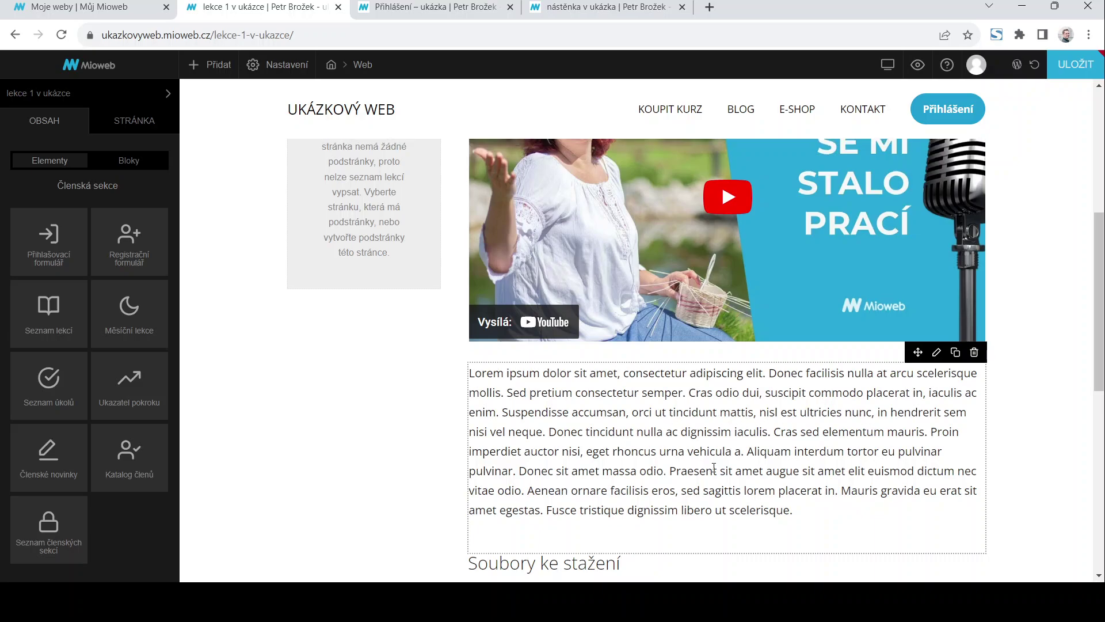
scroll(714, 468, up, 6)
scroll(530, 466, down, 4)
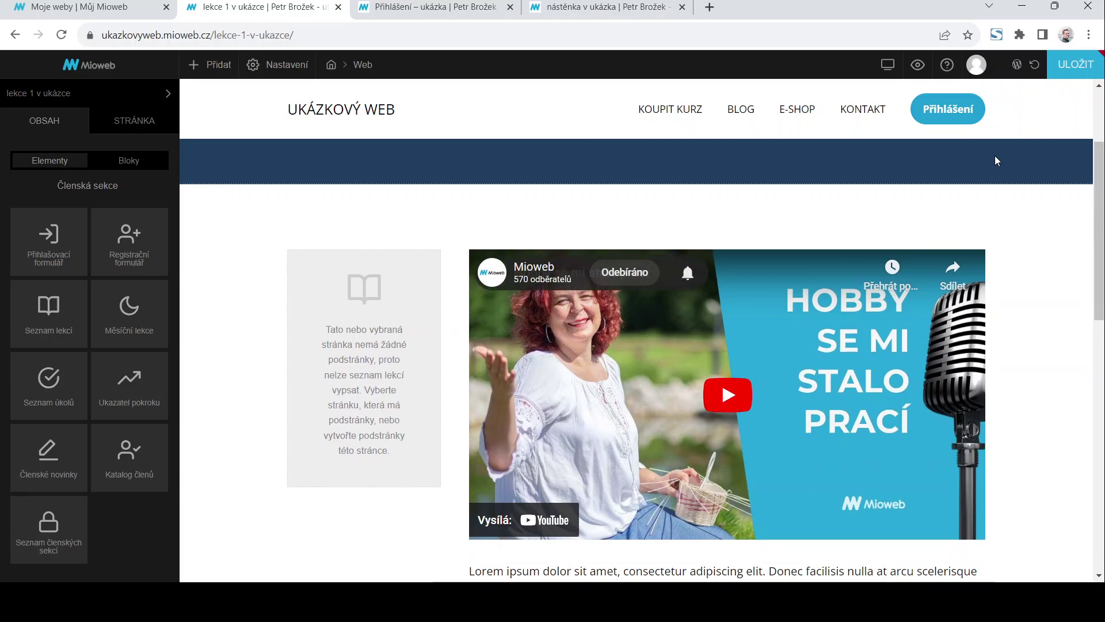
Restrict the lesson page to registered users of "Členská sekce - ukázka", accessible immediately upon entering the section, and save the settings
click(135, 122)
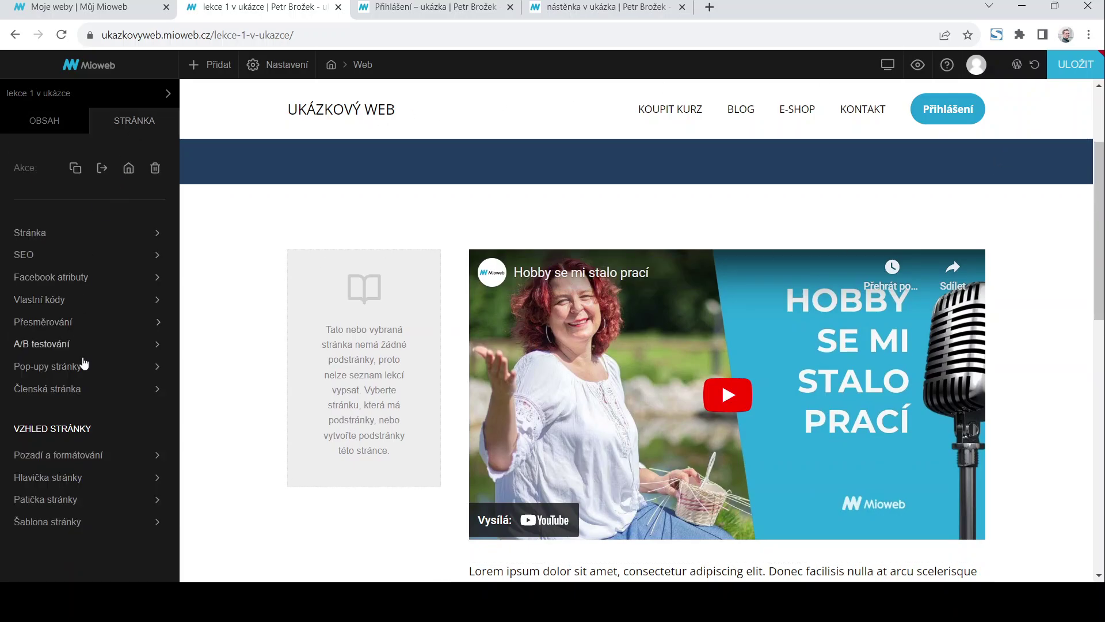
click(64, 401)
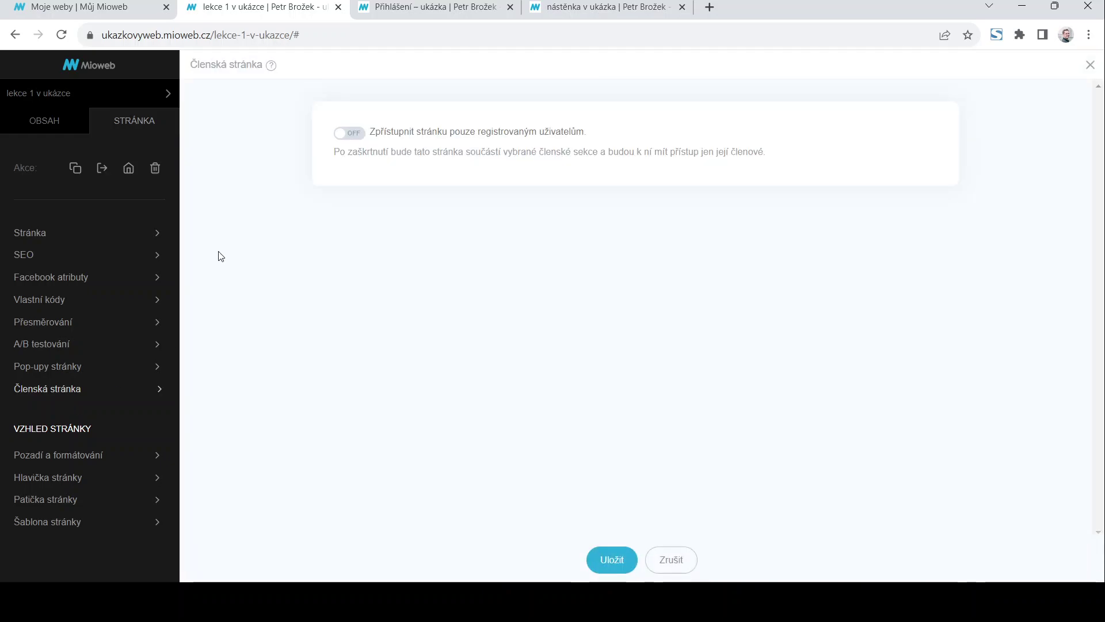
click(359, 134)
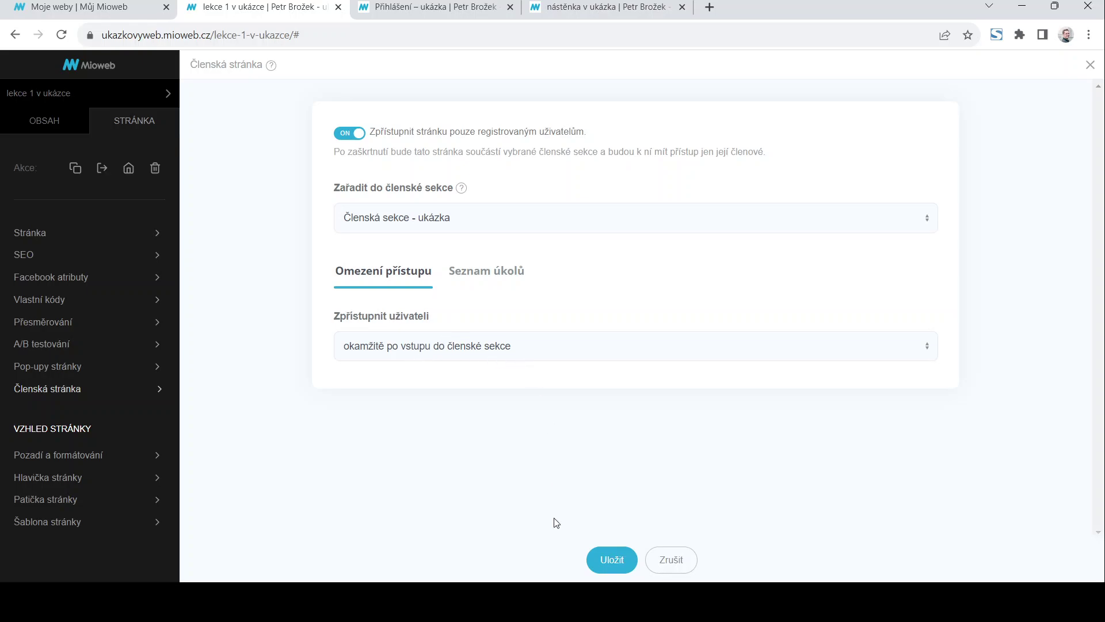
click(475, 272)
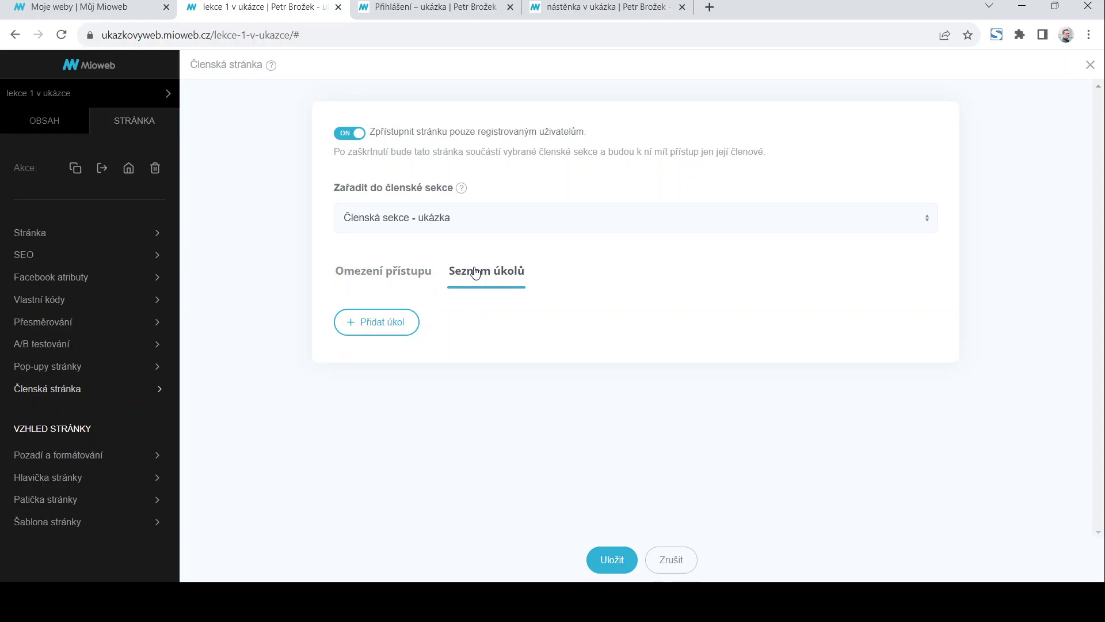
click(408, 283)
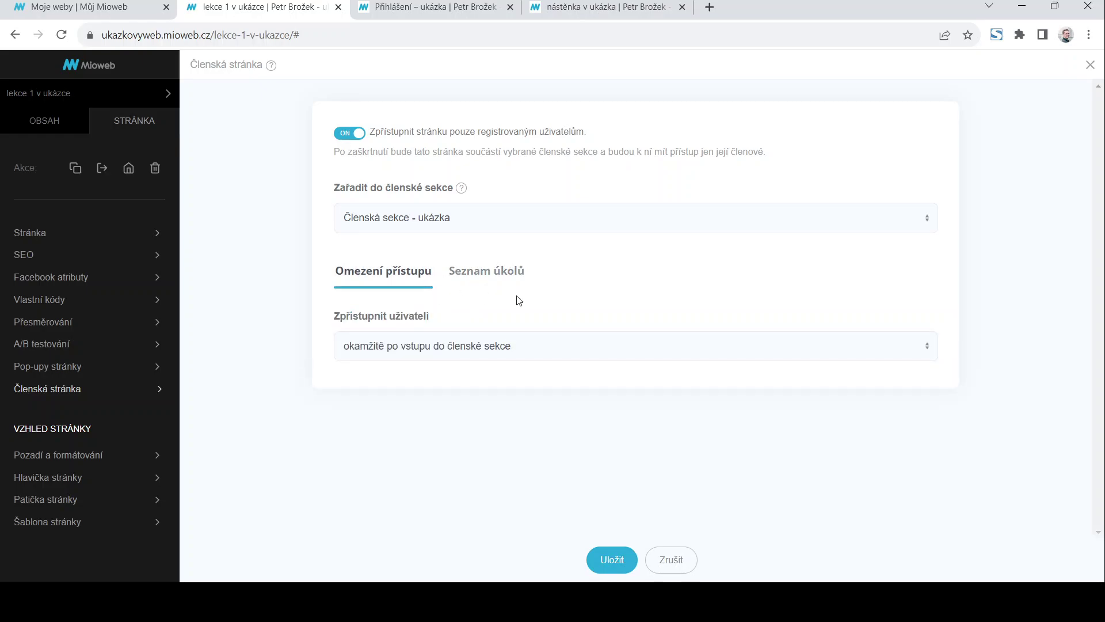
click(605, 562)
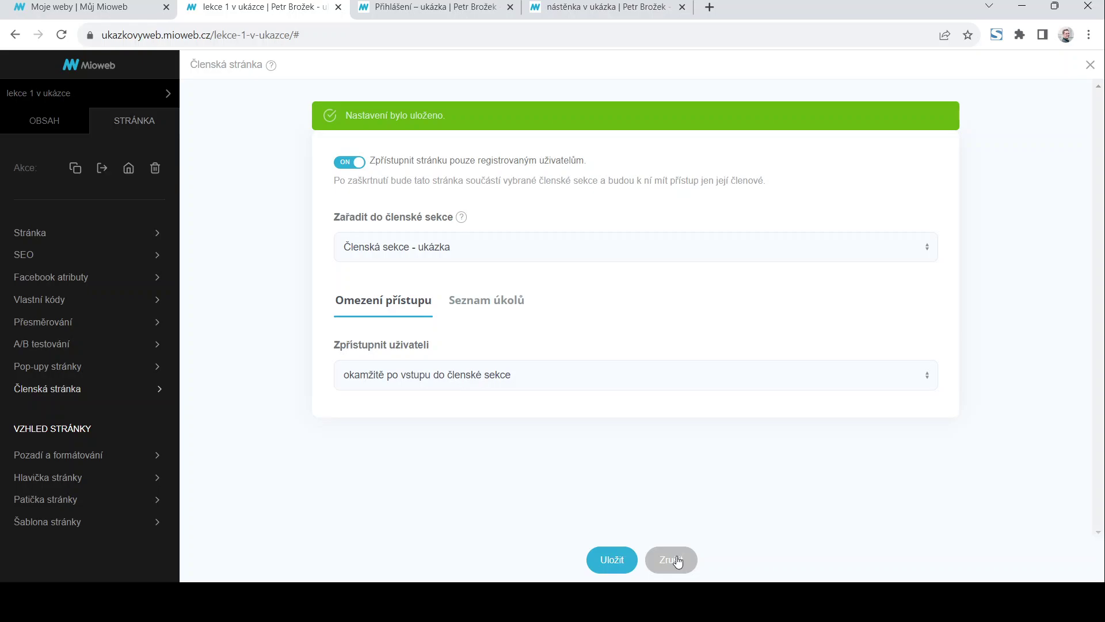
Add the tasks "shlédnout videa" and "aplikovat návod" to the member page's task list, save, and close the settings
click(483, 301)
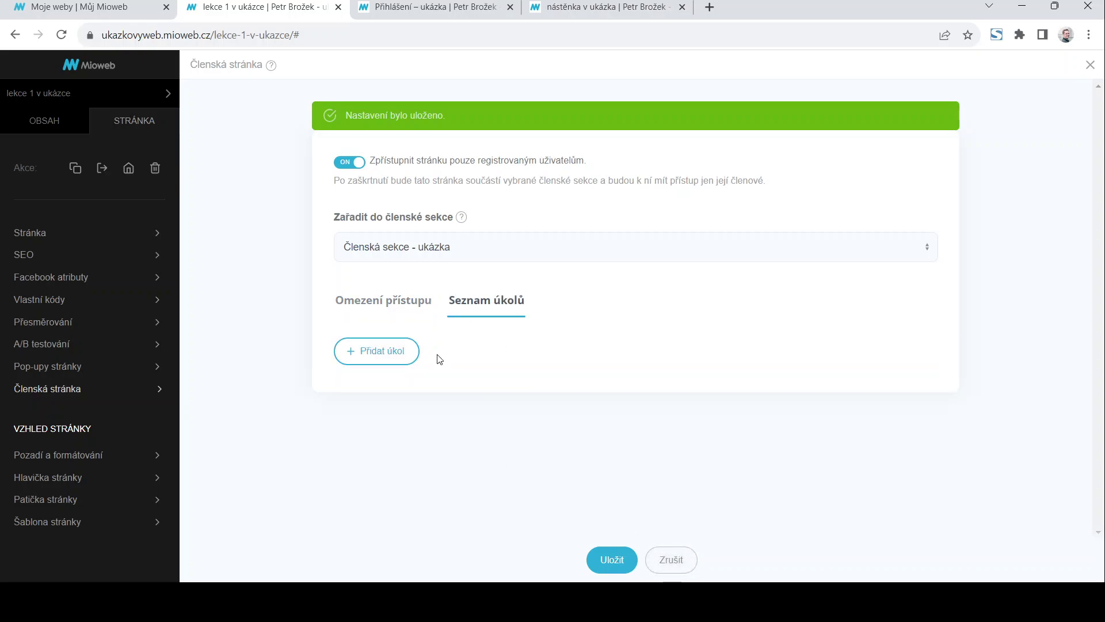
click(377, 353)
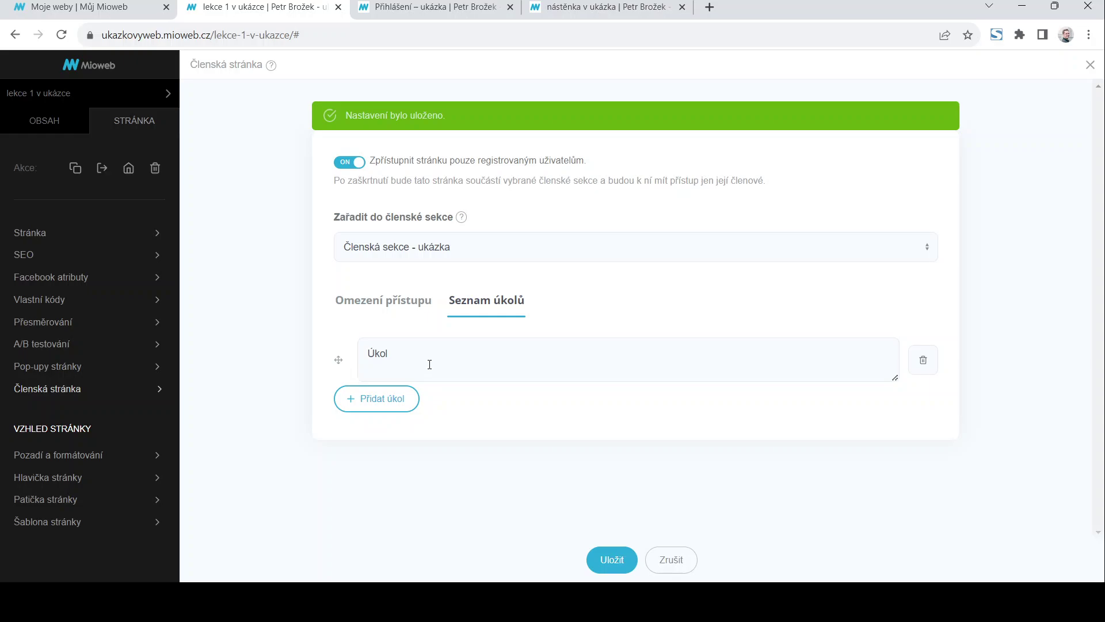
drag(430, 364, 355, 358)
text(shlédnout videa)
click(373, 400)
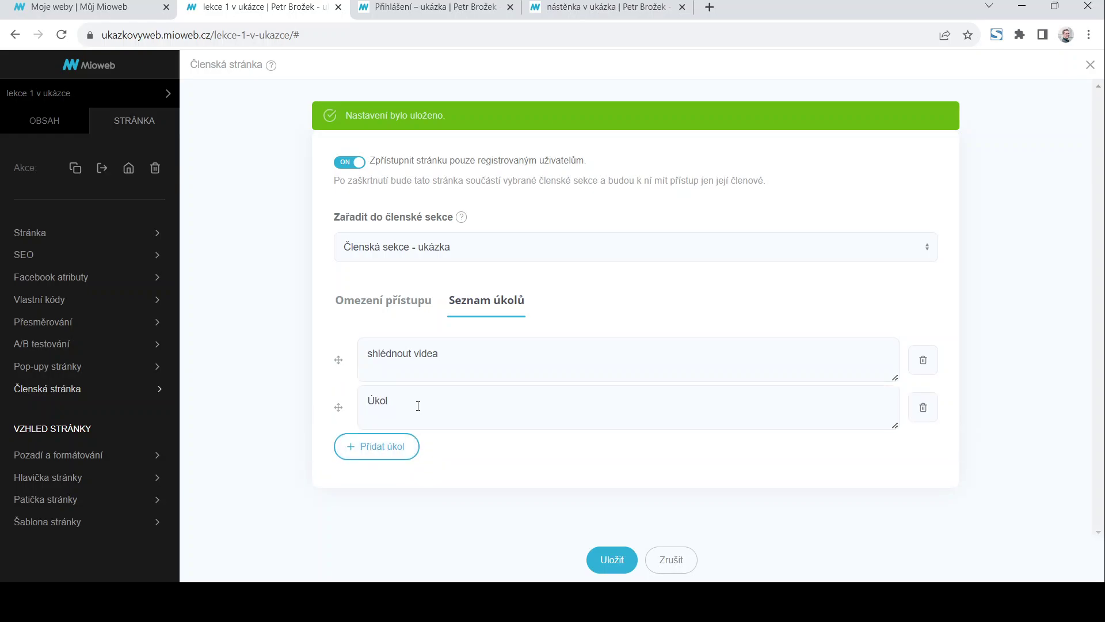
drag(418, 406, 371, 406)
text(aplikovat návod)
click(625, 560)
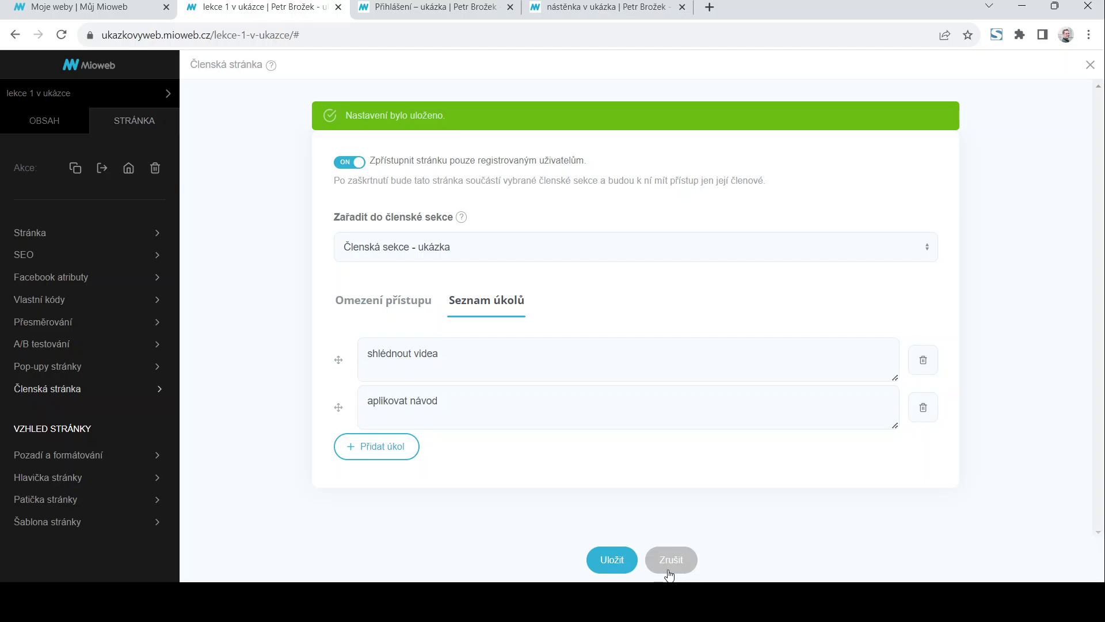
click(1091, 66)
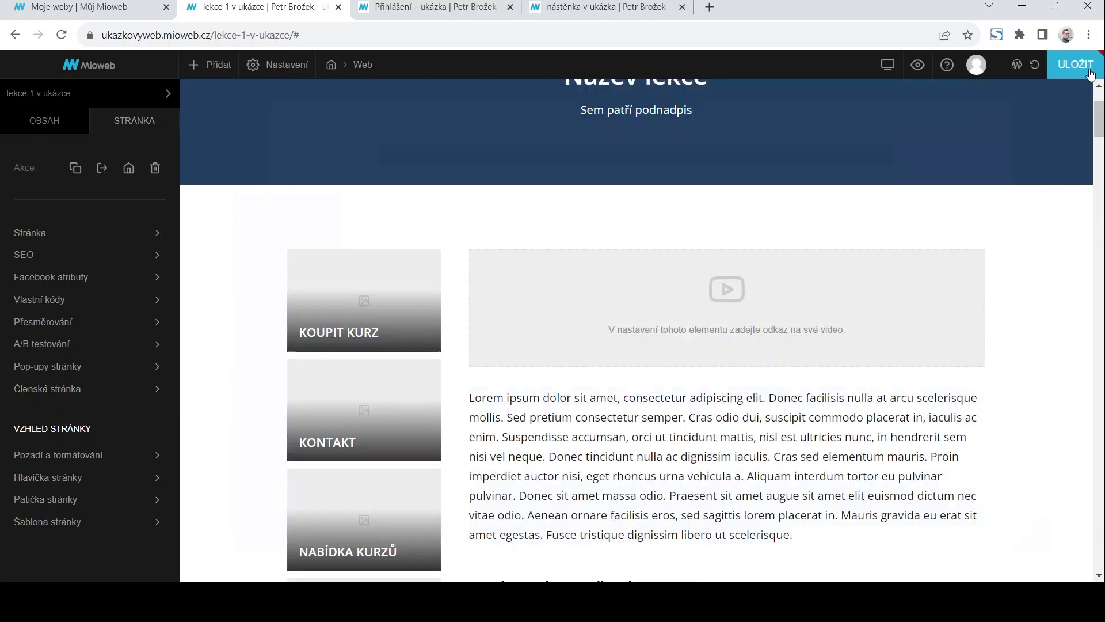
Set the lesson list element to show subpages of "nástěnka v ukázka" and save the element
scroll(630, 440, down, 4)
scroll(630, 441, up, 6)
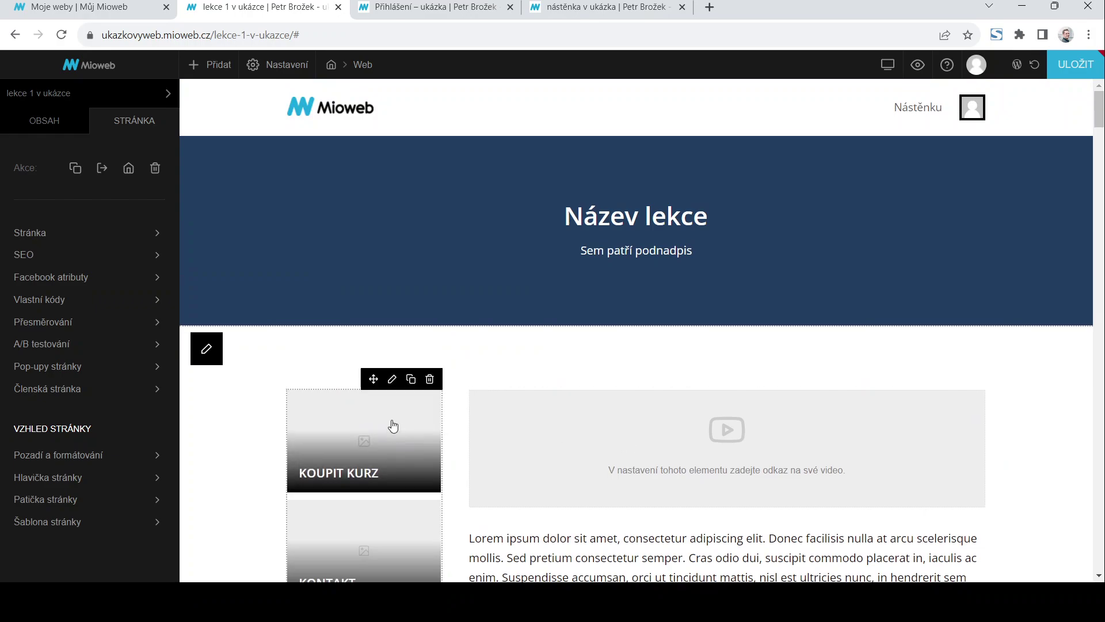
click(393, 380)
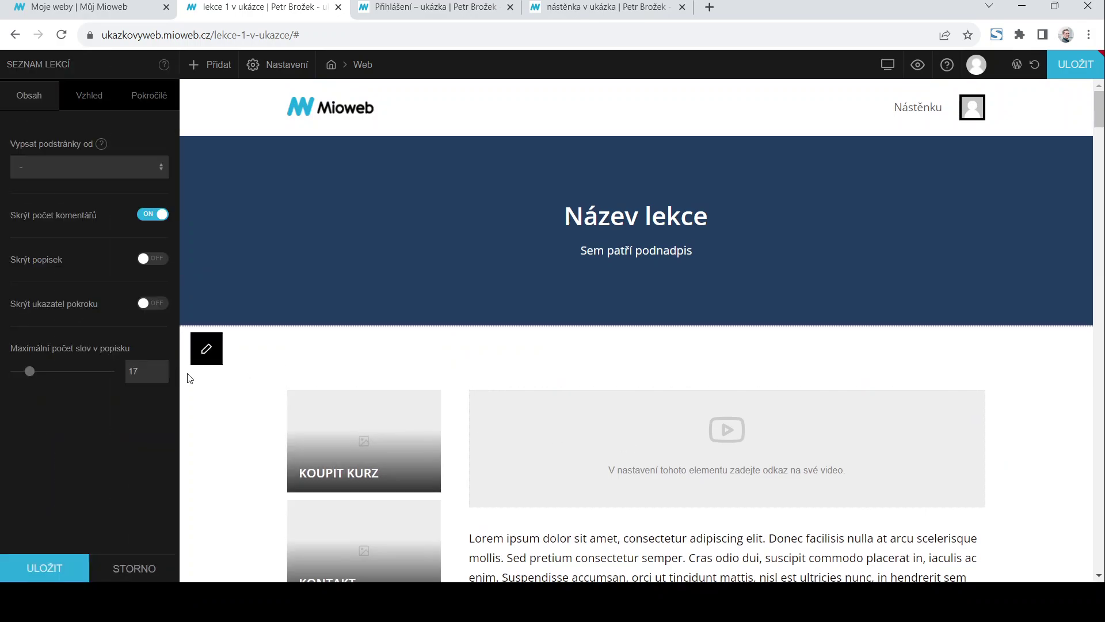
click(160, 173)
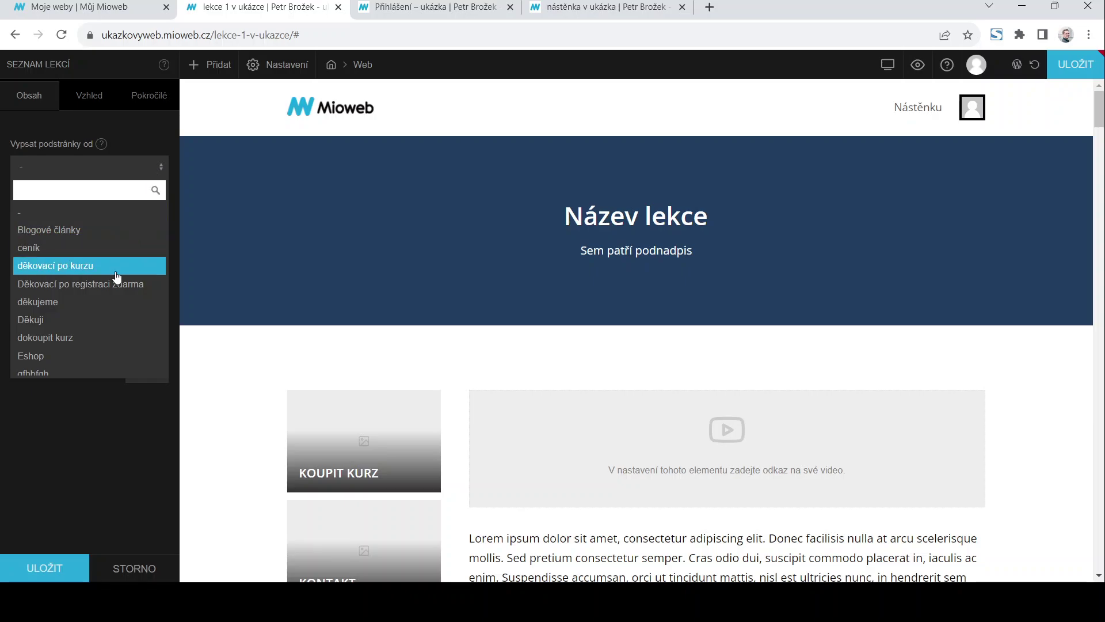
scroll(116, 278, down, 5)
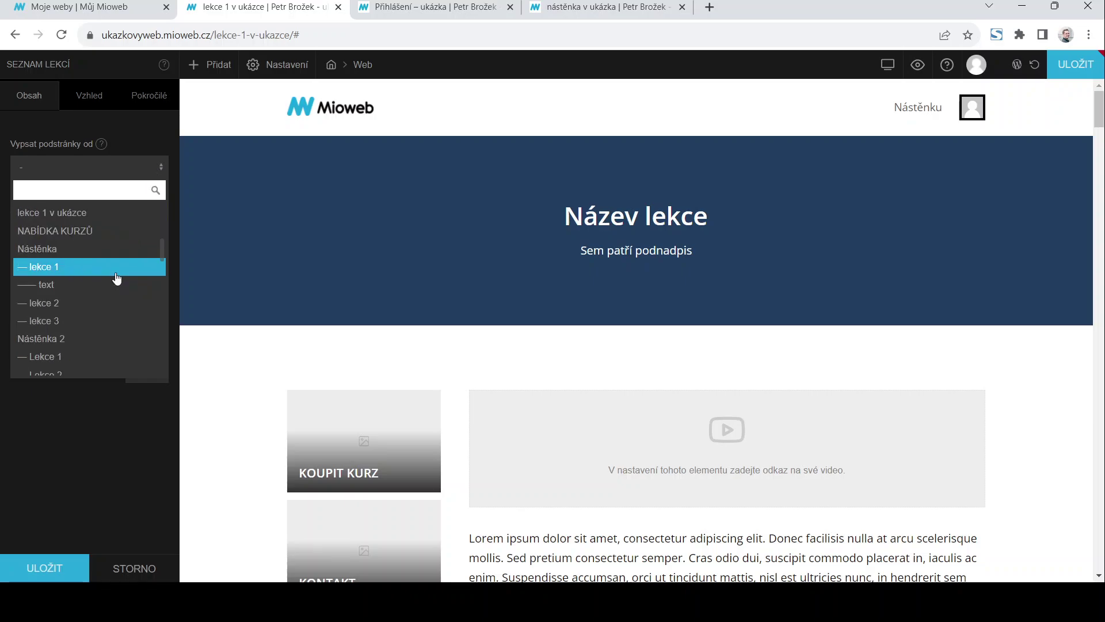
scroll(116, 279, down, 3)
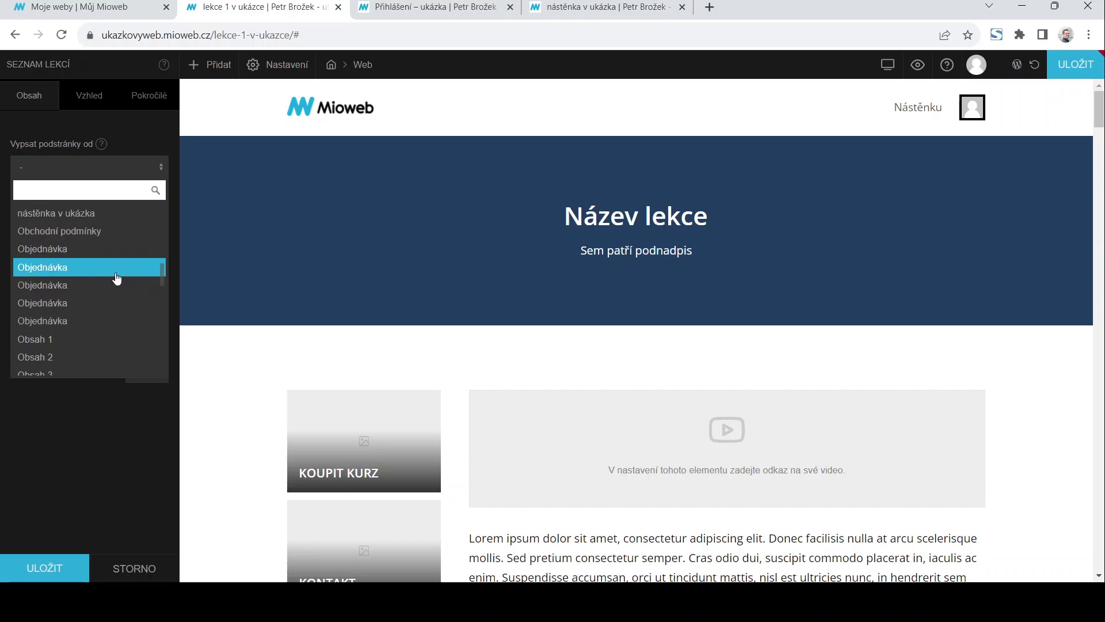
click(91, 218)
click(52, 567)
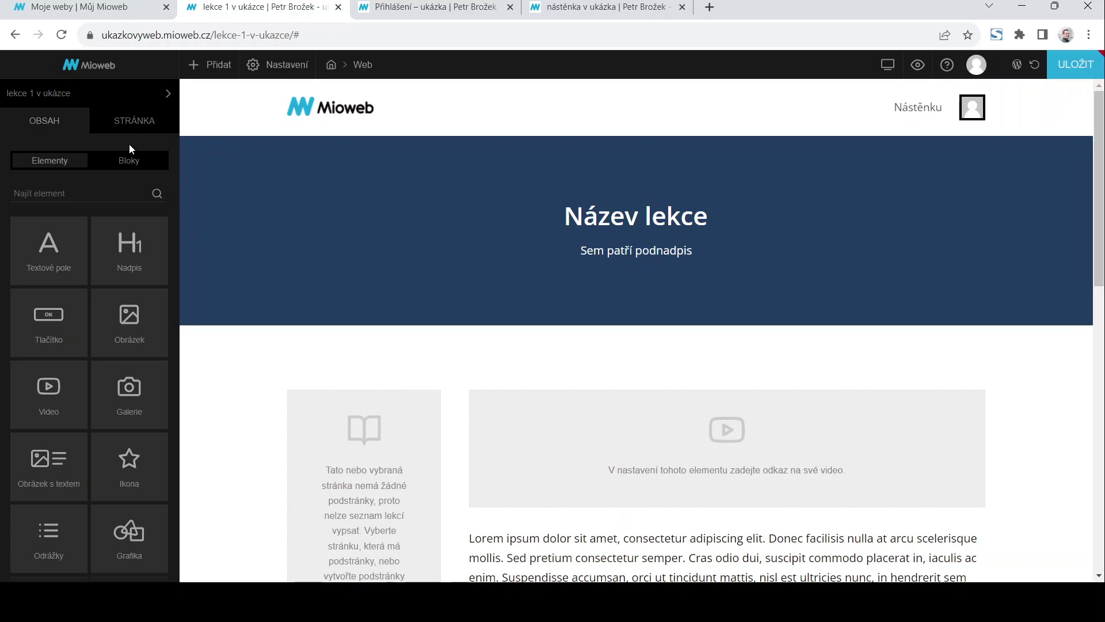
Set "nástěnka v ukázka" as the parent page of the lesson page and save the page settings
click(129, 122)
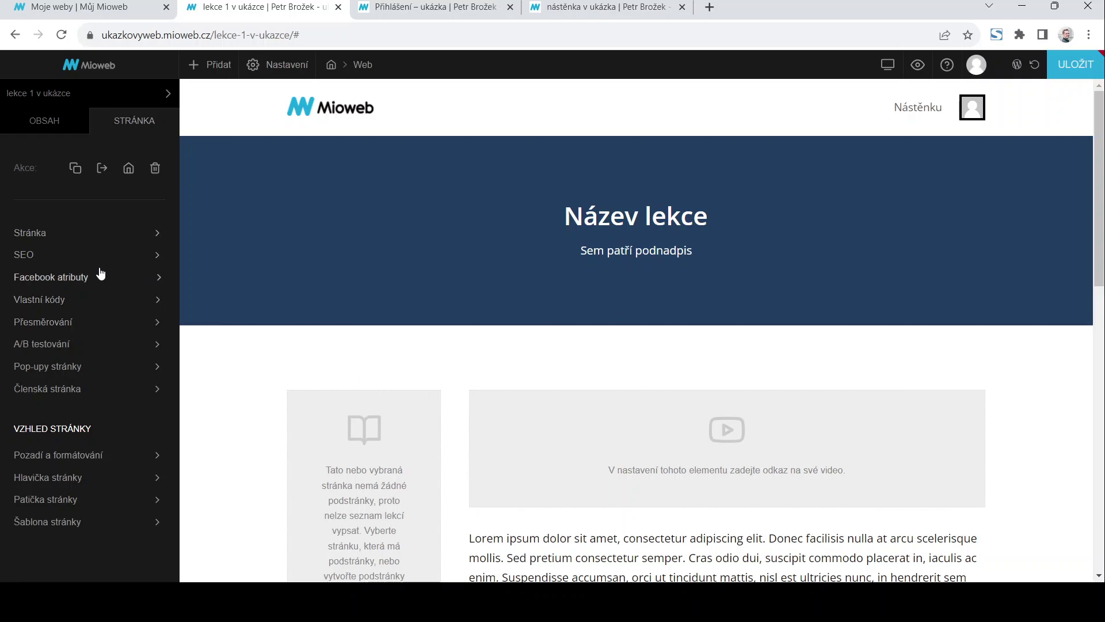
click(30, 241)
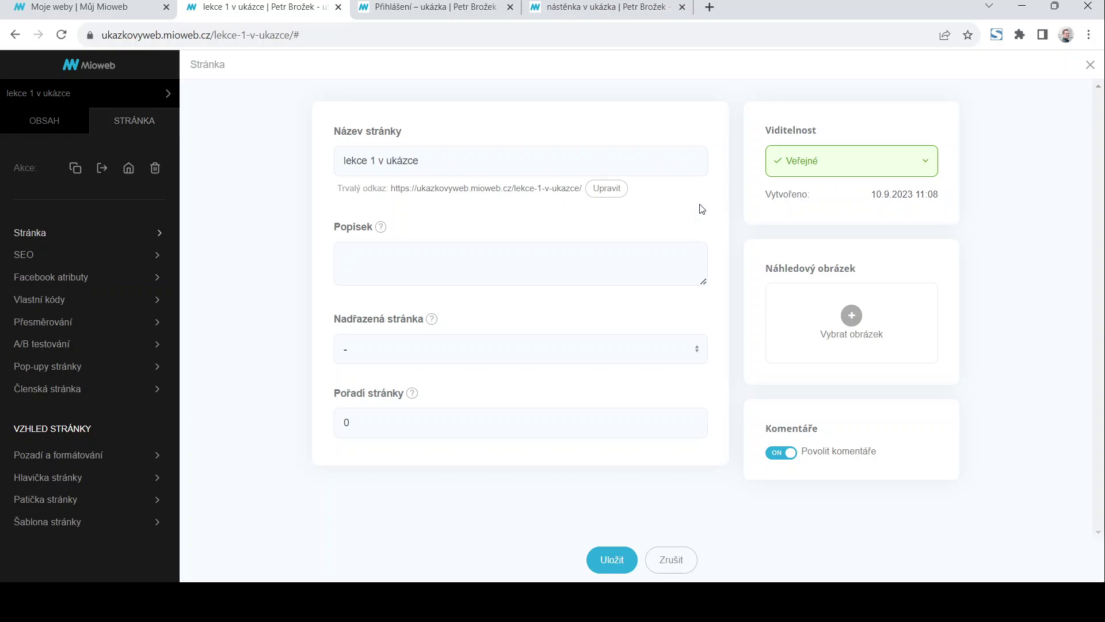
click(440, 263)
click(613, 560)
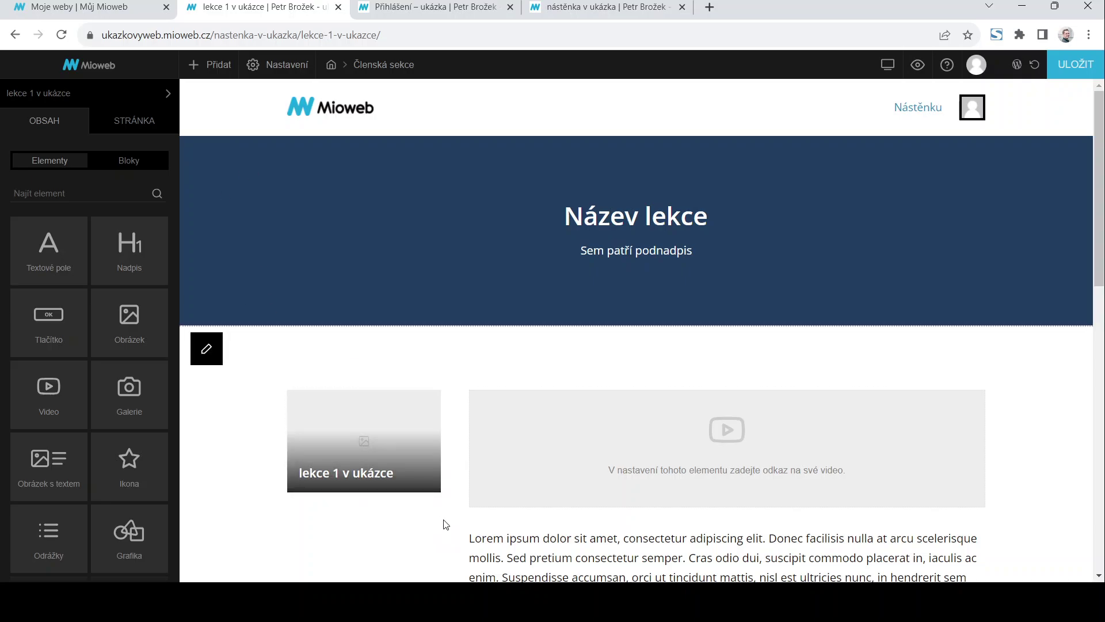
scroll(438, 500, down, 1)
scroll(437, 495, down, 4)
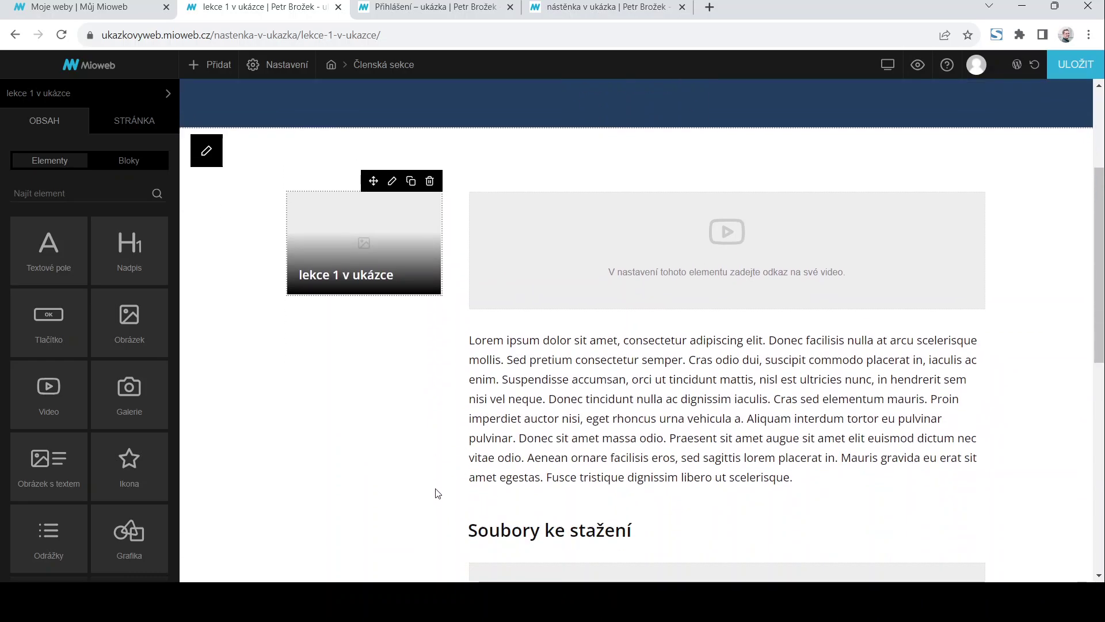
scroll(435, 487, up, 5)
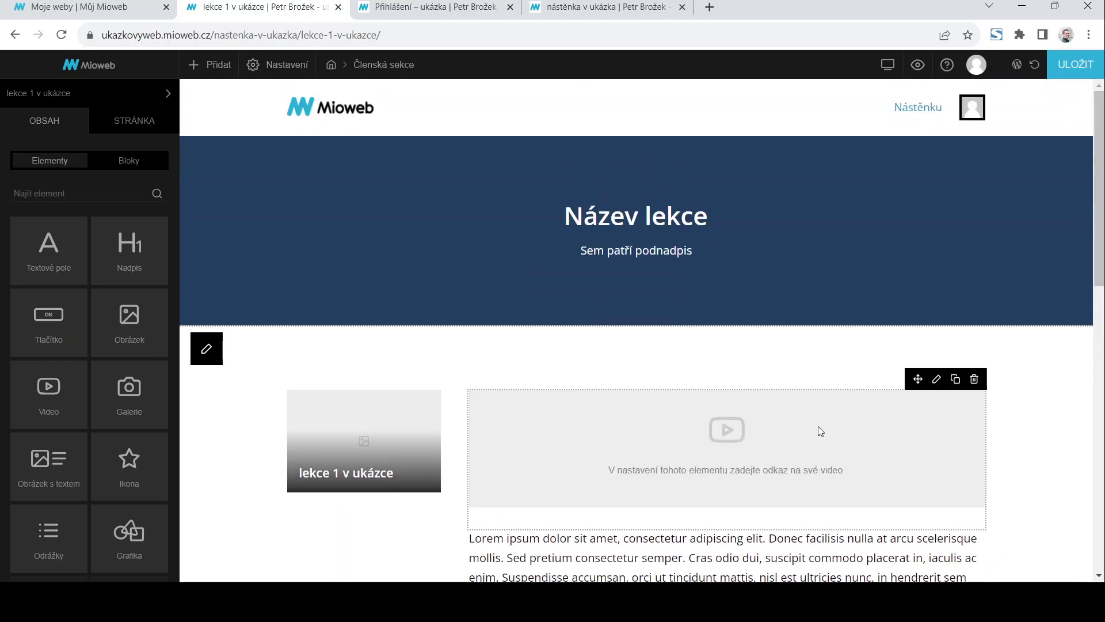
click(936, 379)
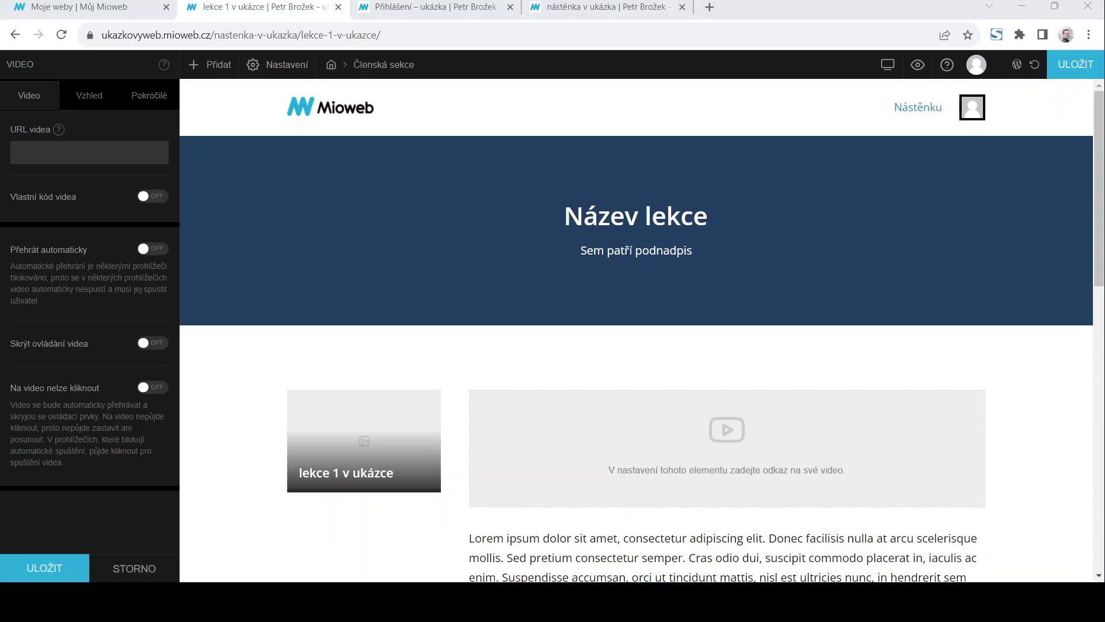
click(107, 158)
text(https://www.youtube.com/watch?v=vzvBAf-N-fA&t=259s)
click(45, 567)
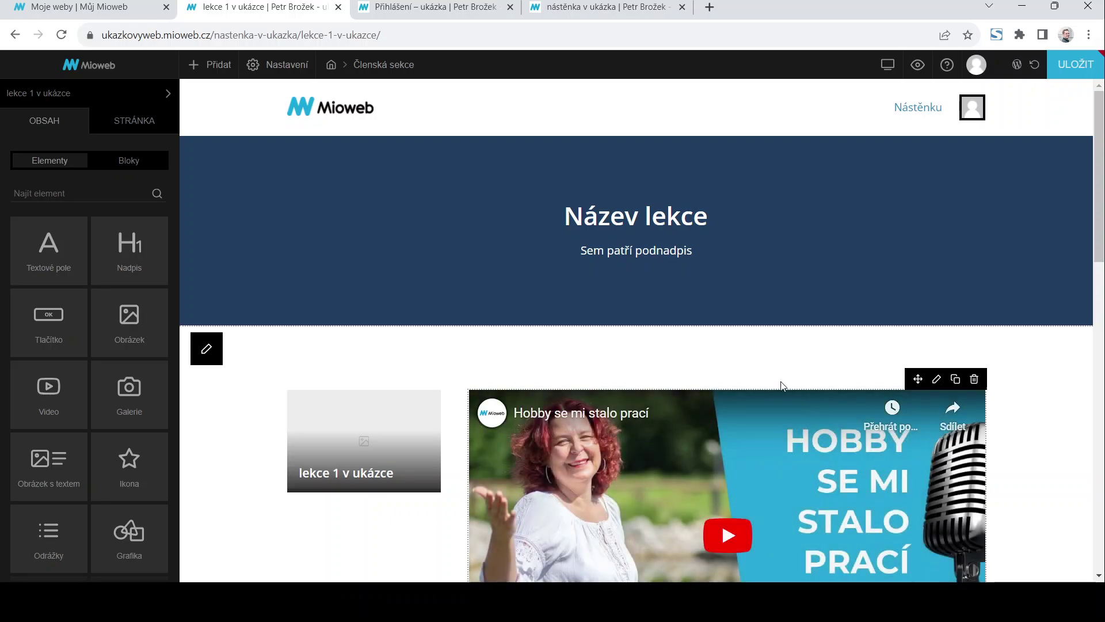
Replace the lesson page's placeholder heading with "Lekce 1"
click(645, 218)
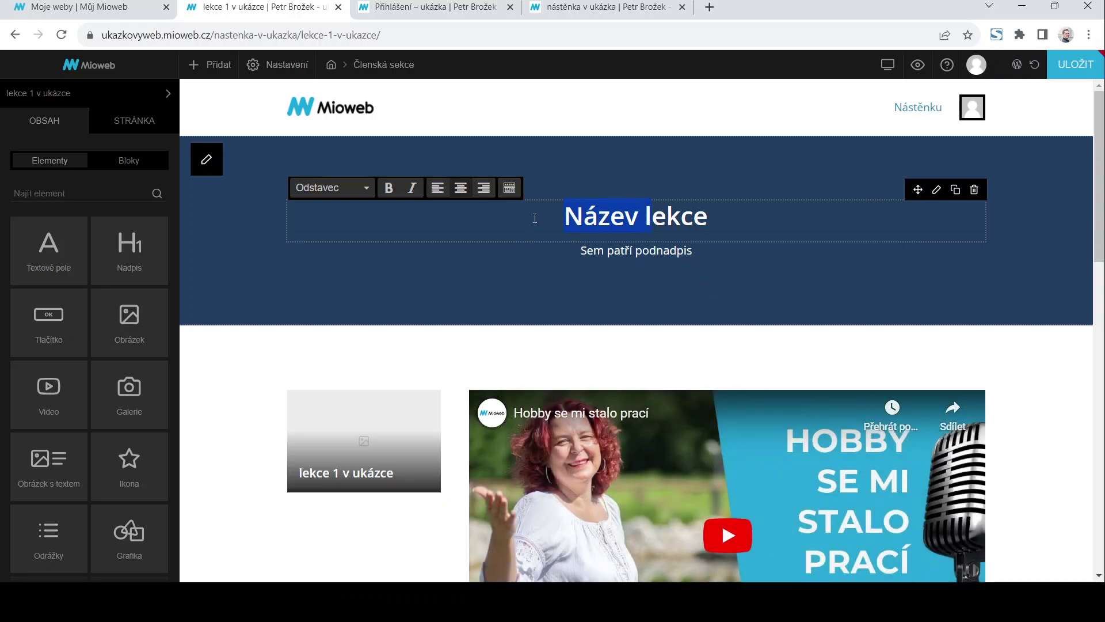
text(Lekce)
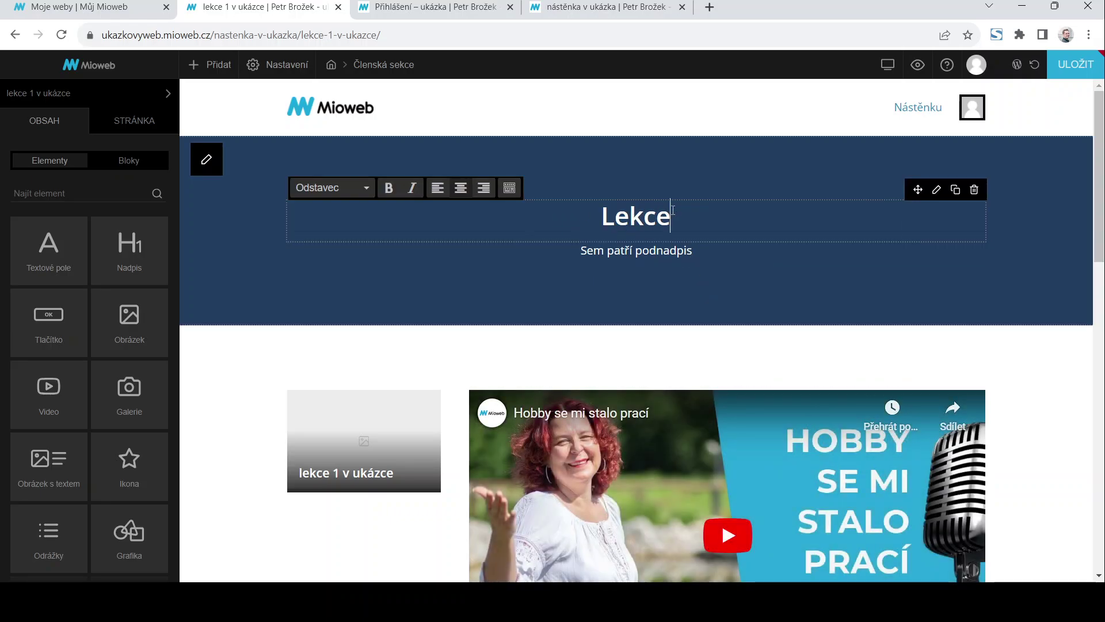
text( 1)
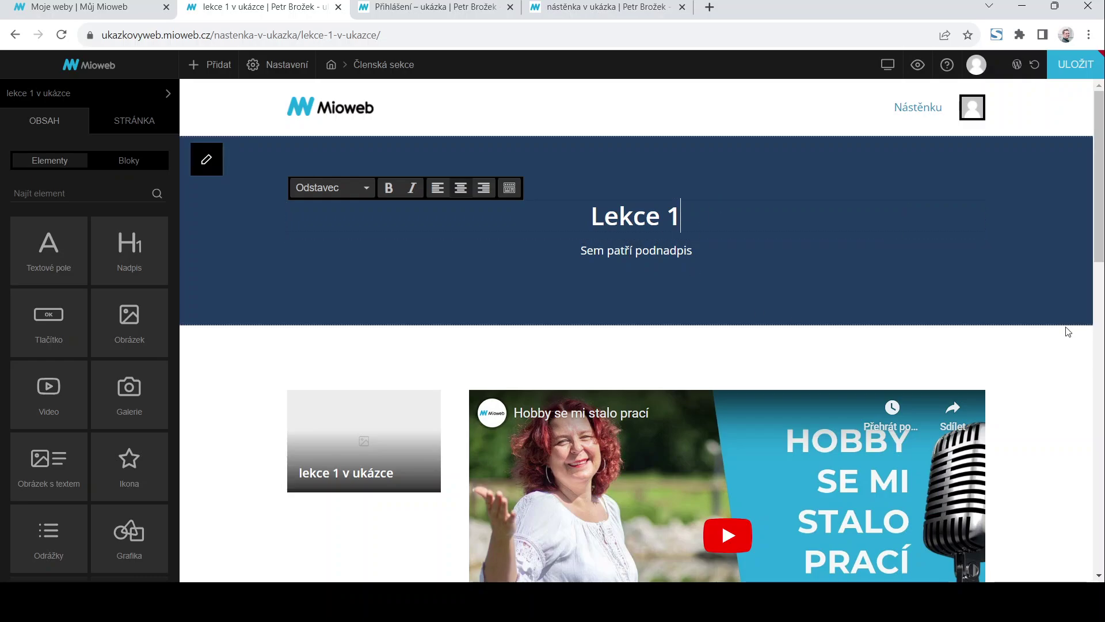
Finish editing the "Lekce 1" heading and save the lesson page
click(894, 301)
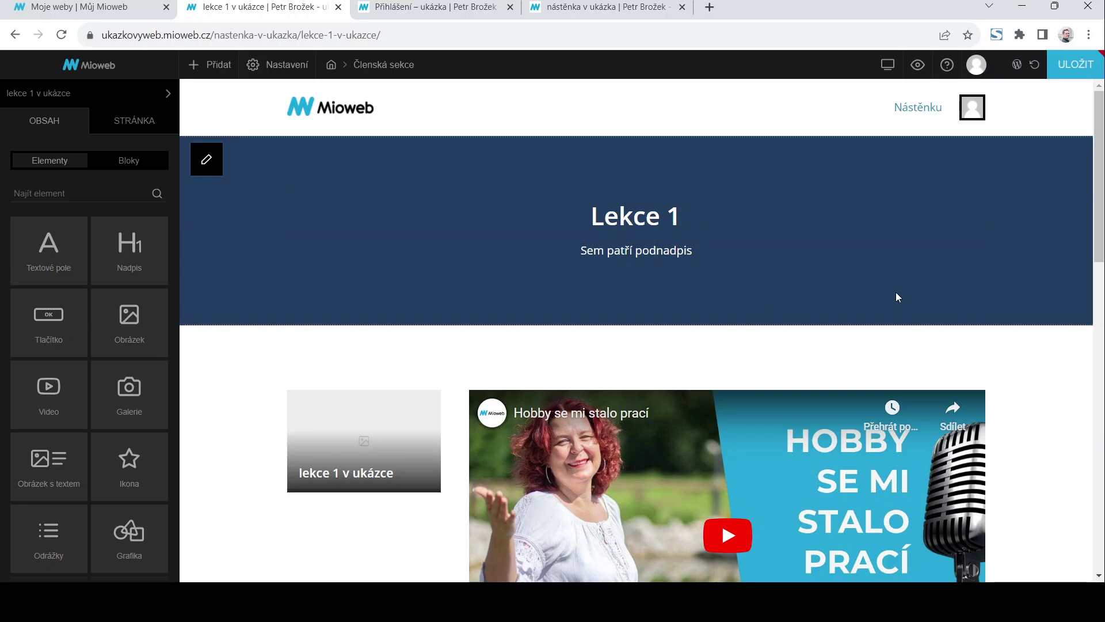
click(1083, 71)
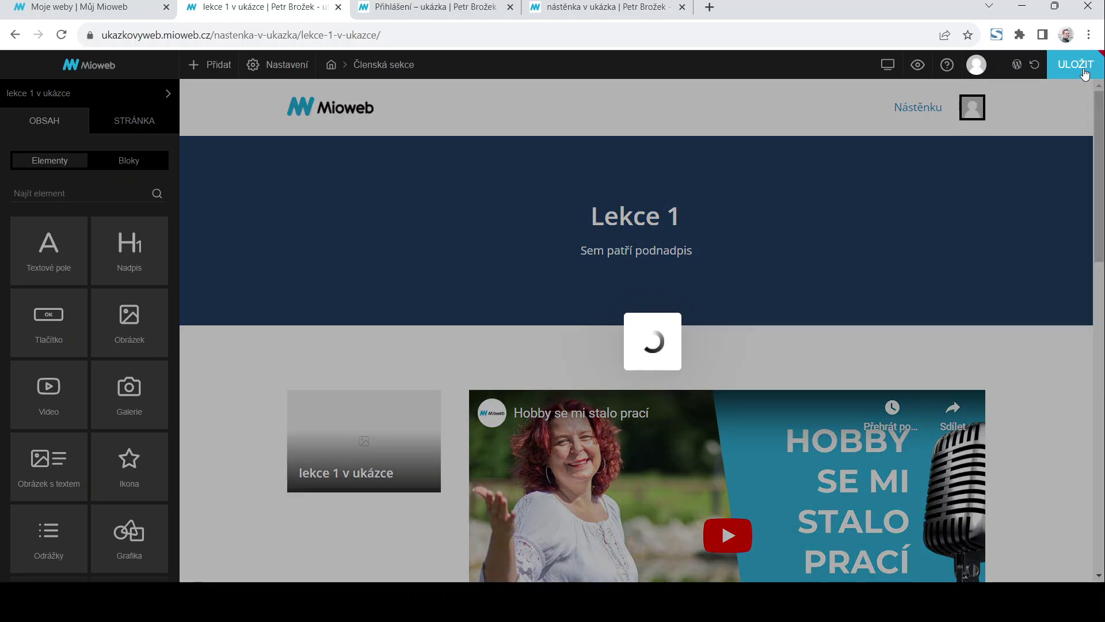
scroll(864, 296, down, 10)
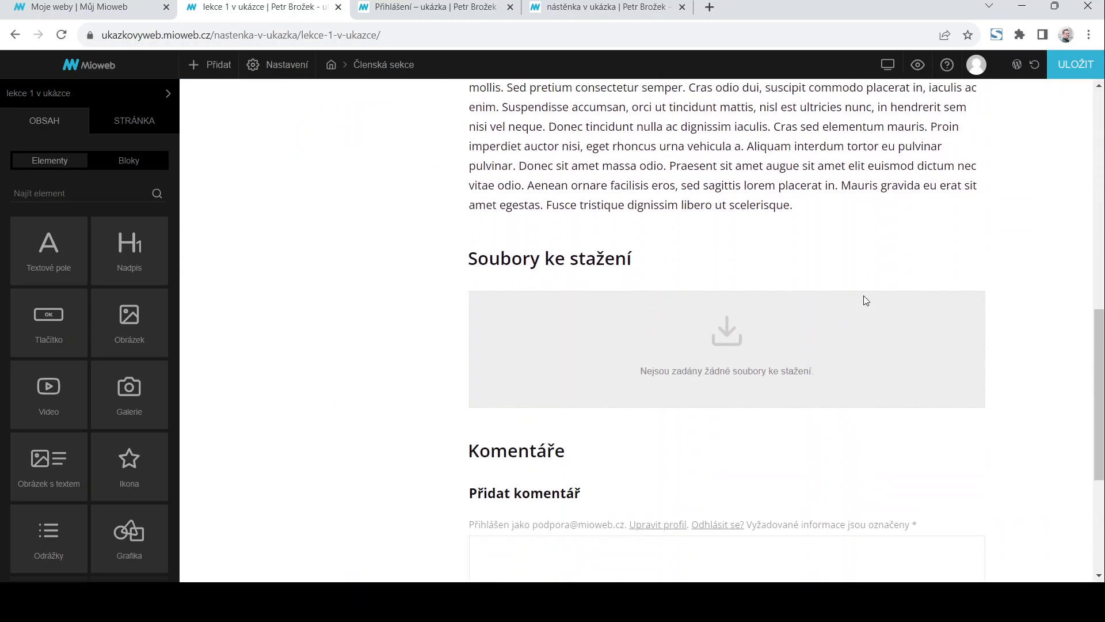
scroll(864, 299, up, 10)
Review the lesson's page settings and its member-page task list, and save the member-page settings
click(130, 122)
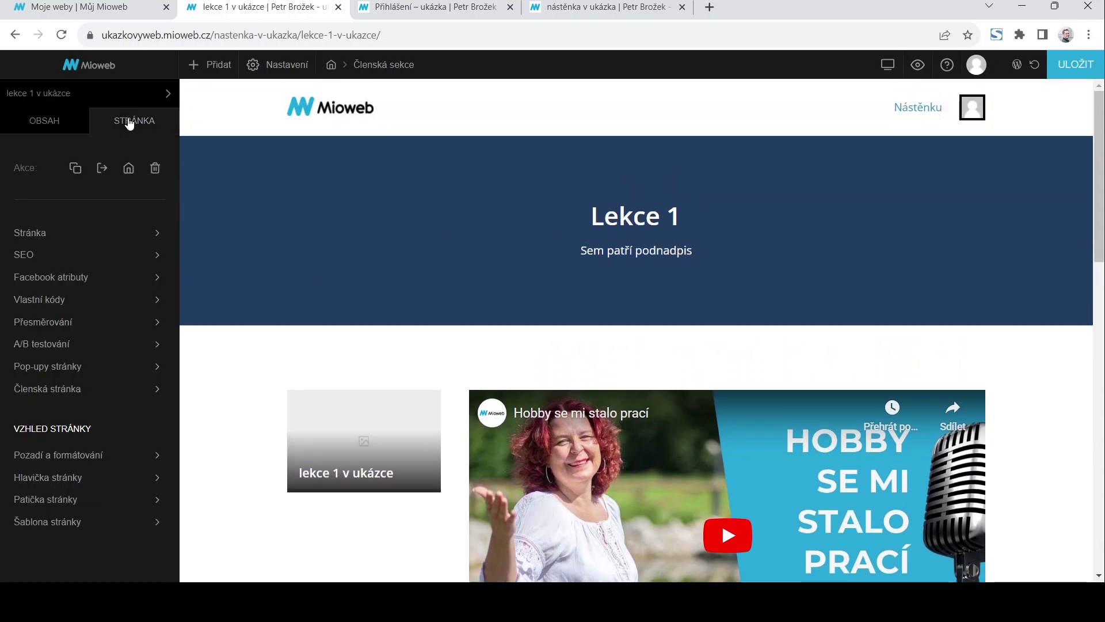
click(31, 232)
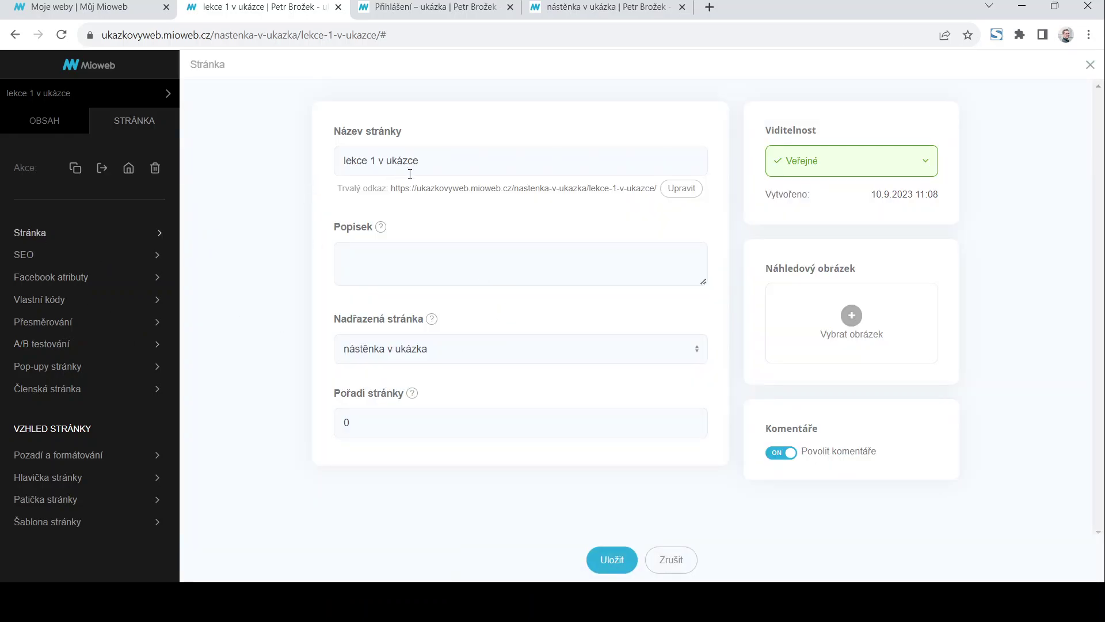
click(43, 389)
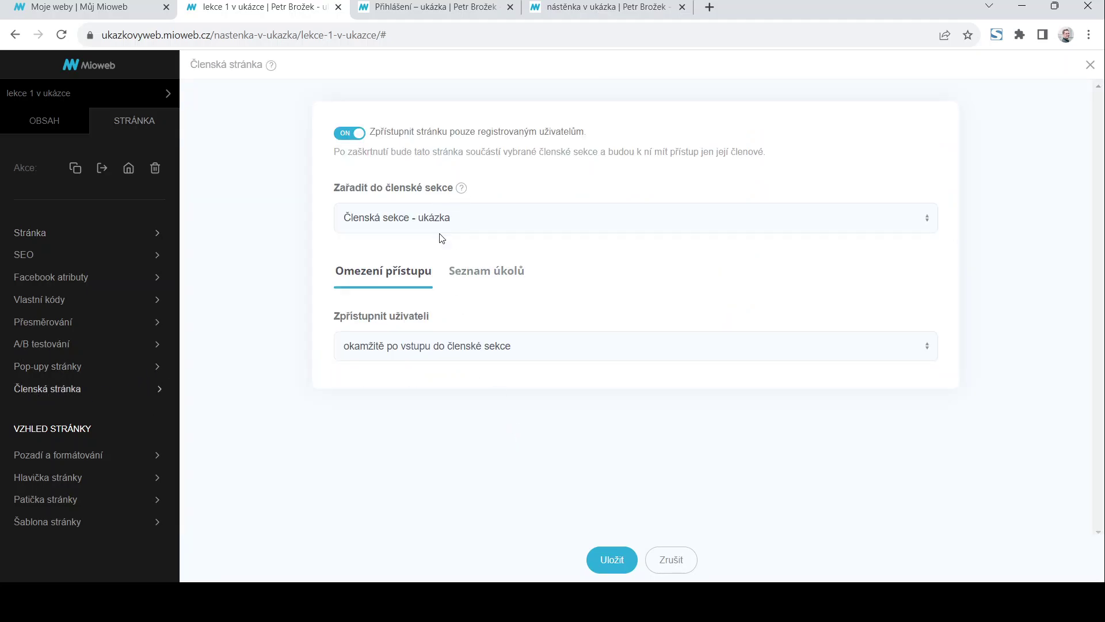
click(486, 271)
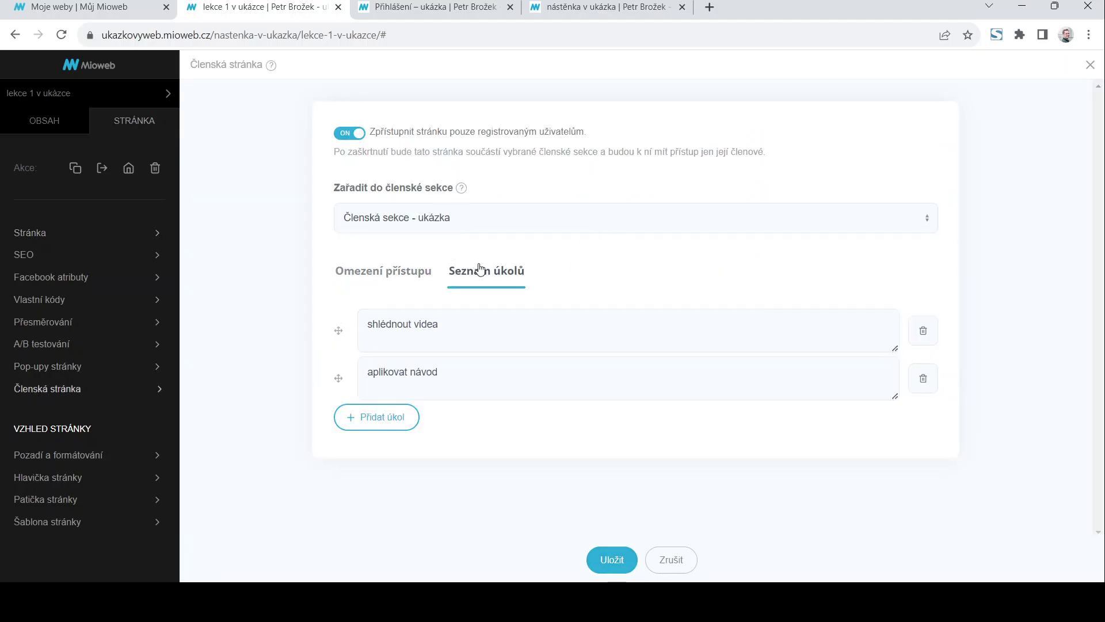
click(617, 561)
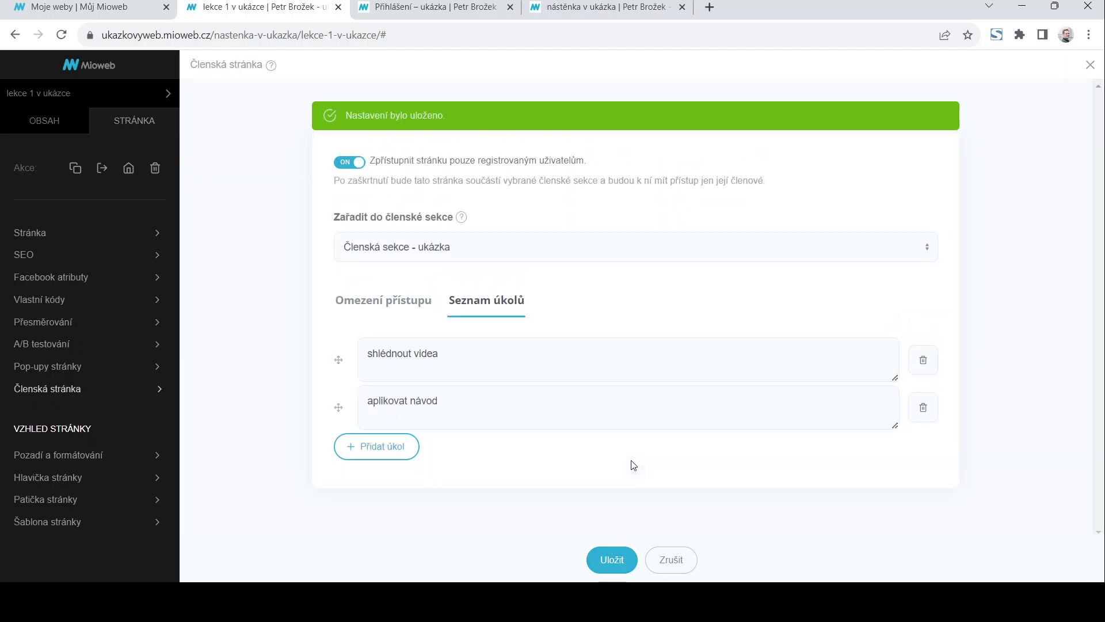
click(1090, 65)
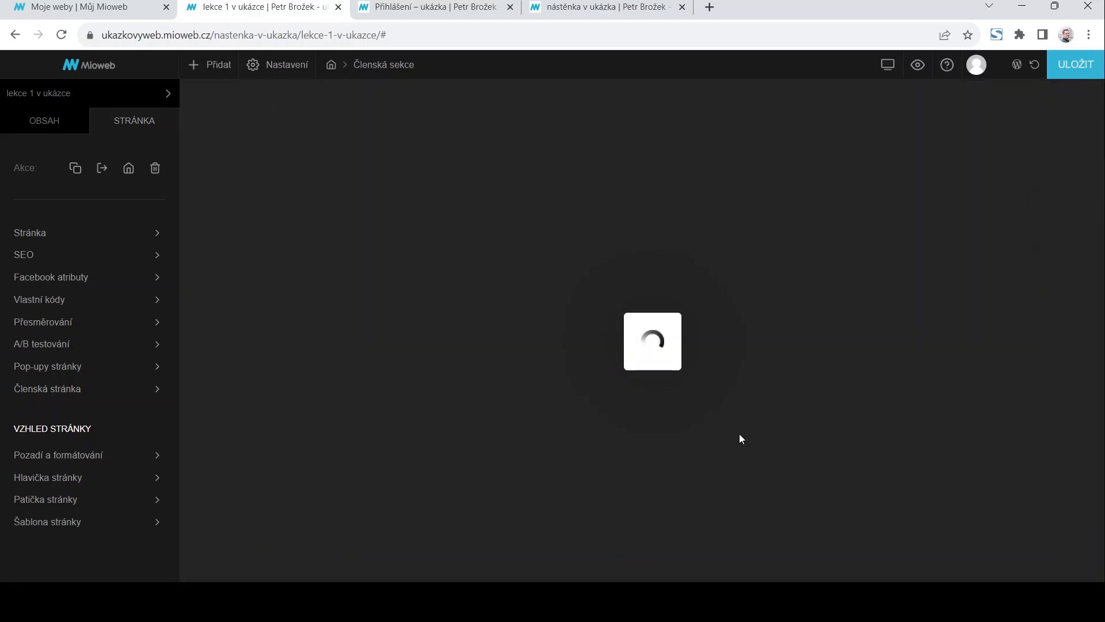
Insert a "Seznam úkolů" element between the lesson text and the "Soubory ke stažení" heading, and save the page
scroll(886, 476, down, 13)
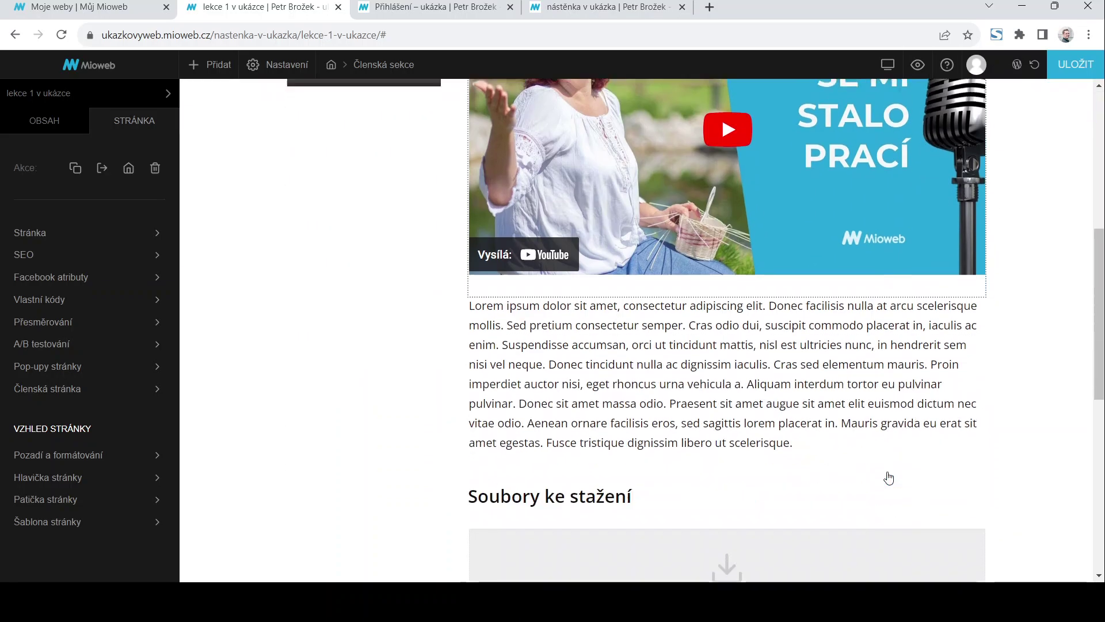
scroll(887, 477, up, 3)
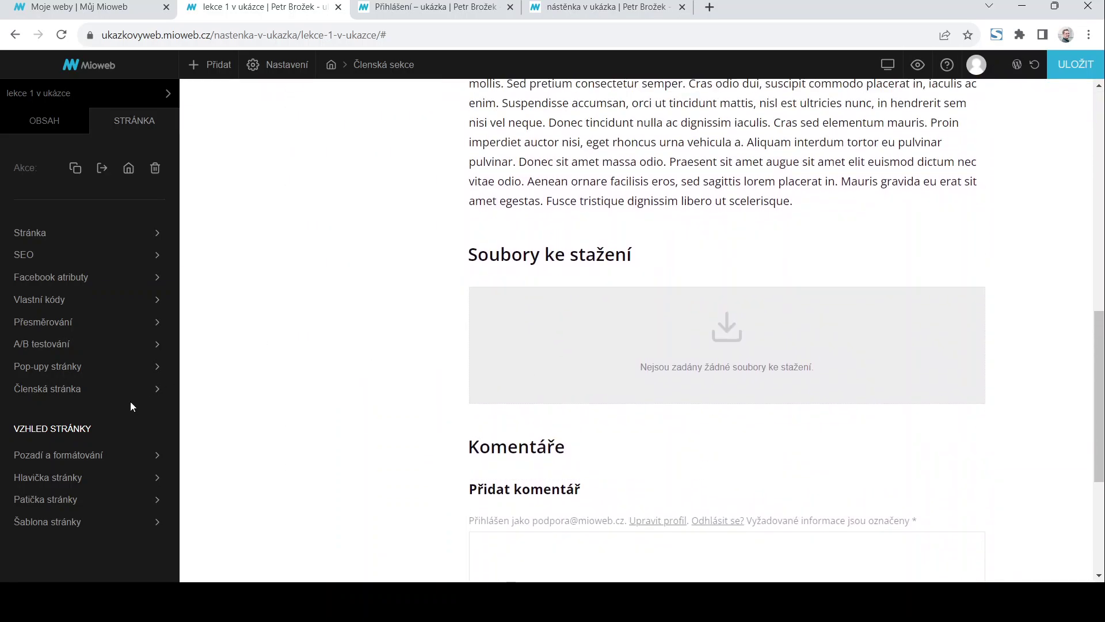
click(45, 118)
click(66, 196)
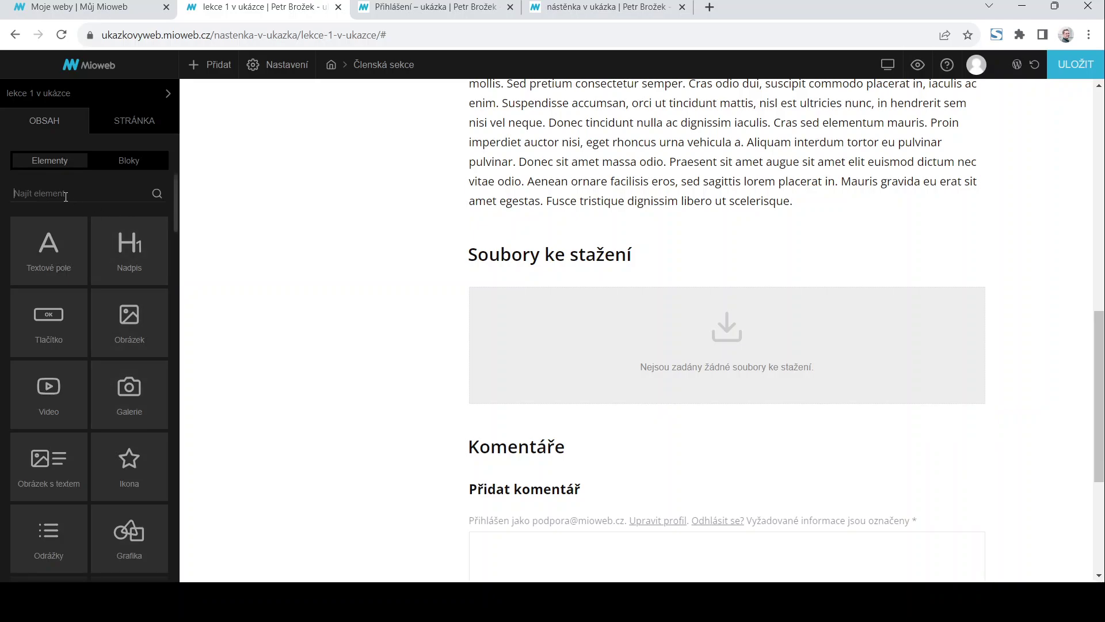
text(úkol)
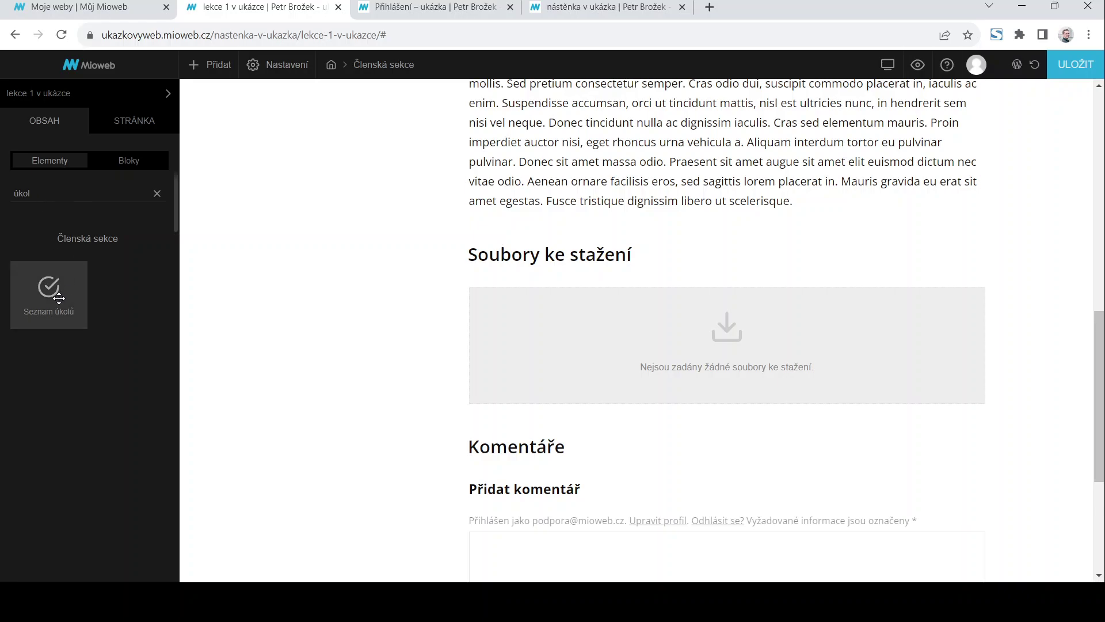
drag(54, 297, 720, 247)
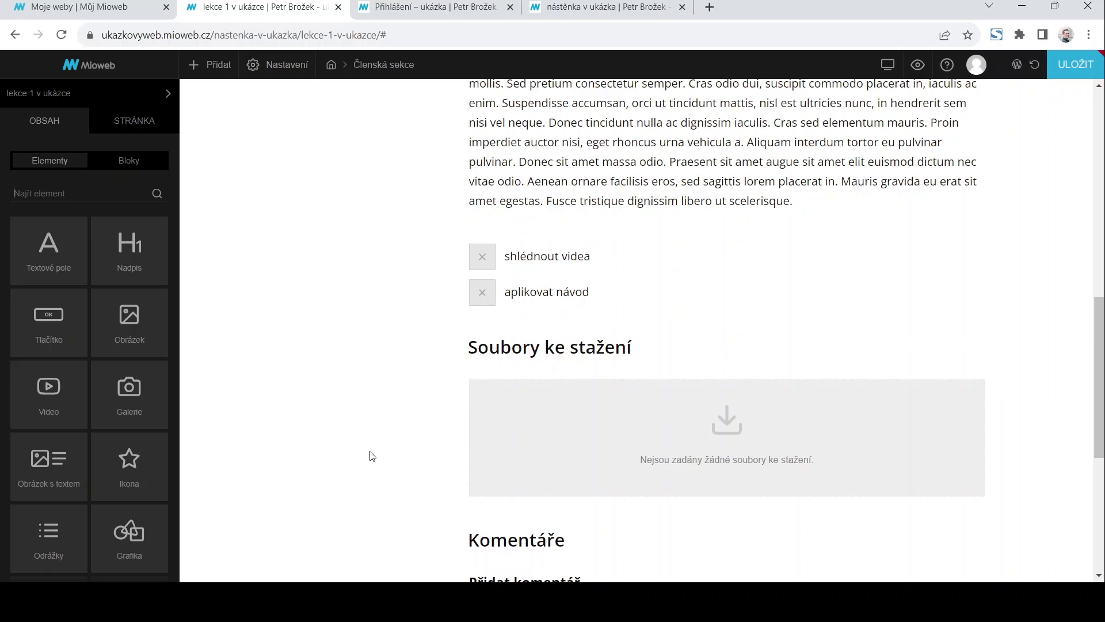
click(1074, 64)
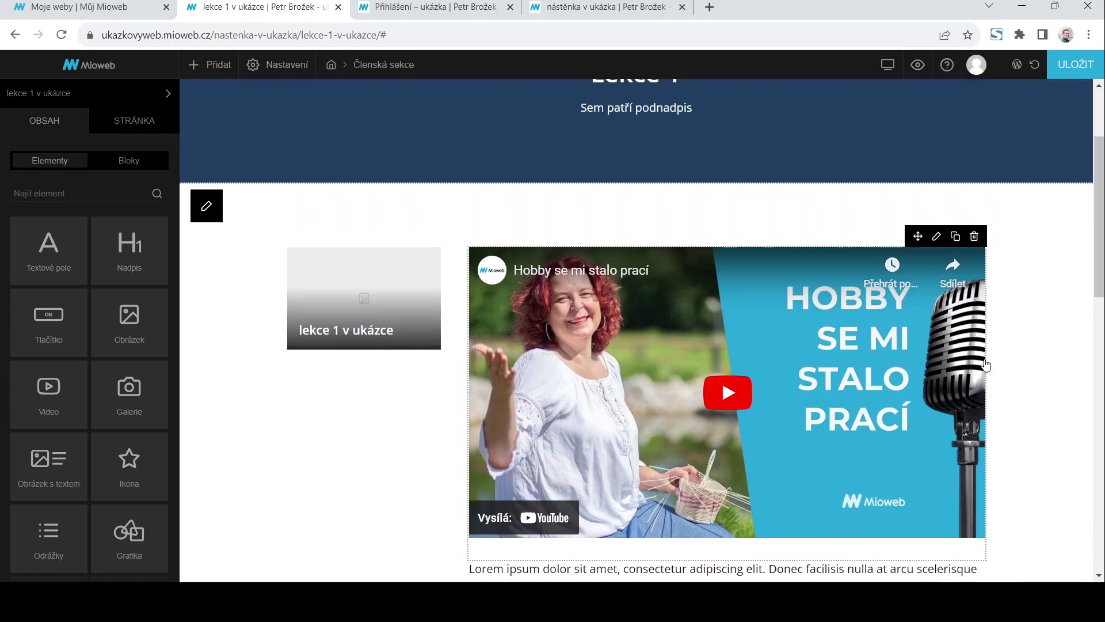
Duplicate the lesson page under the name "lekce 2 v ukázce"
scroll(986, 360, down, 10)
scroll(986, 355, up, 9)
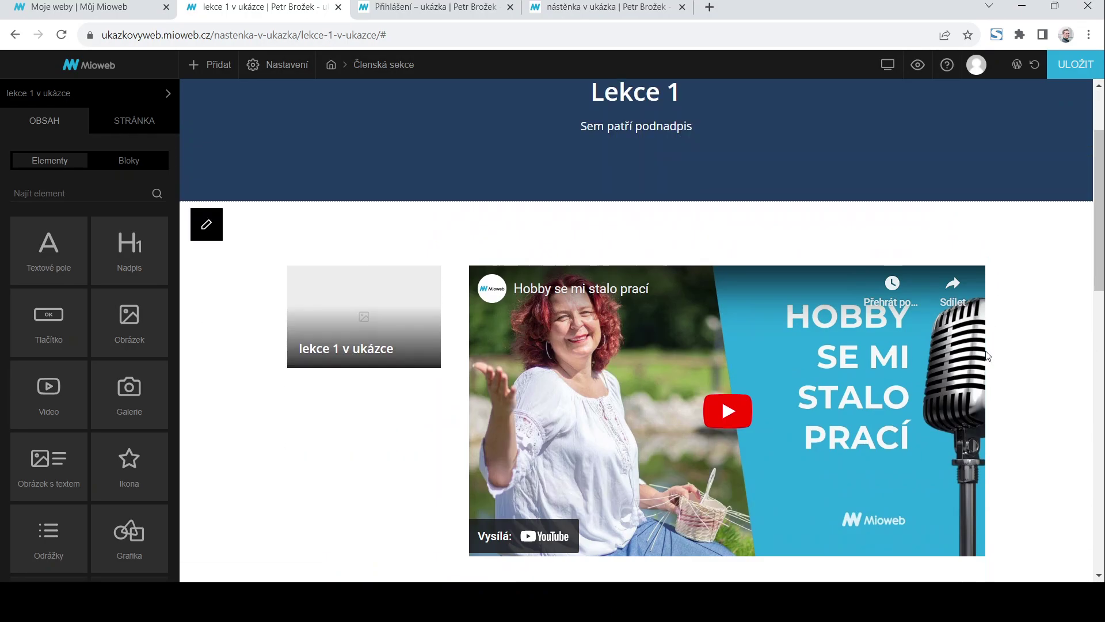
scroll(988, 356, down, 10)
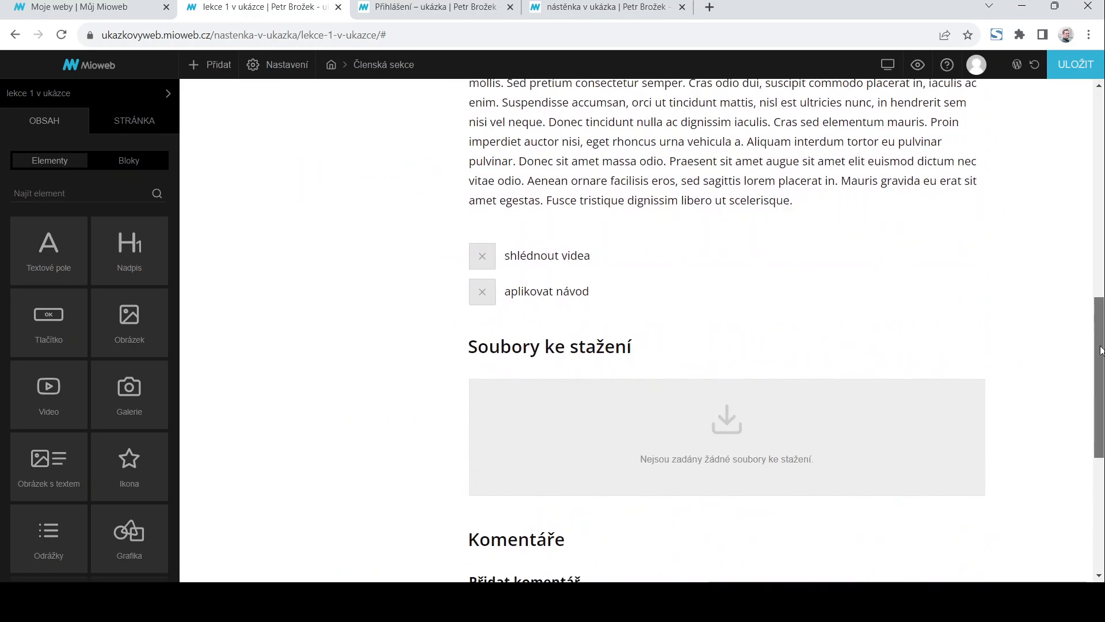
drag(1100, 326, 1100, 116)
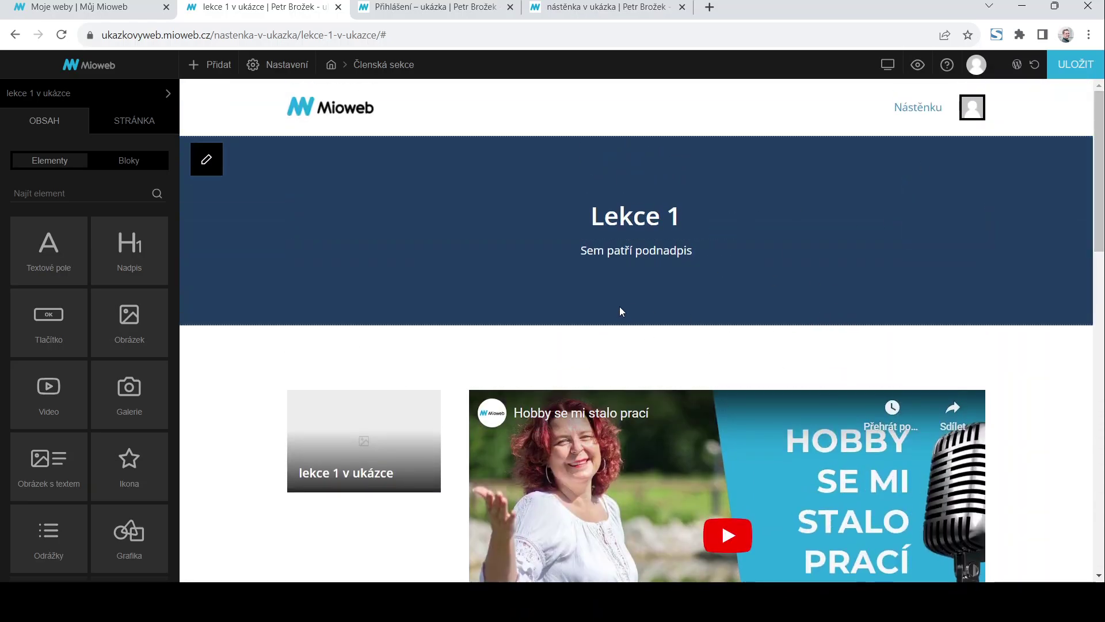
mouse_move(197, 158)
mouse_move(201, 74)
click(134, 118)
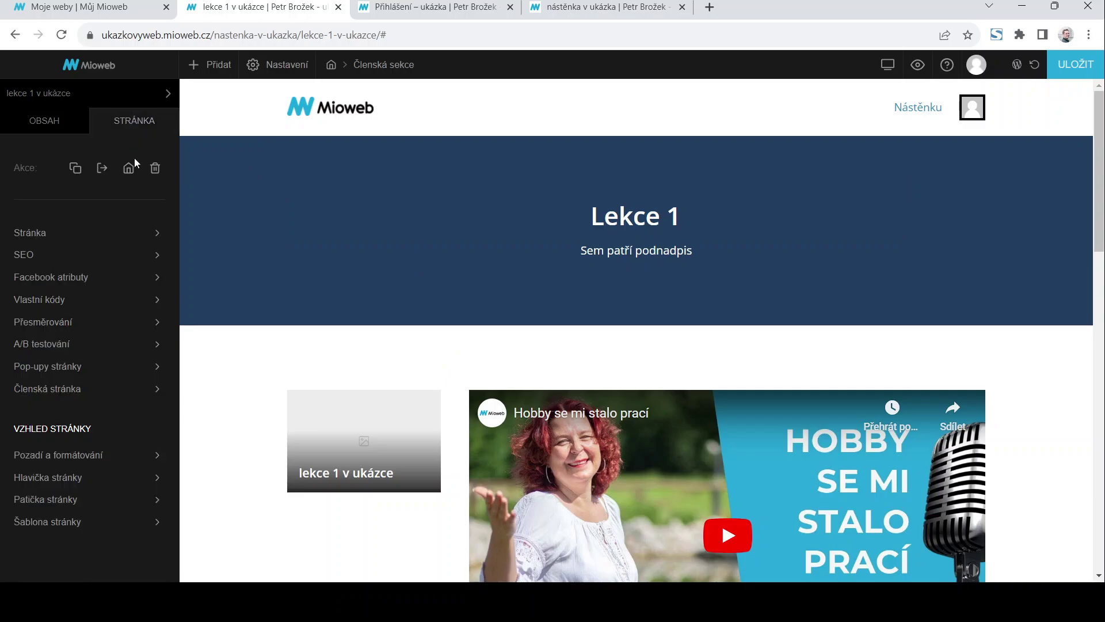
click(75, 169)
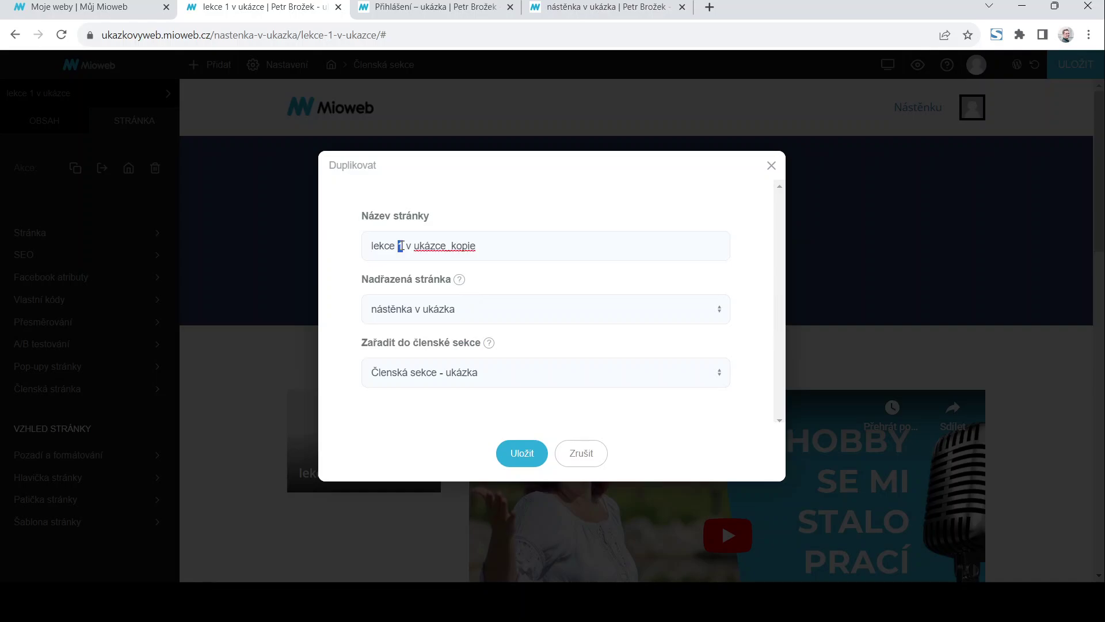
text(2)
drag(472, 245, 447, 245)
key(BackSpace)
click(522, 457)
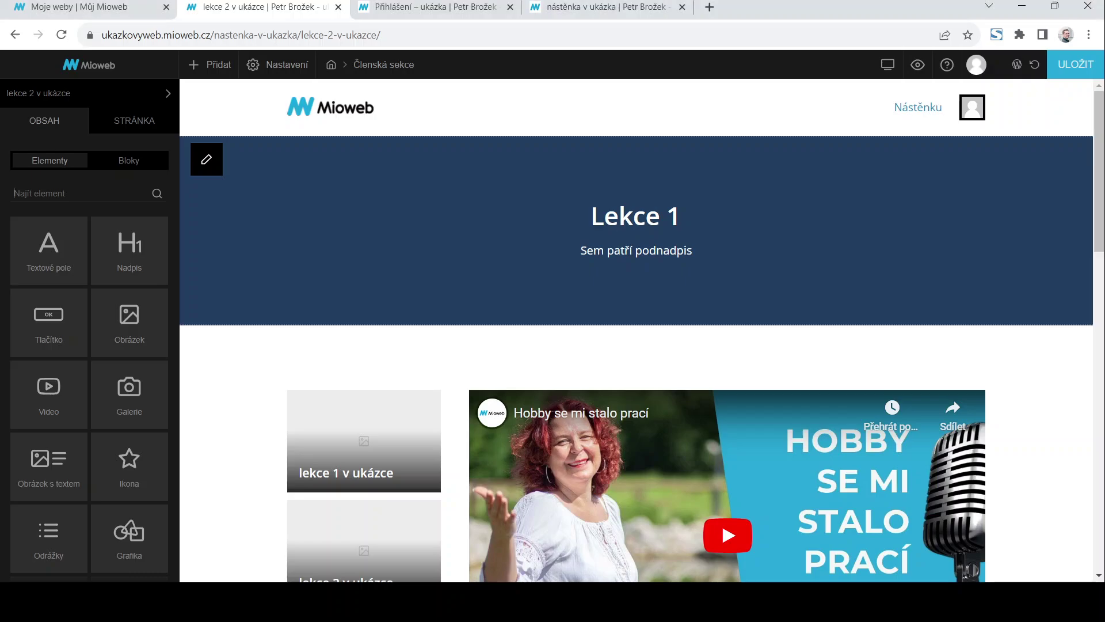
double_click(671, 211)
text(2)
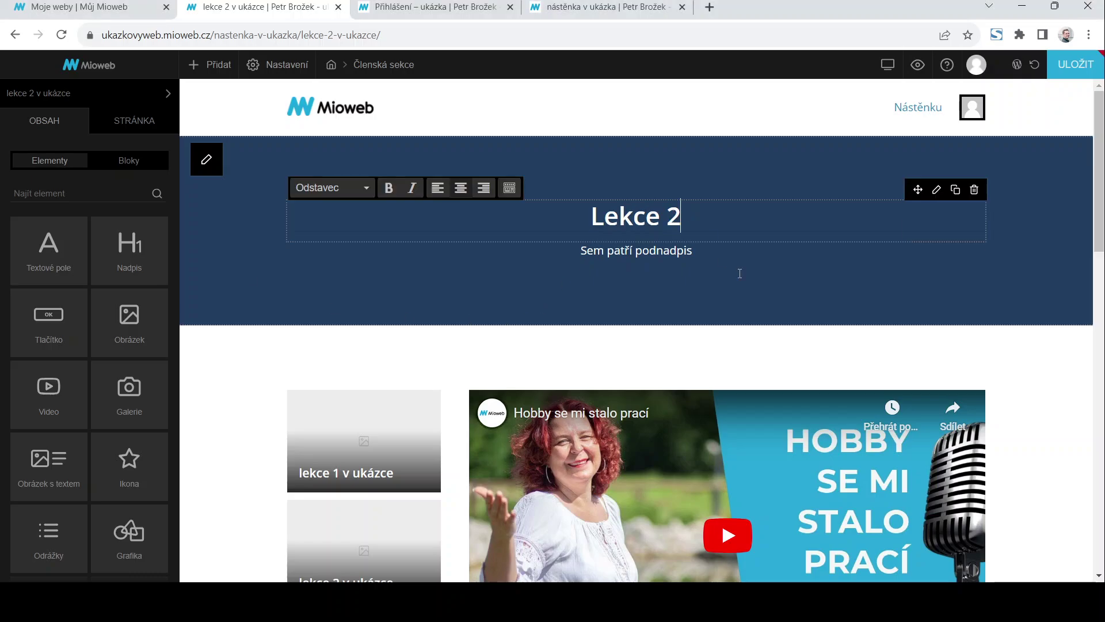
click(937, 379)
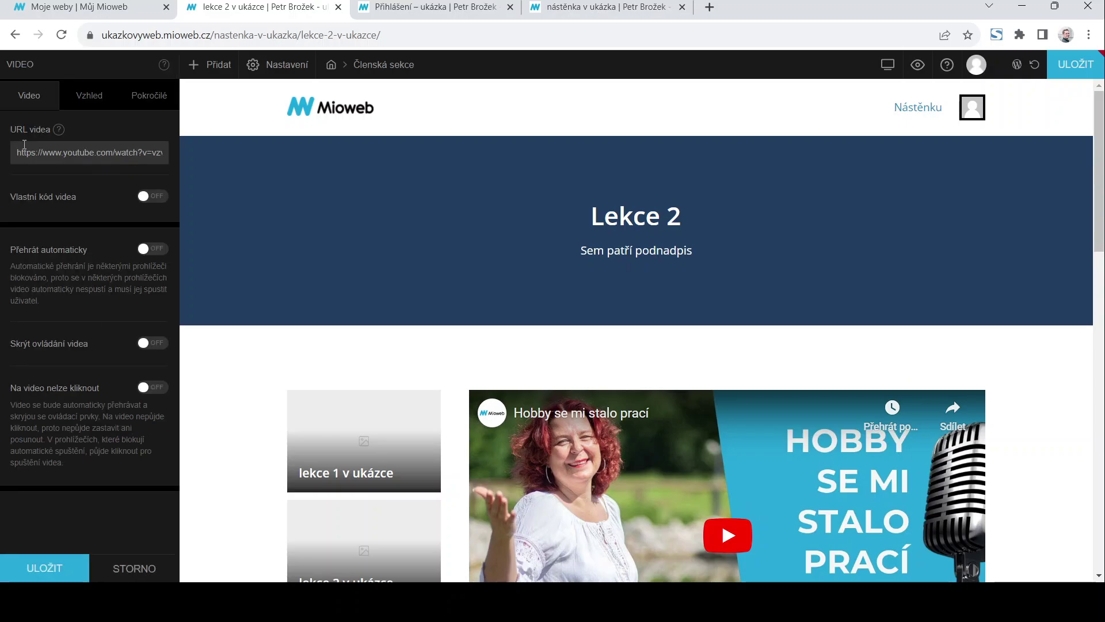
drag(15, 157, 188, 164)
text(https://www.youtube.com/watch?v=Dx8ZczgTk9Q&t=5s)
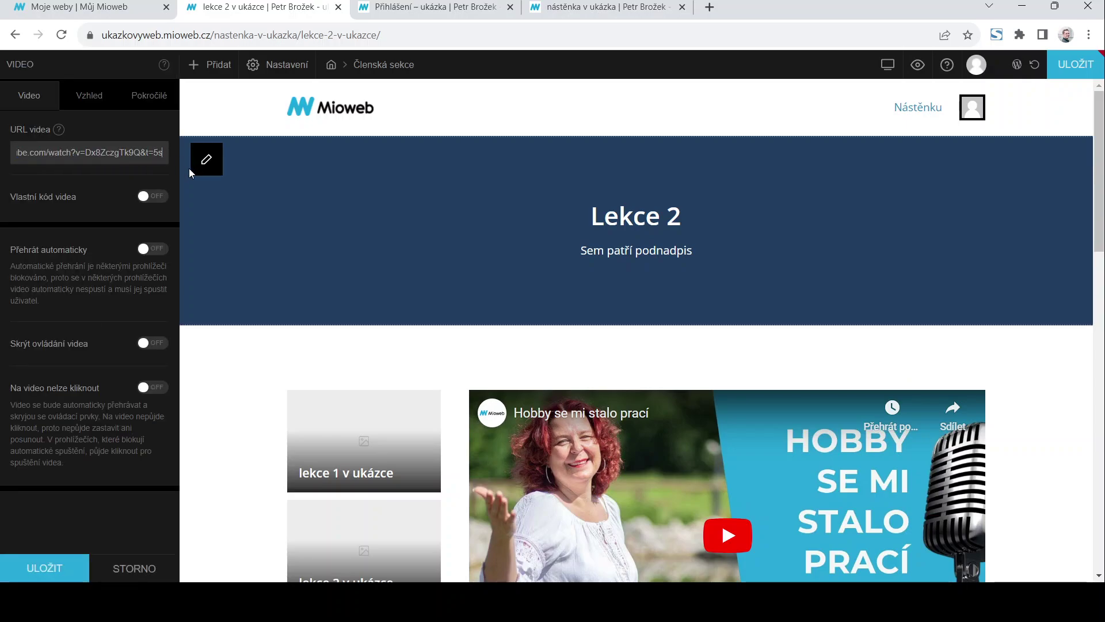
click(64, 568)
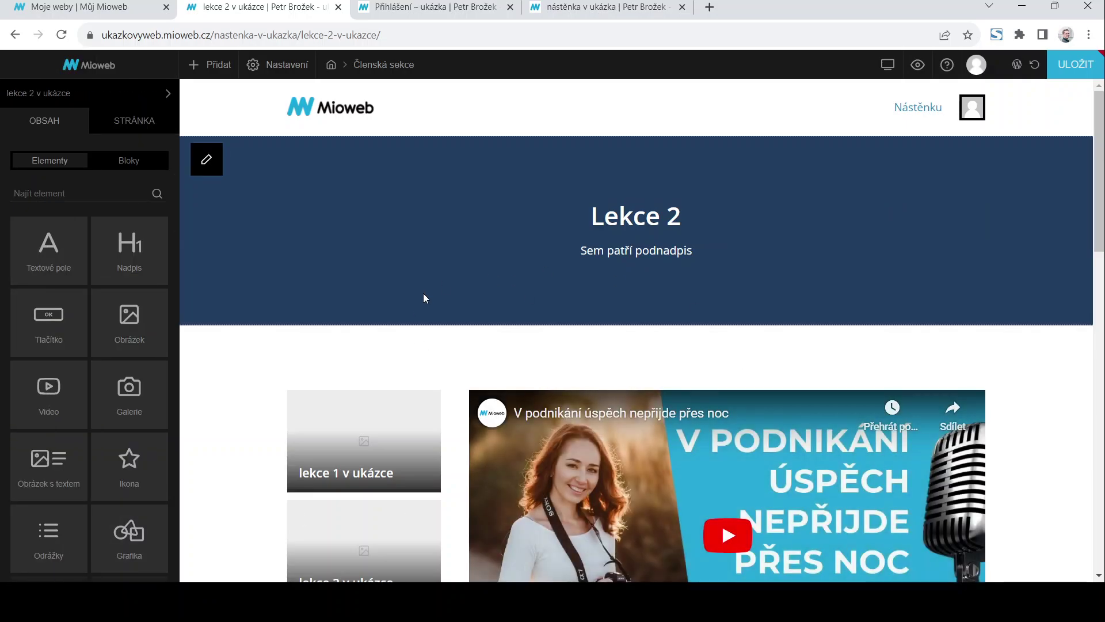
Save the lesson 2 page and look over its content from the video down to the task list
scroll(424, 296, down, 4)
scroll(375, 399, up, 2)
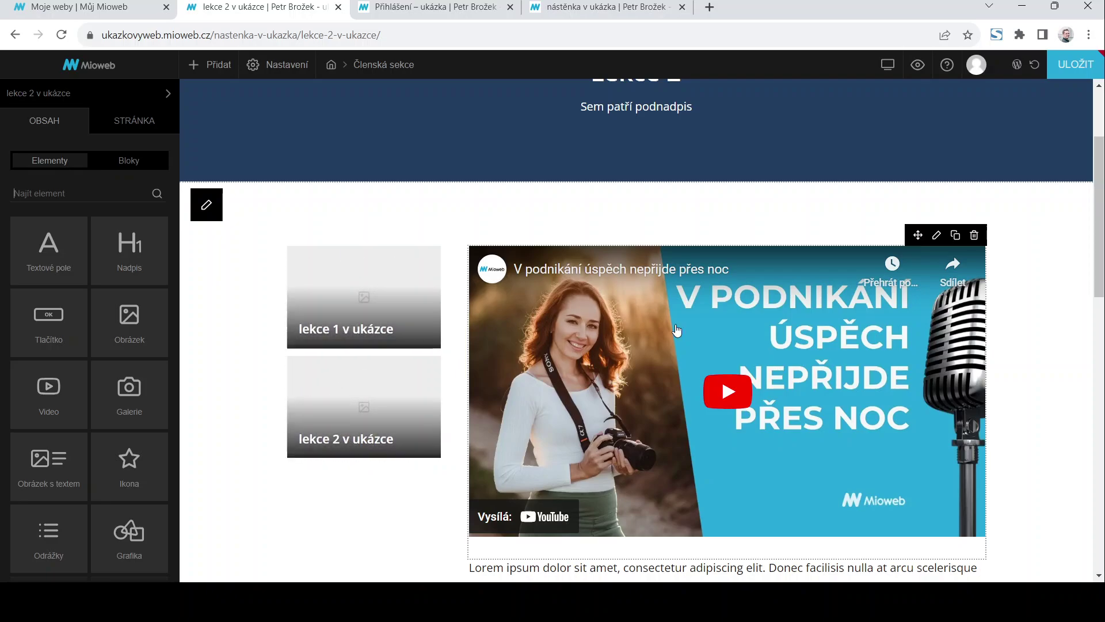
click(1080, 68)
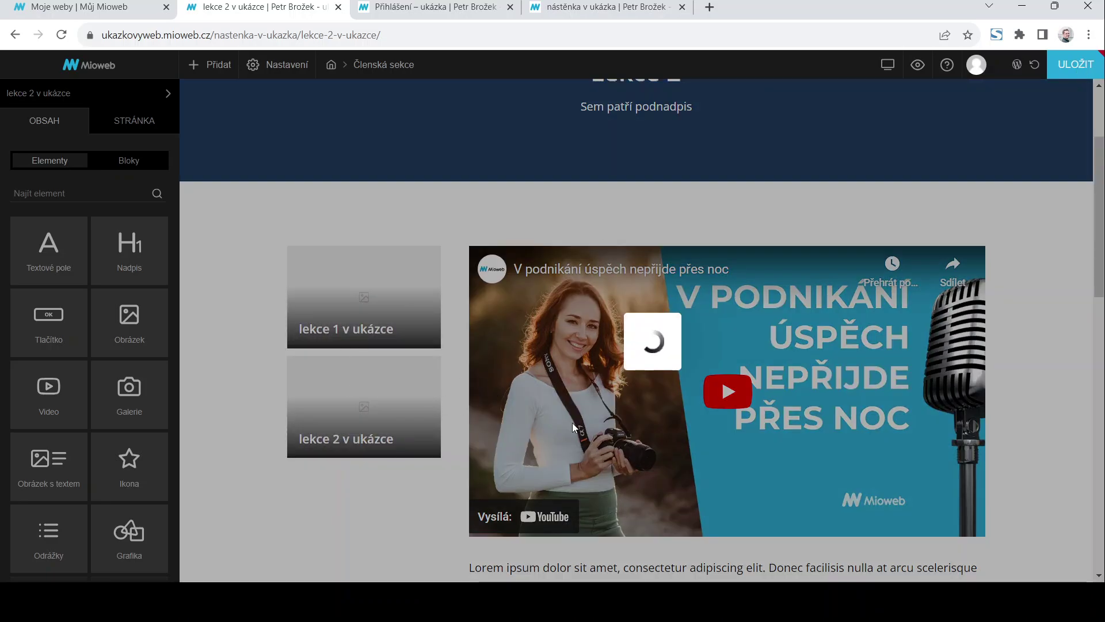
scroll(1065, 364, down, 5)
scroll(1034, 364, up, 3)
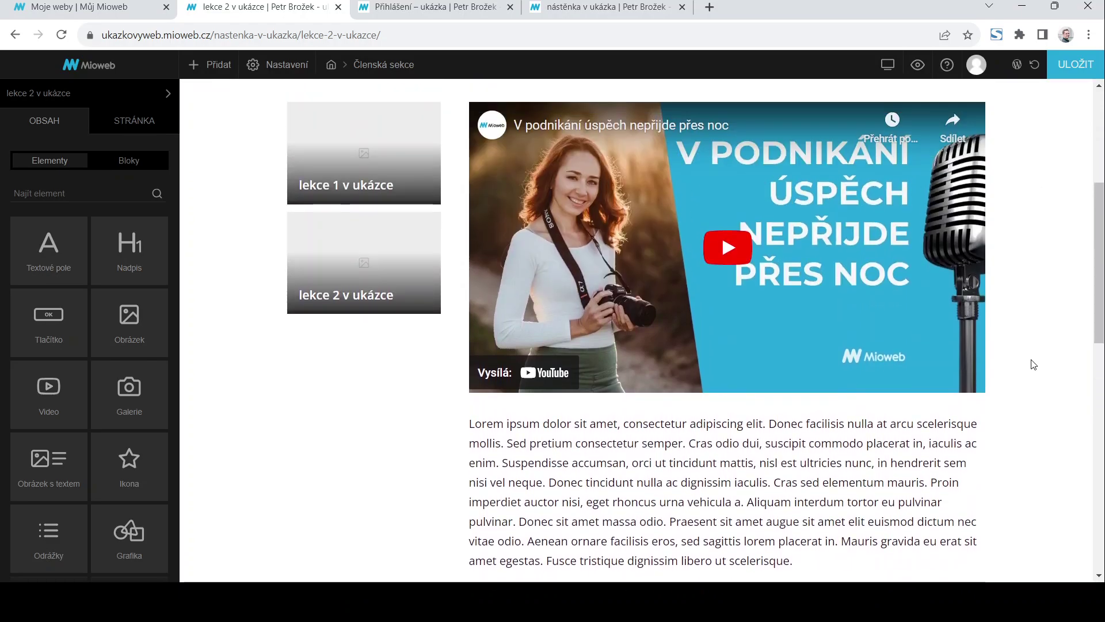
scroll(1034, 364, down, 4)
scroll(1034, 365, up, 1)
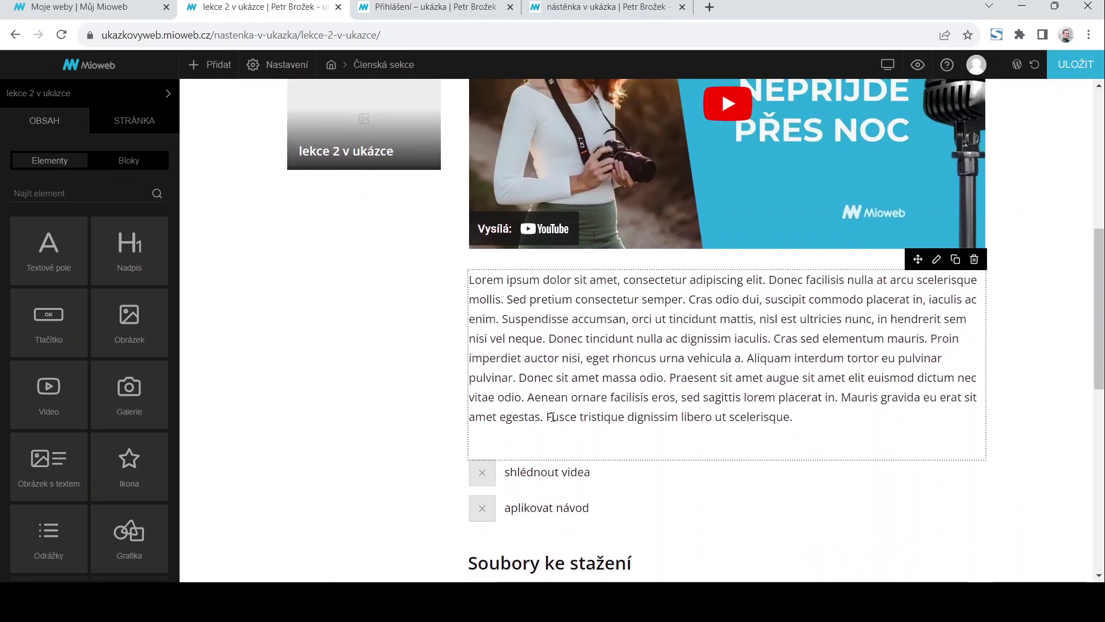
scroll(457, 403, up, 6)
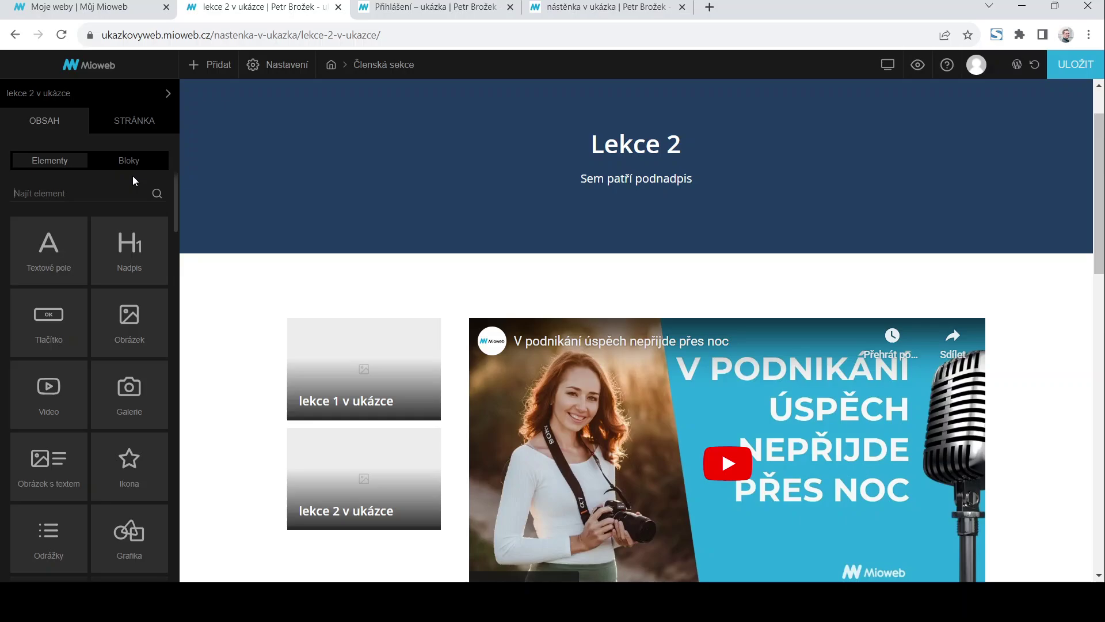
Restrict access to the lesson 2 page to "Po splnění úkolů předešlé lekce", with "lekce 1 v ukázce" as the required page, and save
click(130, 120)
click(47, 399)
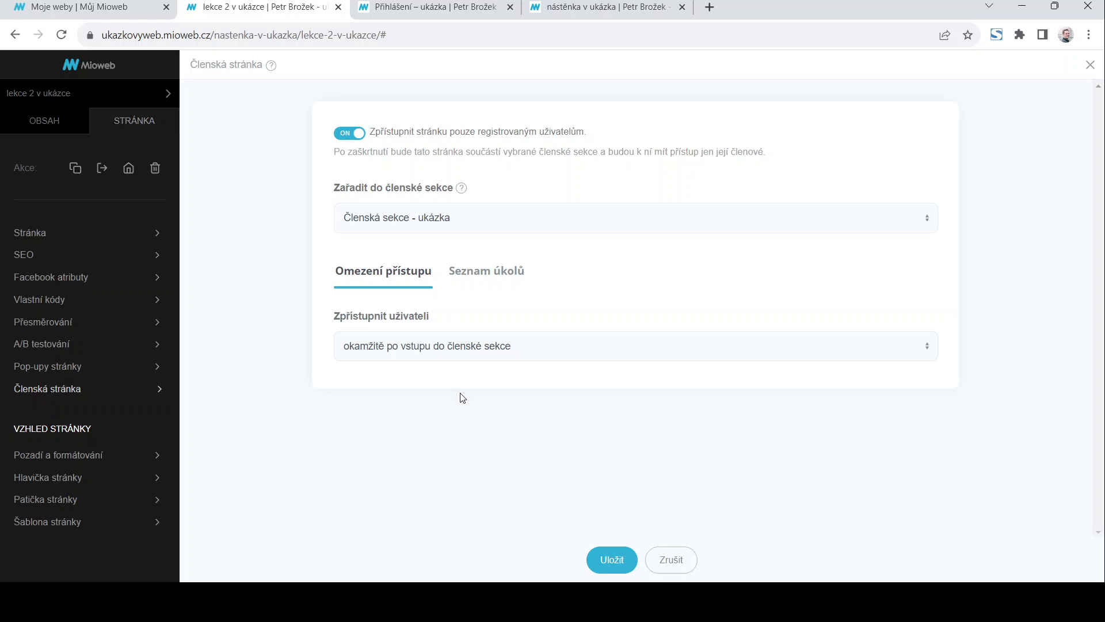
click(471, 428)
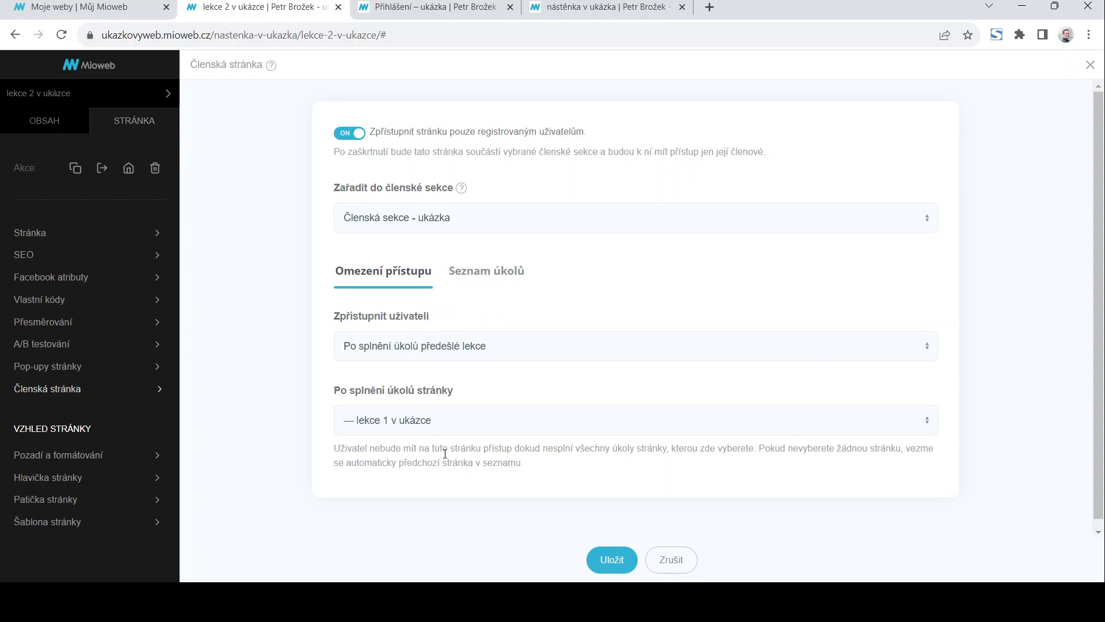
click(610, 558)
click(620, 569)
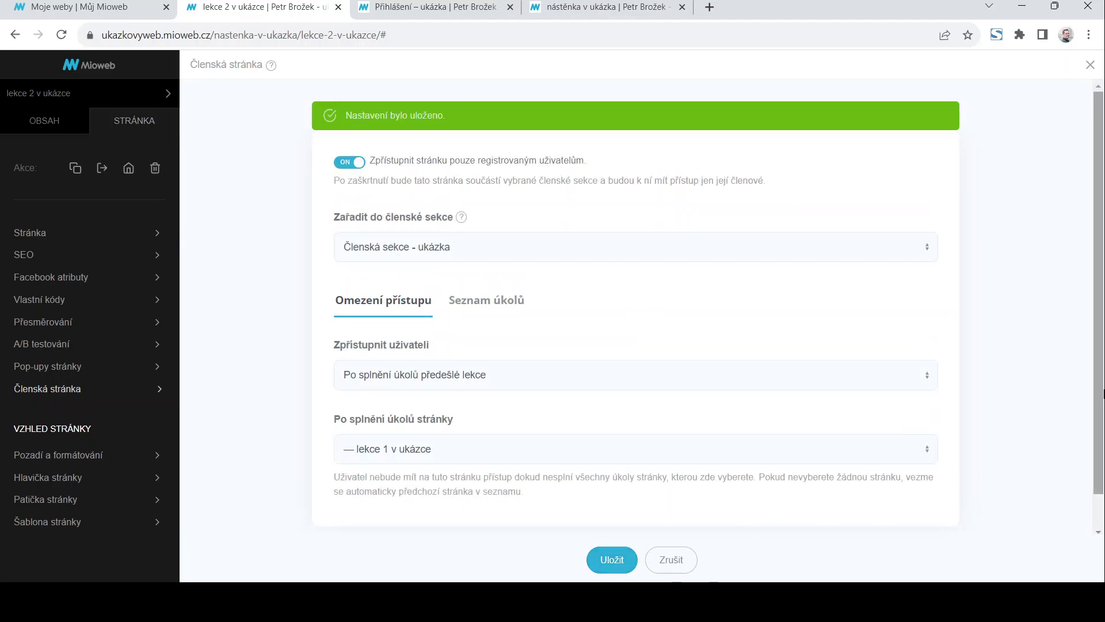
drag(1006, 464, 1104, 496)
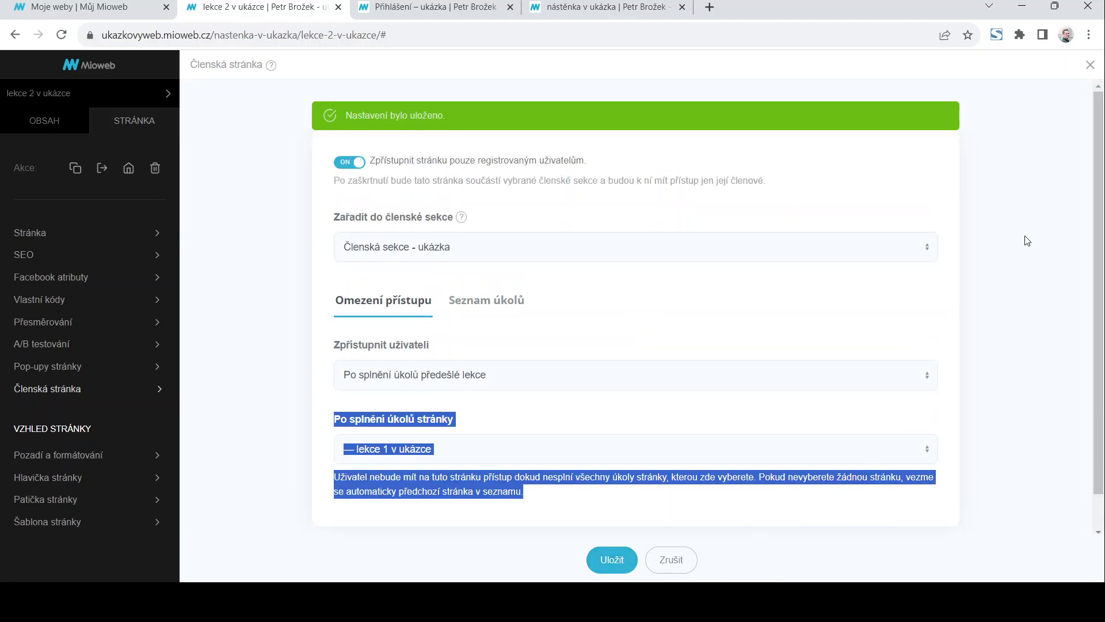
click(1090, 74)
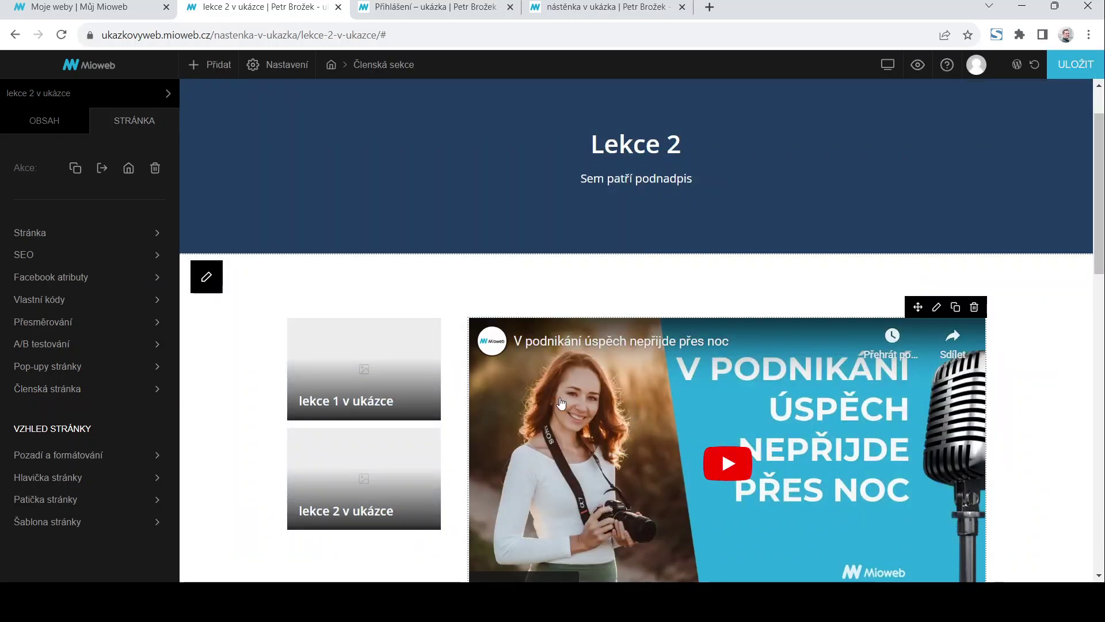
Duplicate the lesson 2 page under the name "lekce 3 v ukázce", keeping its parent page and member section
scroll(653, 422, down, 2)
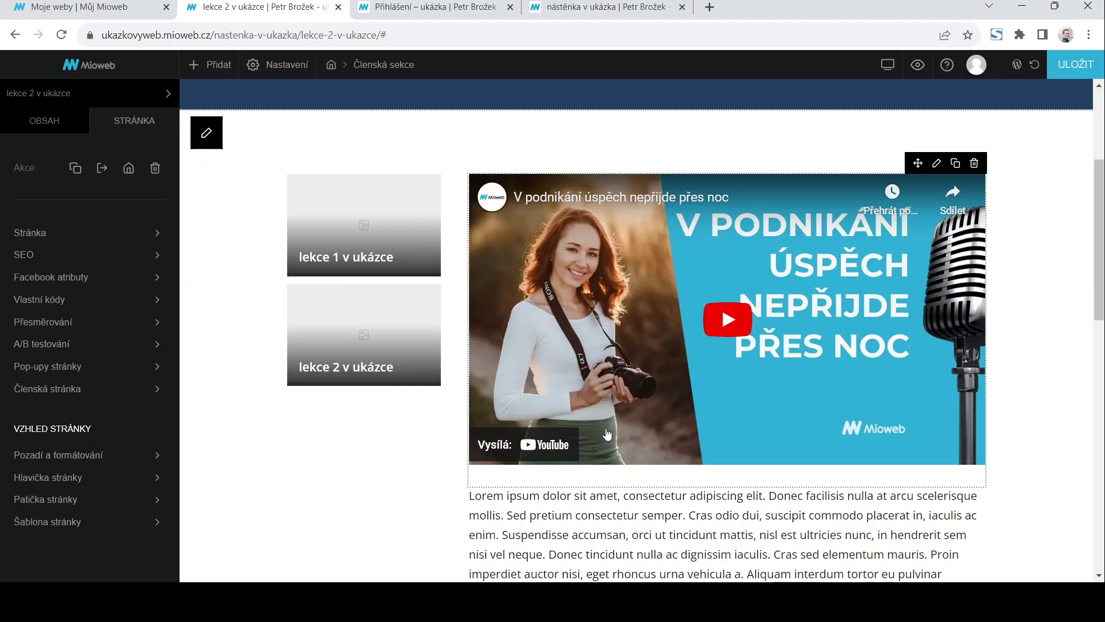
scroll(611, 432, down, 6)
scroll(761, 372, up, 2)
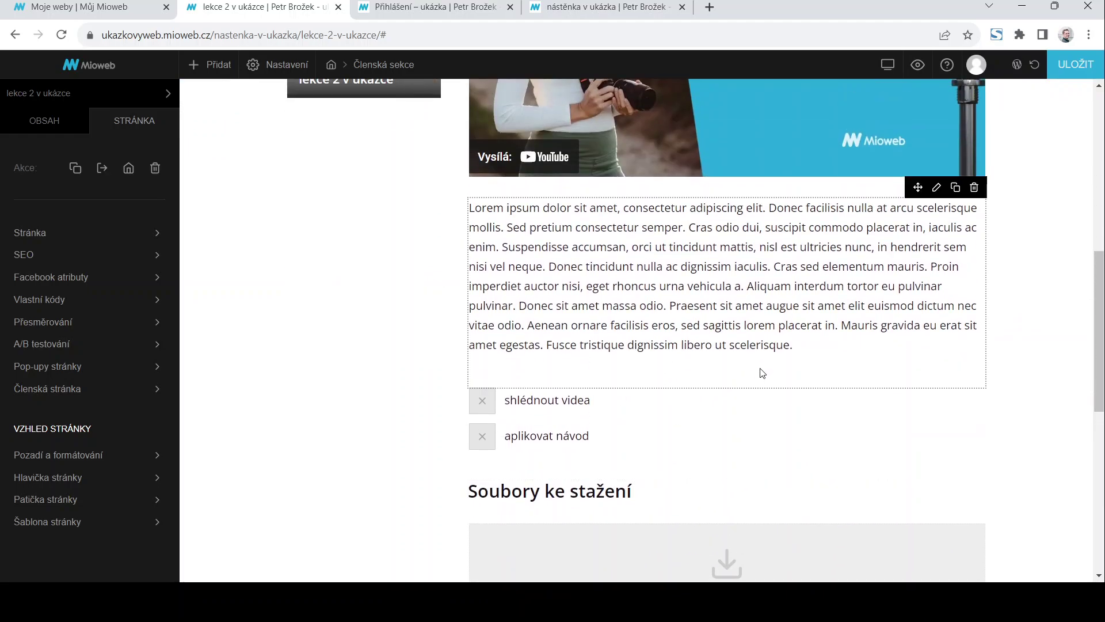
scroll(693, 349, up, 4)
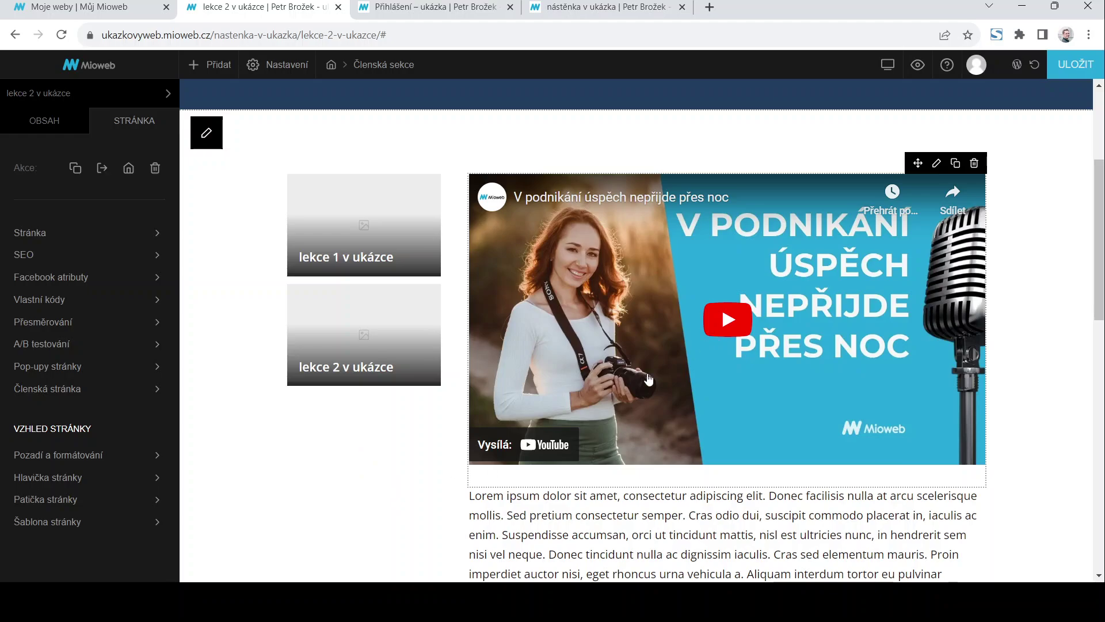
scroll(395, 471, up, 2)
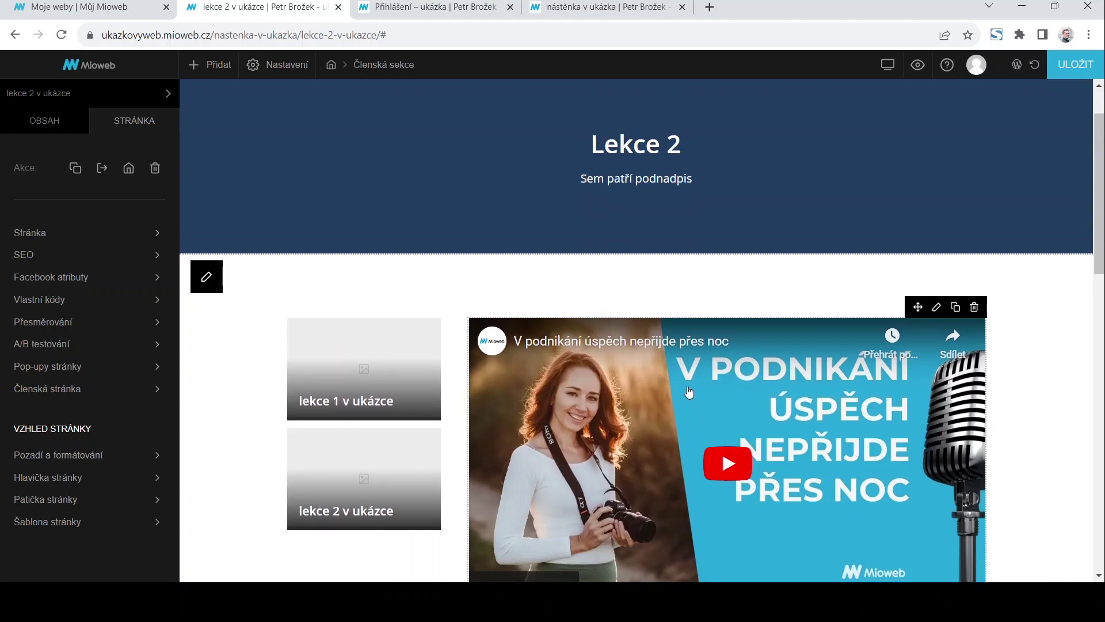
scroll(452, 230, up, 2)
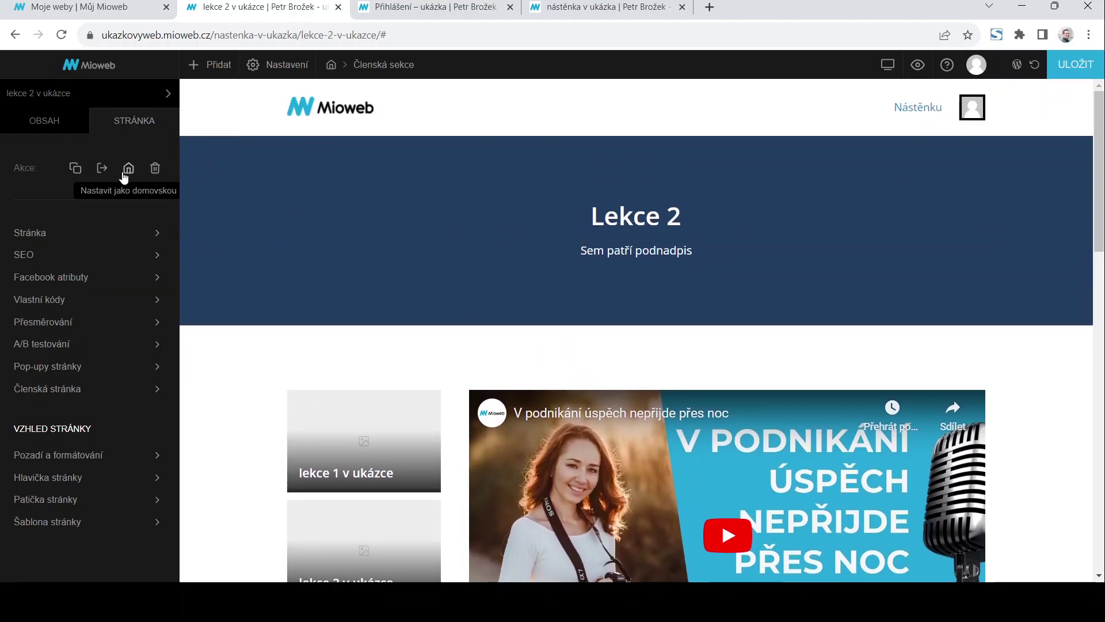
click(77, 168)
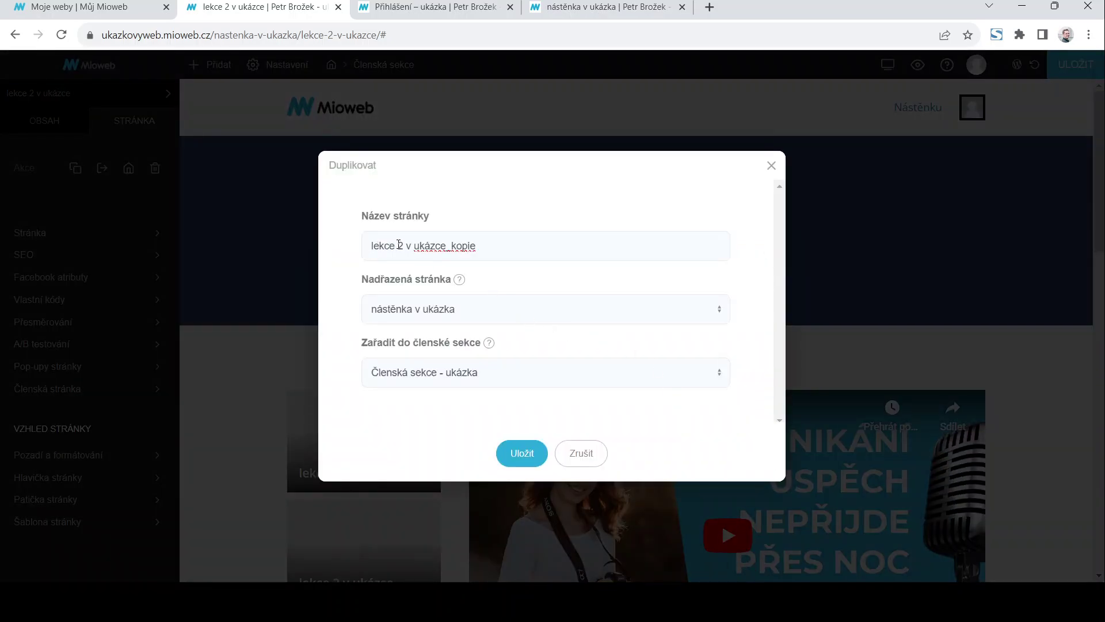
drag(399, 244, 407, 246)
text(3)
drag(446, 243, 526, 246)
key(BackSpace)
click(522, 453)
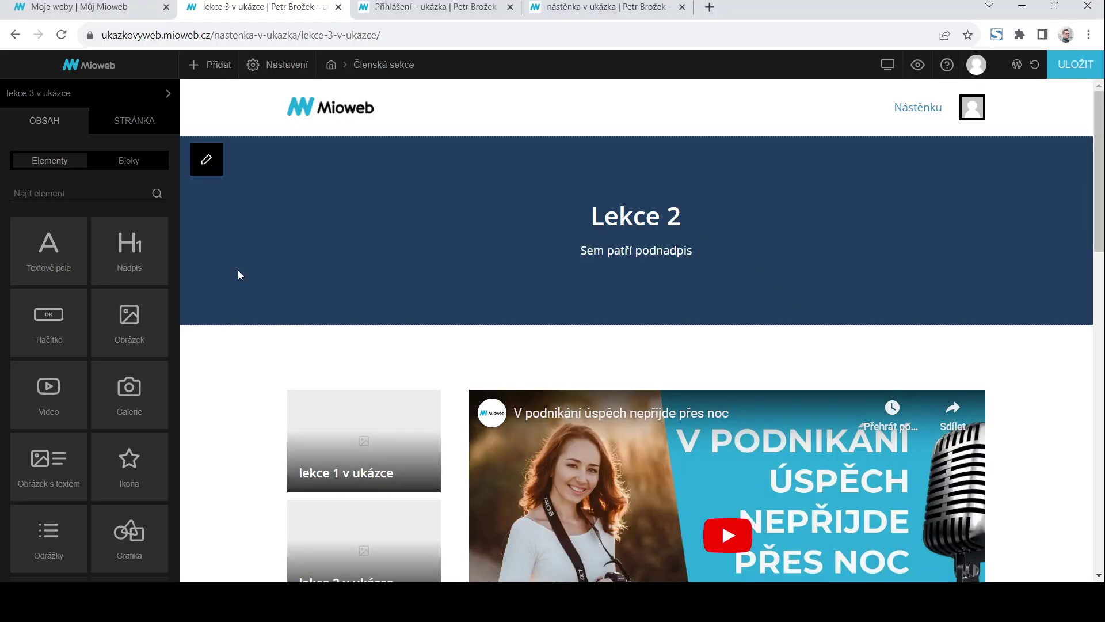
Set the lesson 3 video's URL to the YouTube address ending in watch?v=iX97KIXvnFg&t=375s and check the page content below it
click(938, 380)
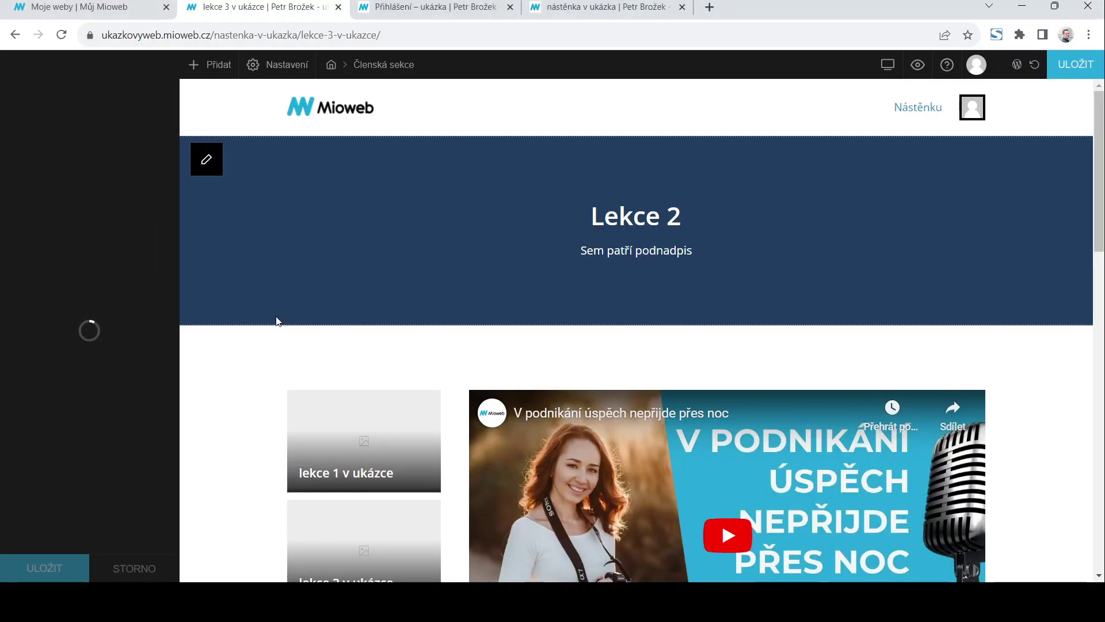
mouse_move(18, 153)
mouse_down()
mouse_move(149, 154)
mouse_move(184, 167)
mouse_up()
key(ctrl+v)
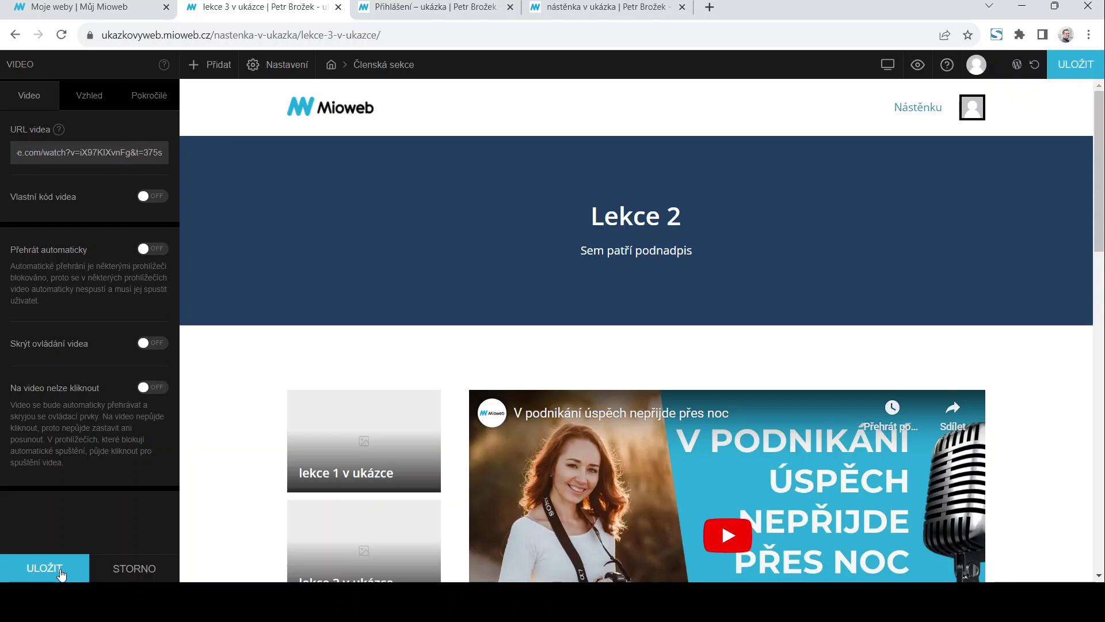
click(58, 570)
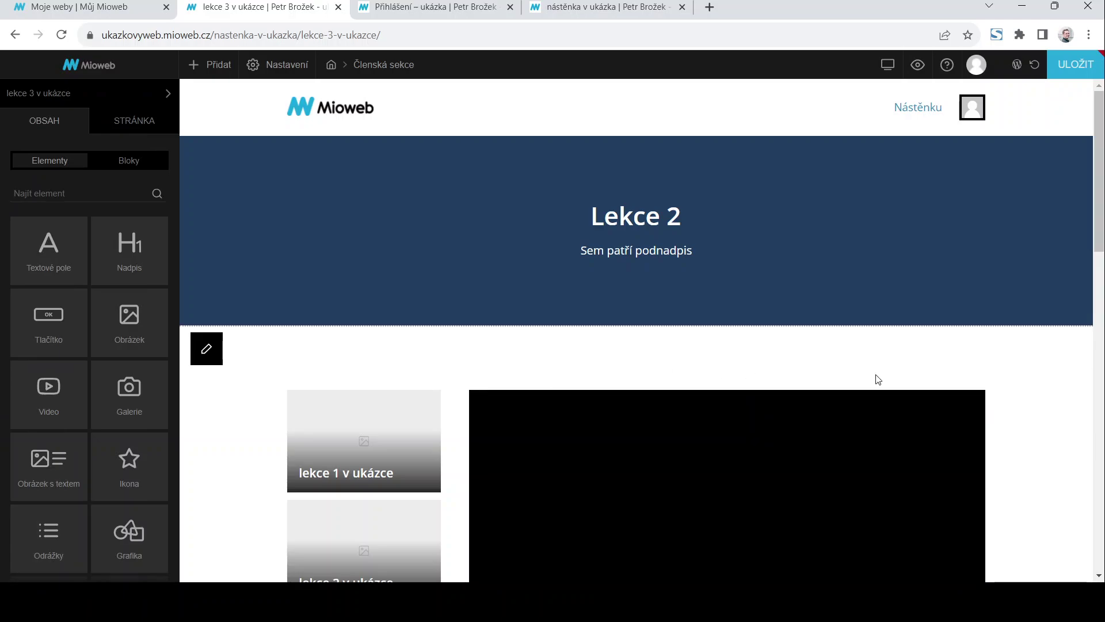
scroll(876, 377, down, 4)
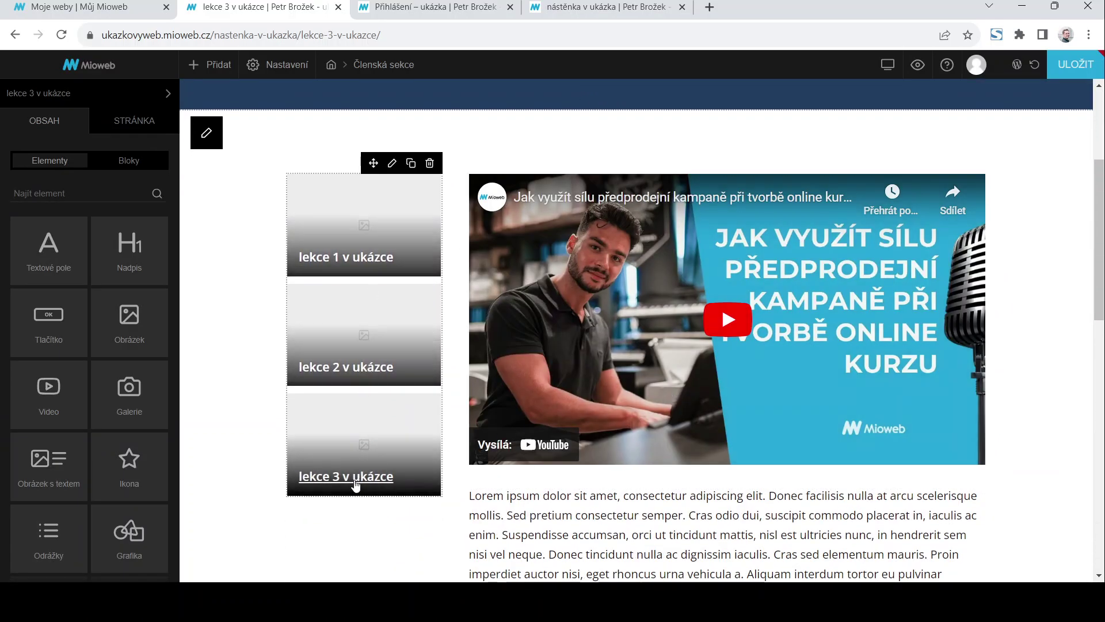
scroll(458, 529, down, 4)
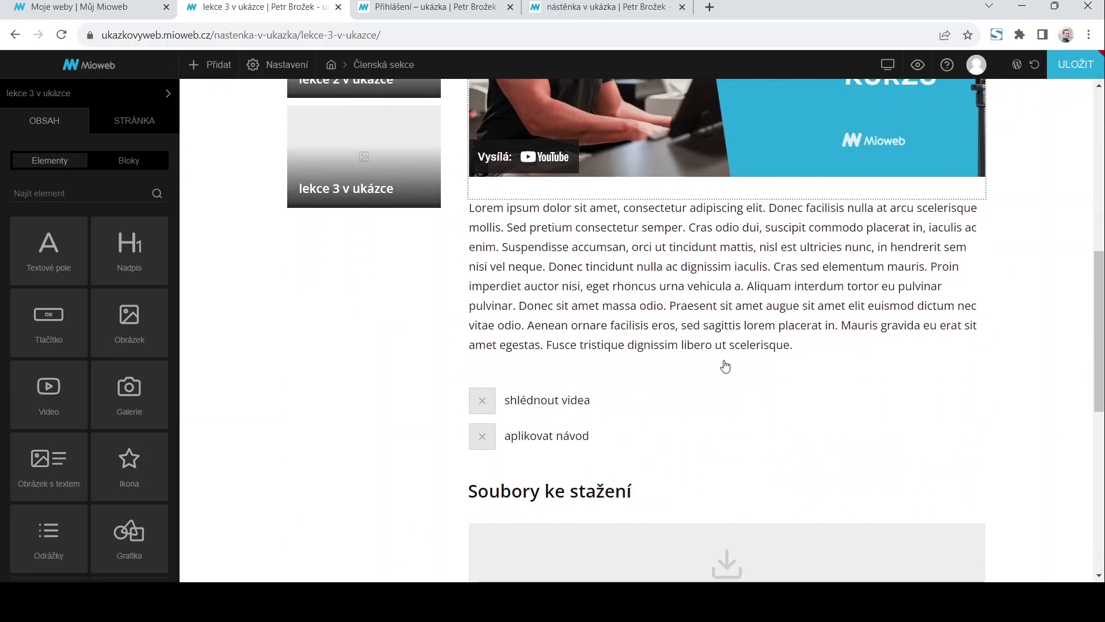
scroll(773, 473, up, 5)
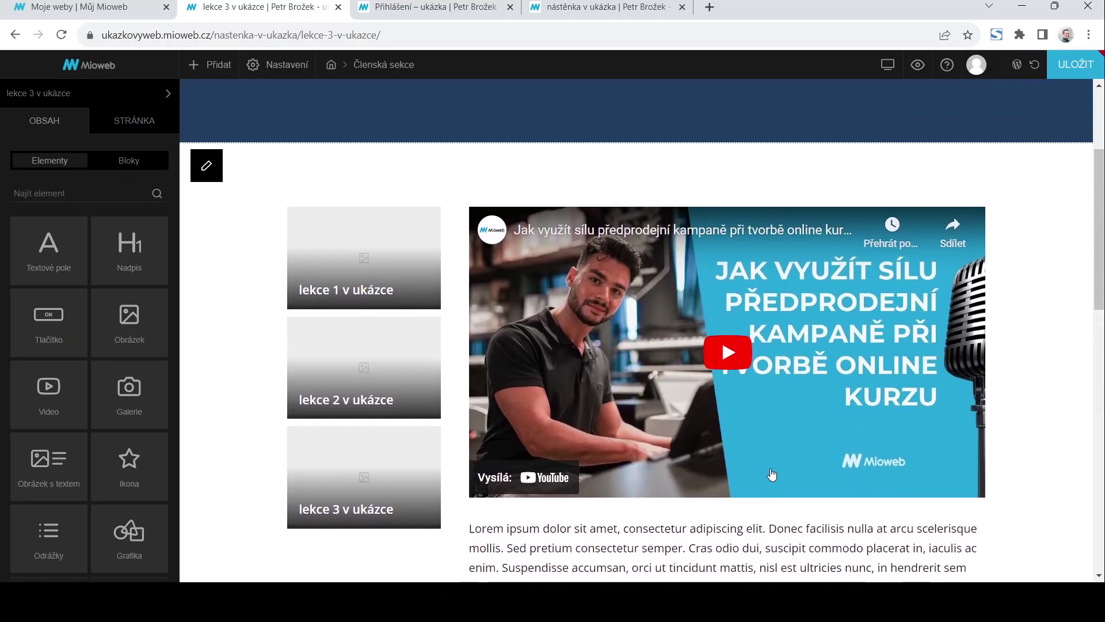
Set DSC08004.jpg from the media library as the lesson 3 page's preview image and save the page
click(135, 120)
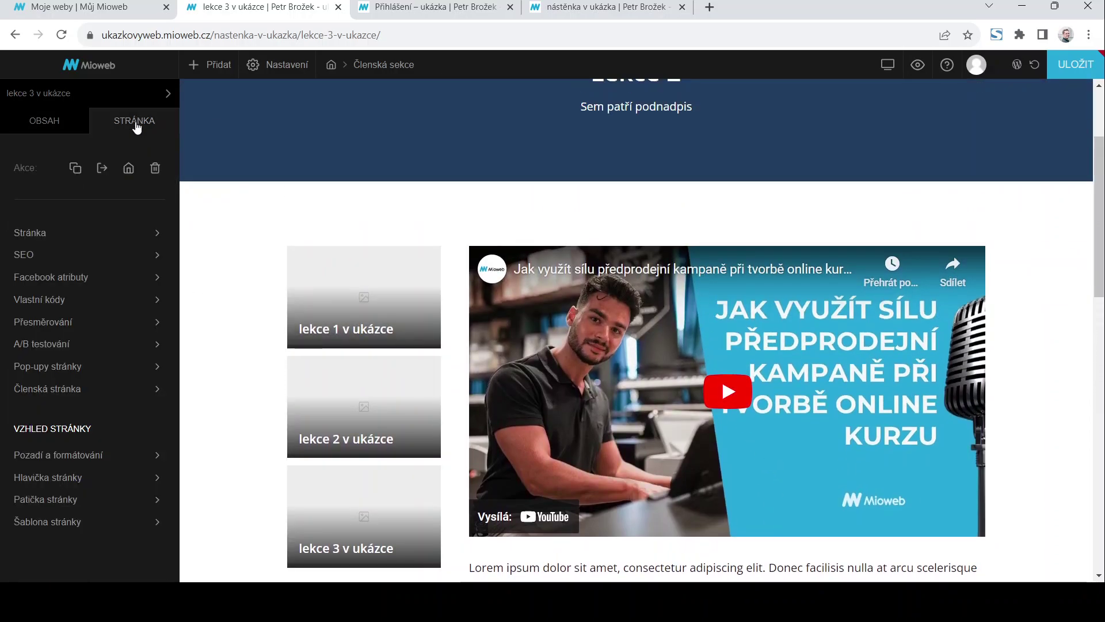
click(43, 233)
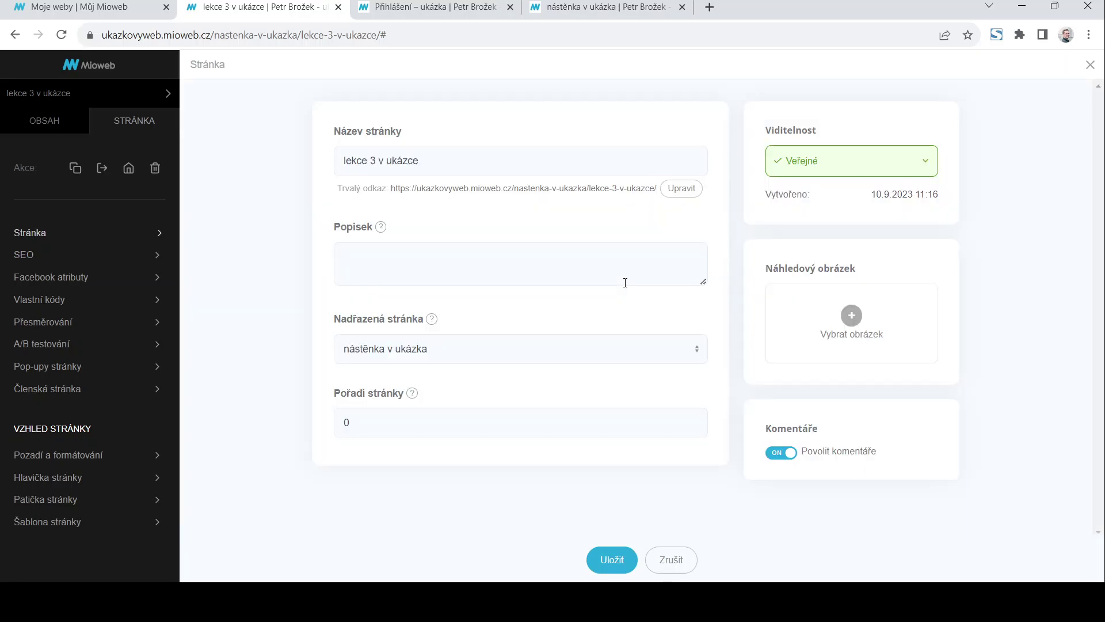
click(862, 334)
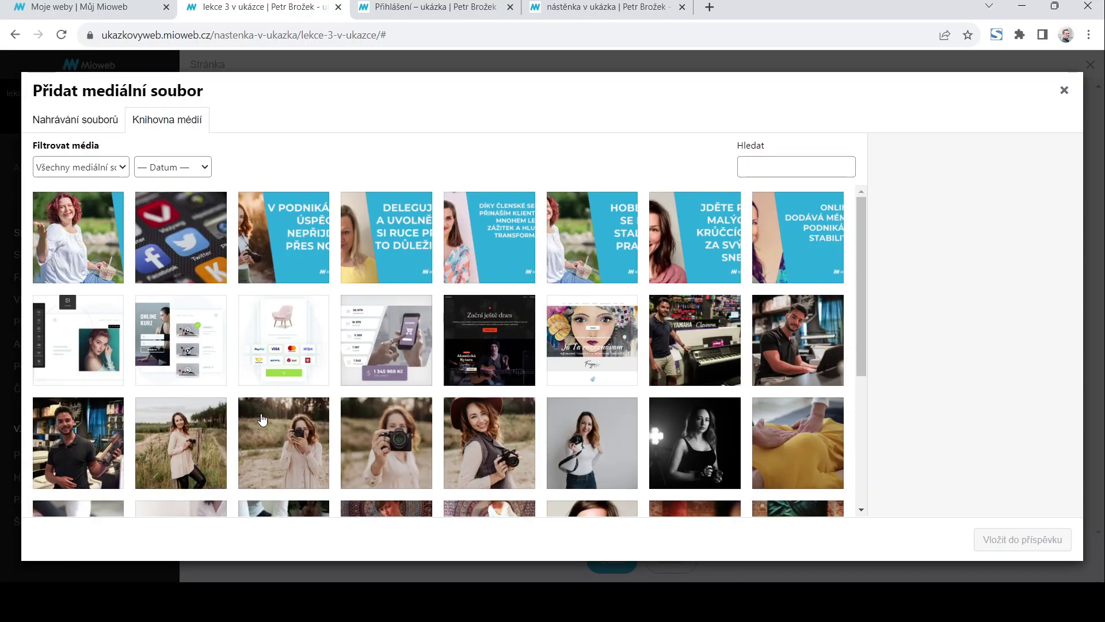
click(765, 383)
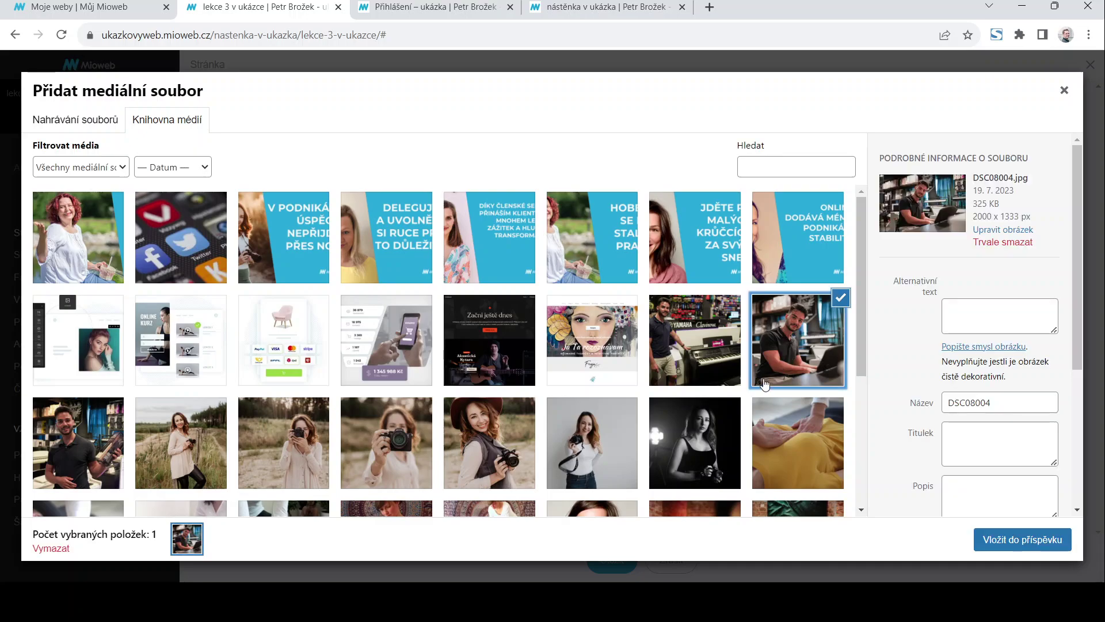
click(1019, 542)
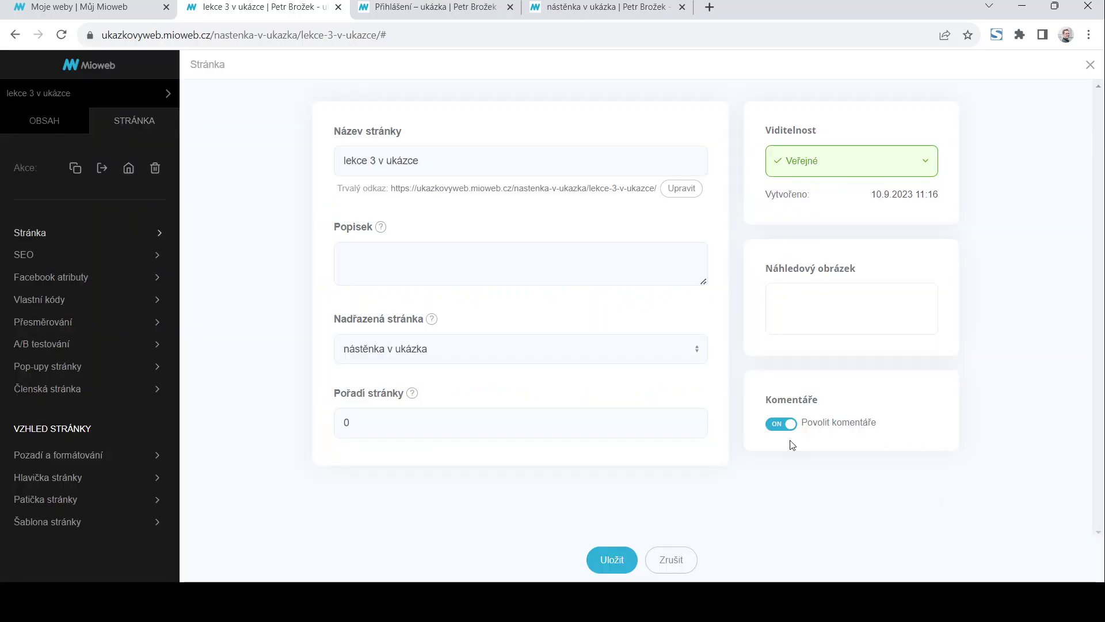
click(619, 558)
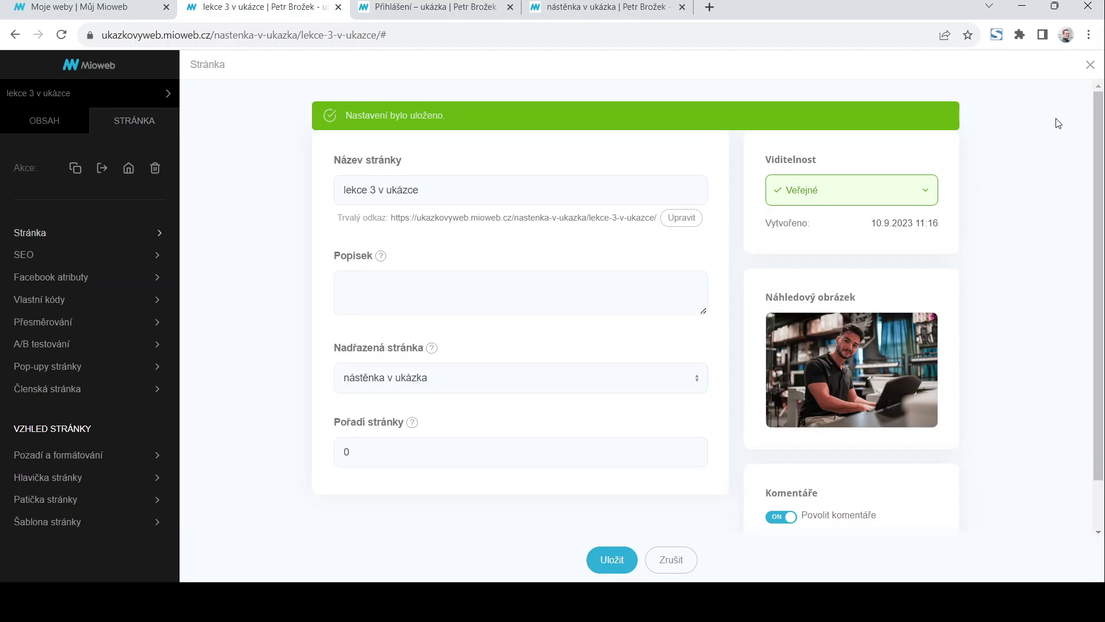
click(1091, 64)
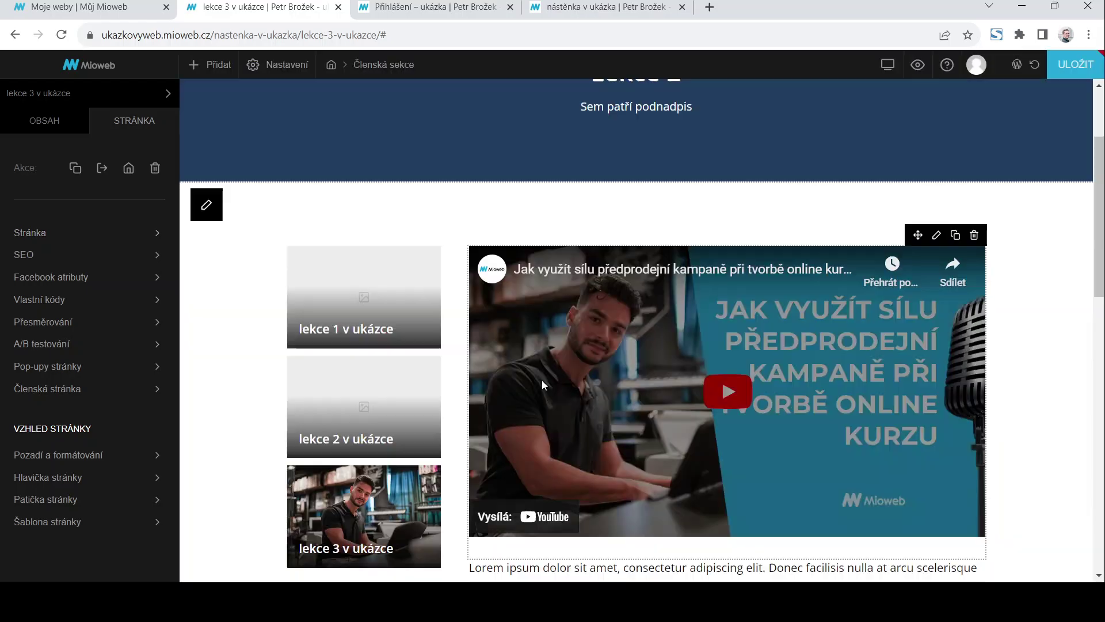
scroll(336, 392, down, 2)
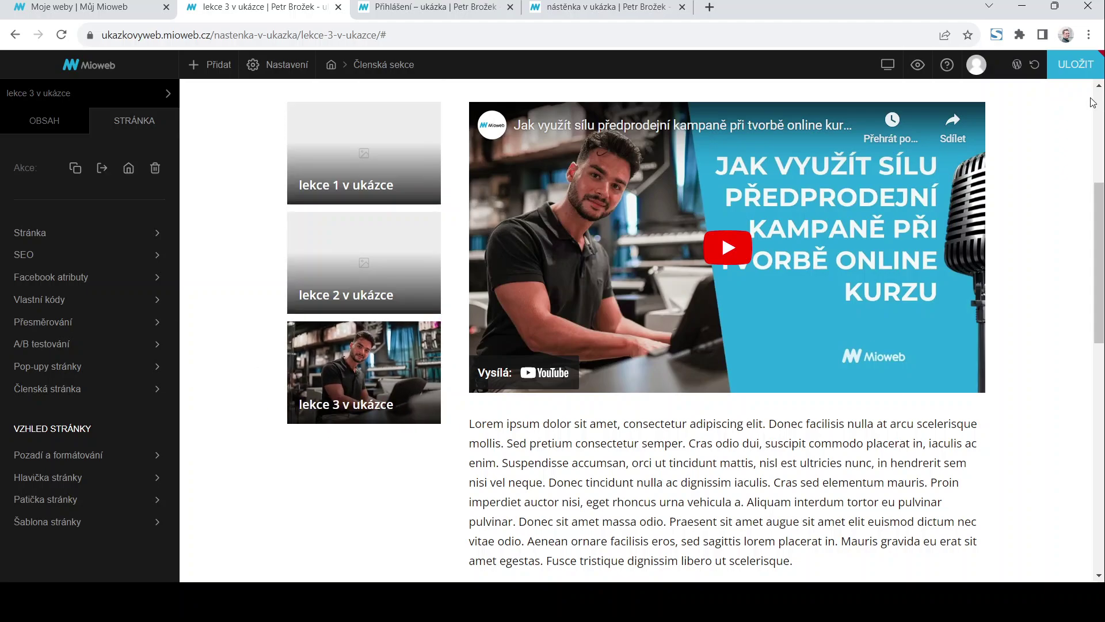
click(1076, 64)
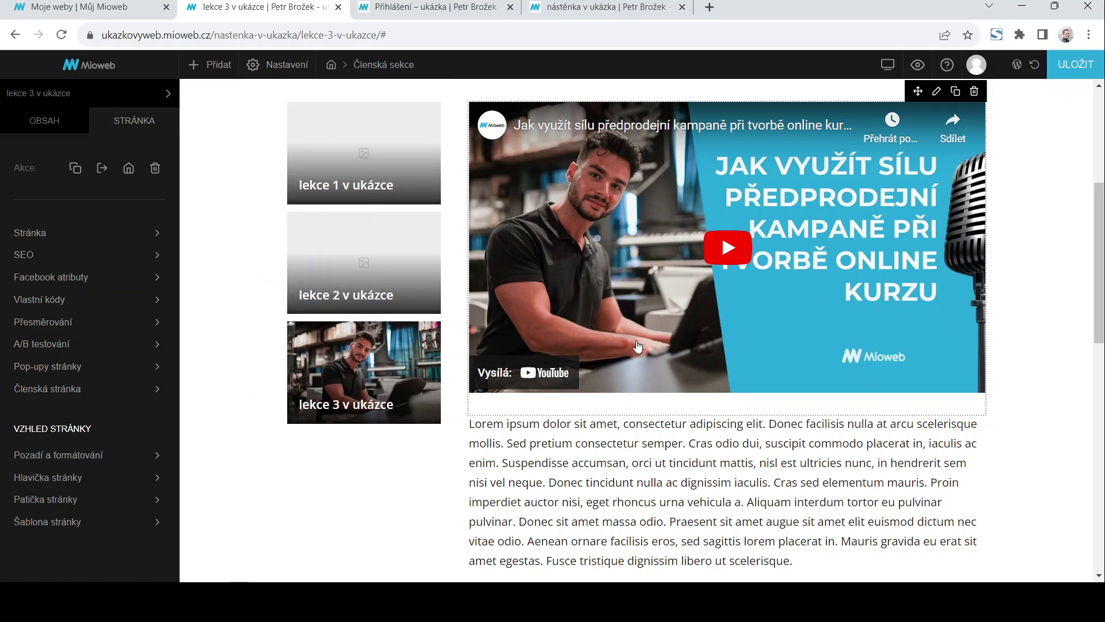
Change the page heading to "Lekce 3" and save the page
scroll(662, 368, up, 5)
scroll(683, 385, down, 15)
scroll(685, 389, up, 8)
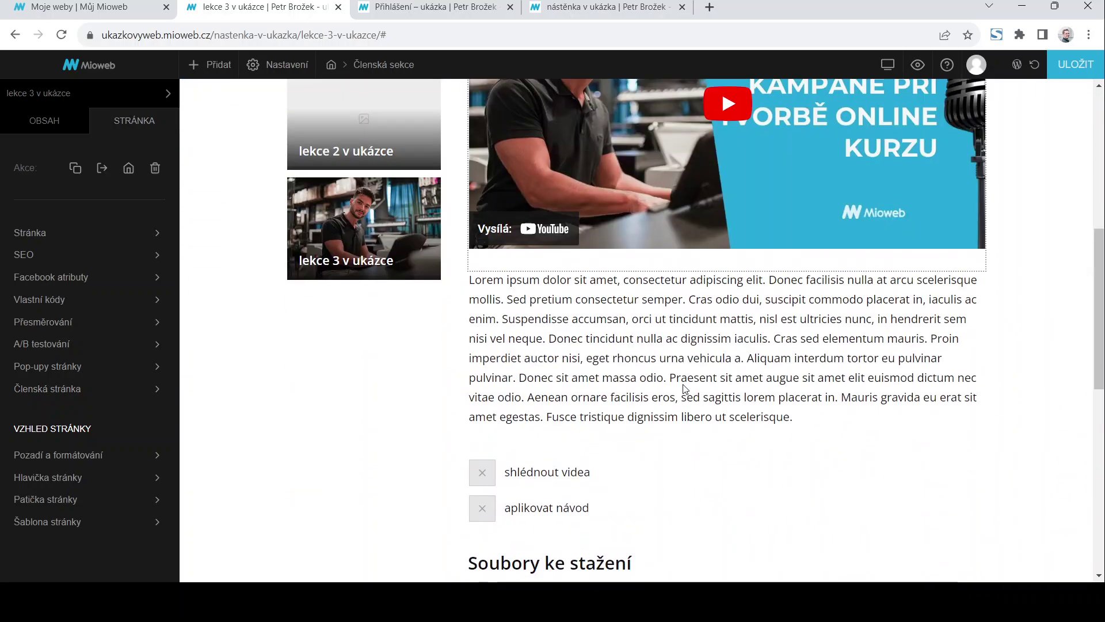
scroll(685, 389, up, 8)
double_click(679, 216)
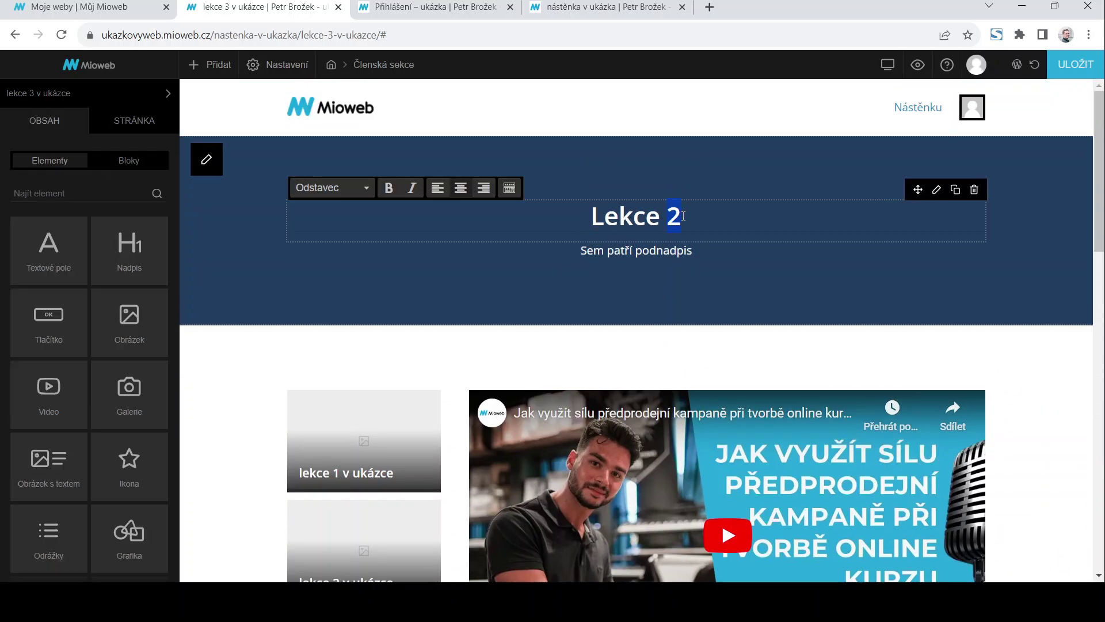
text(3)
click(1073, 377)
scroll(291, 383, down, 5)
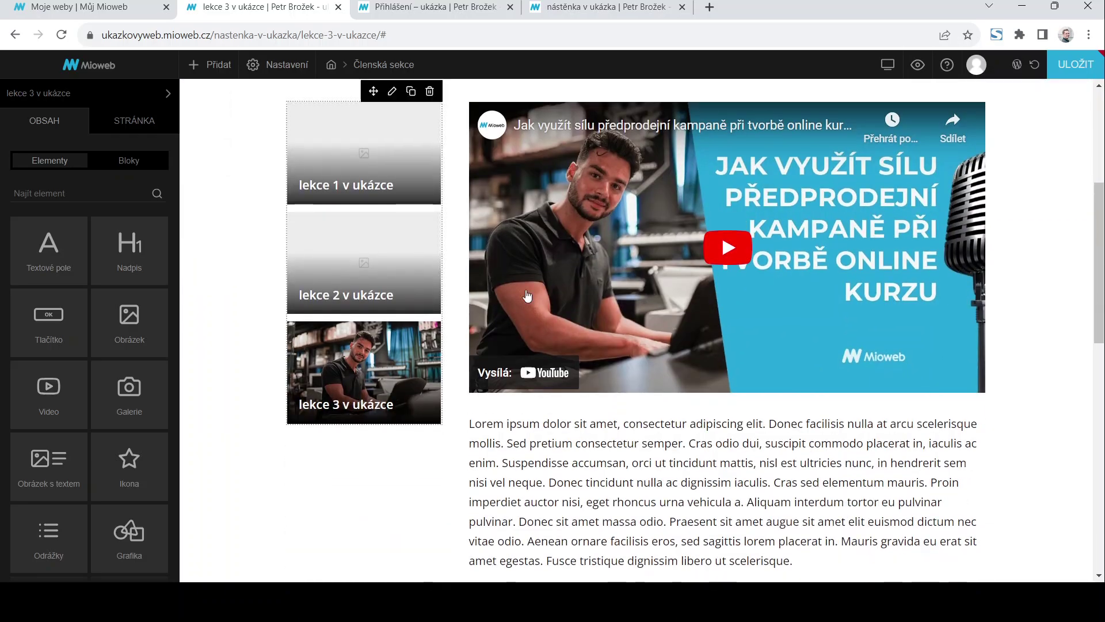
key(ctrl+s)
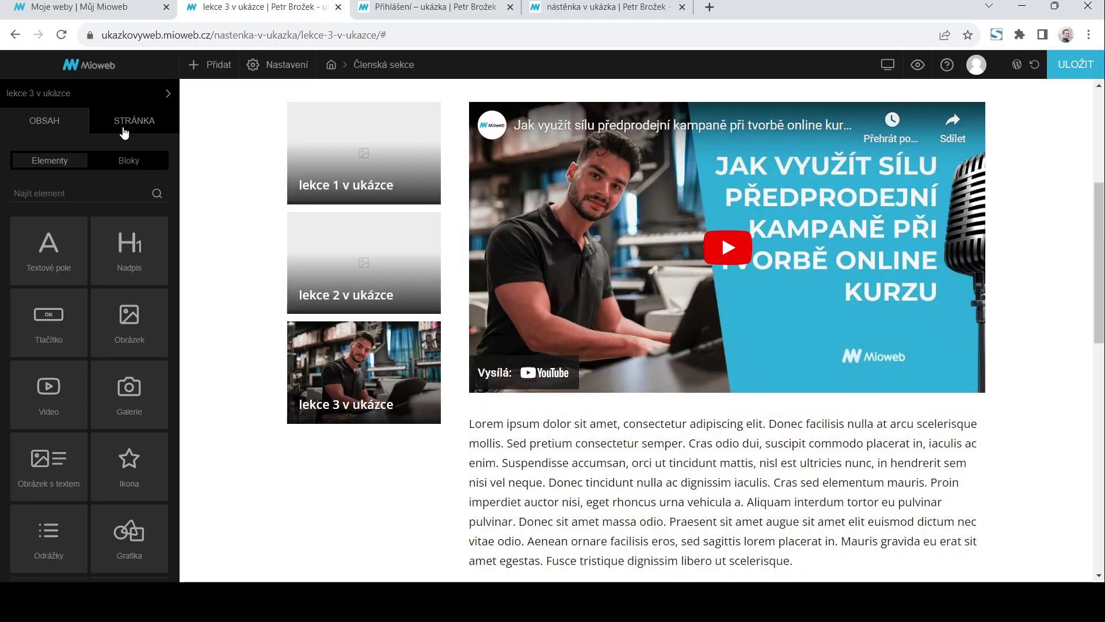
Restrict access to the lesson 3 page to "po X dnech od registrace do členské sekce" with 14 days, and save
click(123, 130)
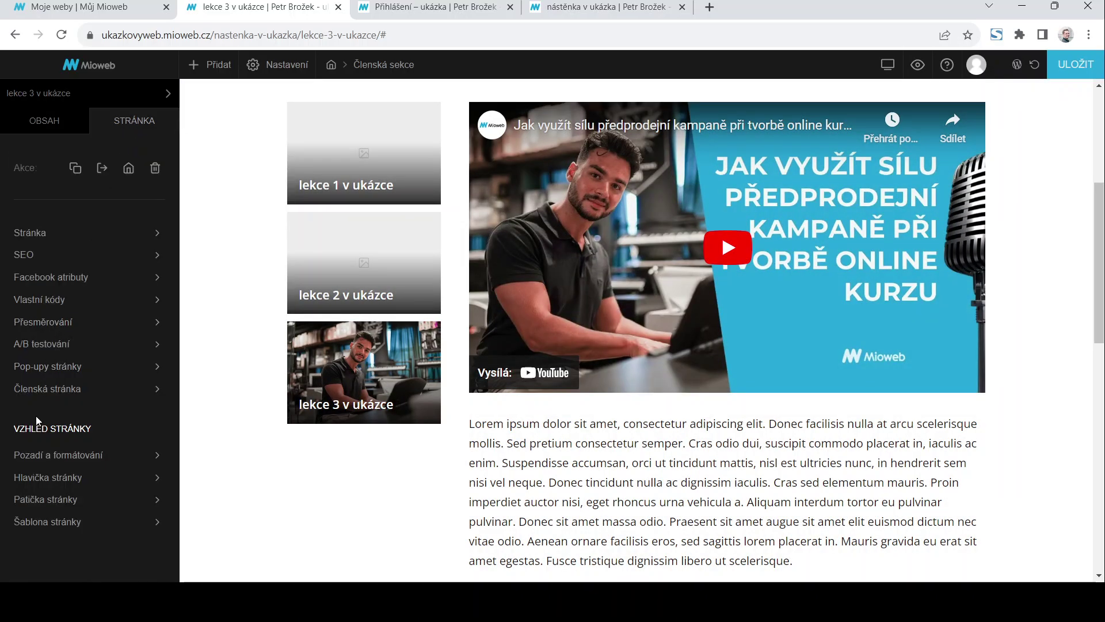
click(41, 389)
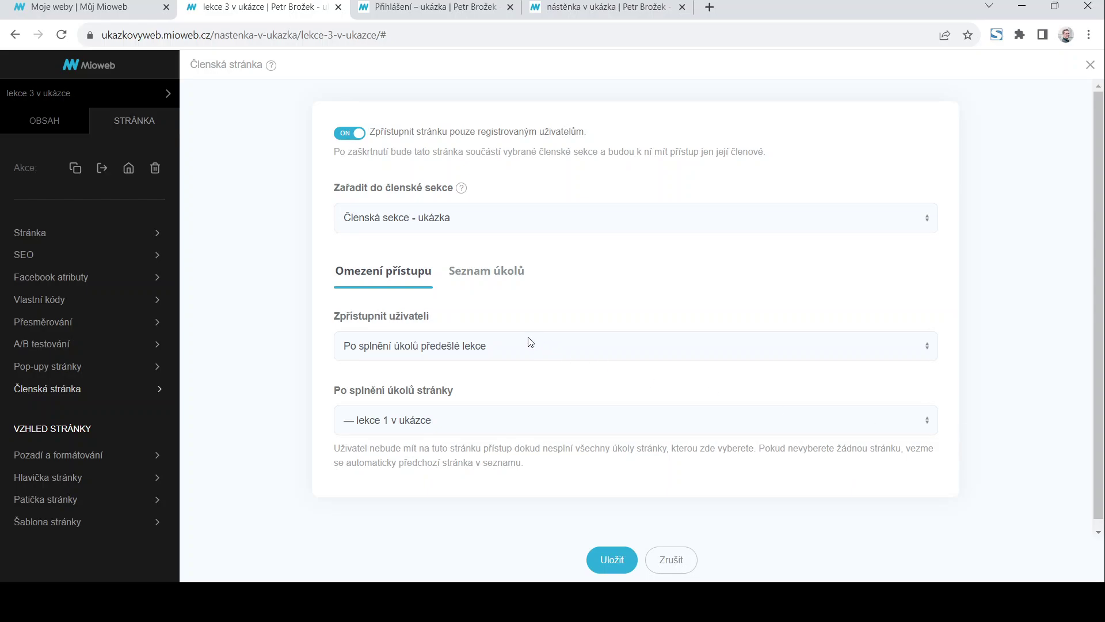
click(421, 383)
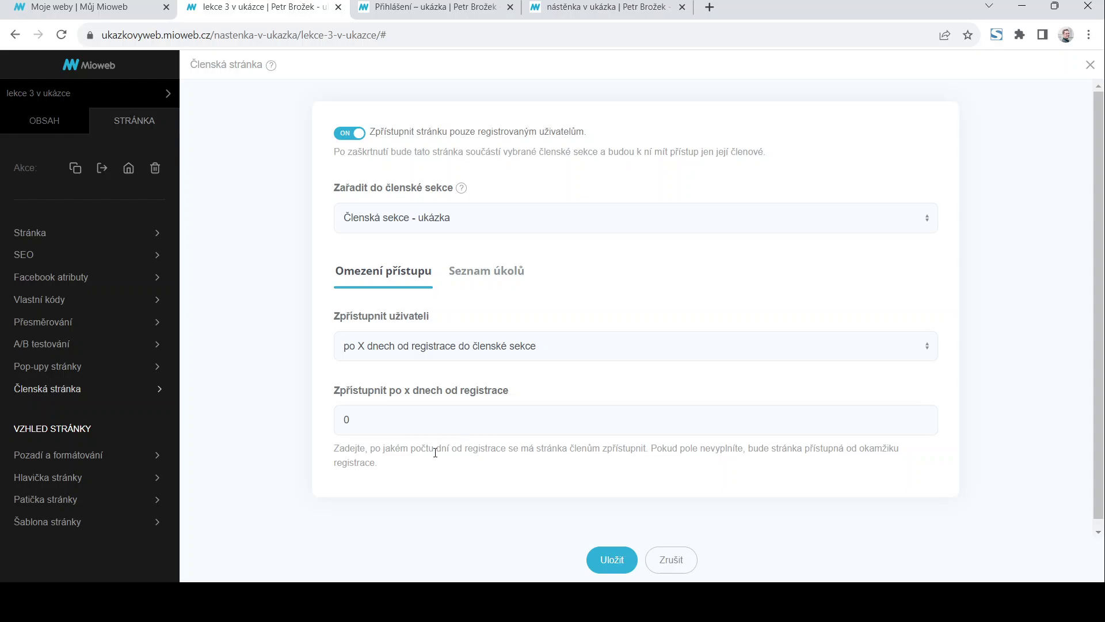
double_click(385, 422)
text(14)
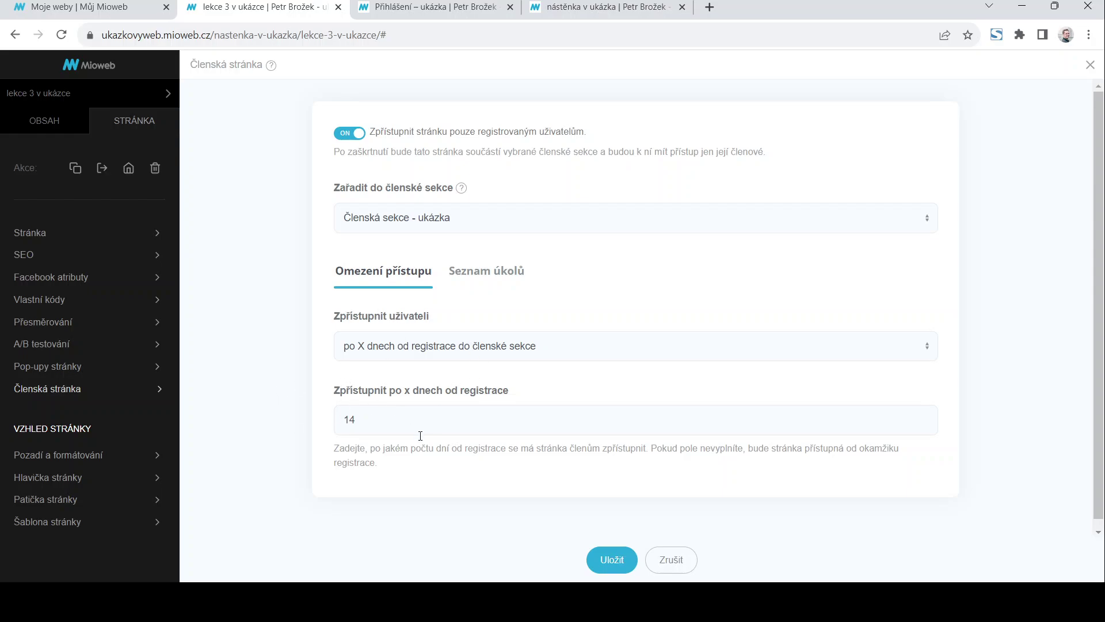
click(611, 569)
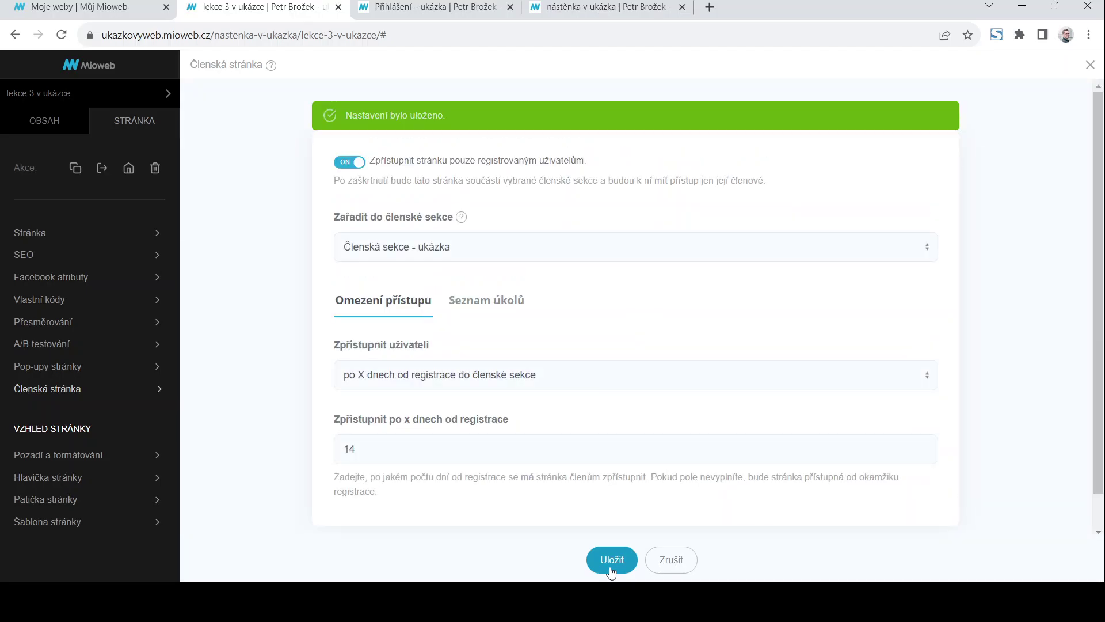
click(1090, 65)
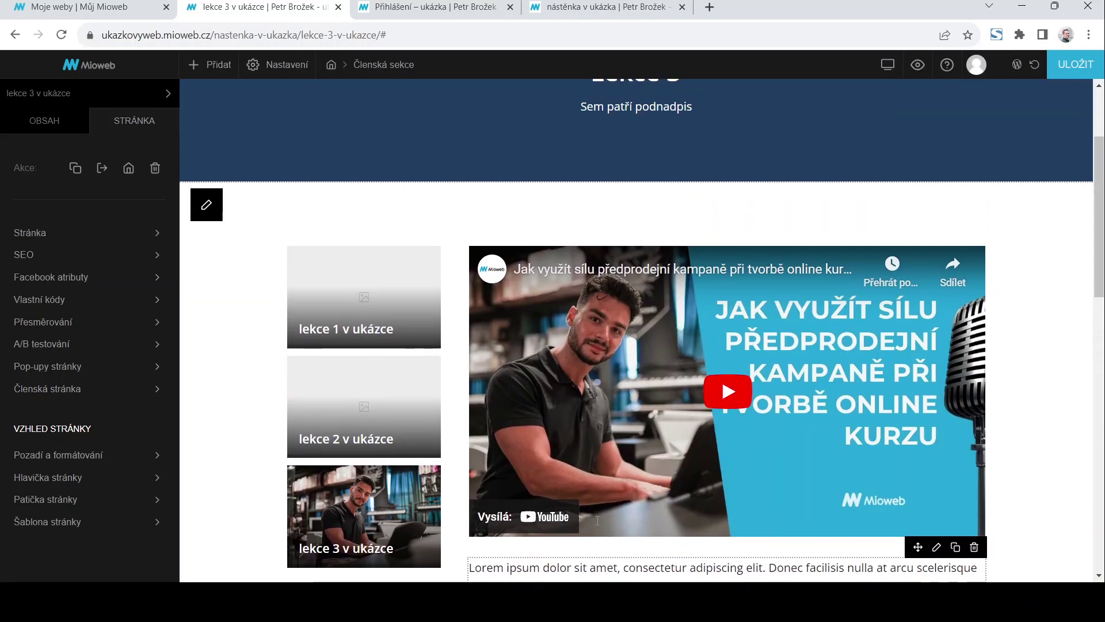
scroll(598, 520, down, 10)
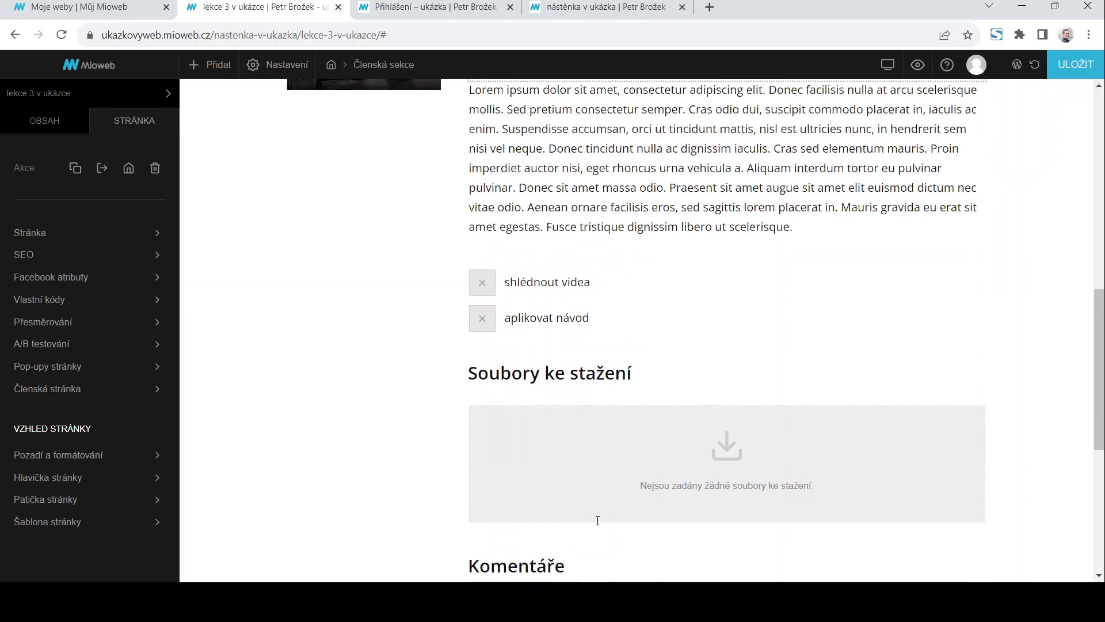
scroll(598, 520, up, 10)
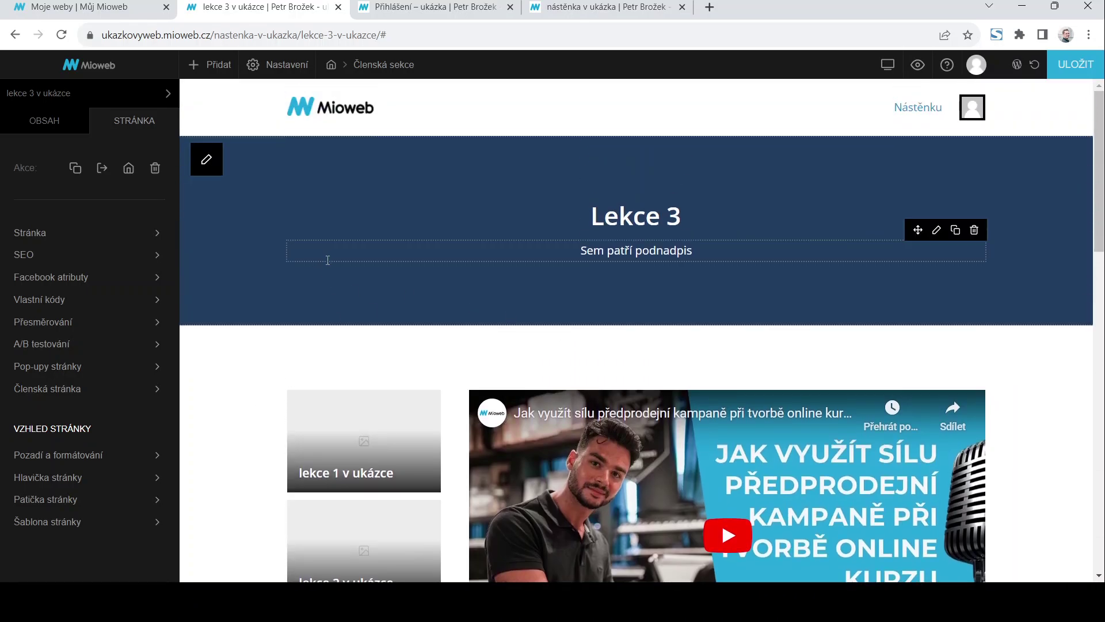
scroll(327, 261, down, 4)
scroll(633, 570, down, 4)
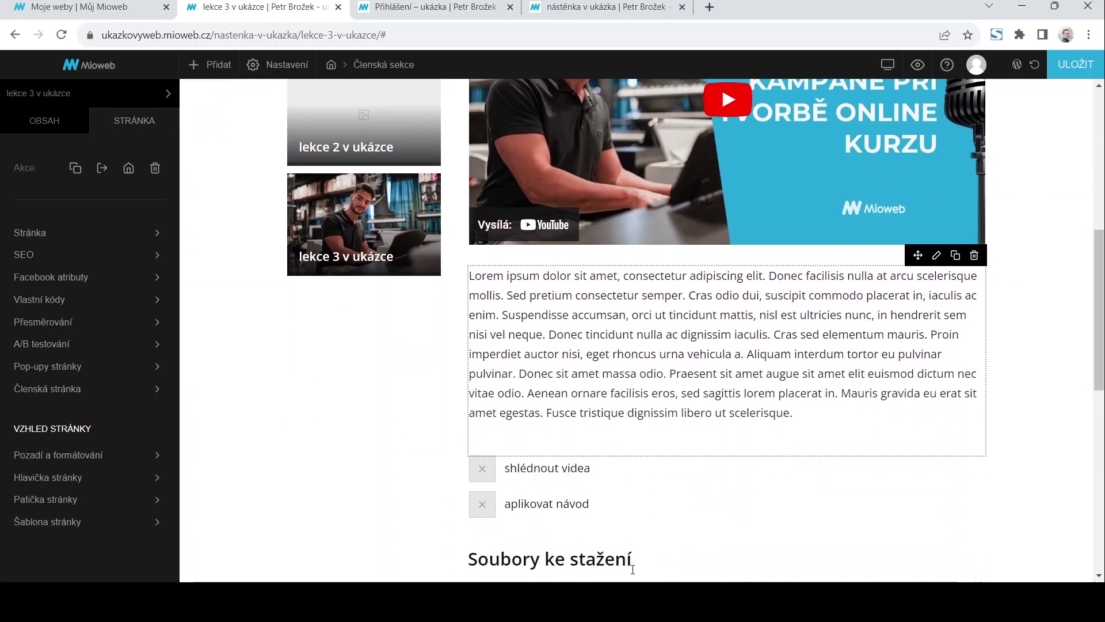
Add a "Lekce 1" item linking to the page "lekce 1 v ukázce" to the member section's header menu
scroll(632, 569, down, 2)
scroll(632, 569, up, 7)
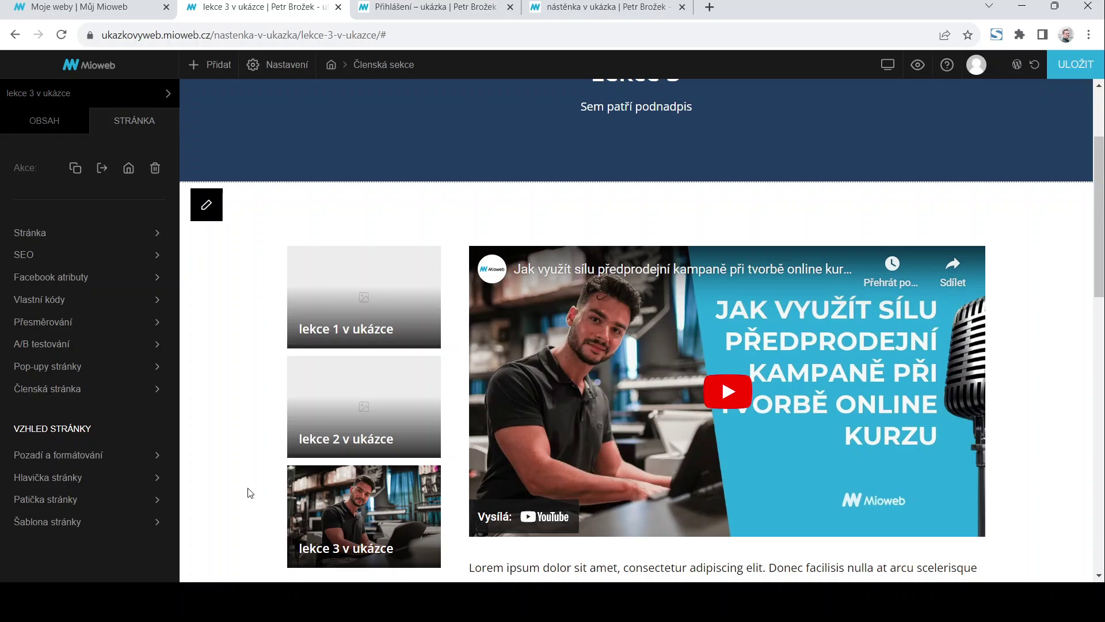
scroll(631, 212, up, 3)
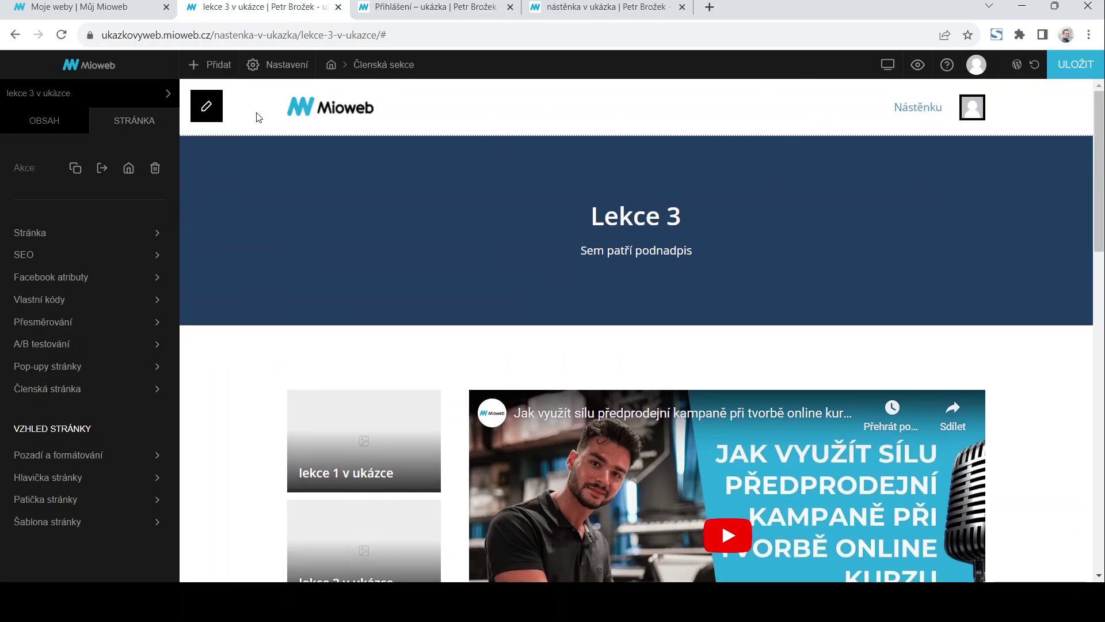
click(206, 111)
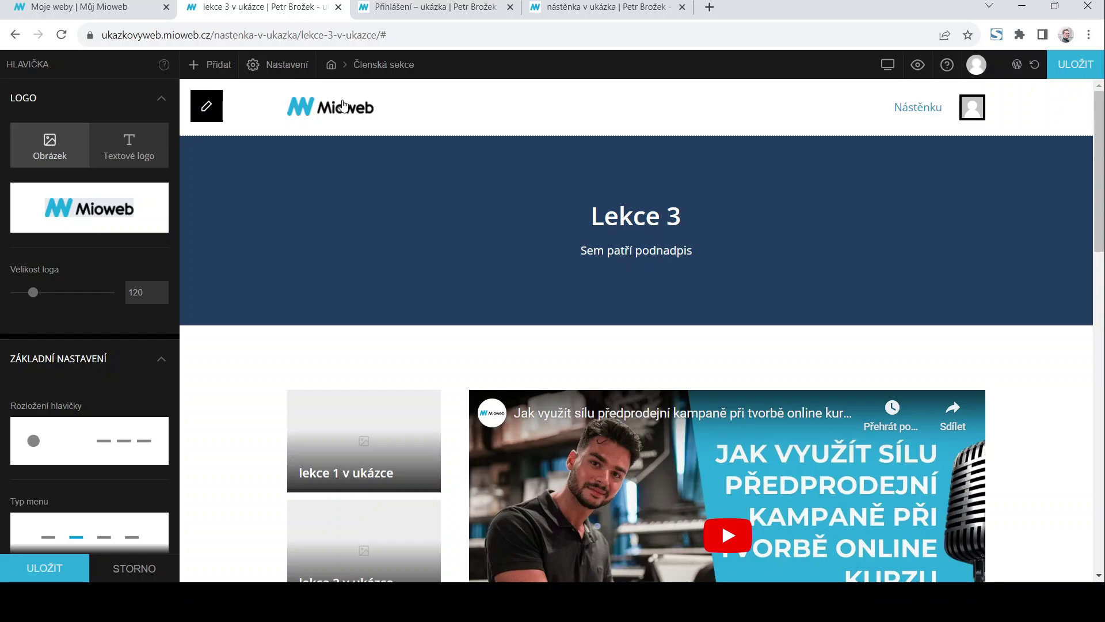
scroll(85, 239, down, 6)
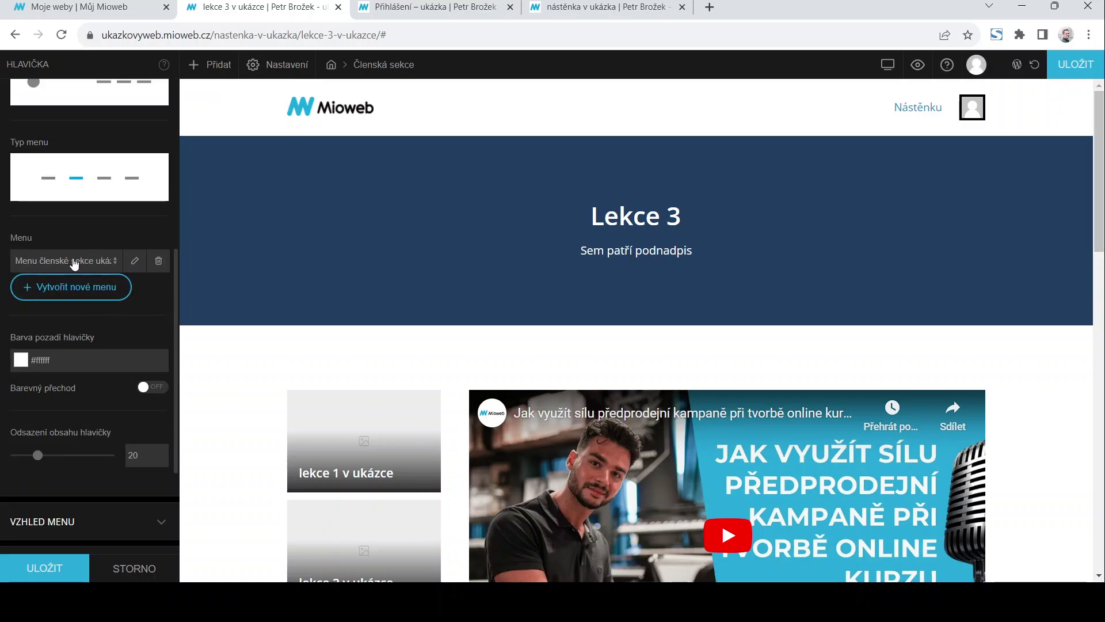
click(135, 262)
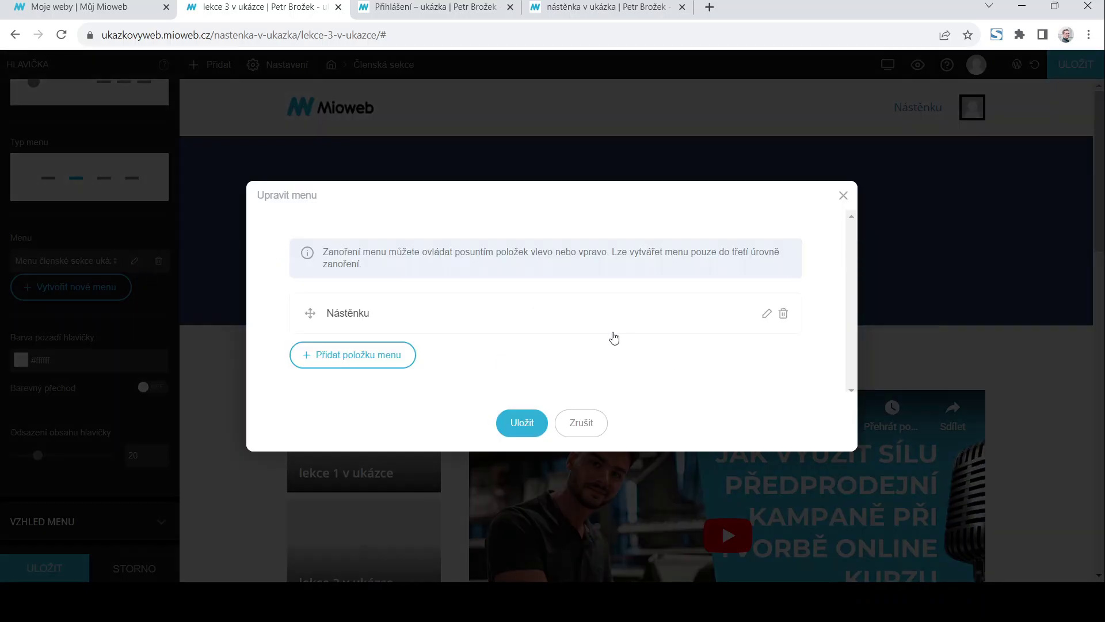
click(311, 366)
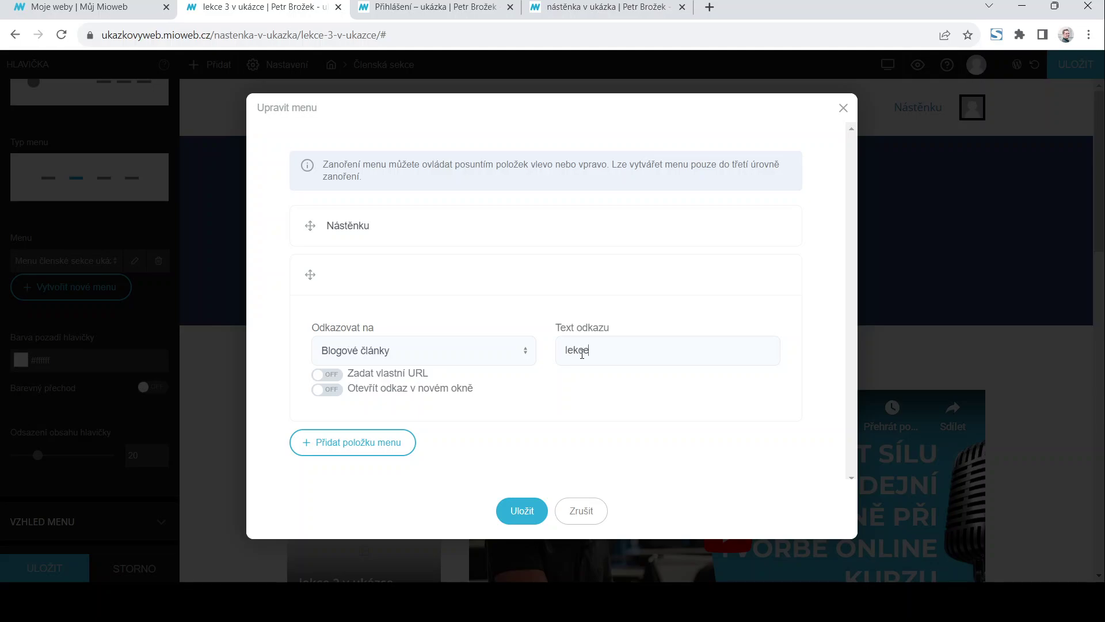
click(623, 361)
text(Lekce 1)
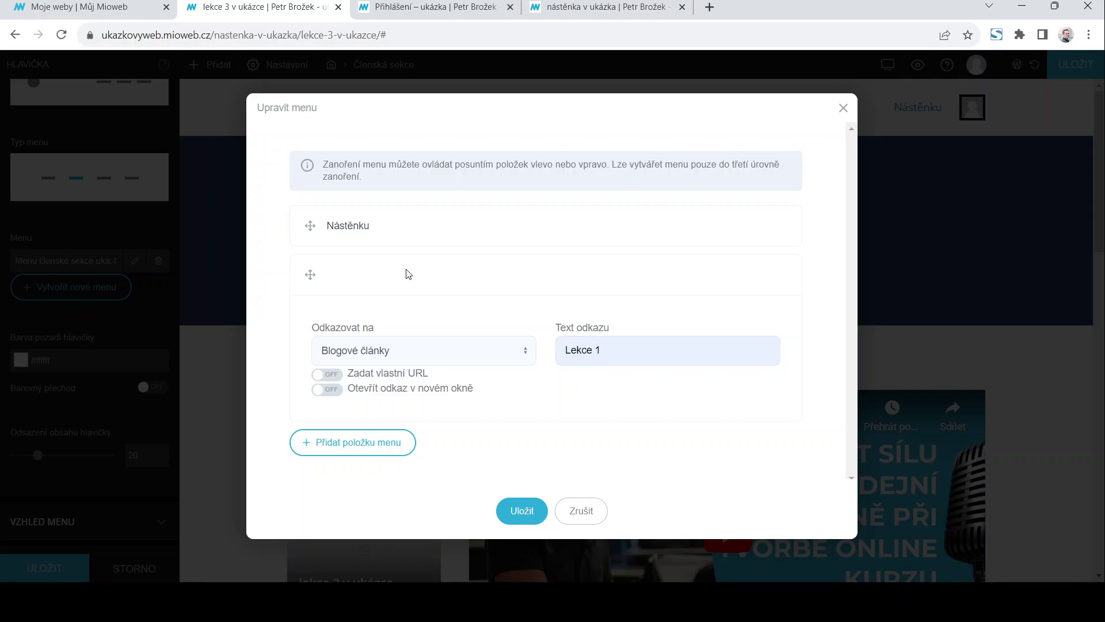
click(381, 112)
Add another header menu item with the text "Lekce 2" that links to the page "lekce 2 v ukázce"
click(354, 443)
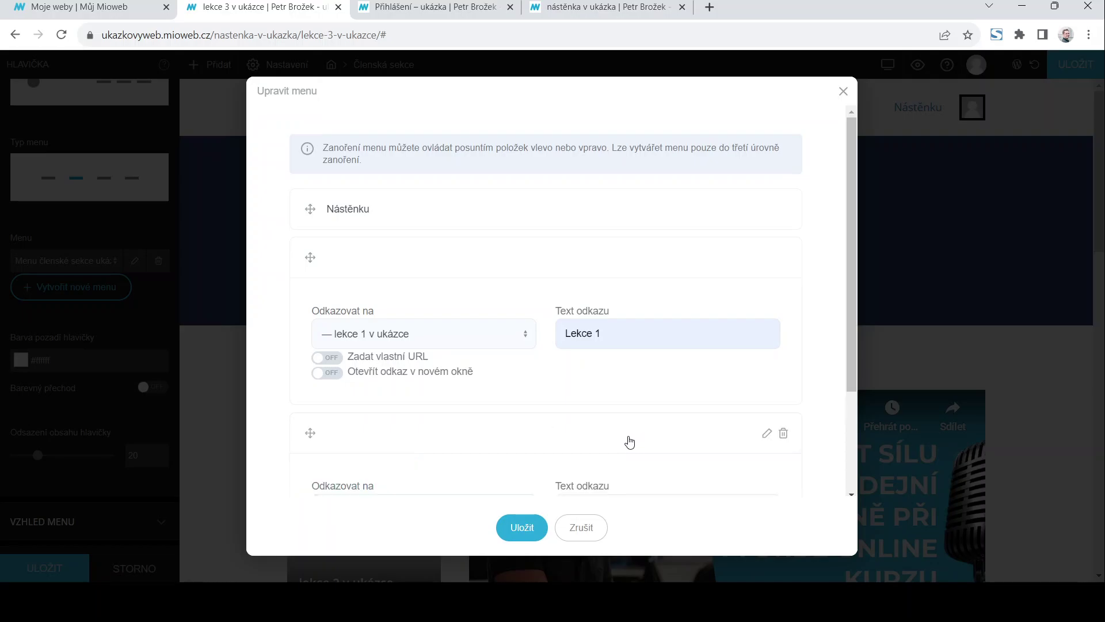
scroll(641, 460, down, 3)
click(605, 375)
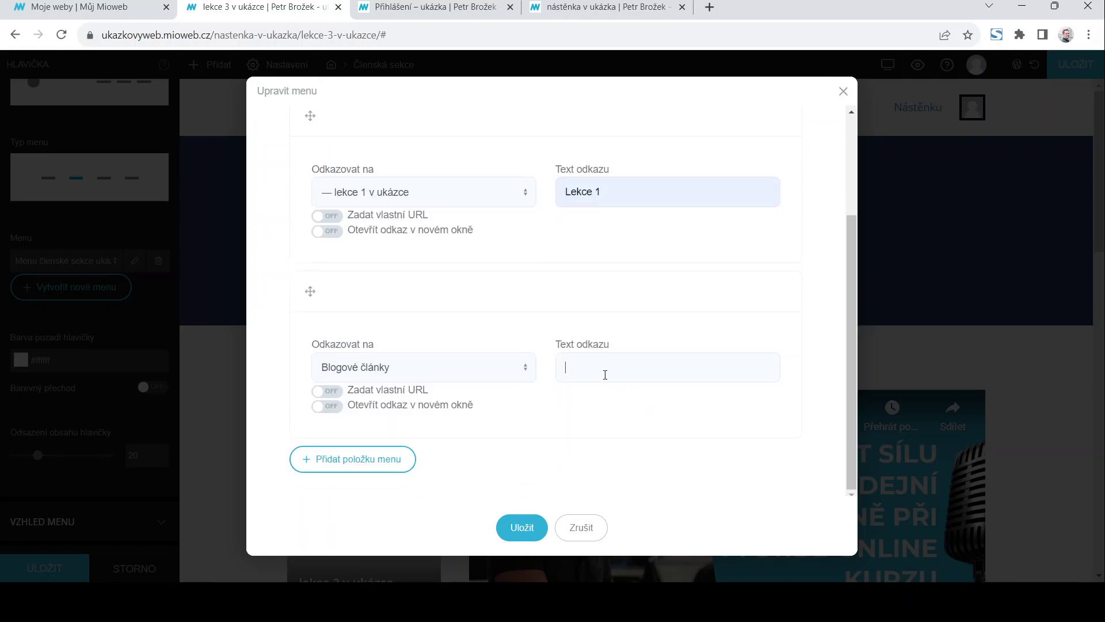
text(lek)
click(649, 406)
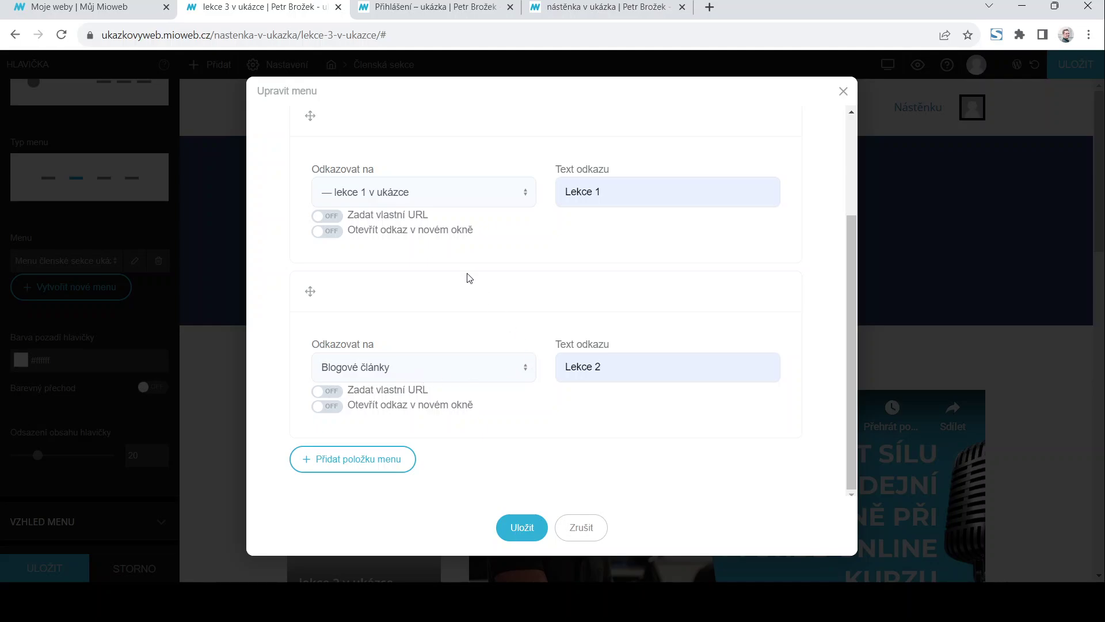
click(415, 138)
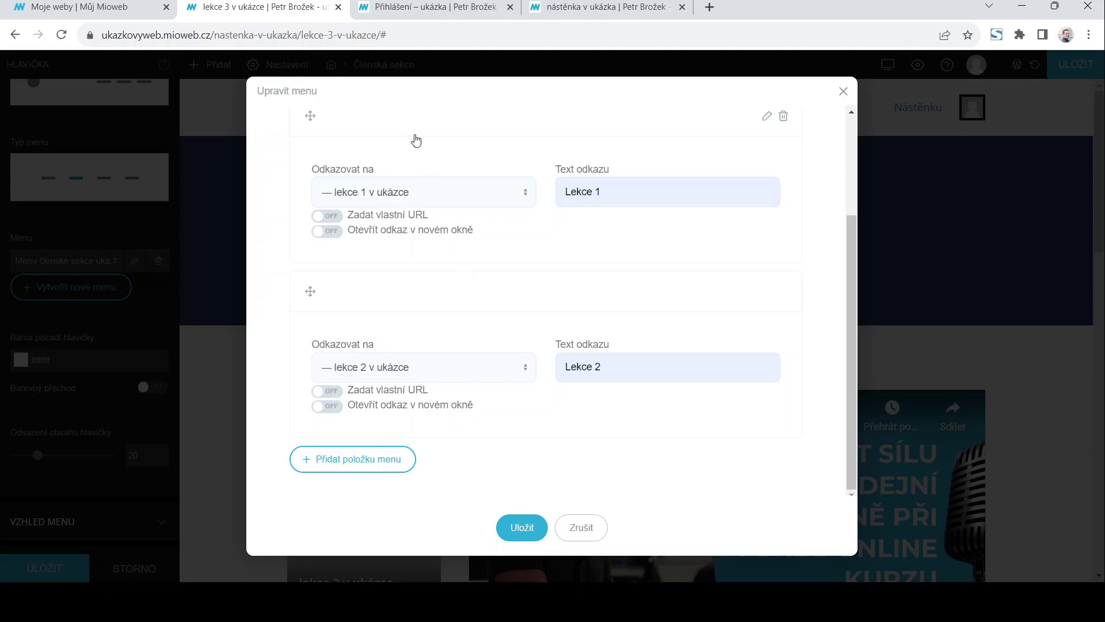
Add a "lekce 3" item to the header menu, choose its linked page, and save the menu and the page
click(323, 461)
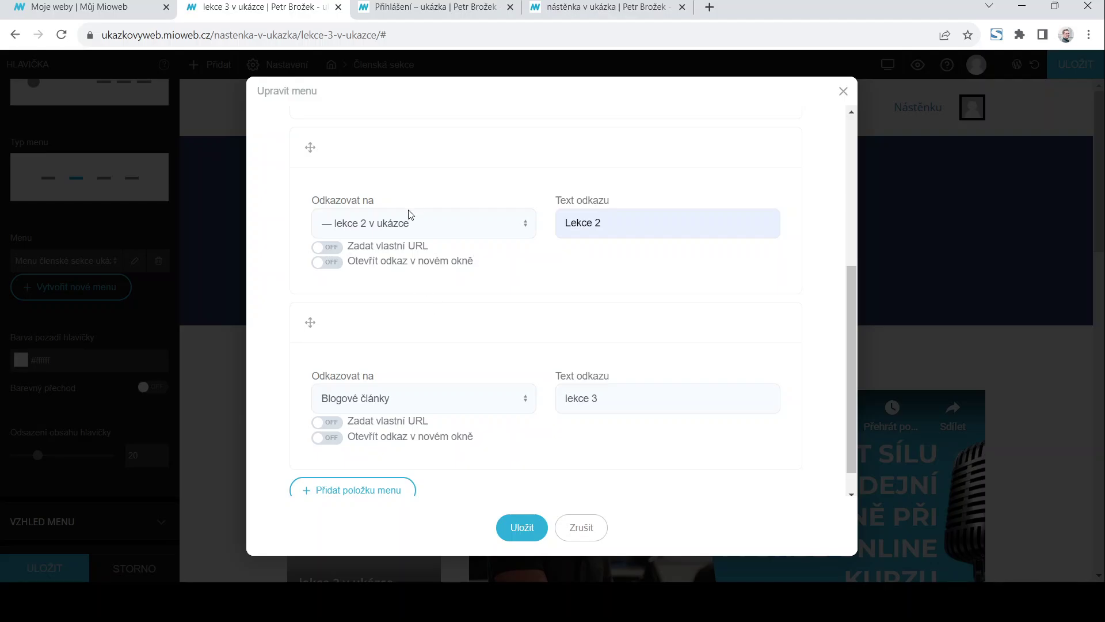
click(410, 186)
click(520, 525)
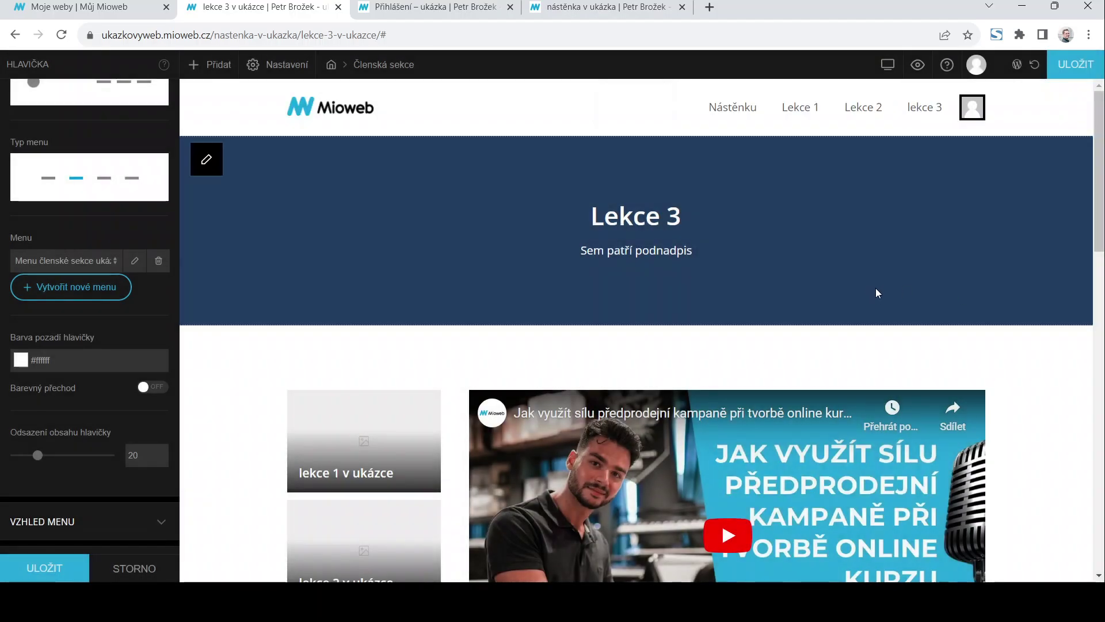
click(1075, 64)
Test the header's Lekce 1 link and look over the lesson 1 page it leads to
scroll(841, 443, down, 7)
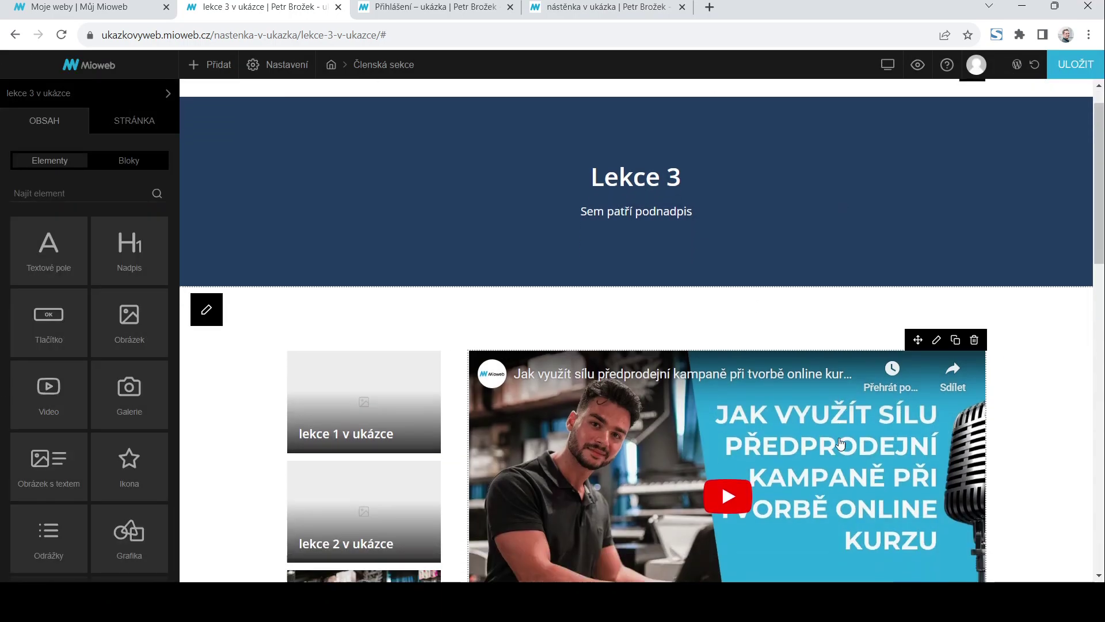
scroll(841, 443, up, 7)
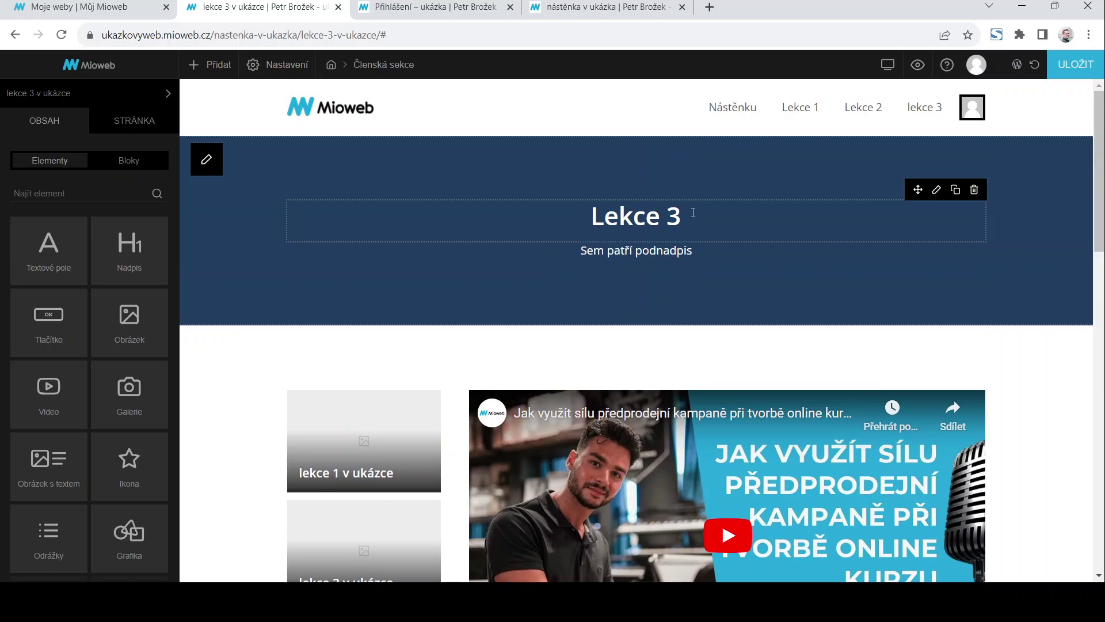
click(806, 117)
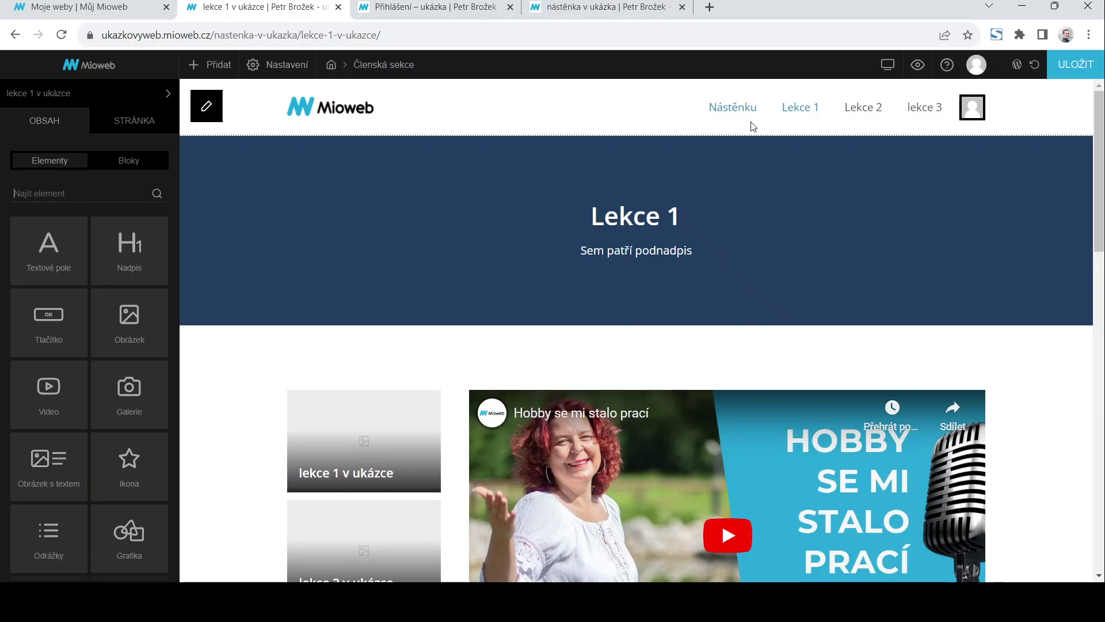
scroll(681, 321, down, 5)
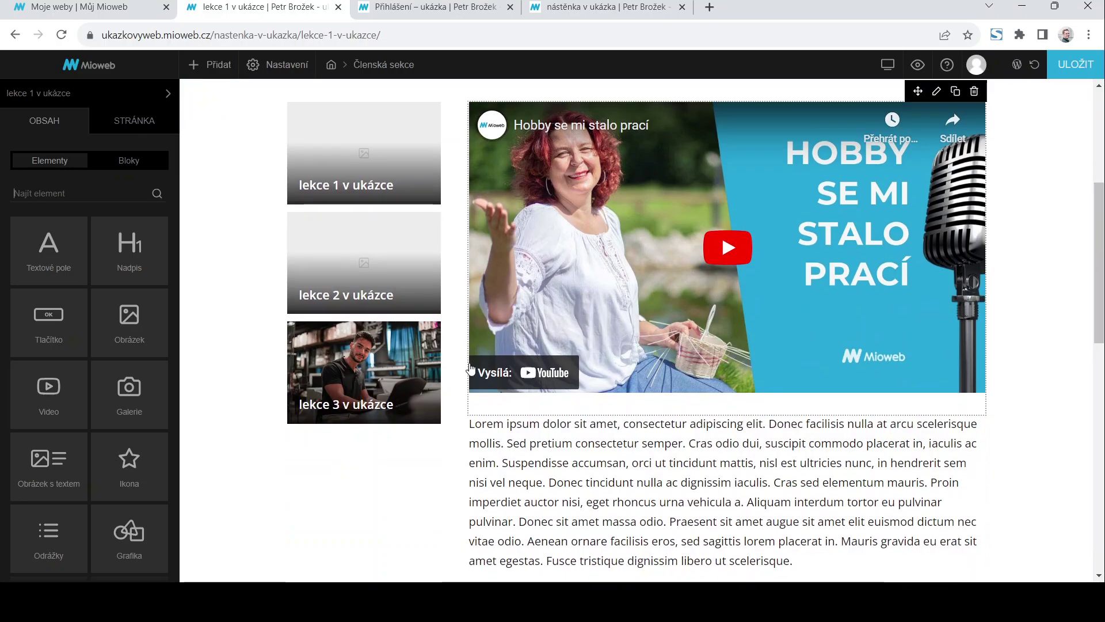
scroll(471, 369, up, 4)
scroll(471, 369, up, 1)
Enable the fixed header (Fixní hlavička) in the header settings and save the page
click(210, 109)
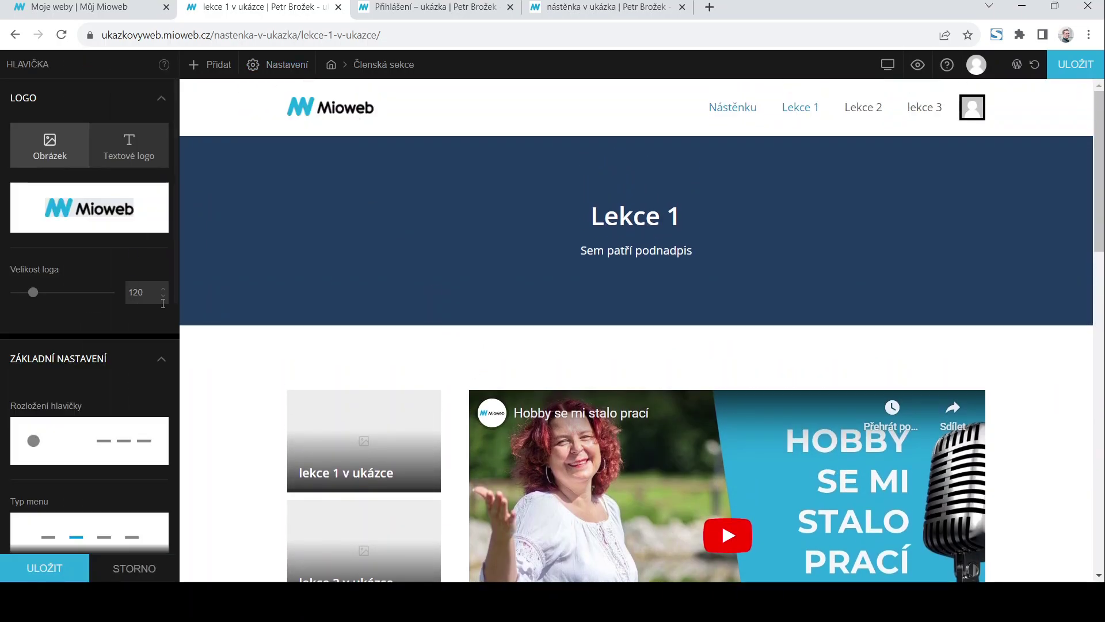
scroll(61, 294, down, 2)
scroll(63, 296, down, 6)
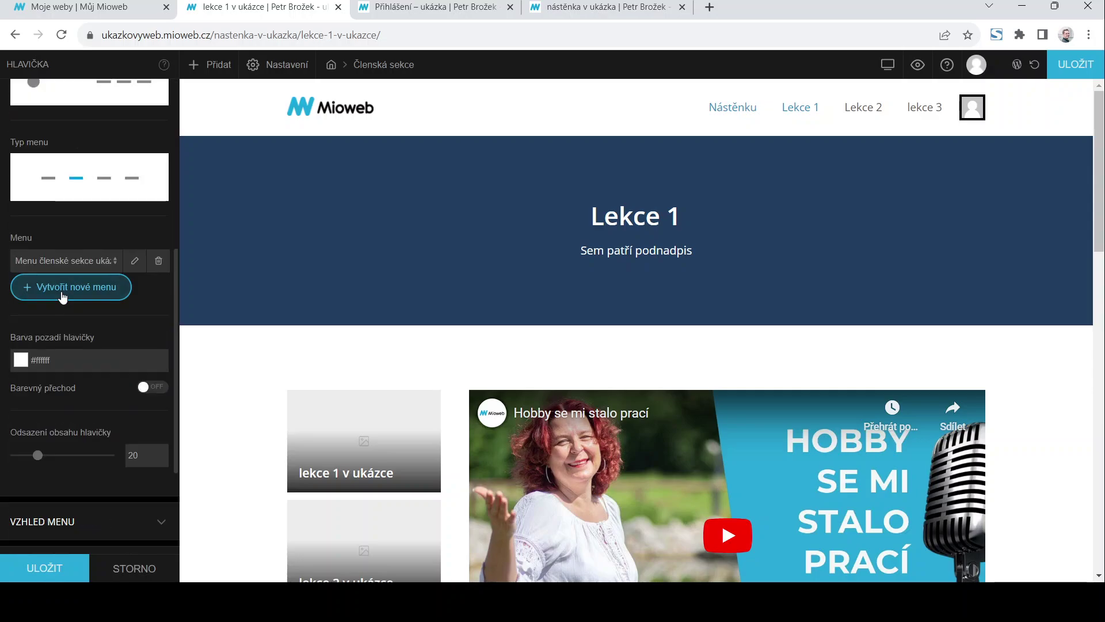
scroll(63, 296, down, 2)
scroll(64, 296, down, 2)
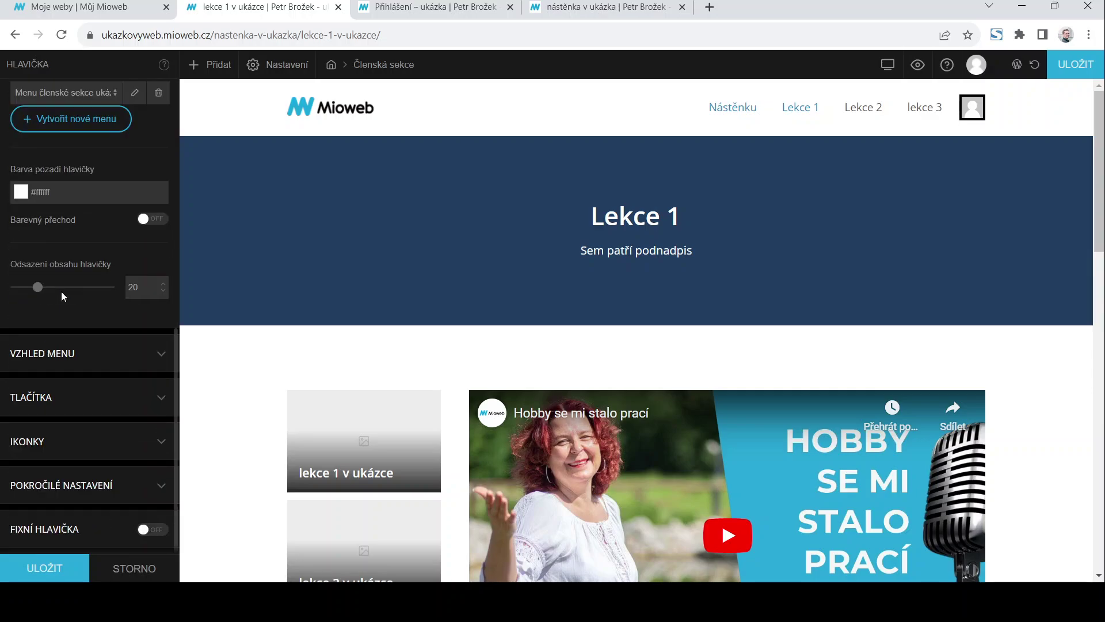
click(79, 357)
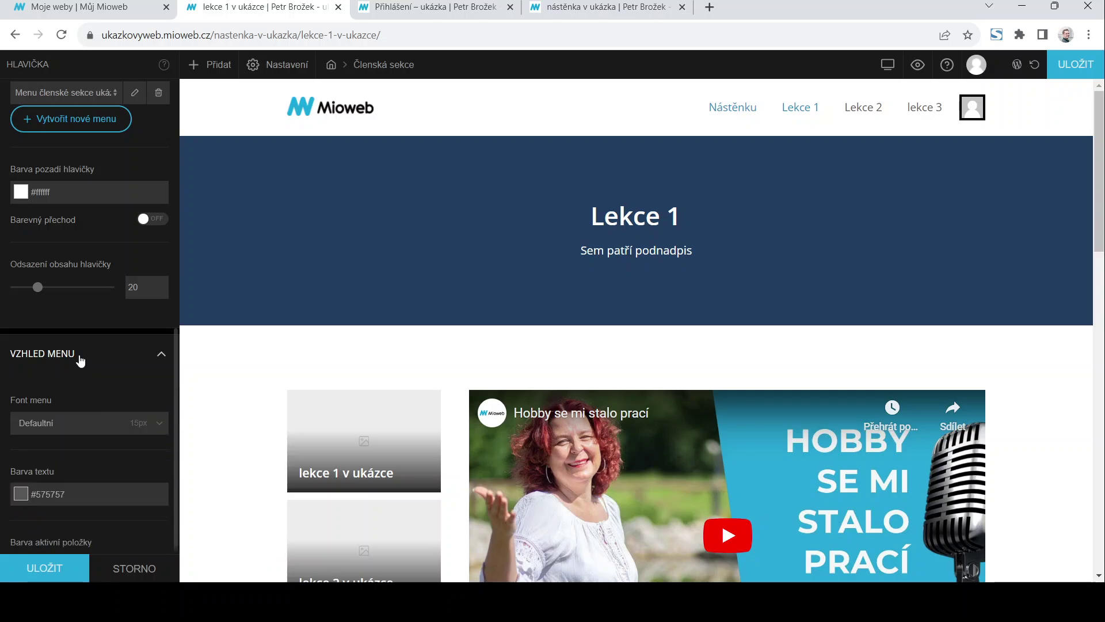
scroll(80, 356, down, 5)
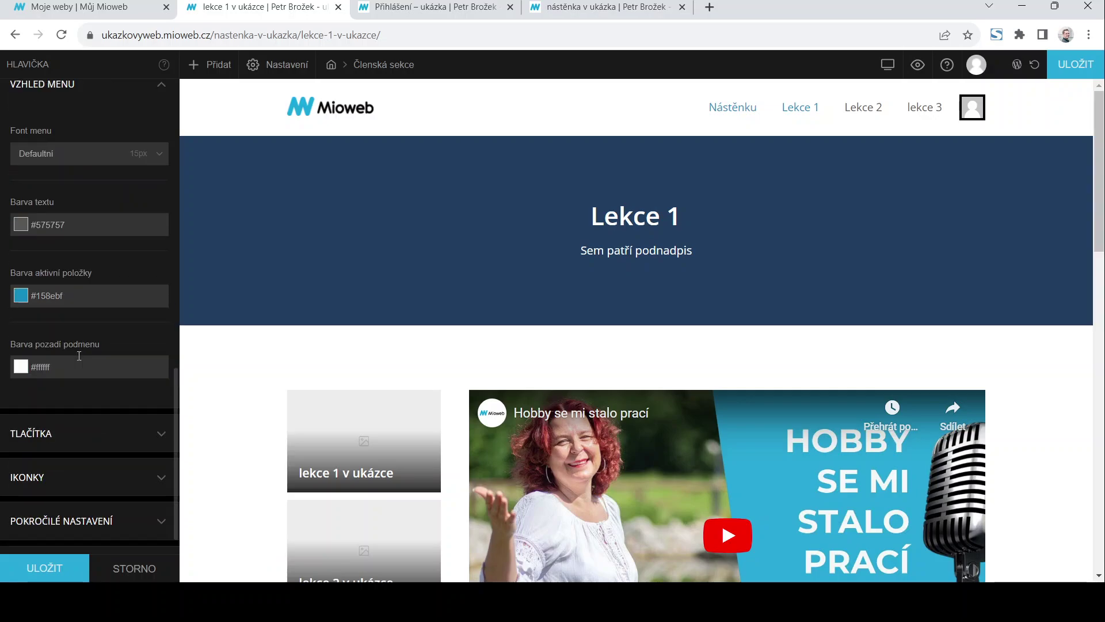
scroll(79, 356, down, 1)
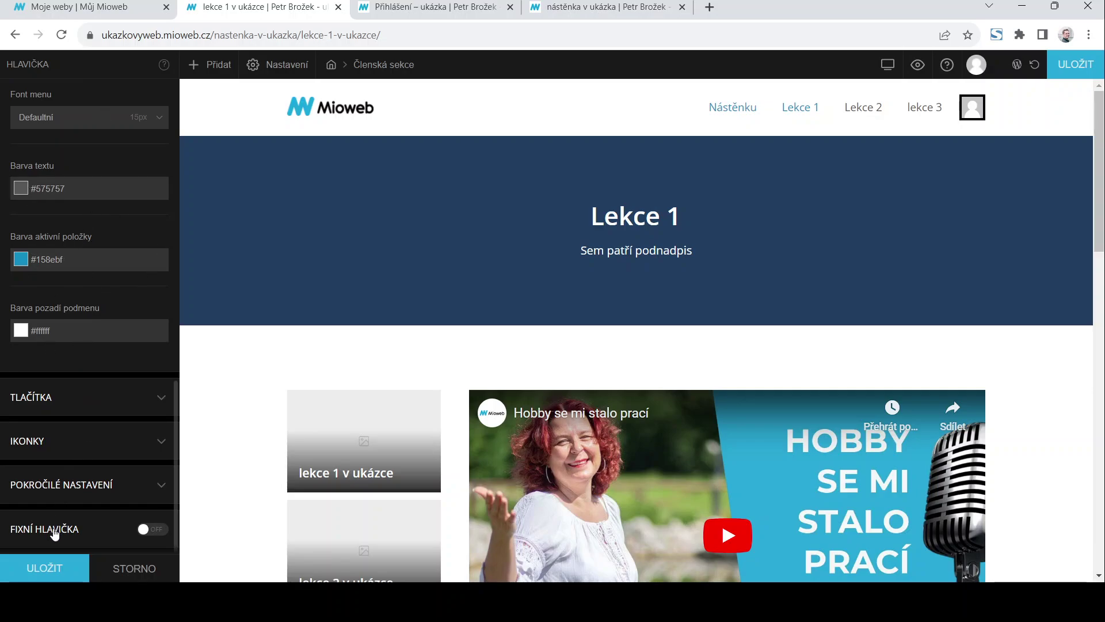
click(161, 533)
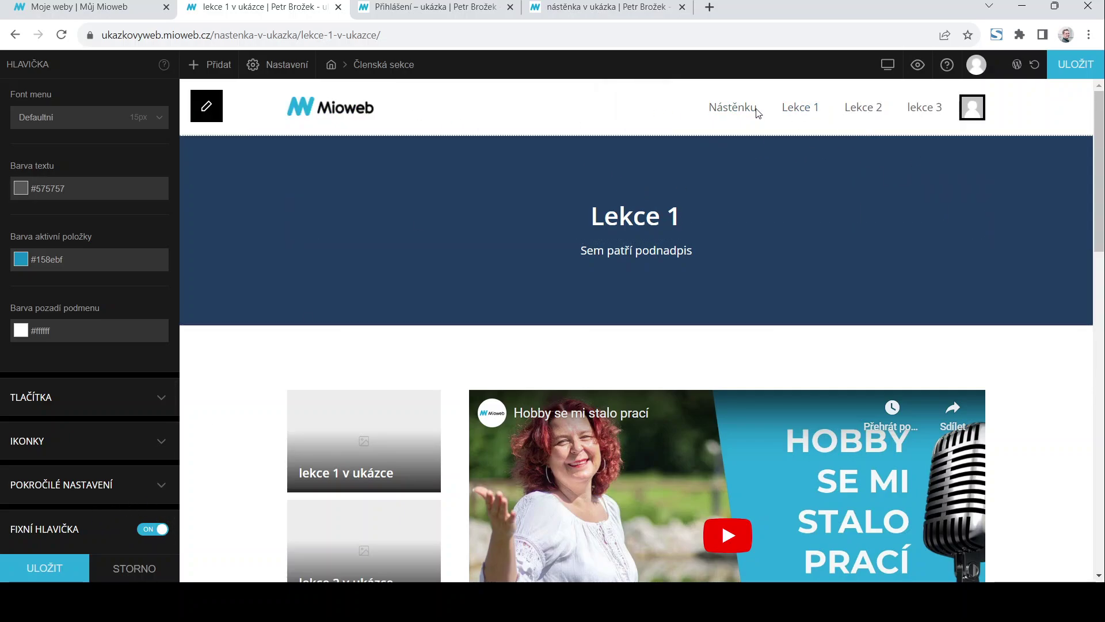
click(1078, 66)
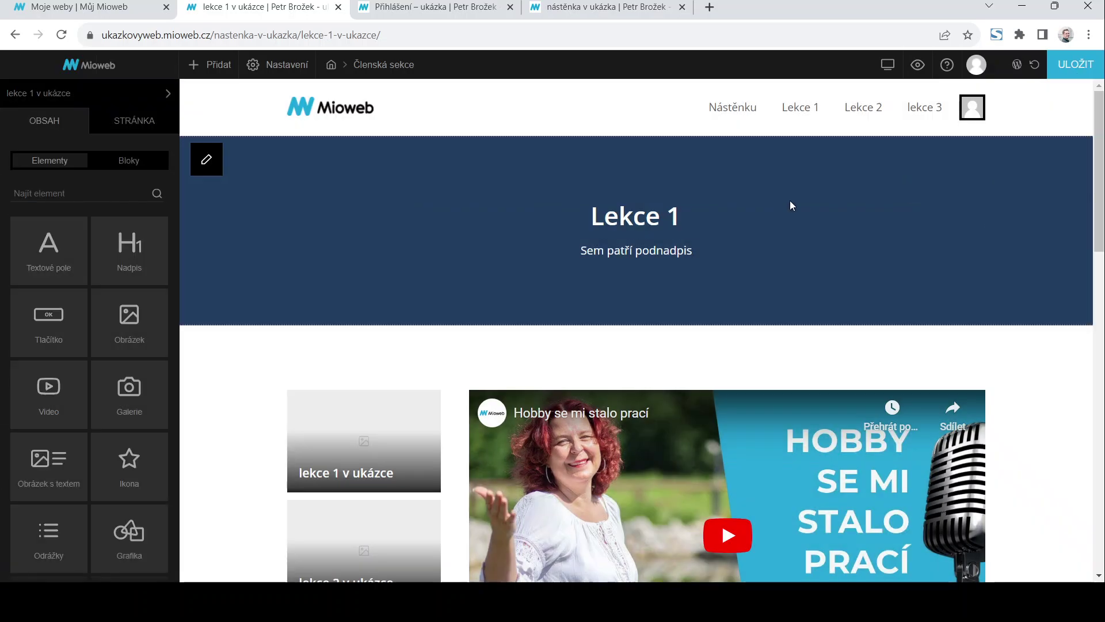
Examine the whole lesson 1 page to check how the fixed header behaves over the video, tasks, downloads and comments
scroll(775, 205, down, 1)
scroll(775, 205, down, 2)
scroll(735, 140, up, 3)
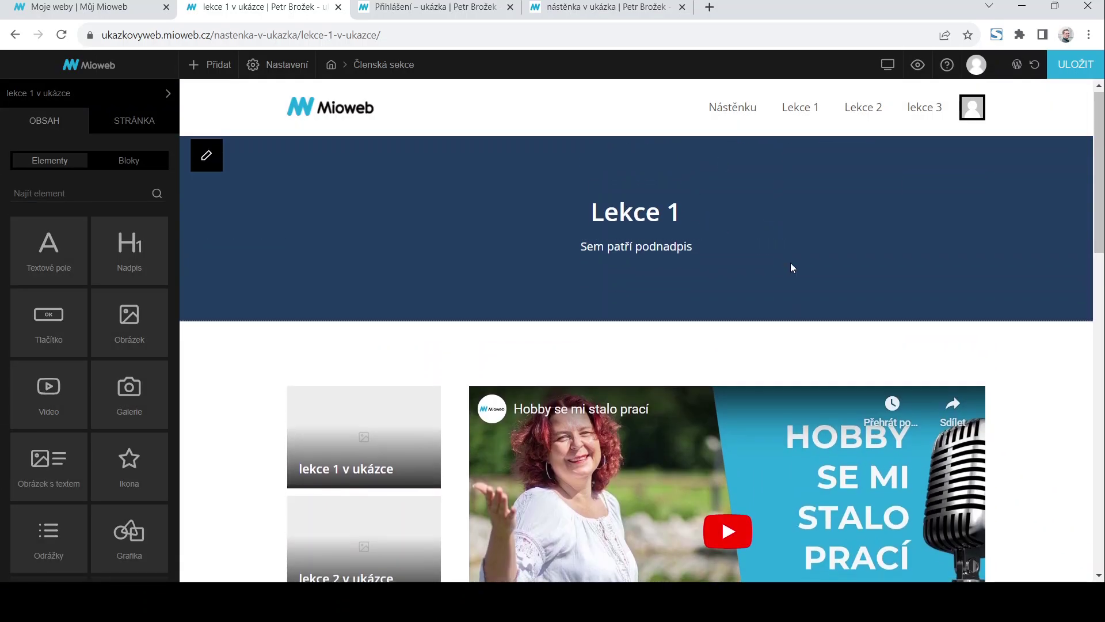
scroll(789, 266, down, 6)
scroll(756, 378, down, 8)
scroll(756, 378, up, 7)
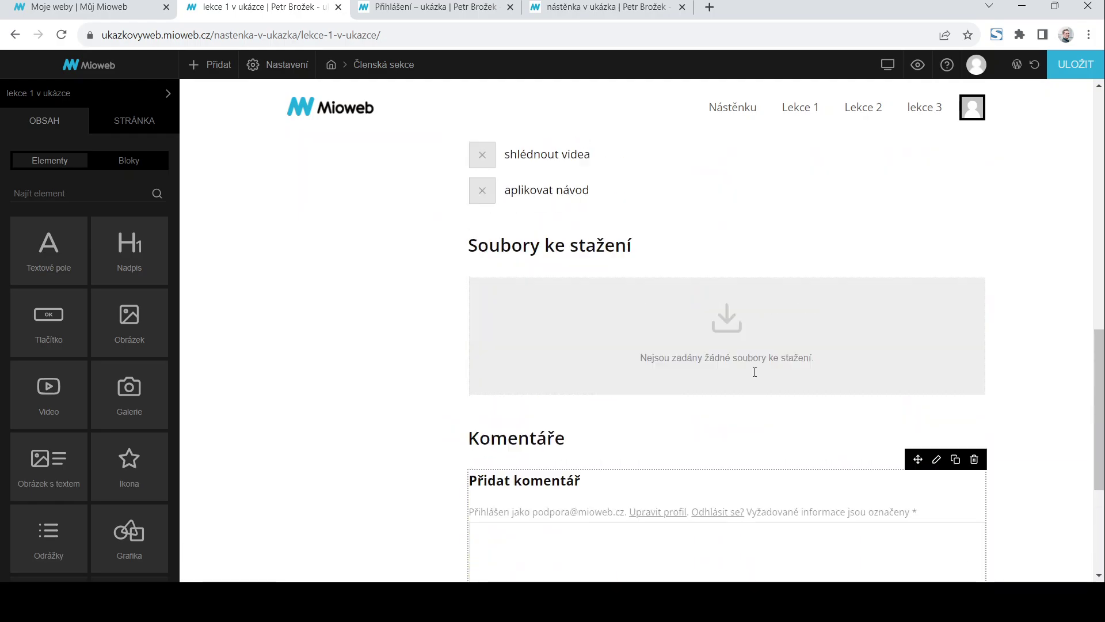
scroll(756, 377, up, 10)
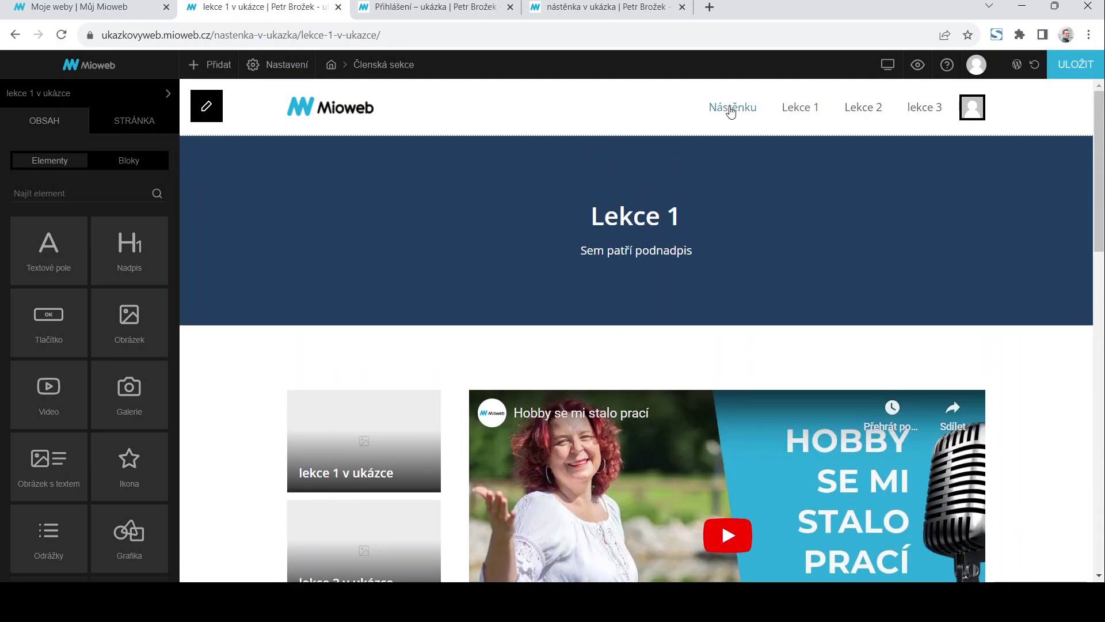
scroll(846, 195, down, 1)
scroll(845, 195, down, 3)
scroll(918, 123, down, 3)
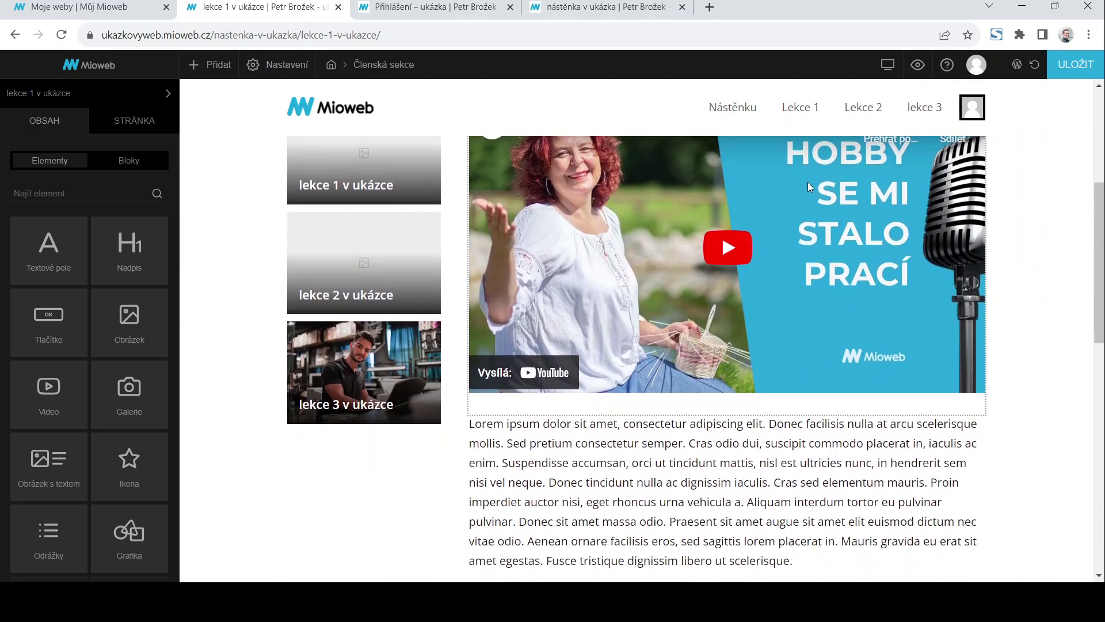
scroll(772, 273, down, 3)
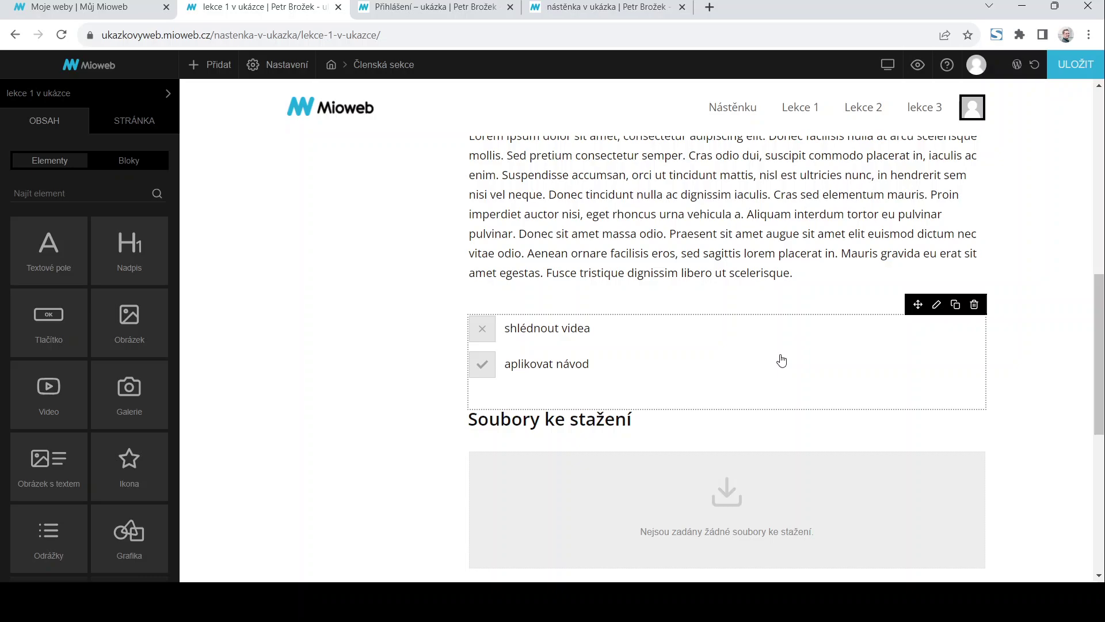
scroll(801, 317, up, 6)
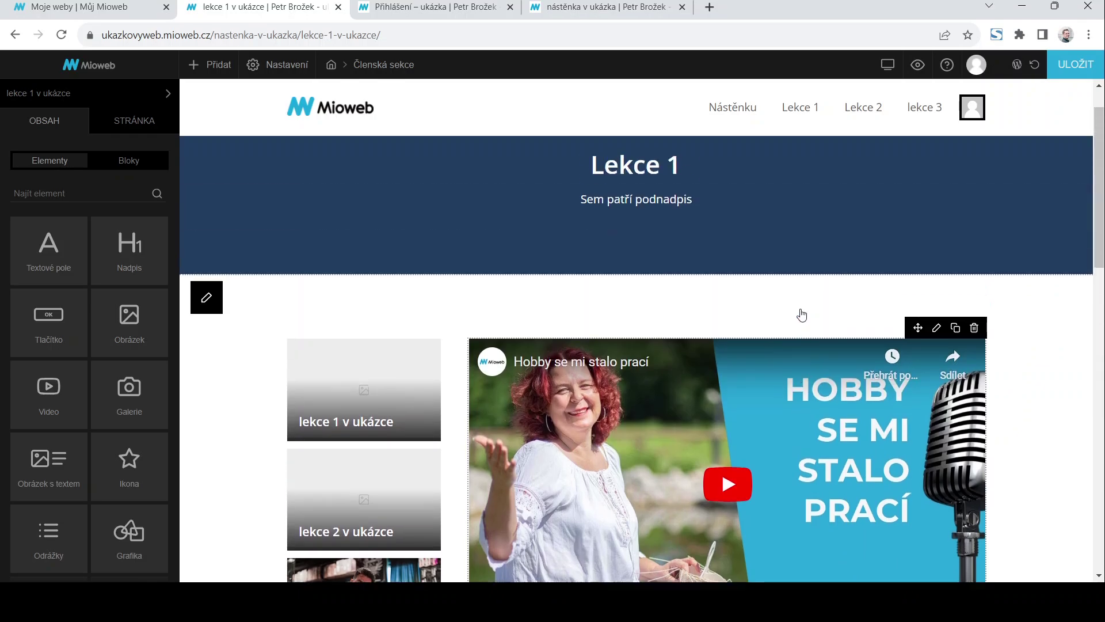
scroll(969, 321, down, 10)
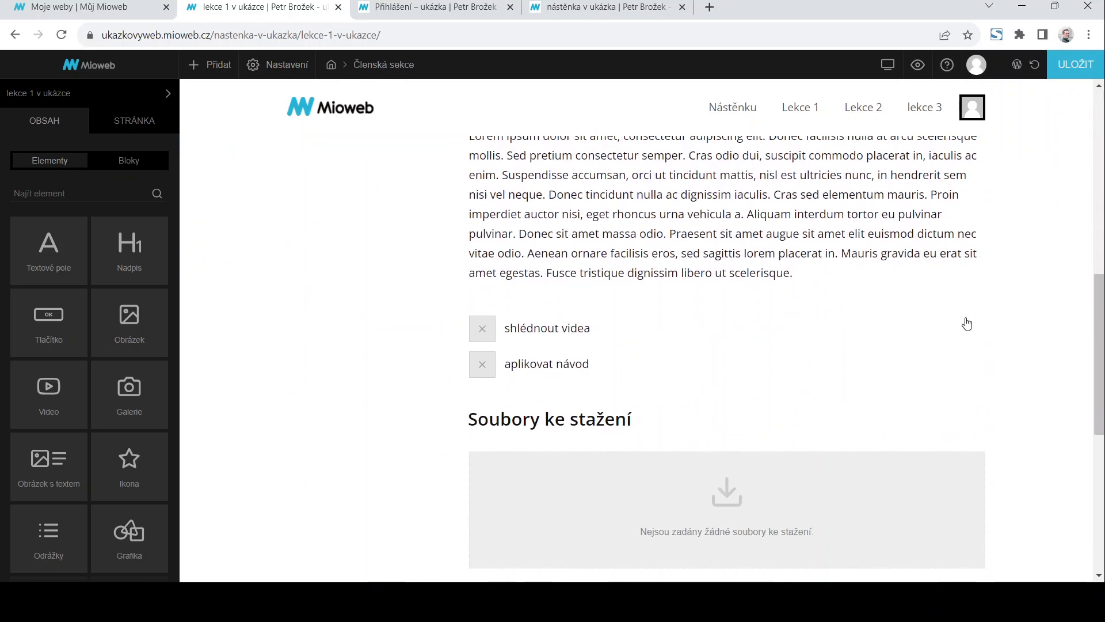
scroll(967, 322, down, 7)
drag(1100, 429, 1103, 106)
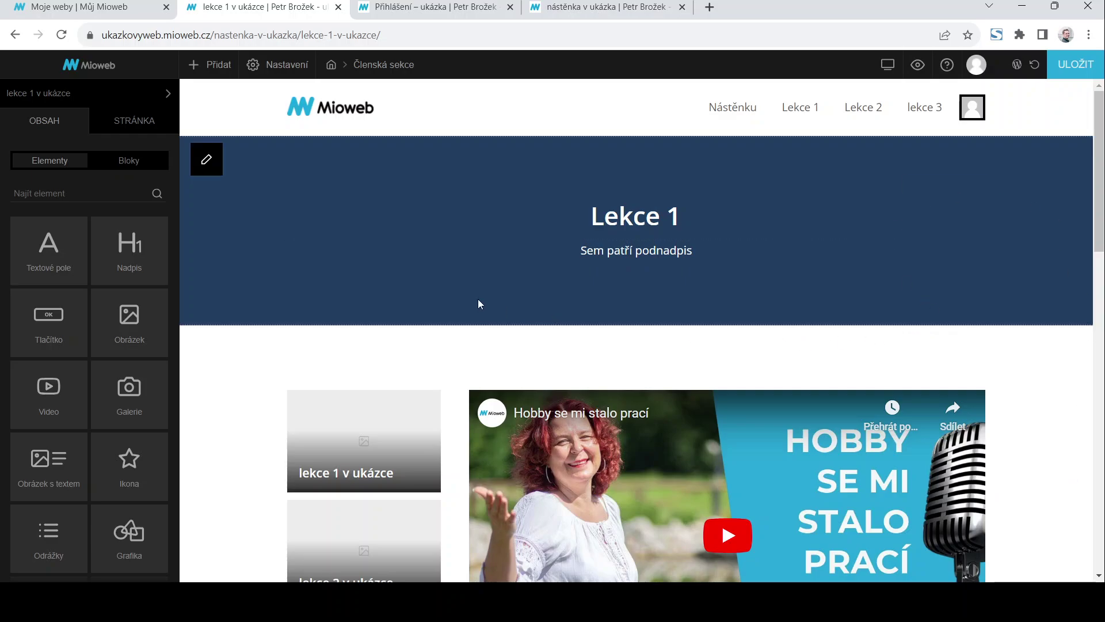
Go to the member section administration and open the list of members (Seznam členů)
mouse_move(243, 68)
click(281, 143)
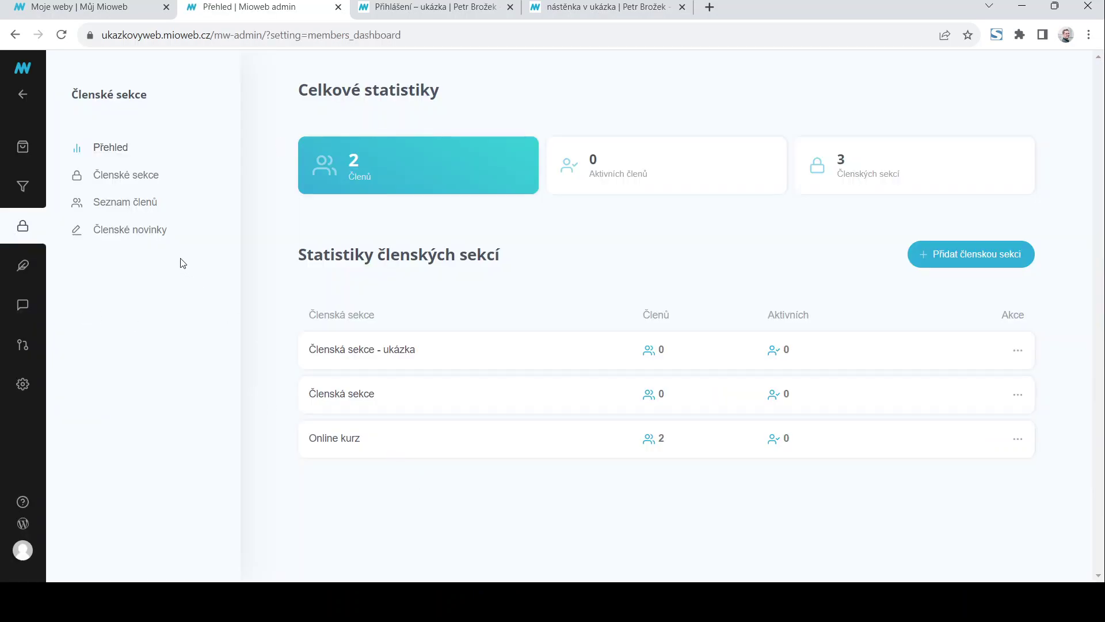
click(144, 213)
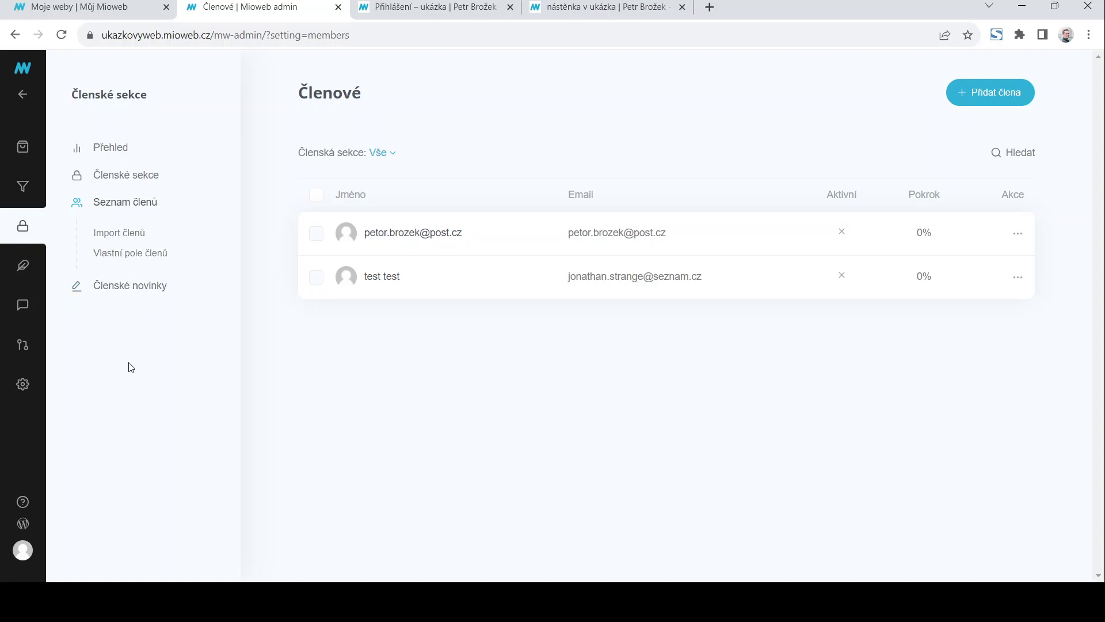
Open the member import form (Import členů) and look over its e-mail list, access sending and target section options
click(120, 240)
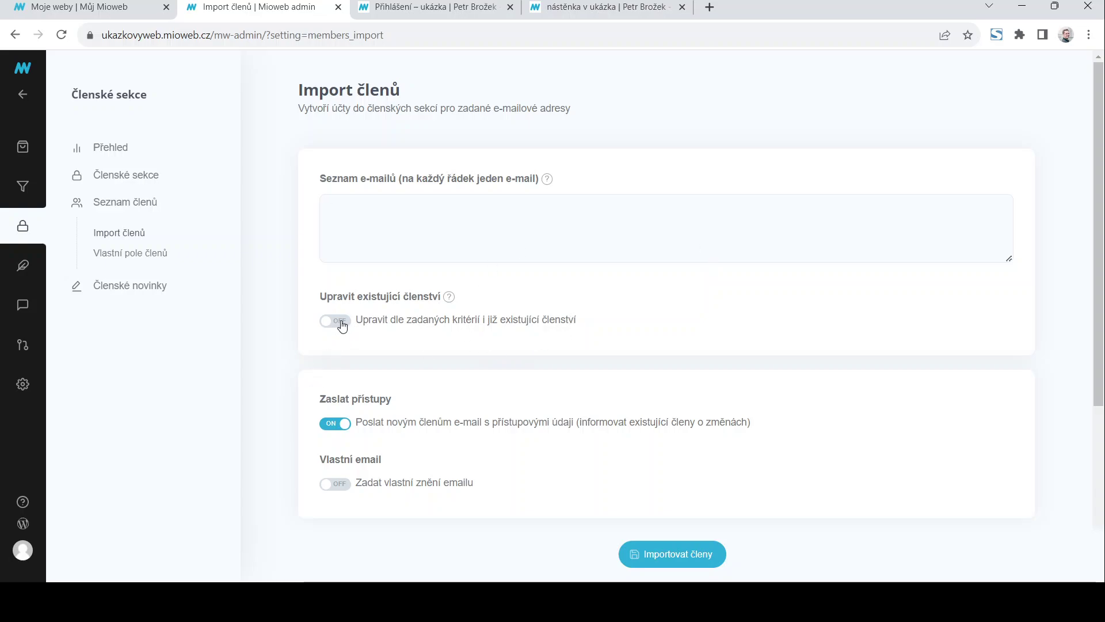
scroll(392, 297, down, 4)
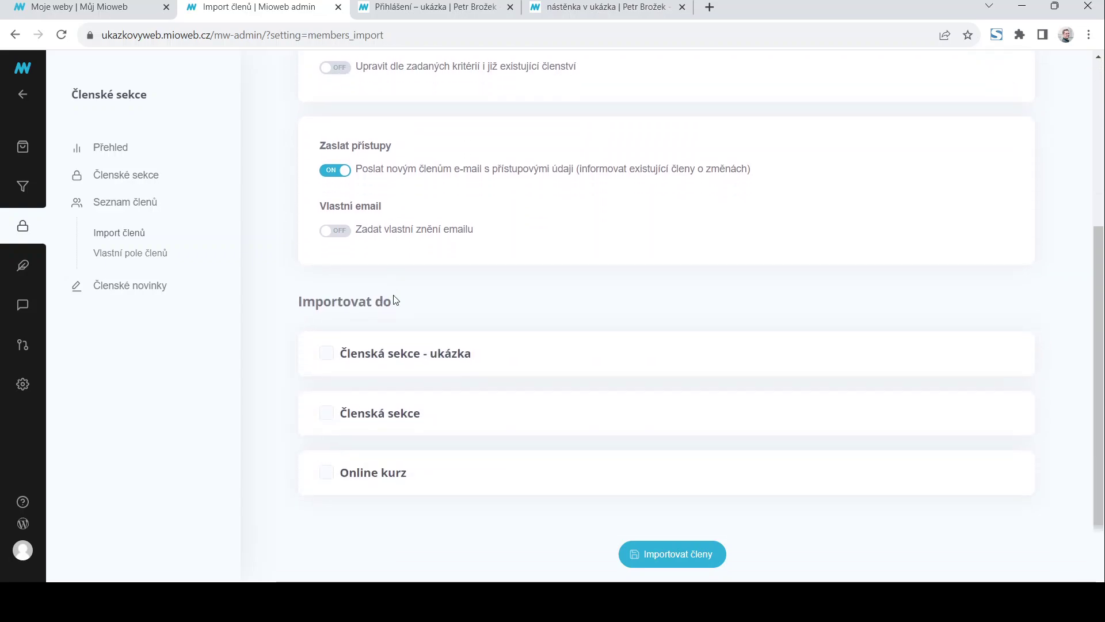
scroll(399, 299, up, 4)
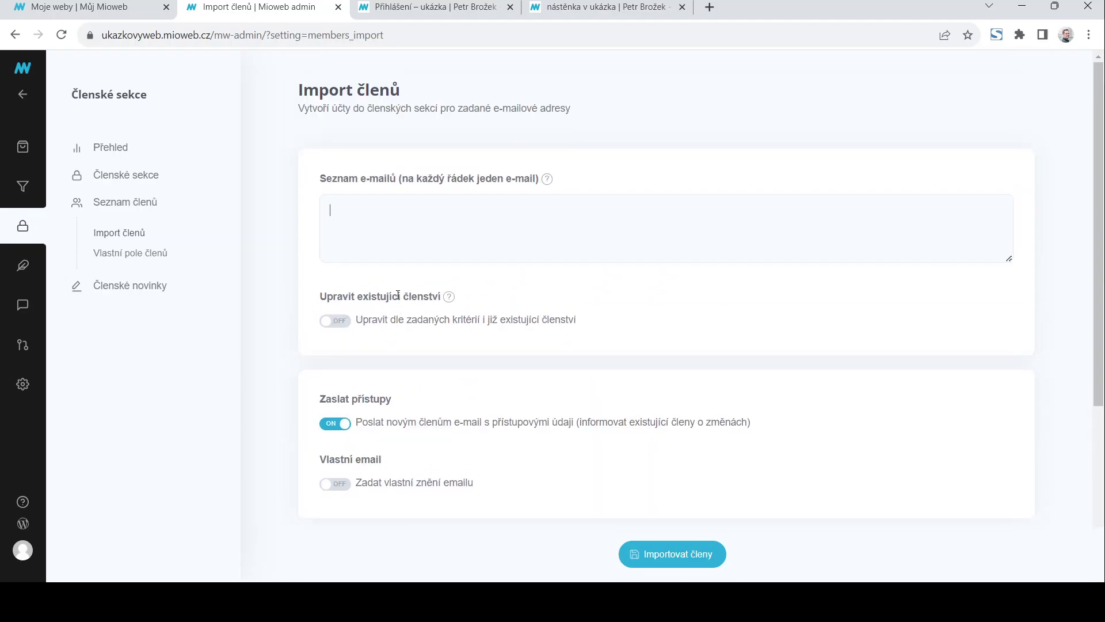
click(527, 257)
scroll(473, 328, down, 2)
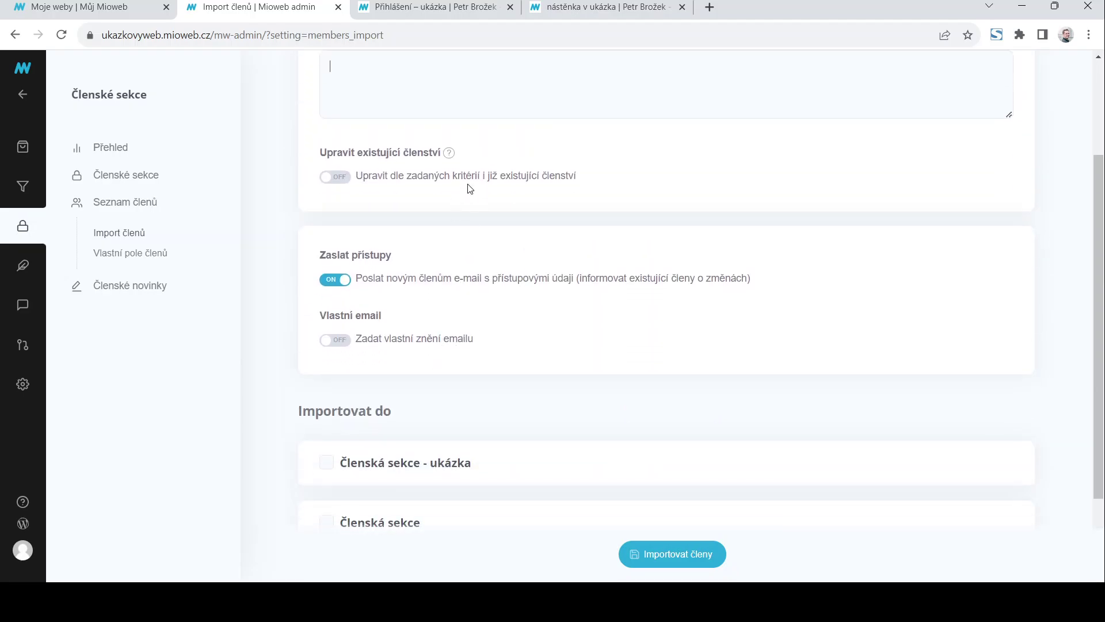
scroll(428, 198, down, 2)
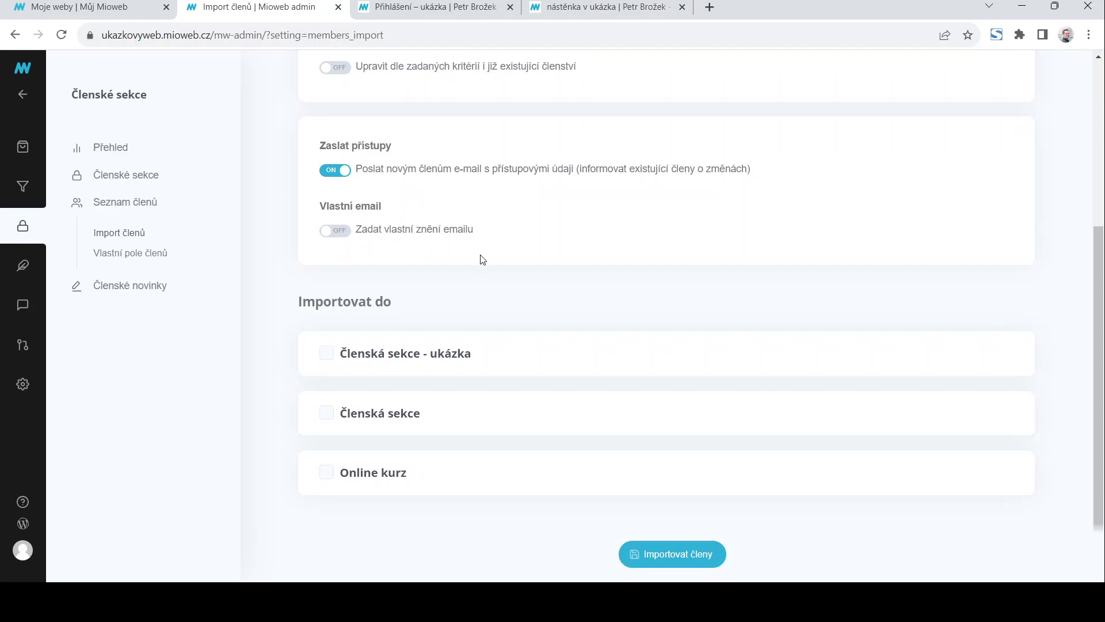
Choose Členská sekce - ukázka as the section to import members into and view its registration date picker
click(325, 352)
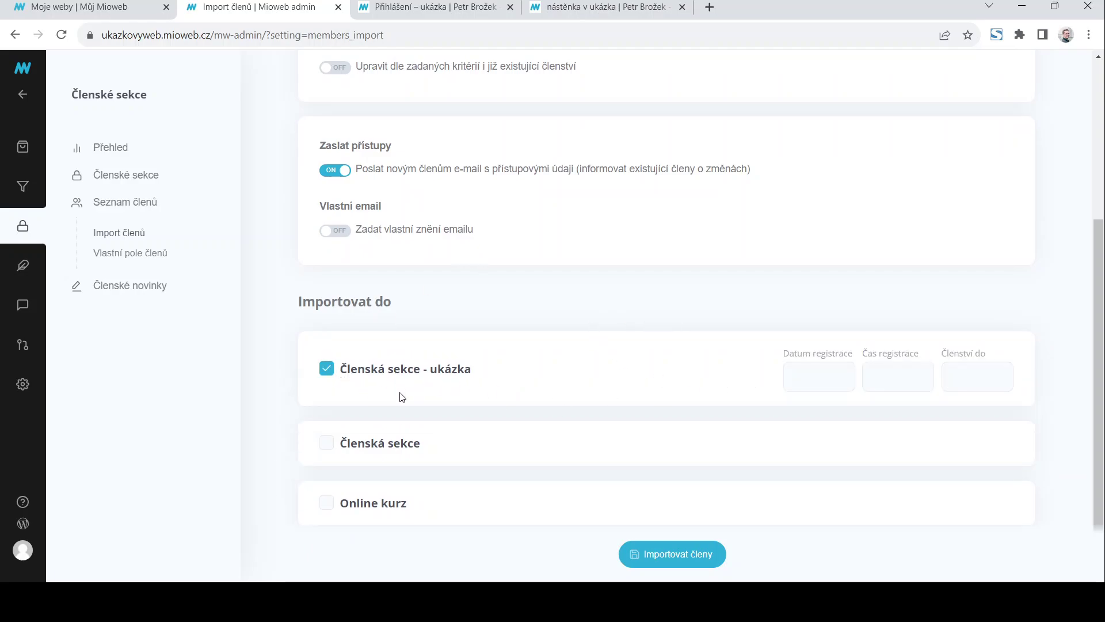
click(836, 384)
click(698, 341)
Turn on the custom e-mail wording (Vlastní email) for the member import and review its subject and message text
scroll(684, 392, up, 4)
click(336, 447)
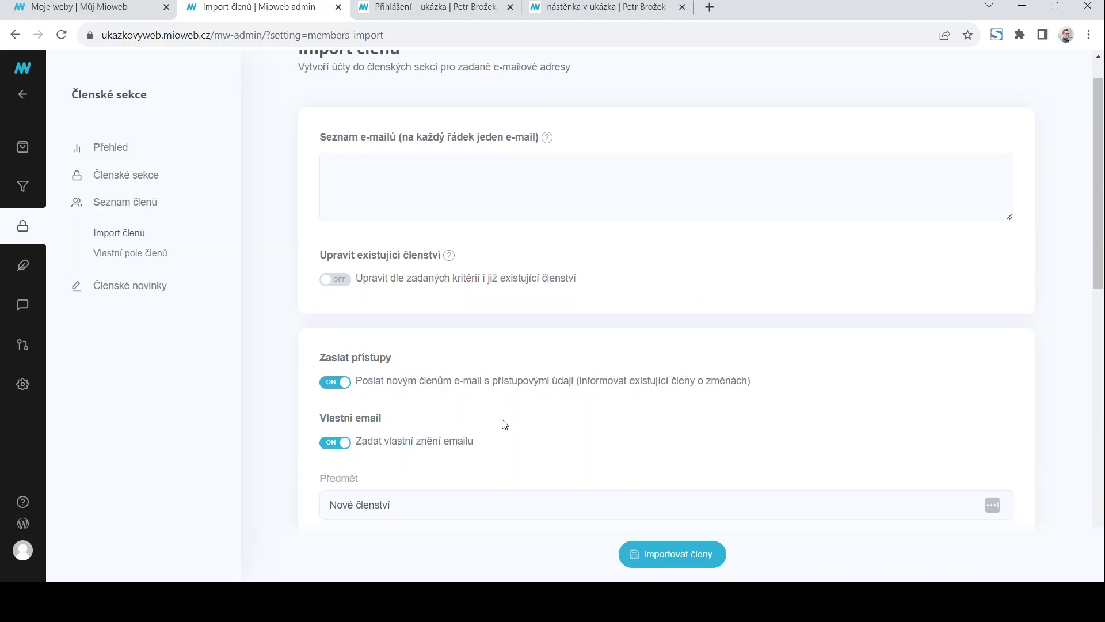
scroll(503, 423, down, 3)
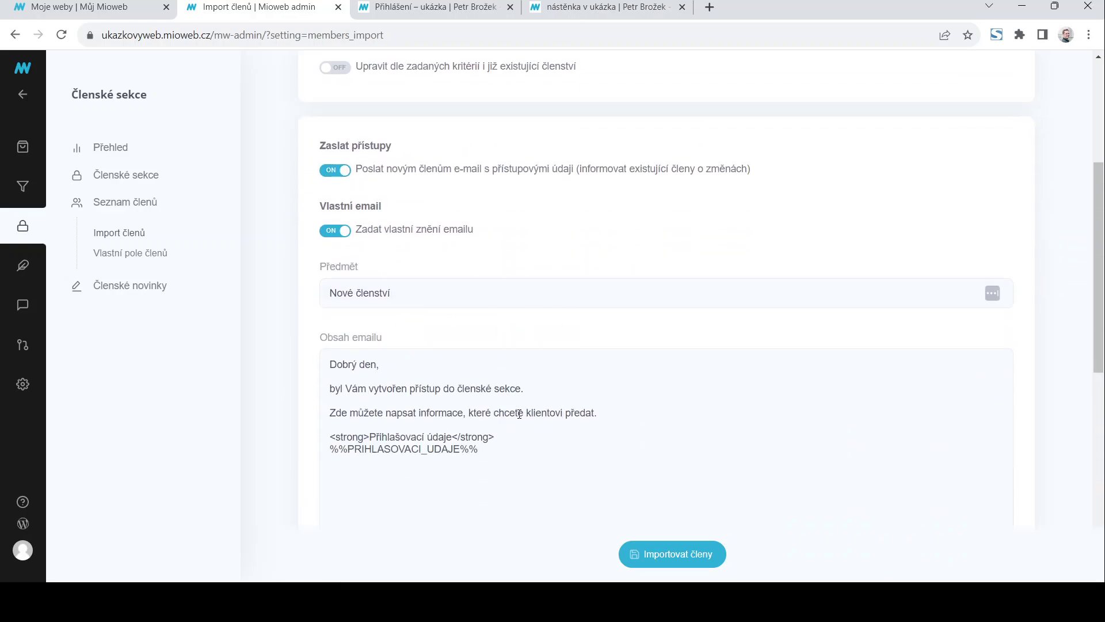
scroll(487, 483, up, 4)
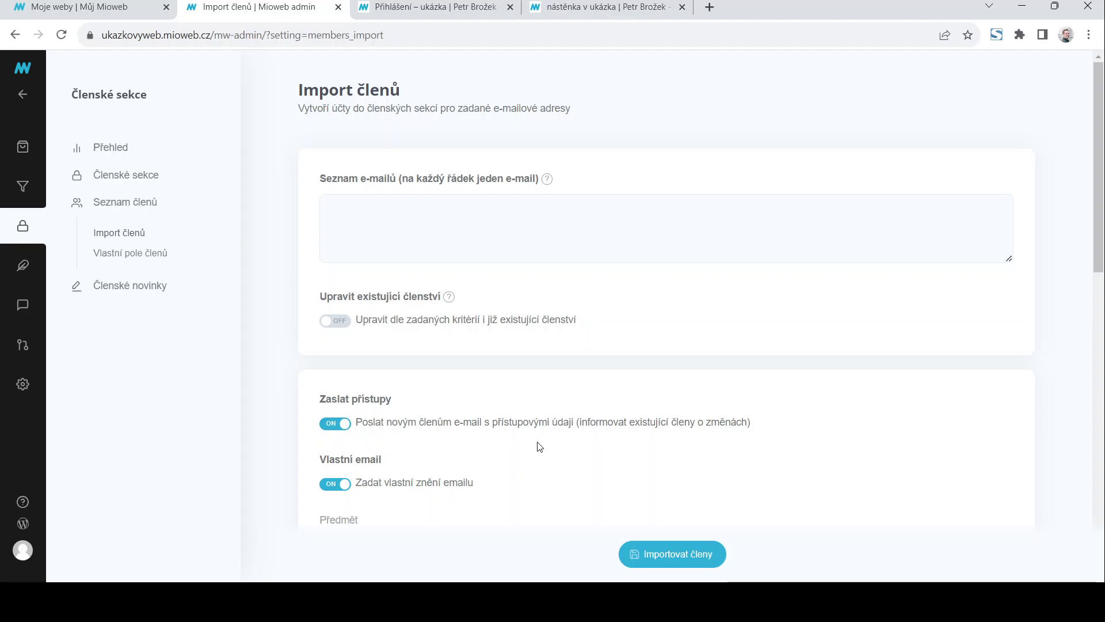
scroll(503, 466, down, 5)
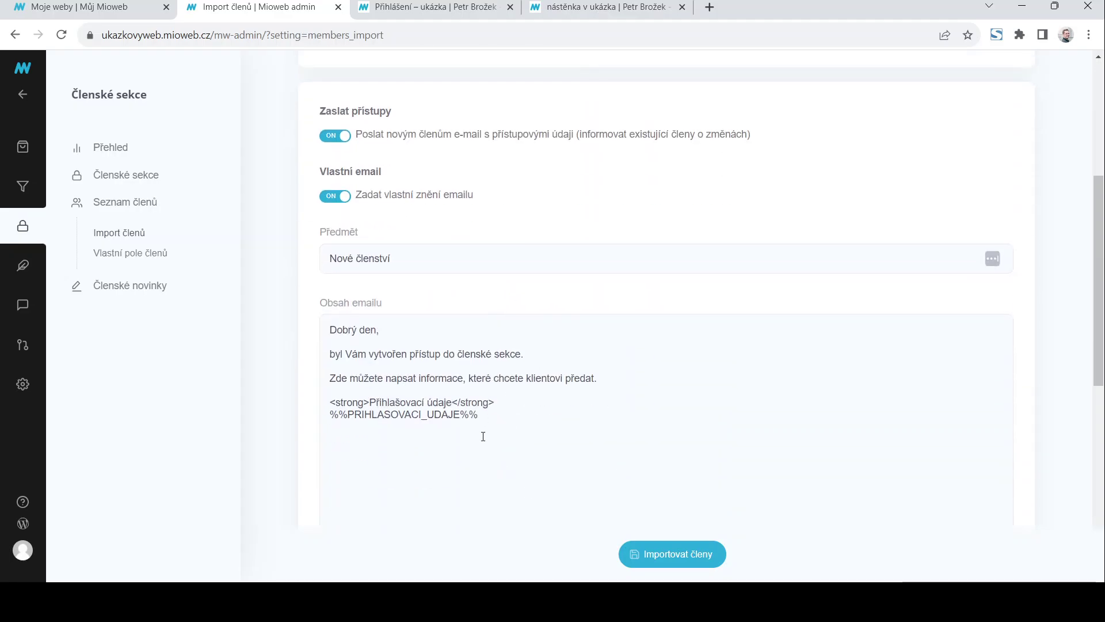
scroll(483, 437, up, 5)
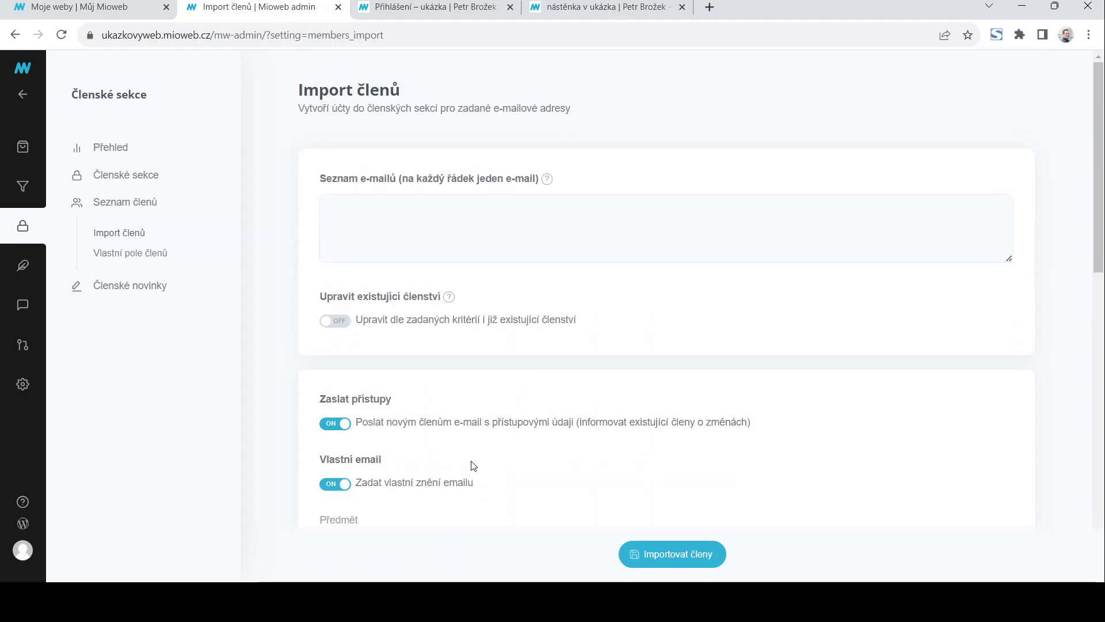
scroll(473, 465, down, 4)
scroll(544, 385, up, 4)
Go to the sales administration (Prodej) and look over the overall statistics and newest orders
click(30, 154)
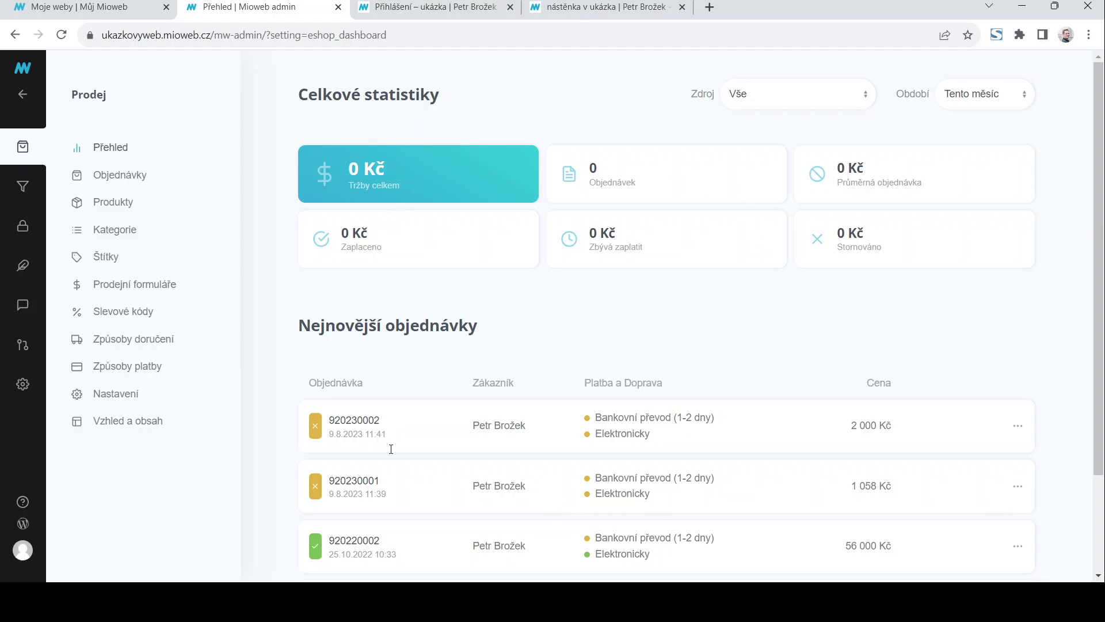
scroll(636, 471, down, 2)
scroll(727, 477, up, 2)
Open the sales settings (Nastavení), collapse the Eshop group and review the order notification and e-mail sender fields
click(115, 397)
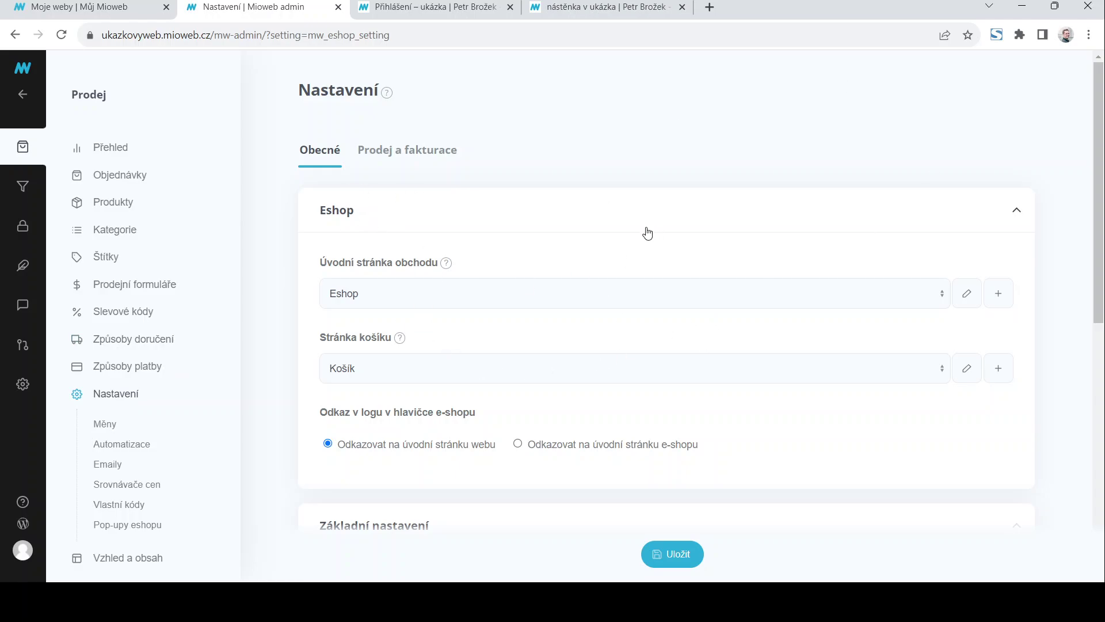
click(1019, 212)
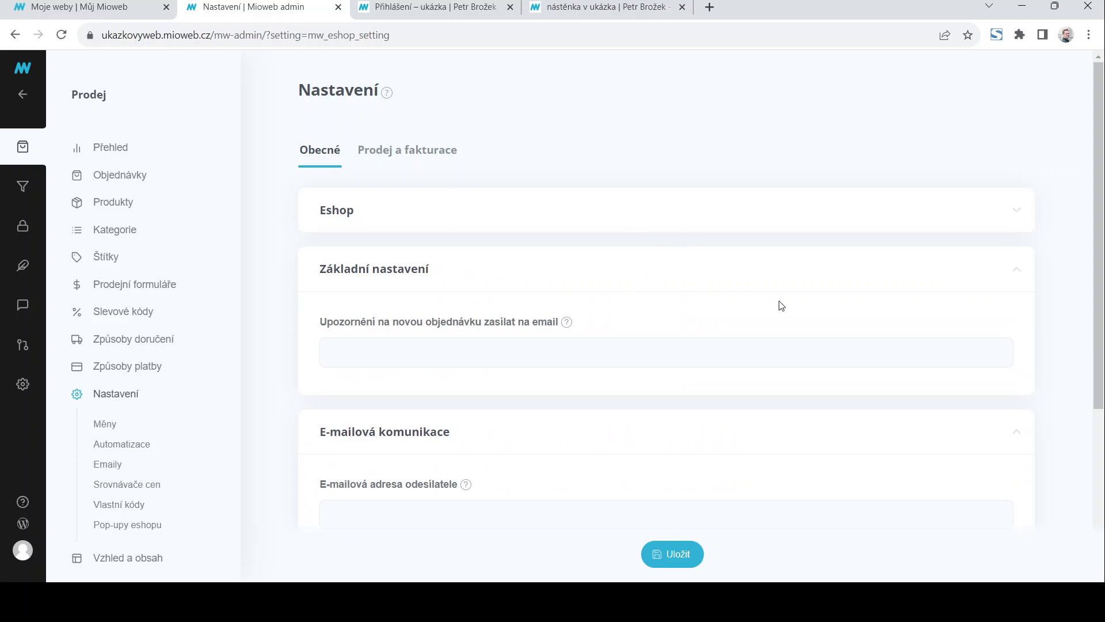
scroll(781, 306, down, 1)
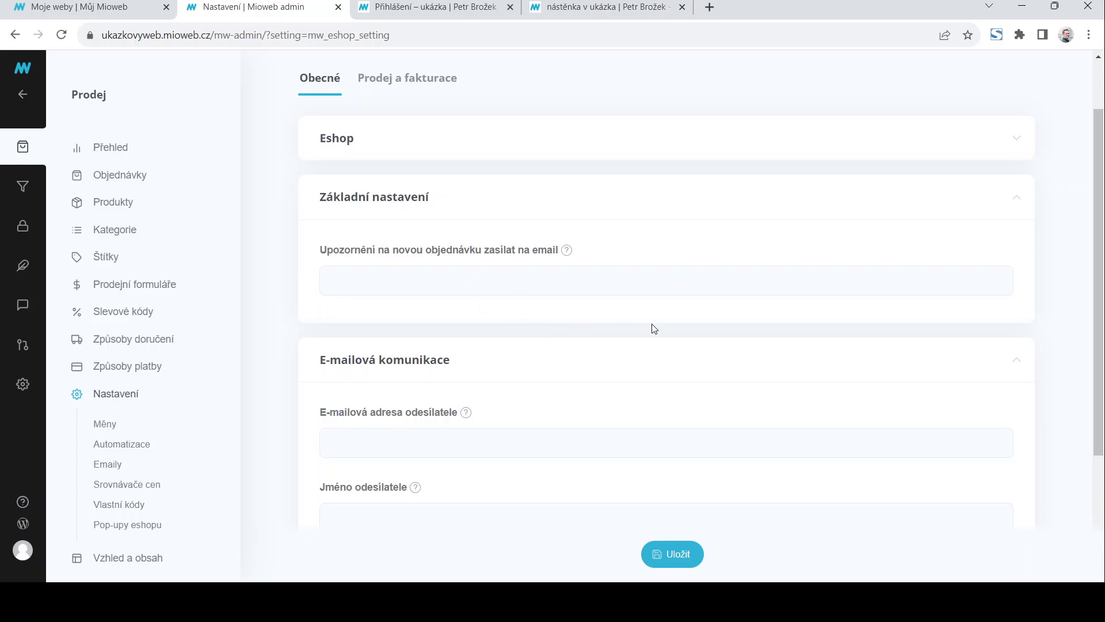
scroll(730, 362, down, 1)
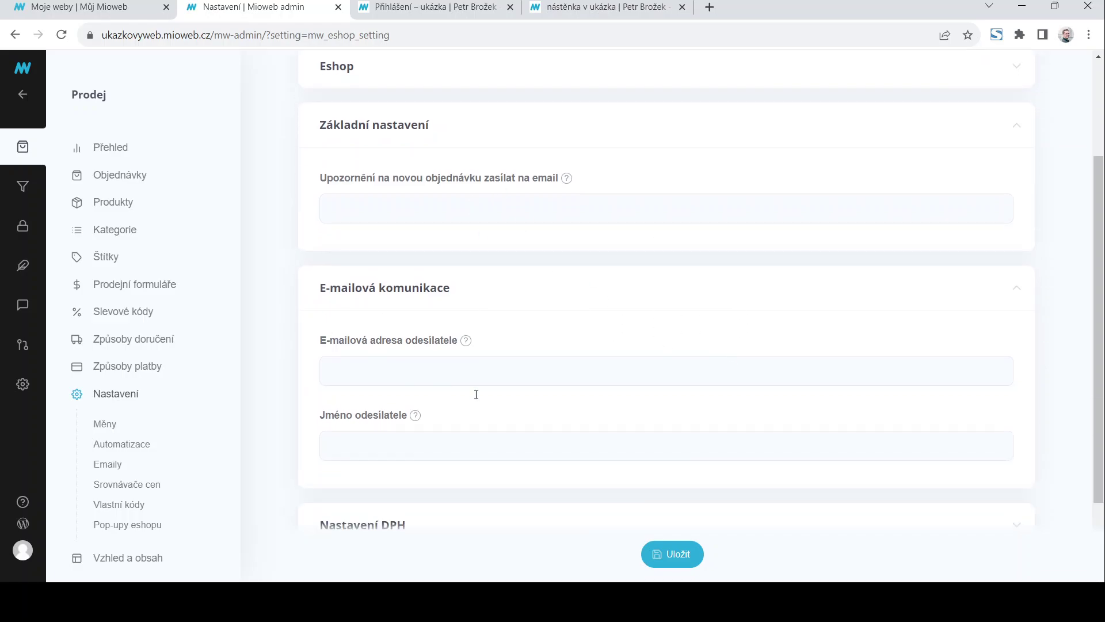
scroll(440, 408, down, 1)
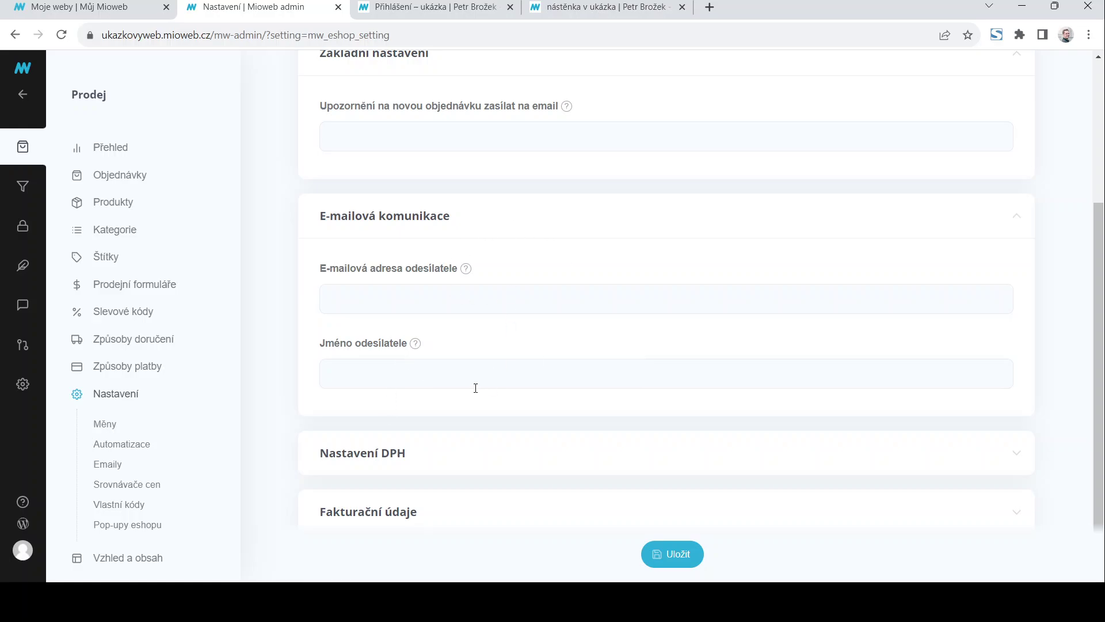
scroll(514, 406, down, 1)
Expand Nastavení DPH and Fakturační údaje in the general settings and review the VAT and billing fields
click(371, 424)
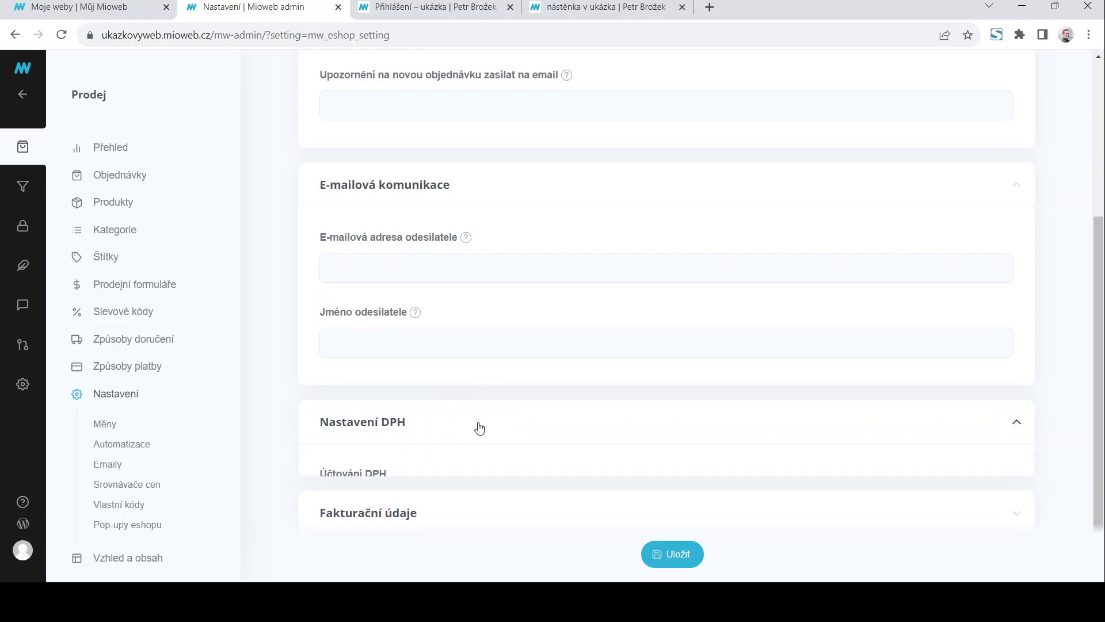
scroll(487, 426, down, 2)
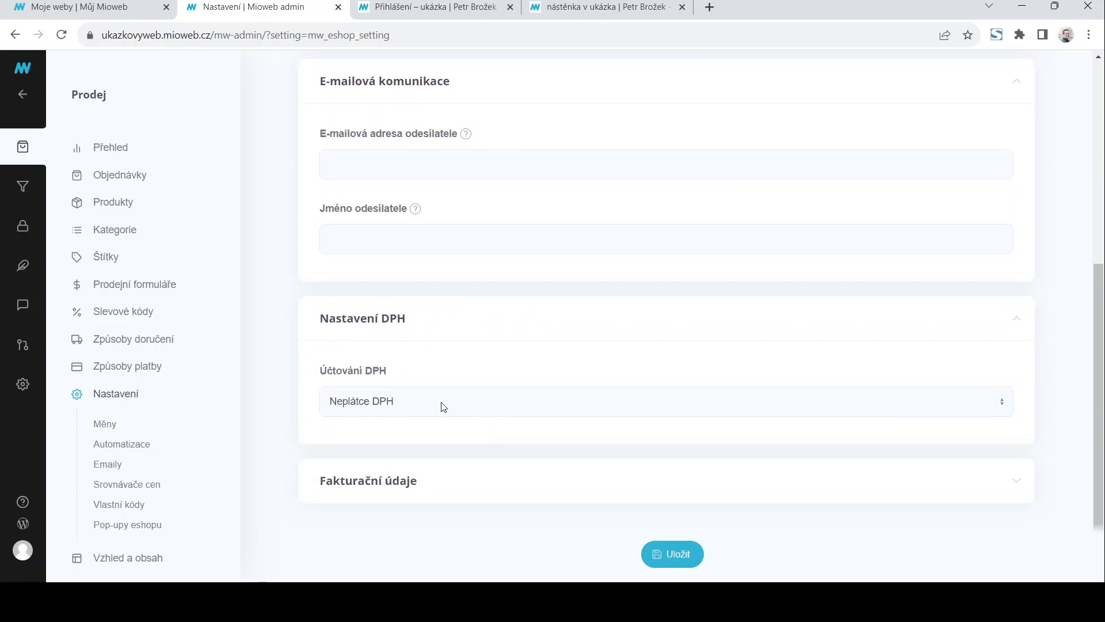
click(427, 484)
scroll(455, 460, down, 7)
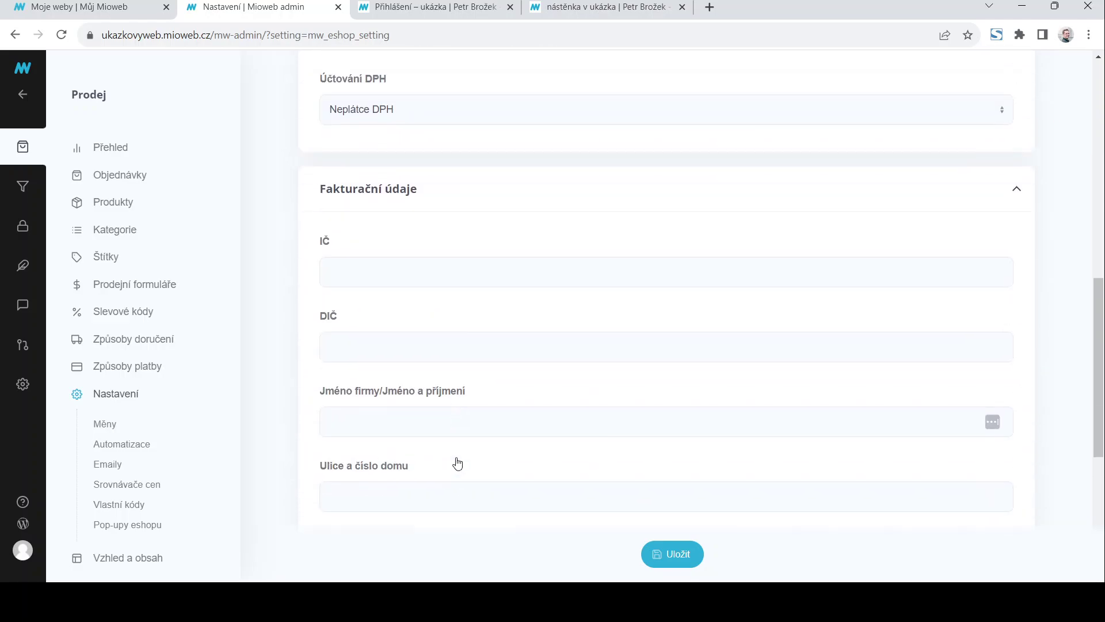
scroll(464, 460, down, 2)
scroll(466, 491, up, 10)
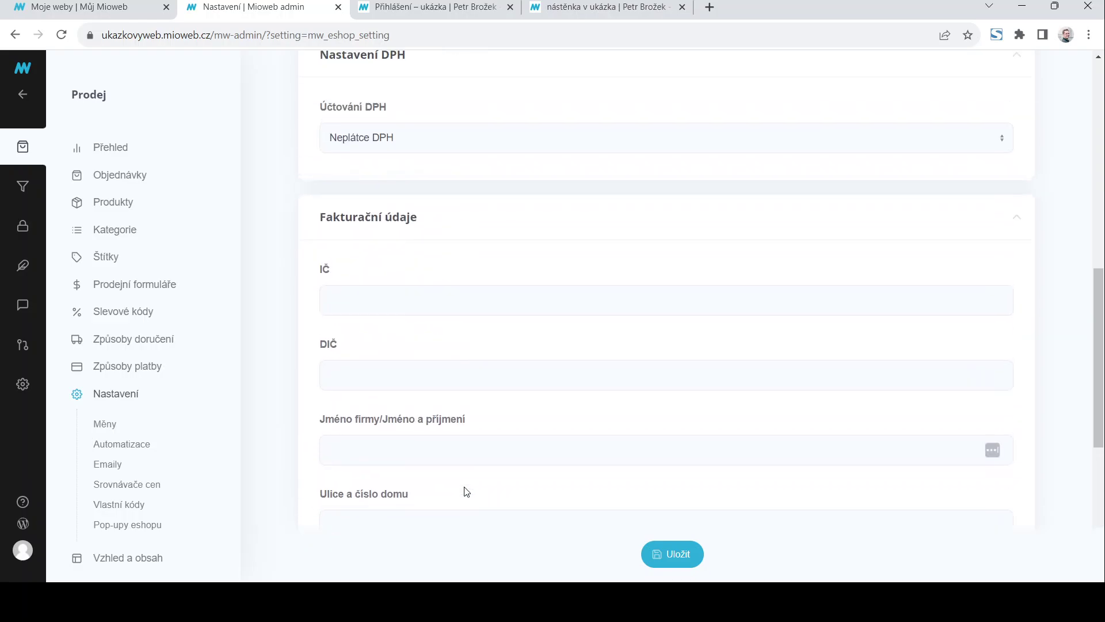
scroll(562, 521, up, 6)
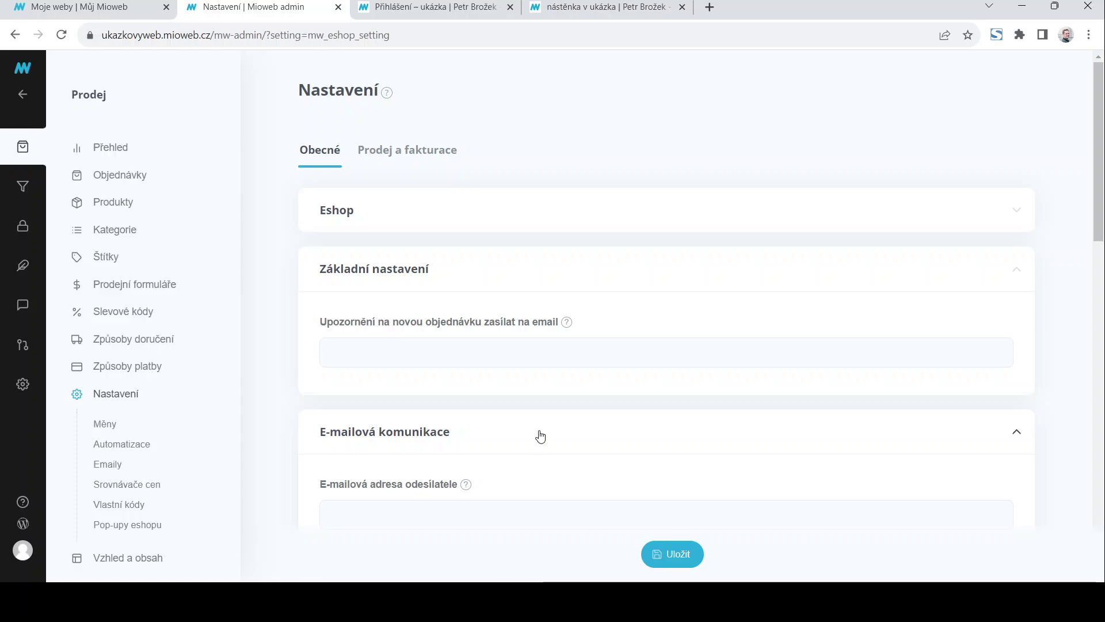
Open the Prodej a fakturace settings and review the payment processor choice and the order settings (Nastavení objednávek)
click(402, 158)
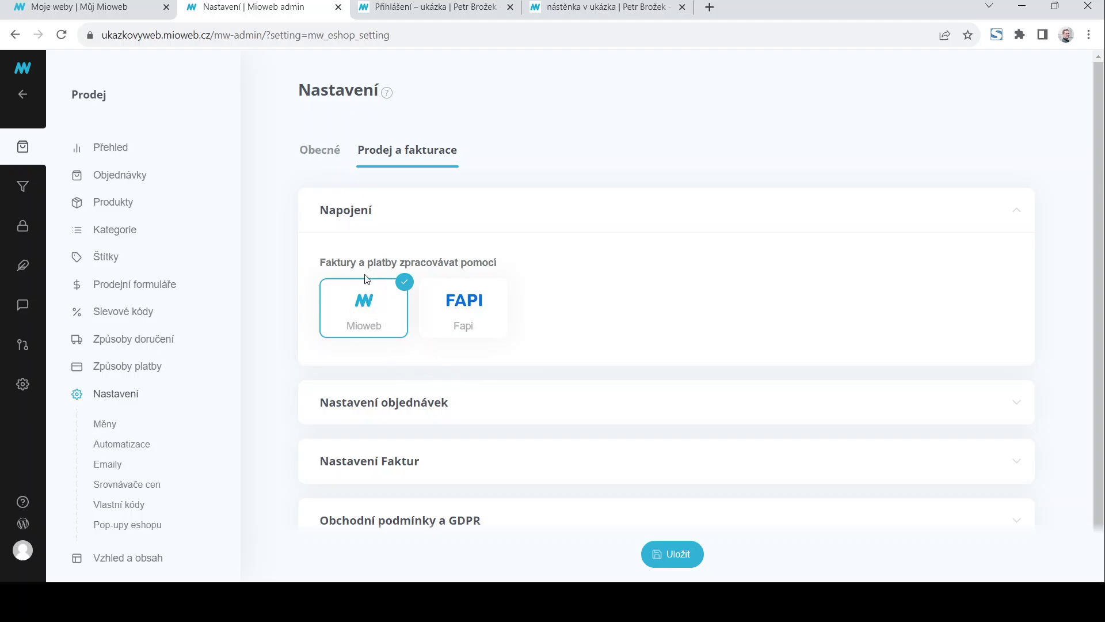
scroll(591, 364, down, 1)
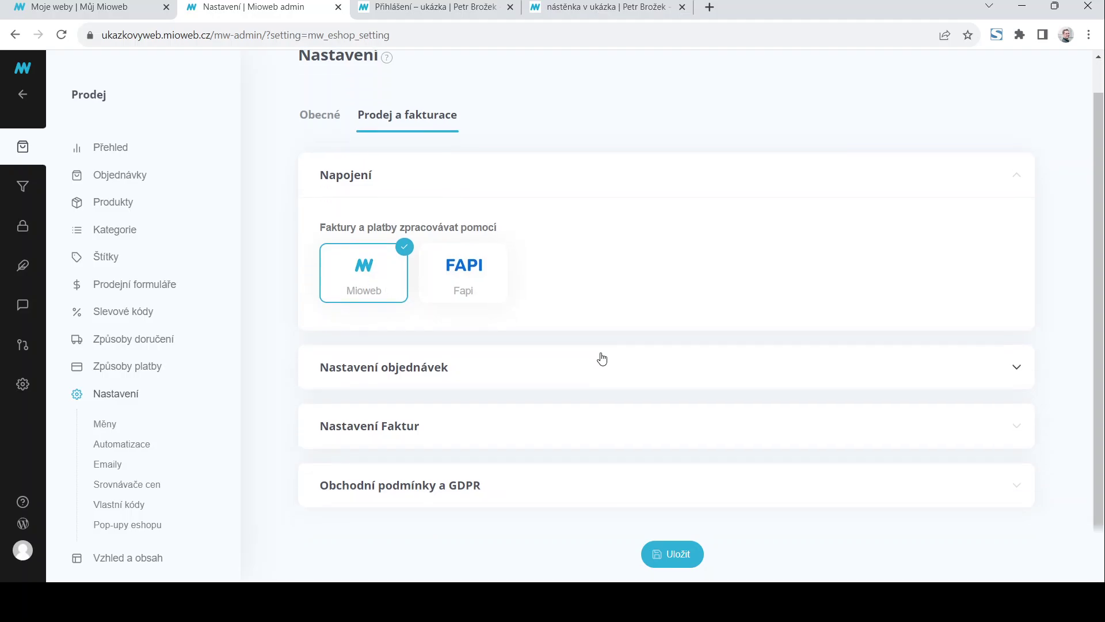
click(420, 363)
scroll(554, 343, down, 3)
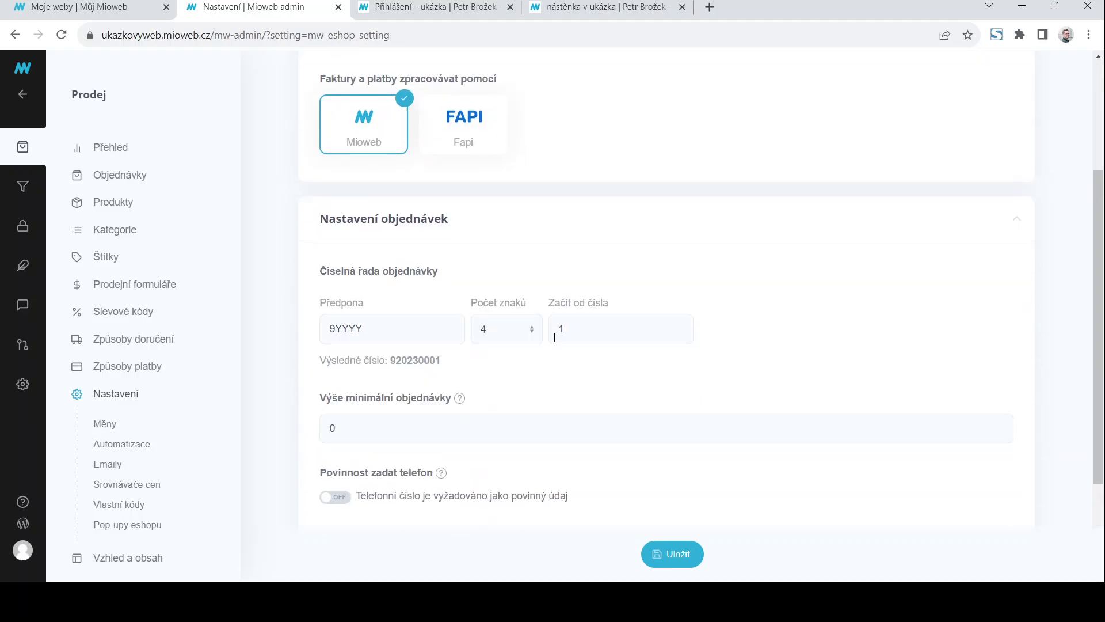
scroll(470, 312, down, 3)
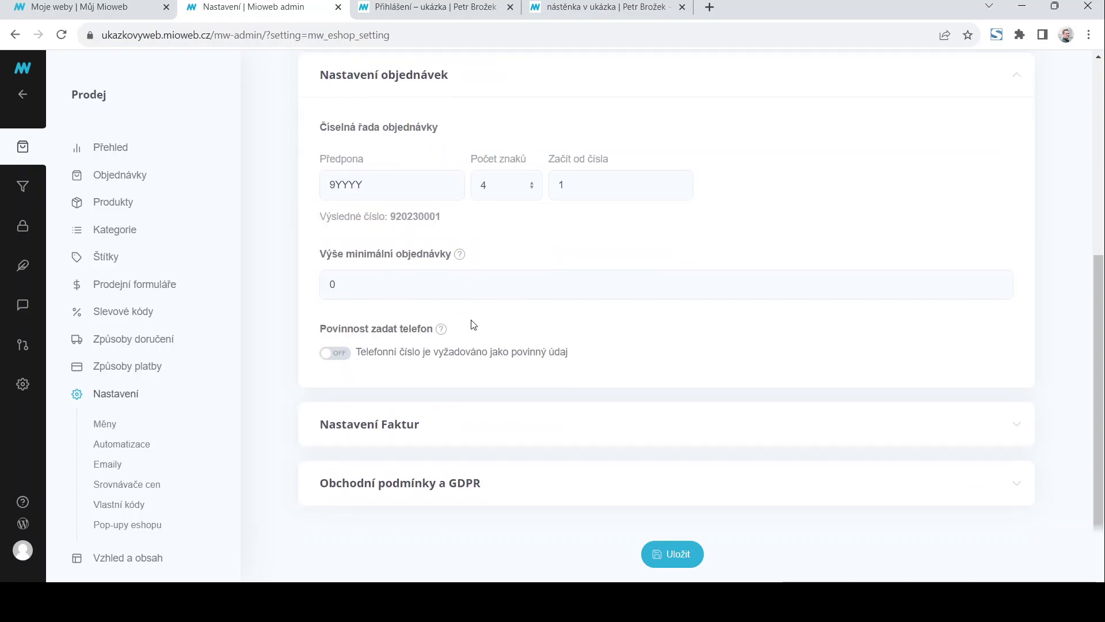
Expand the invoice settings (Nastavení Faktur) and review the automatic invoicing, number series, invoice note and logo
click(413, 425)
scroll(537, 353, down, 3)
scroll(537, 353, down, 3)
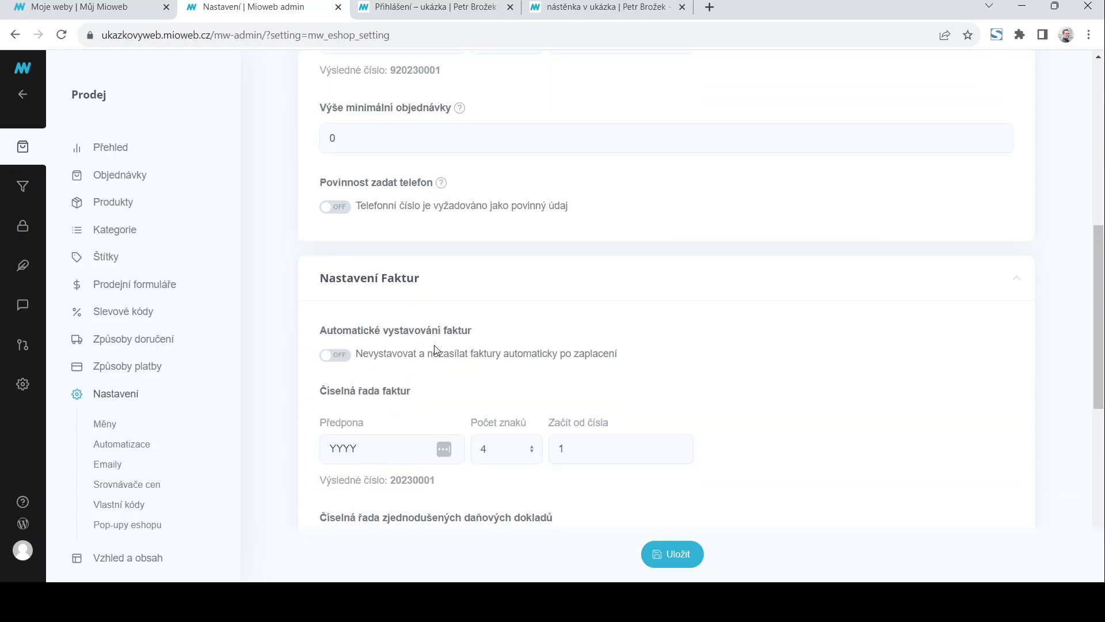
scroll(576, 369, down, 3)
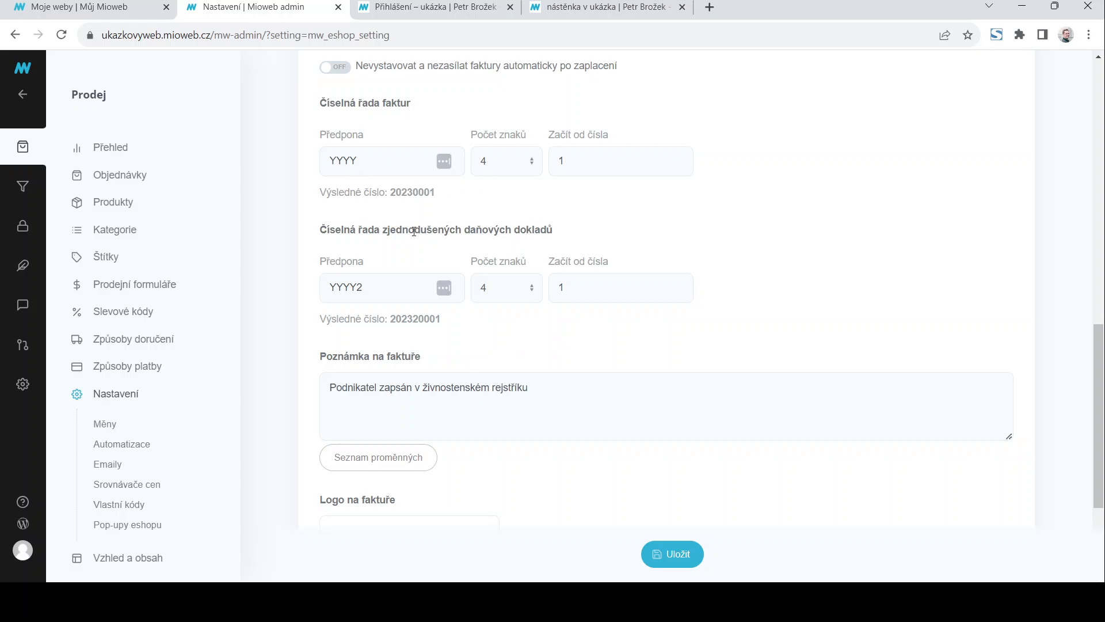
scroll(499, 271, down, 3)
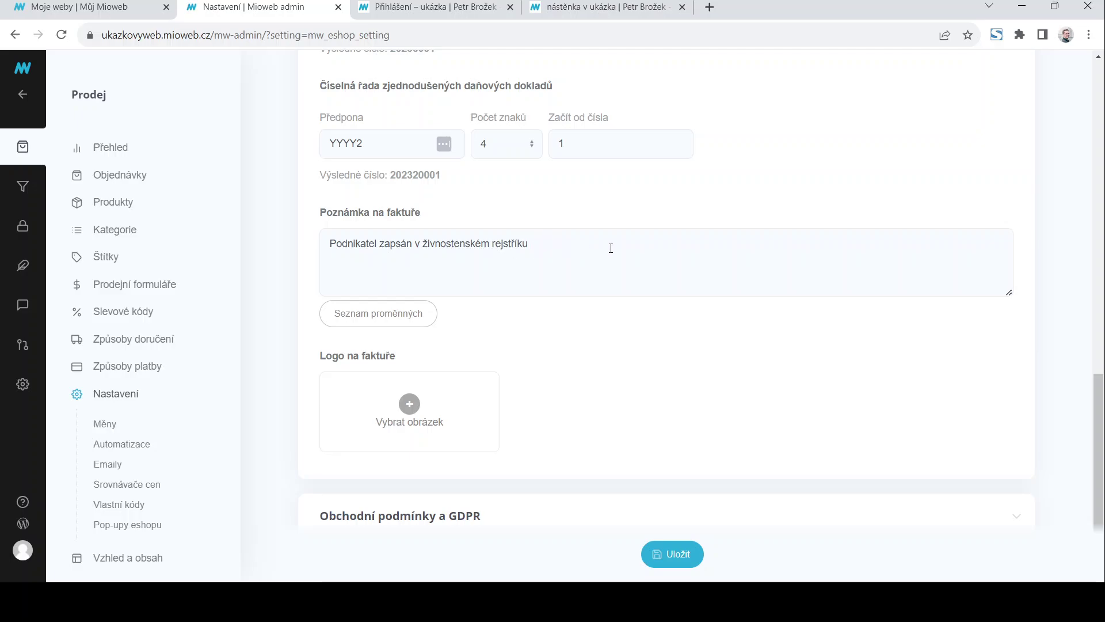
scroll(611, 248, down, 1)
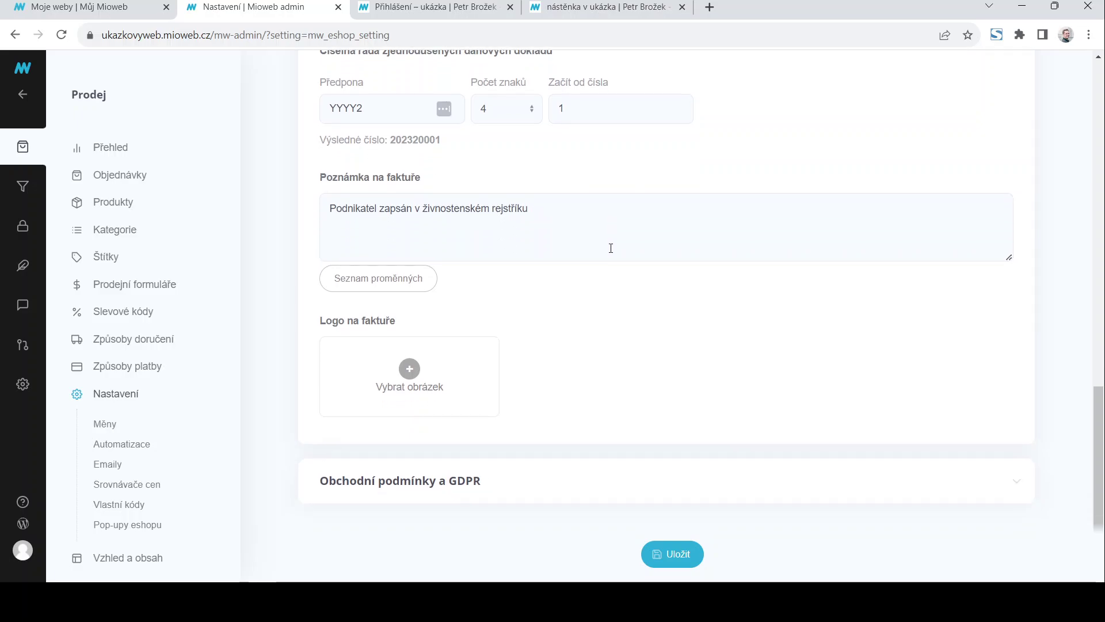
Expand Obchodní podmínky a GDPR and check which fields change when terms consent is not required, restoring the option
click(440, 482)
scroll(597, 397, down, 3)
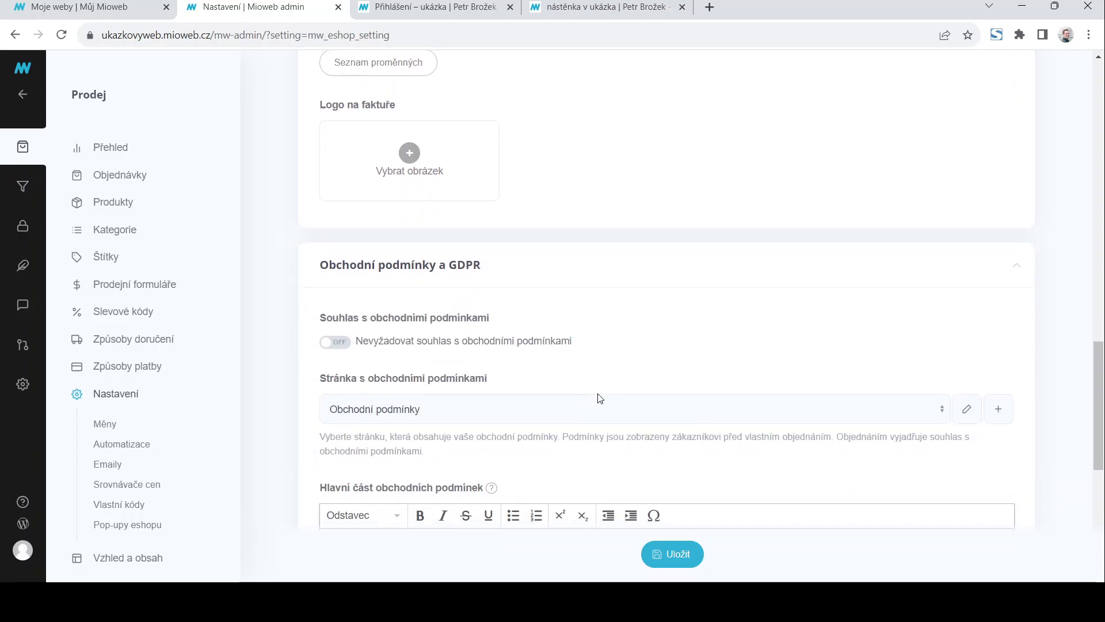
scroll(600, 398, down, 2)
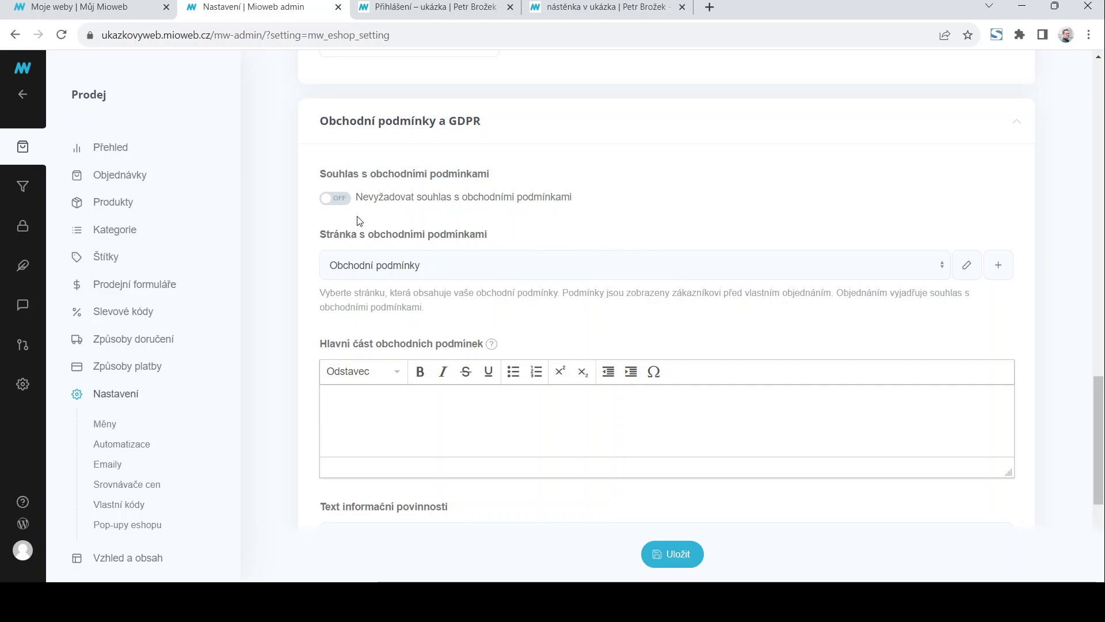
click(348, 200)
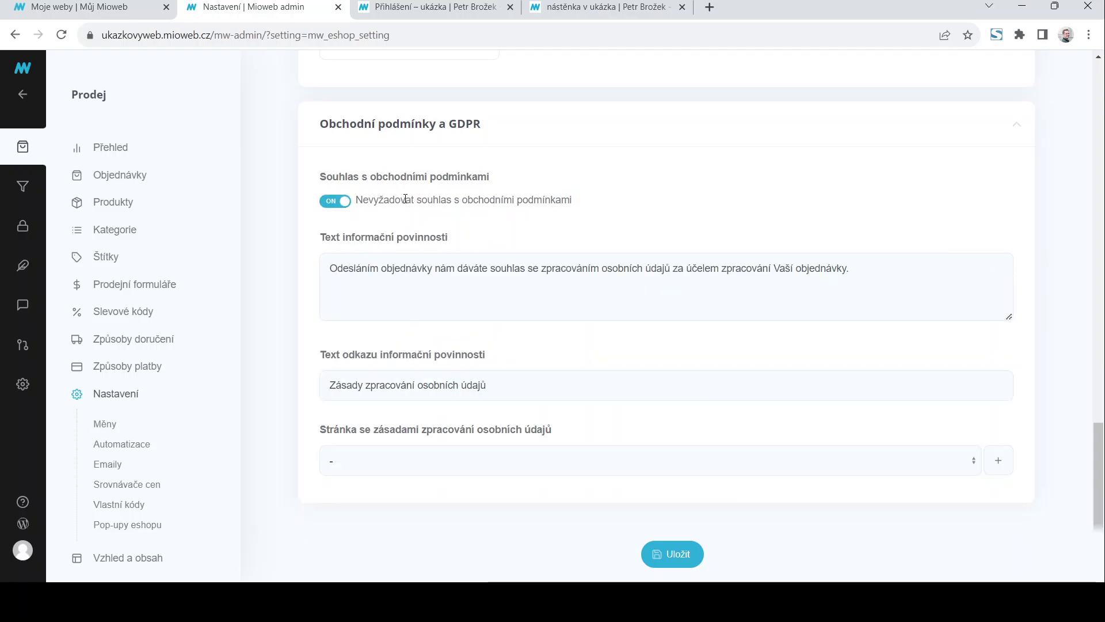
click(332, 203)
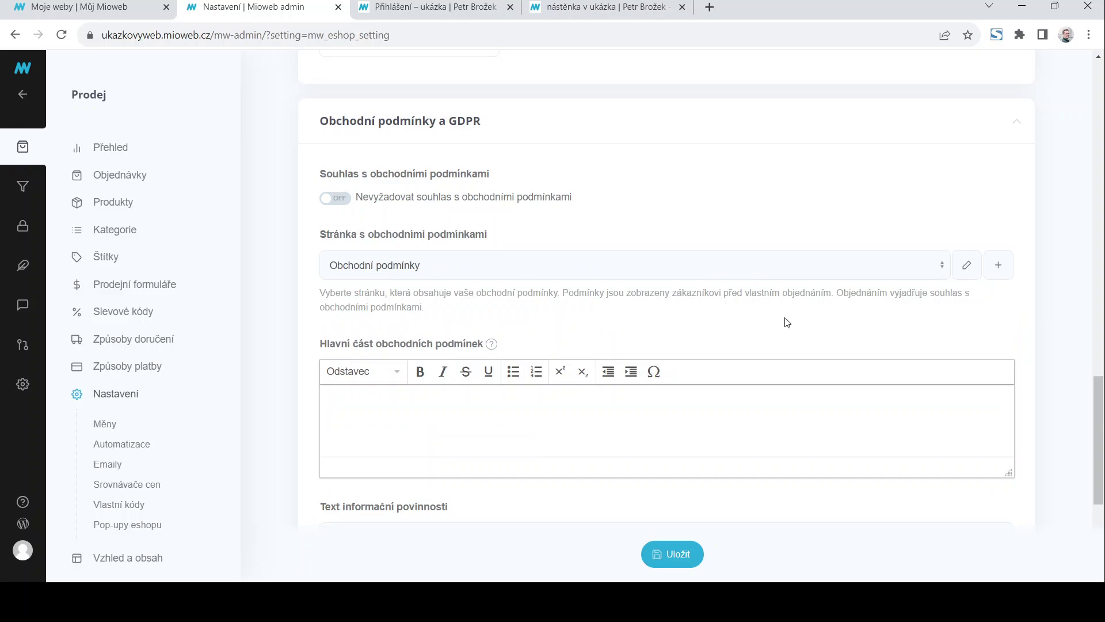
Create the terms page "Obchodní podmínky v ukázce" from the Prázdná stránka s nadpisem template and add a text field (Textové pole) below its heading
click(1001, 266)
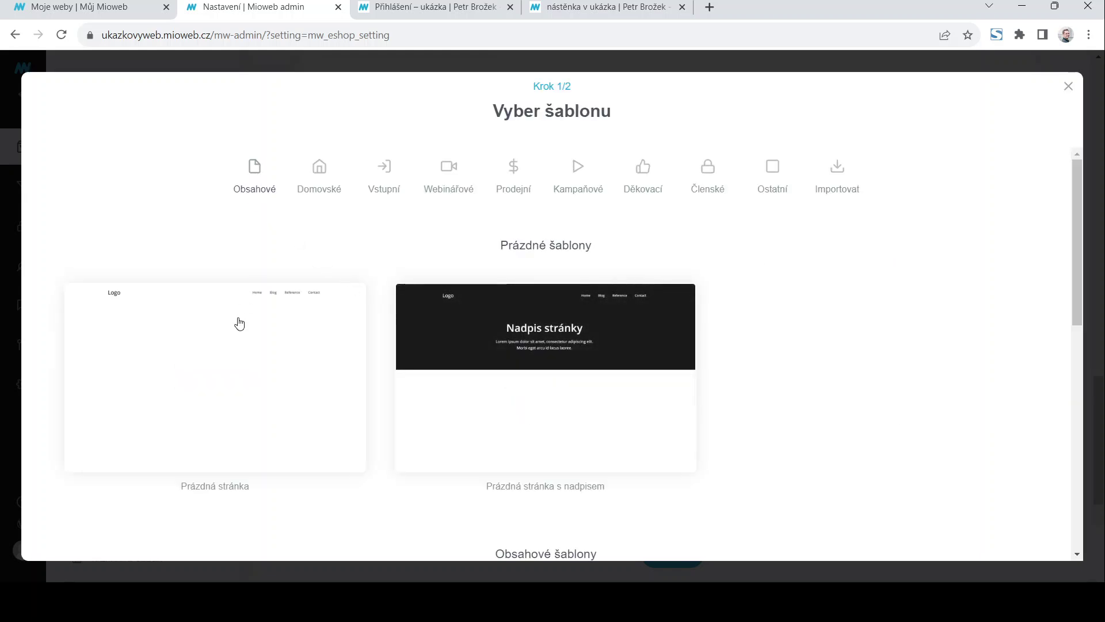
mouse_move(222, 362)
mouse_move(491, 382)
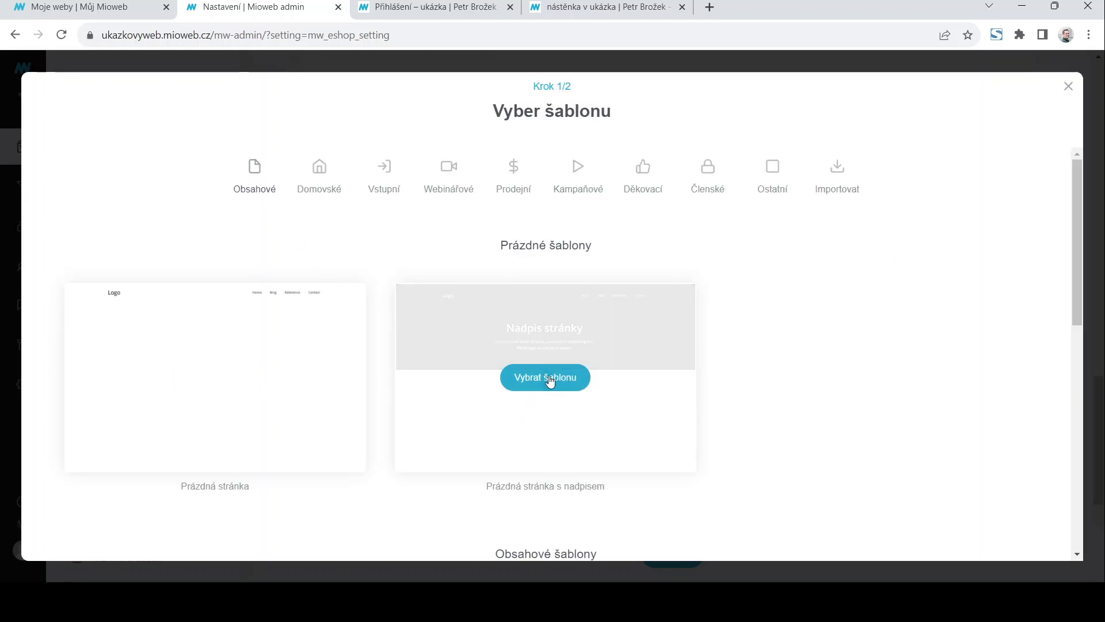
click(548, 379)
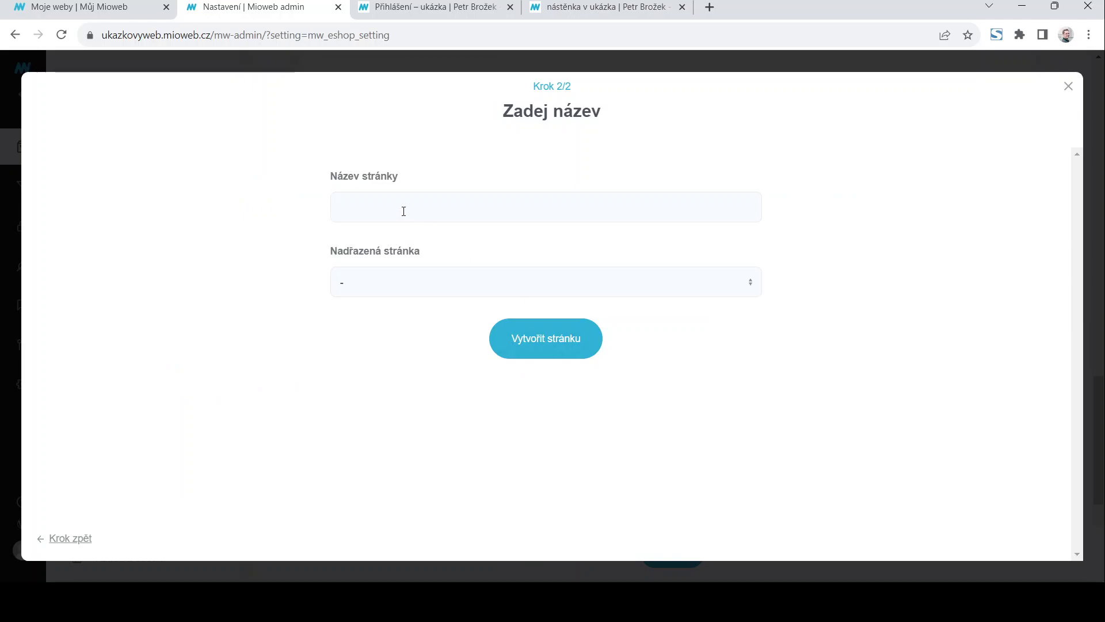
text(Obchodní podmínky v ukázce)
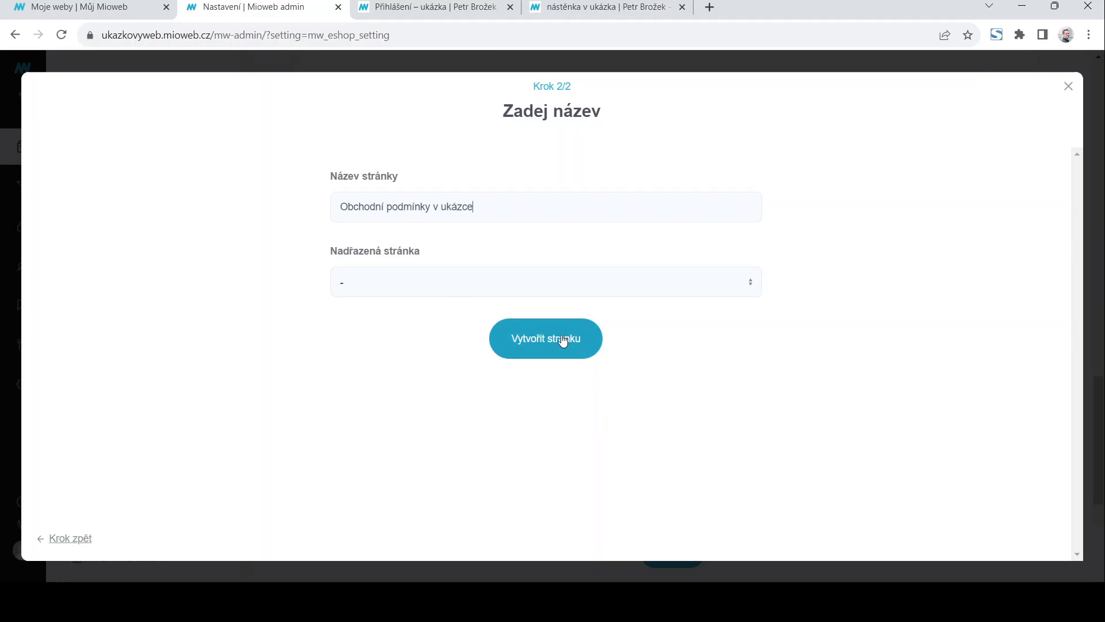
click(562, 336)
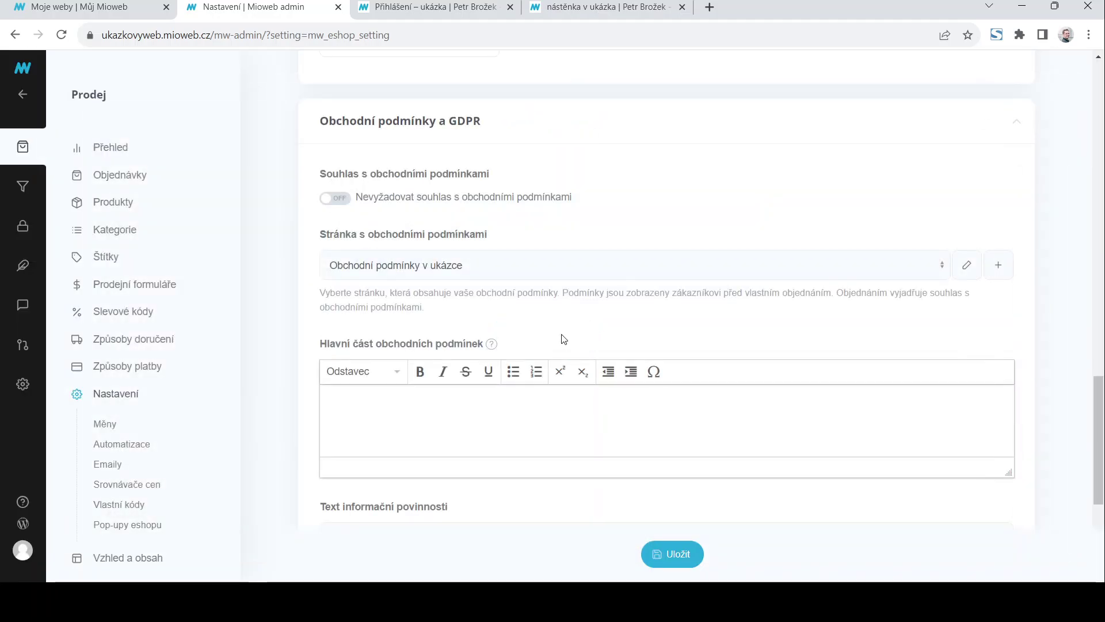
click(973, 276)
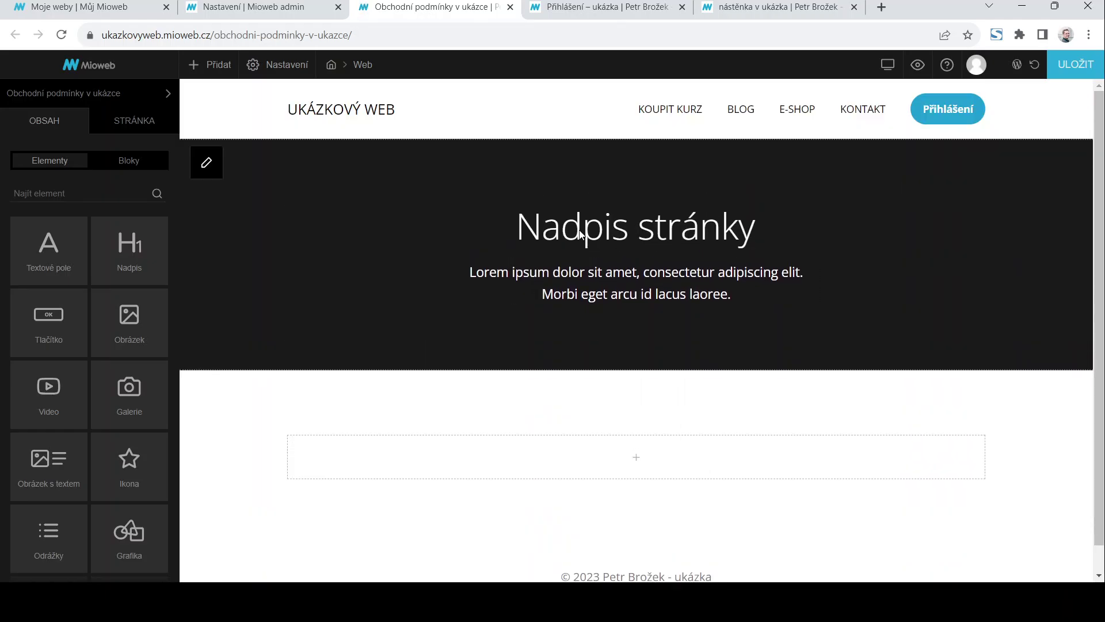
drag(49, 270, 588, 437)
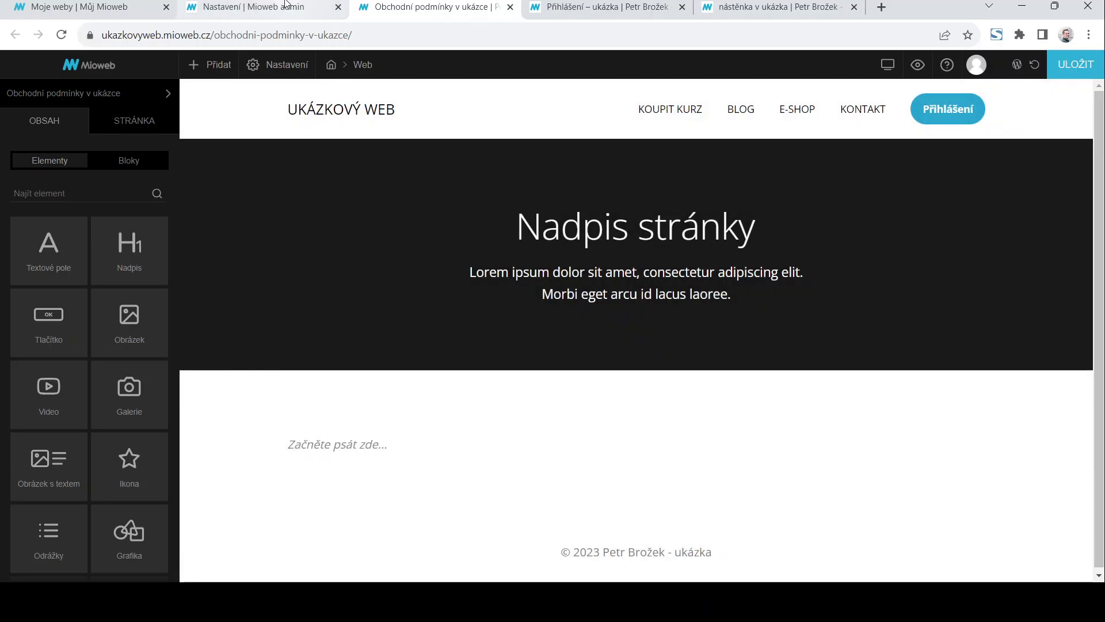
Return to the sales settings and examine the Hlavní část obchodních podmínek editor and its help
click(254, 7)
scroll(495, 294, down, 1)
scroll(475, 303, down, 1)
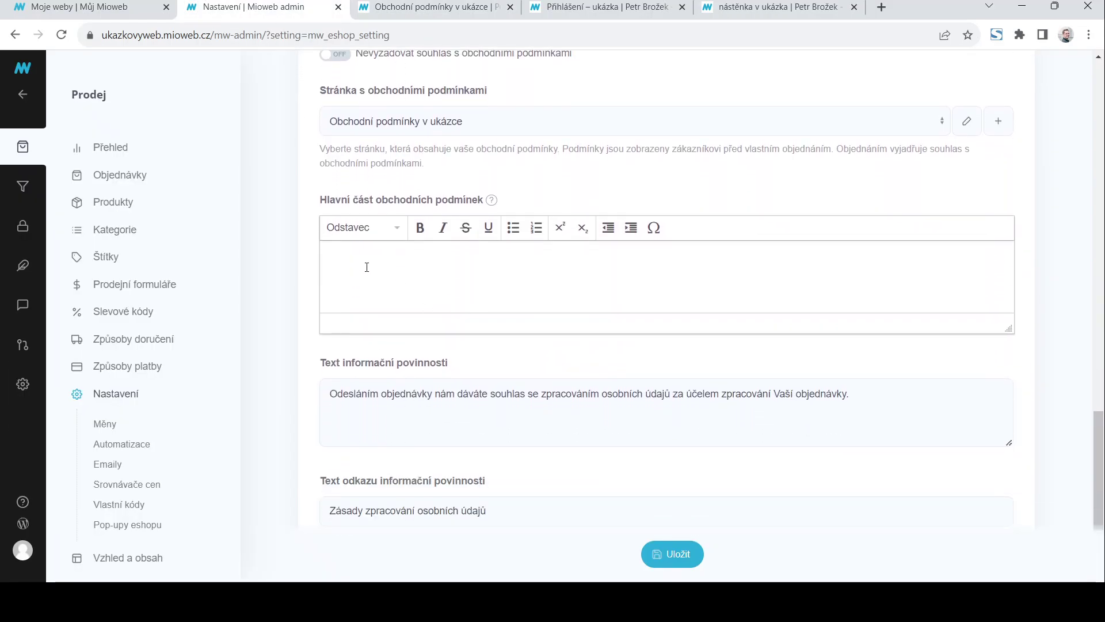
click(466, 266)
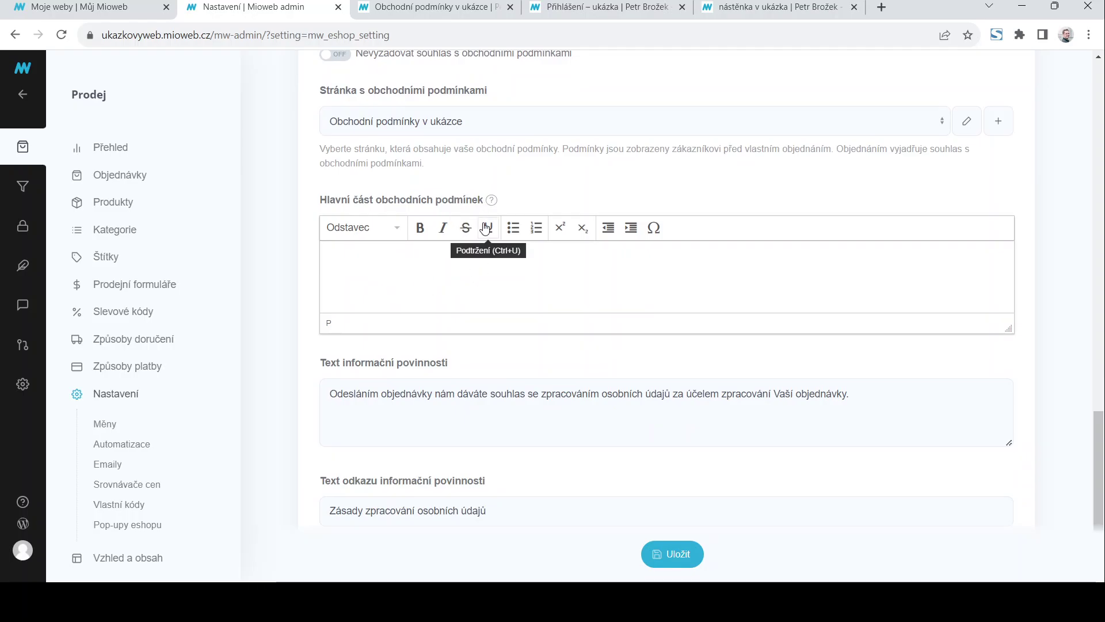
mouse_move(490, 202)
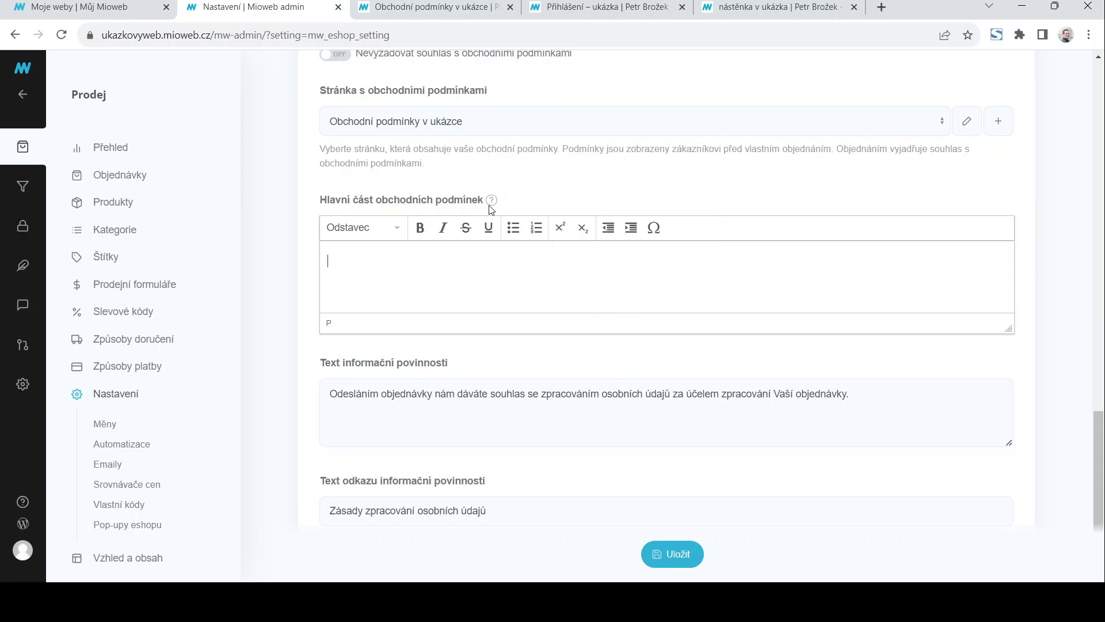
Create a personal data policy page named "gdpr" from the Prázdná stránka s nadpisem template
scroll(483, 293, down, 2)
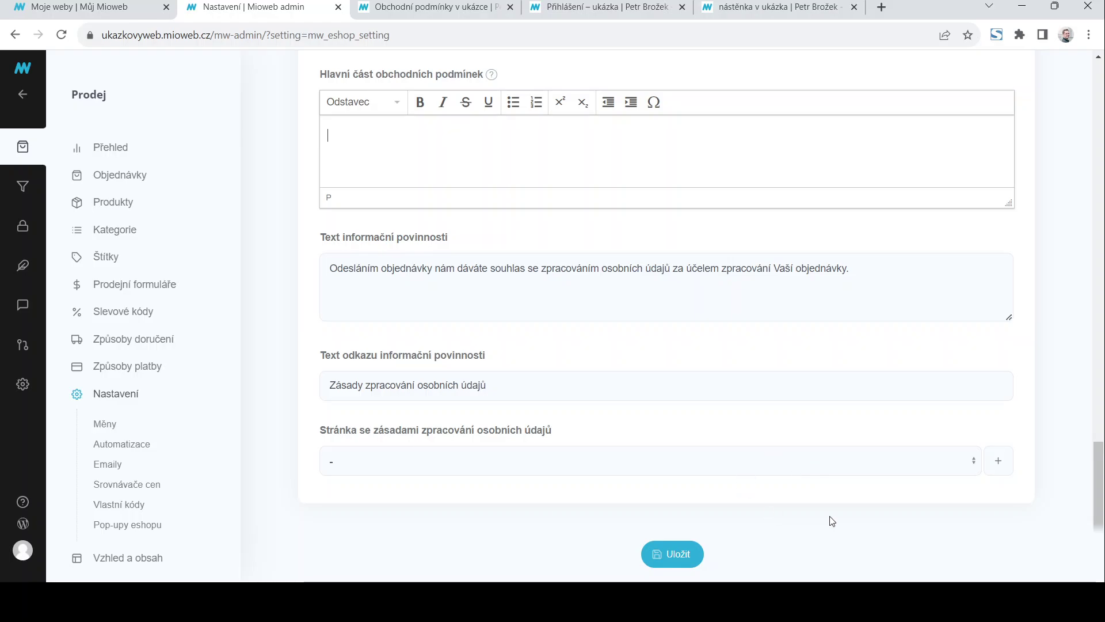
click(999, 462)
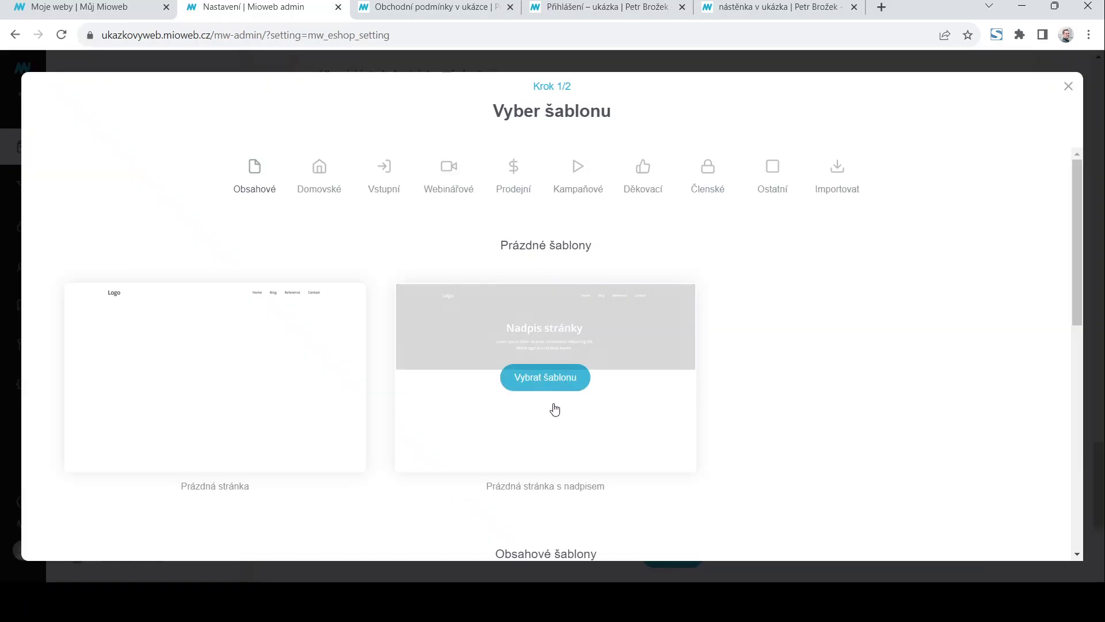
click(545, 384)
click(572, 206)
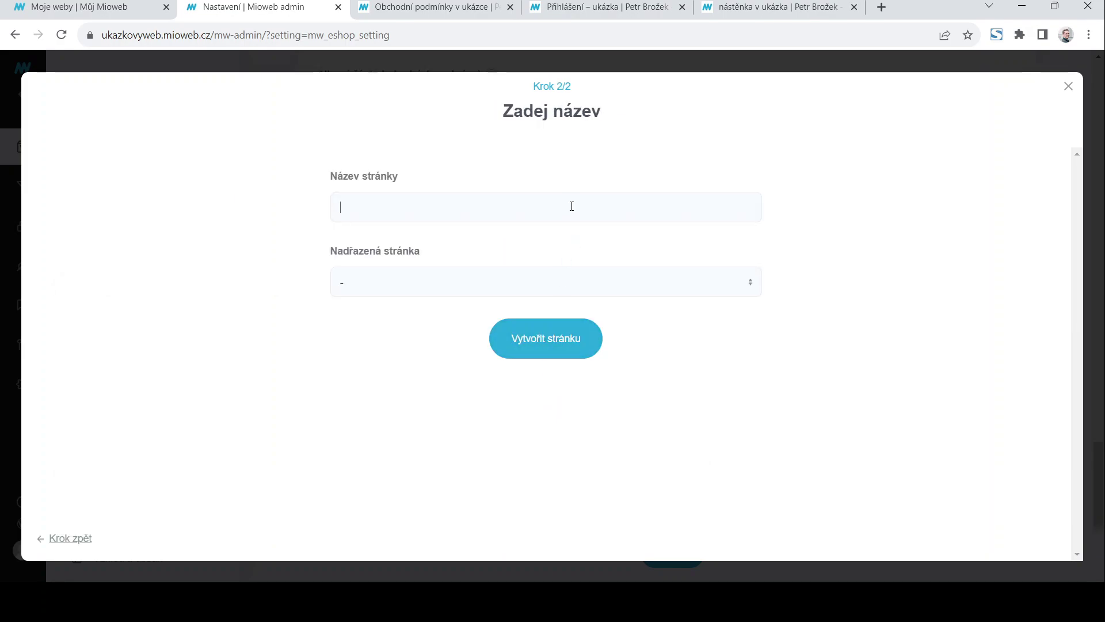
text(gdpr)
click(545, 345)
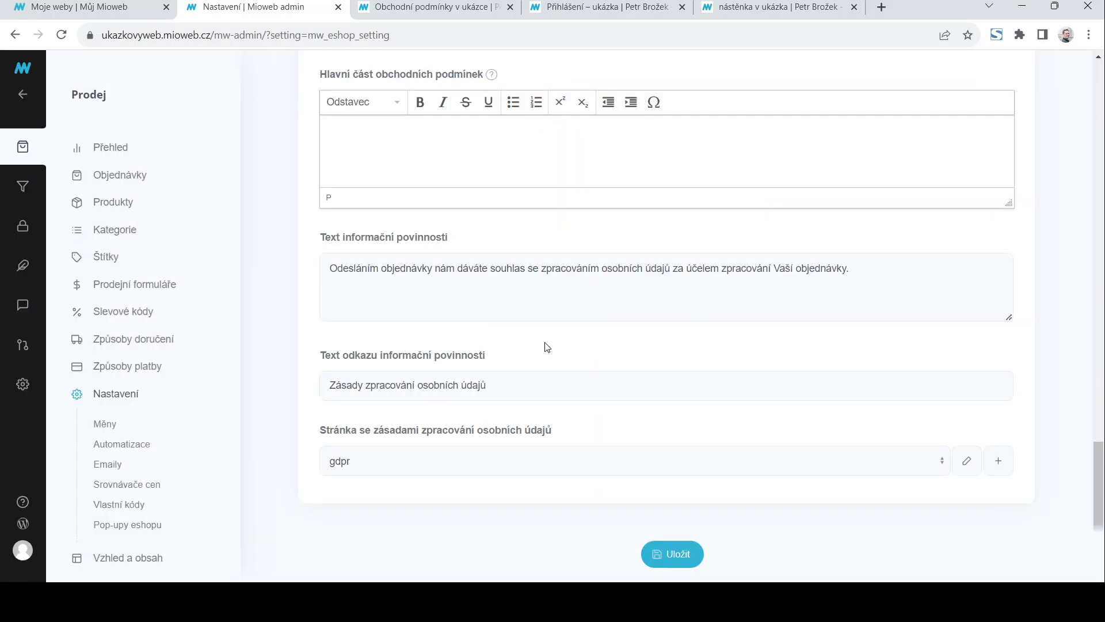
Open the gdpr page for editing, add a text field (Textové pole) below the heading section and save the page
click(968, 461)
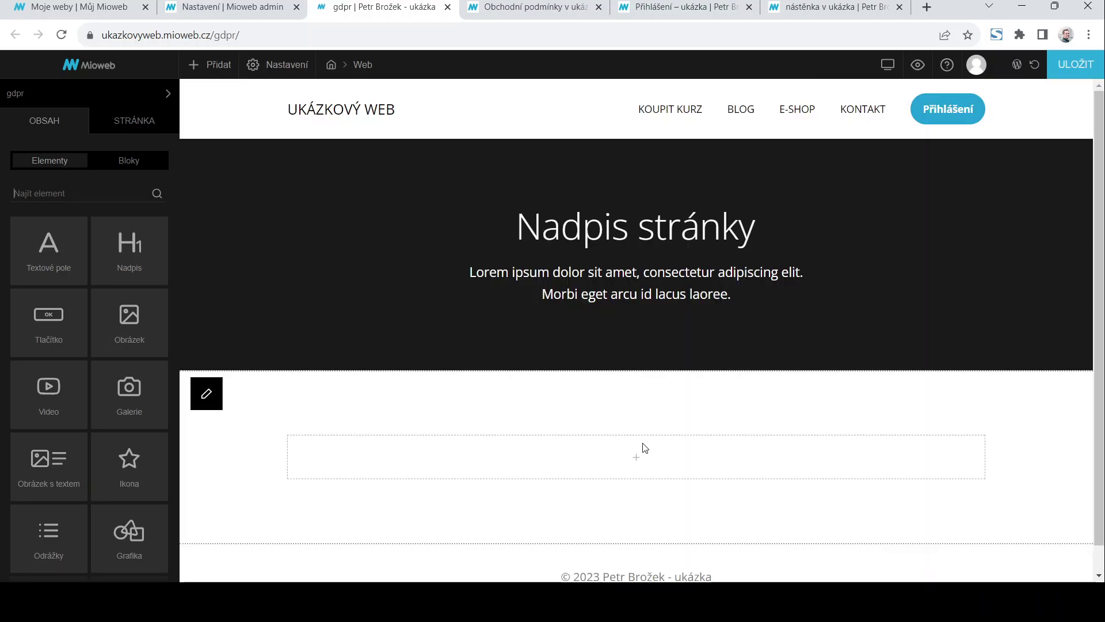
drag(48, 253, 605, 448)
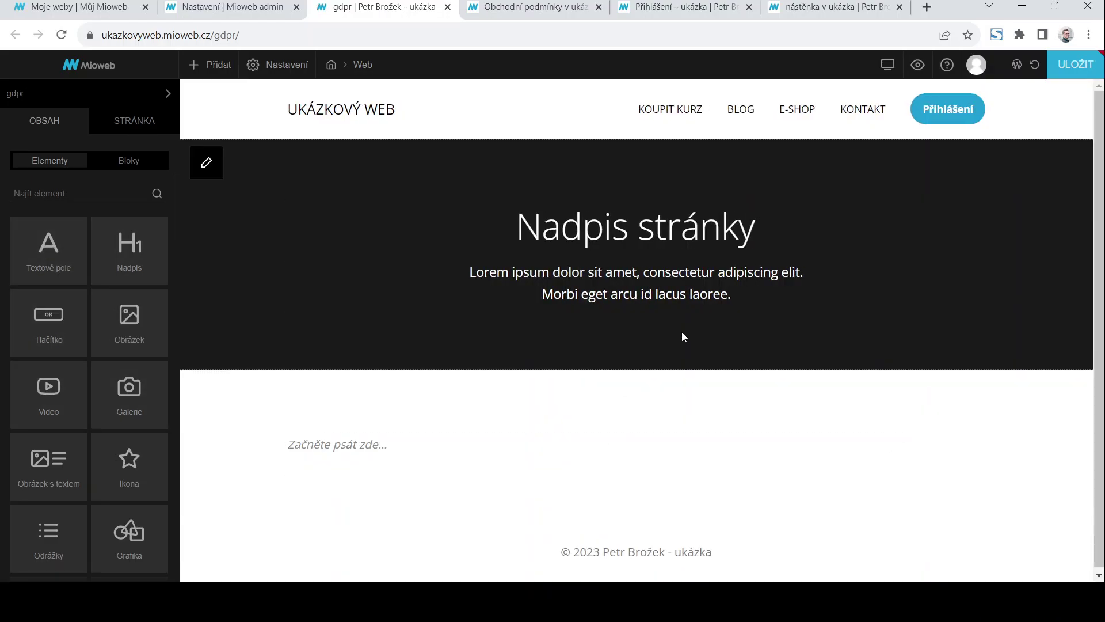
click(1064, 66)
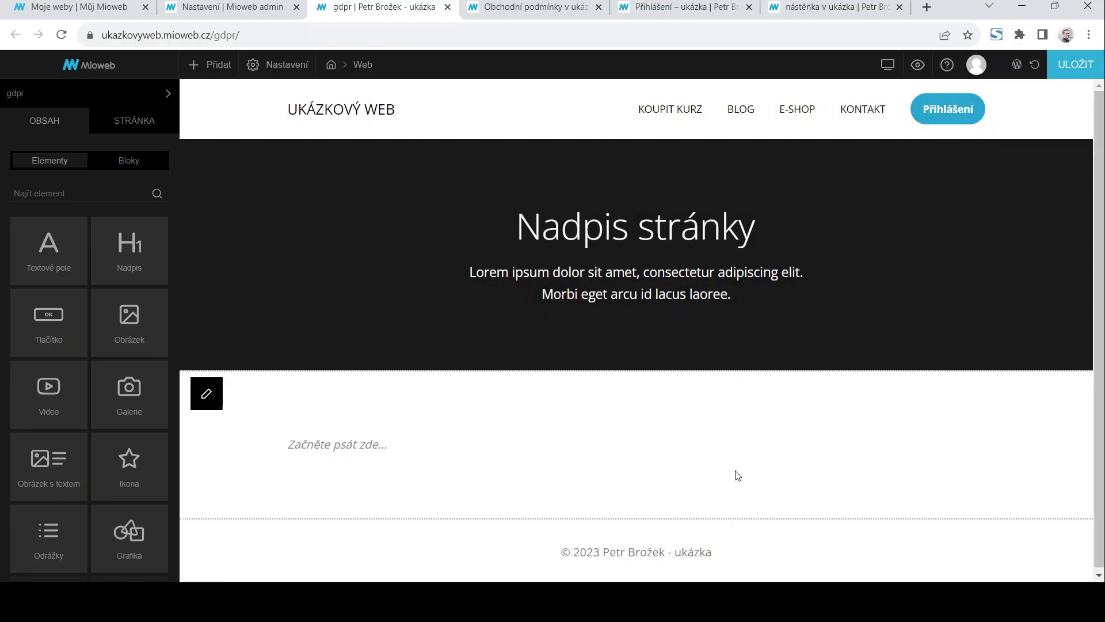
Return to the sales and invoicing settings, save them and open the product list
click(227, 7)
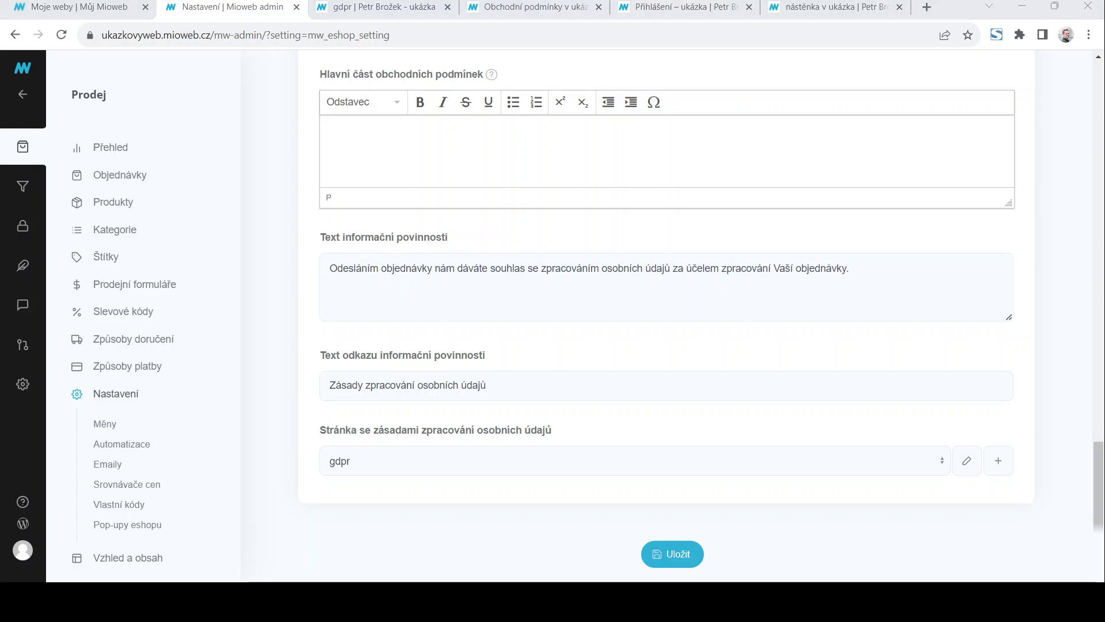
click(499, 538)
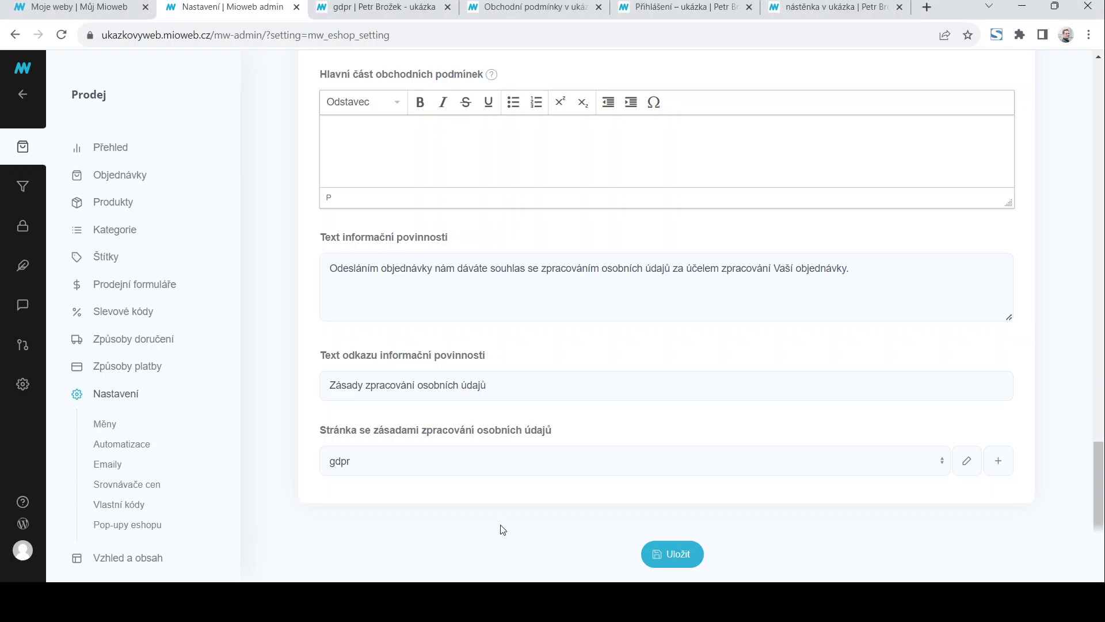
scroll(499, 460, up, 20)
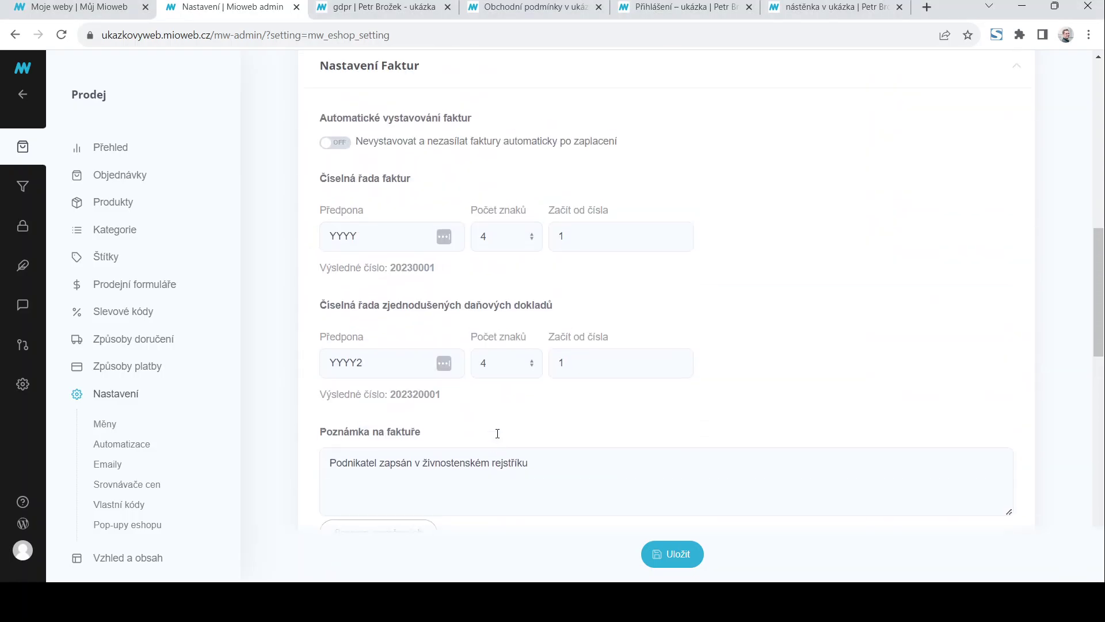
scroll(498, 432, up, 3)
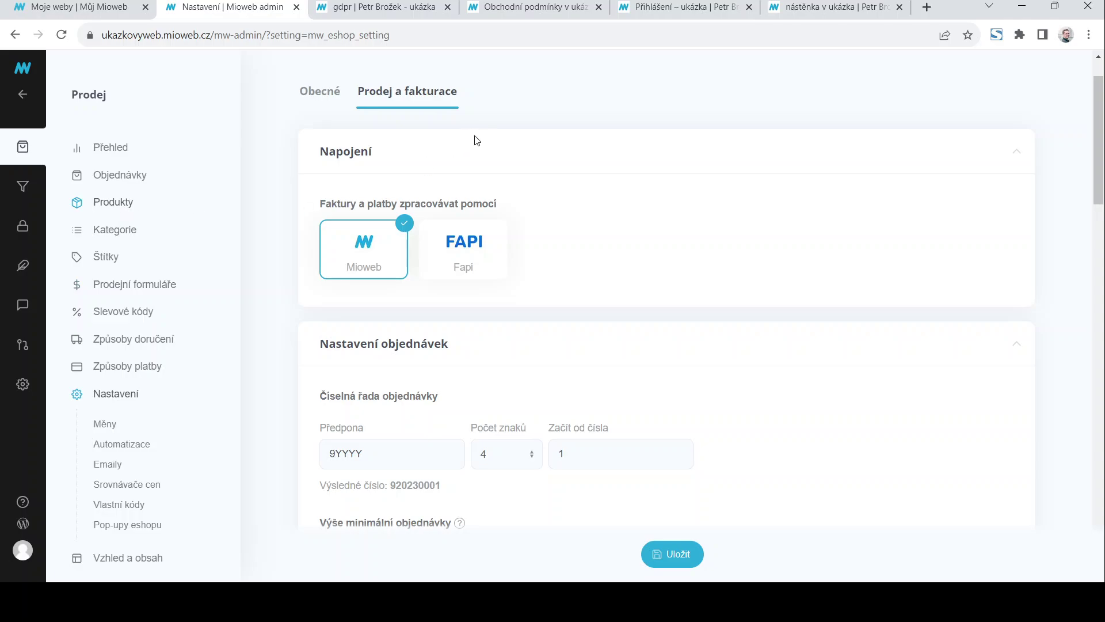
click(691, 563)
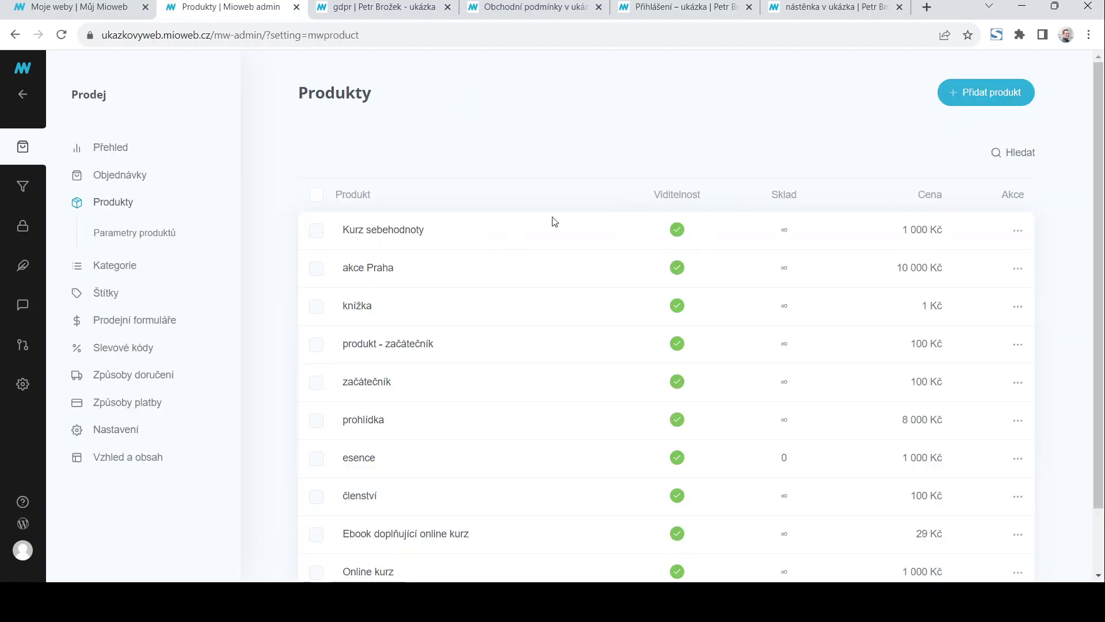
Start a new product and name it "Výukový online kurz"
click(955, 101)
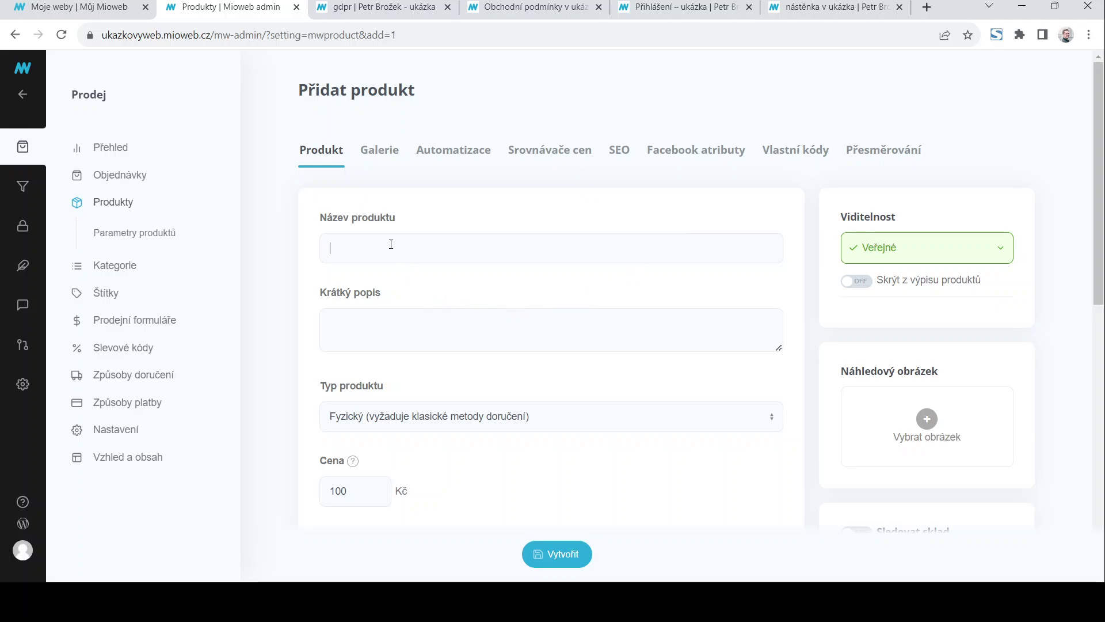
text(ýukový onl)
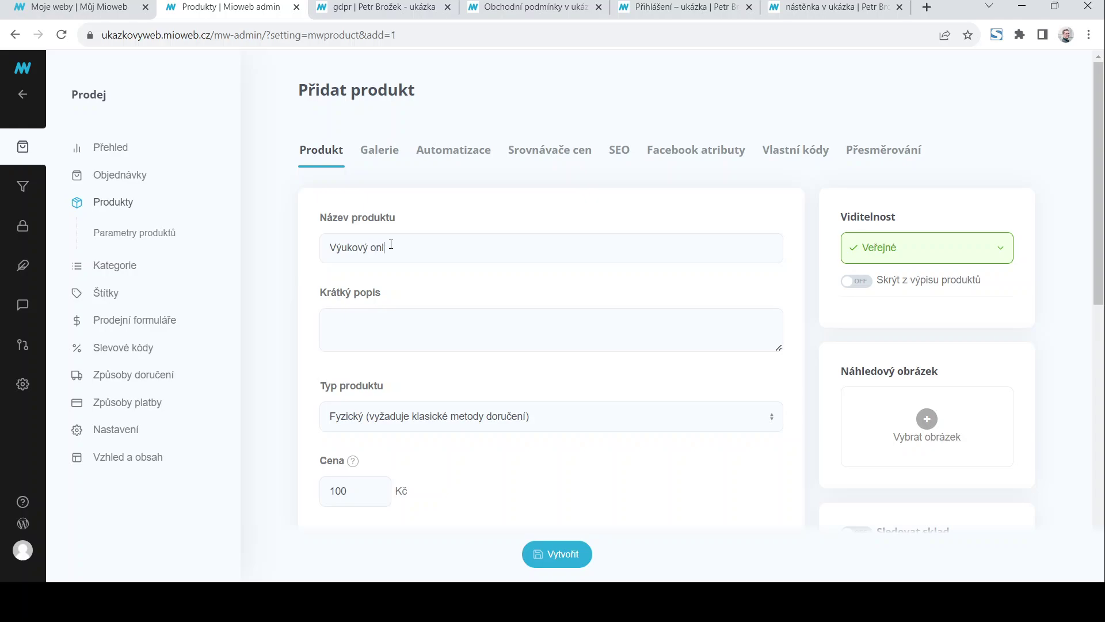
text(inekurz)
click(398, 248)
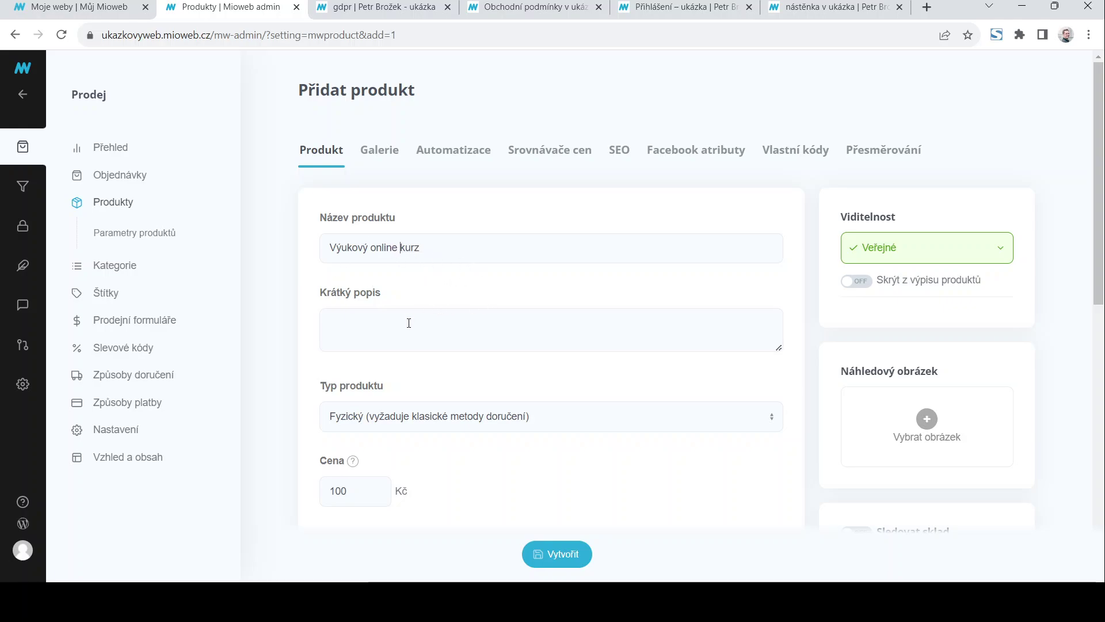
Set the product type to Členství (členská sekce) with membership in Členská sekce - ukázka
scroll(613, 302, down, 3)
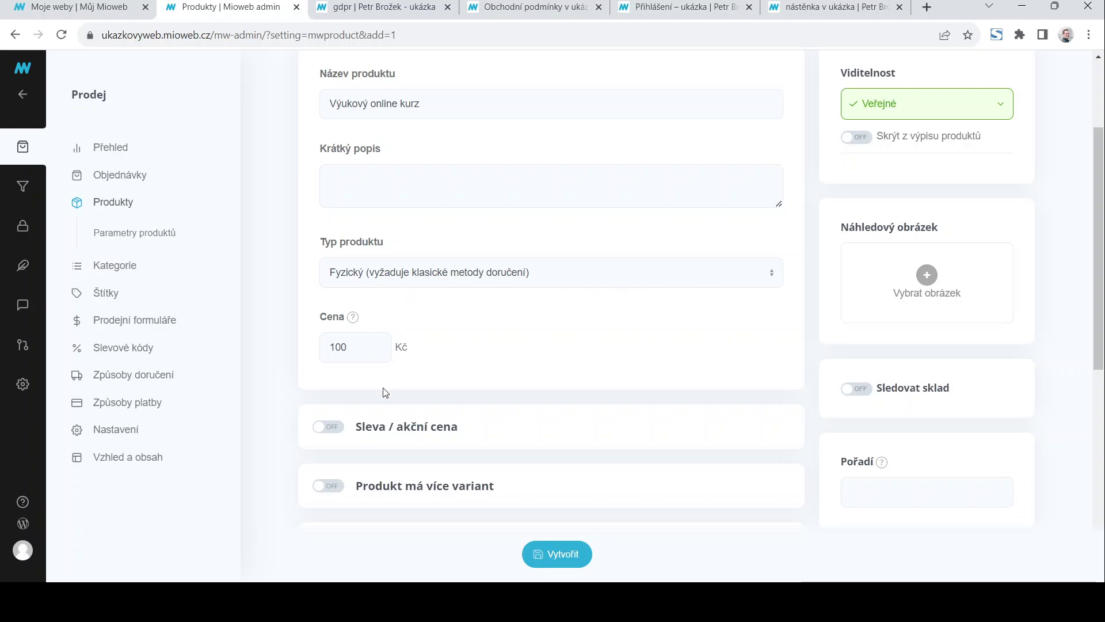
click(402, 335)
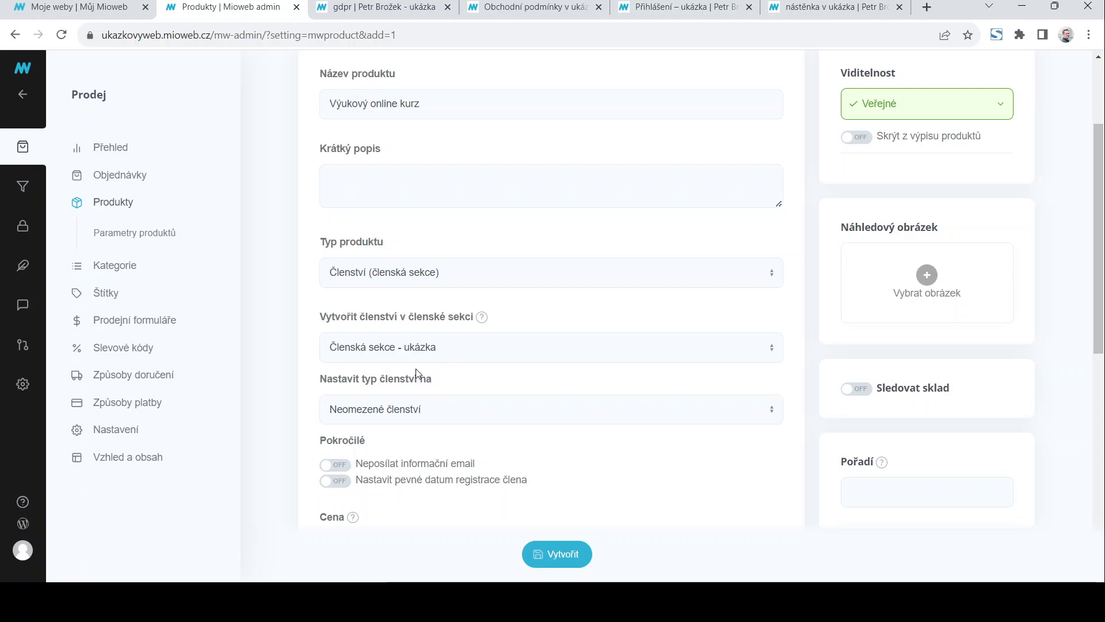
mouse_move(482, 317)
Limit the membership by number of days (Omezit členství počtem dní) and set its validity to 365 days
scroll(522, 352, down, 3)
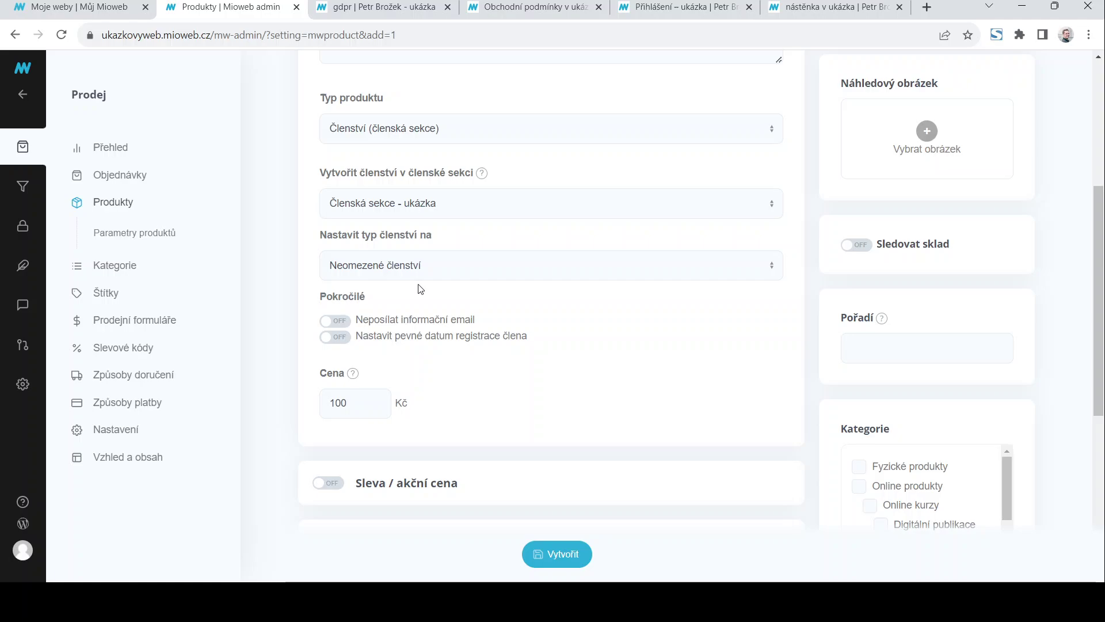
click(415, 310)
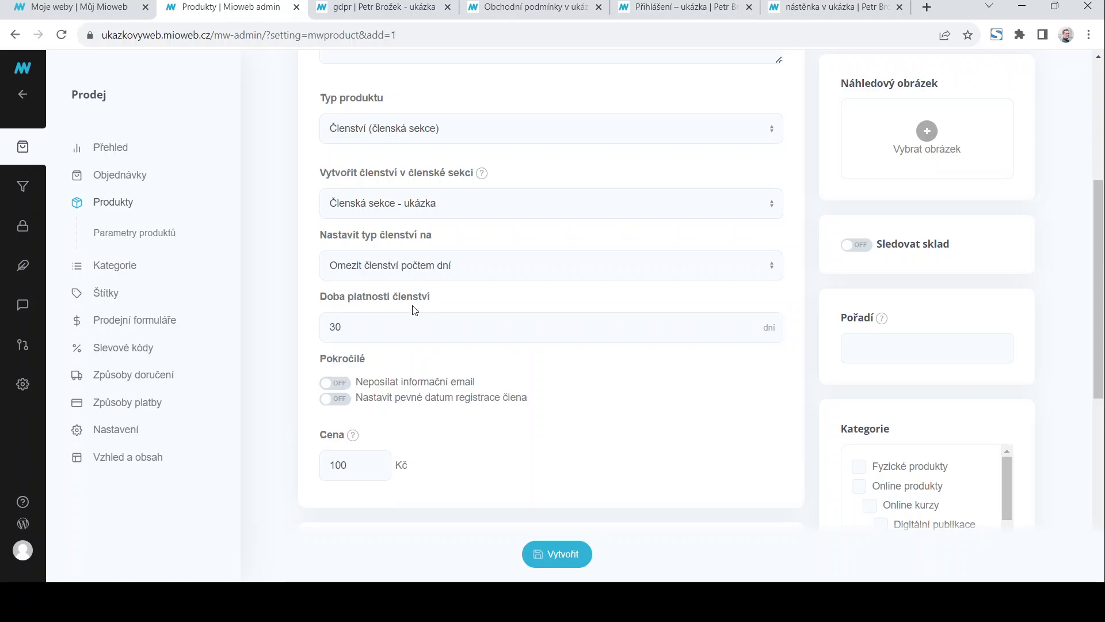
double_click(336, 326)
text(365)
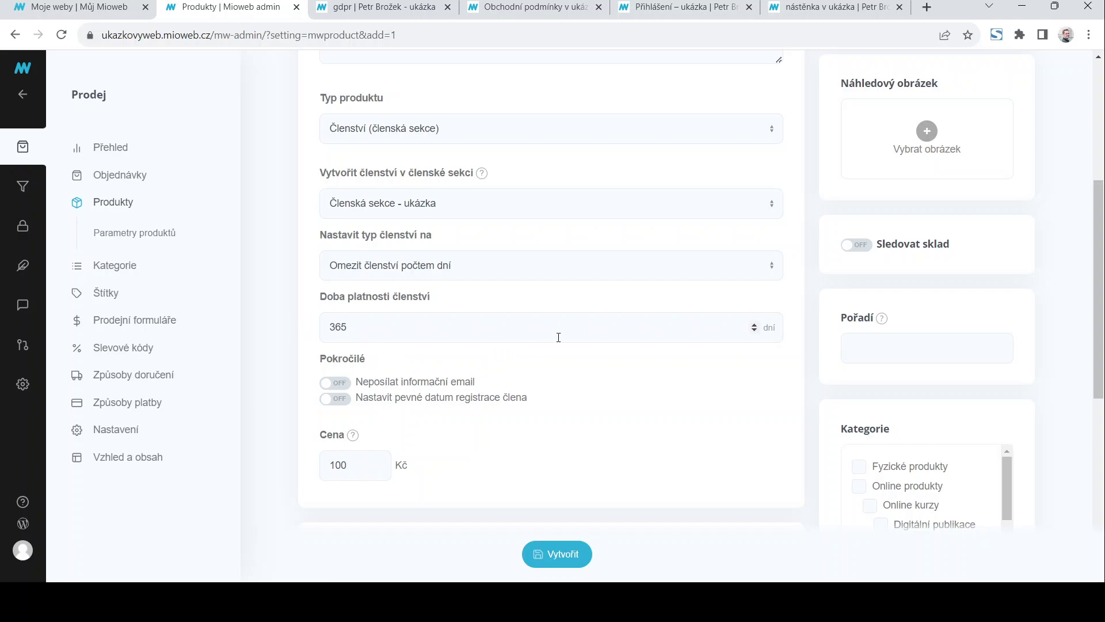
Set the product price to 1500 Kč and look through the remaining product option sections
scroll(559, 342, down, 2)
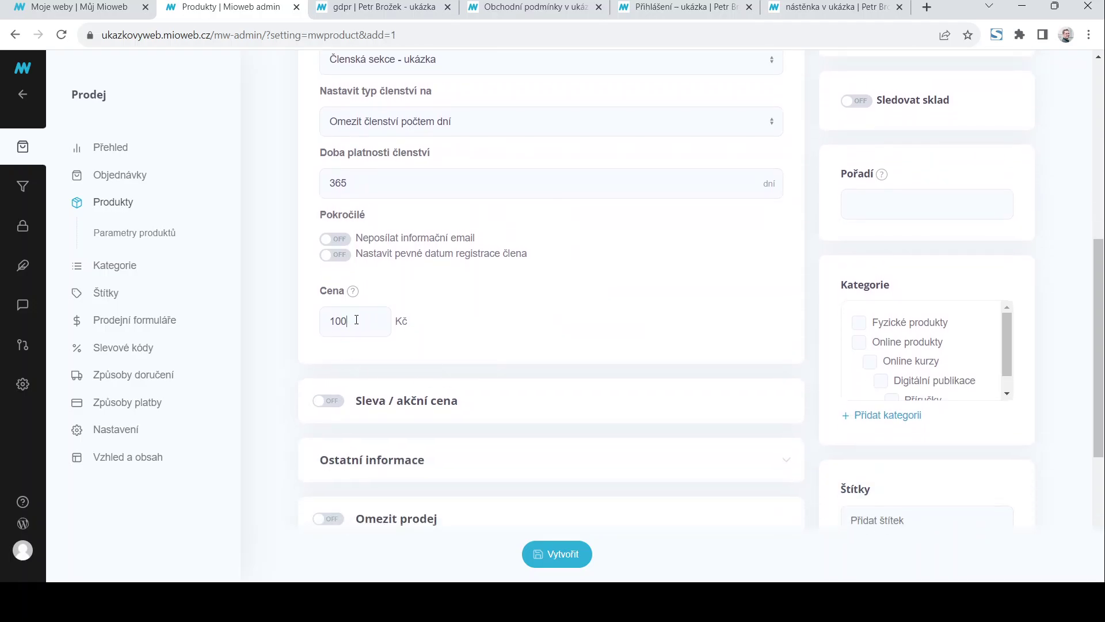
drag(356, 320, 321, 324)
text(15)
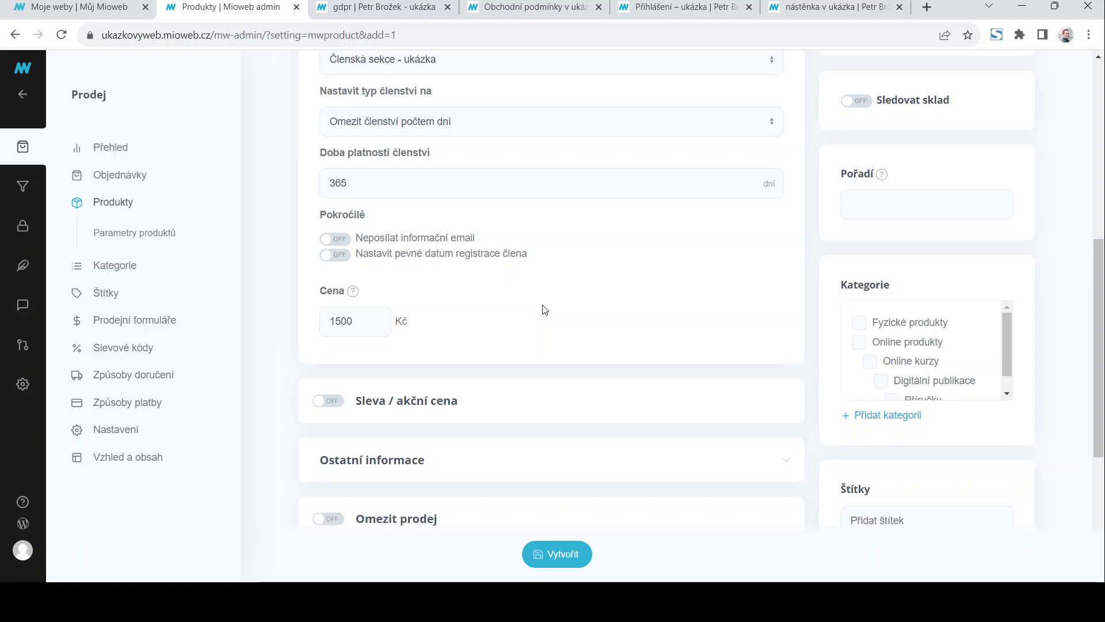
scroll(539, 378, down, 3)
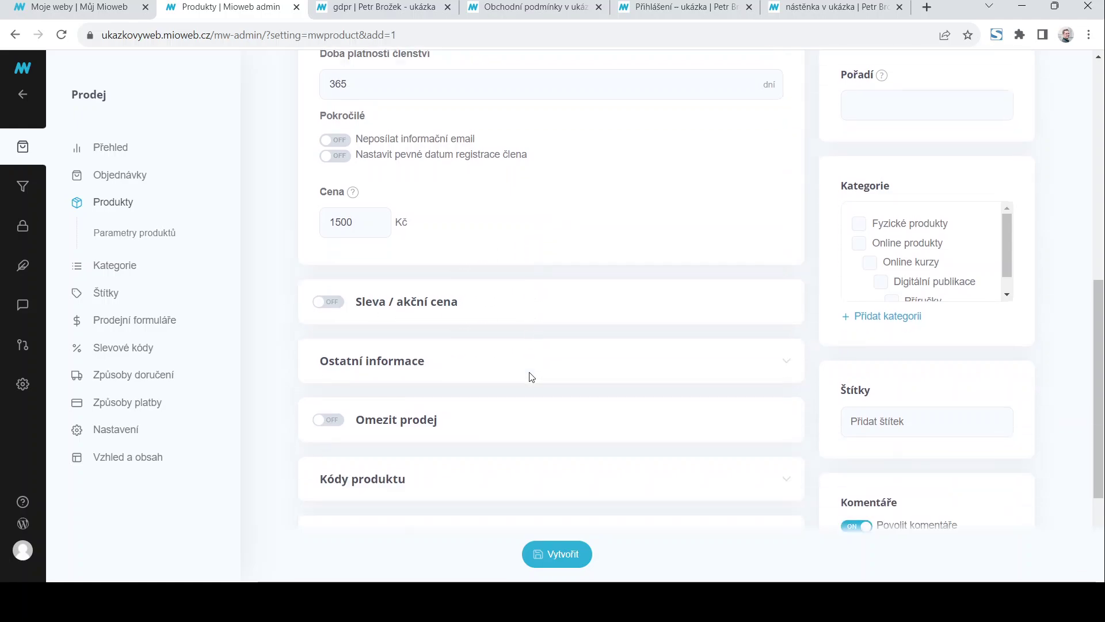
scroll(460, 386, down, 2)
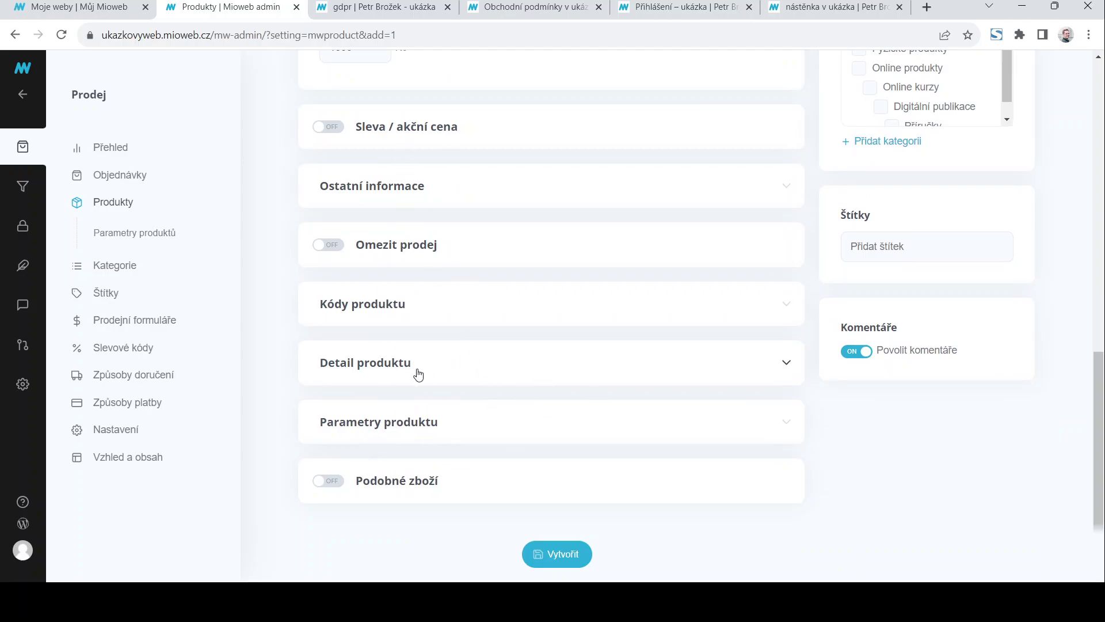
scroll(418, 374, up, 1)
scroll(418, 374, up, 3)
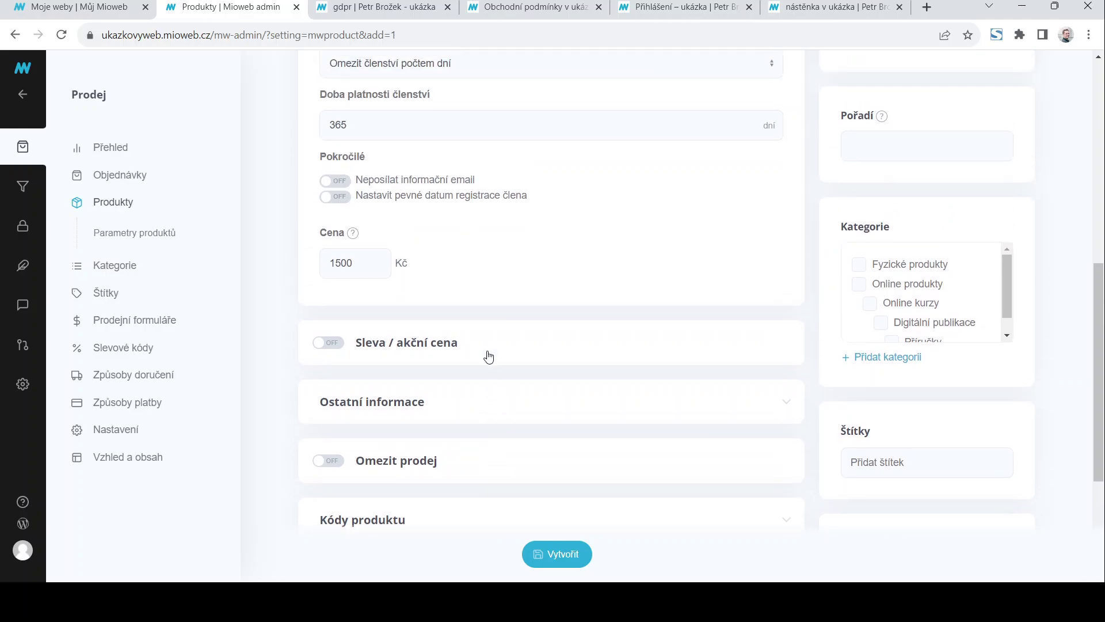
Review the new product's membership settings, price, categories and visibility before continuing
scroll(507, 349, up, 3)
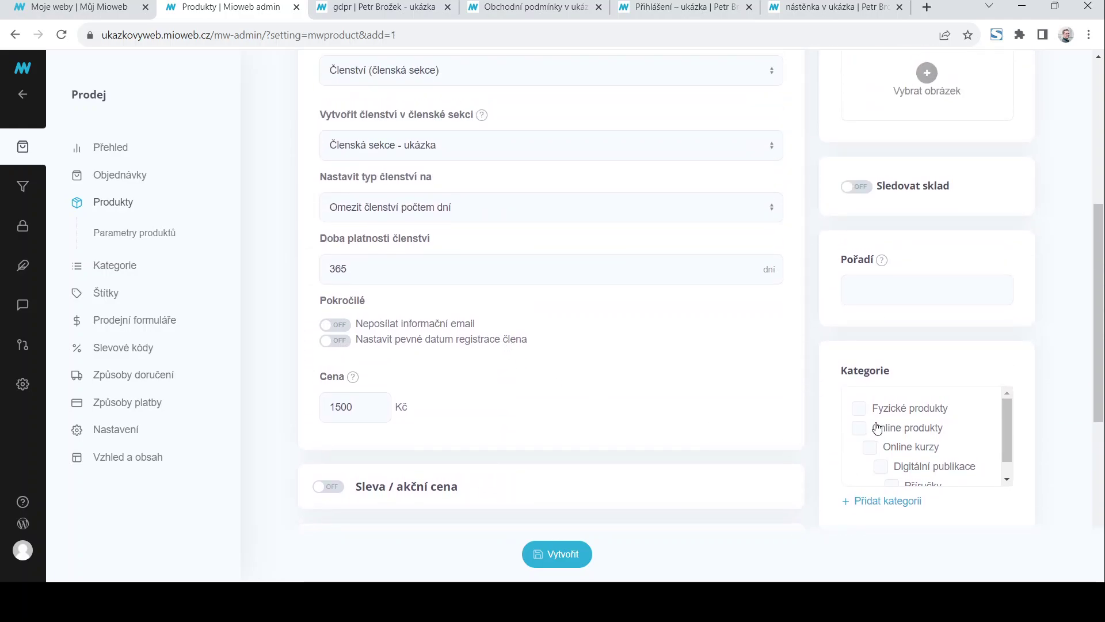
scroll(921, 429, down, 1)
scroll(915, 421, up, 1)
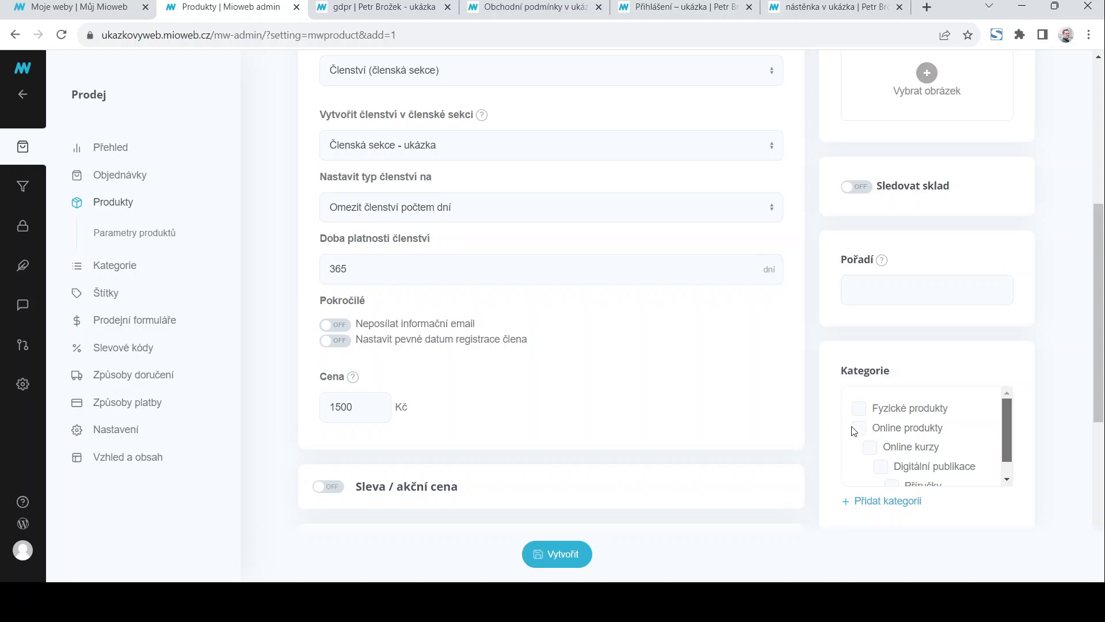
scroll(515, 416, up, 1)
scroll(515, 416, up, 3)
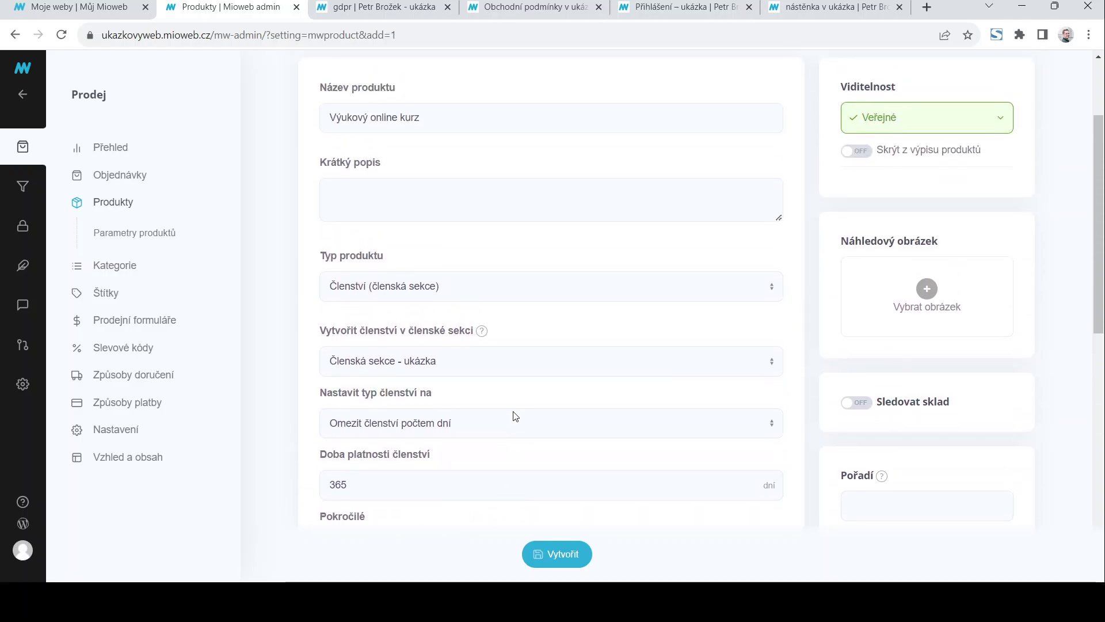
scroll(515, 415, up, 2)
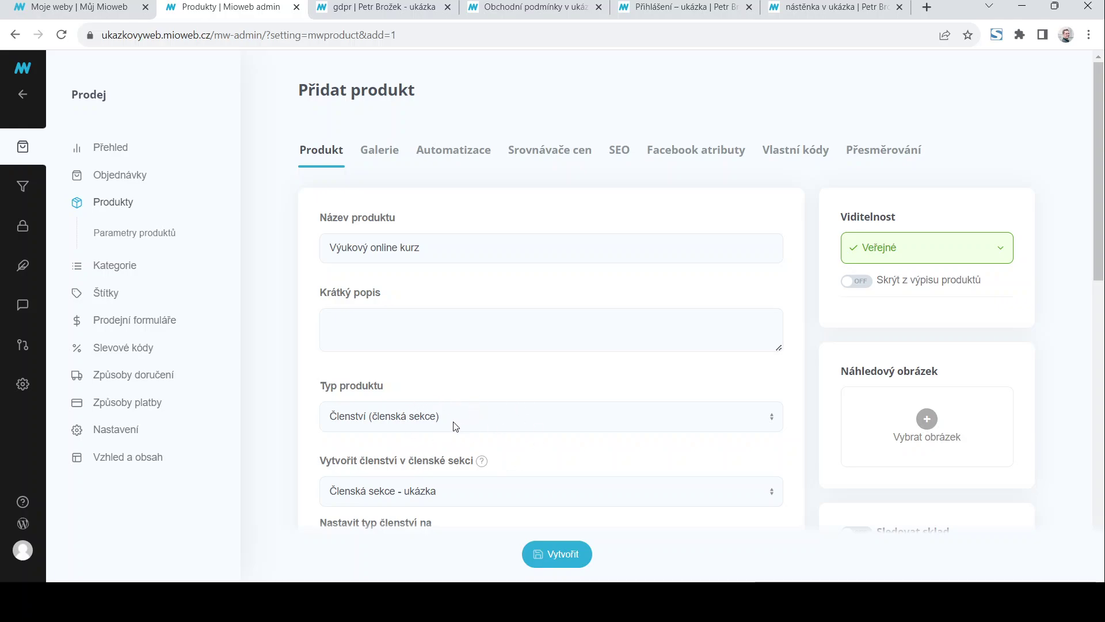
scroll(576, 388, down, 2)
scroll(616, 379, up, 2)
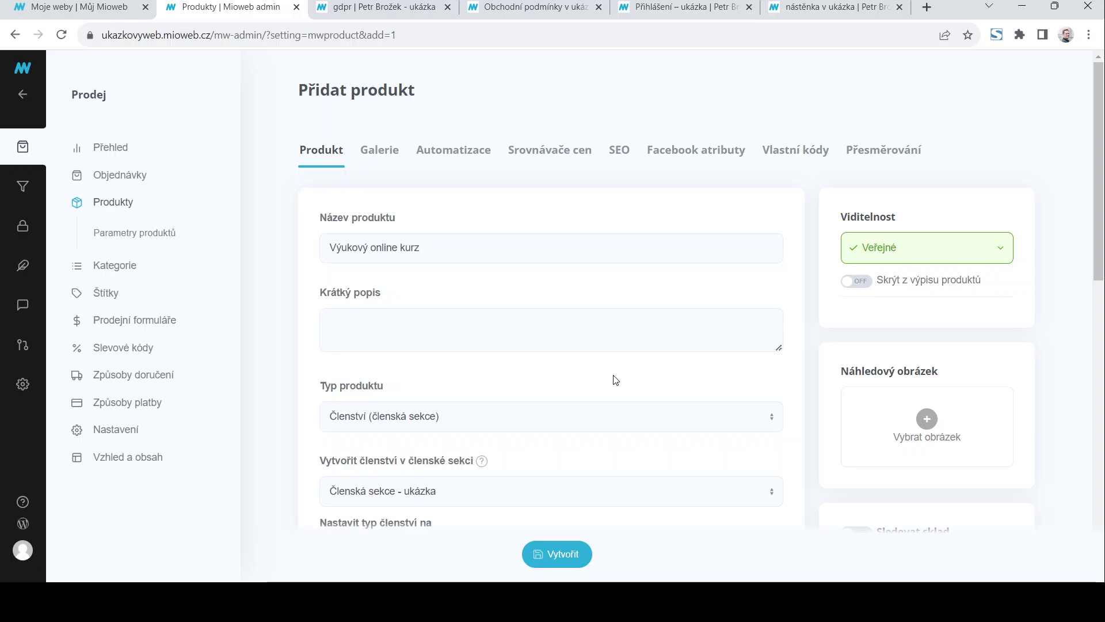
Add a product automation that runs the action Přidat kontakt do seznamu at Při zaplacení
click(449, 161)
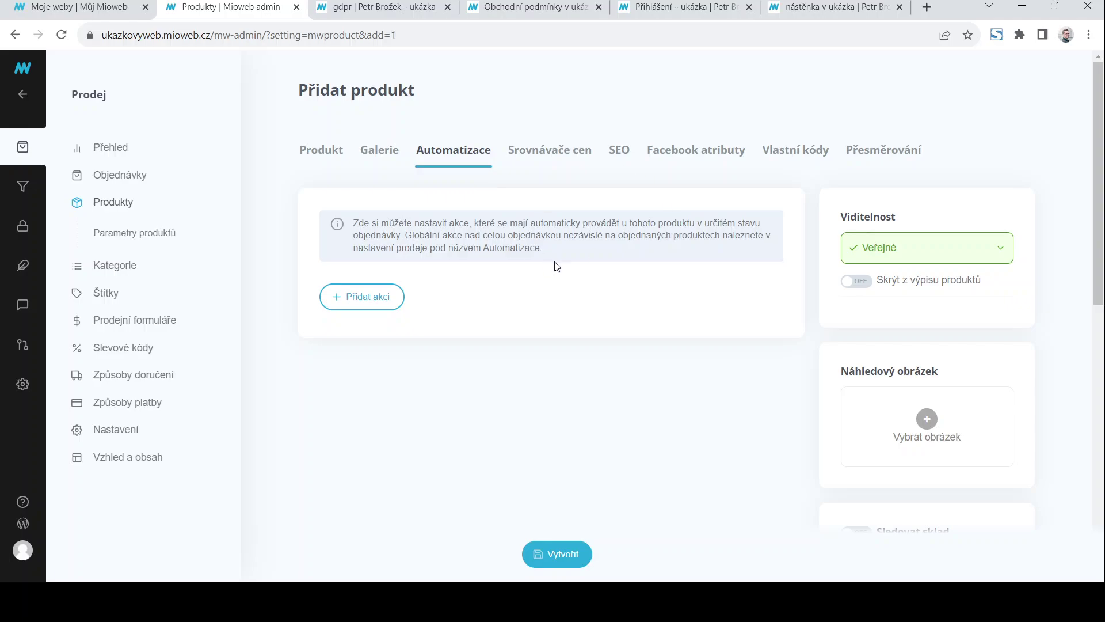
click(336, 299)
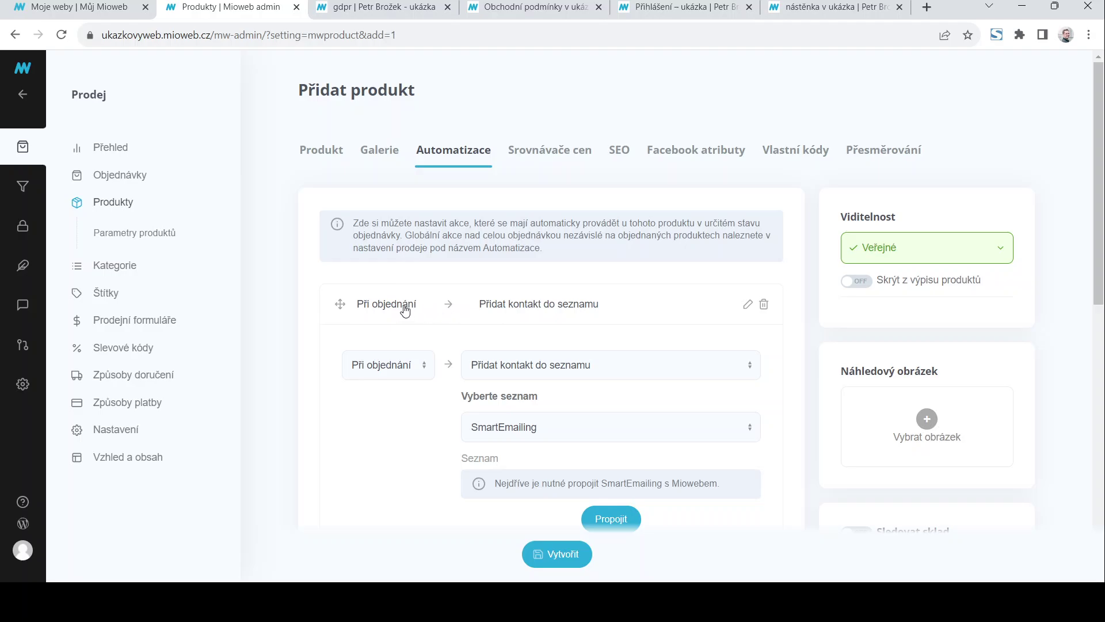
click(439, 308)
click(438, 309)
click(427, 366)
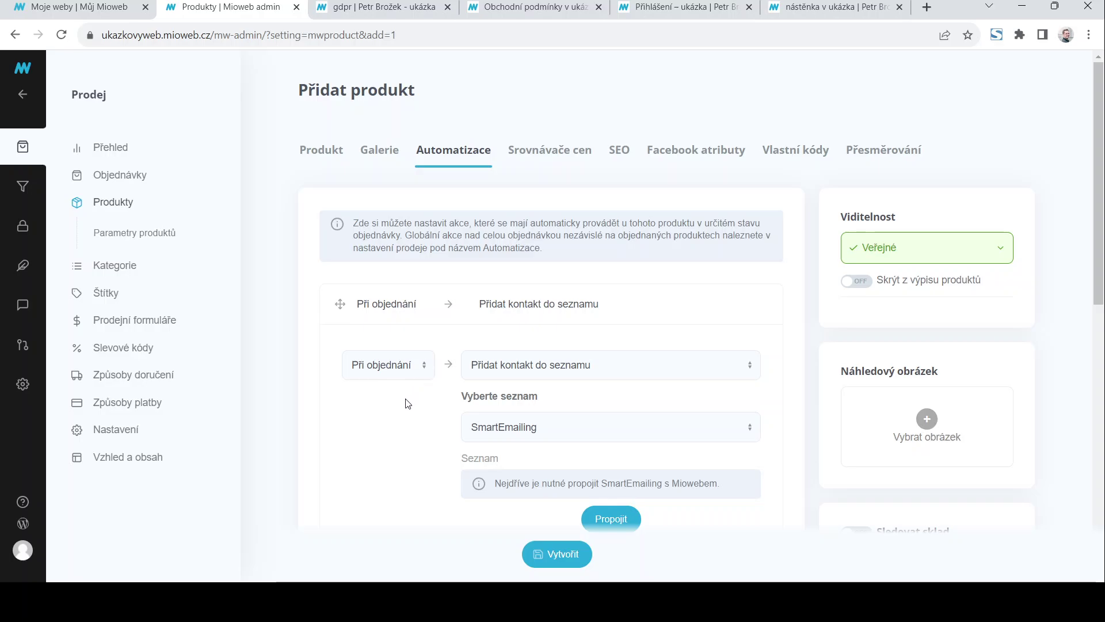
click(411, 399)
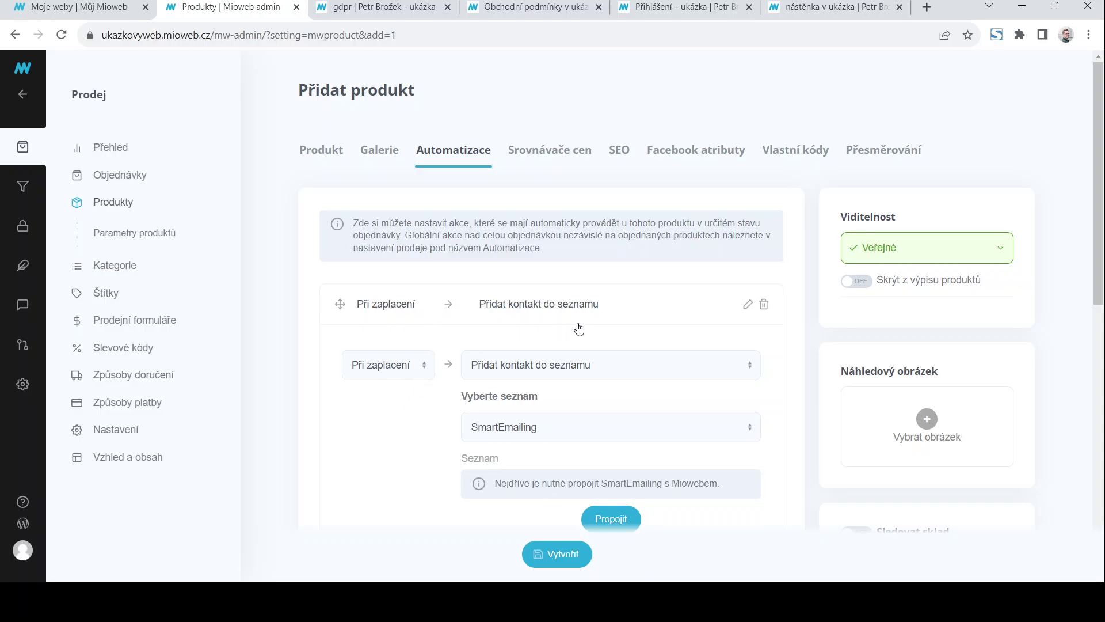
Examine the automation's mailing-list service and connection options
scroll(575, 328, down, 1)
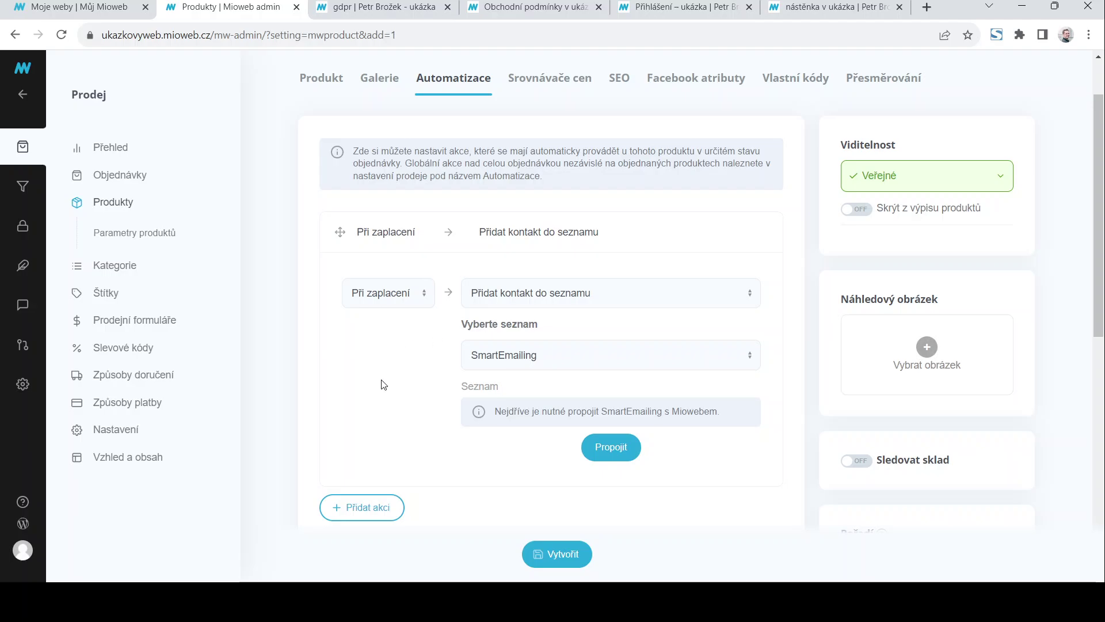
scroll(384, 384, down, 3)
scroll(384, 385, up, 3)
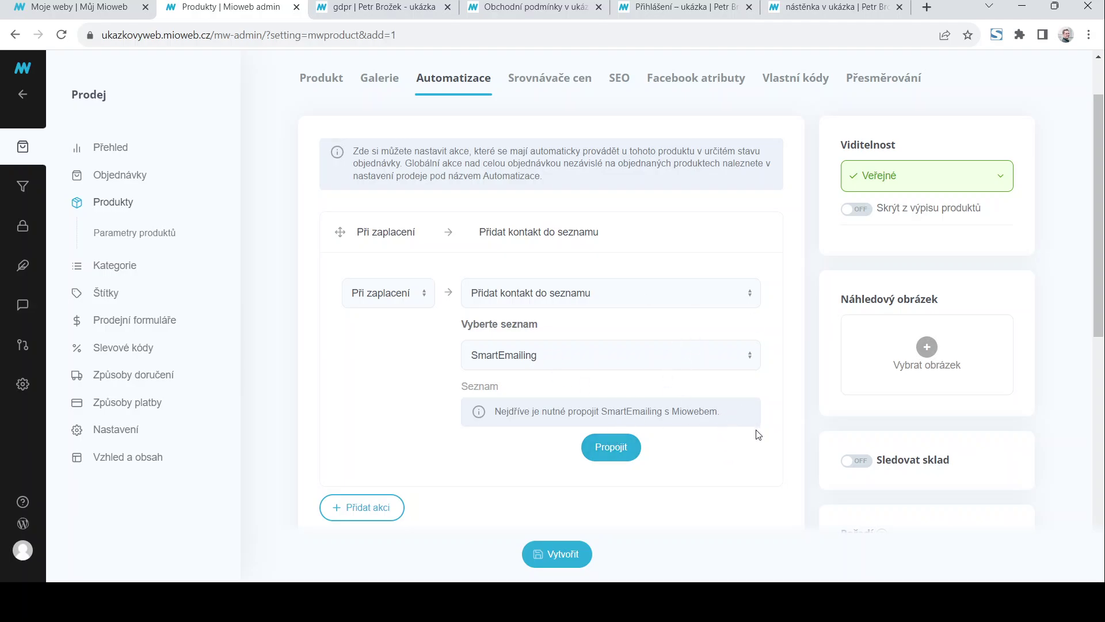
scroll(754, 436, down, 2)
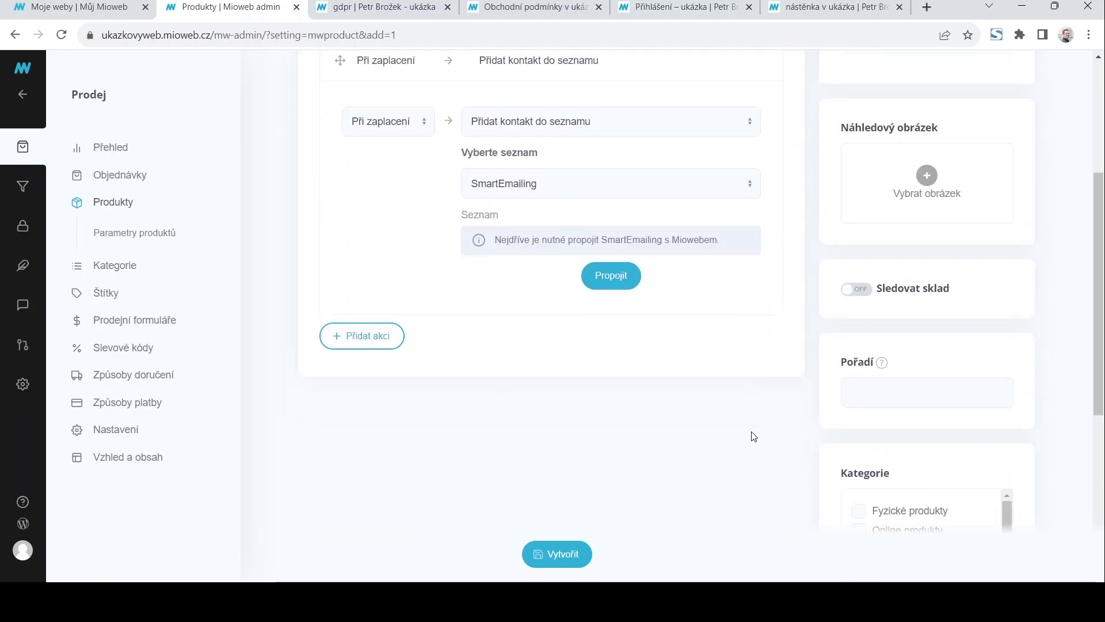
scroll(754, 436, up, 1)
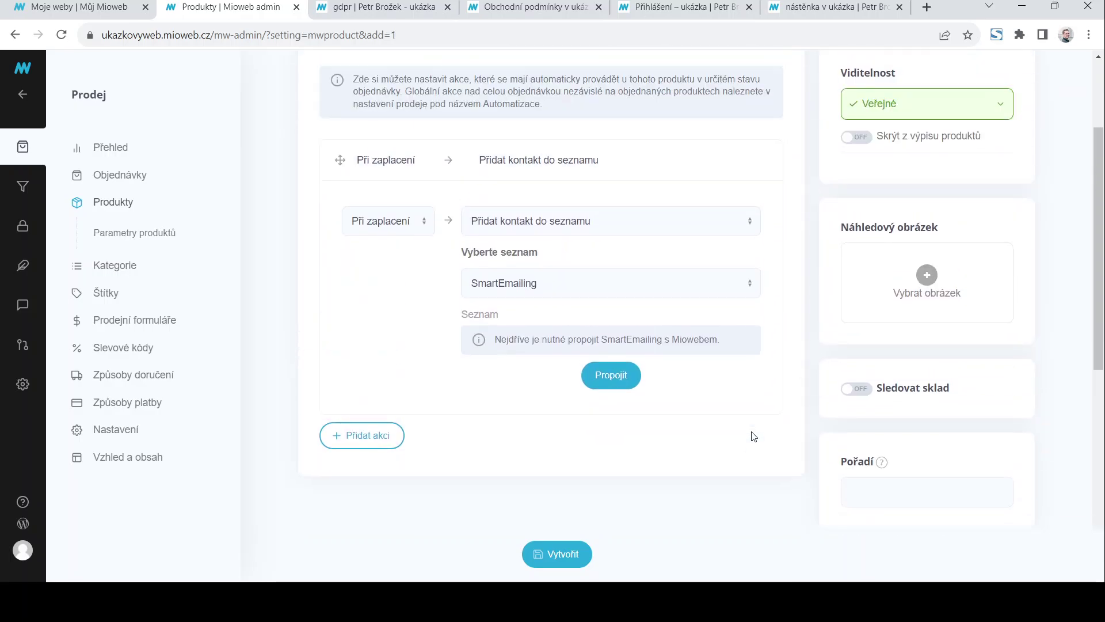
scroll(754, 436, up, 2)
scroll(753, 435, down, 2)
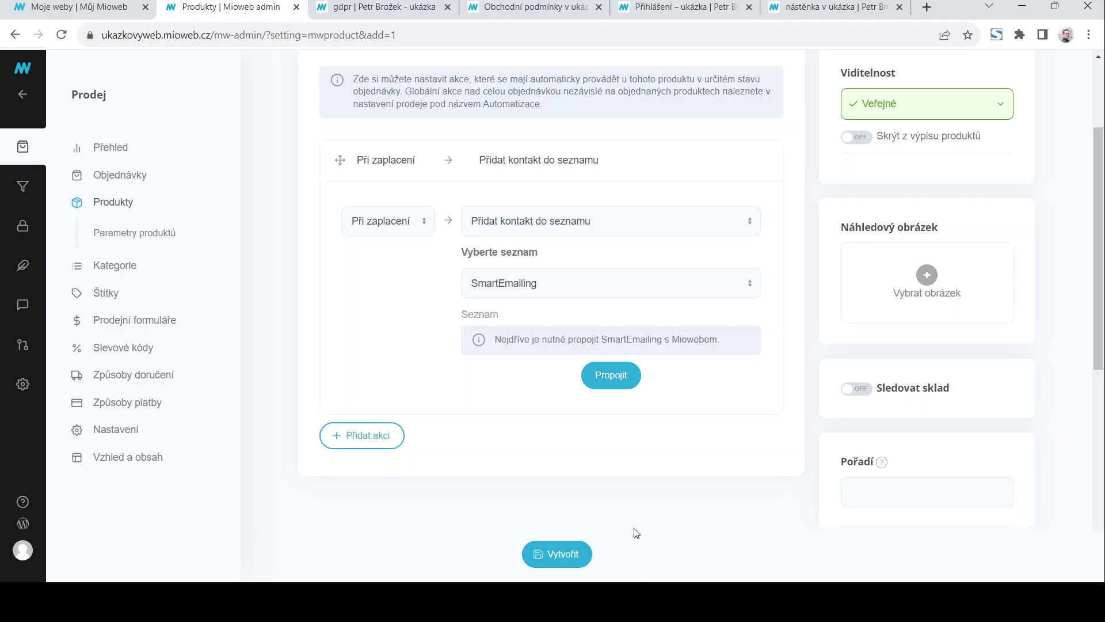
scroll(639, 527, up, 3)
Create the online course product, save it and check its automation action
click(574, 554)
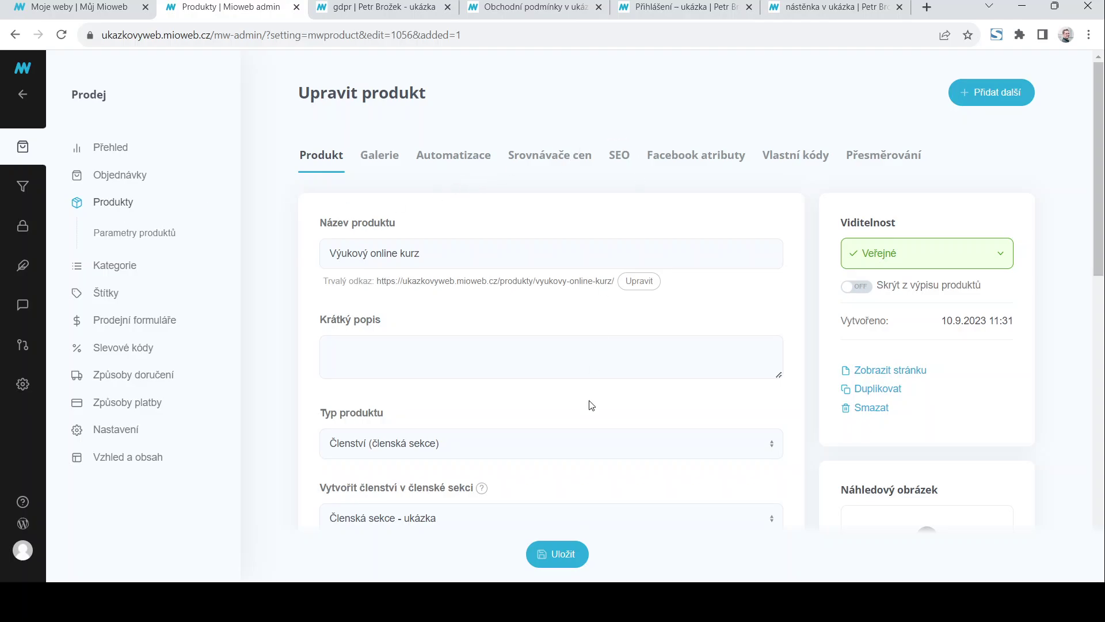
click(550, 552)
click(558, 551)
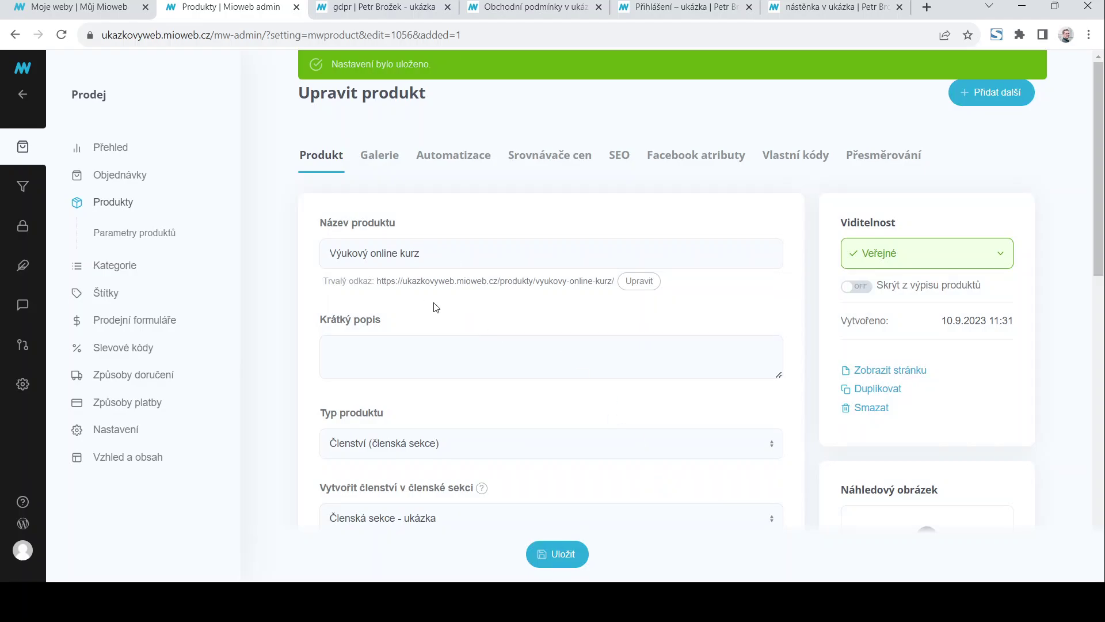
click(445, 163)
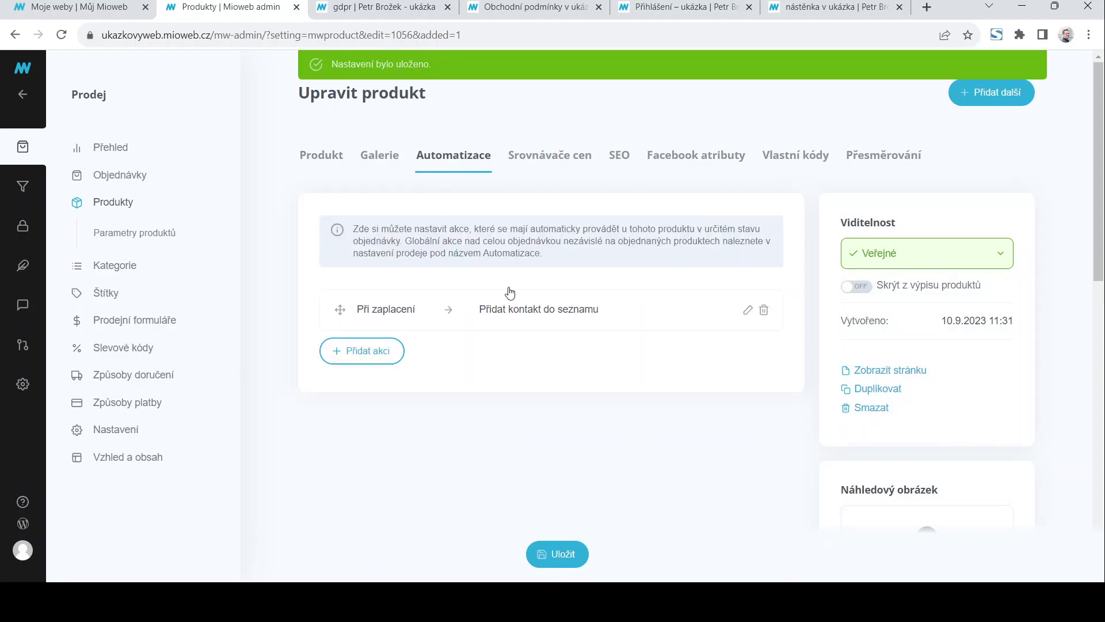
click(342, 156)
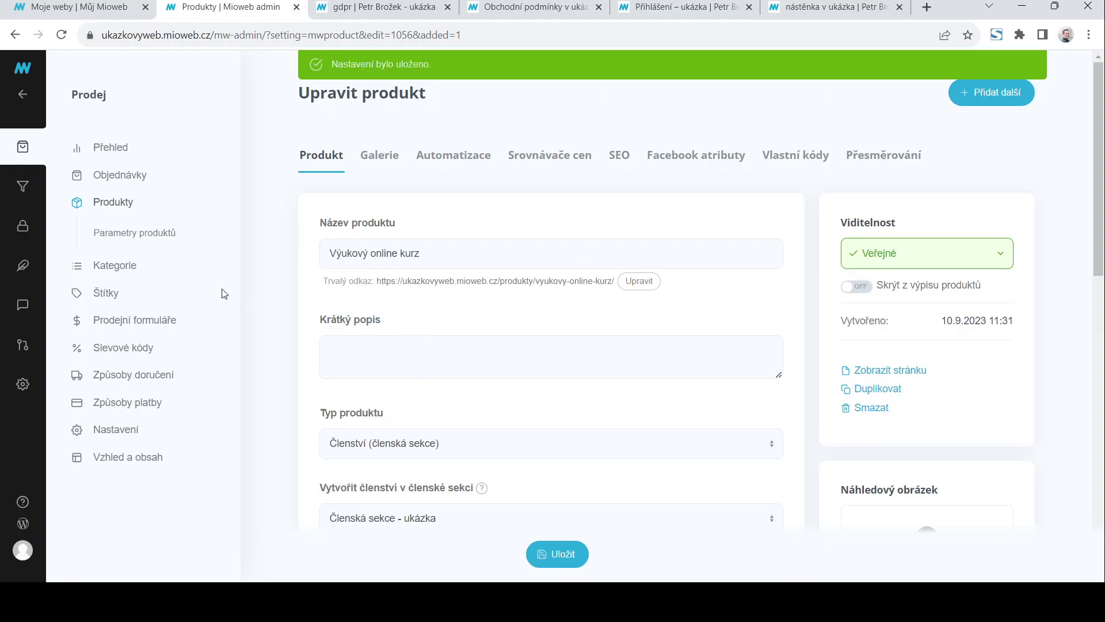
Start another new product named "Ebook" and set its type to Elektronická publikace
click(111, 208)
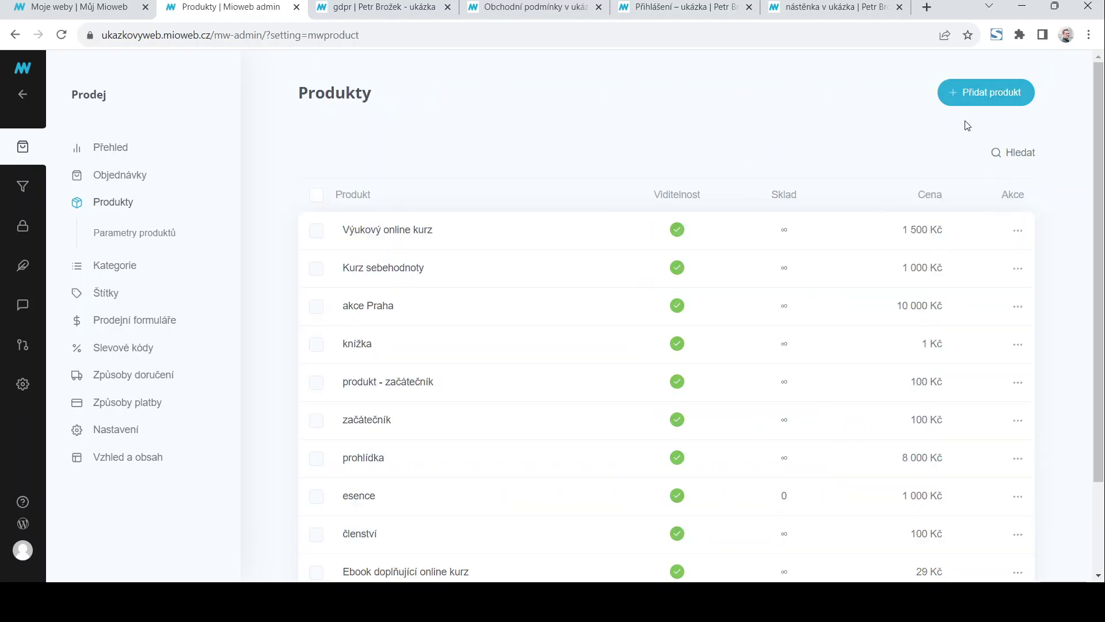
click(956, 105)
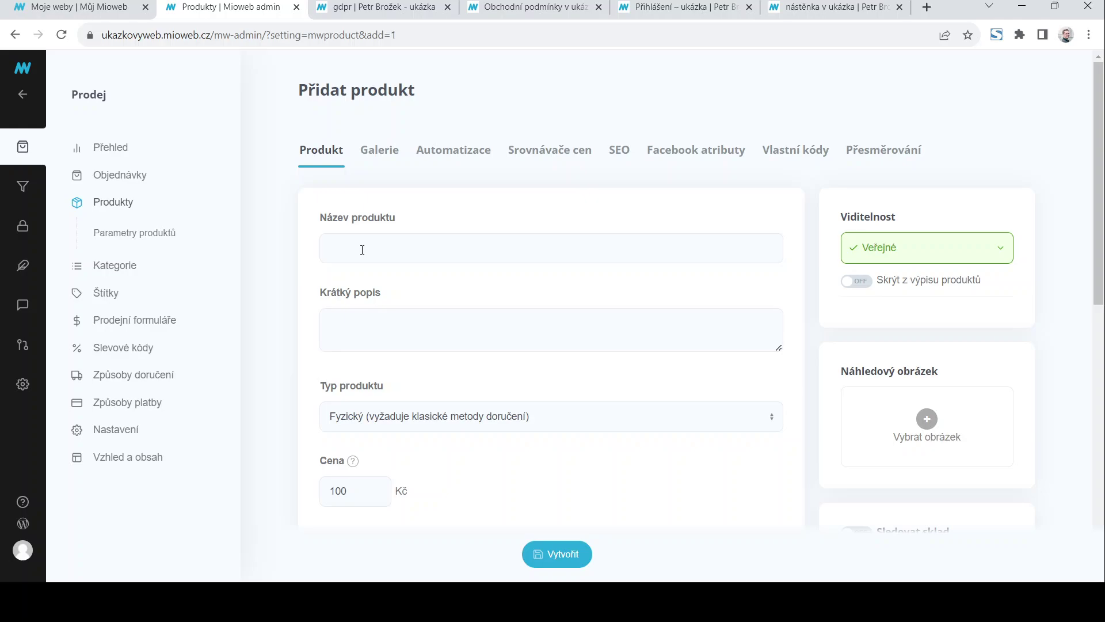
text(book)
scroll(515, 325, down, 2)
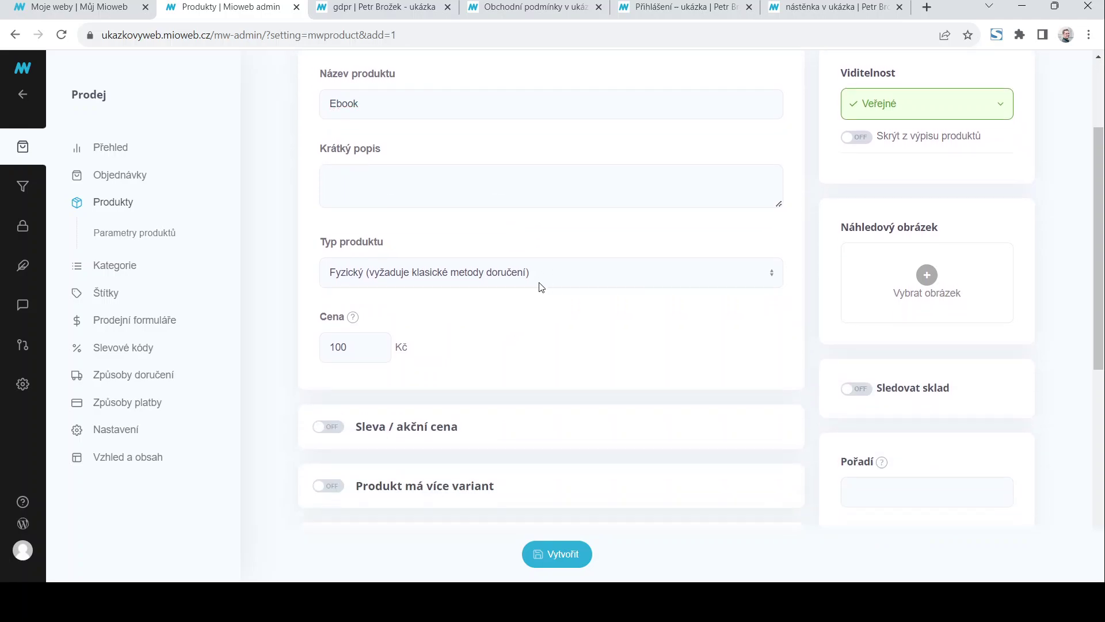
click(420, 321)
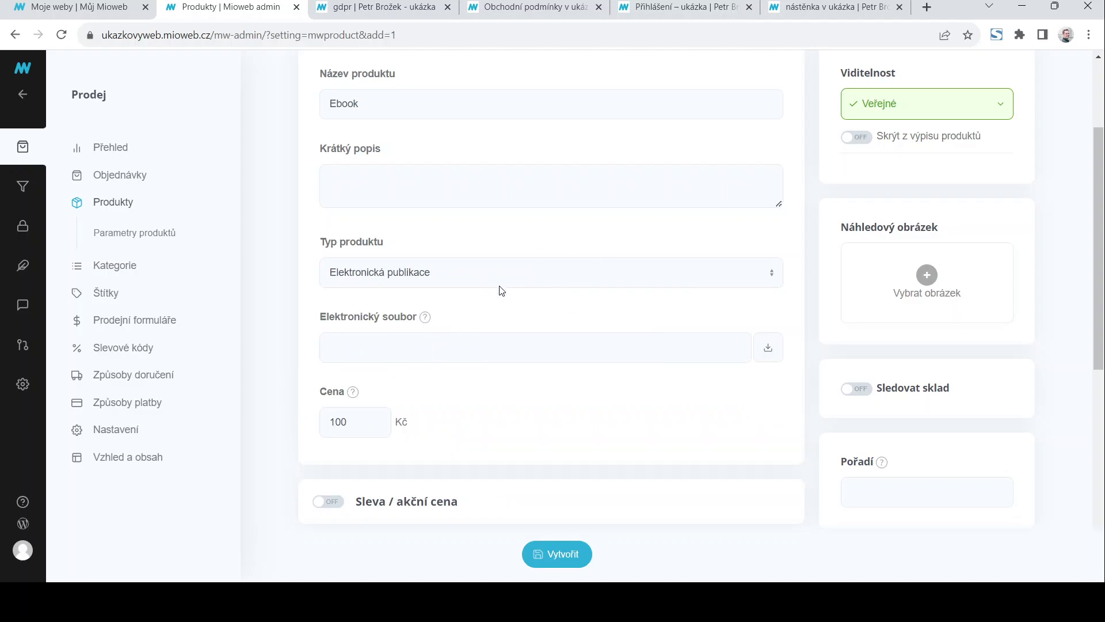
Read the Elektronický soubor hint, view the media library for its file, and look through the remaining product option sections
scroll(518, 316, up, 2)
scroll(518, 317, down, 2)
mouse_move(422, 320)
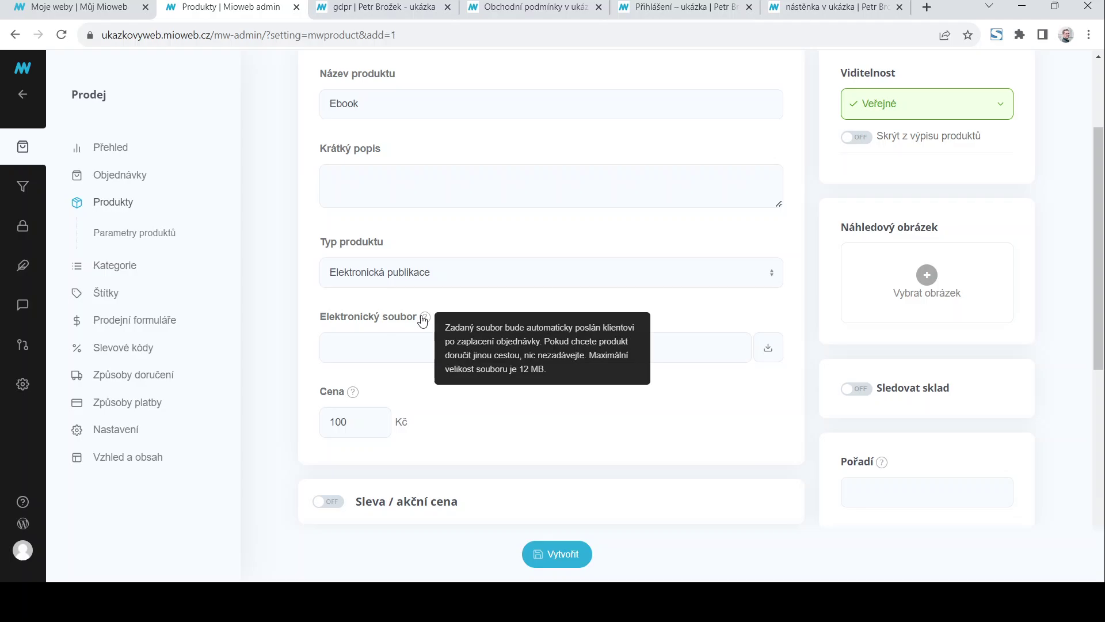
click(766, 354)
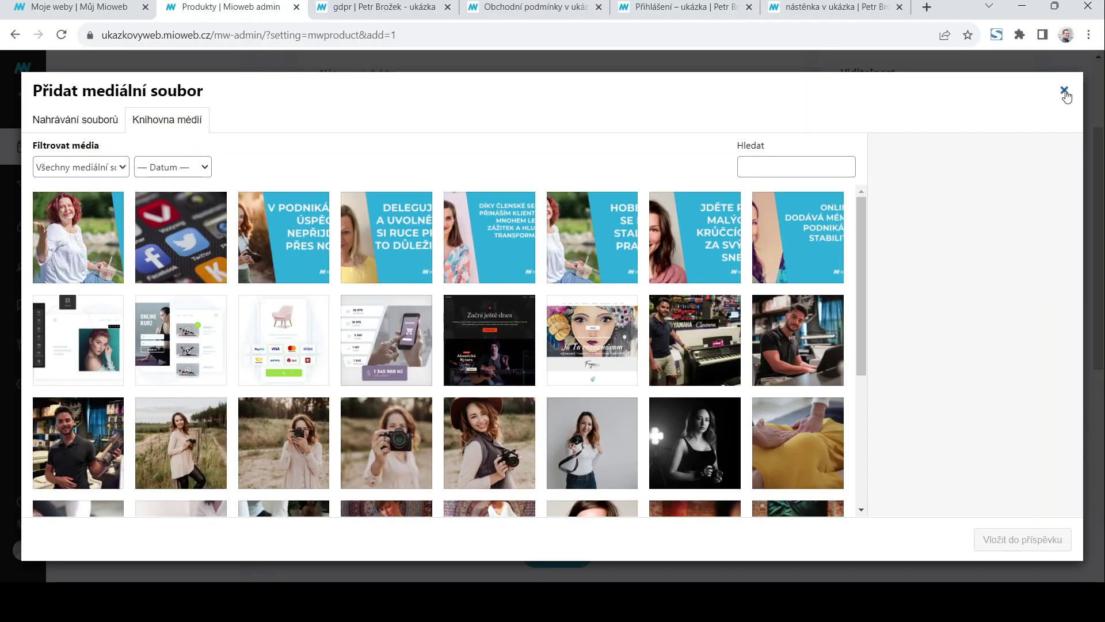
click(1065, 93)
mouse_move(427, 321)
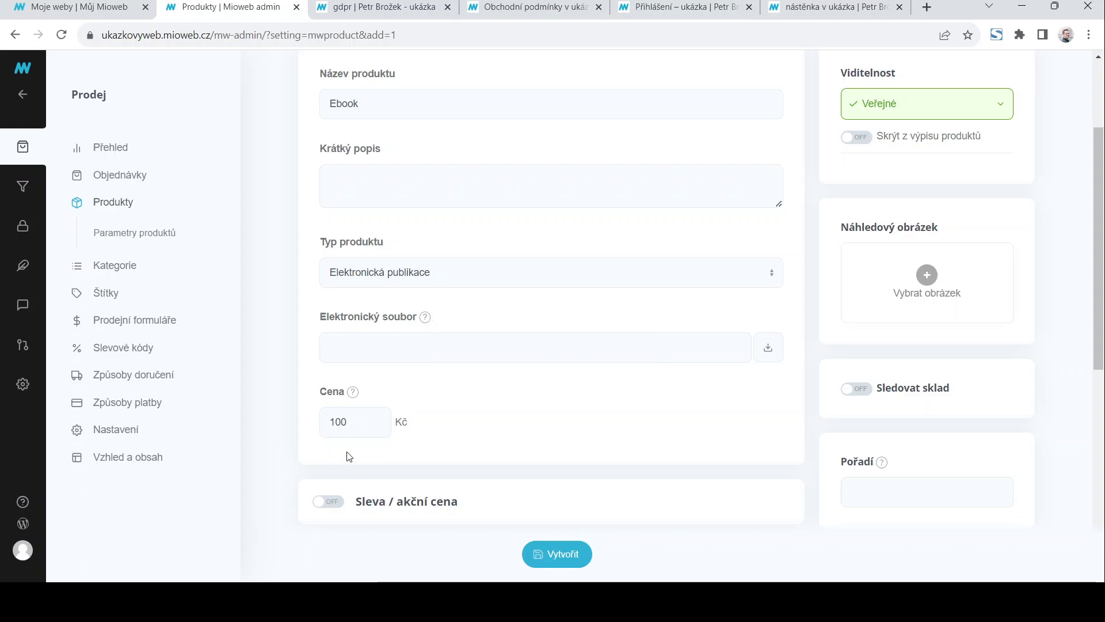
scroll(362, 418, down, 2)
scroll(361, 418, down, 2)
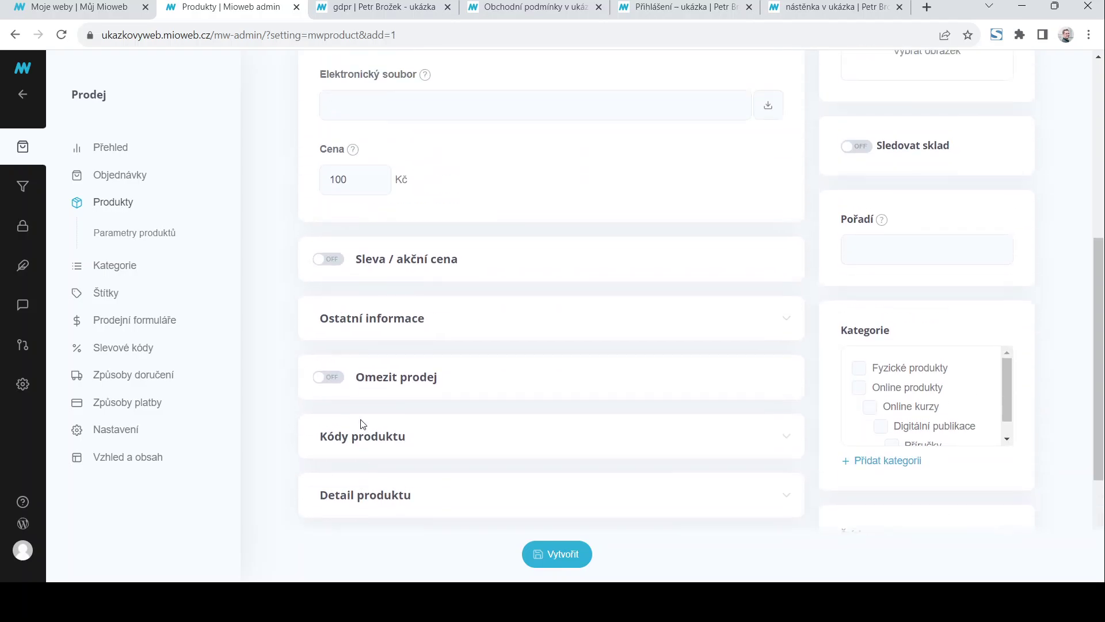
scroll(486, 505, up, 6)
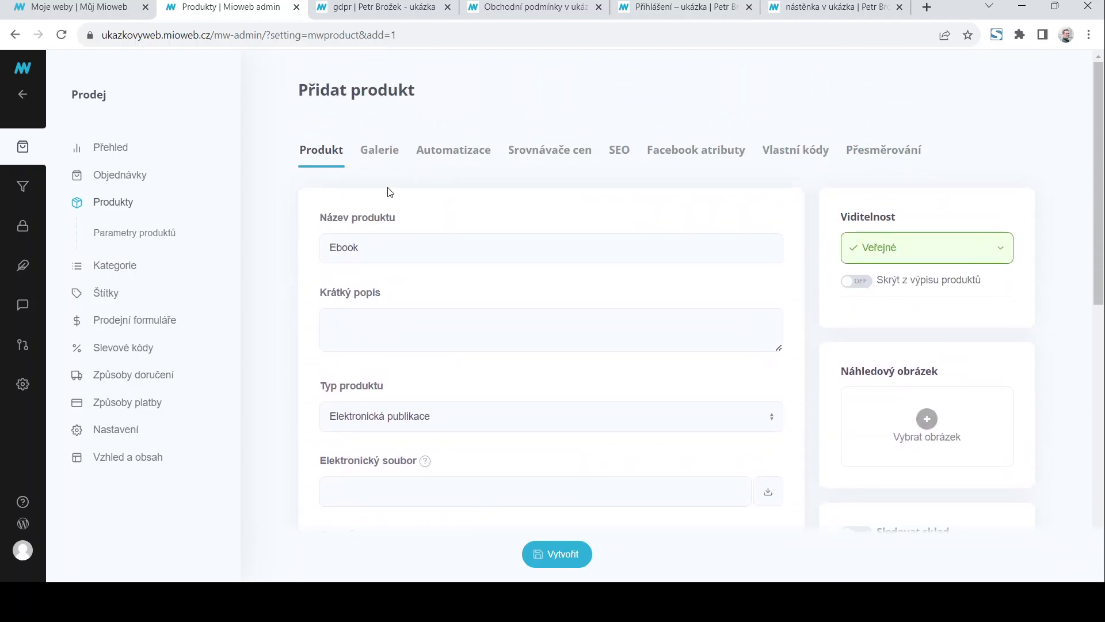
Add an automation to the Ebook product that runs Přidat kontakt do seznamu at Při zaplacení
click(467, 152)
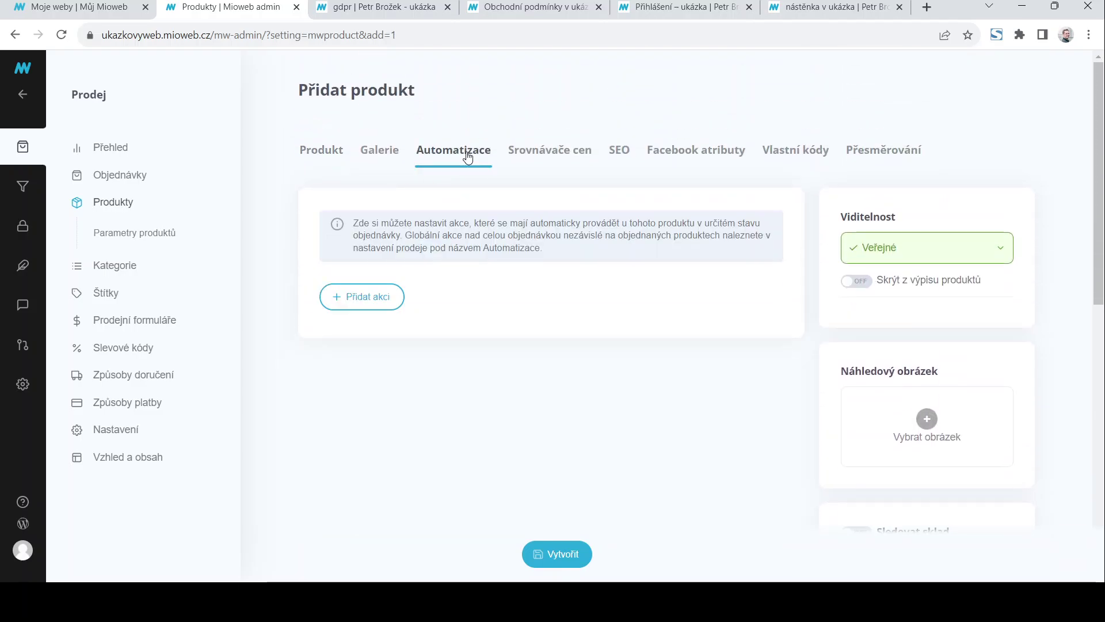
click(365, 296)
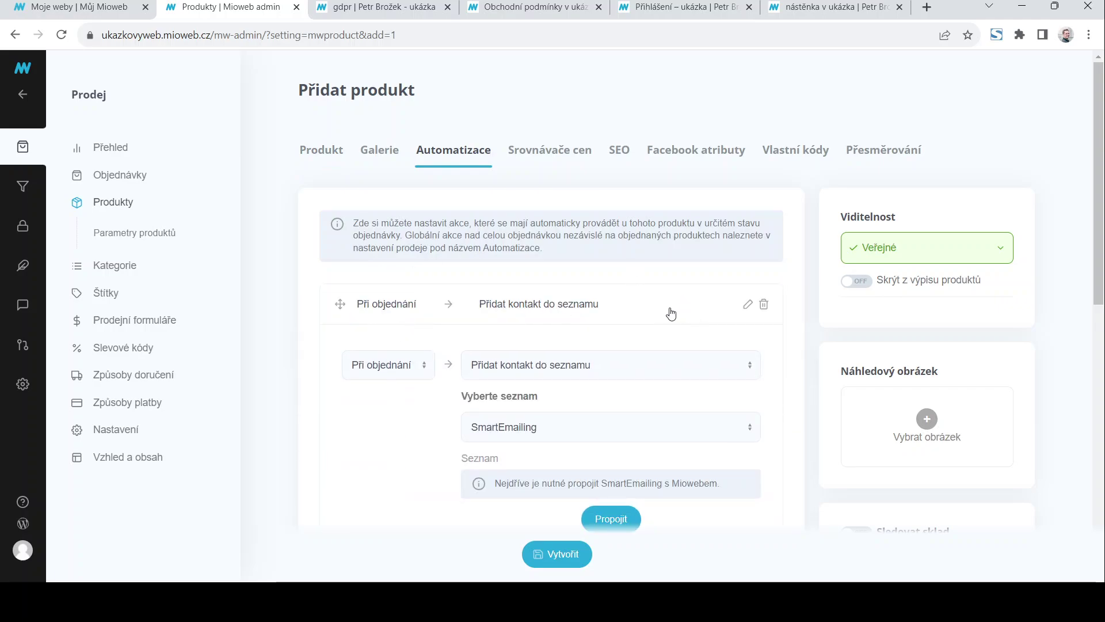
click(458, 311)
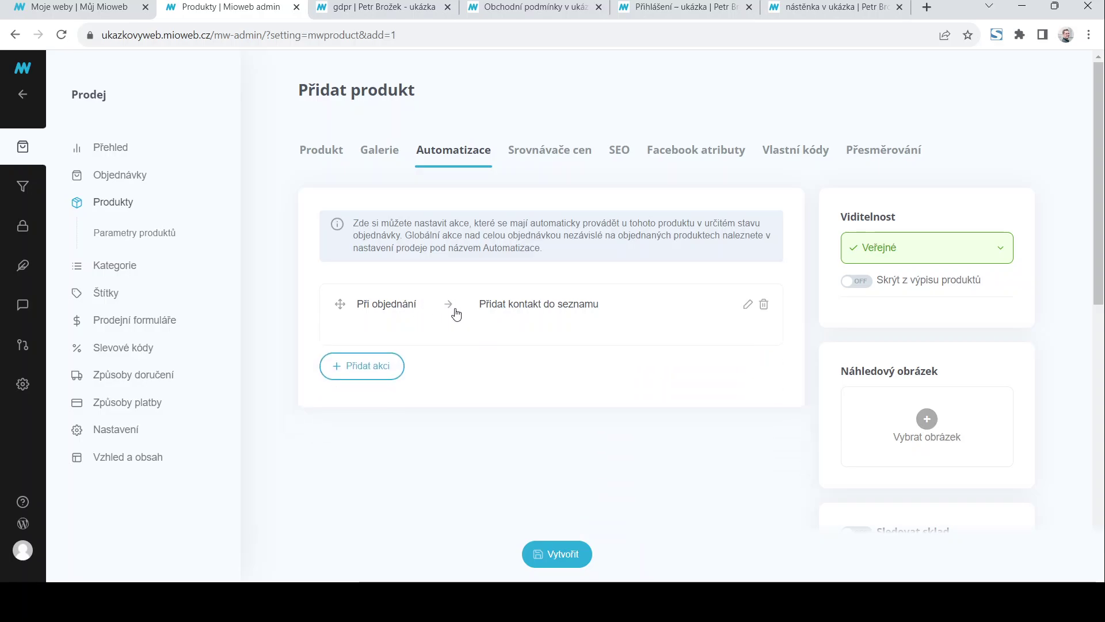
click(449, 305)
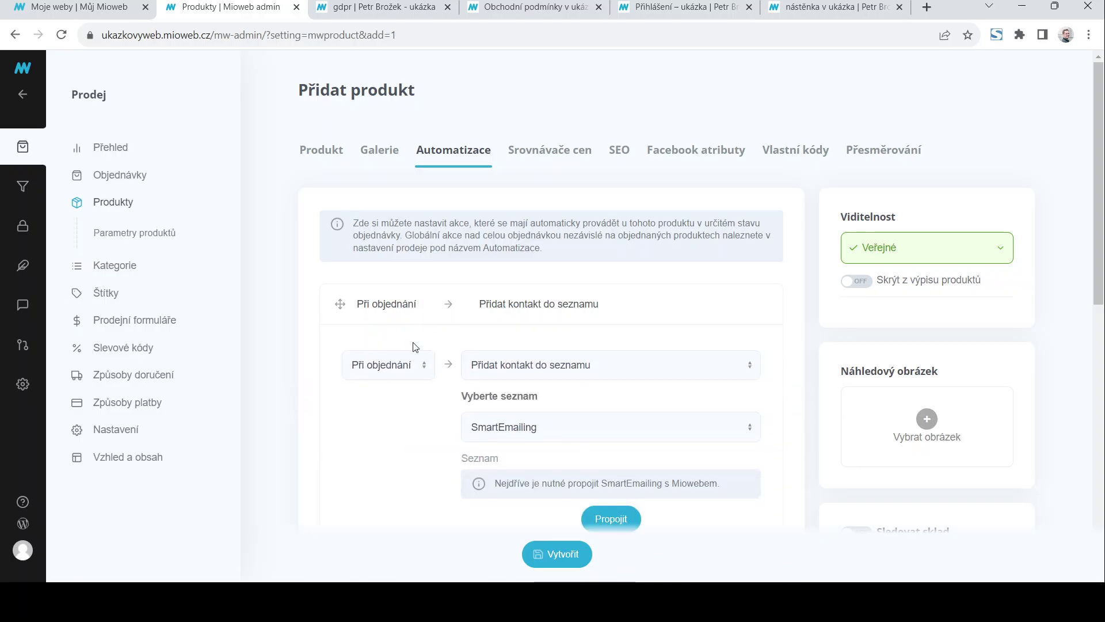
click(396, 407)
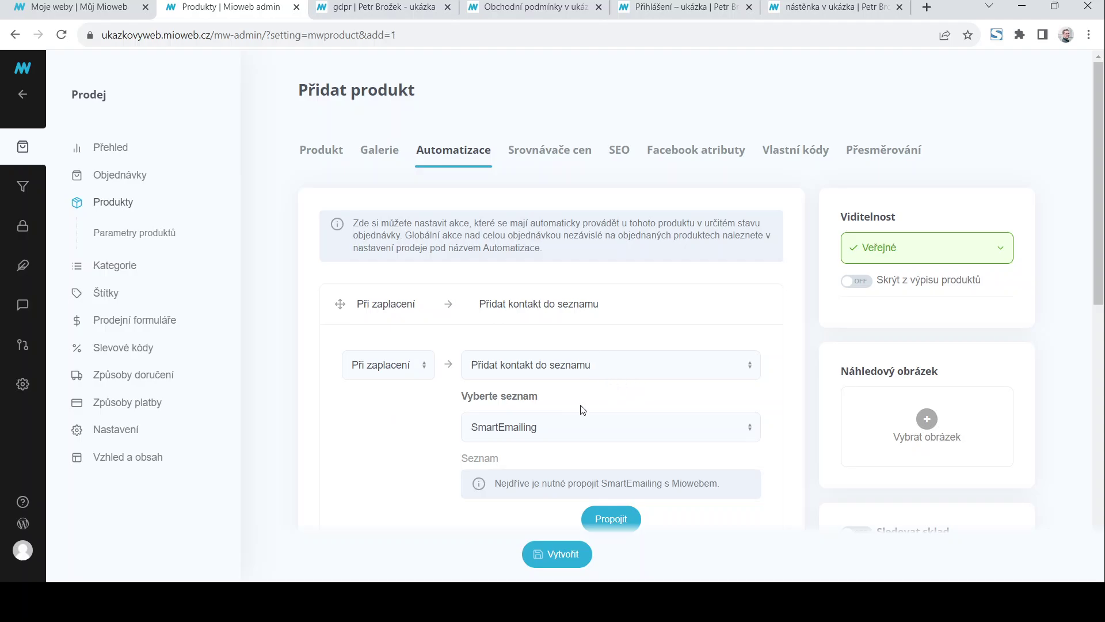
Set the automation's mailing-list service to MailChimp and create the Ebook product
scroll(605, 403, down, 2)
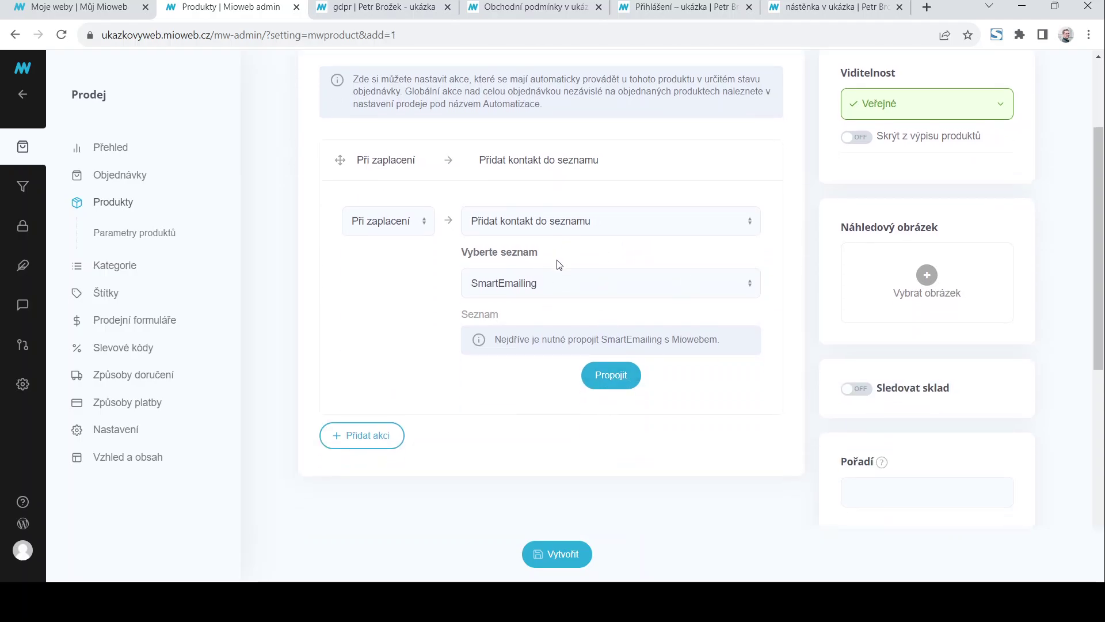
click(549, 298)
click(518, 338)
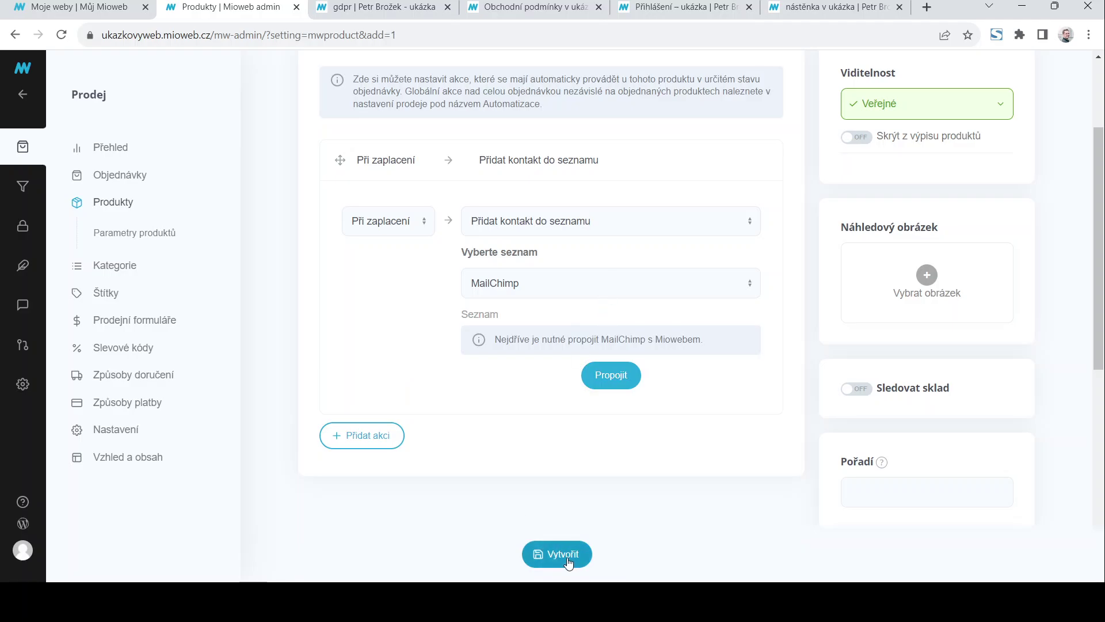
click(553, 549)
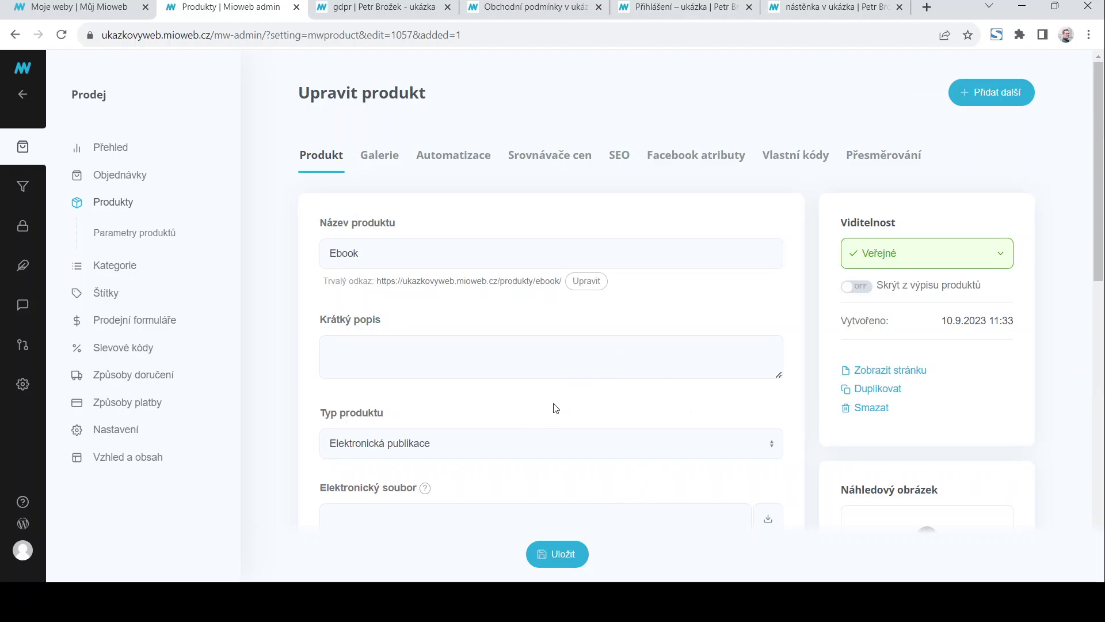
Rename the Ebook product as "Ebook - v ukázce" and save it
scroll(558, 406, down, 4)
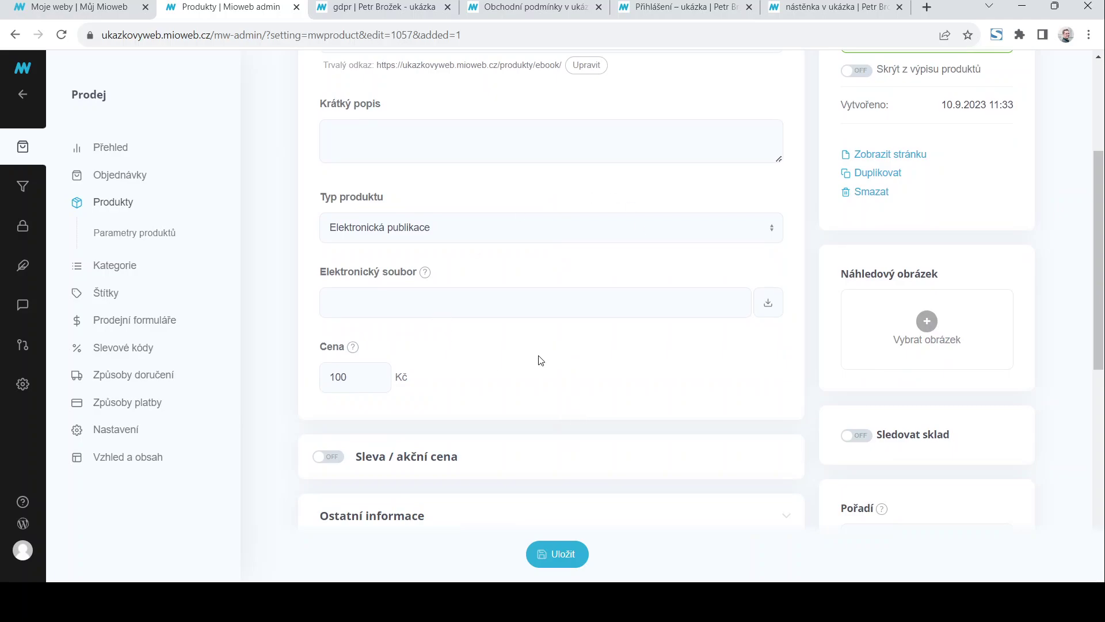
scroll(548, 377, up, 4)
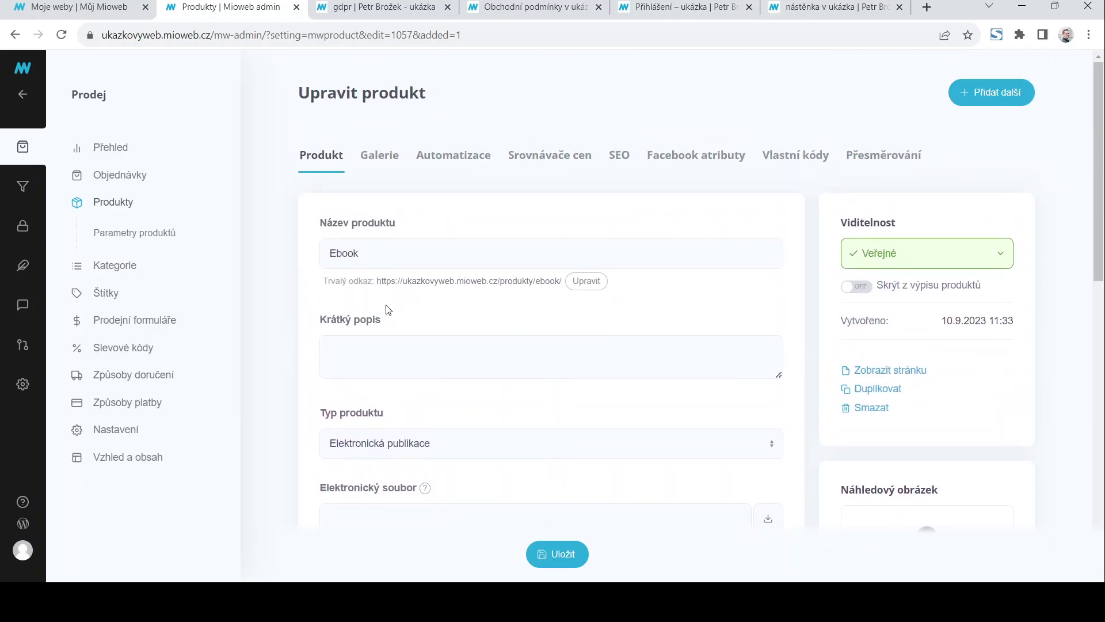
click(386, 262)
text(- v ukázce)
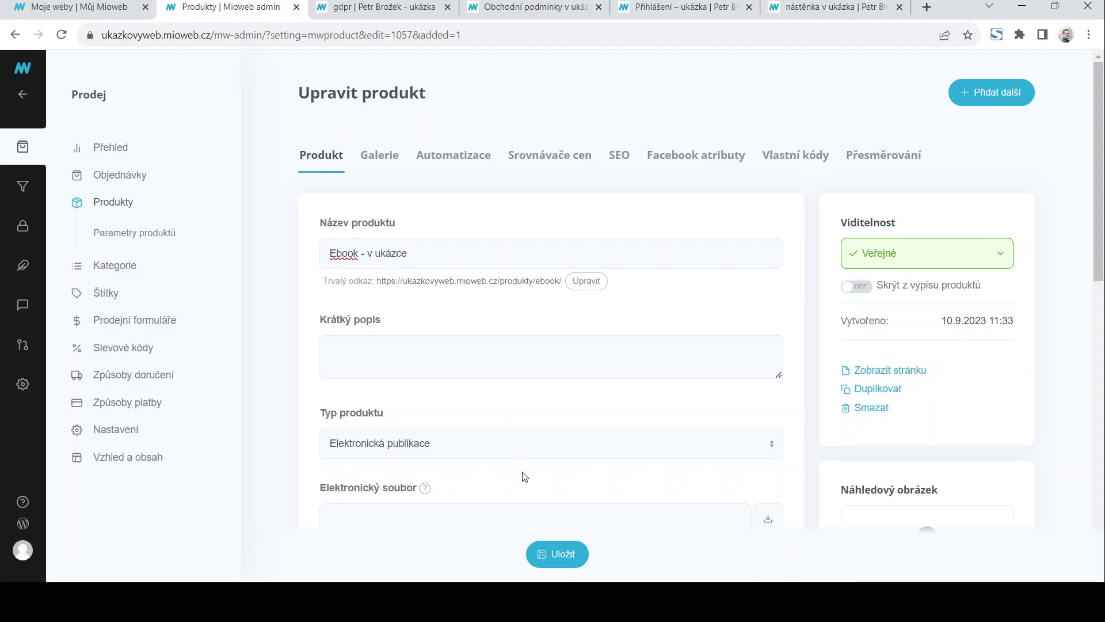
click(585, 551)
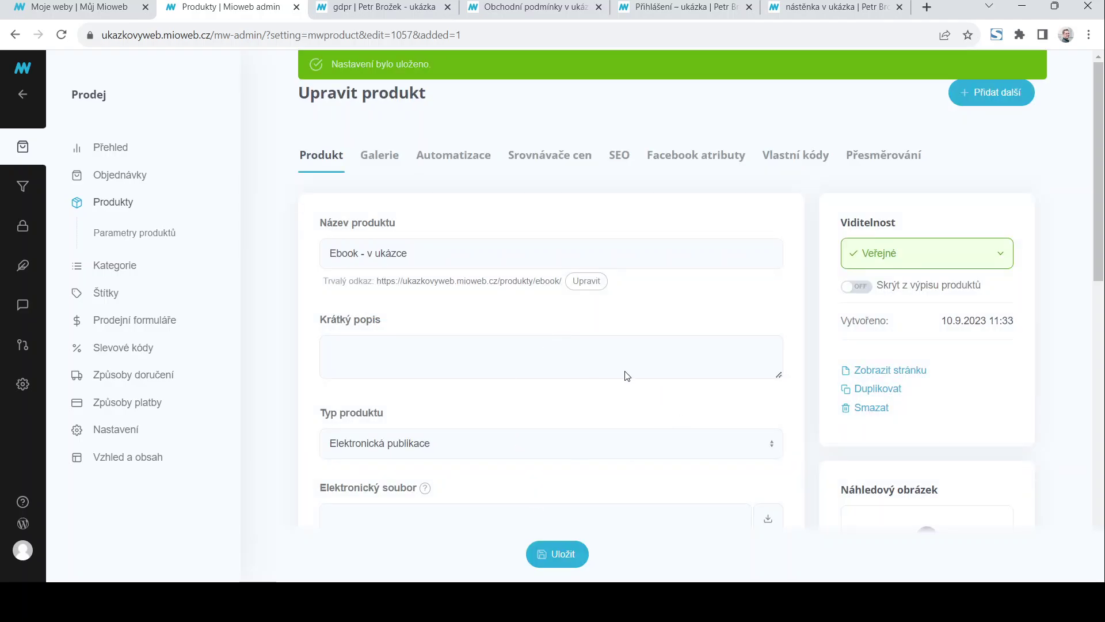
scroll(478, 387, down, 10)
scroll(478, 386, up, 9)
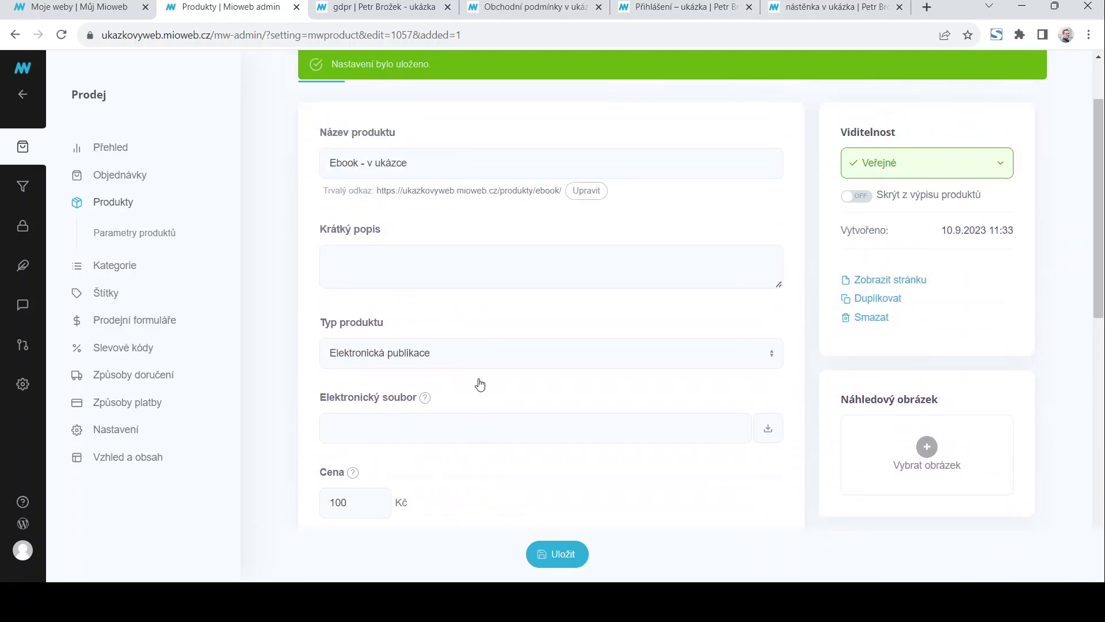
scroll(480, 385, up, 2)
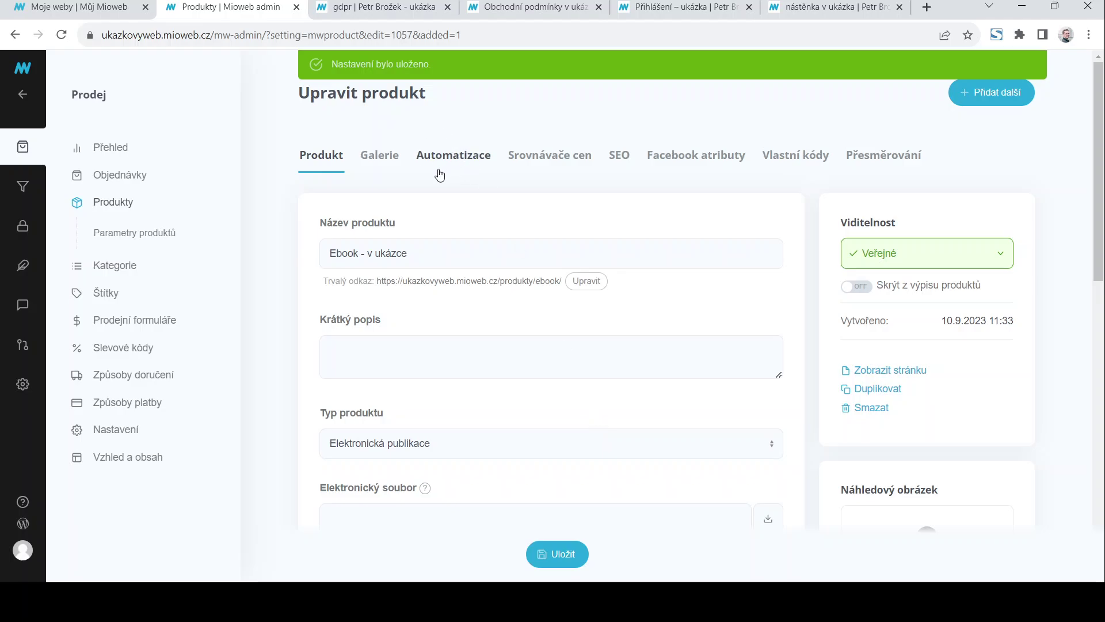
Start another new product named "Kniha" with a price of 300 Kč, and look through its remaining option sections
click(963, 101)
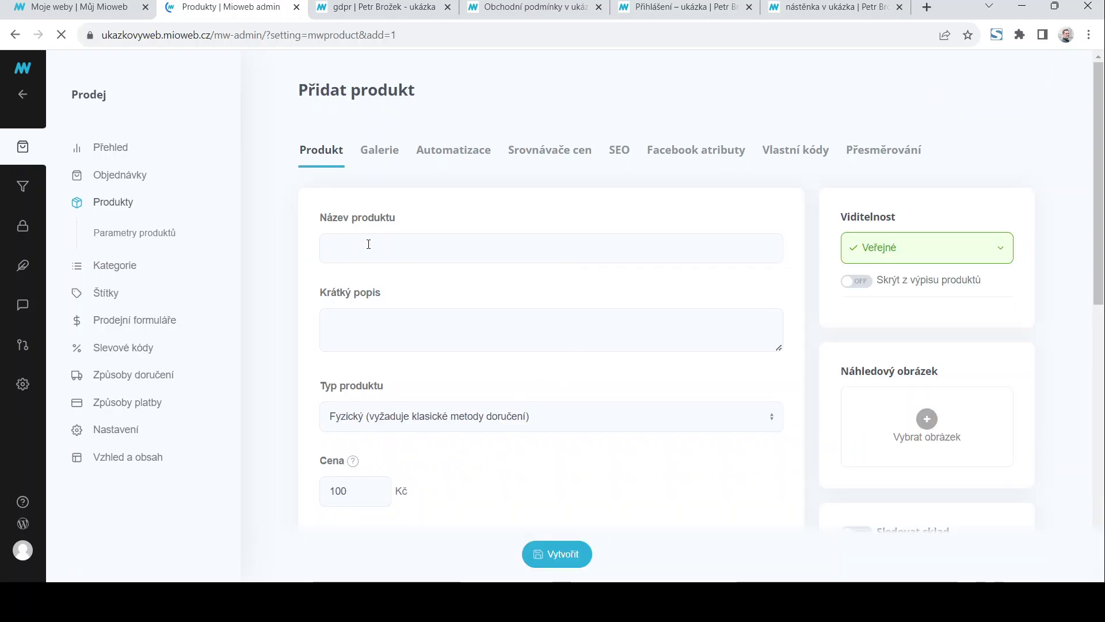
click(393, 255)
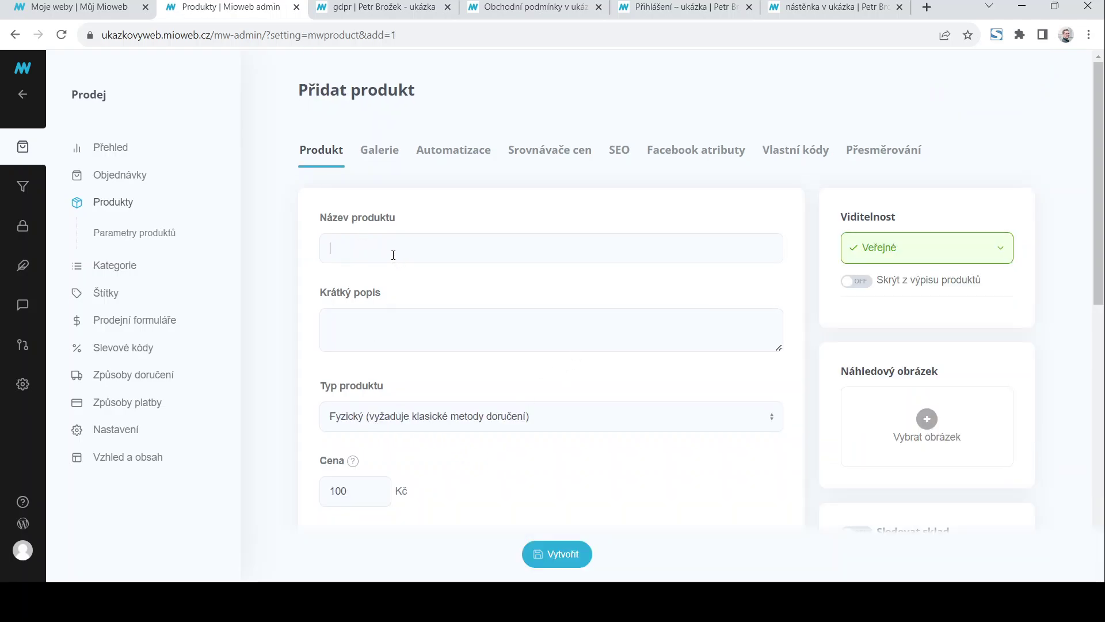
text(Kniha)
scroll(510, 396, down, 3)
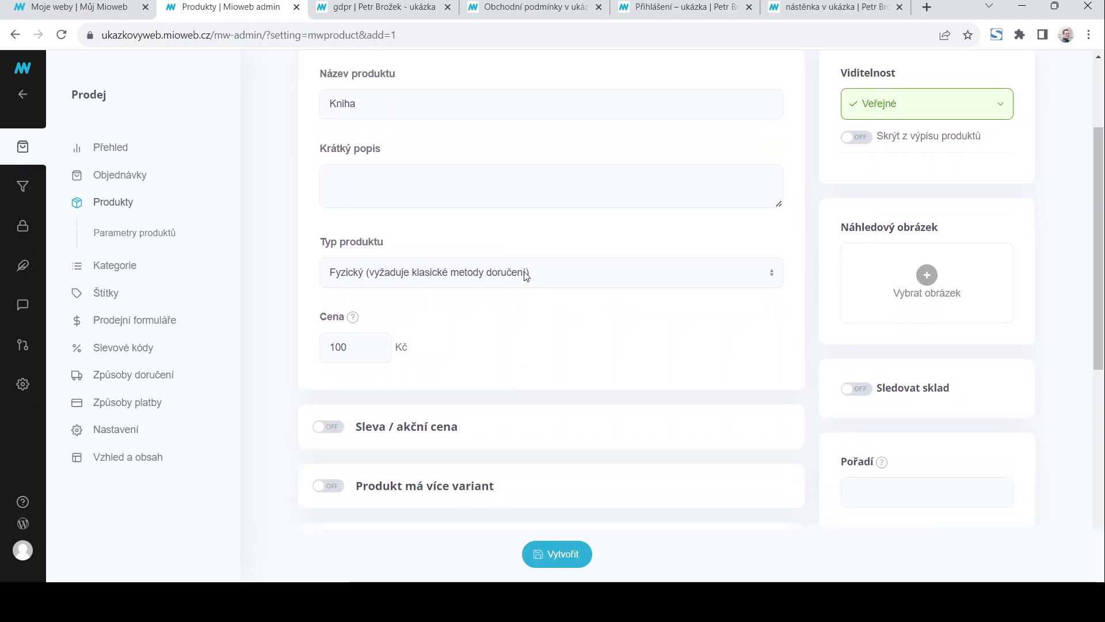
double_click(340, 351)
text(300)
scroll(544, 329, down, 3)
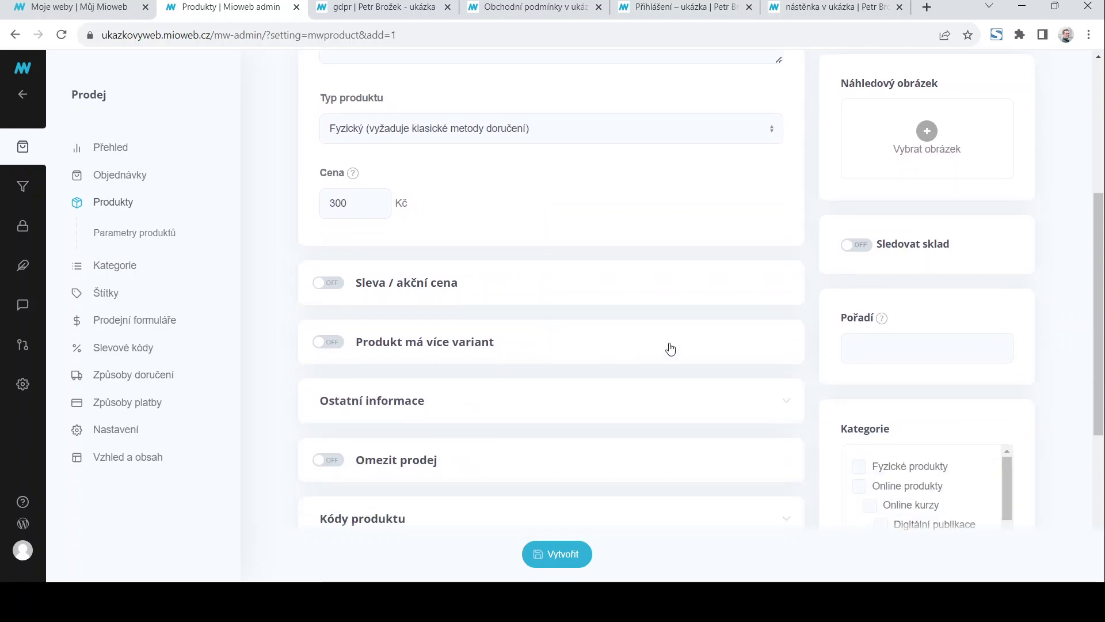
scroll(621, 437, down, 5)
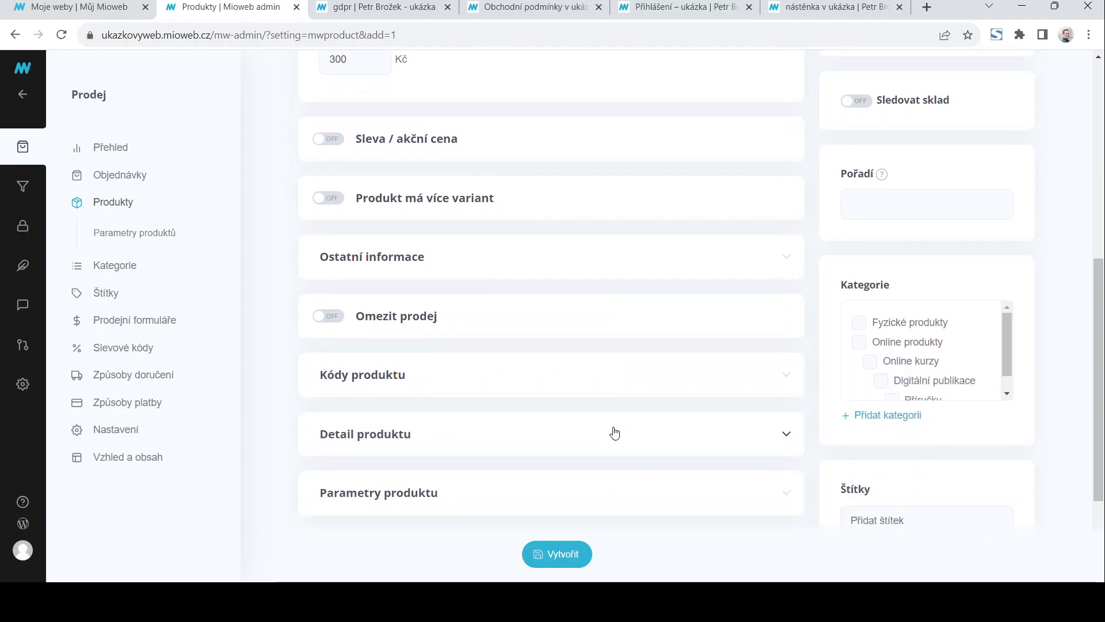
scroll(615, 433, up, 10)
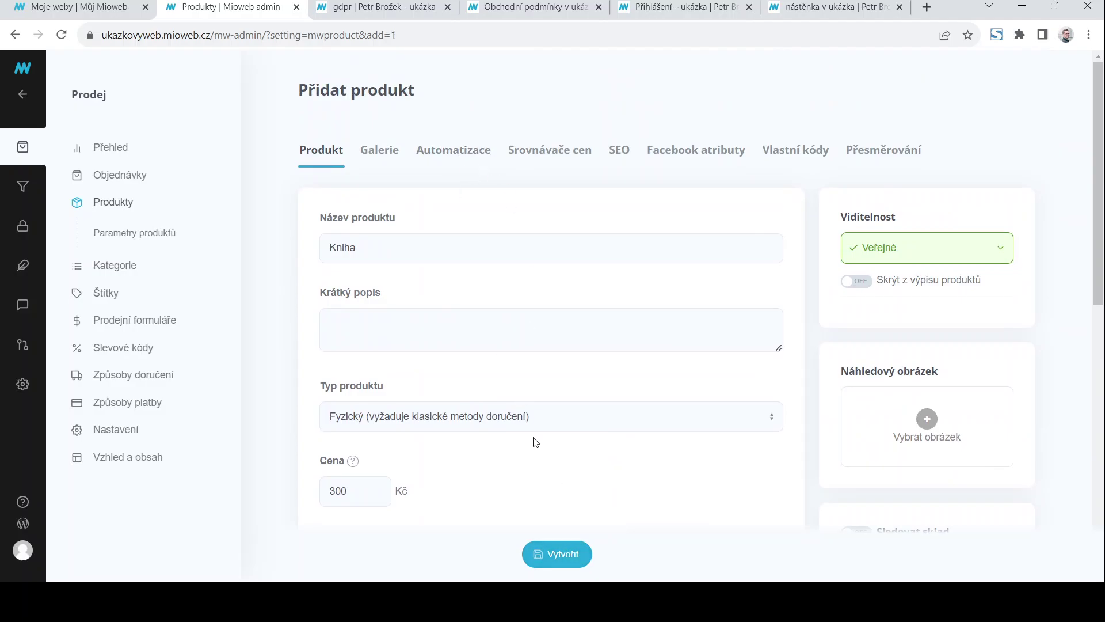
Add a Přidat kontakt do seznamu automation at Při zaplacení using MailChimp, and create the Kniha product
click(446, 152)
click(346, 299)
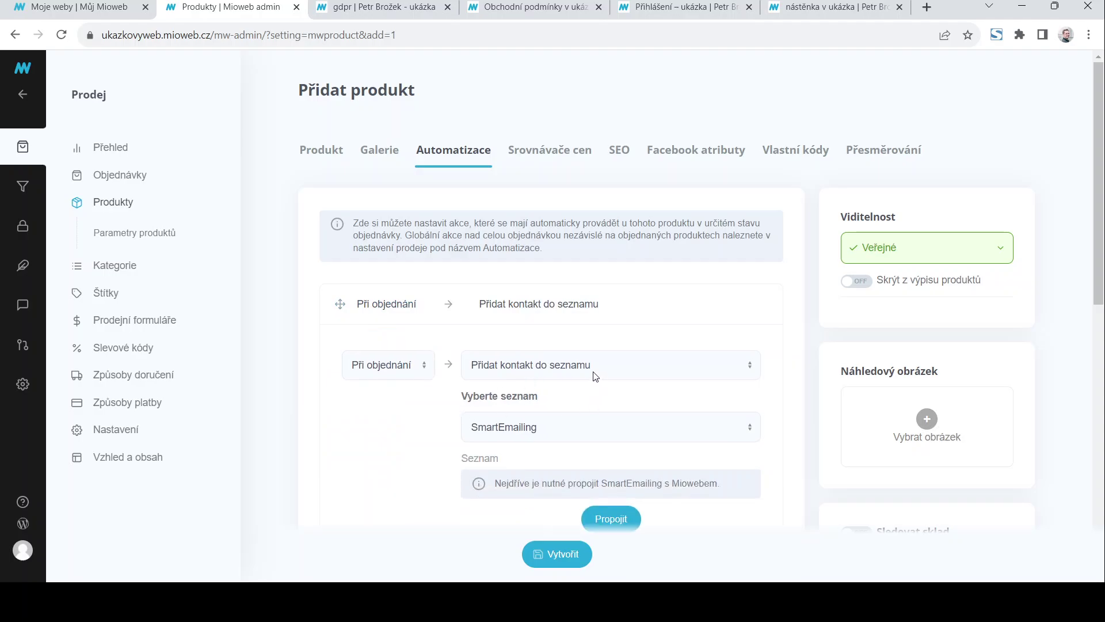
click(442, 308)
click(450, 317)
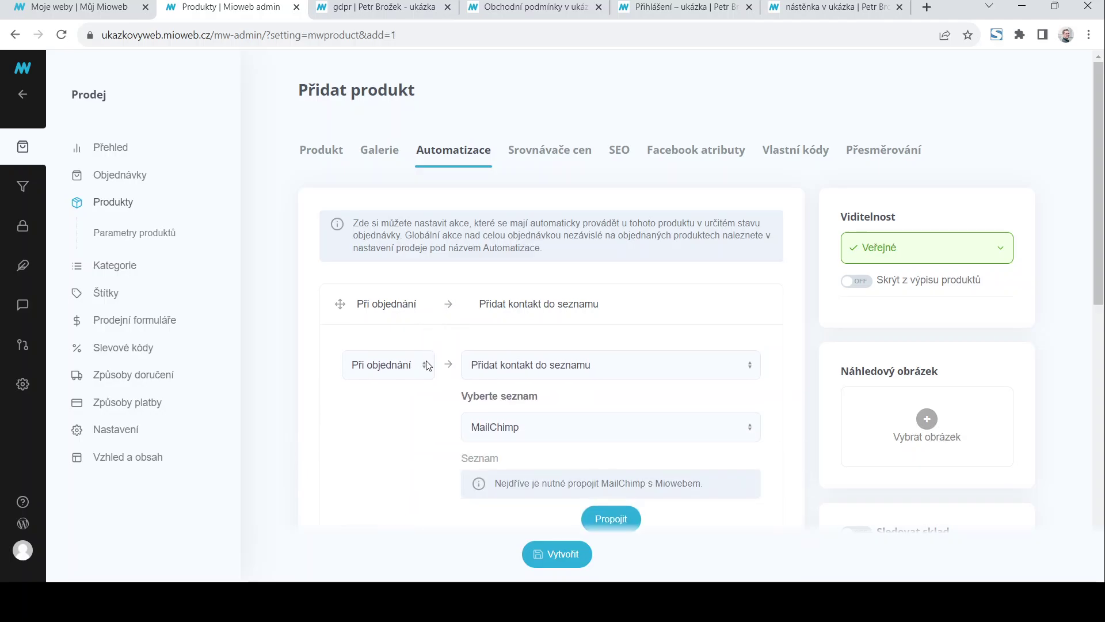
click(429, 363)
click(399, 405)
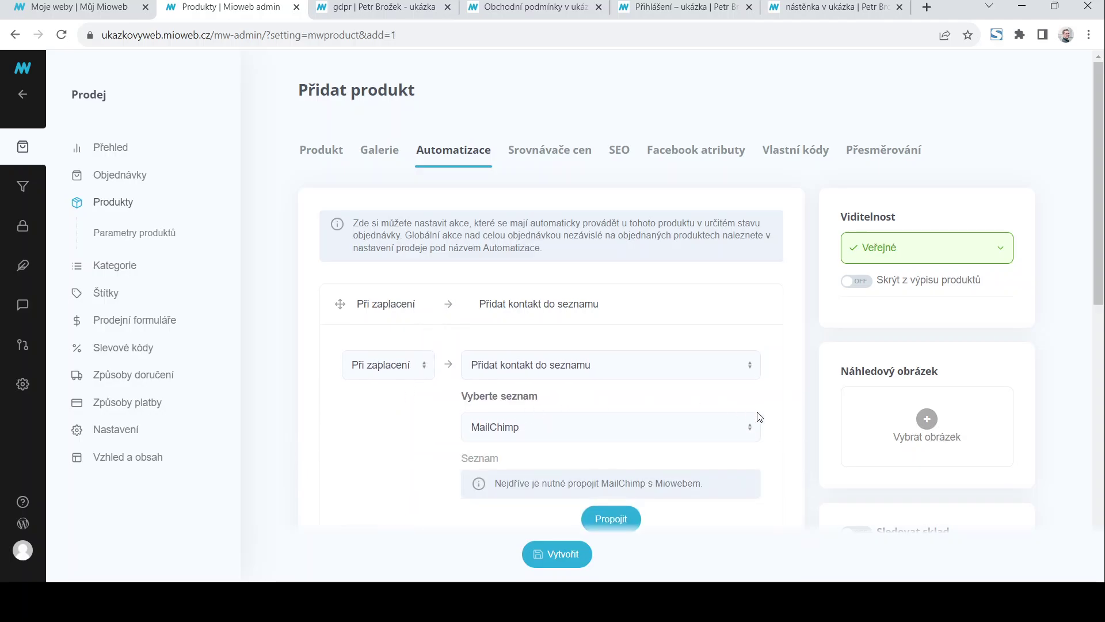
scroll(758, 414, down, 3)
click(565, 559)
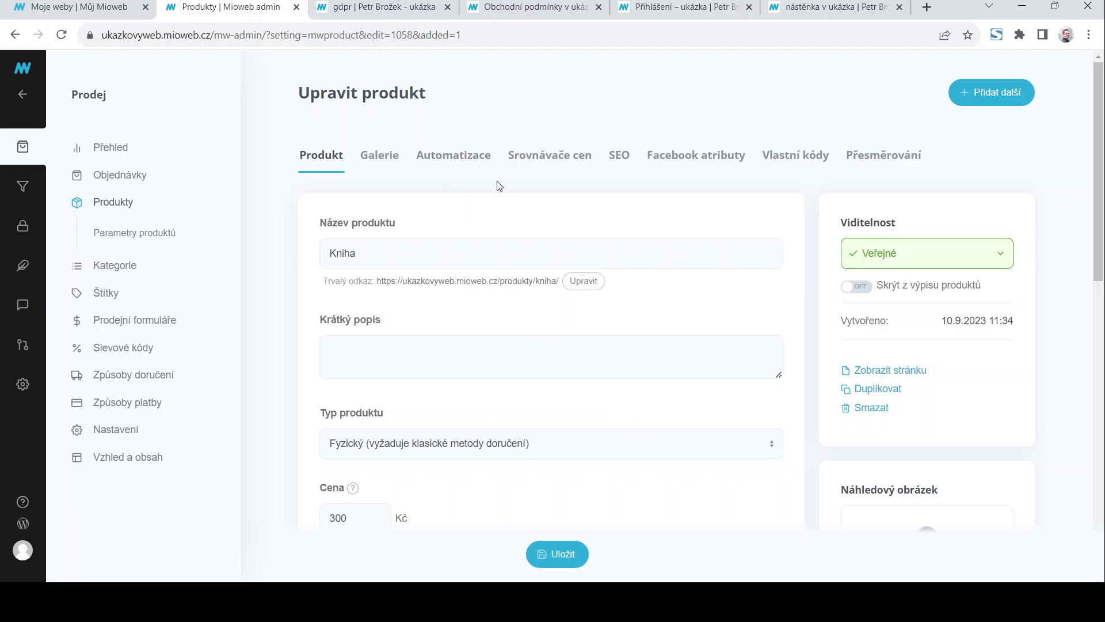
Rename the Kniha product as "Kniha - v ukázku" and save it
scroll(618, 417, down, 3)
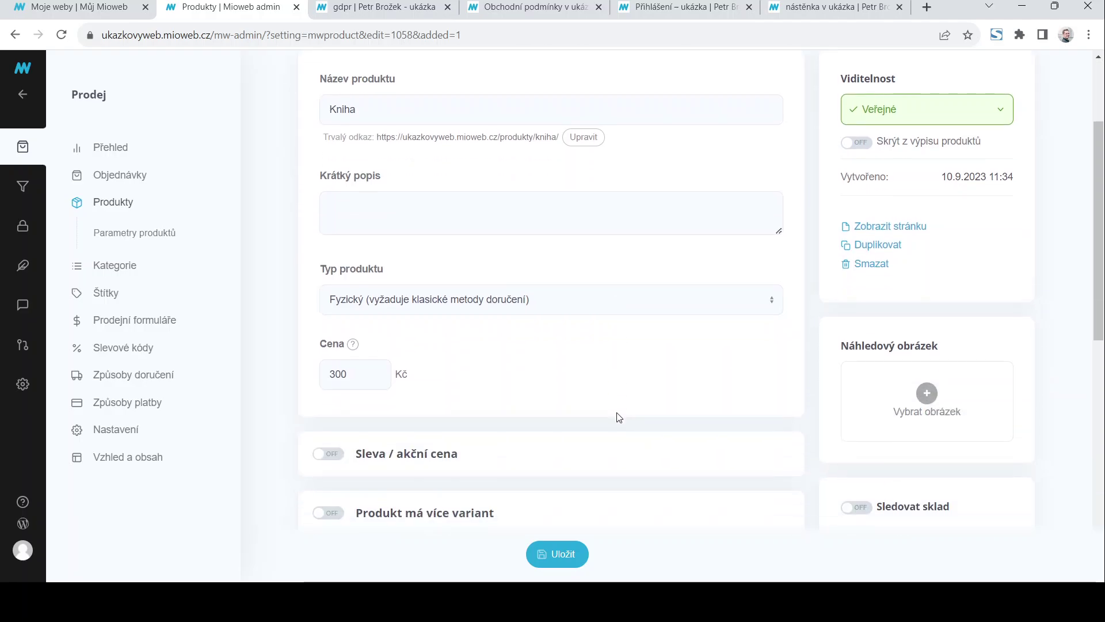
scroll(618, 417, up, 3)
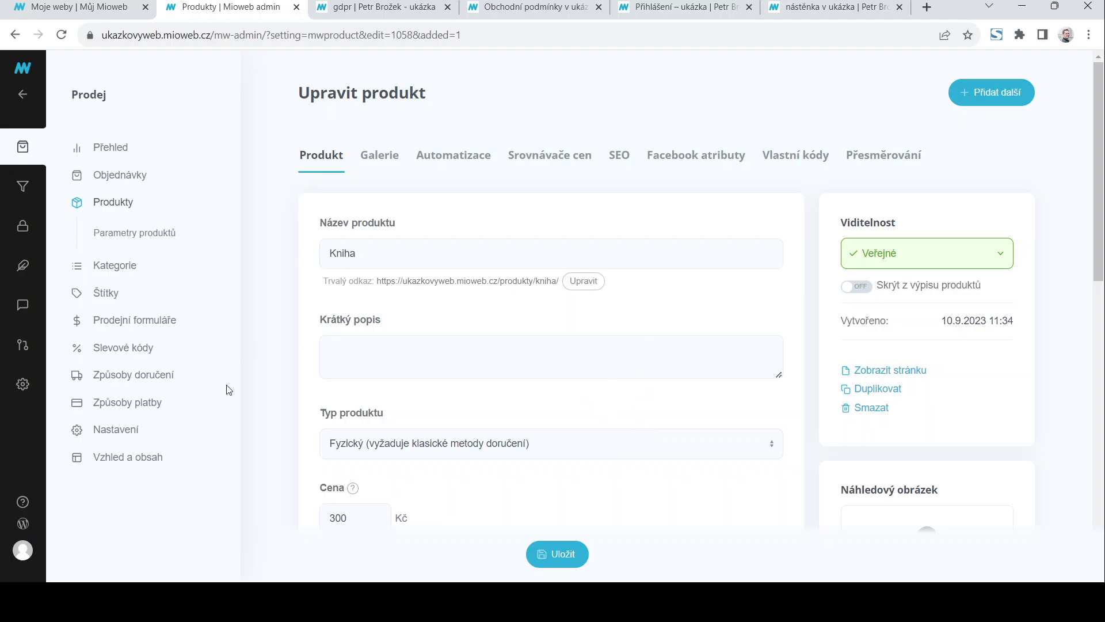
click(370, 262)
text(- v ukázku)
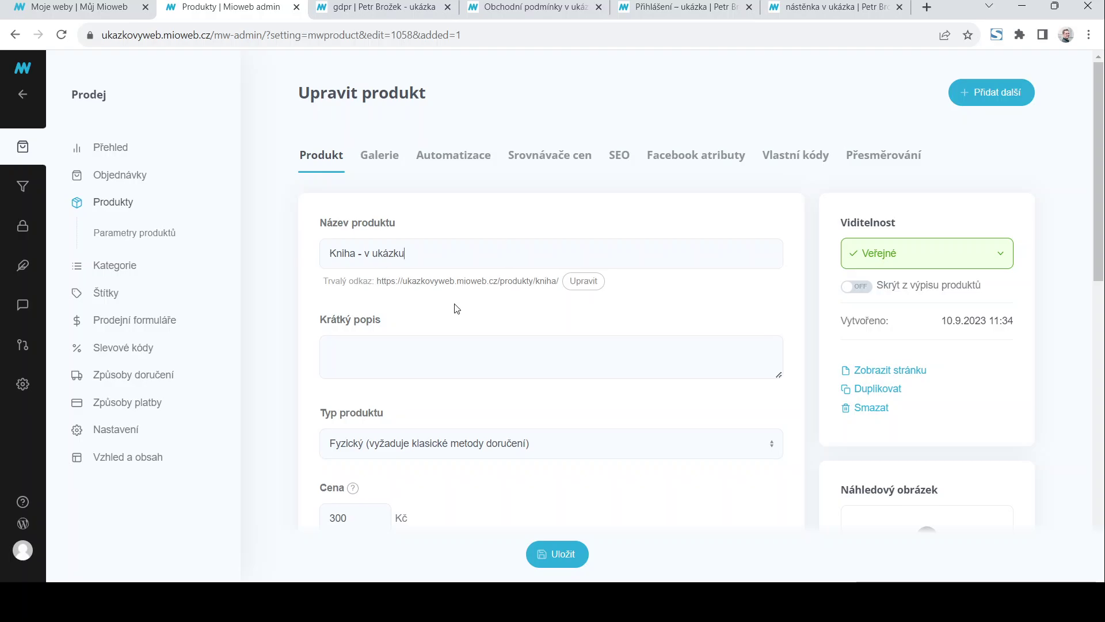
click(573, 562)
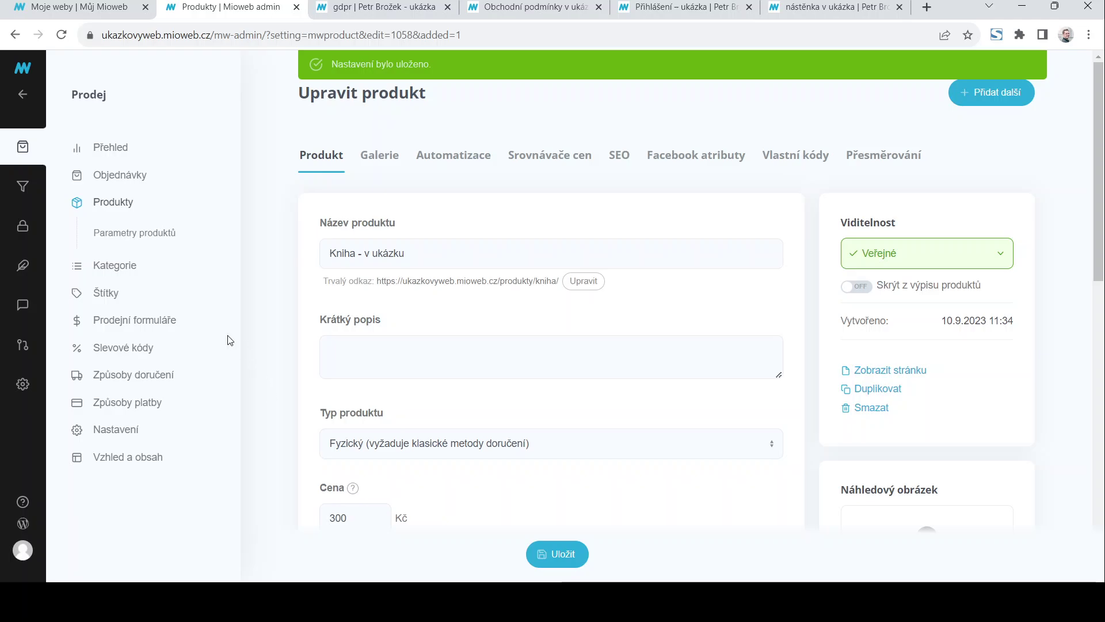
Start a new sales form named "Prodej online kurzu - v ukázce" and assign it the product Výukový online kurz
click(130, 326)
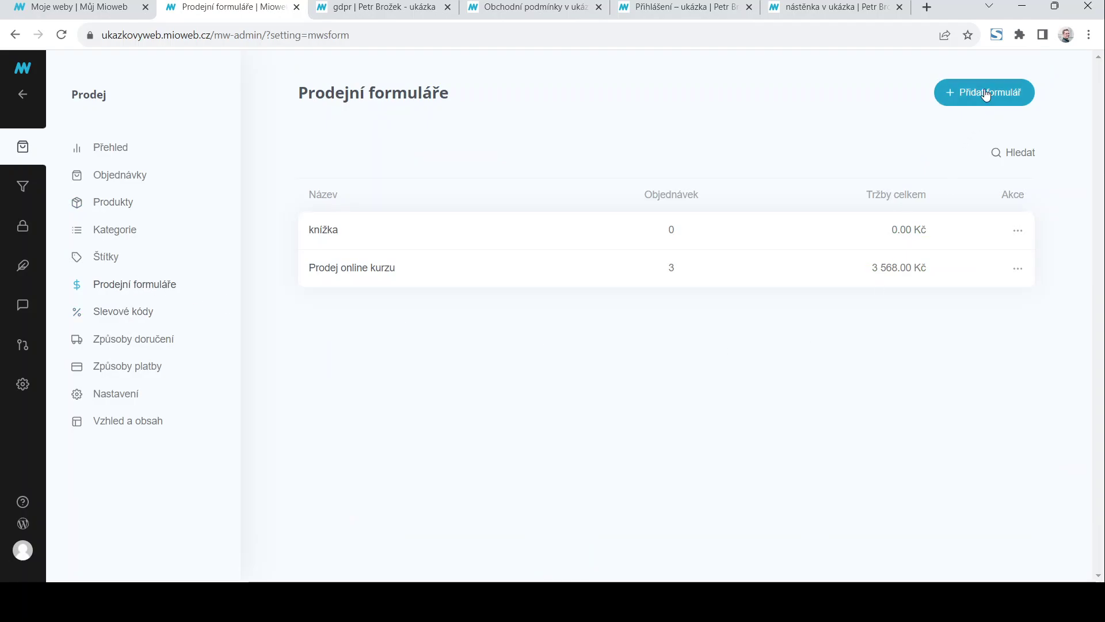
click(951, 94)
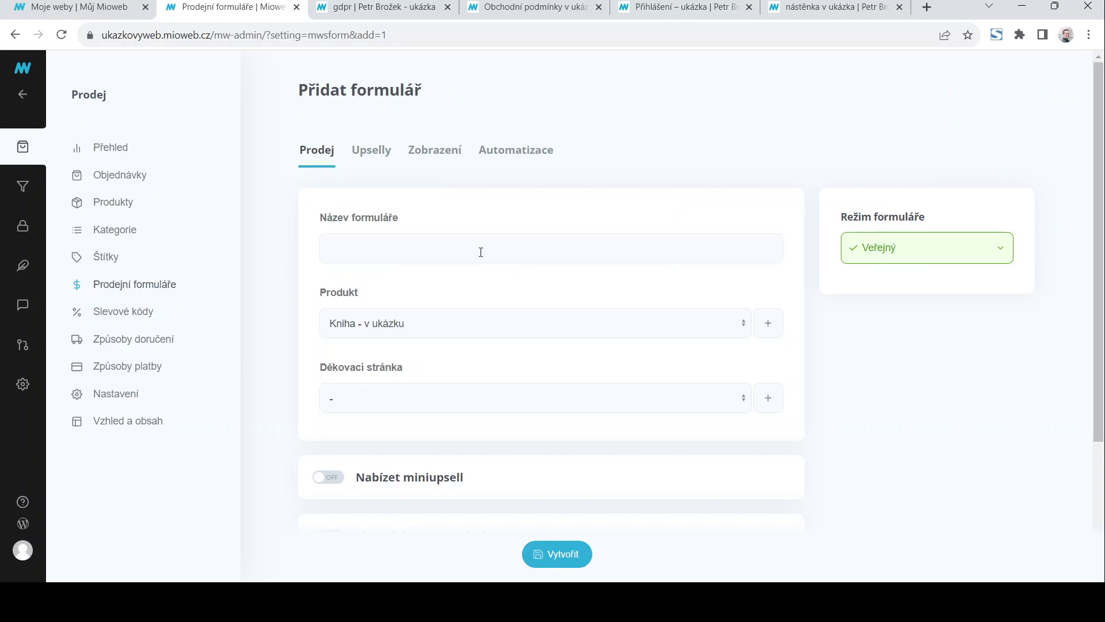
click(473, 251)
text(Prodej online kurzu - v ukázce)
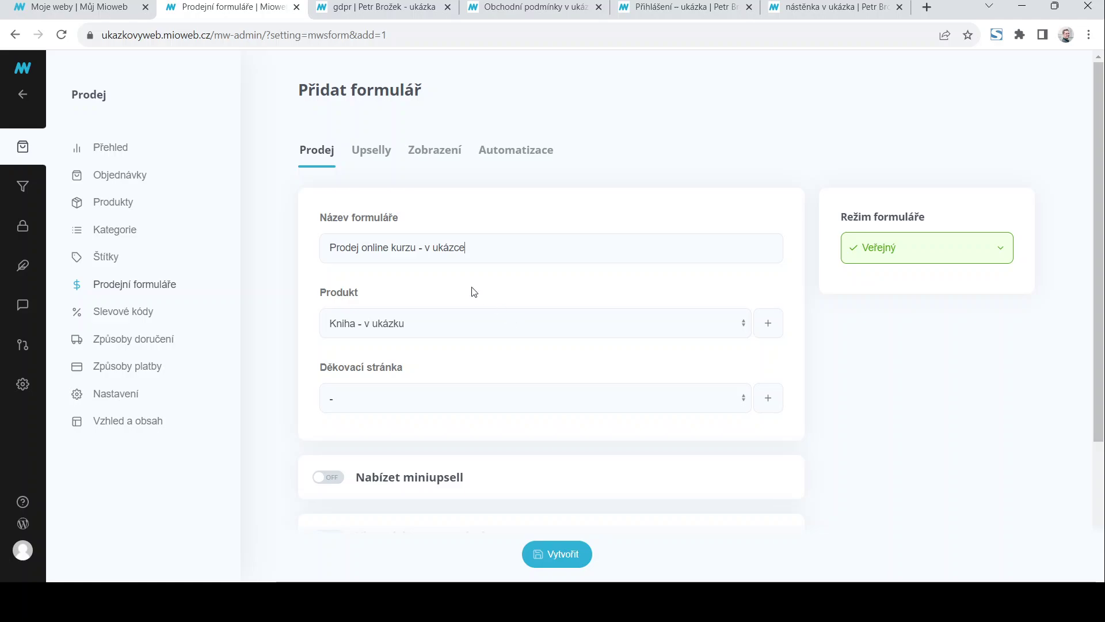
click(741, 323)
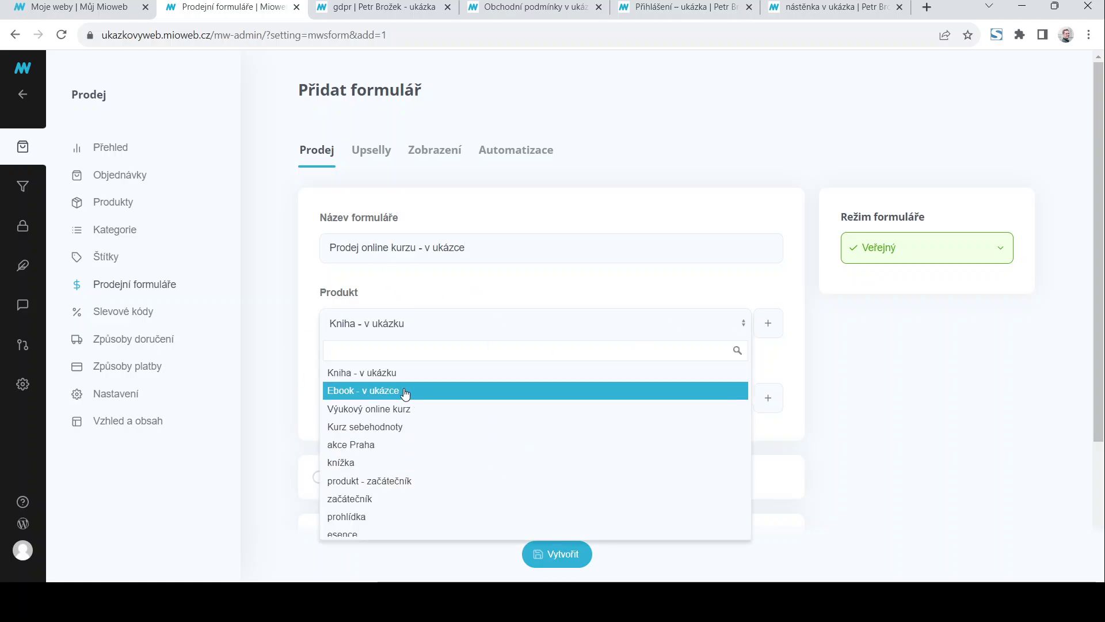
scroll(411, 427, down, 1)
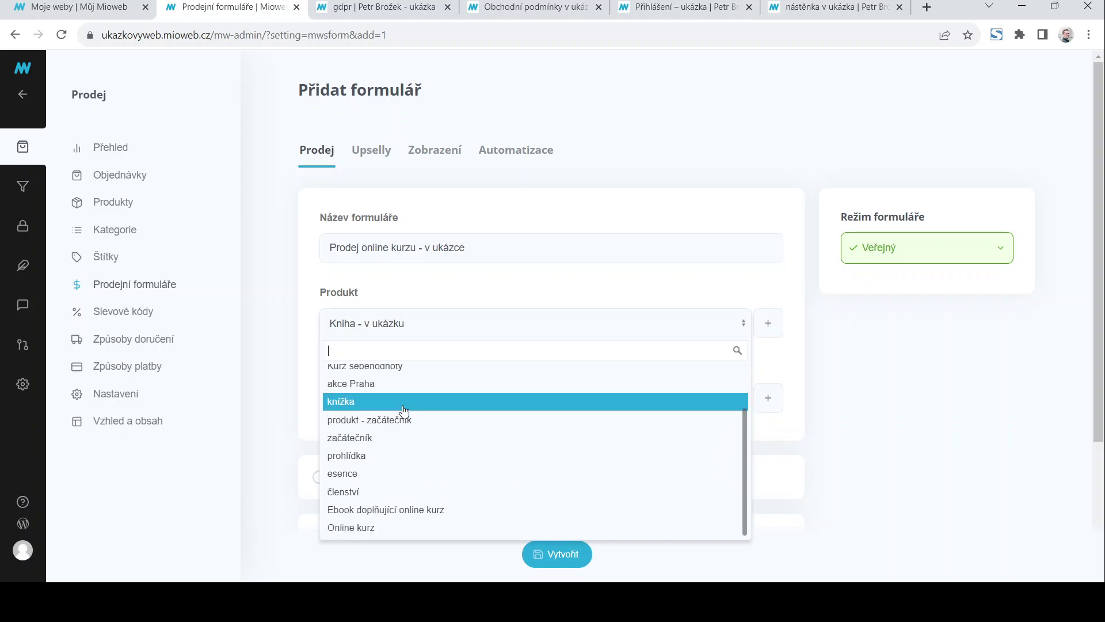
scroll(411, 494, up, 1)
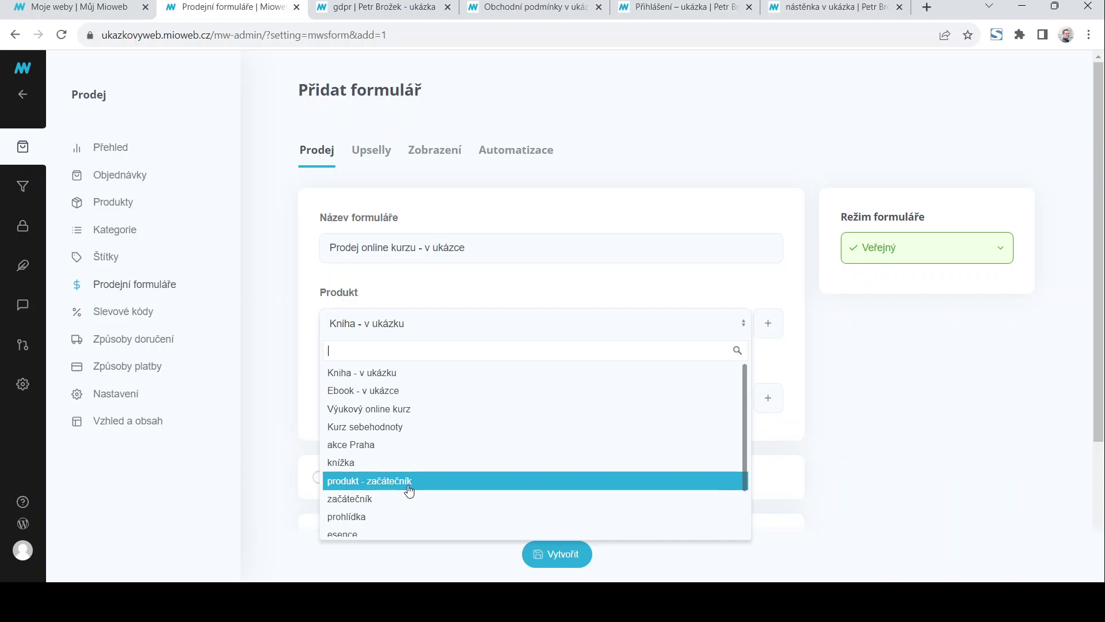
click(387, 411)
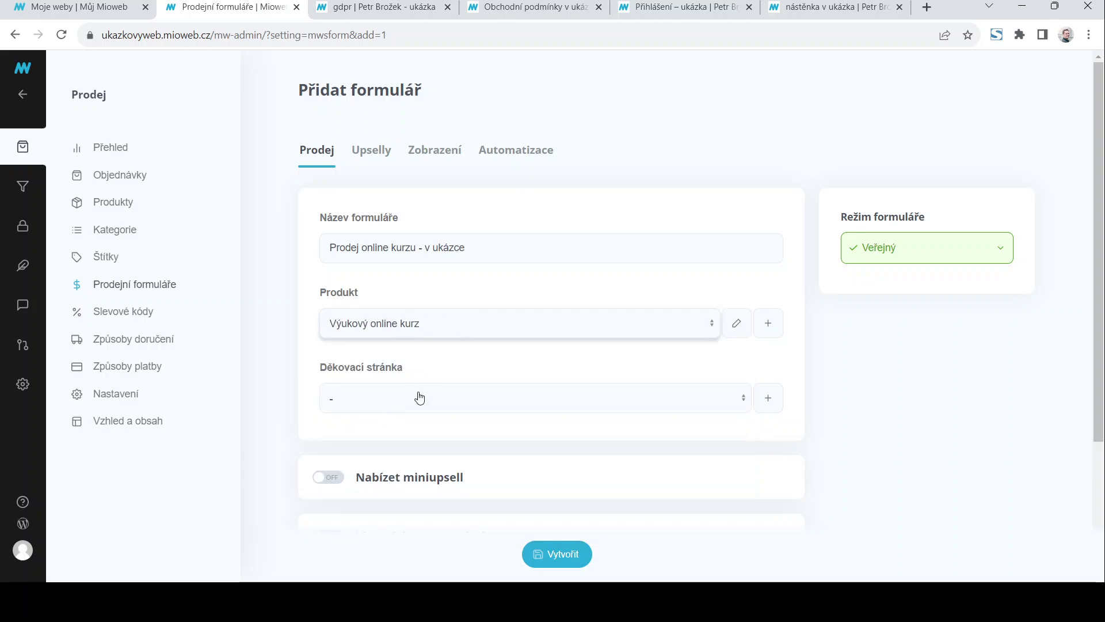
Start a new thank-you page for the sales form from the Děkovací template Děkovací stránka s fotkou
scroll(661, 359, down, 3)
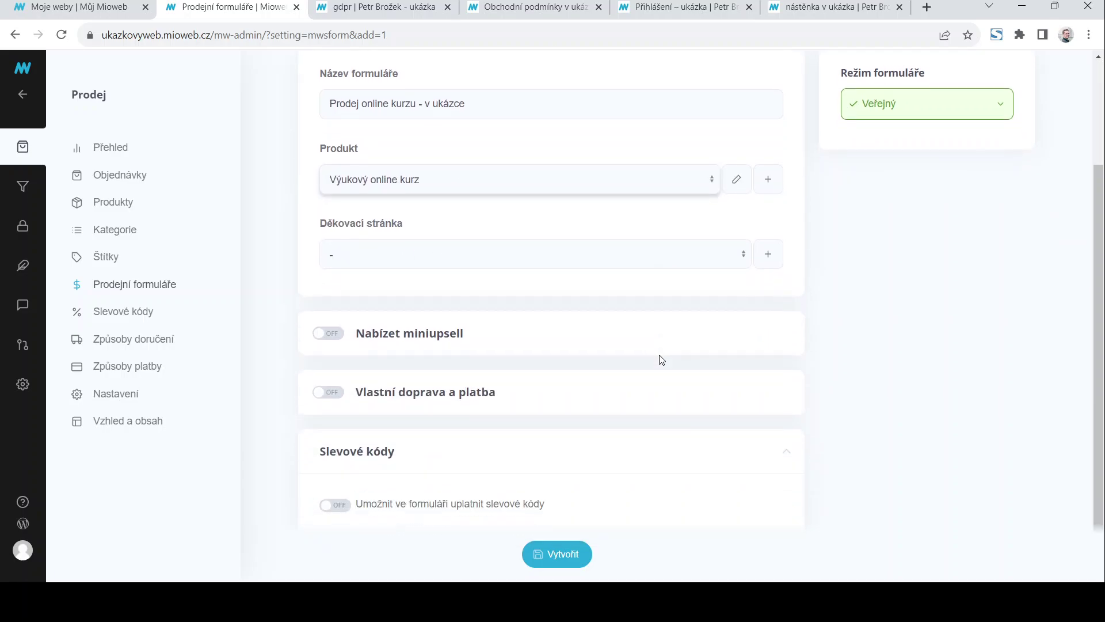
click(742, 262)
click(742, 262)
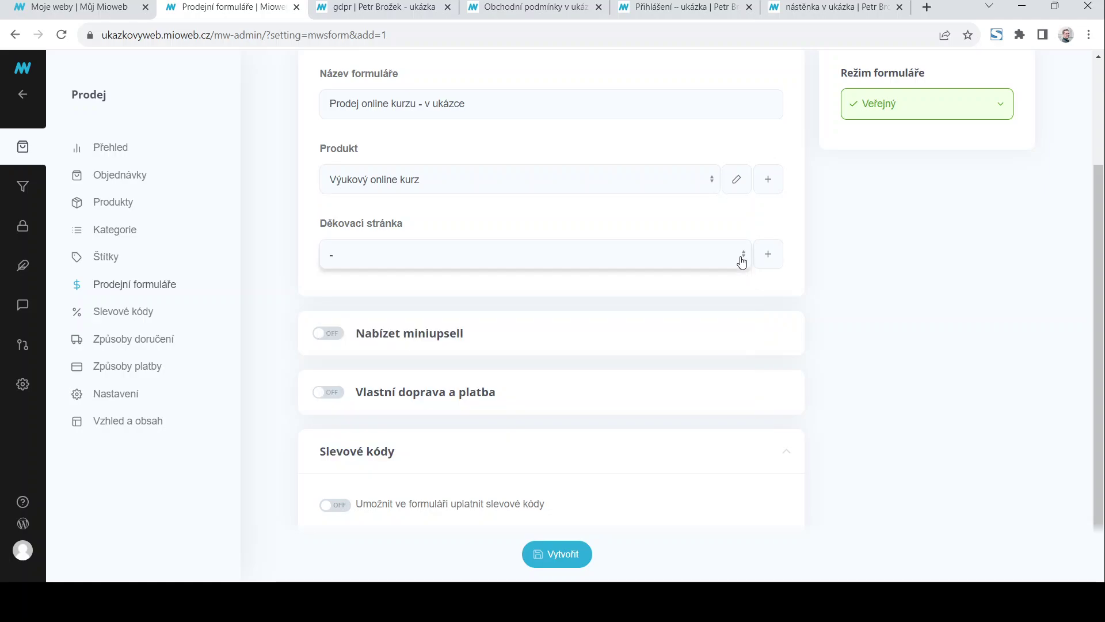
click(767, 260)
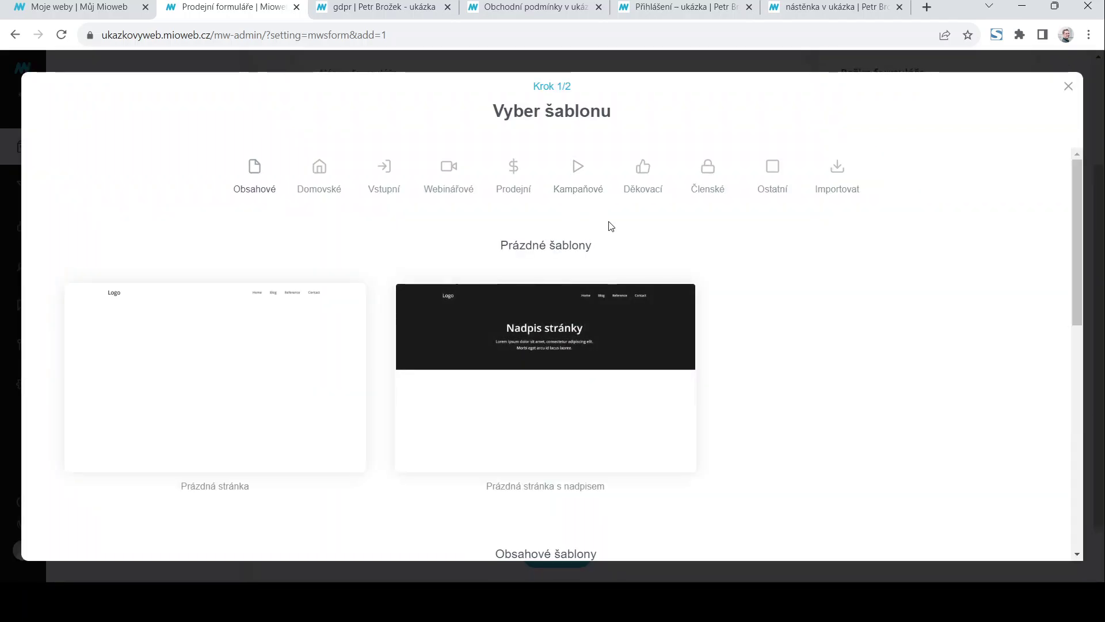
click(641, 173)
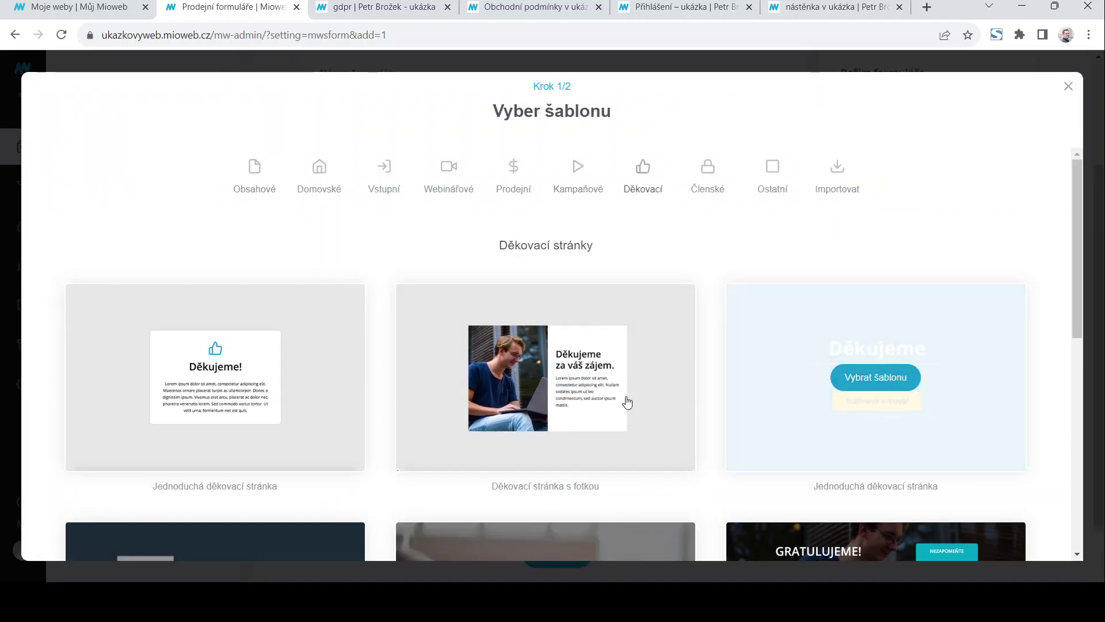
scroll(535, 383, down, 3)
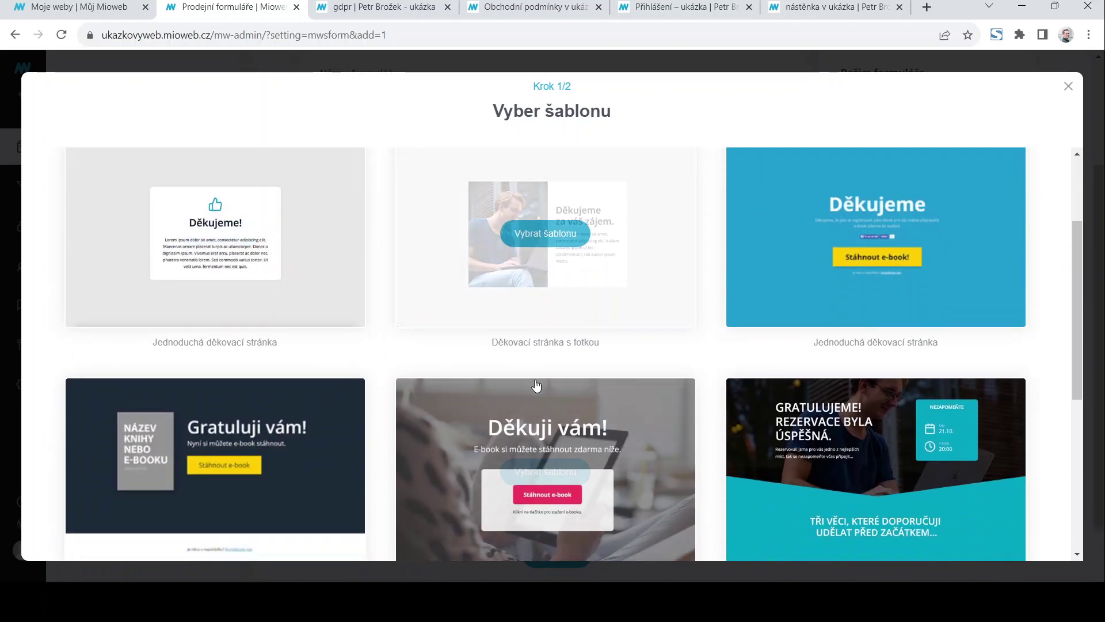
scroll(535, 385, down, 1)
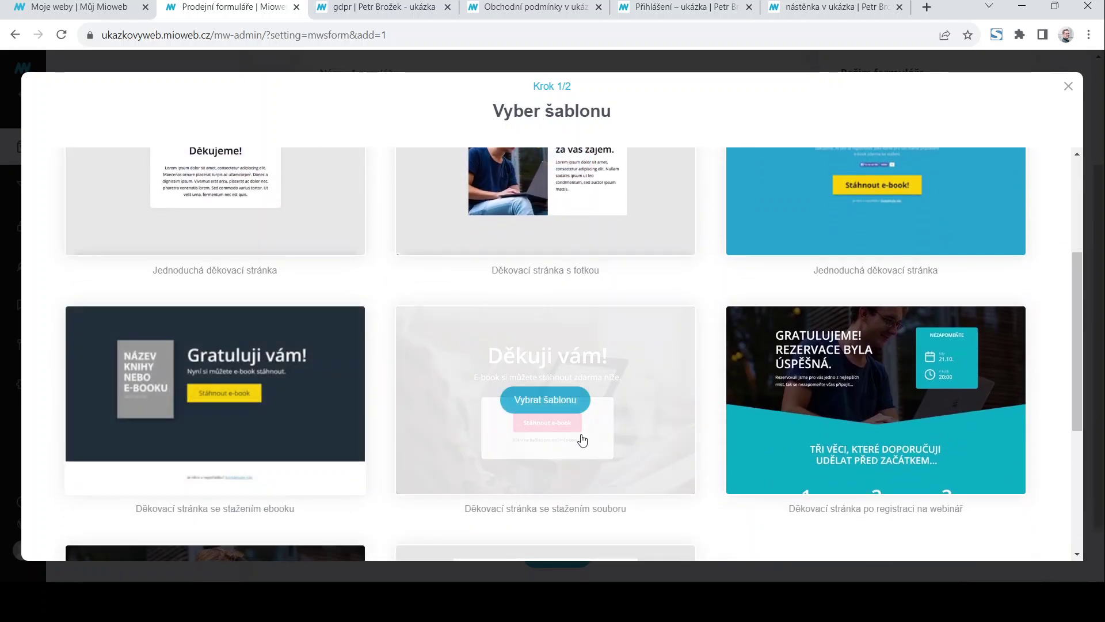
scroll(777, 412, up, 3)
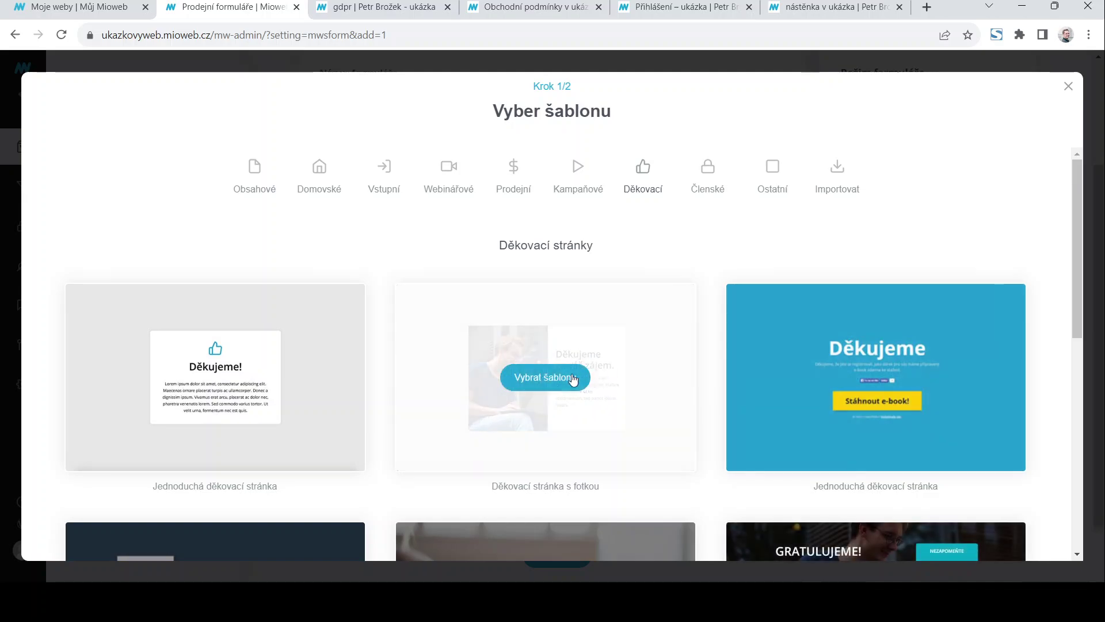
click(573, 378)
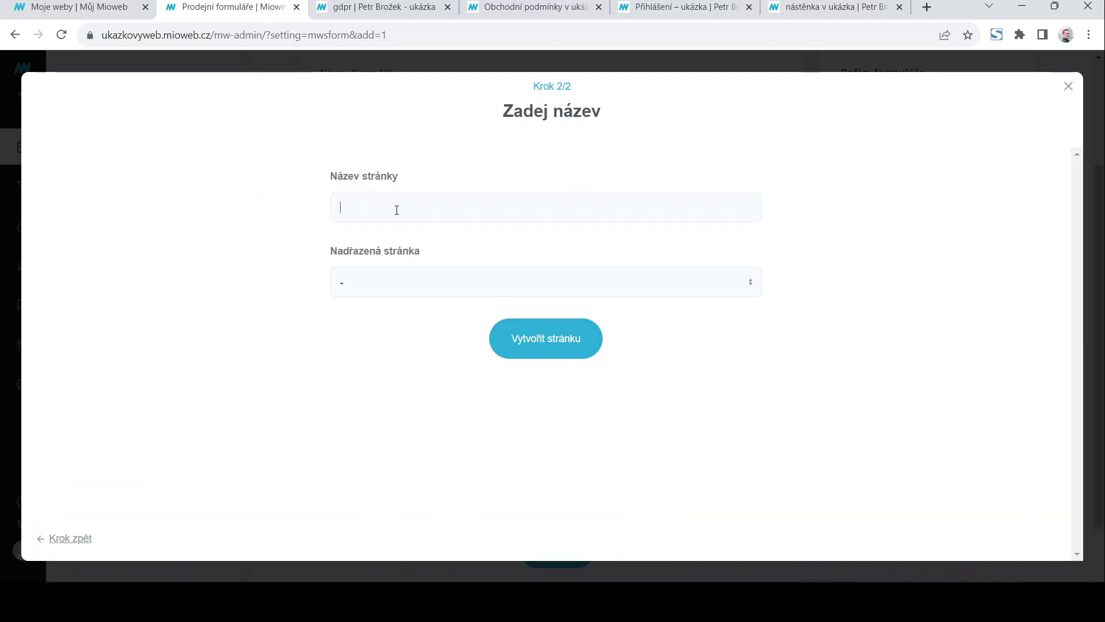
Create the thank-you page as "děkuji v ukázce", open it in the page editor, and return to the sales form
text(děkuji v ukázce)
click(525, 332)
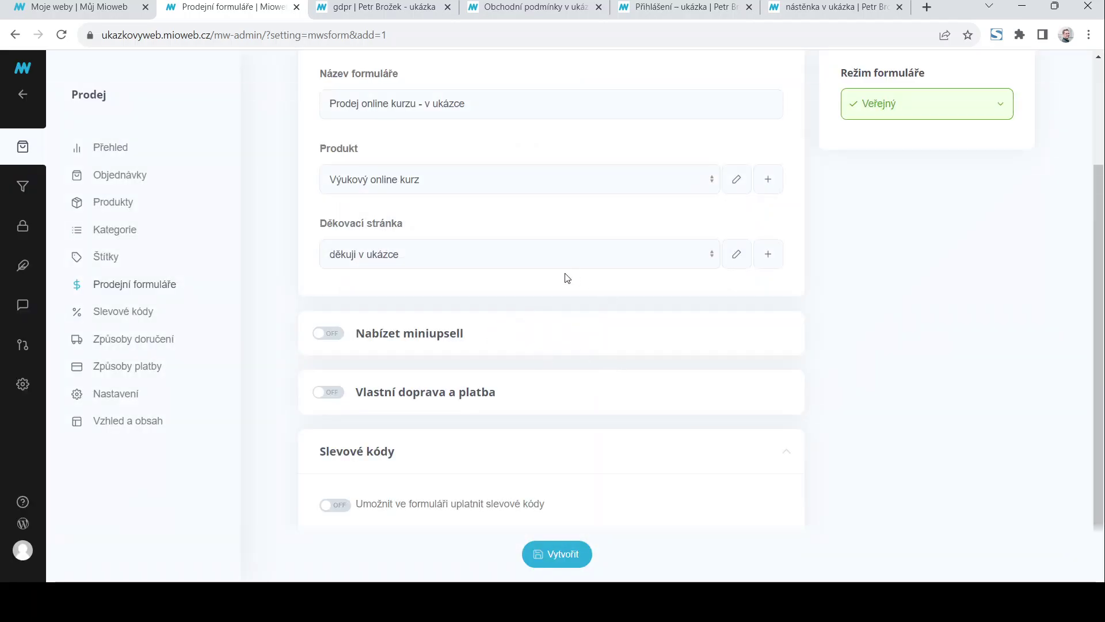
click(732, 260)
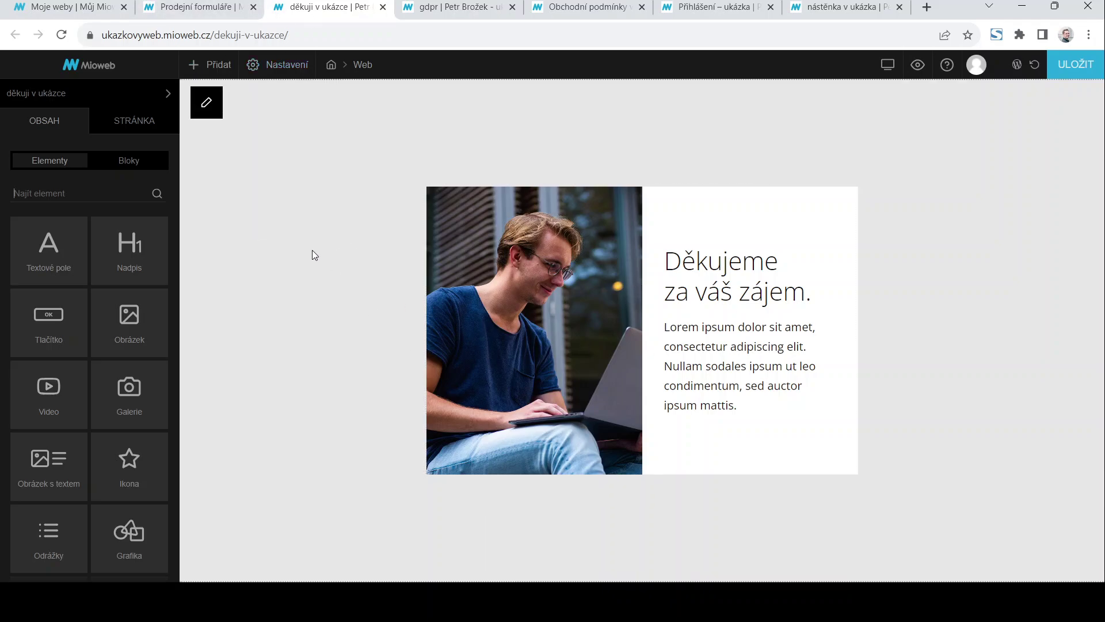
click(182, 8)
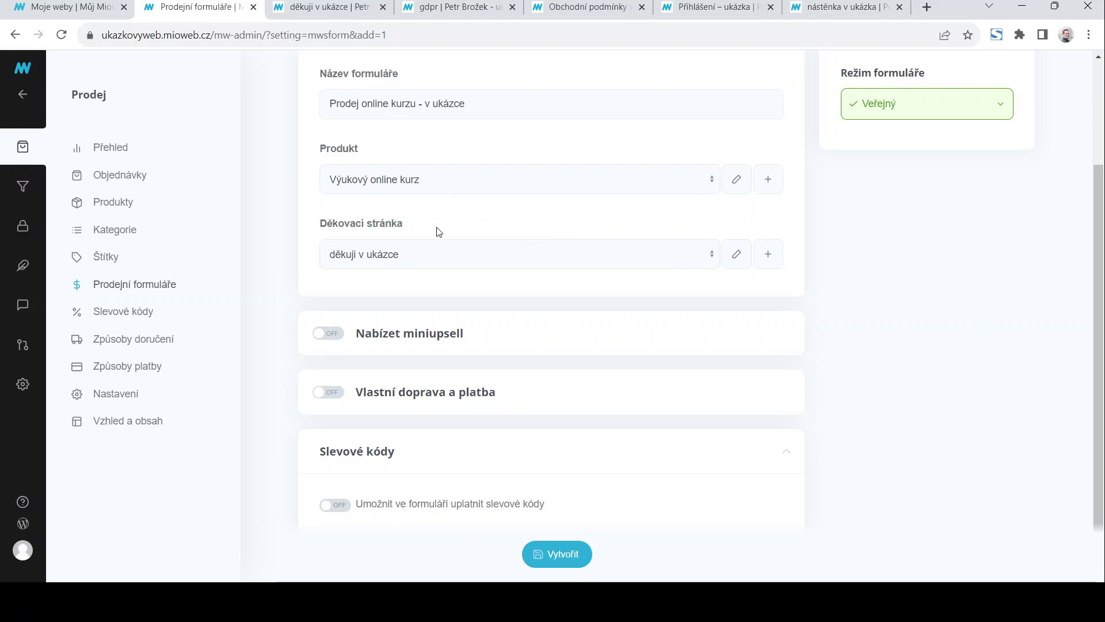
scroll(486, 252, up, 3)
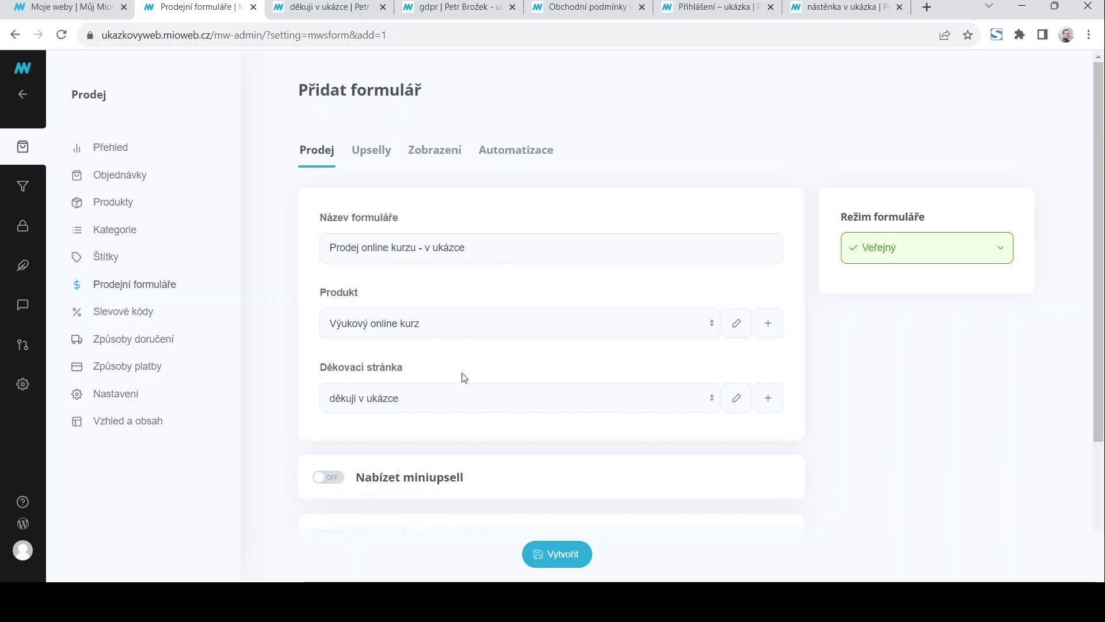
Enable Nabízet miniupsell on the sales form and choose Ebook - v ukázce as the offered product
scroll(575, 326, down, 3)
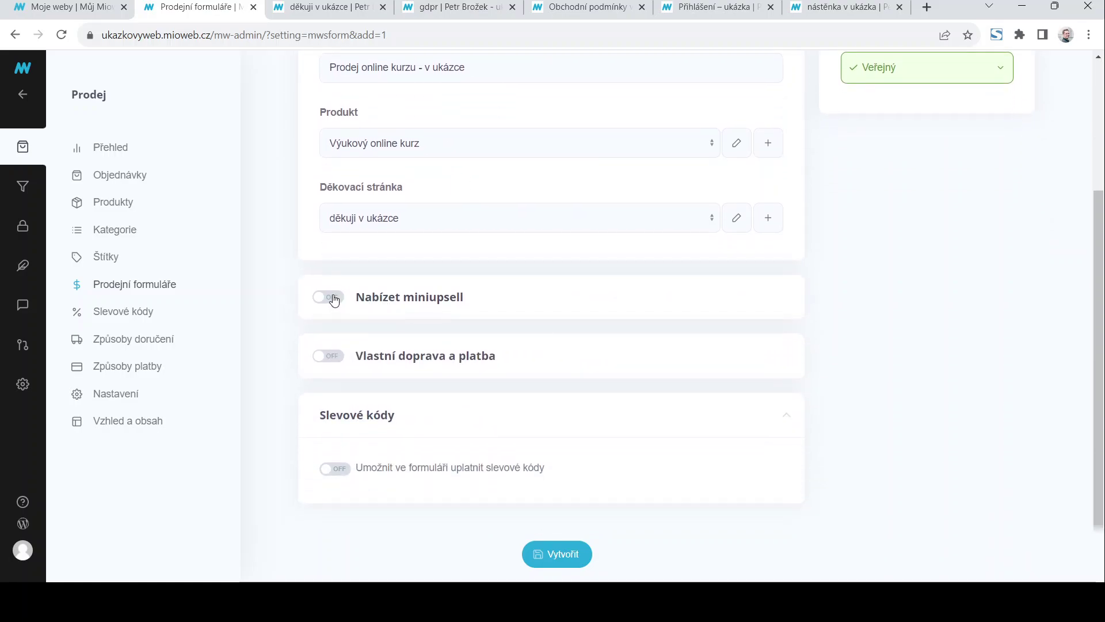
click(333, 298)
scroll(536, 326, down, 3)
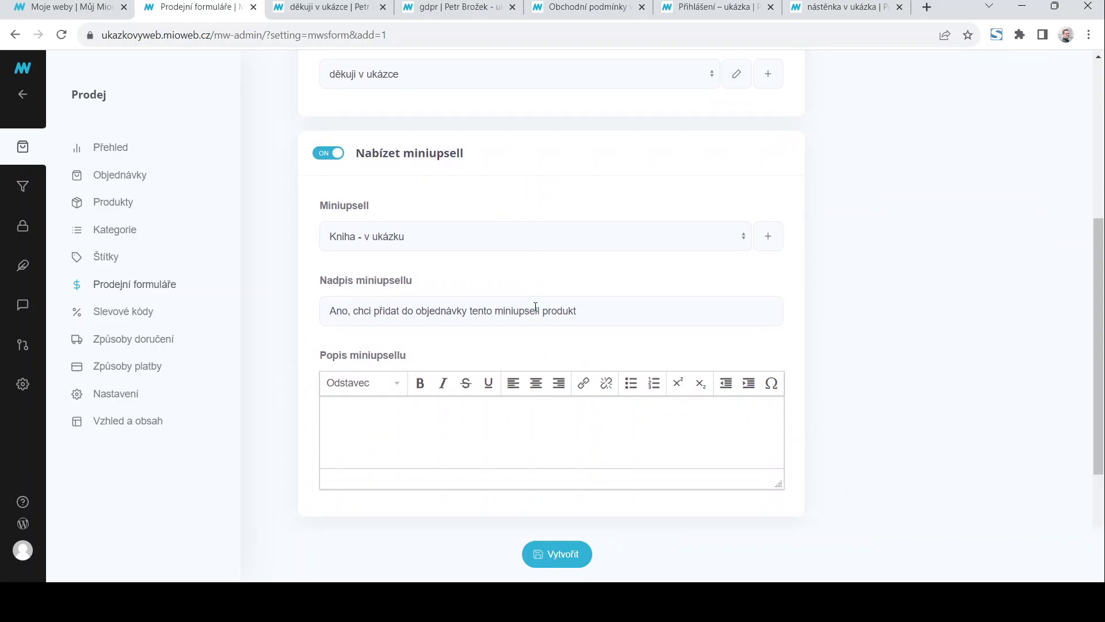
click(743, 238)
click(406, 304)
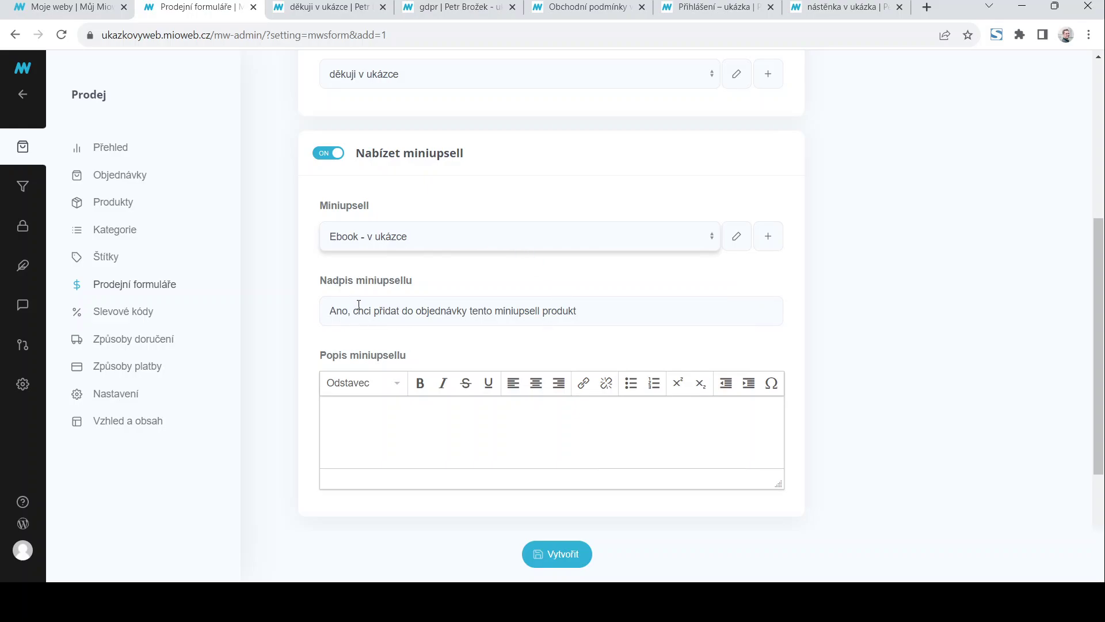
scroll(450, 363, down, 2)
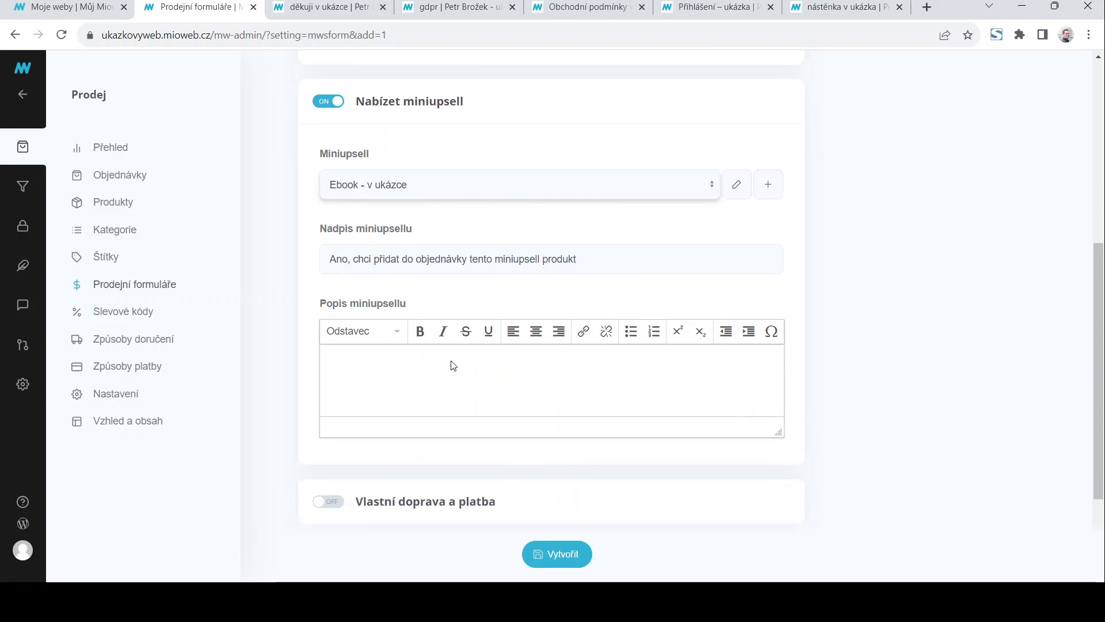
Write the miniupsell description "k čemu mu ebook bude a čeho dosáhne"
click(397, 280)
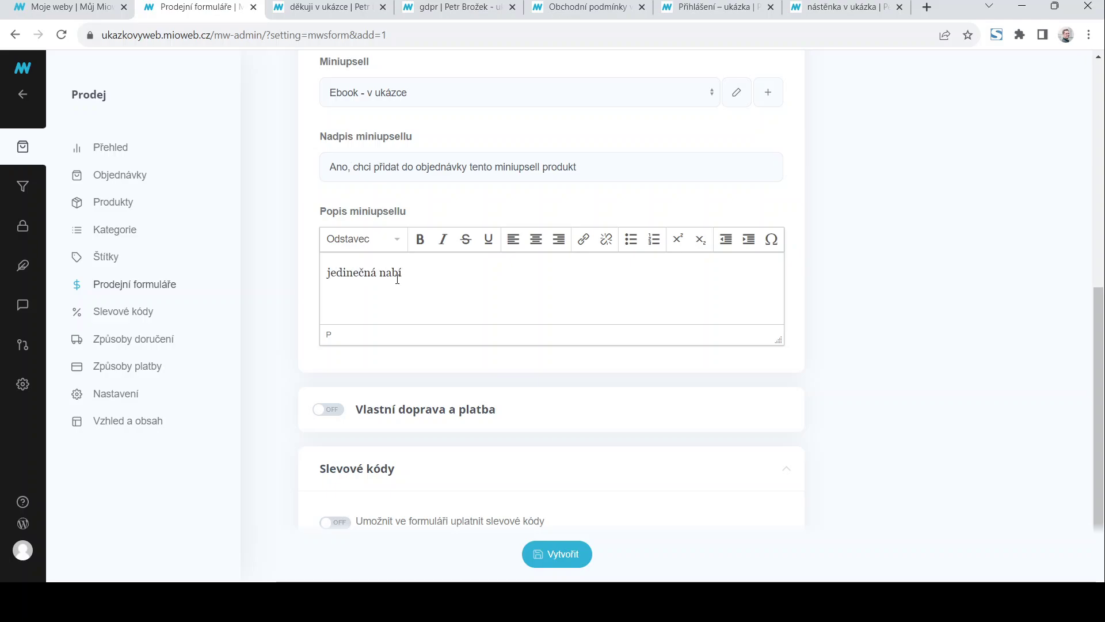
key(BackSpace)
key(BackSpace)
key(BackSpace)
key(BackSpace)
key(BackSpace)
key(BackSpace)
key(BackSpace)
key(BackSpace)
key(BackSpace)
key(BackSpace)
key(BackSpace)
key(BackSpace)
key(BackSpace)
key(BackSpace)
text(k čemu m)
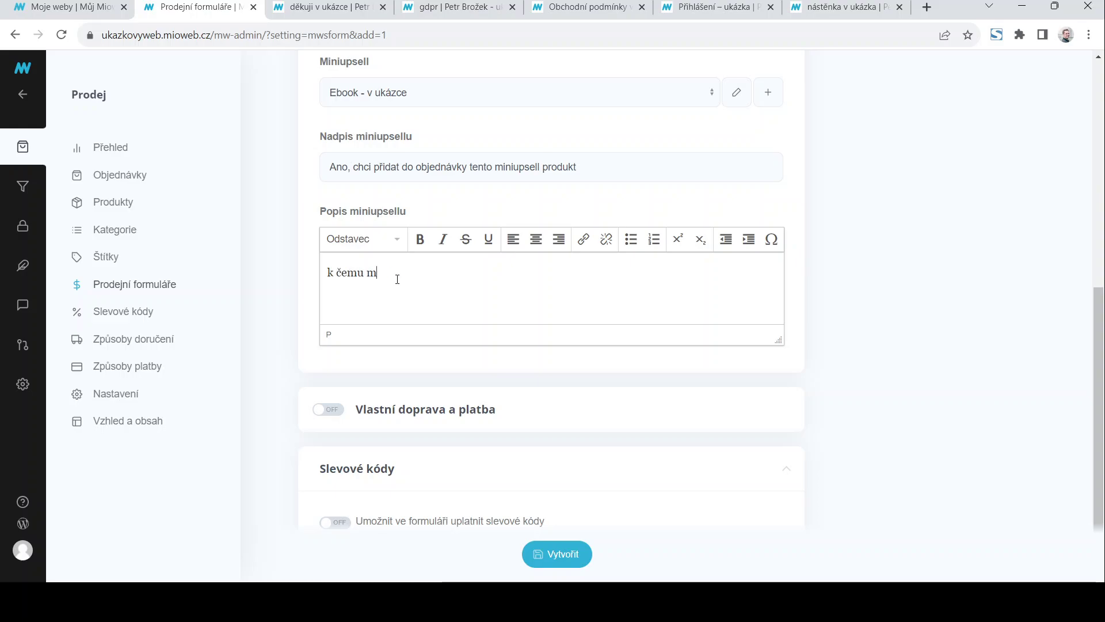
text(u ebooku bude)
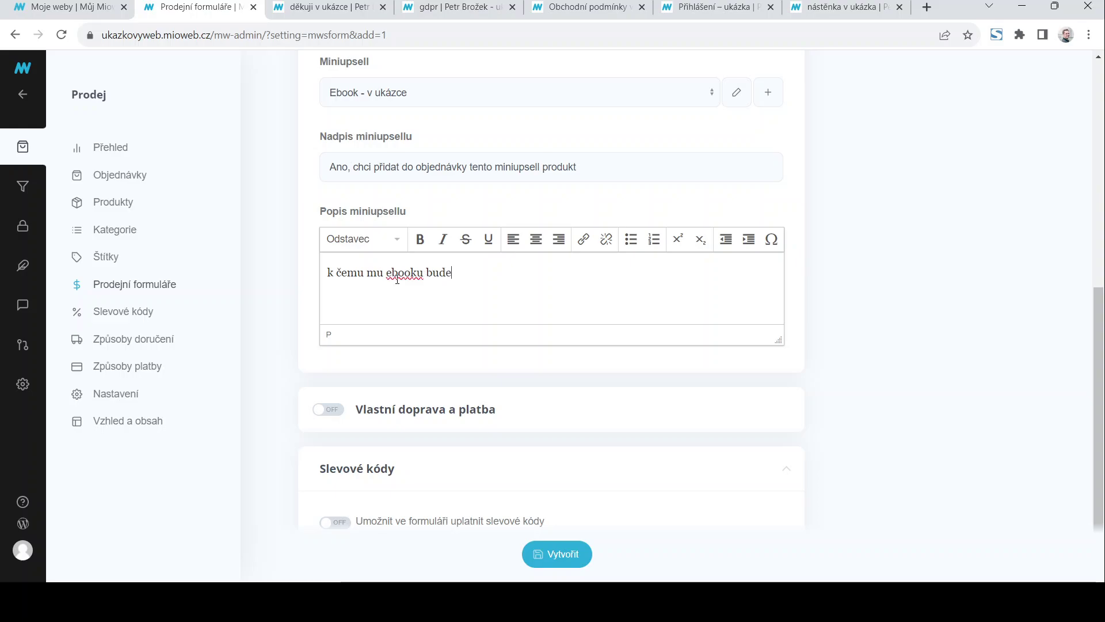
text( a čeho dosáhne)
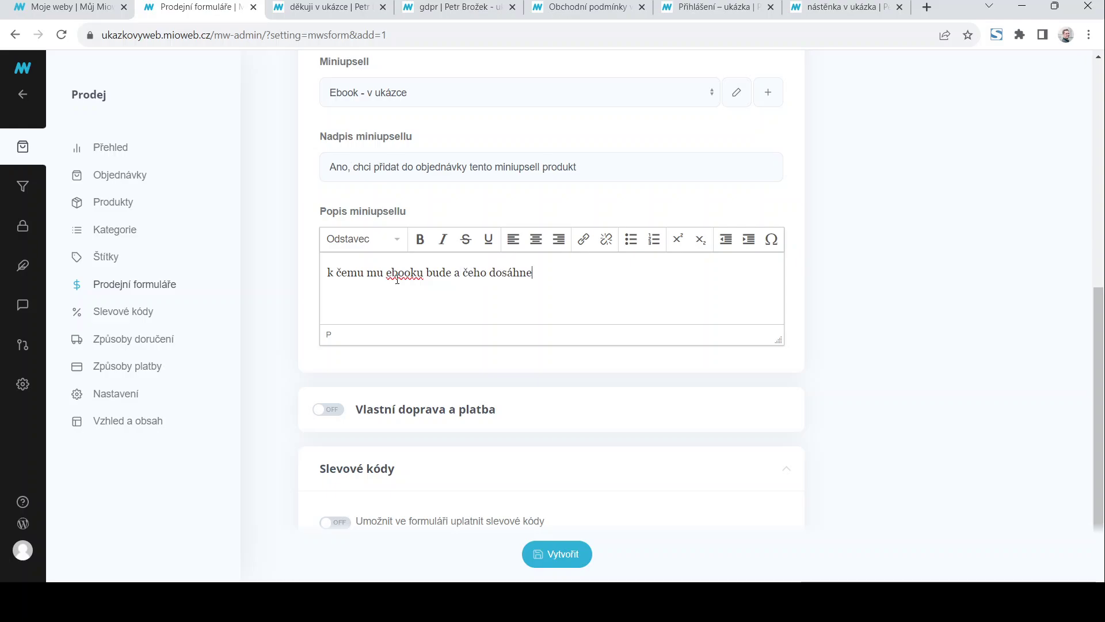
scroll(562, 311, down, 1)
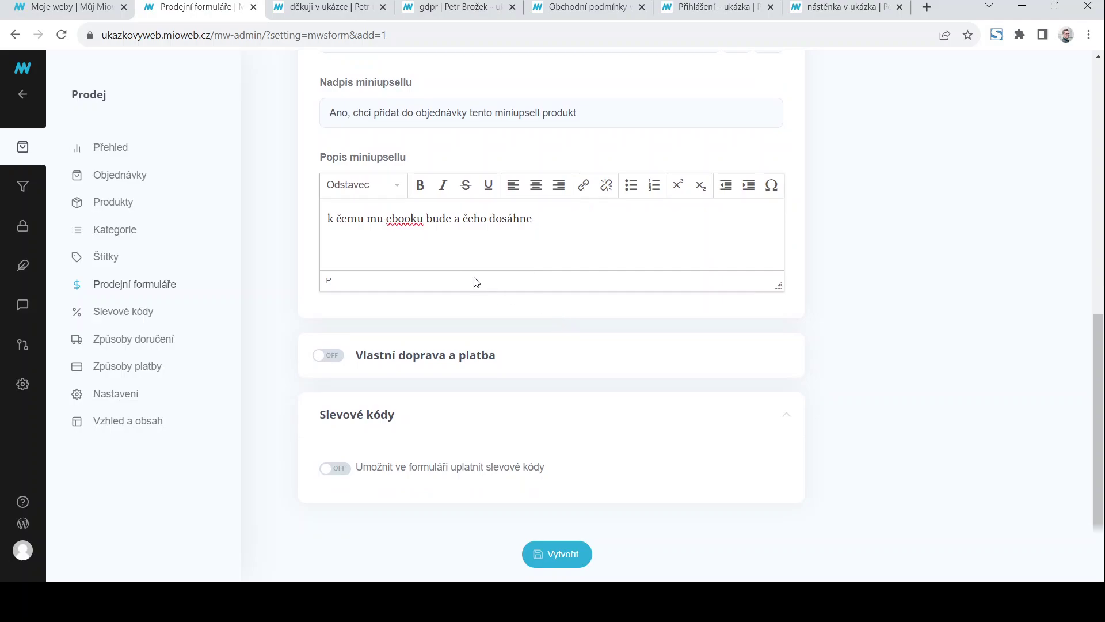
click(423, 219)
key(BackSpace)
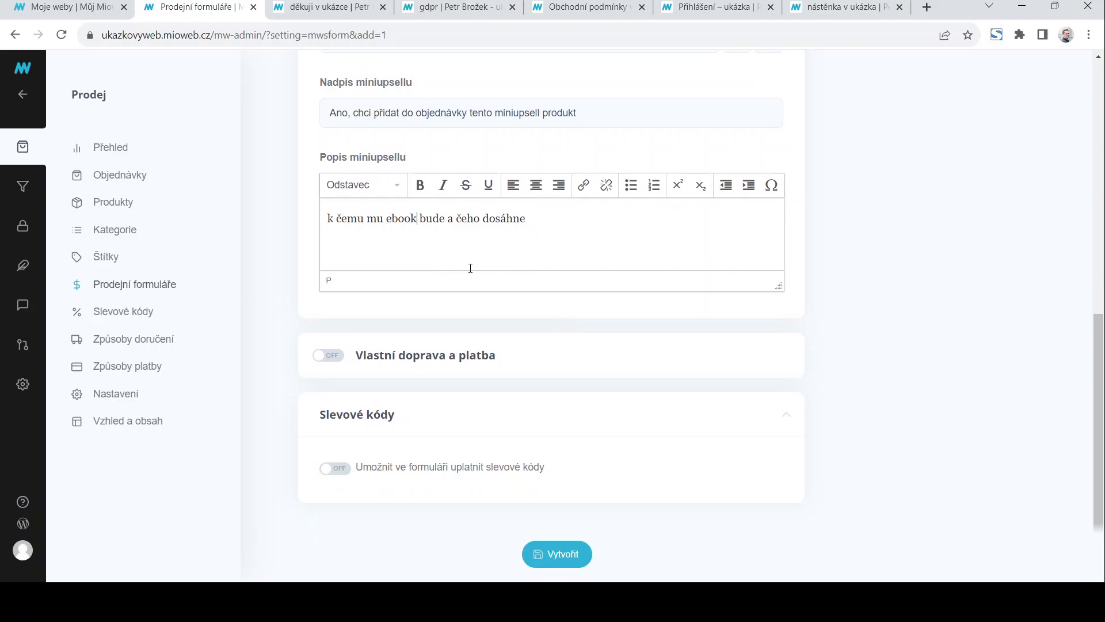
Create the sales form with its miniupsell and review its saved sales settings
scroll(472, 266, up, 3)
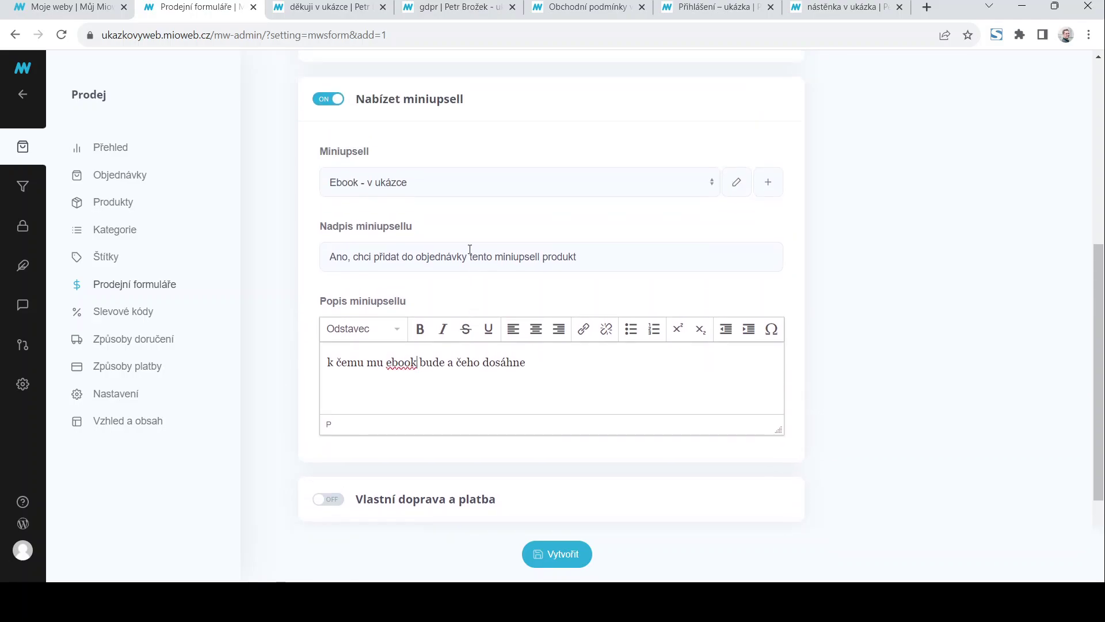
scroll(505, 245, down, 3)
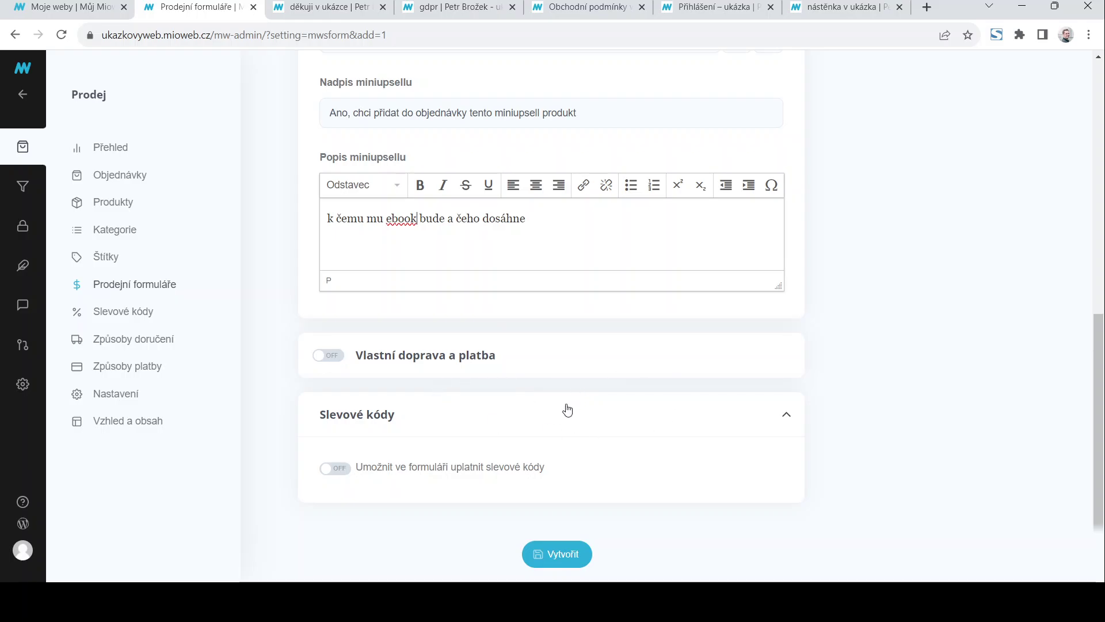
scroll(631, 459, up, 5)
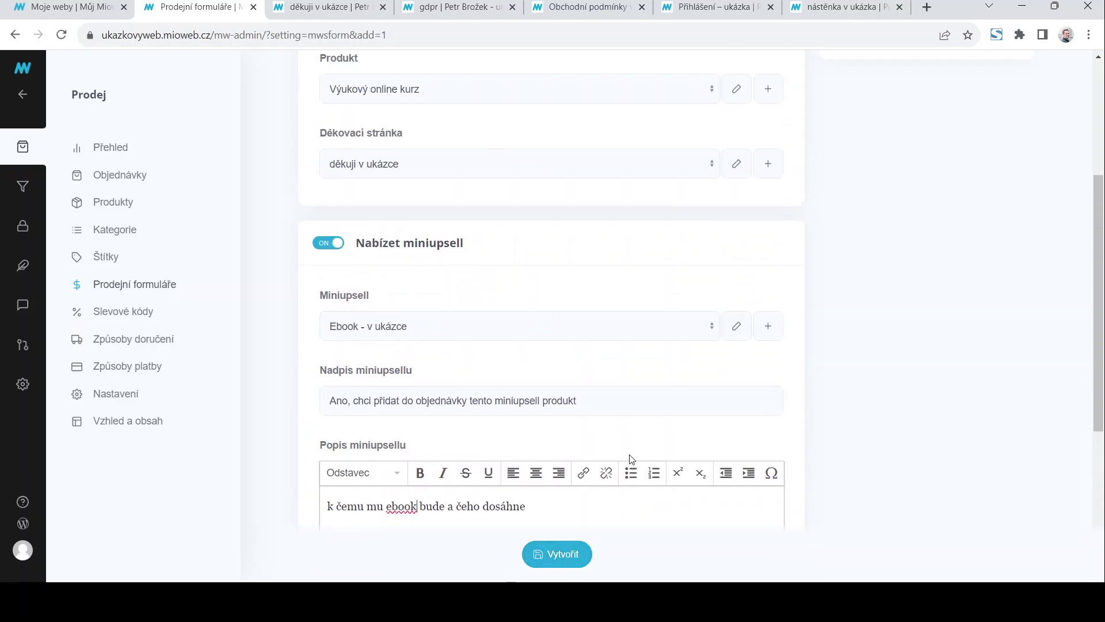
click(564, 555)
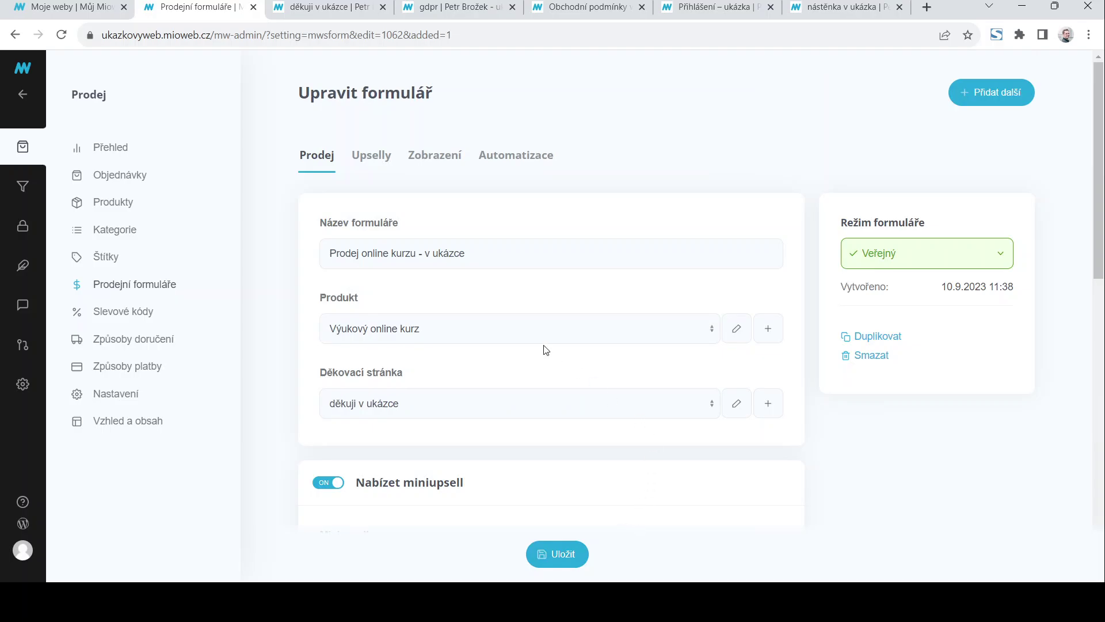
scroll(487, 348, down, 1)
scroll(487, 348, down, 3)
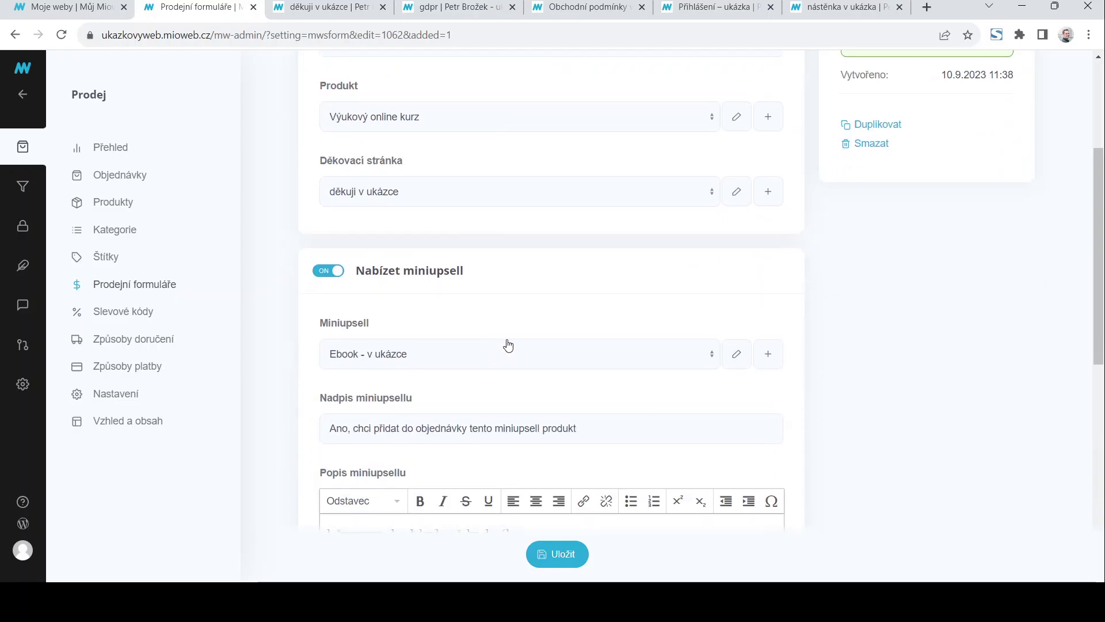
scroll(504, 343, up, 4)
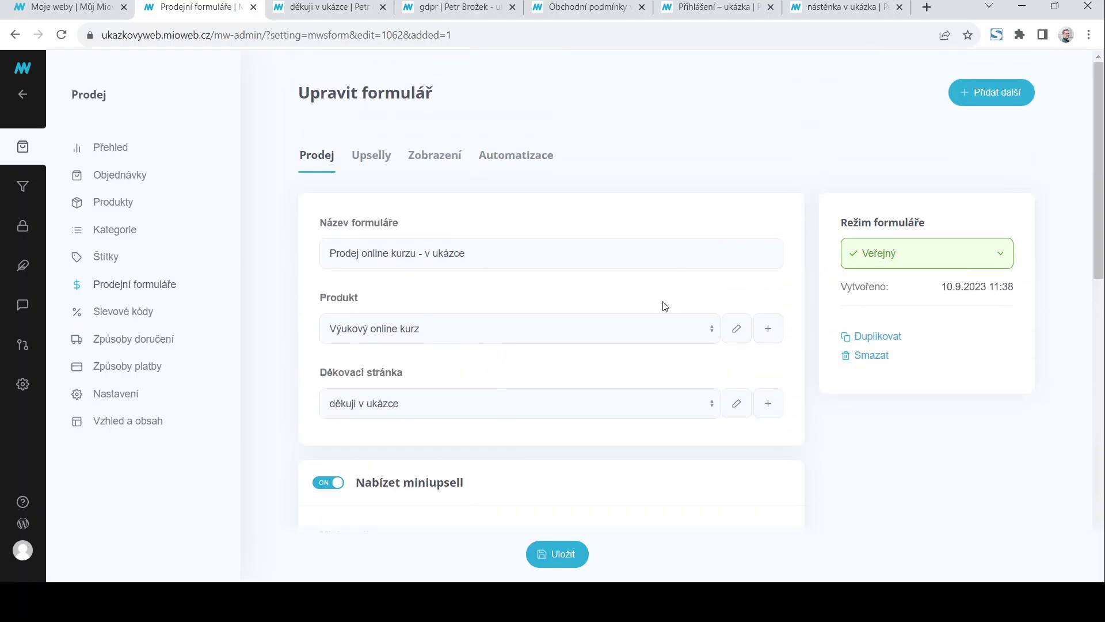
scroll(661, 306, down, 5)
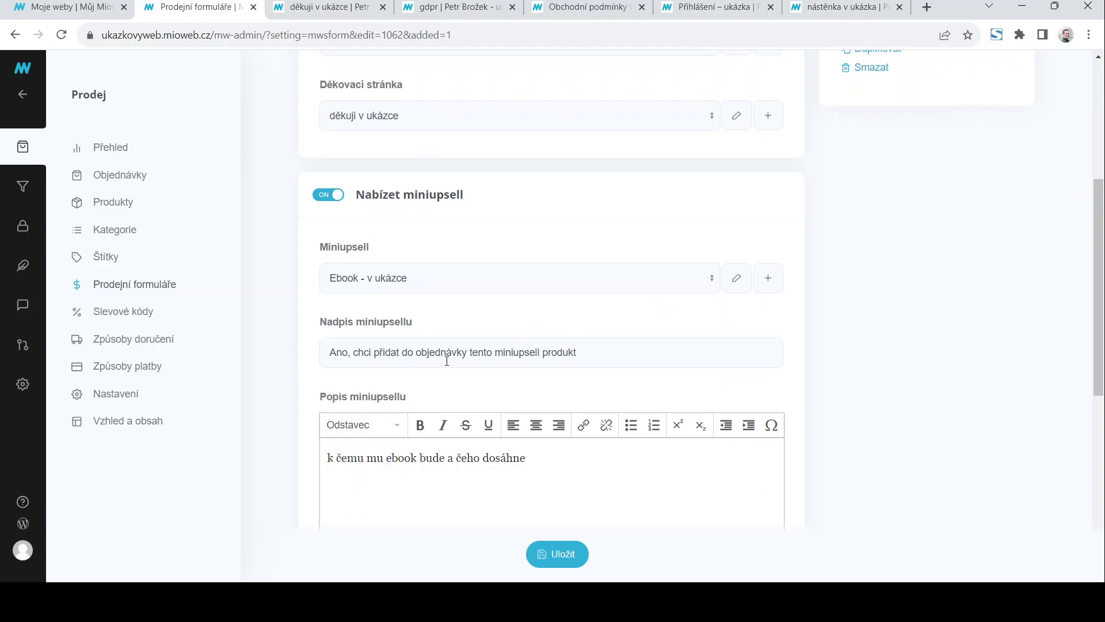
scroll(452, 368, up, 5)
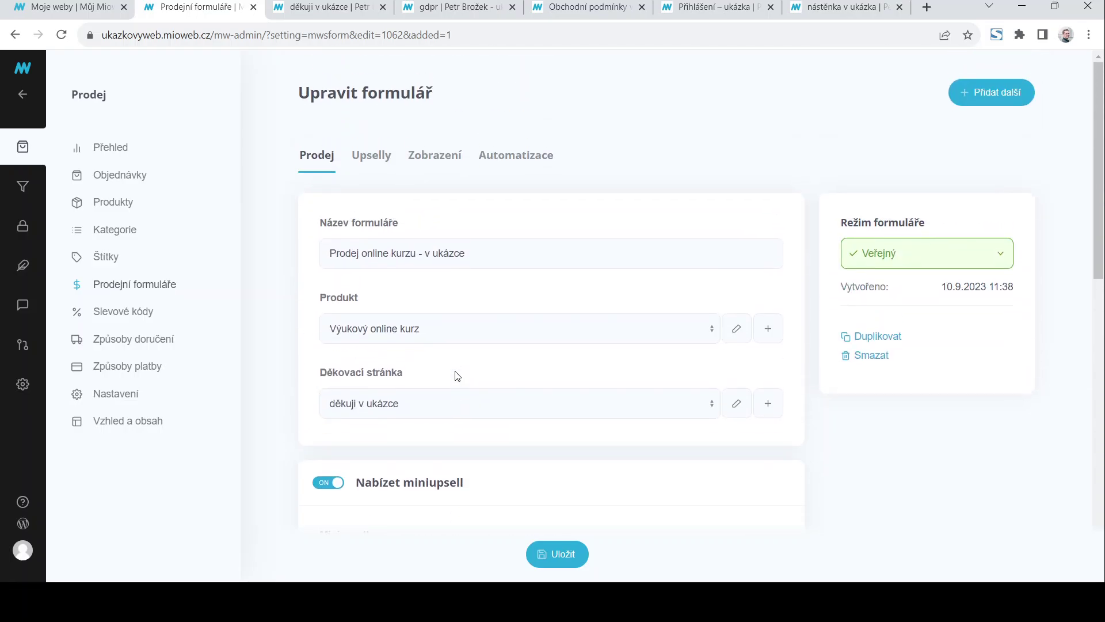
Add Kniha - v ukázku as an upsell to the sales form, using the book upsell page template
click(369, 160)
click(317, 208)
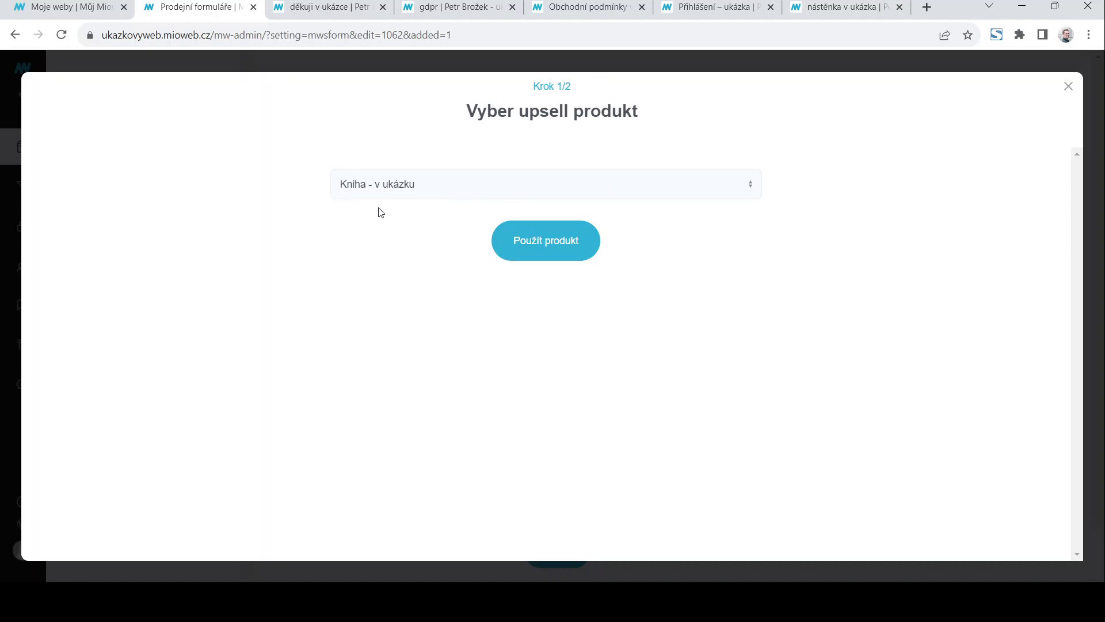
click(533, 252)
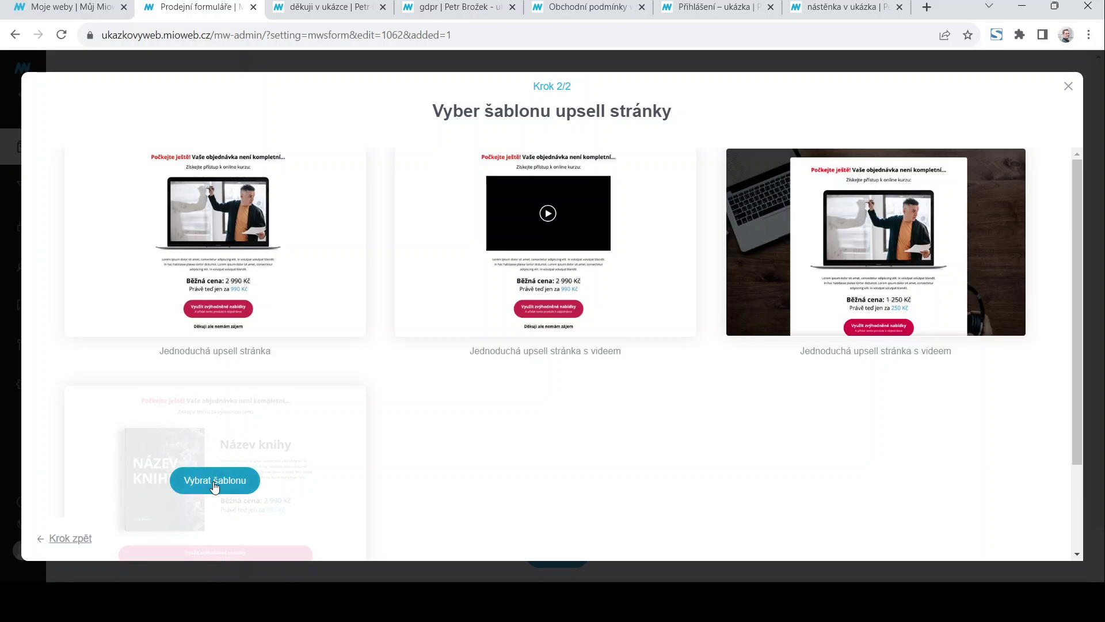
click(224, 482)
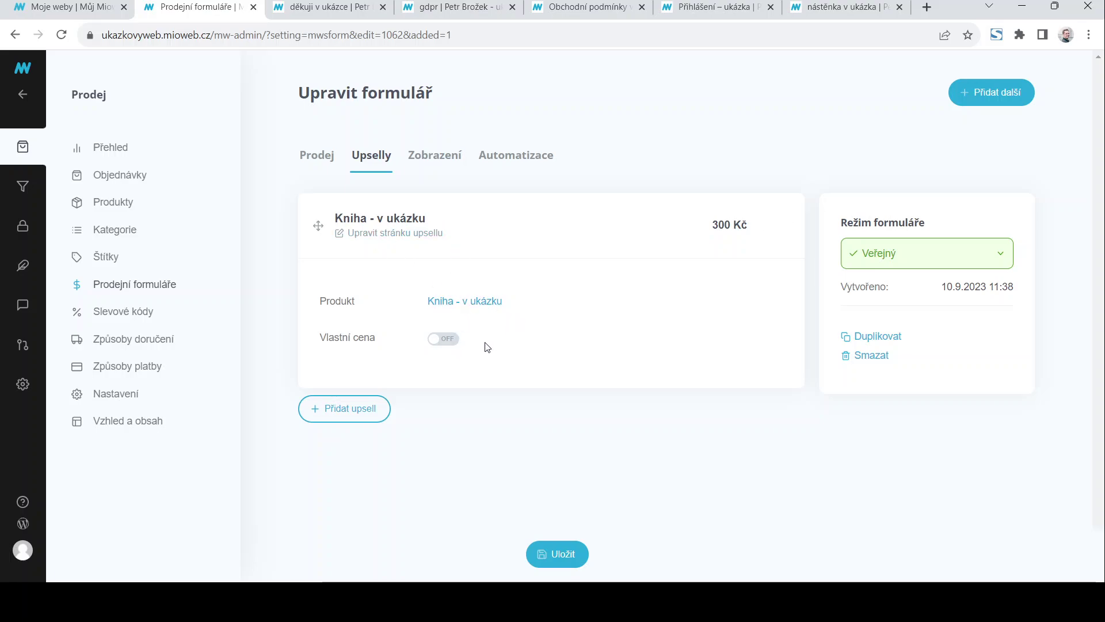
Enable a custom price for the Kniha - v ukázku upsell, with Cena 300 Kč and Cena po slevě 100 Kč
click(445, 340)
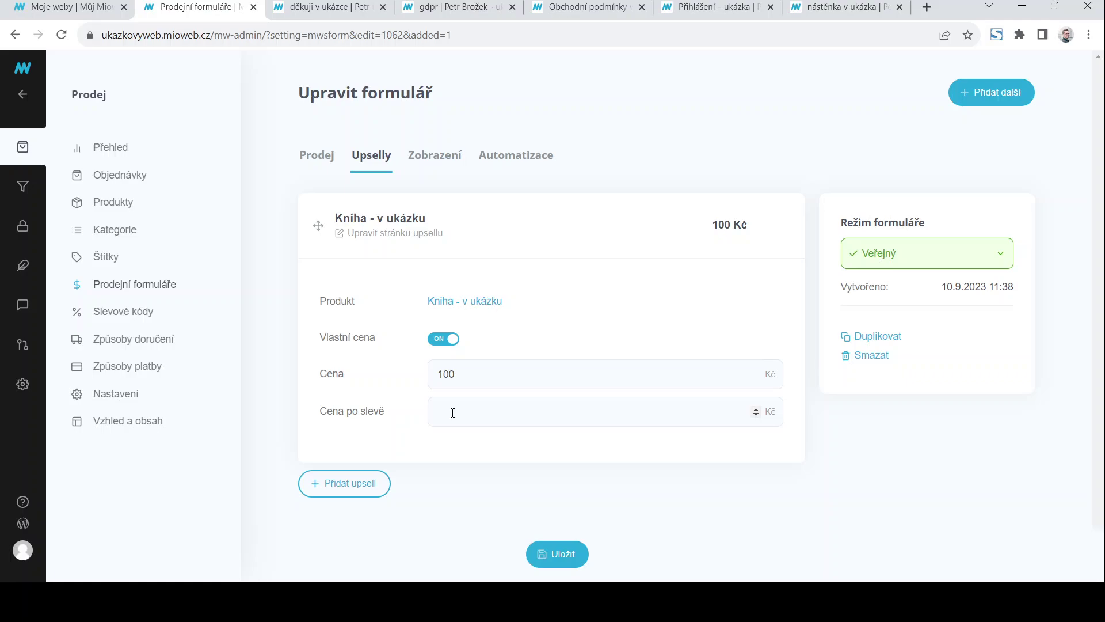
drag(443, 374, 435, 373)
text(3)
mouse_move(768, 233)
Open the book's upsell page in the page editor and examine its heading, description, price and order buttons
click(380, 238)
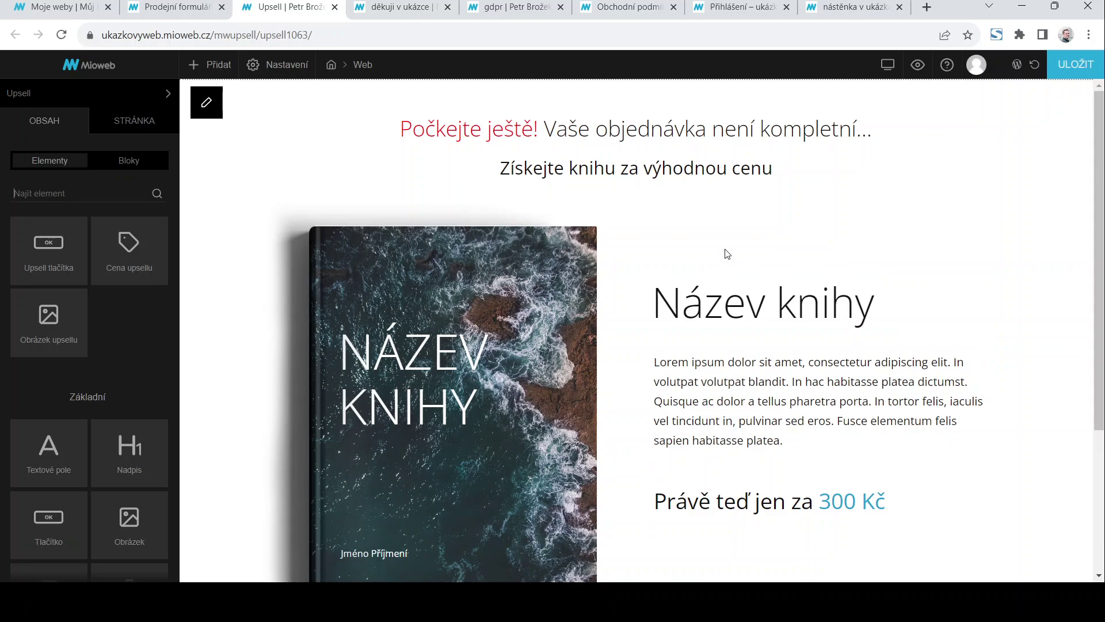
scroll(734, 268, down, 3)
scroll(728, 259, up, 3)
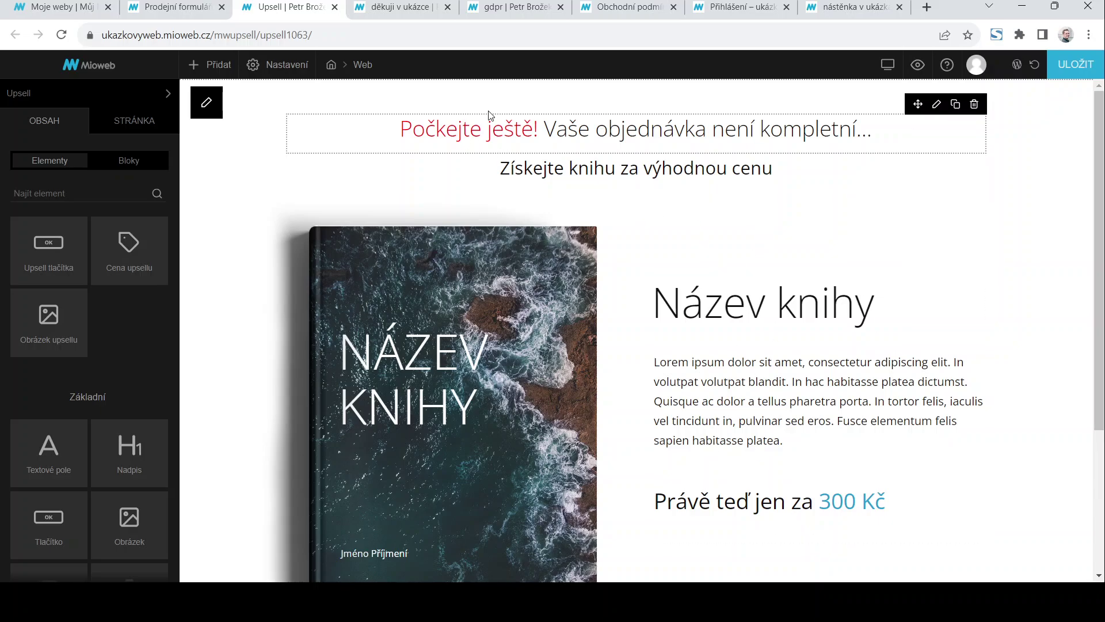
click(633, 156)
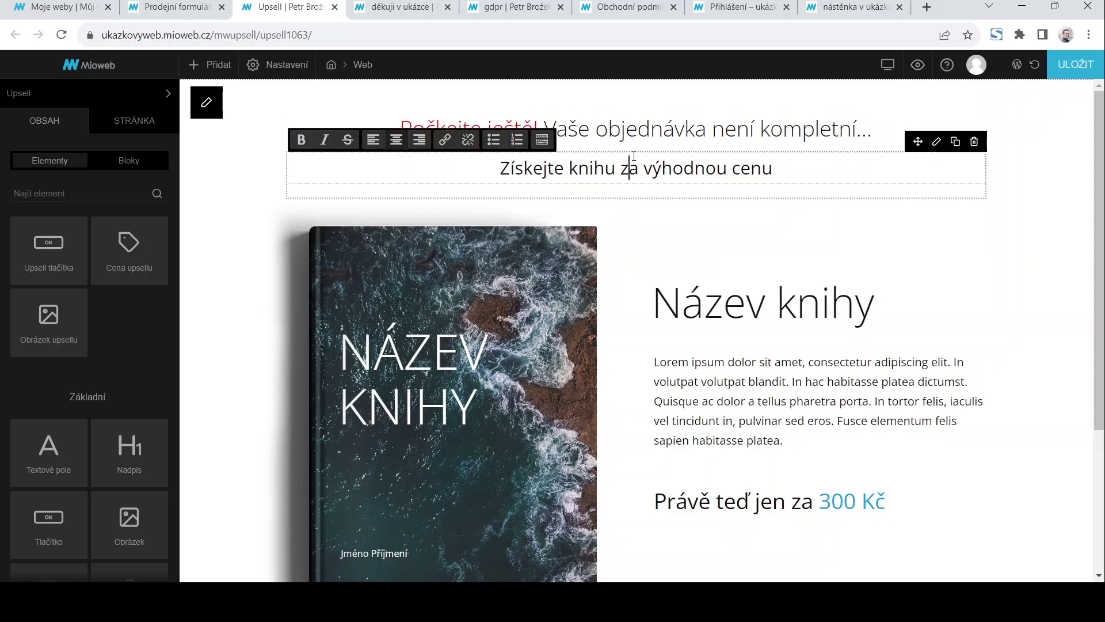
scroll(724, 152, down, 2)
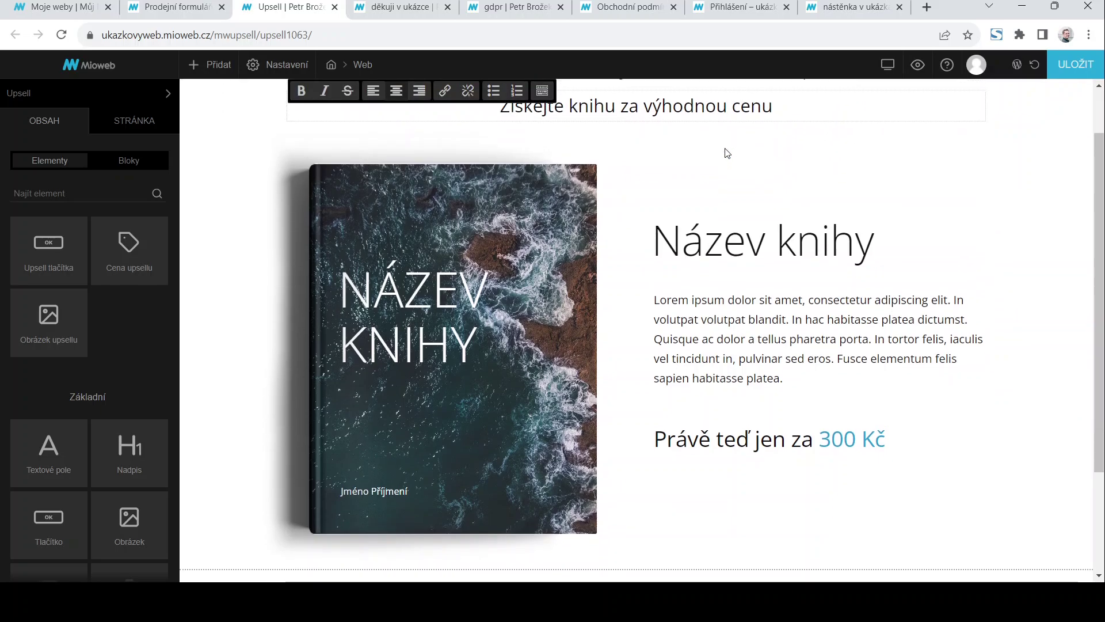
scroll(725, 153, up, 2)
scroll(631, 254, down, 2)
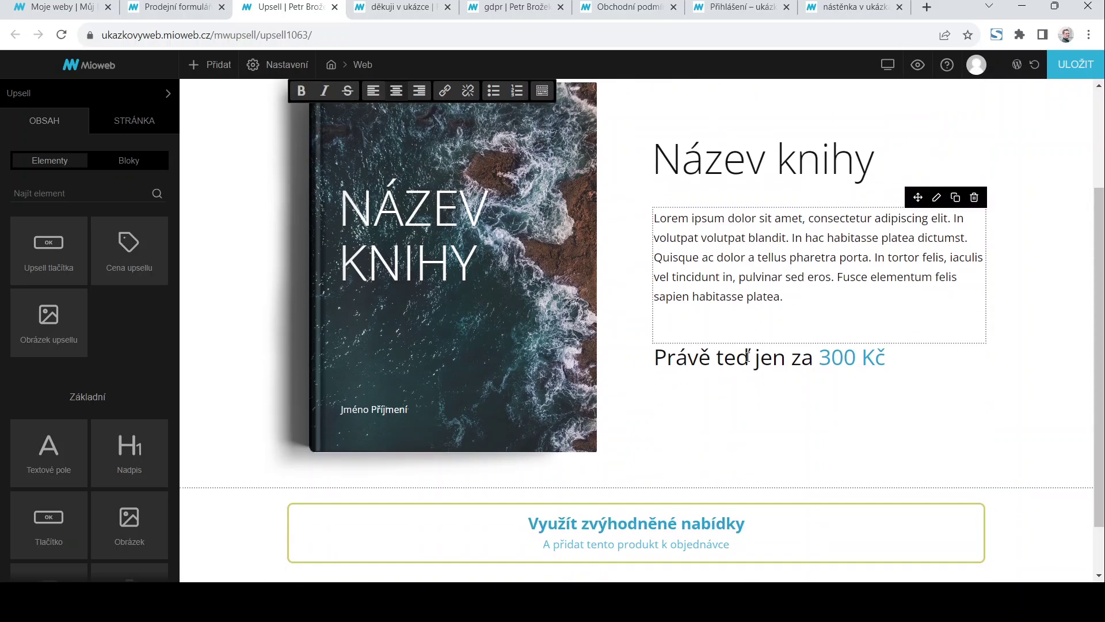
scroll(708, 313, down, 1)
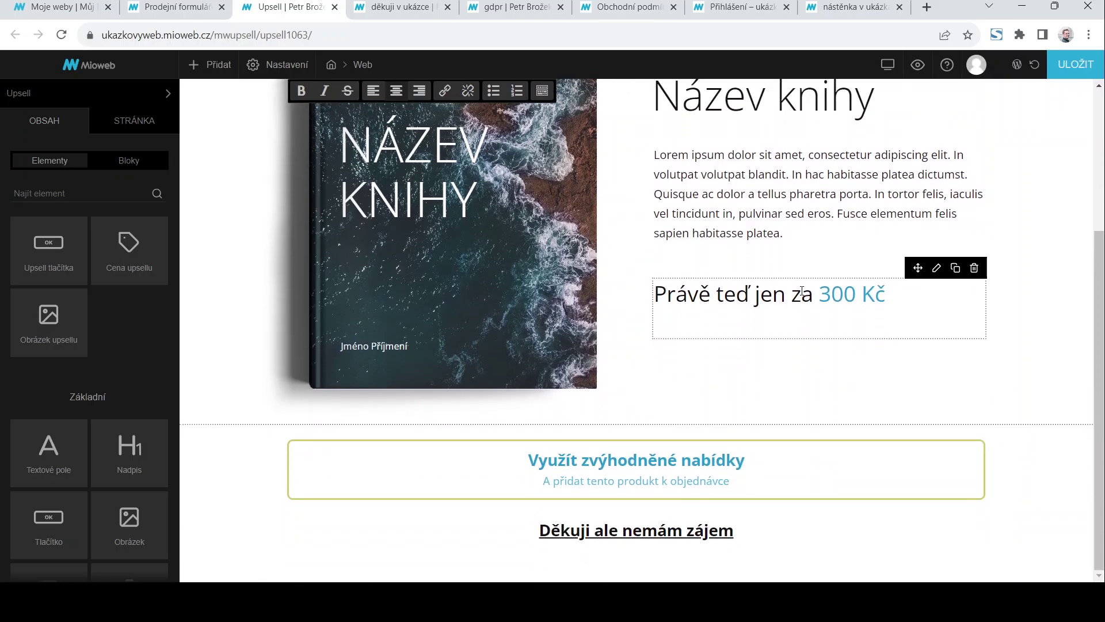
Inspect the upsell price element's settings, leave them as they are, and return to the sales form's upsell settings
click(937, 268)
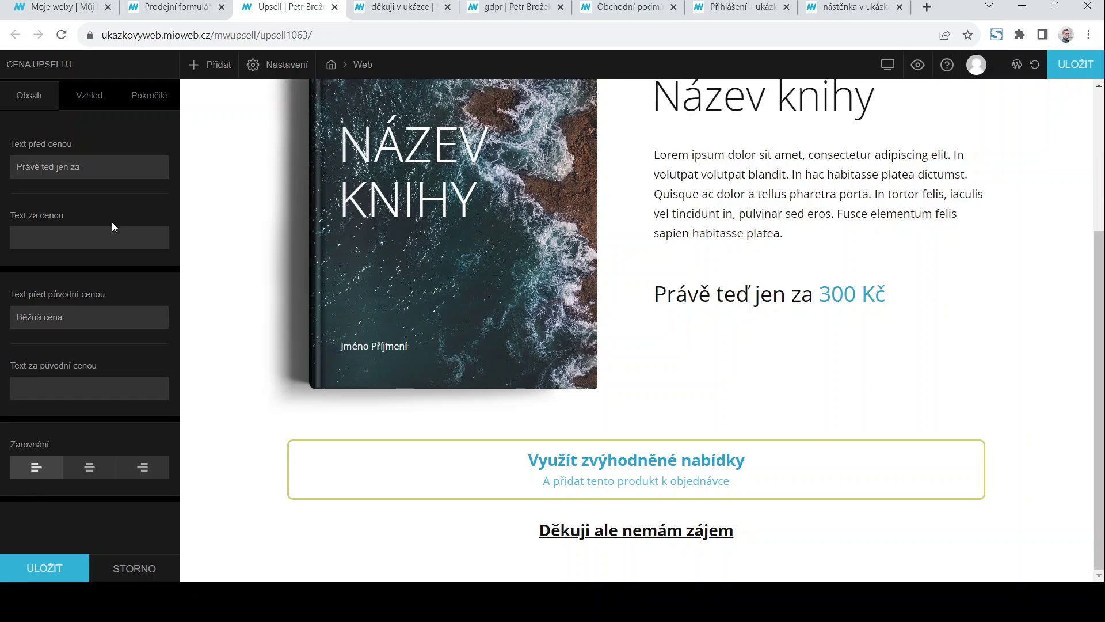
click(1032, 315)
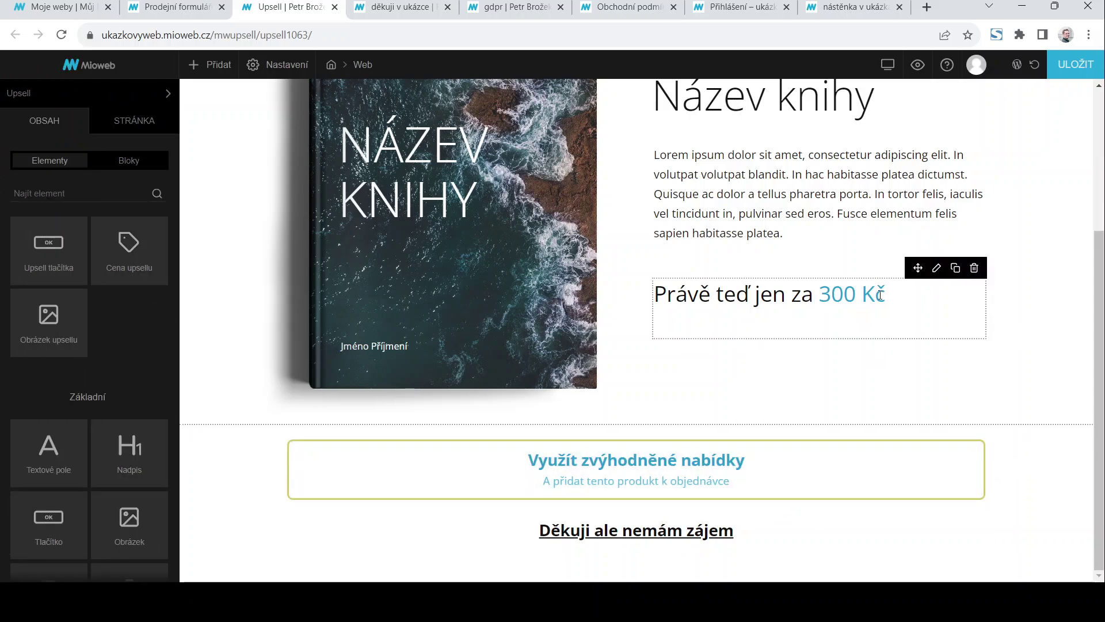
click(173, 7)
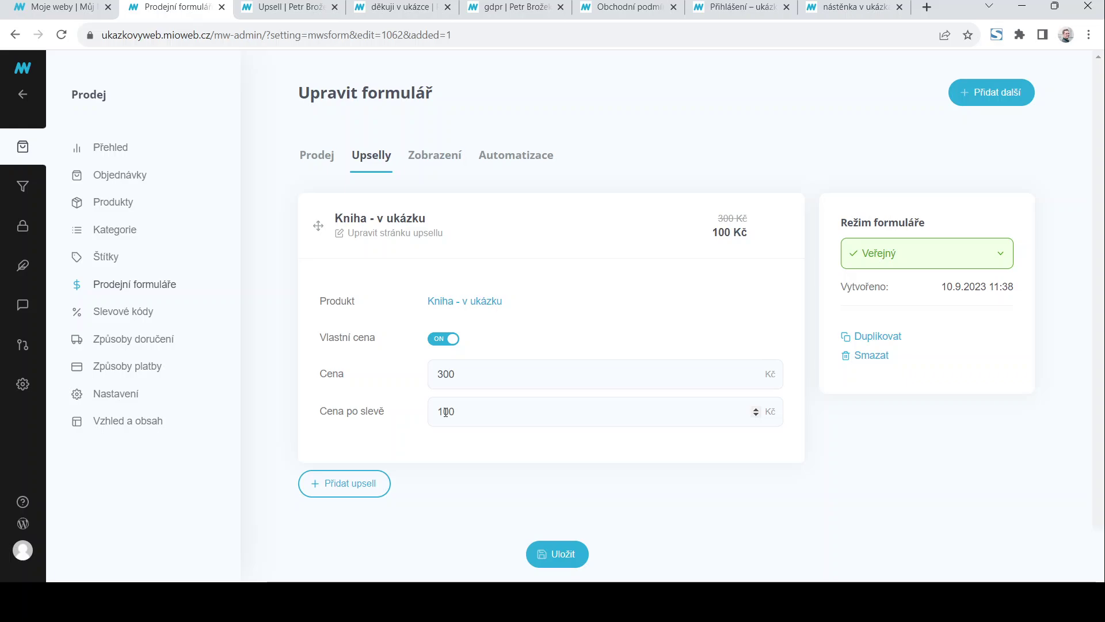
Turn off the custom price for the Kniha - v ukázku upsell, saving both its upsell page and the sales form
click(442, 340)
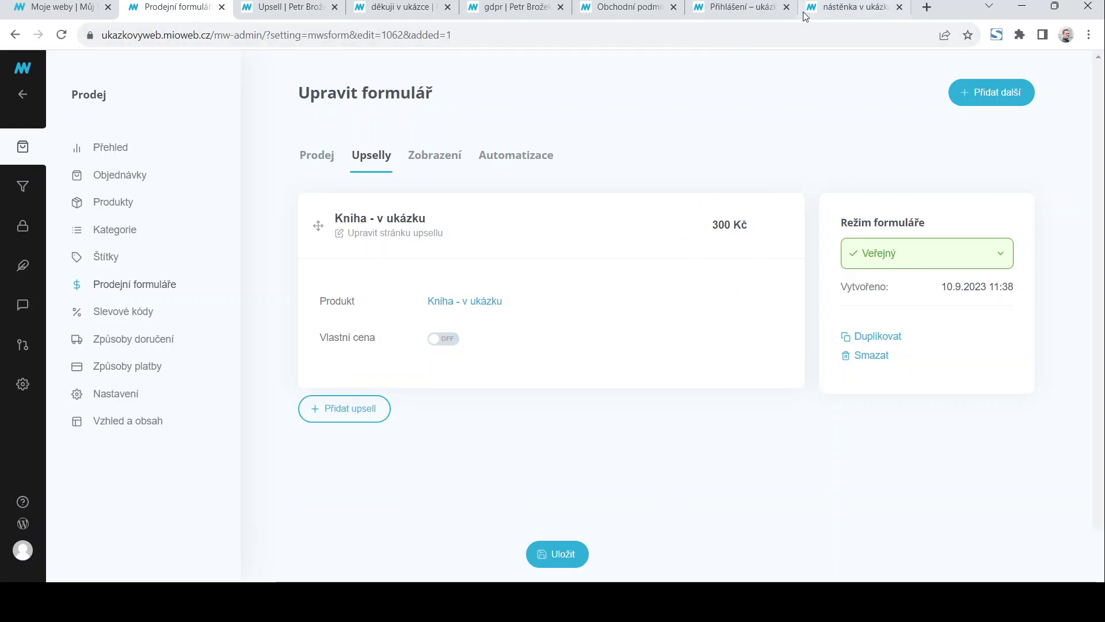
click(291, 7)
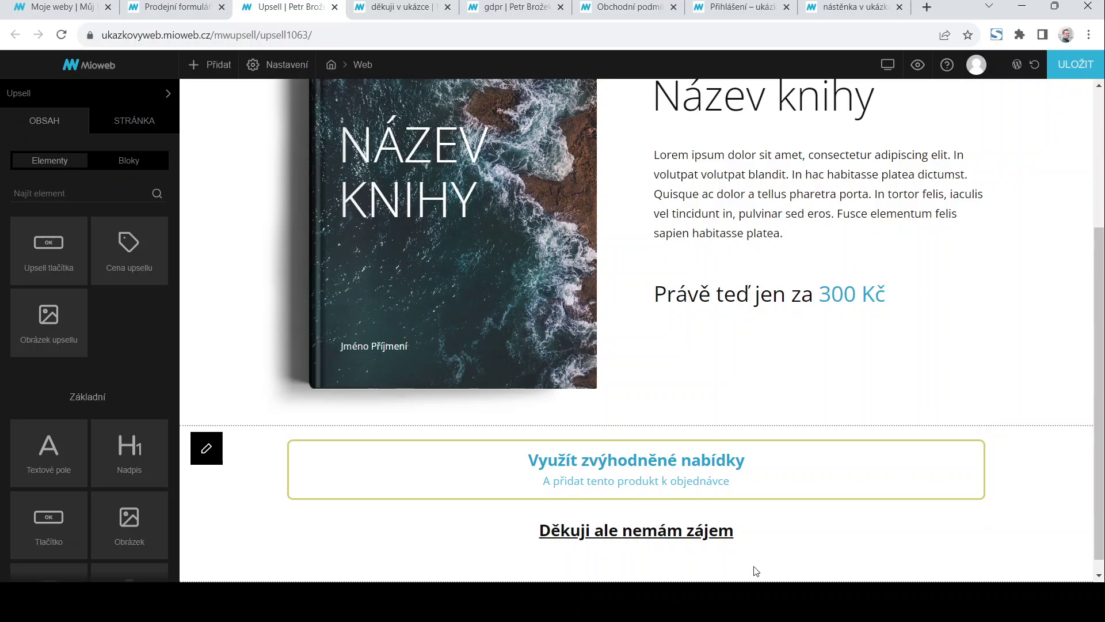
click(1075, 64)
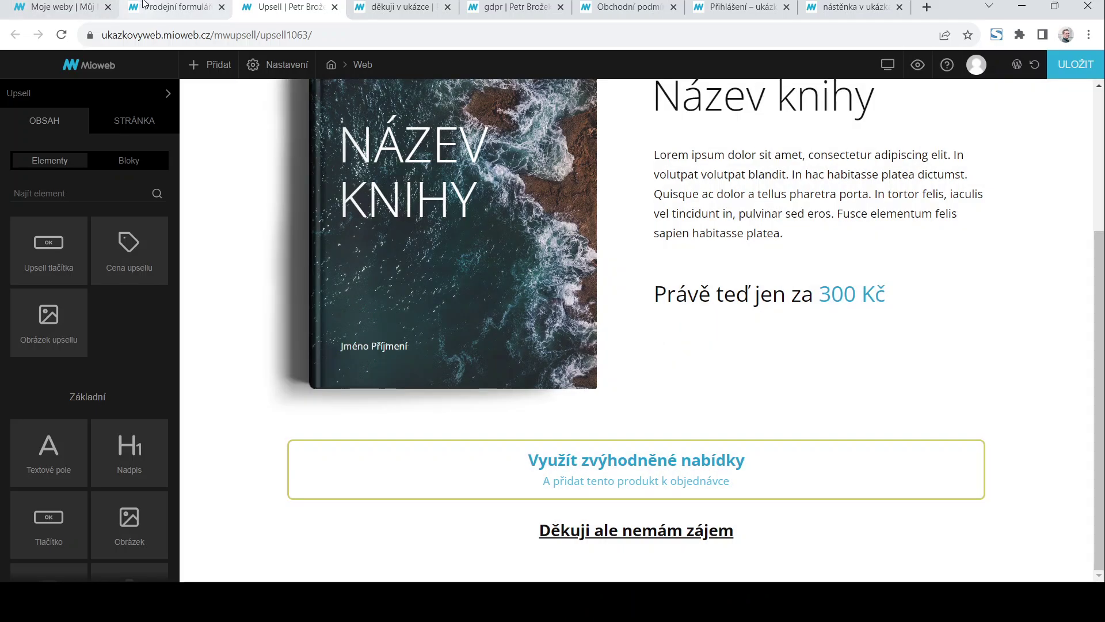
click(145, 6)
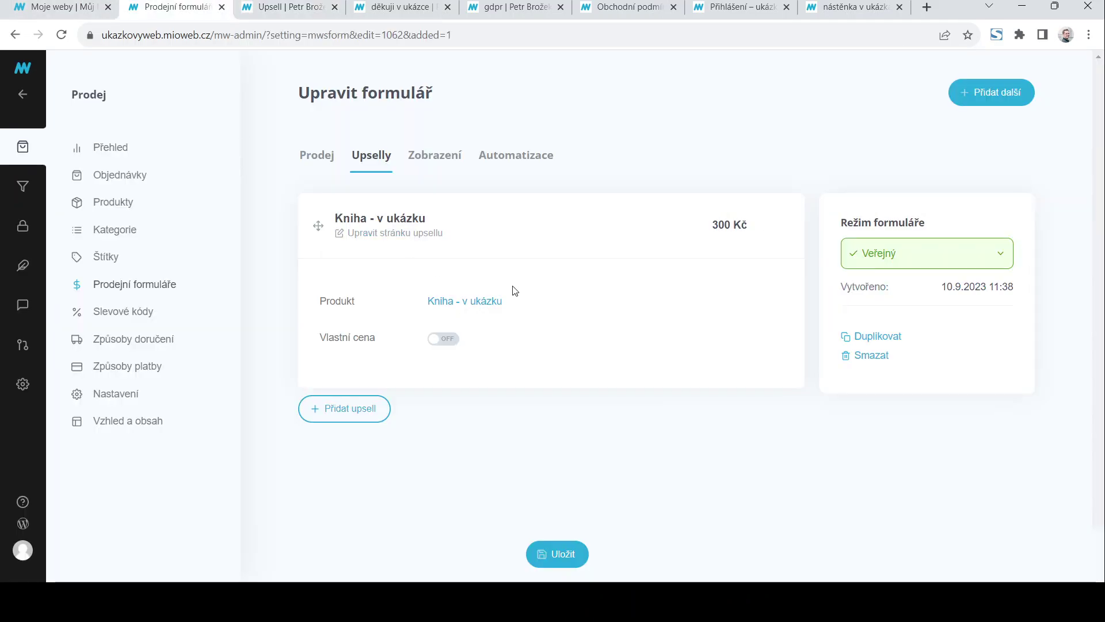
click(571, 556)
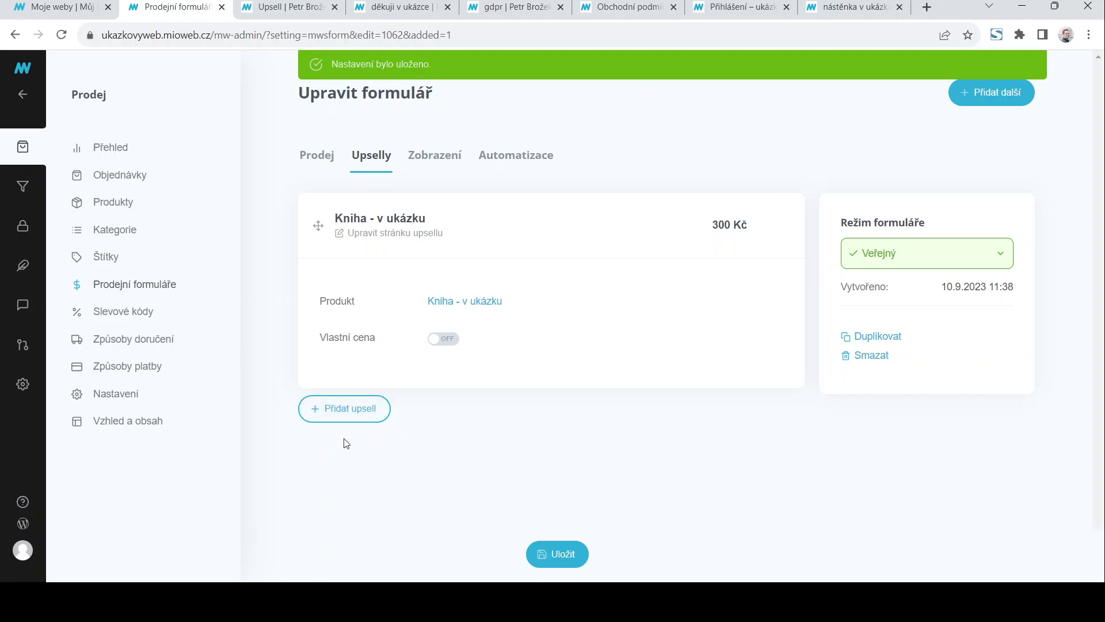
Place a Prodejní formulář element above the homepage's main heading and assign the Mioweb form Prodej online kurzu to it
click(25, 97)
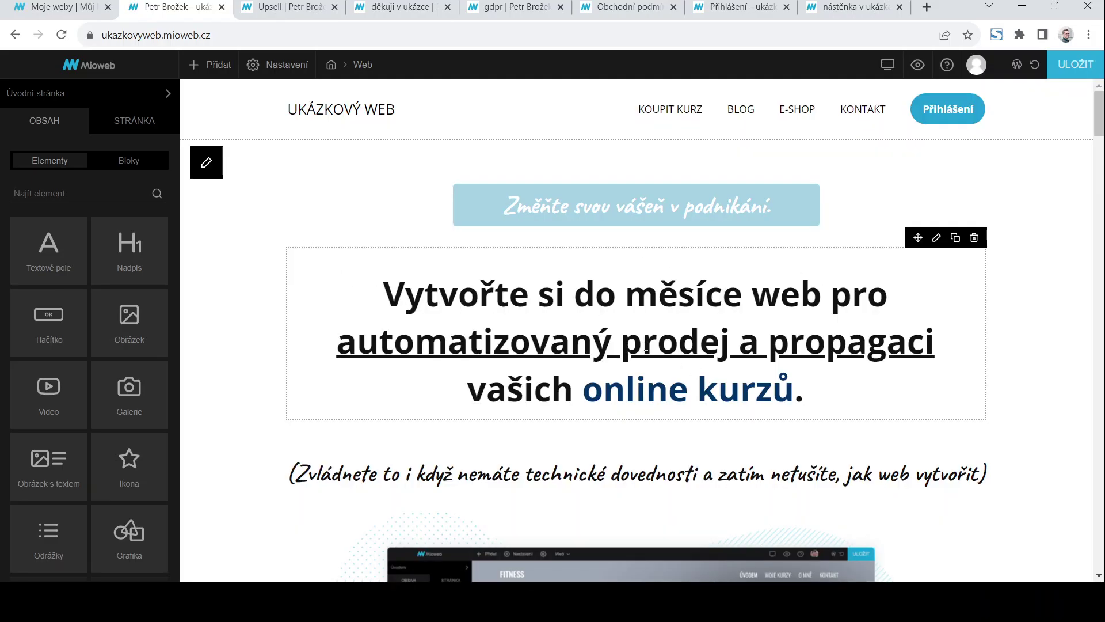
scroll(82, 390, down, 5)
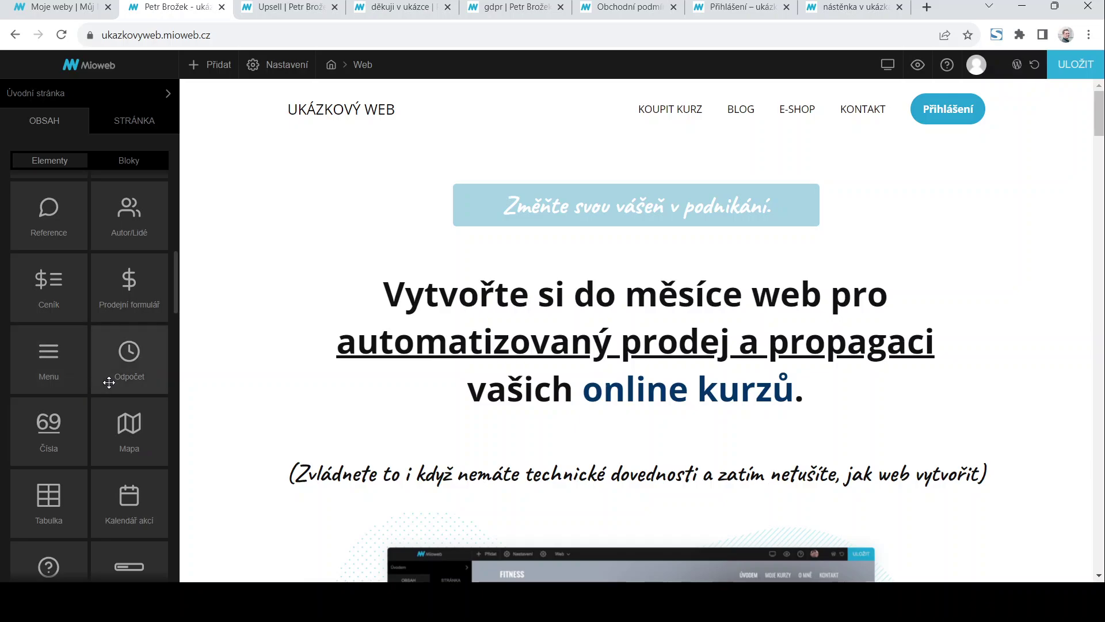
drag(129, 288, 657, 258)
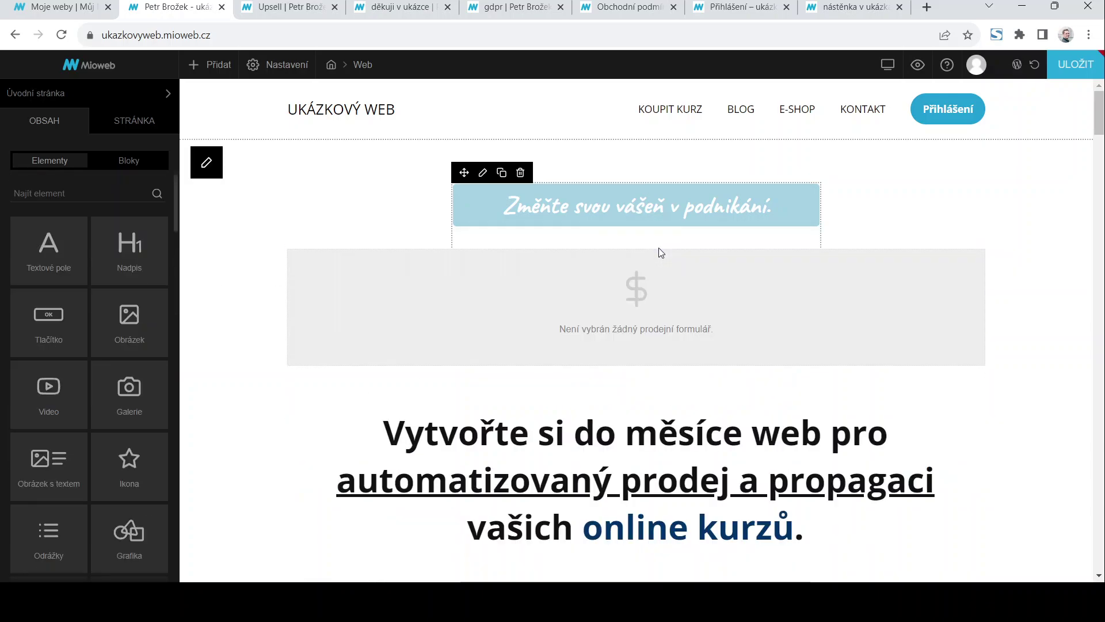
click(935, 237)
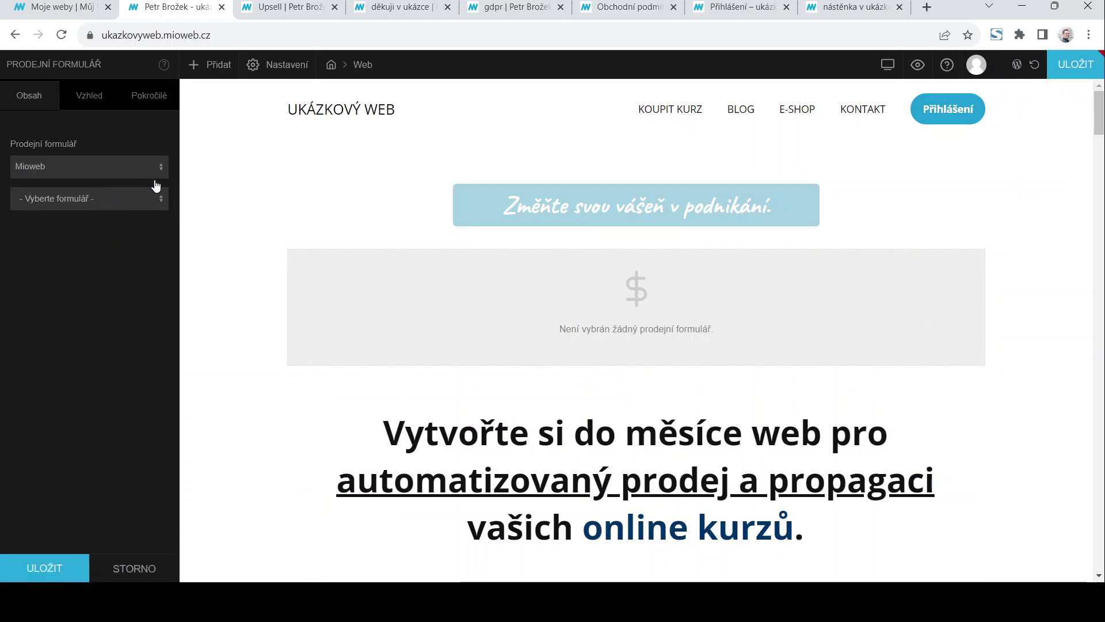
click(163, 199)
click(90, 297)
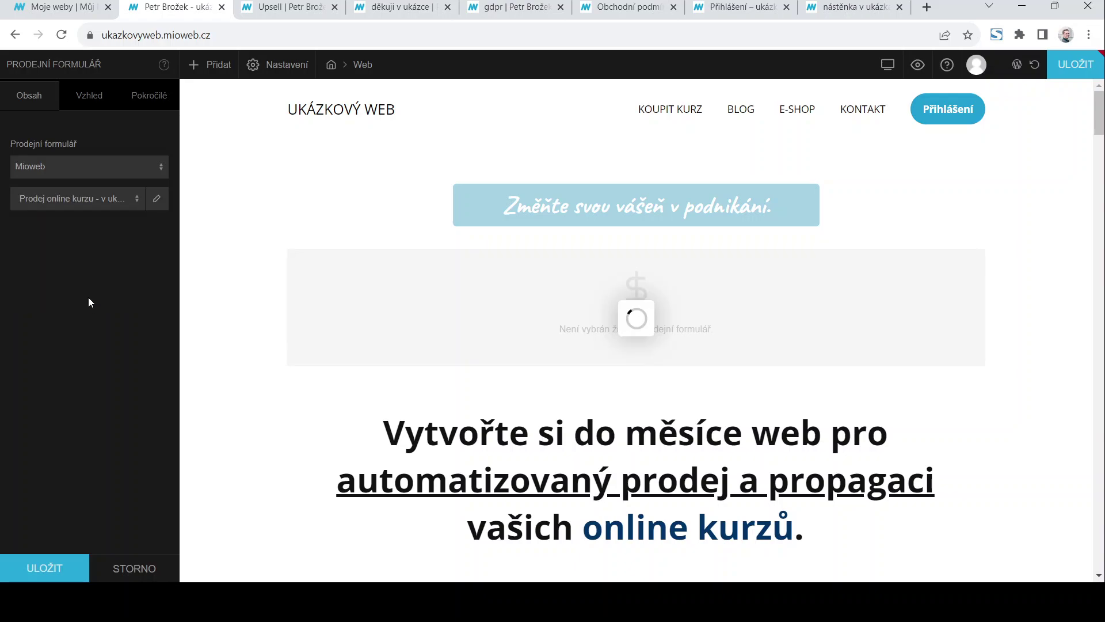
Set the sales form element's active colour to #eb1e47
click(96, 99)
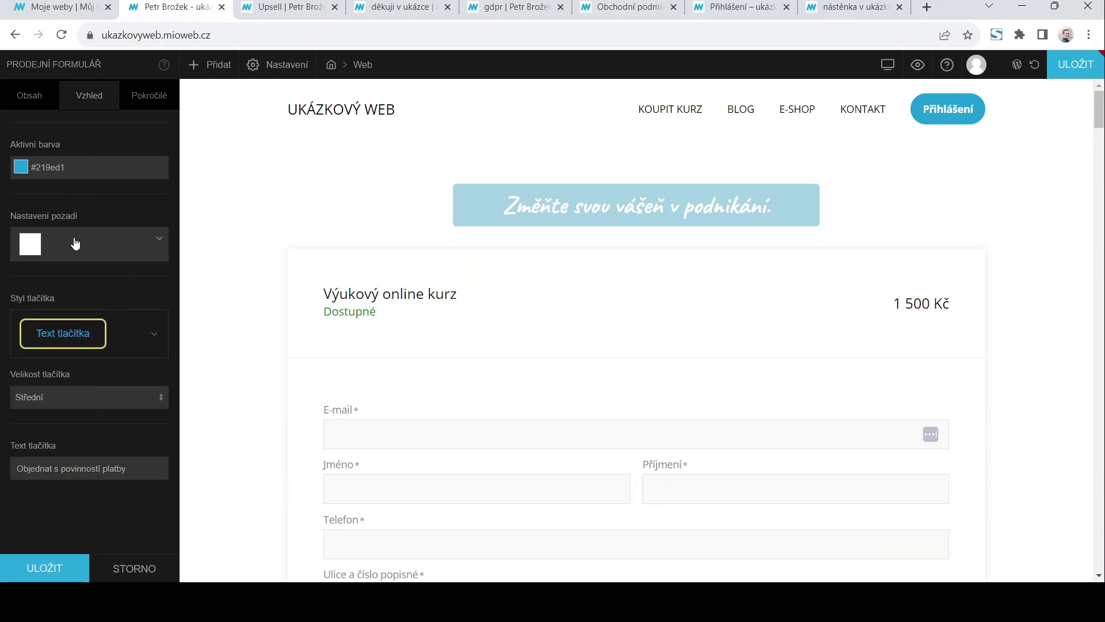
click(21, 165)
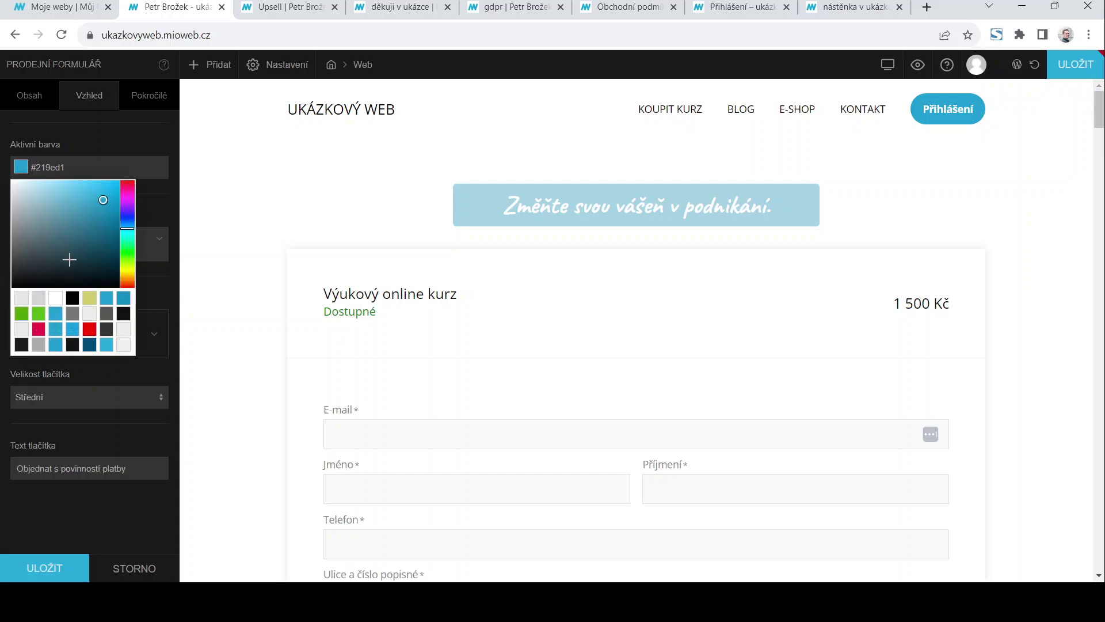
click(39, 329)
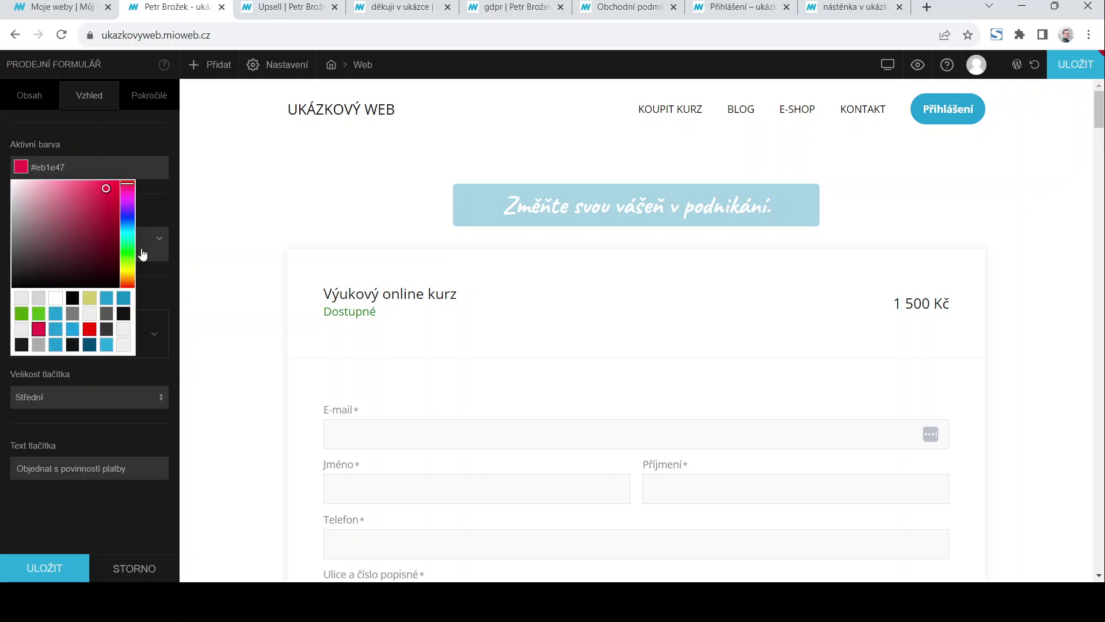
click(161, 281)
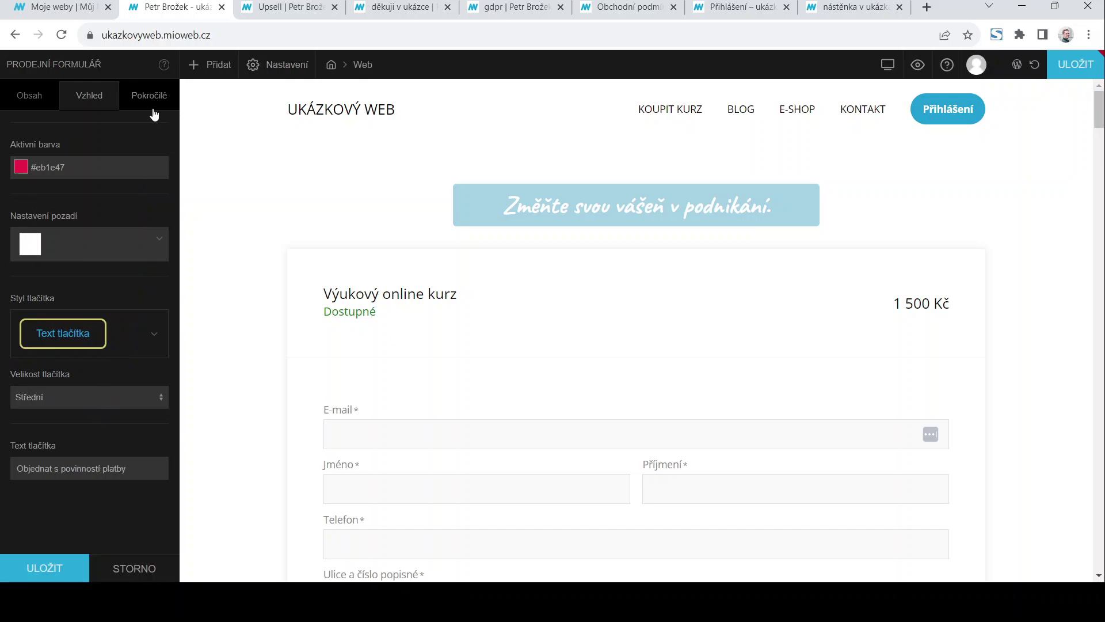
Examine the embedded sales form on the homepage, from the product and price through the customer fields to the miniupsell offer
click(40, 94)
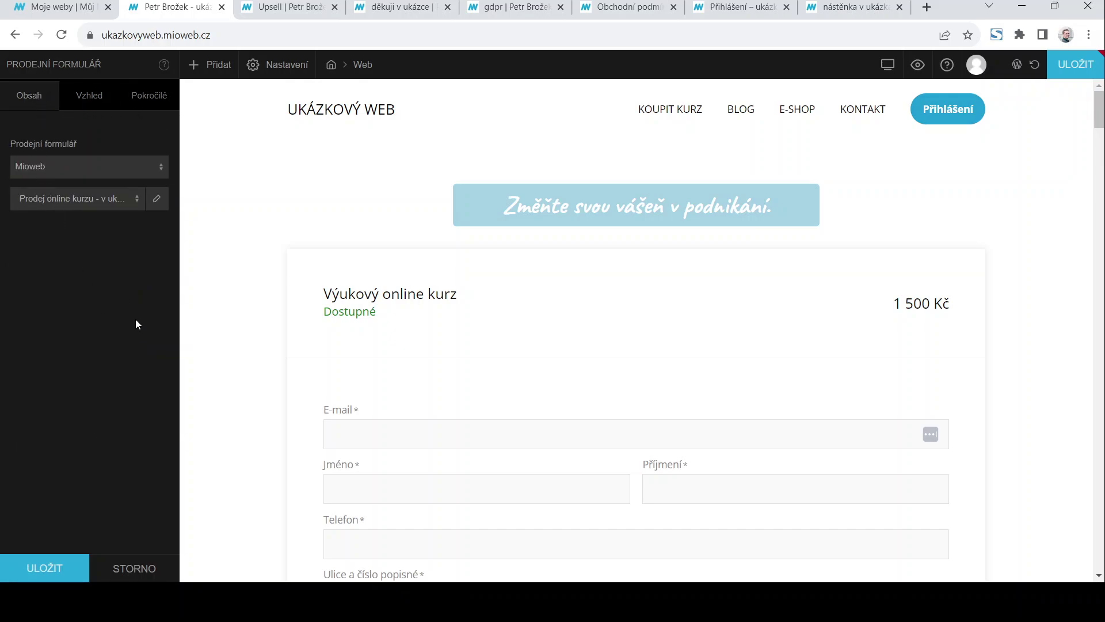
scroll(553, 380, down, 4)
scroll(916, 247, up, 2)
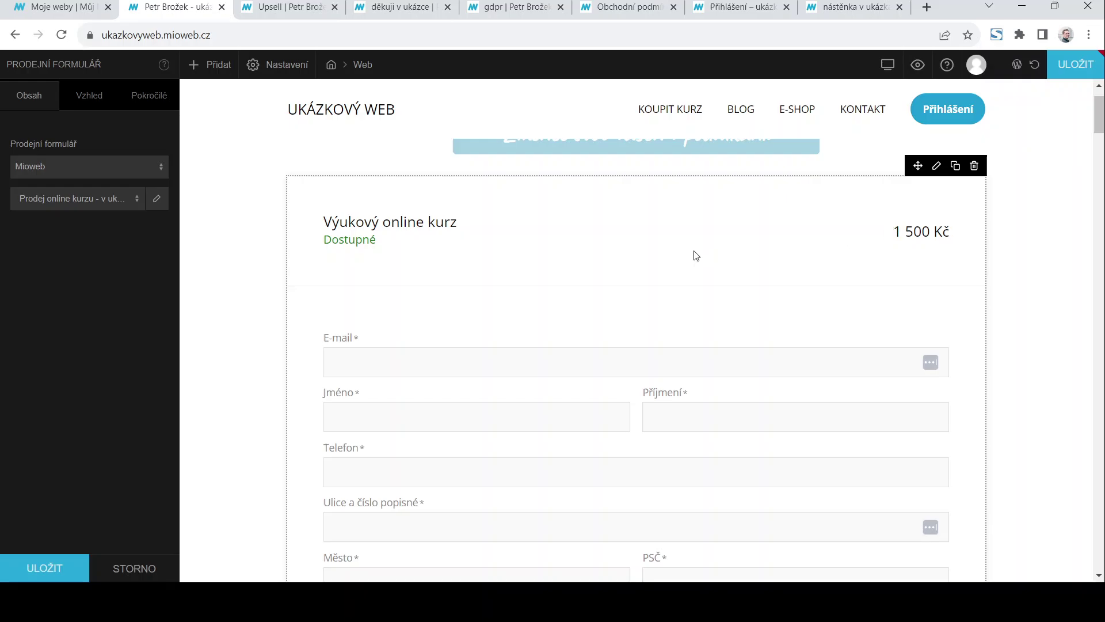
scroll(664, 253, down, 3)
scroll(511, 371, down, 5)
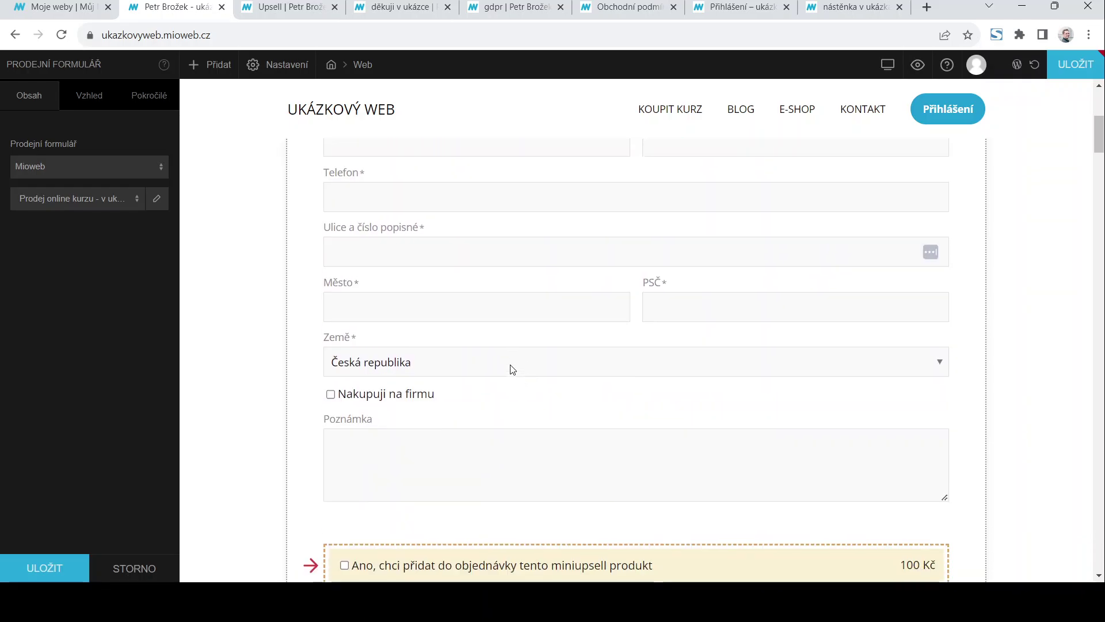
Review the home page's sales form, from the customer fields and mini-upsell offer to the payment method and order button
scroll(743, 464, down, 2)
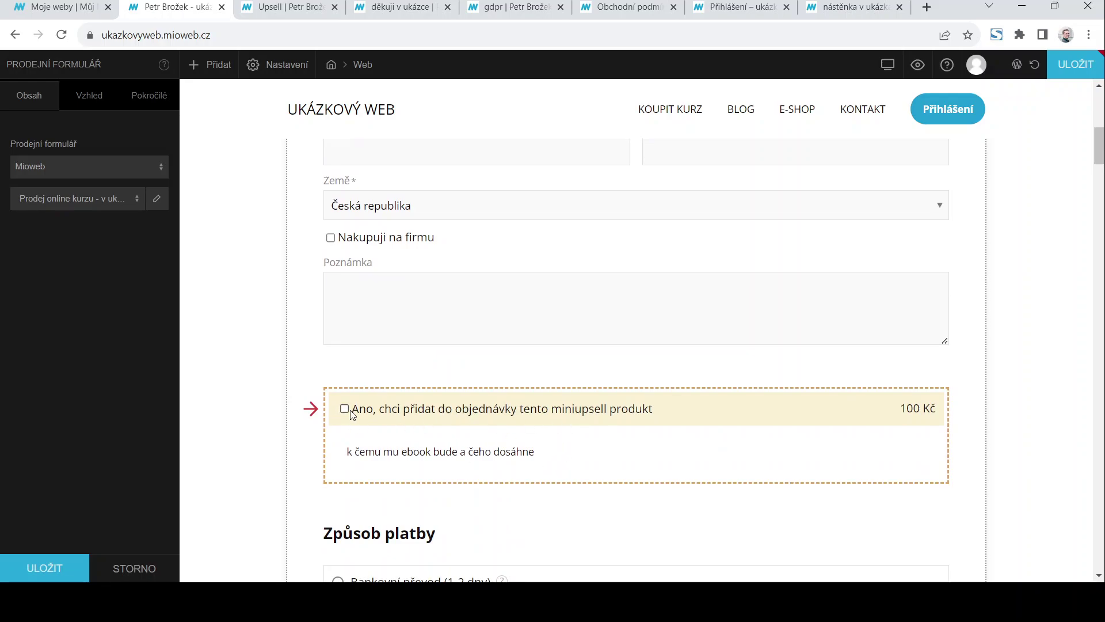
scroll(685, 418, down, 4)
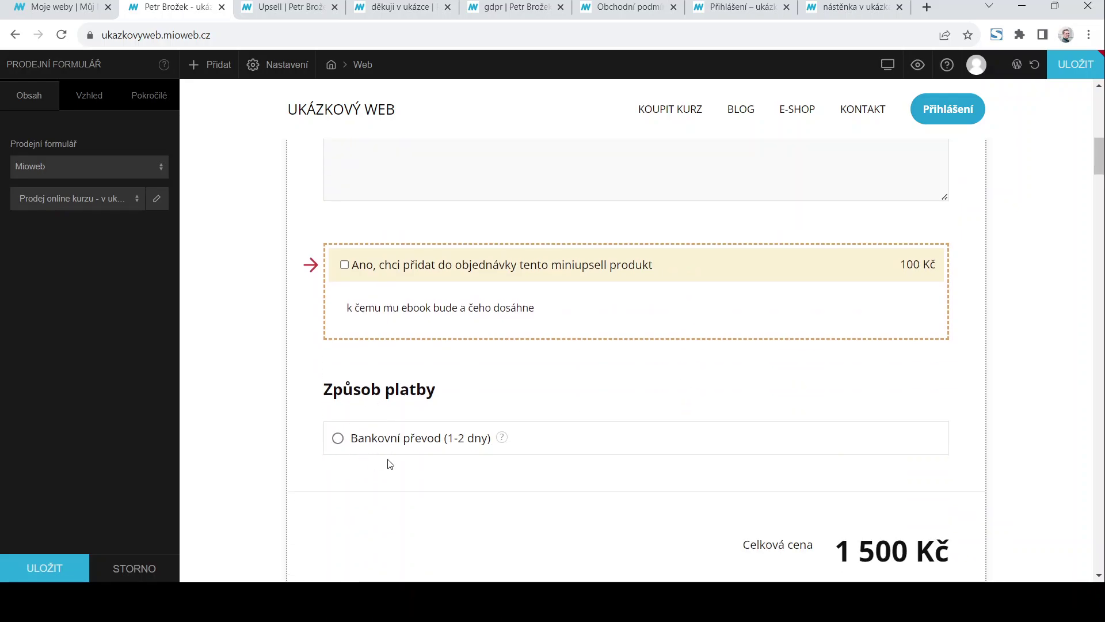
scroll(590, 426, down, 3)
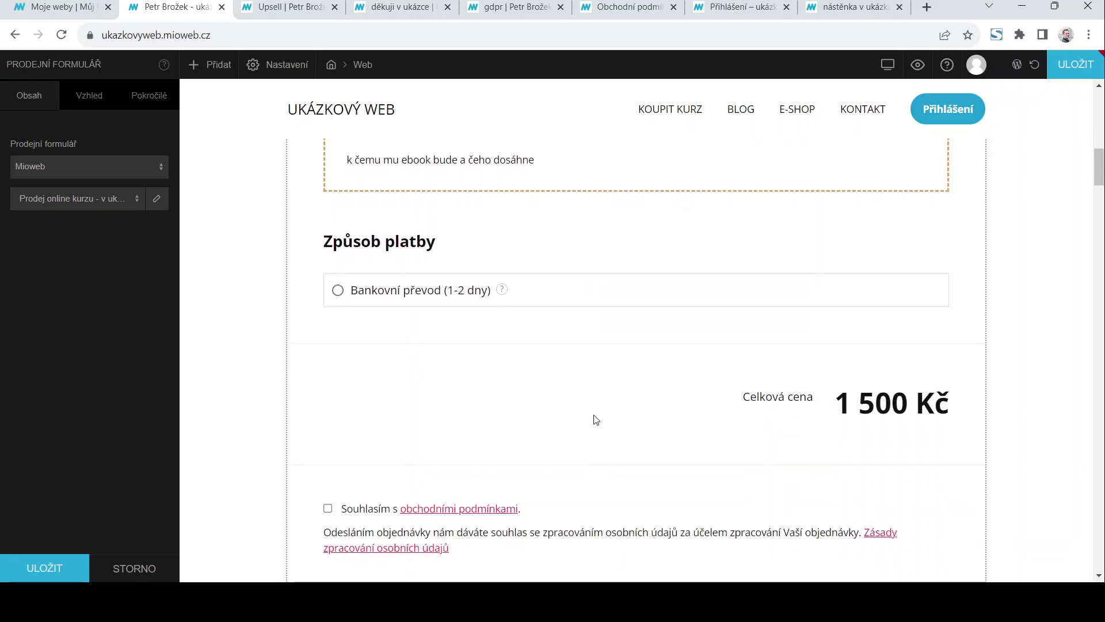
scroll(593, 423, down, 1)
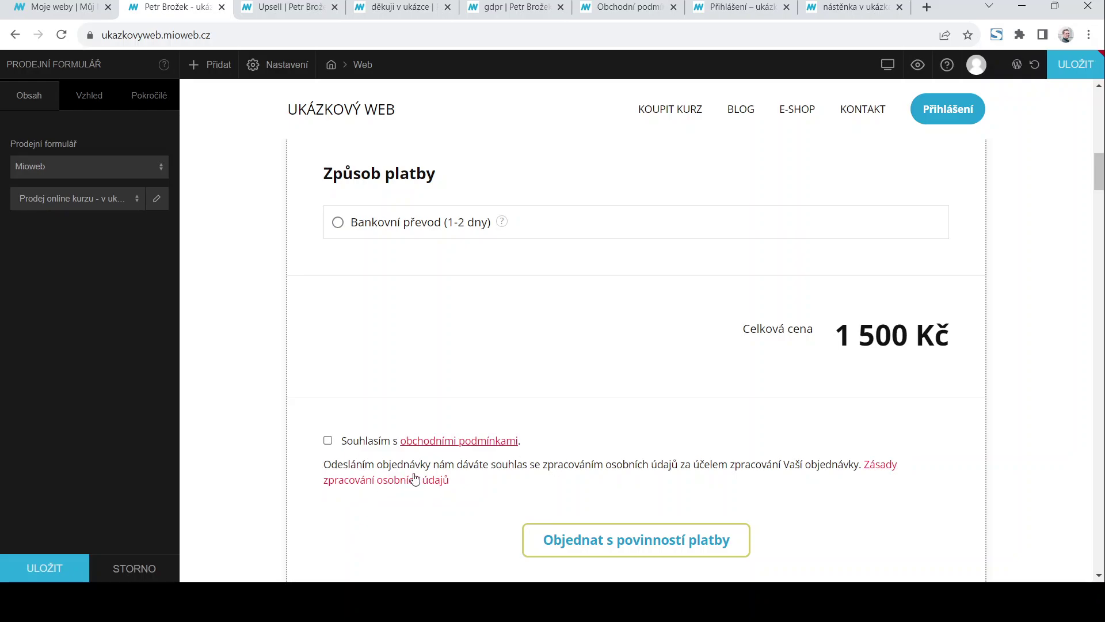
scroll(414, 480, down, 4)
scroll(642, 407, up, 1)
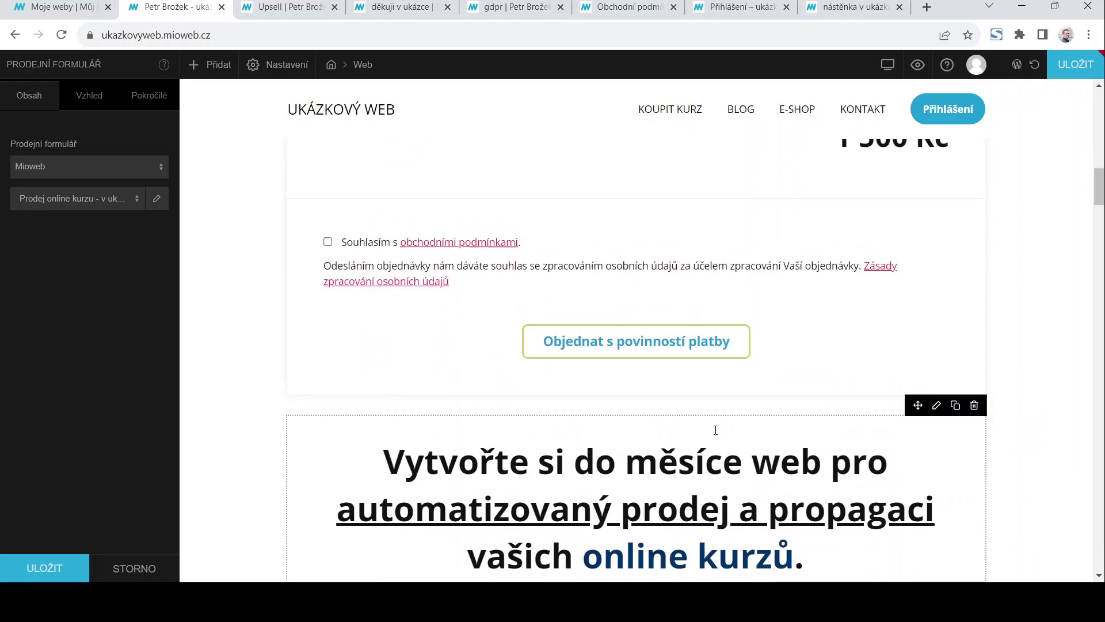
scroll(915, 352, up, 7)
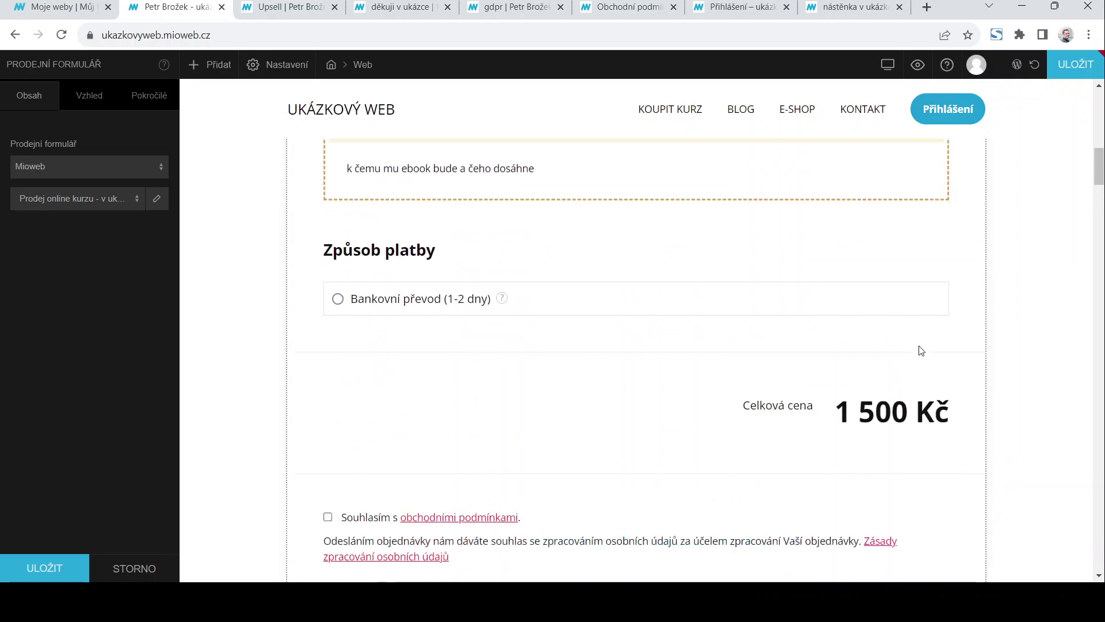
scroll(919, 349, up, 7)
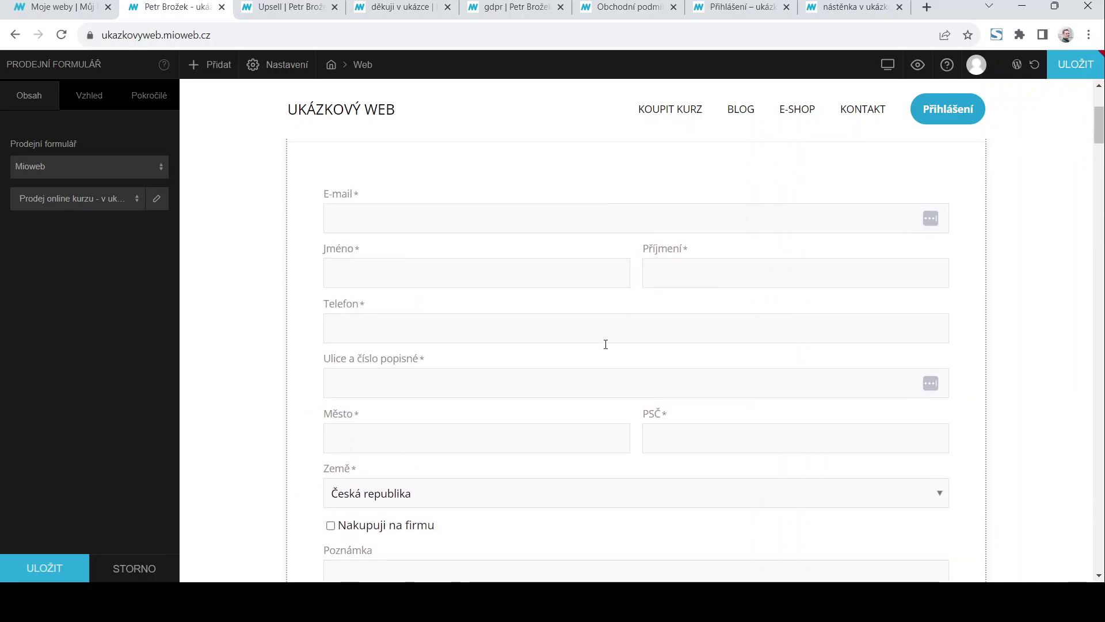
scroll(608, 345, up, 4)
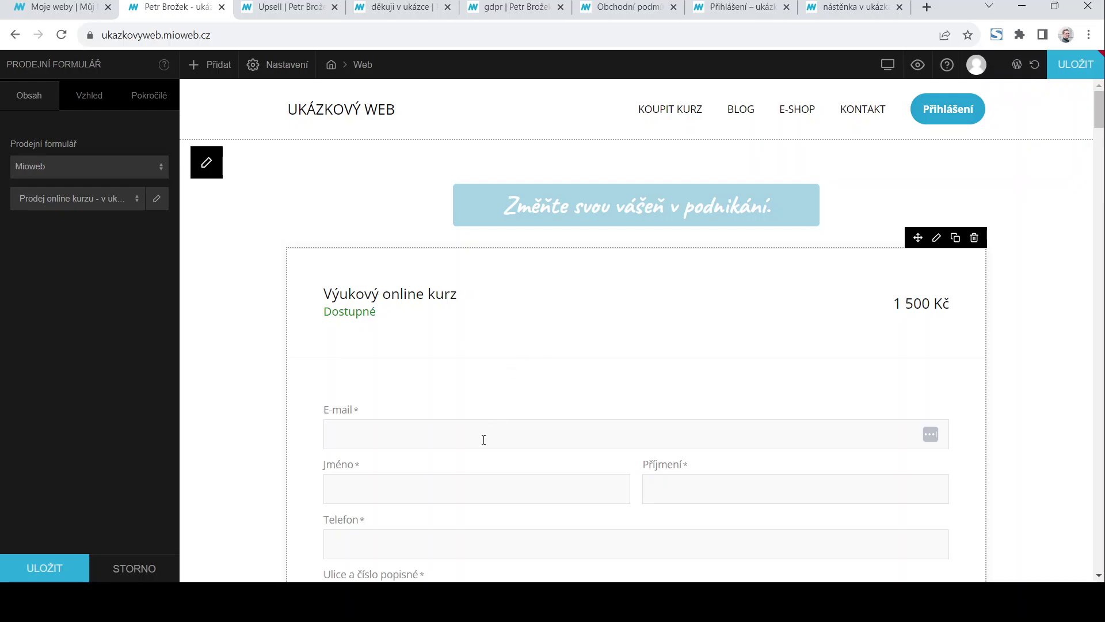
Discard the sales form's settings and delete the sales form element from the home page
click(147, 569)
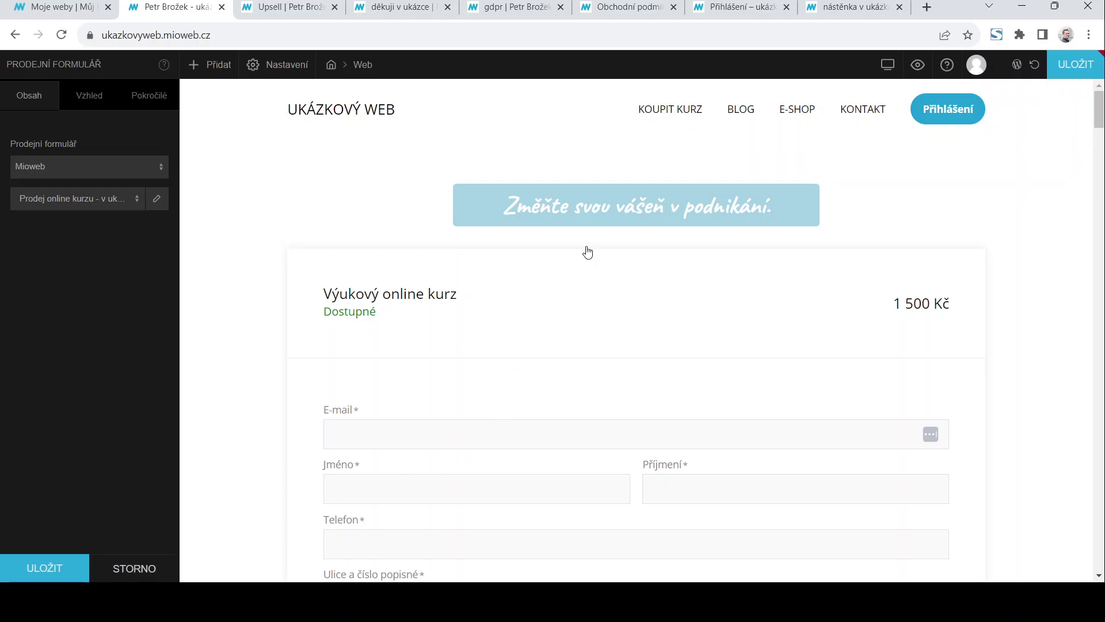
click(974, 238)
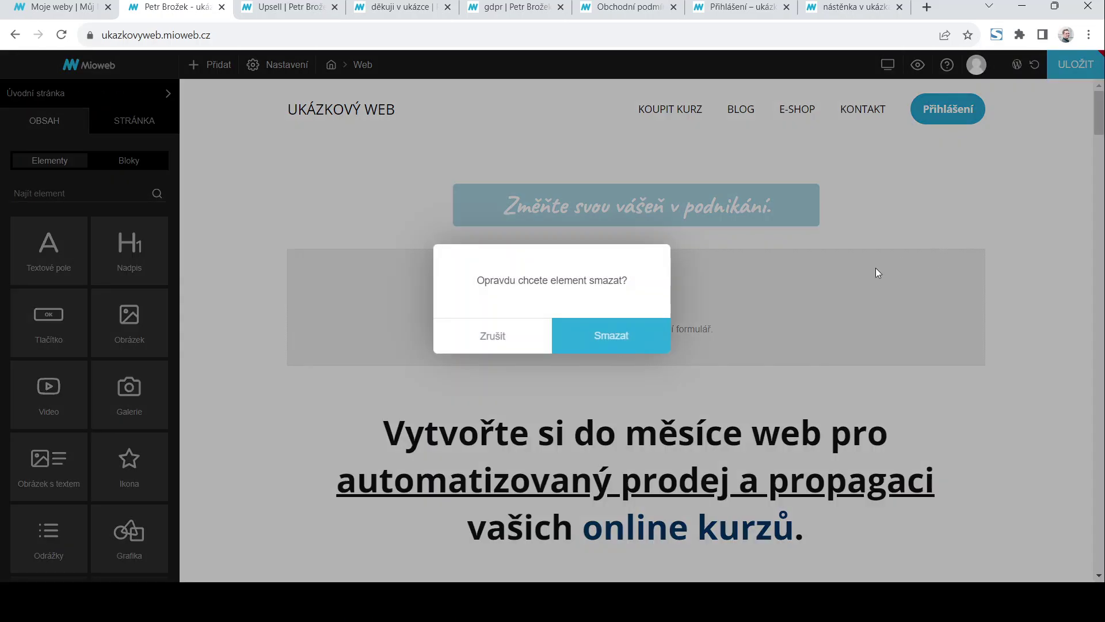
click(614, 333)
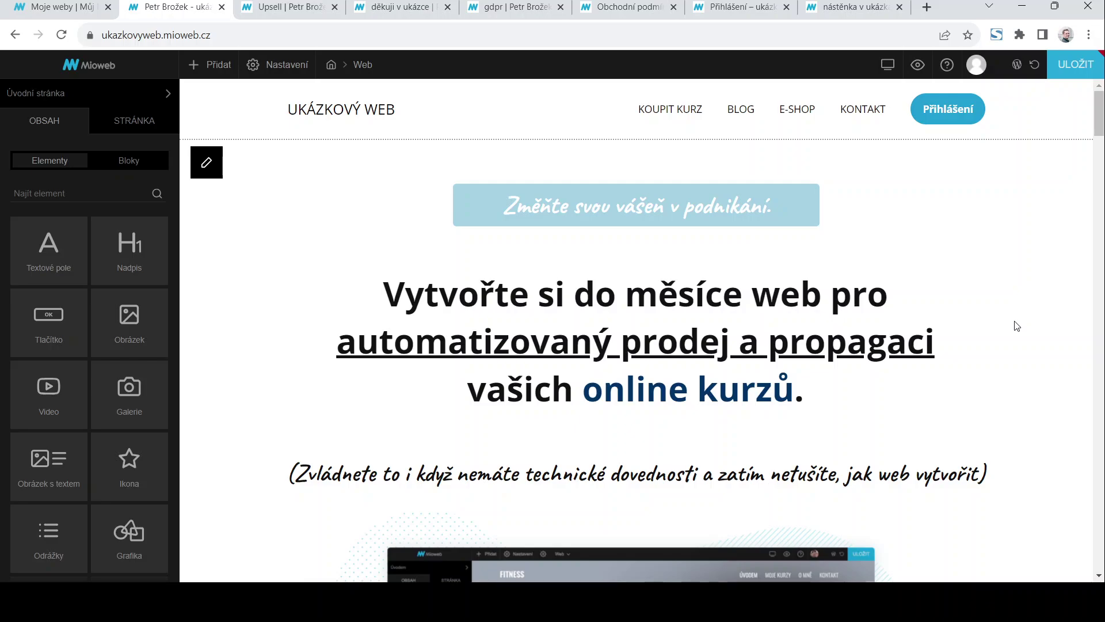
Open the "Přihlášení - ukázka" login page from the member section pages (Členské sekce)
mouse_move(238, 75)
click(40, 94)
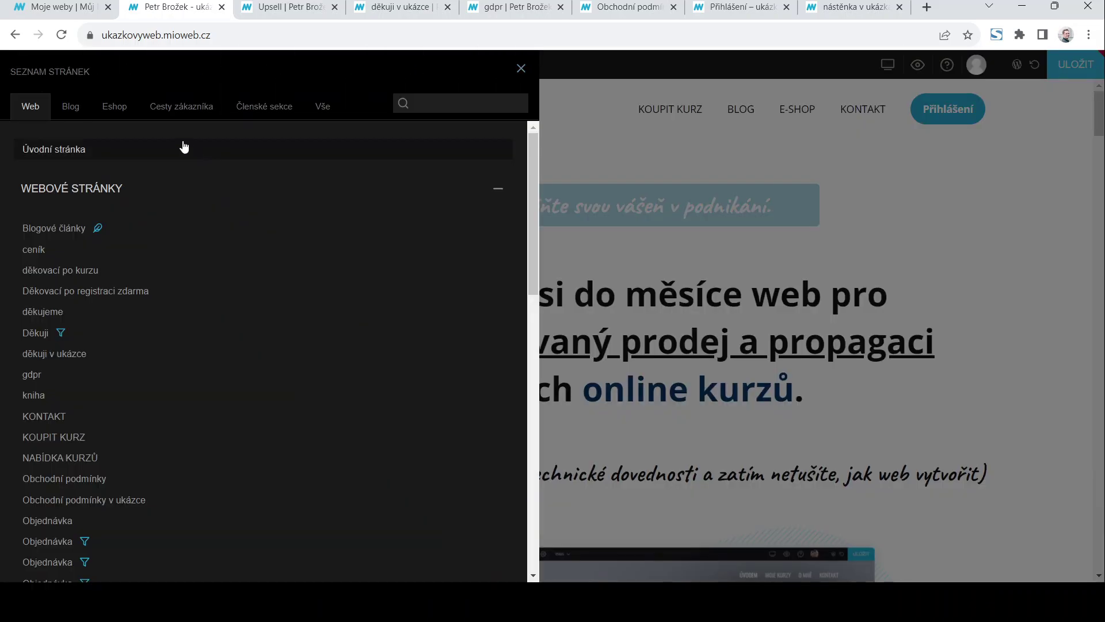
click(260, 107)
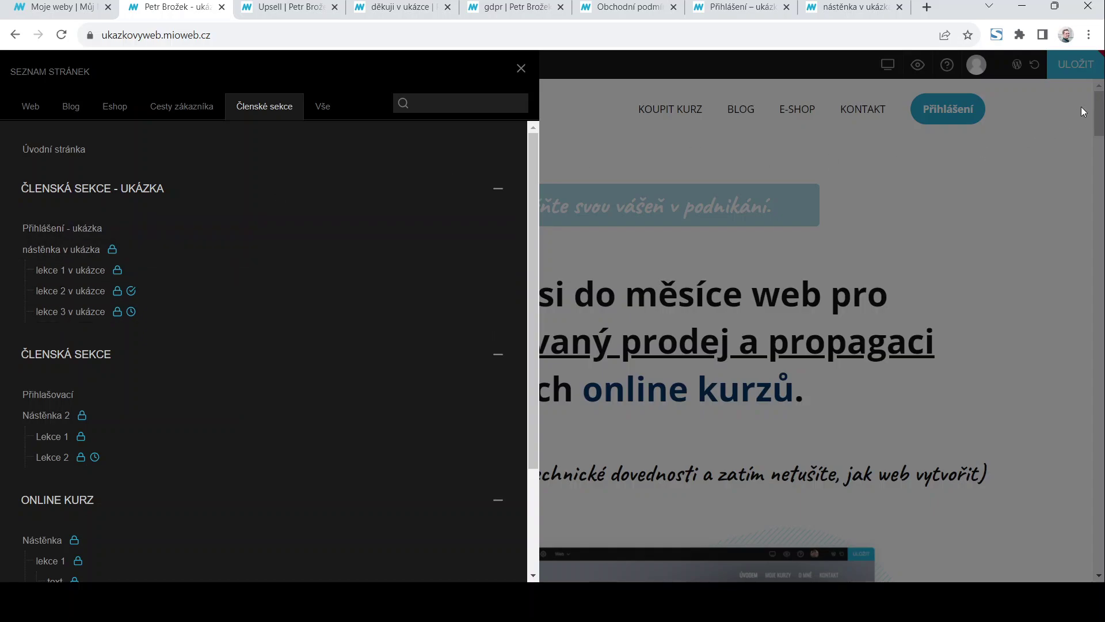
click(971, 212)
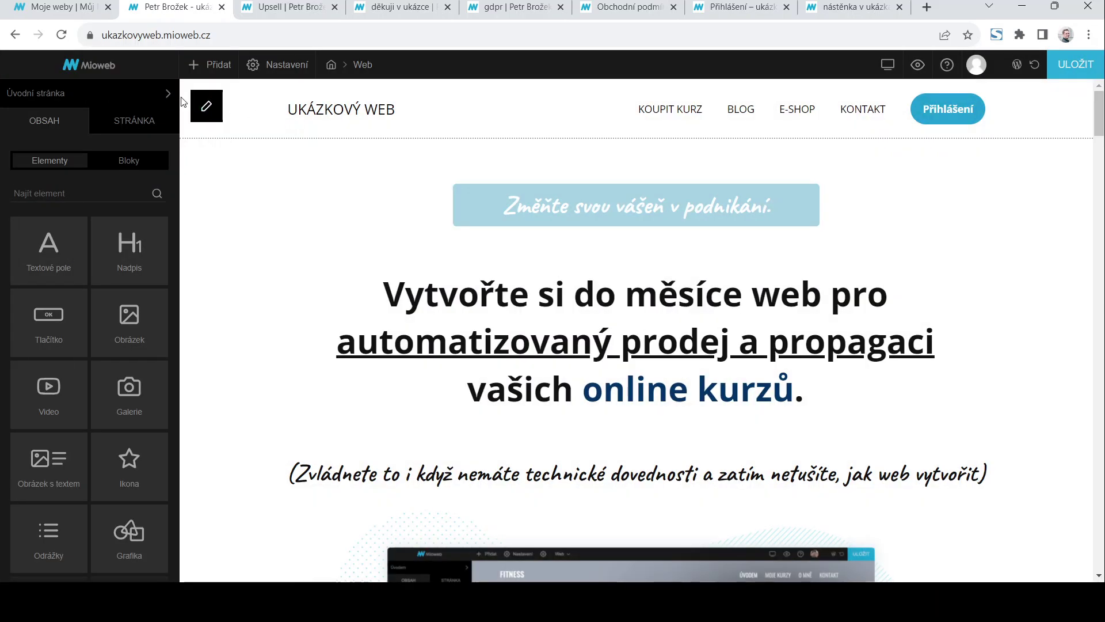
click(70, 96)
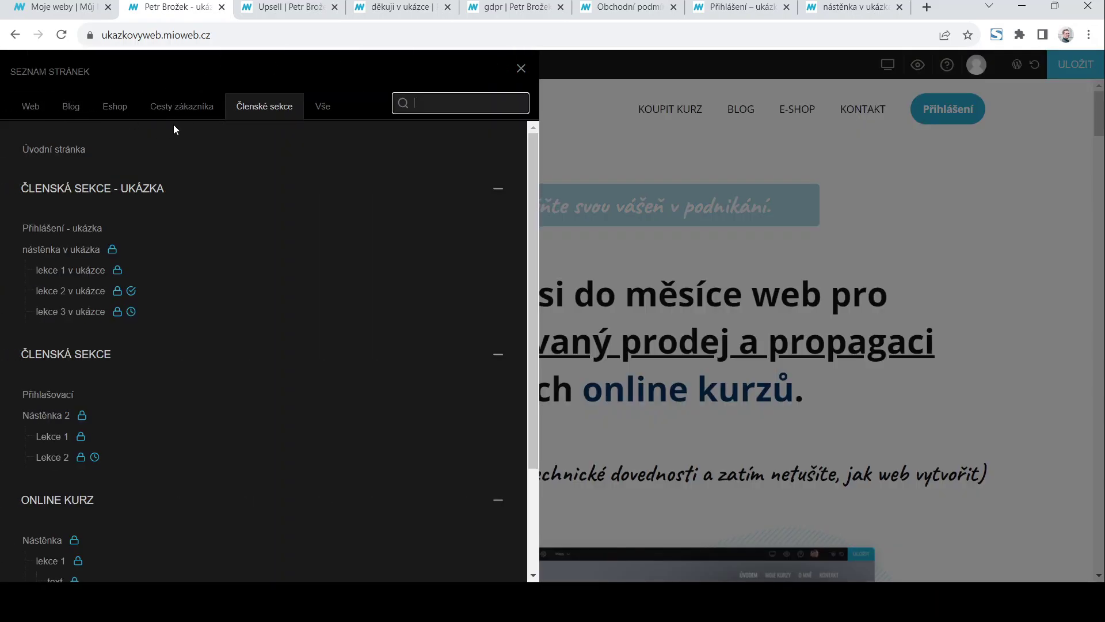
click(70, 232)
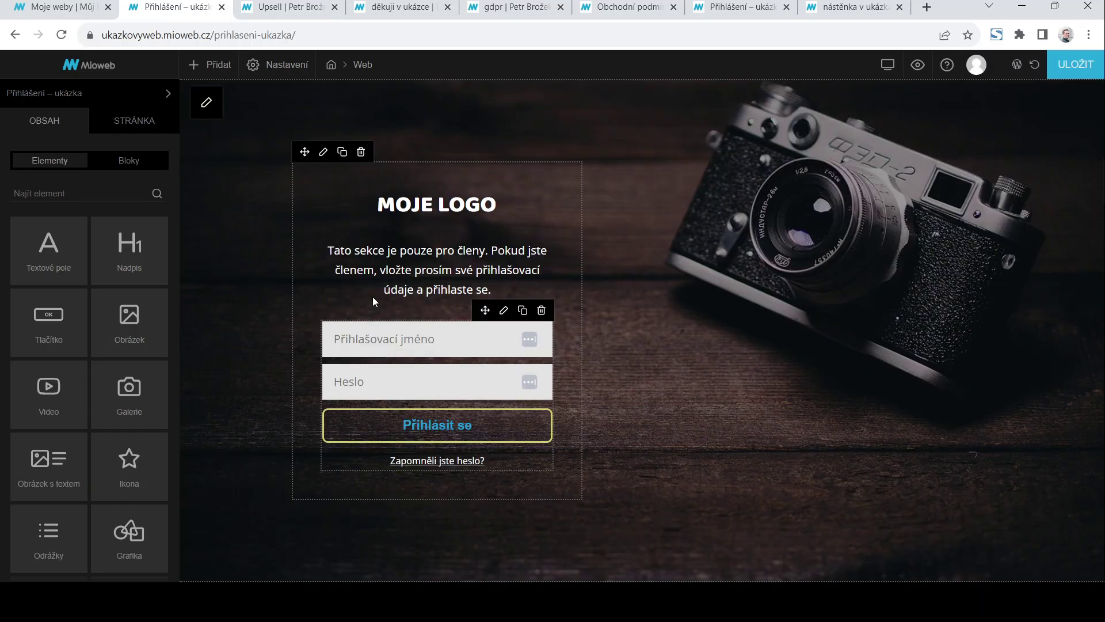
Open the member section page "nástěnka v ukázka" and view its lesson list (Seznam lekcí)
click(57, 91)
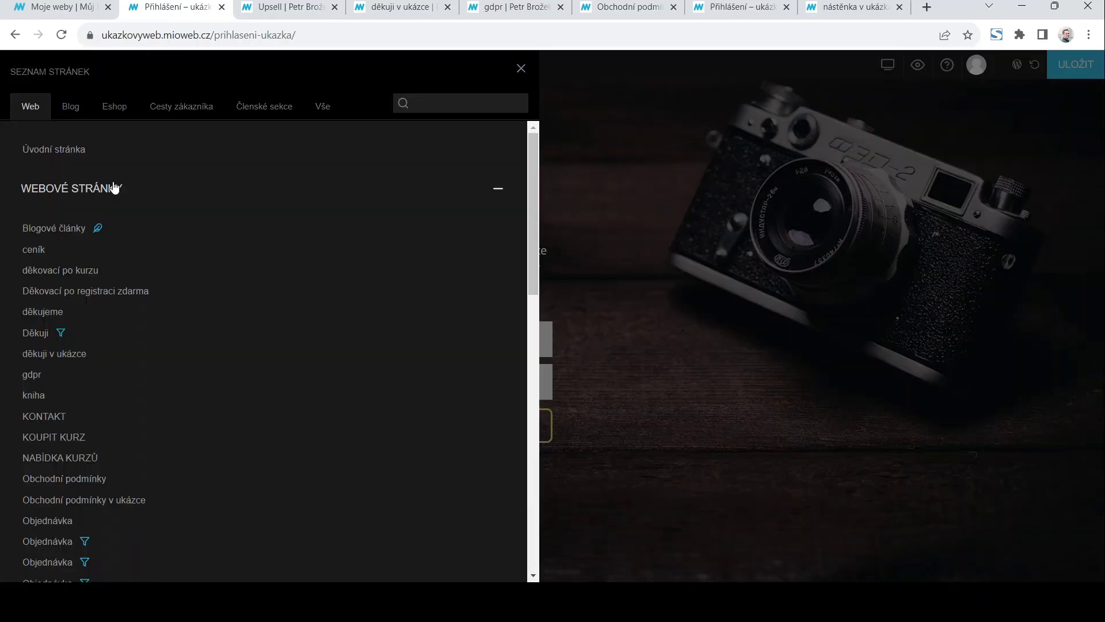
click(264, 106)
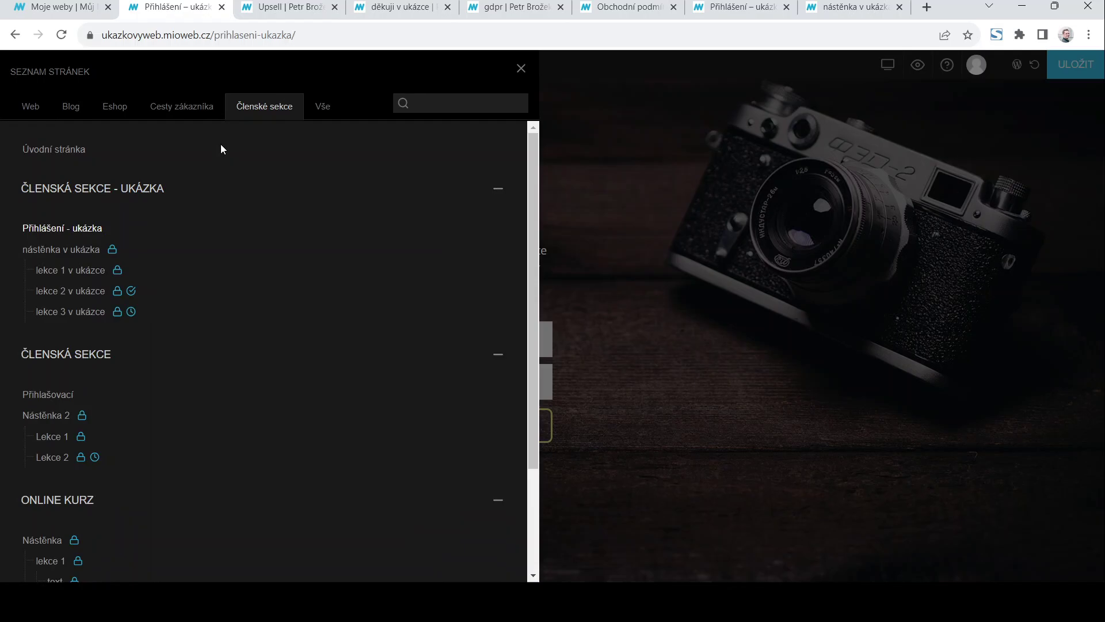
click(86, 252)
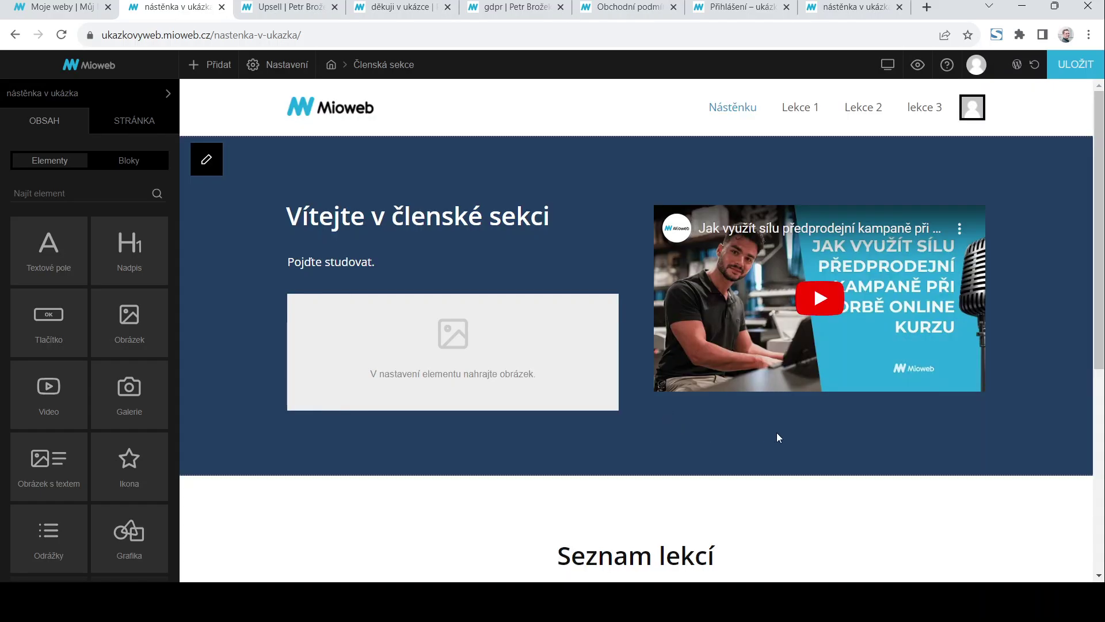
scroll(776, 434, down, 3)
scroll(777, 435, down, 1)
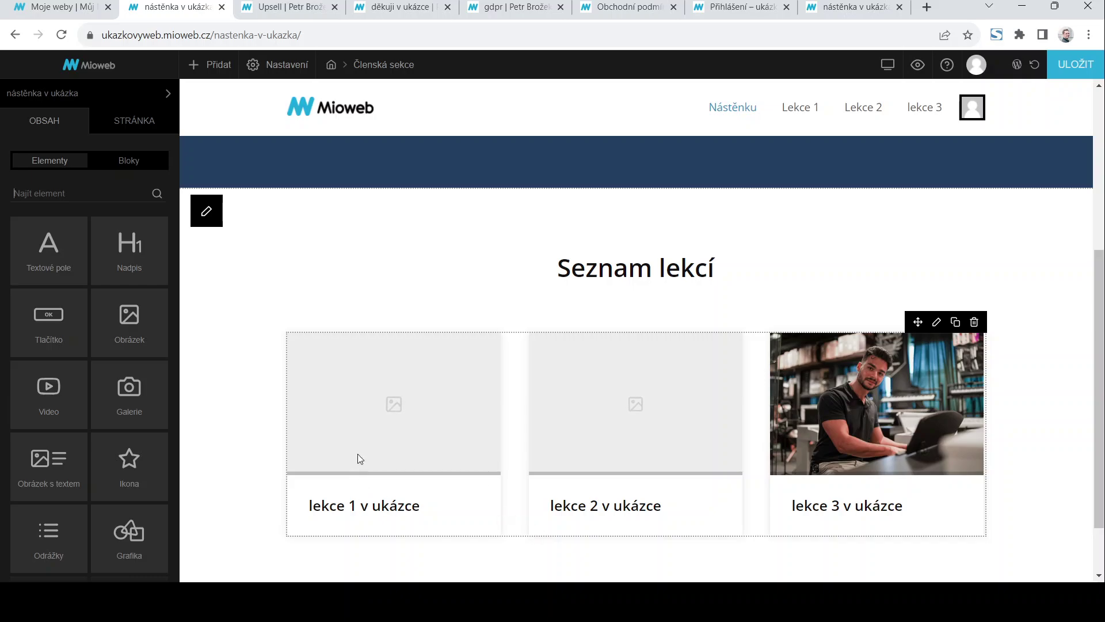
Open "lekce 1 v ukázce" from the lesson list and look through its content
click(399, 438)
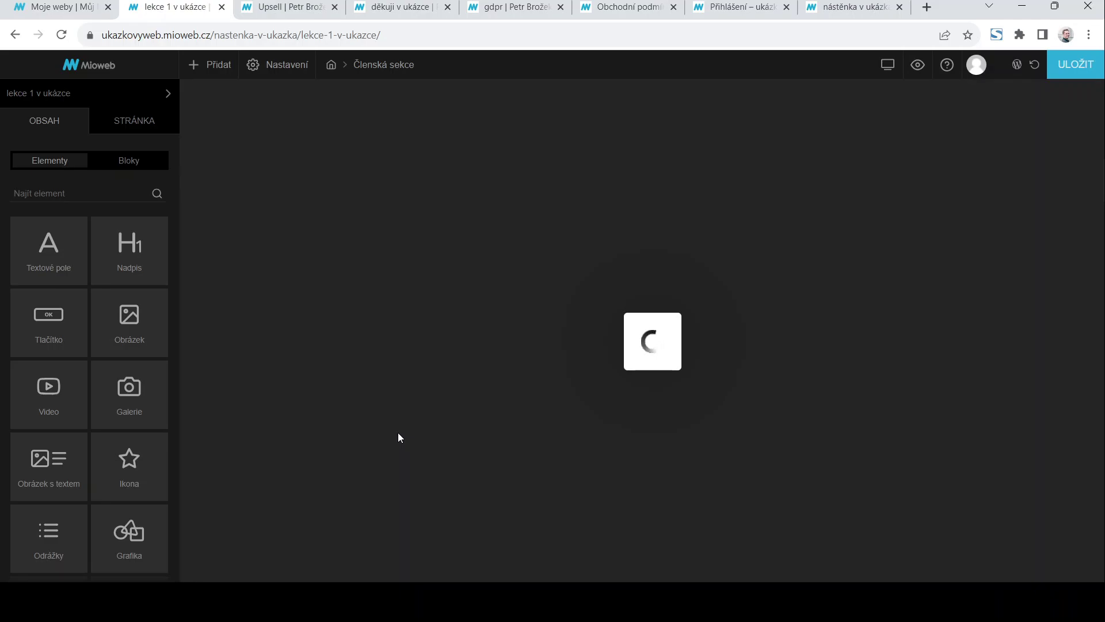
scroll(688, 441, down, 10)
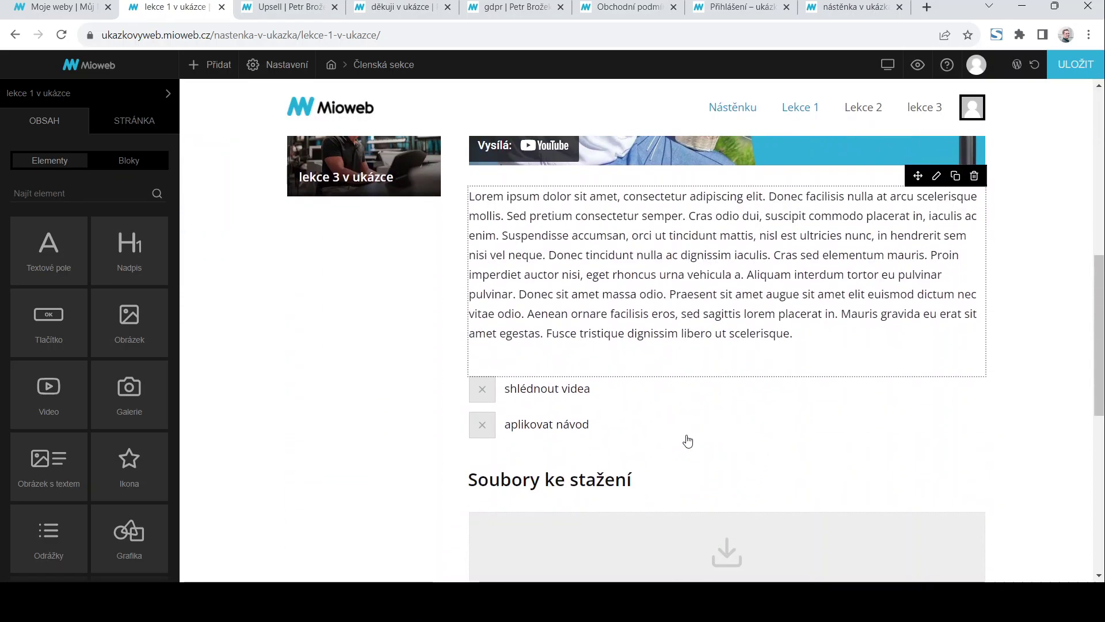
scroll(501, 334, up, 10)
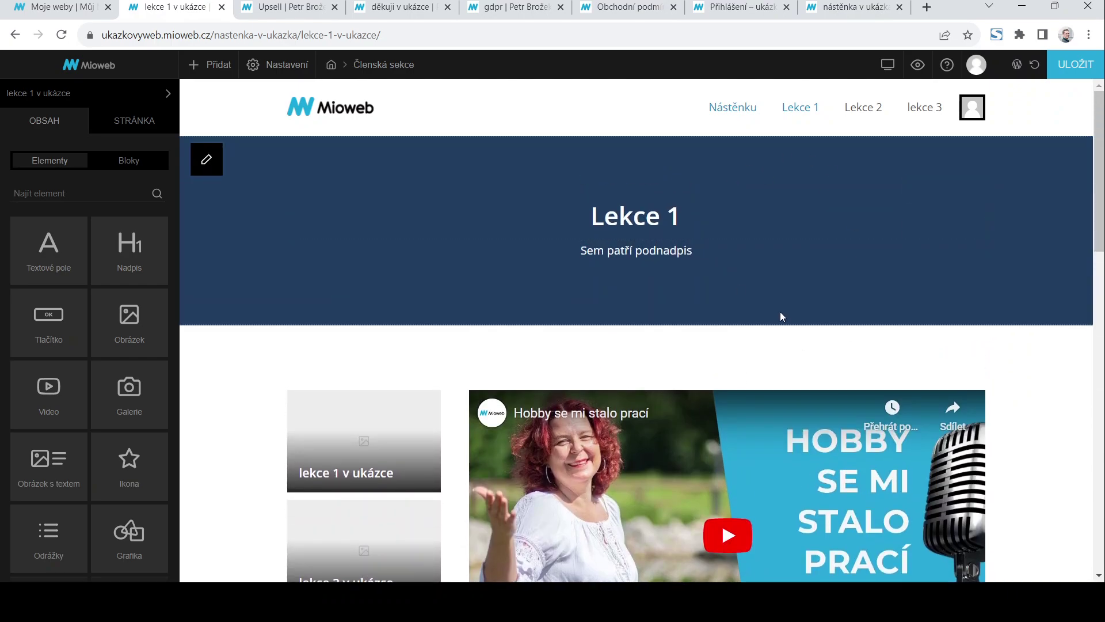
Go to the sales administration (Prodej) and open the detail of the newest order in the order list
click(264, 65)
click(270, 96)
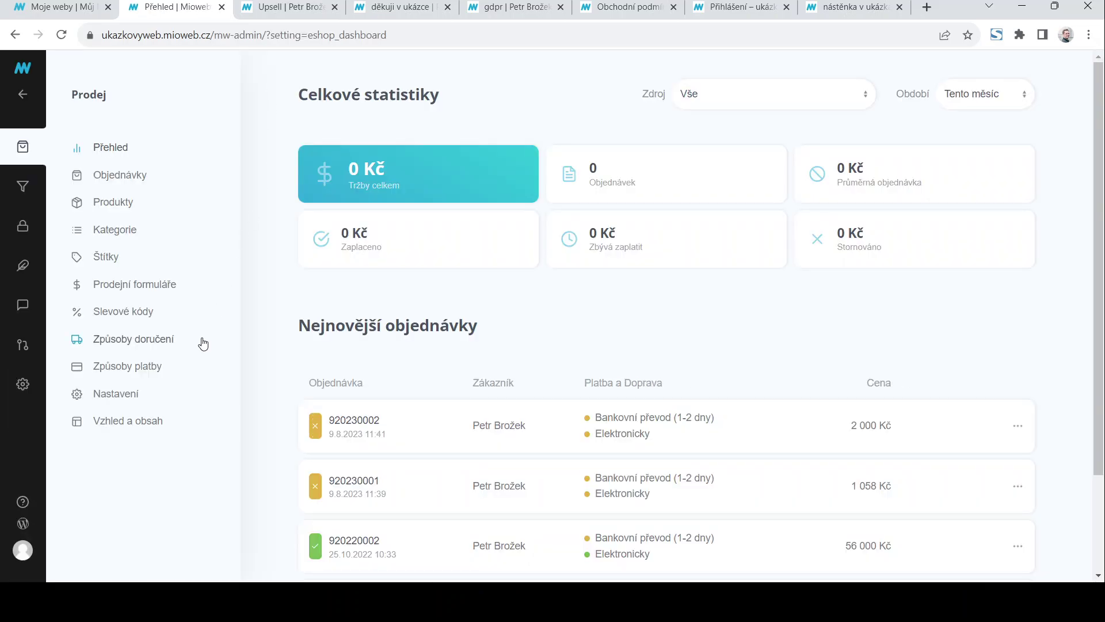
click(119, 183)
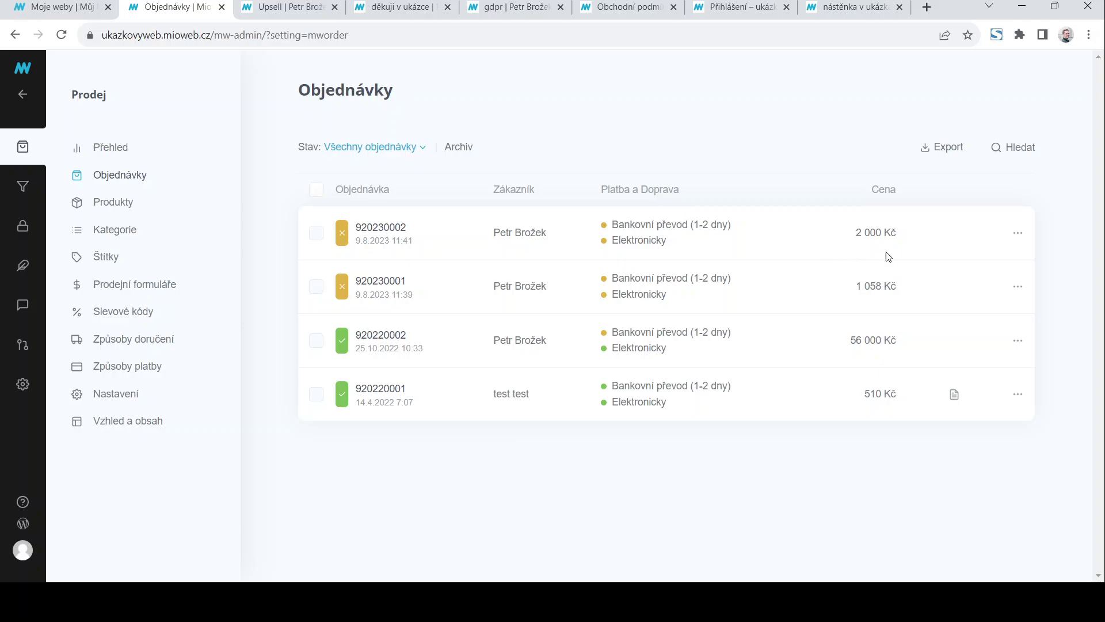
click(1019, 234)
click(1019, 234)
click(966, 242)
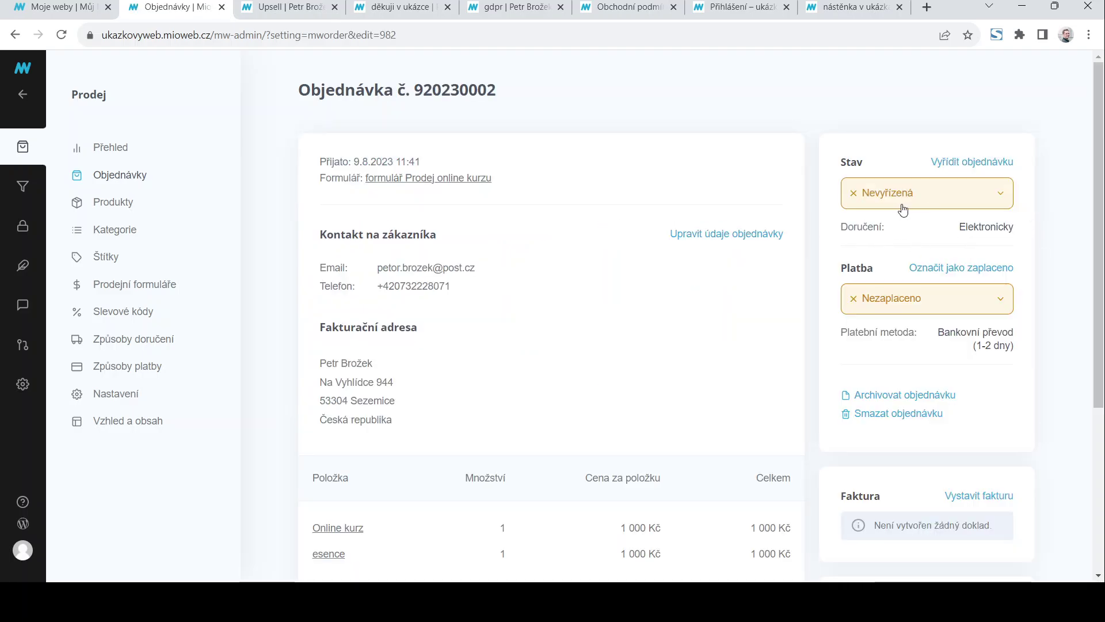
Set the order's payment status to Zaplaceno with the payment date 10.09.2023 and save it
click(915, 293)
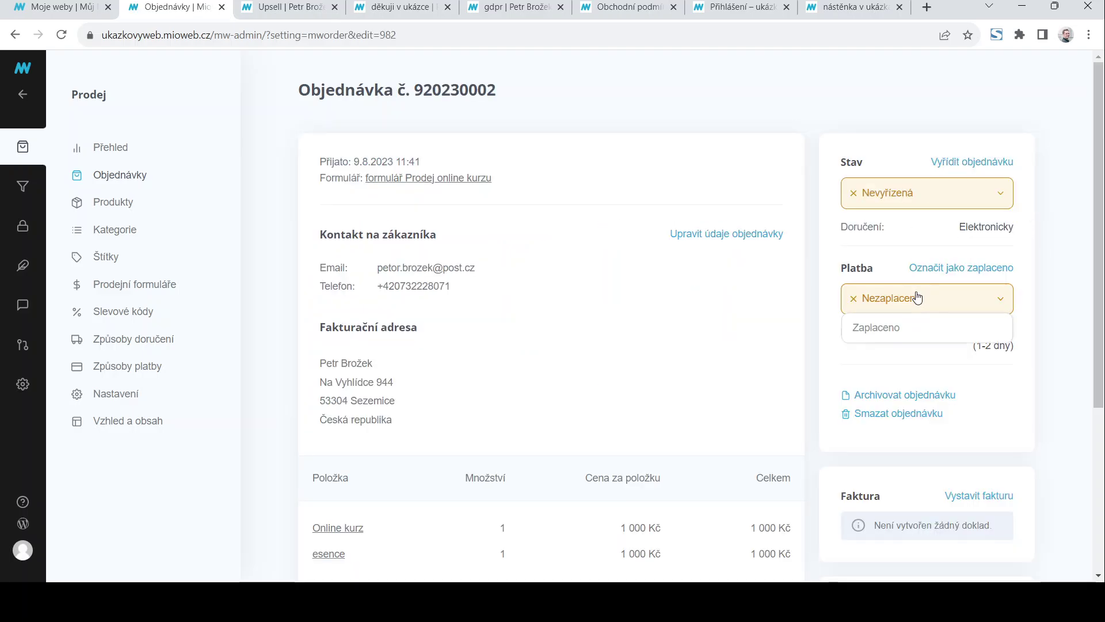
click(894, 328)
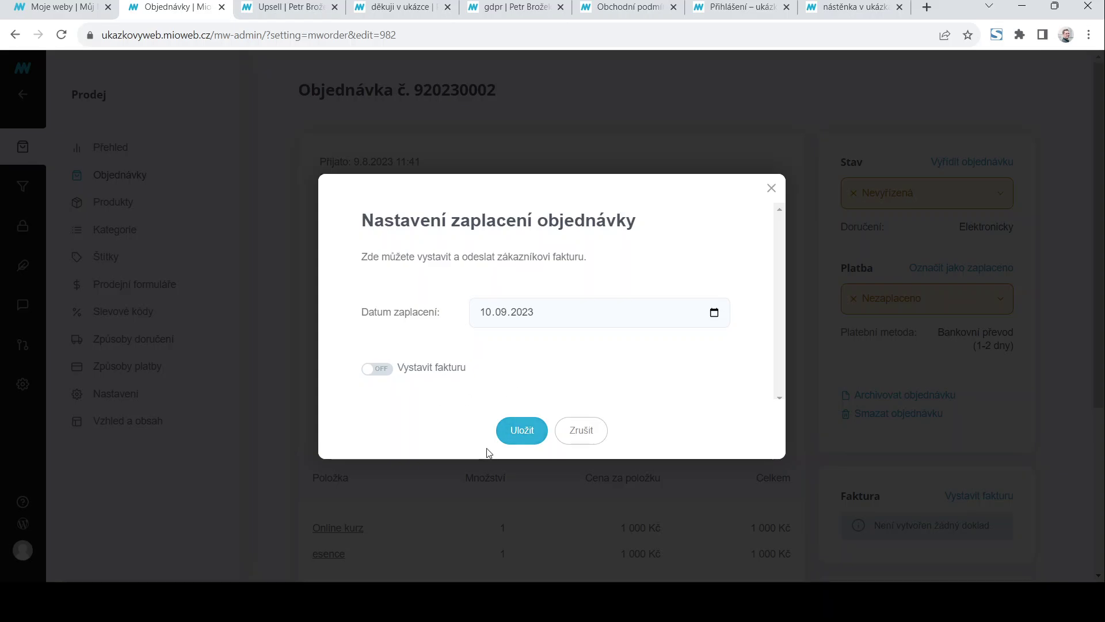
click(521, 433)
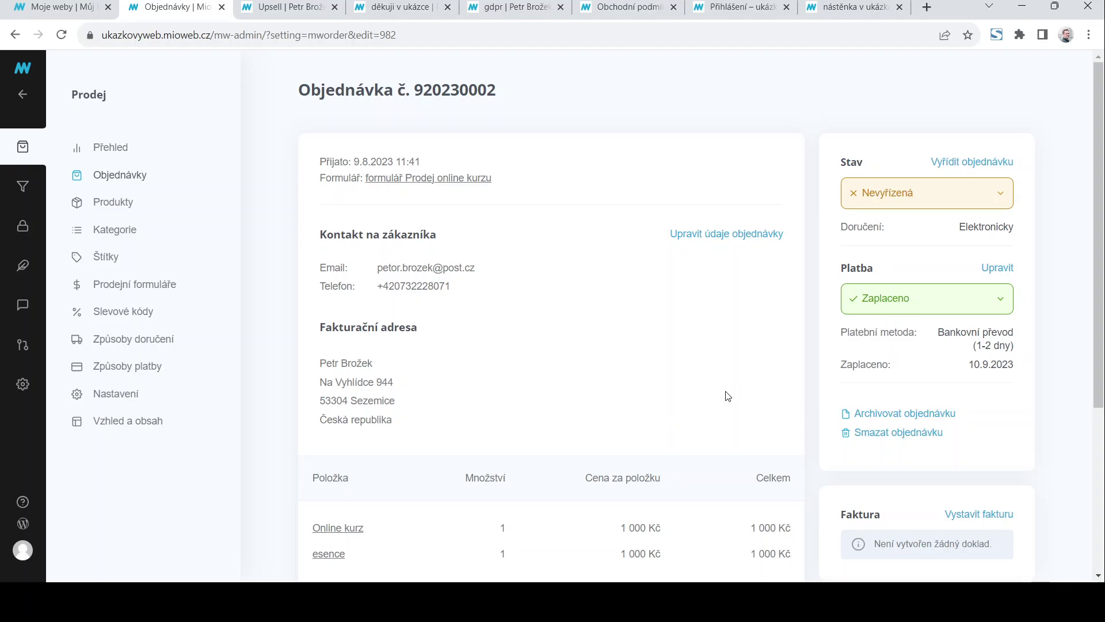
Review the order's customer details, ordered items and payment information
scroll(727, 396, down, 2)
scroll(559, 432, up, 2)
scroll(278, 287, down, 3)
scroll(279, 287, up, 2)
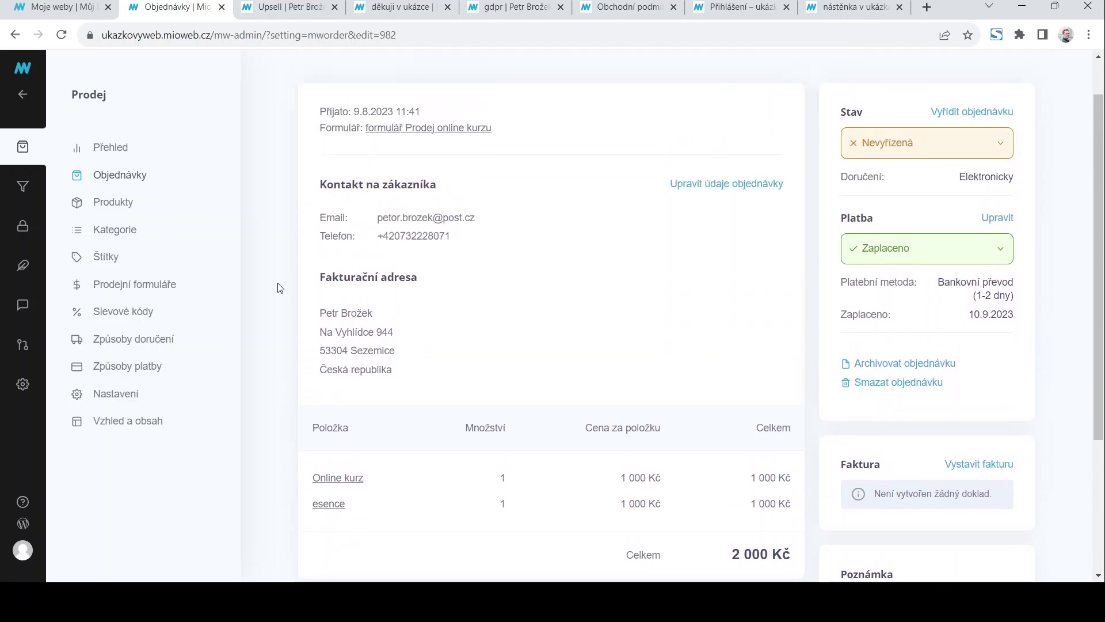
scroll(278, 287, up, 1)
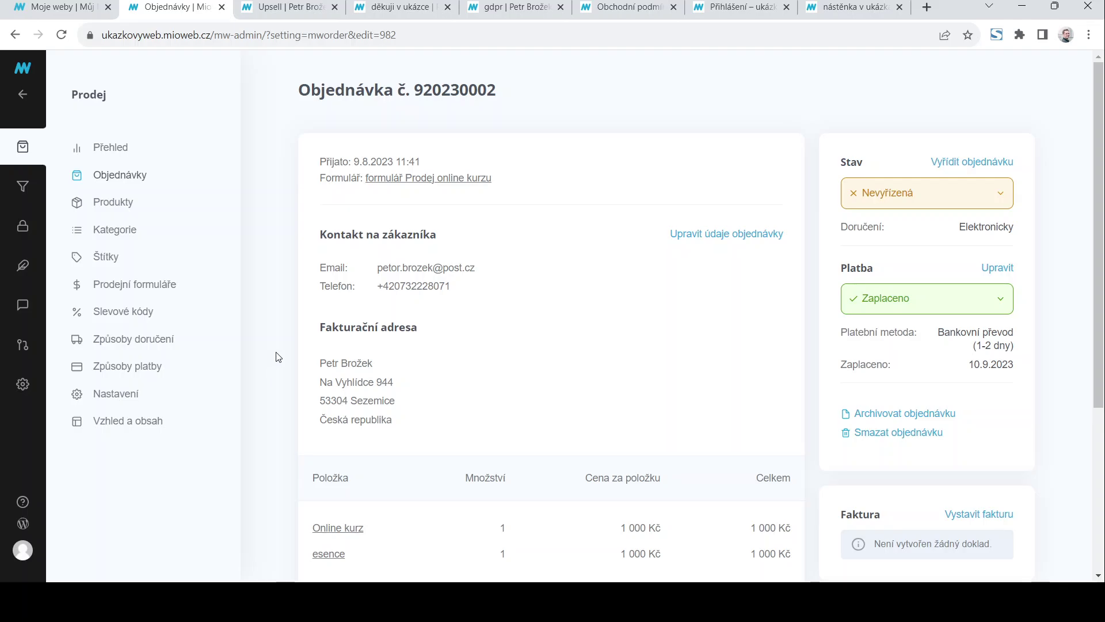
Open the "ukázka" funnel from the customer journeys overview (Cesty zákazníka)
click(27, 185)
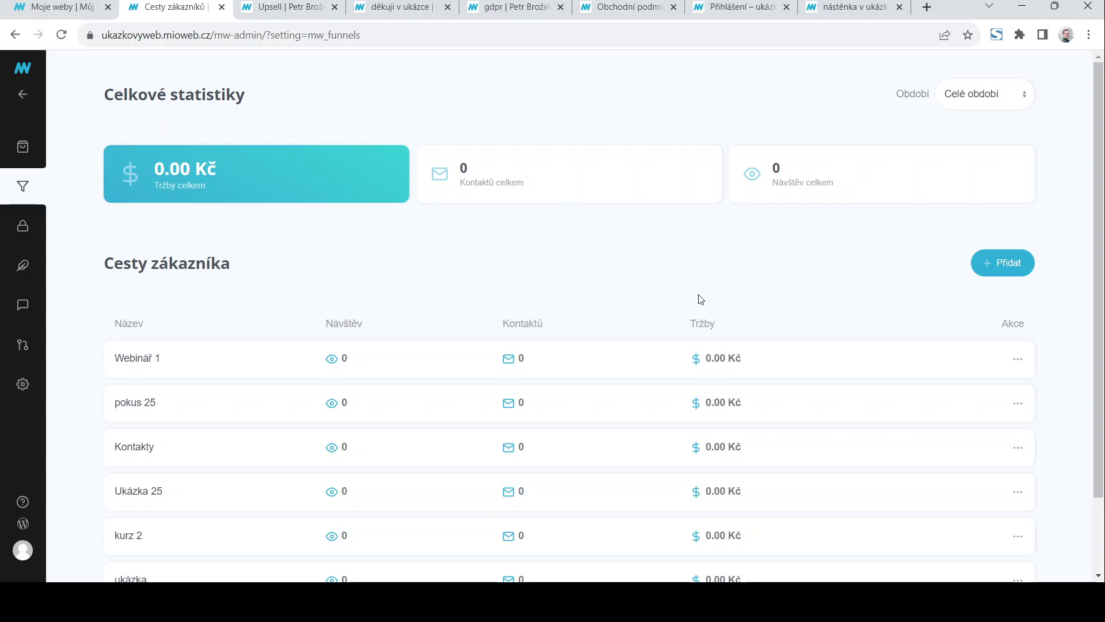
scroll(171, 480, down, 1)
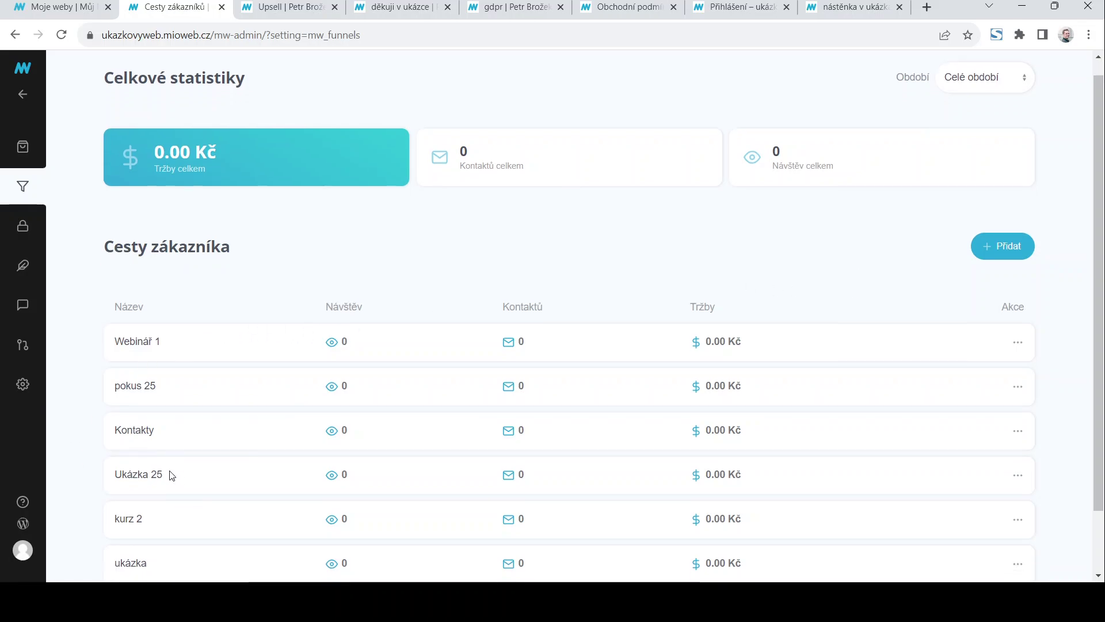
scroll(147, 489, down, 2)
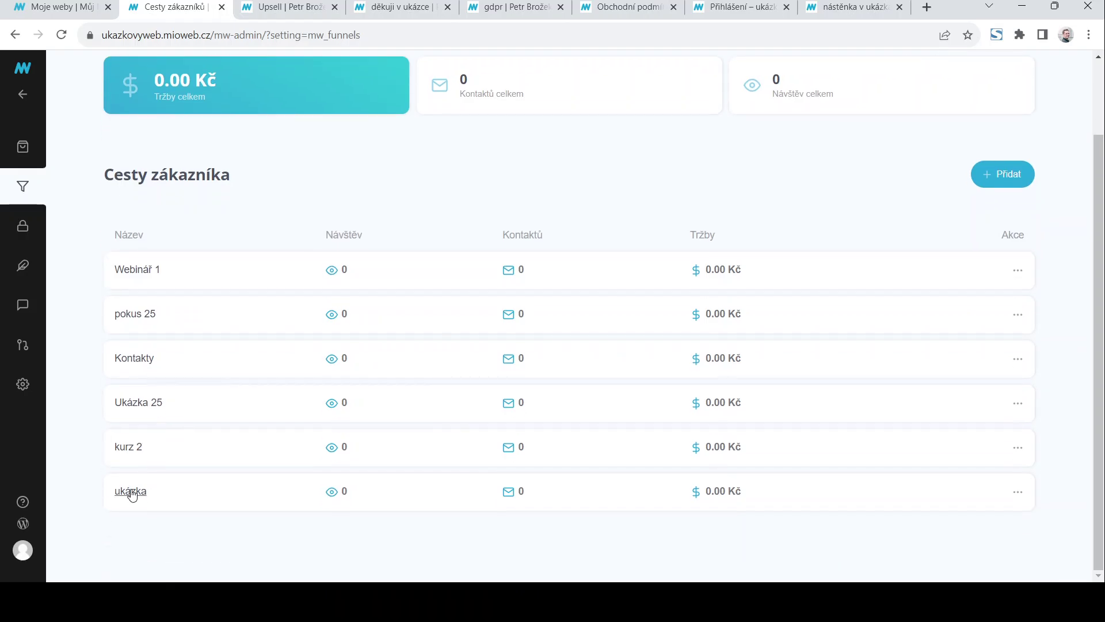
click(132, 492)
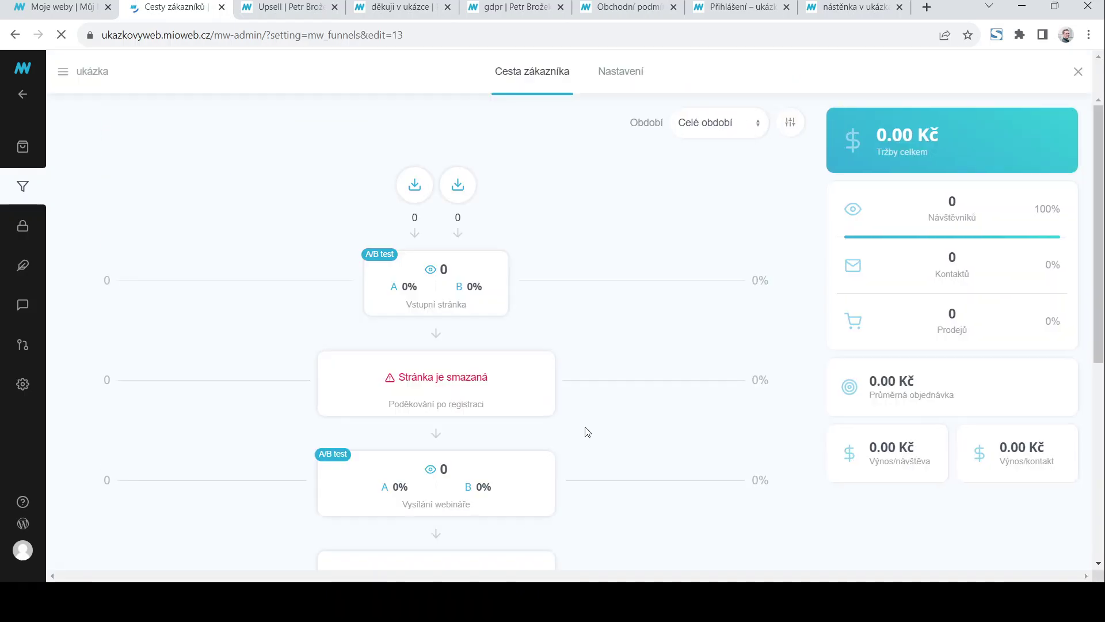
Examine the "ukázka" funnel's sequence of pages and its visitor, contact and sales statistics
scroll(526, 423, down, 1)
scroll(524, 422, down, 5)
scroll(523, 420, up, 6)
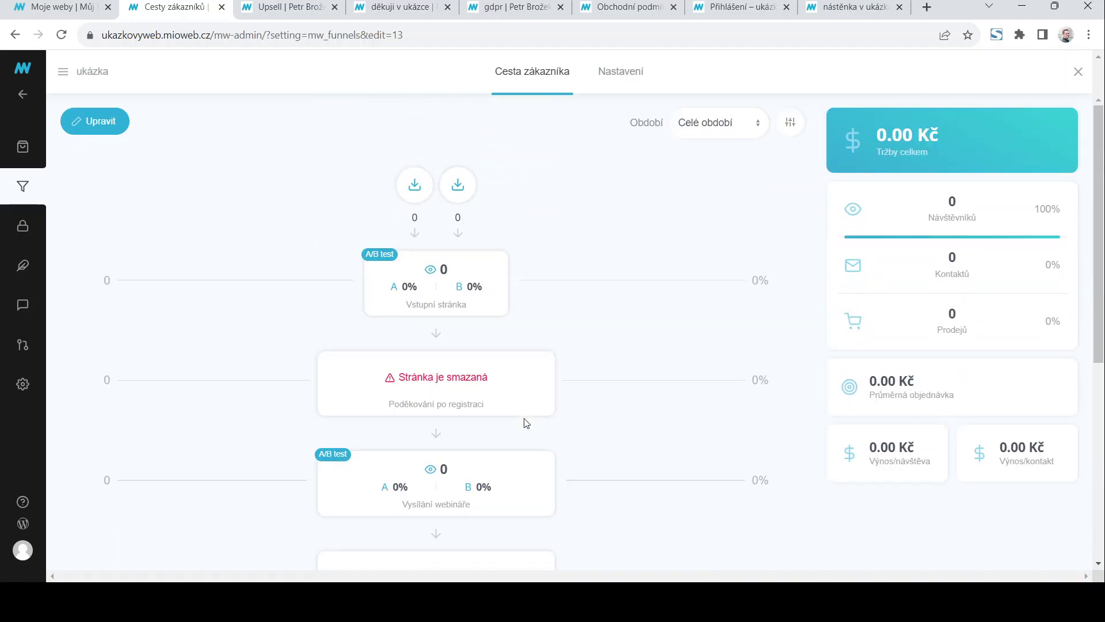
scroll(407, 358, down, 5)
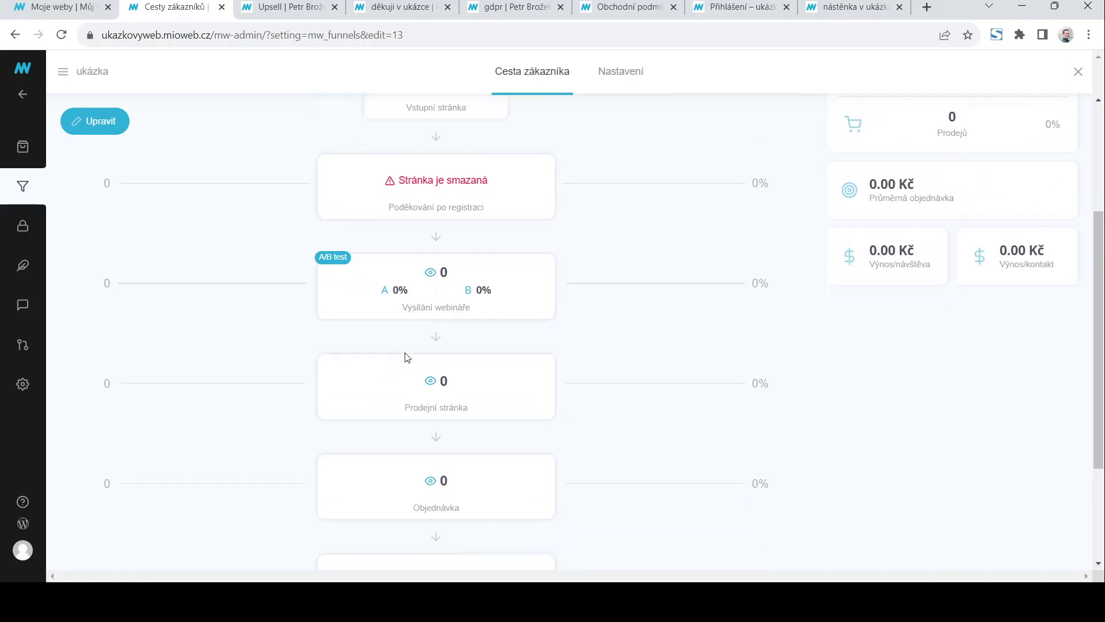
scroll(523, 445, up, 5)
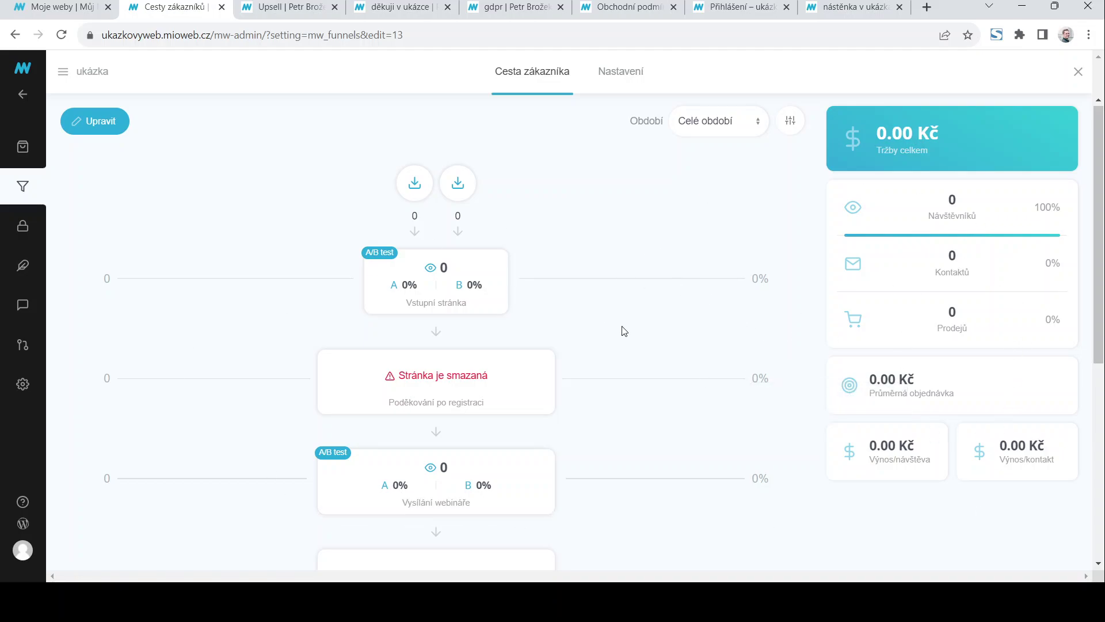
scroll(624, 331, down, 1)
scroll(625, 331, up, 1)
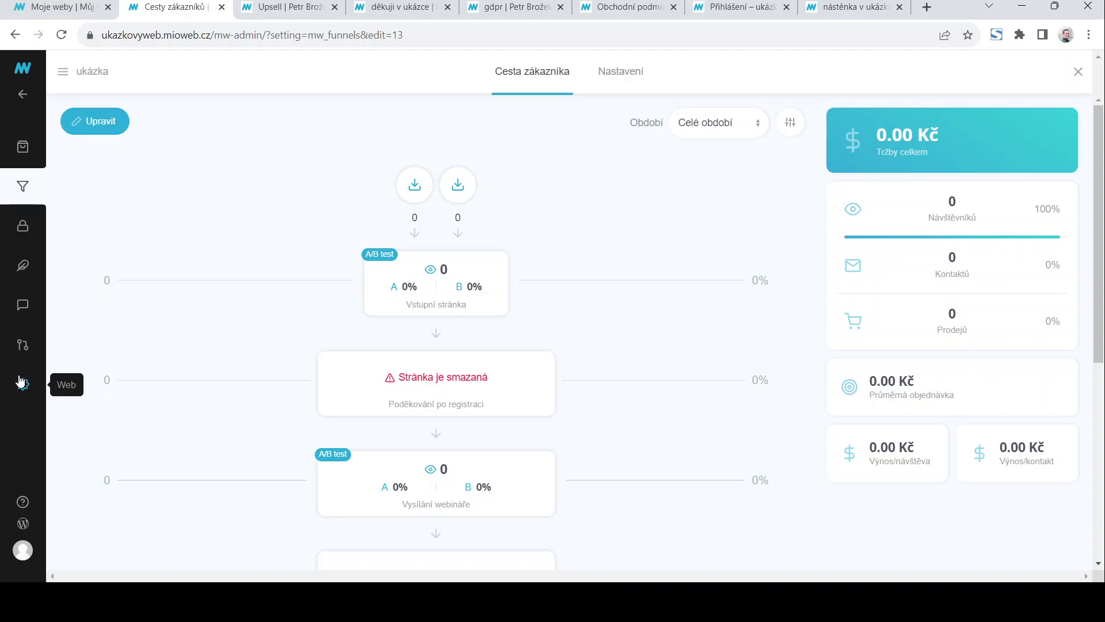
Go to the app connections (Propojení aplikací) and view the Google Analytics and Google Tag Manager connection settings
click(22, 344)
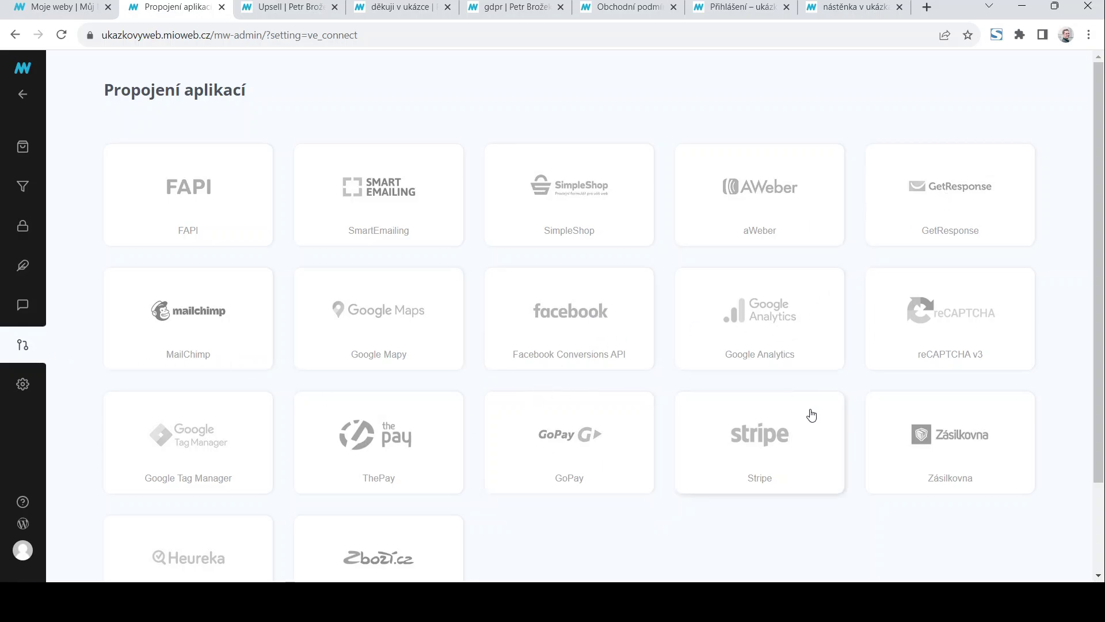
click(772, 320)
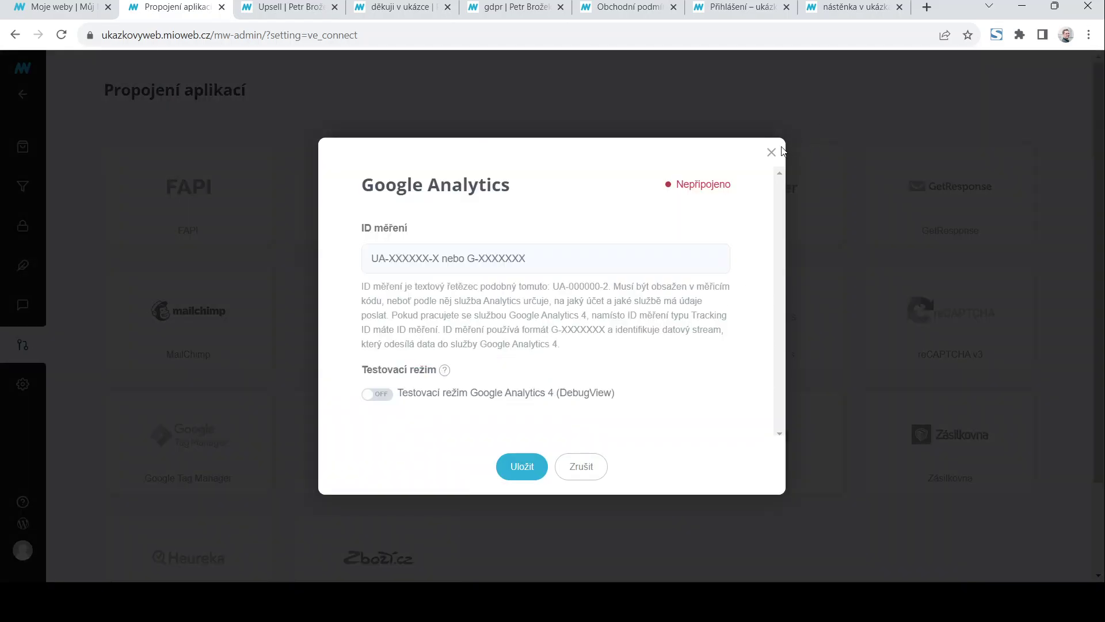
click(772, 153)
click(180, 439)
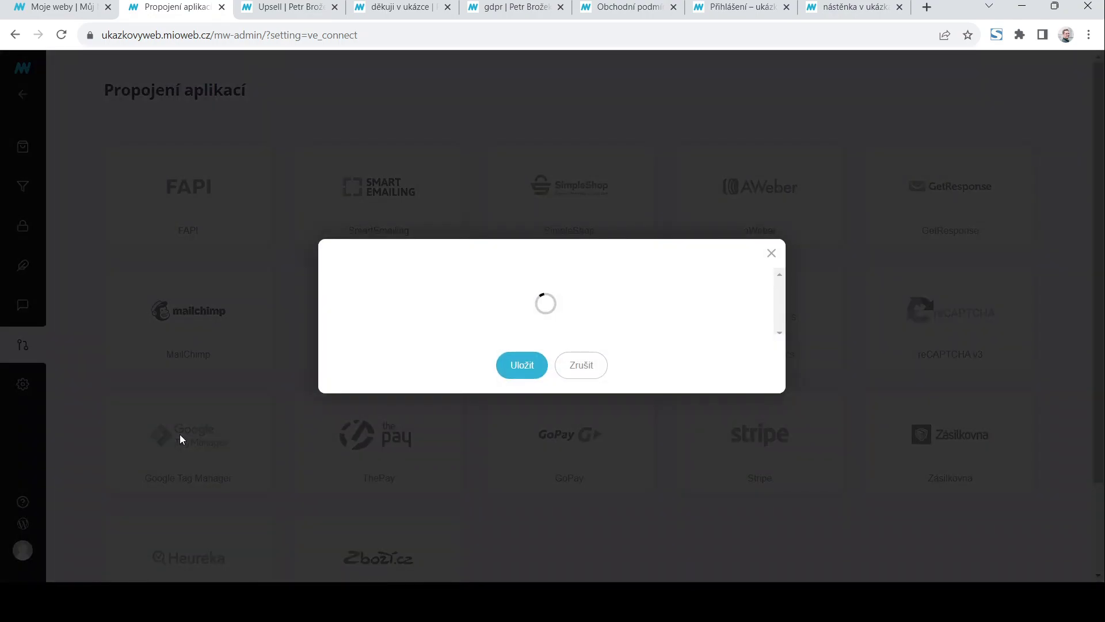
click(773, 199)
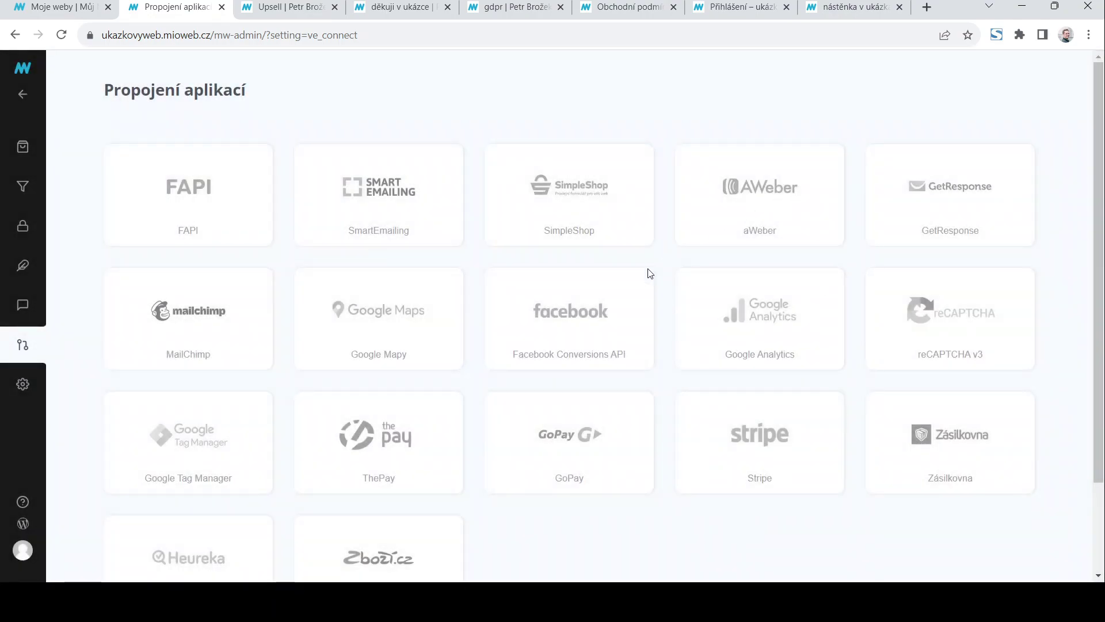
View the connection settings of the ThePay and GoPay payment gateways, closing each without changes
scroll(674, 299, down, 2)
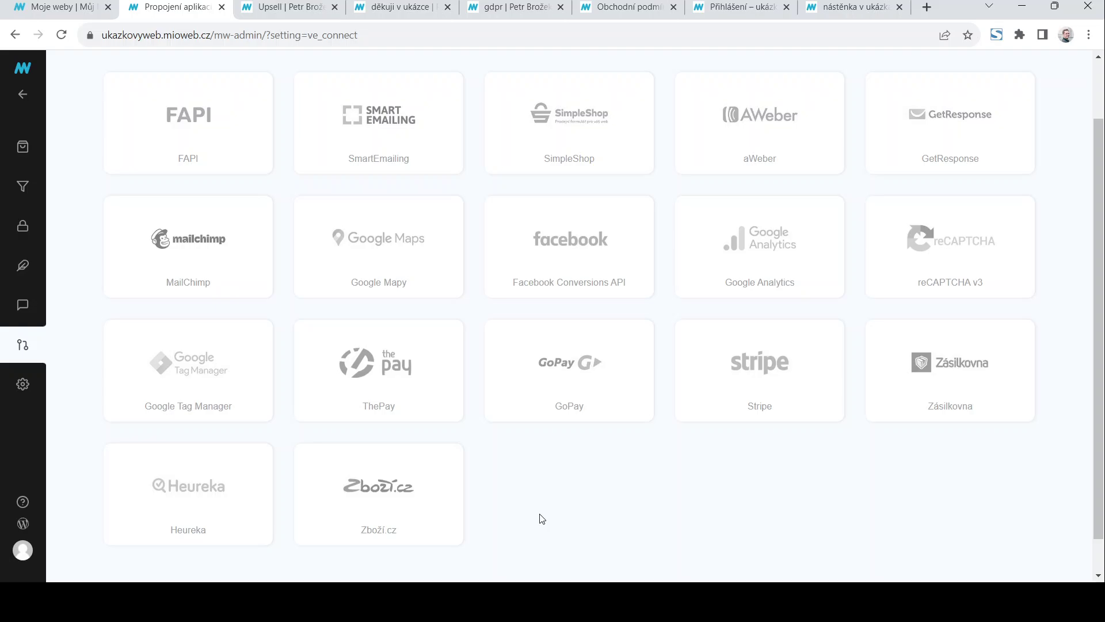
click(412, 388)
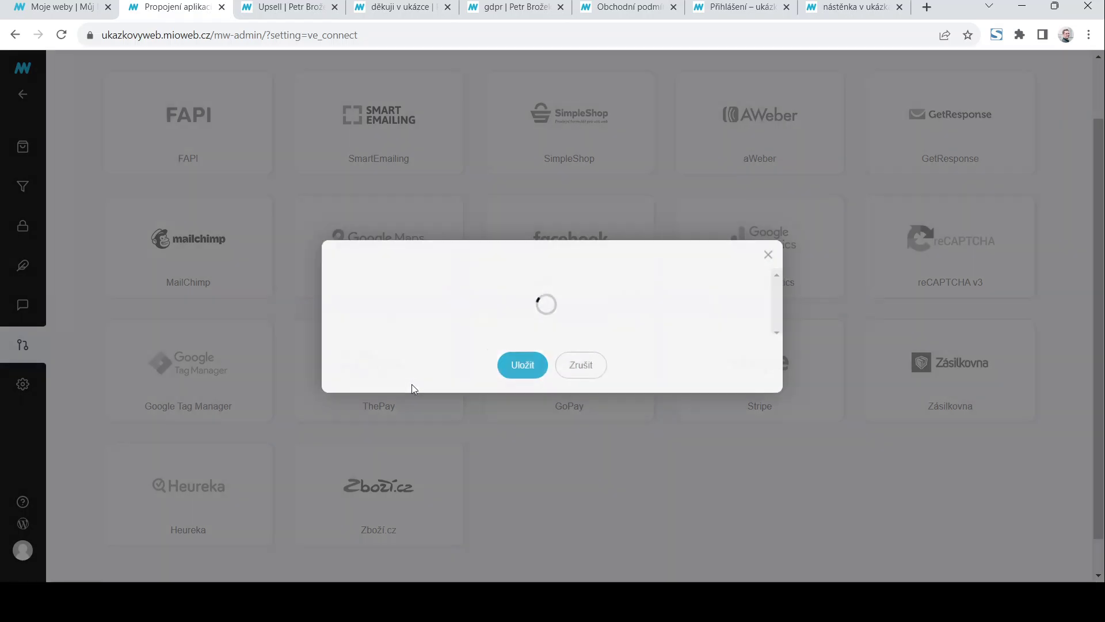
click(768, 119)
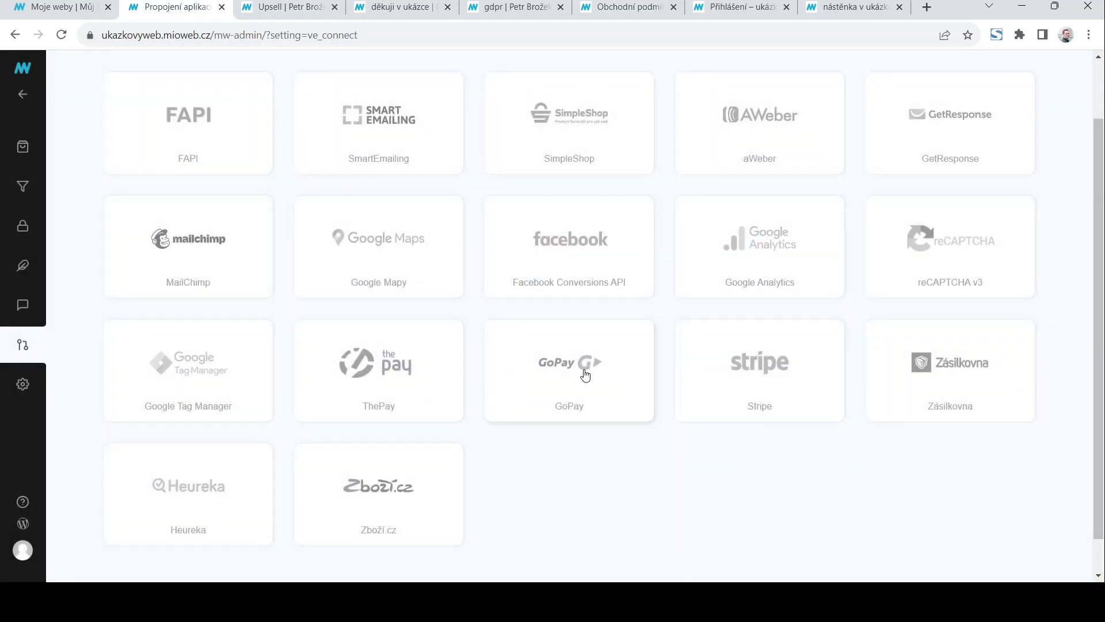
click(586, 375)
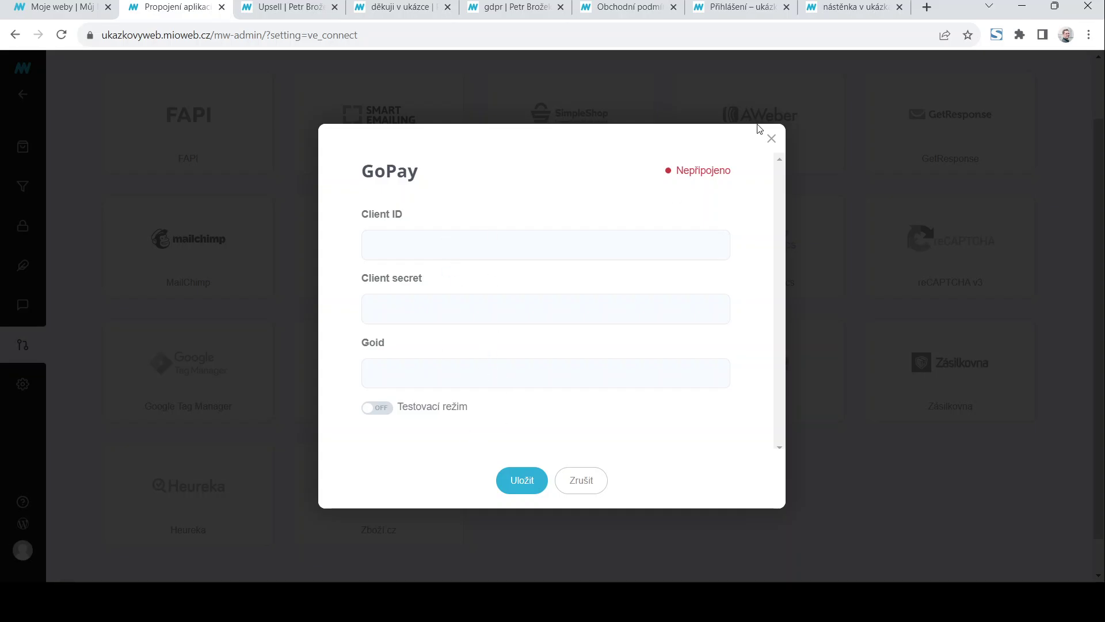
click(771, 139)
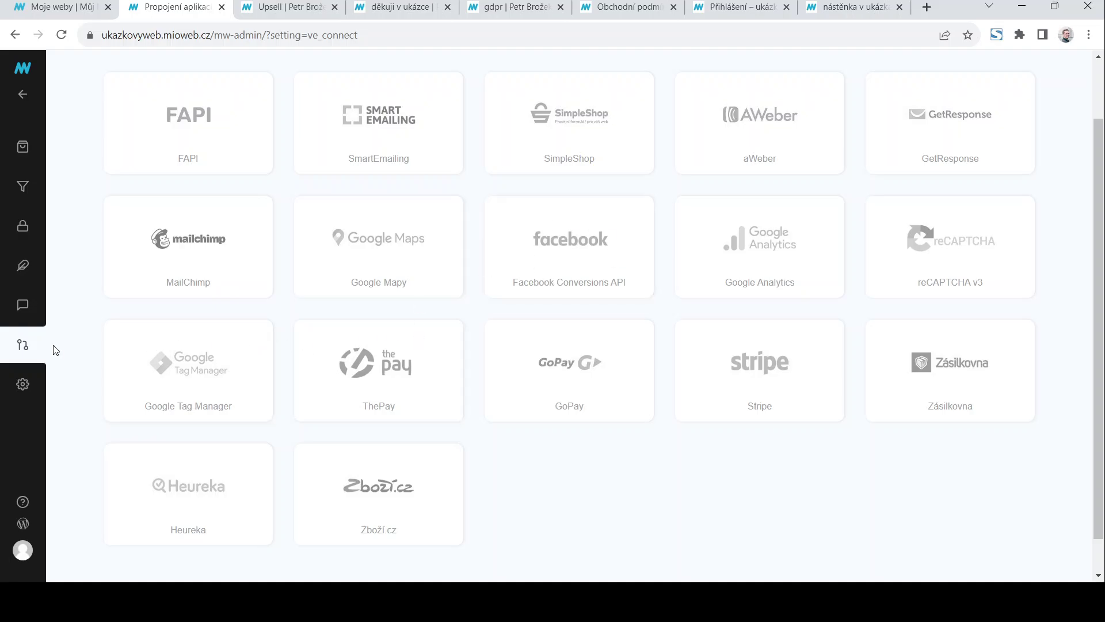
Add a site-wide custom code named "facebook pixel" under Vlastní kódy in the web settings
click(23, 386)
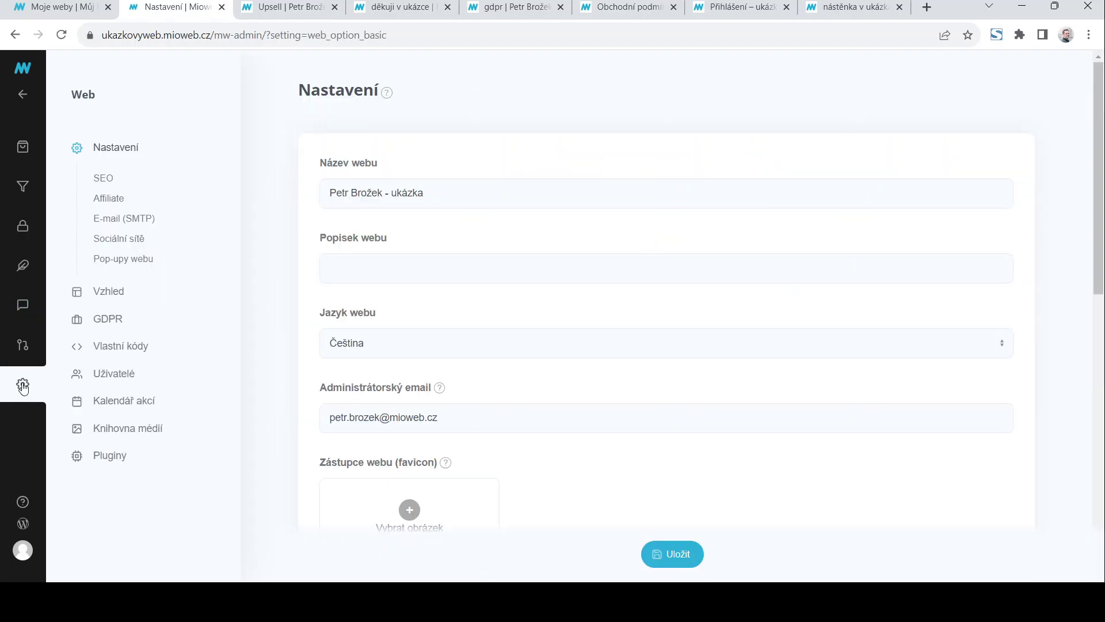
click(108, 347)
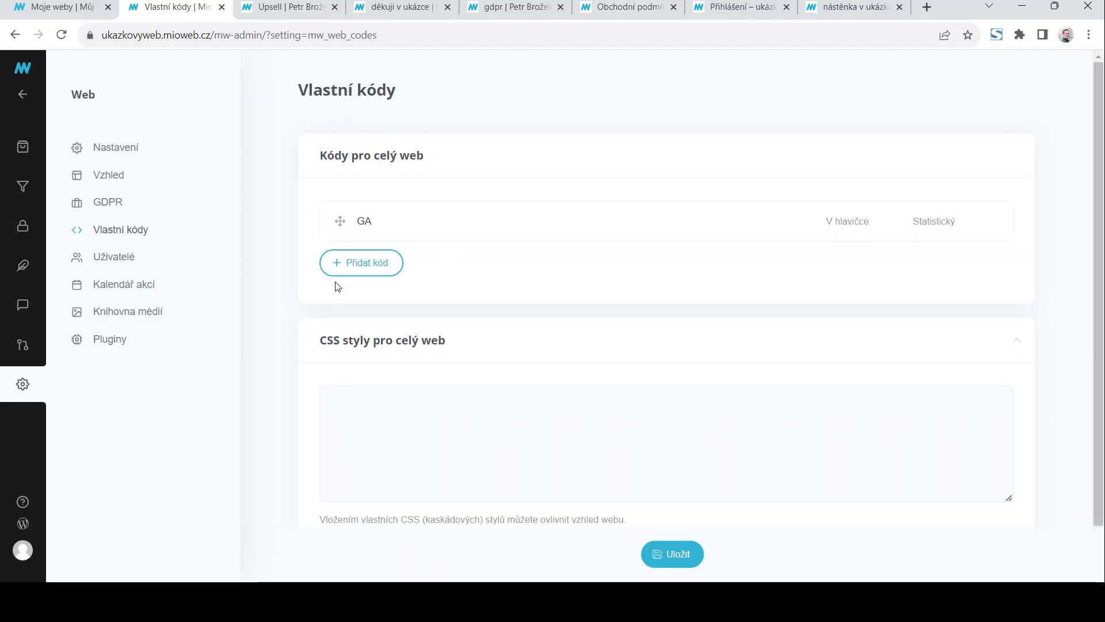
click(353, 266)
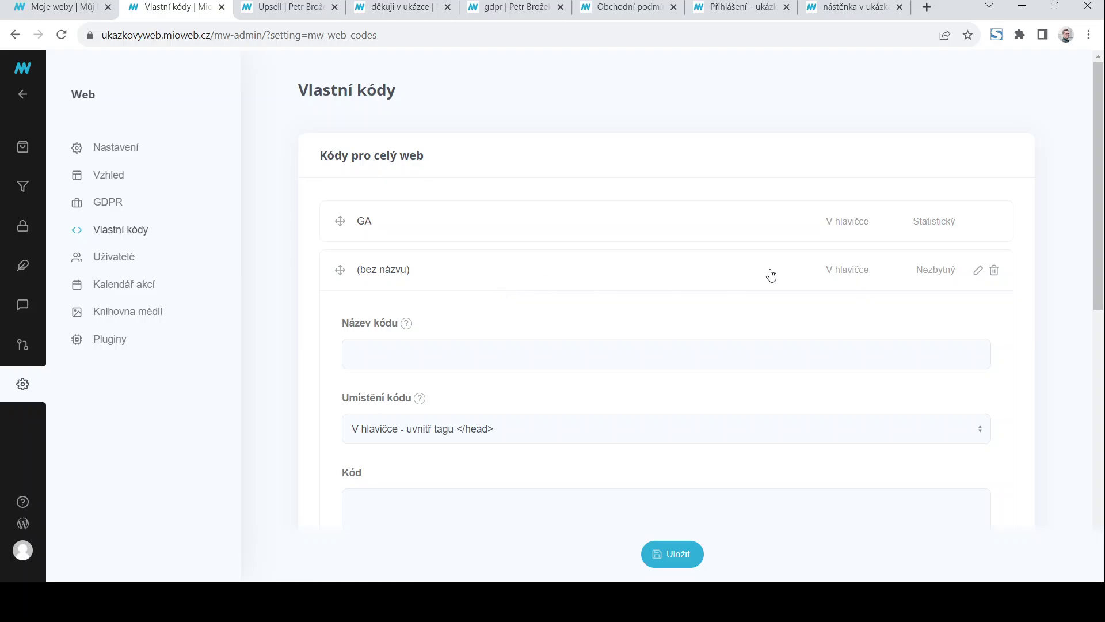
click(978, 270)
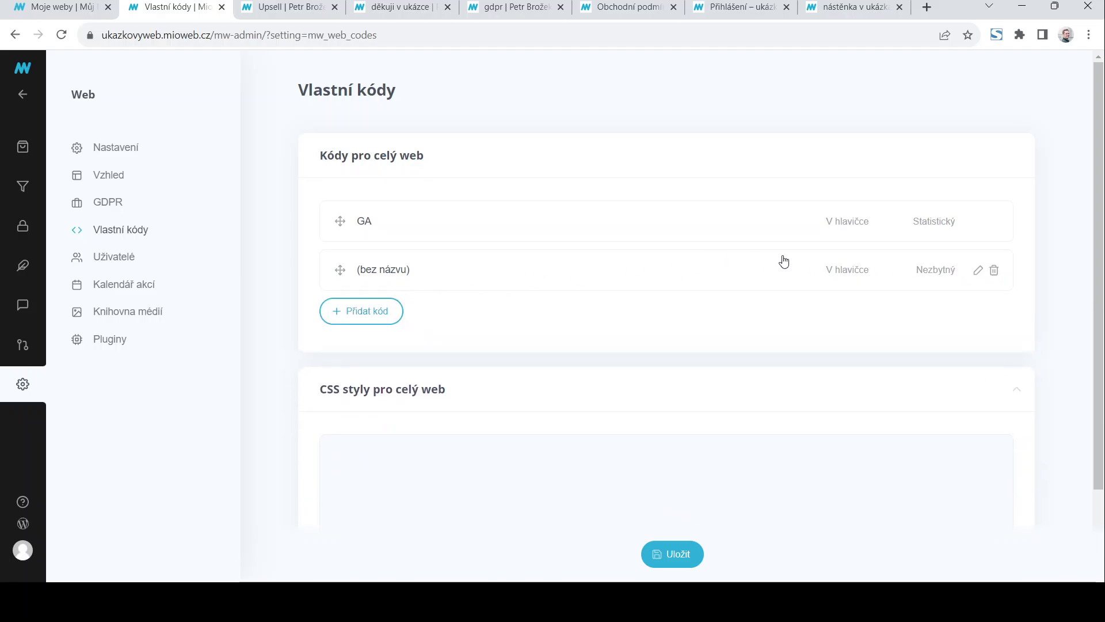
click(684, 282)
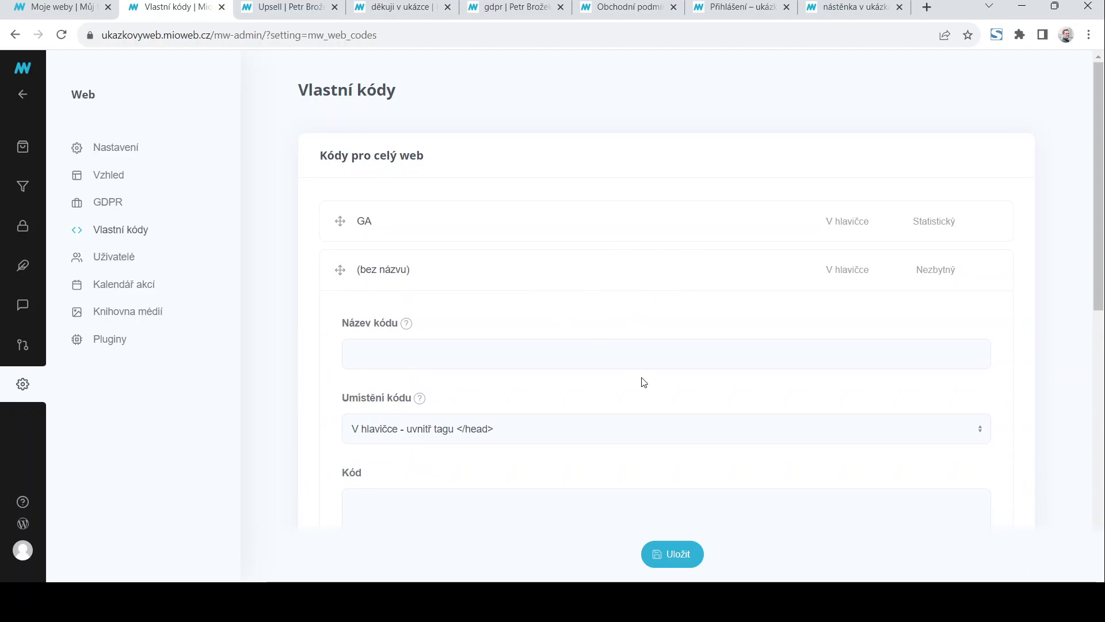
mouse_move(692, 272)
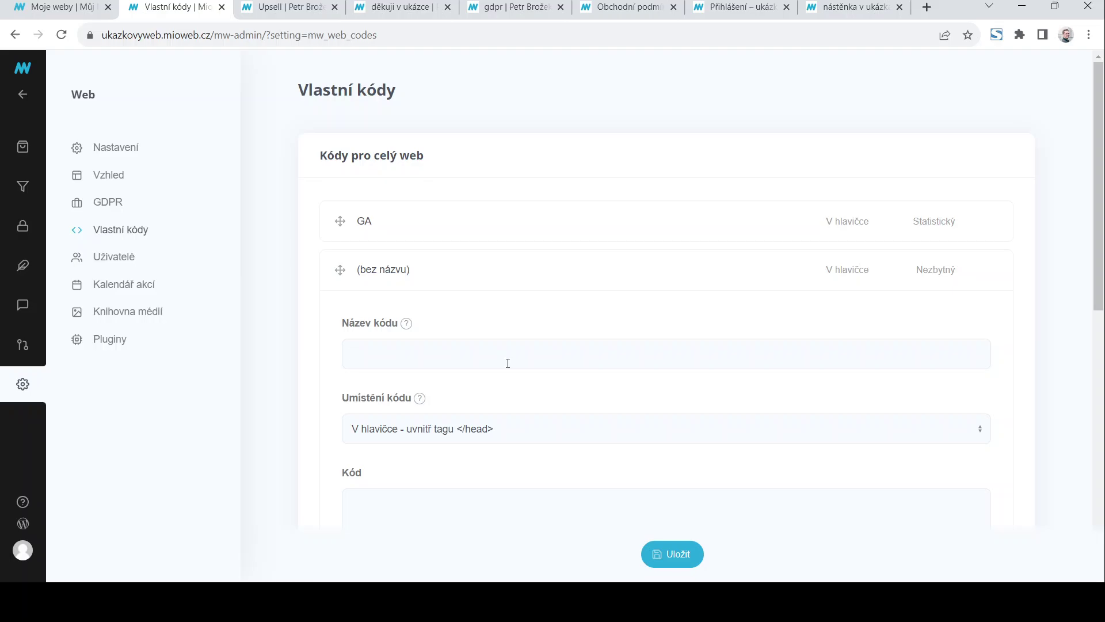
text(facebook)
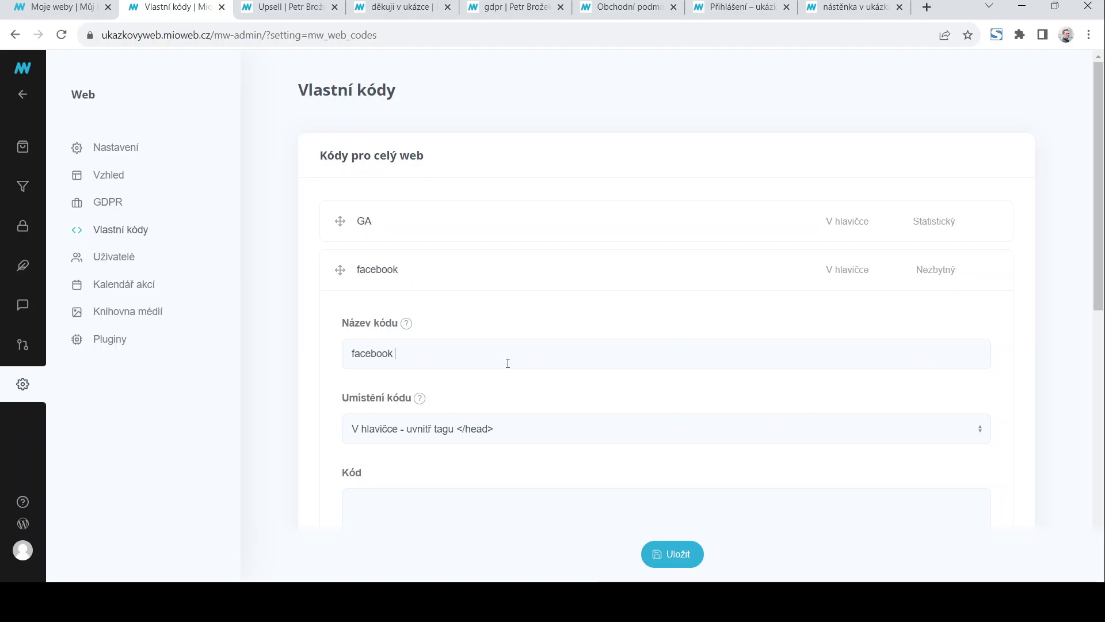
text( pixel)
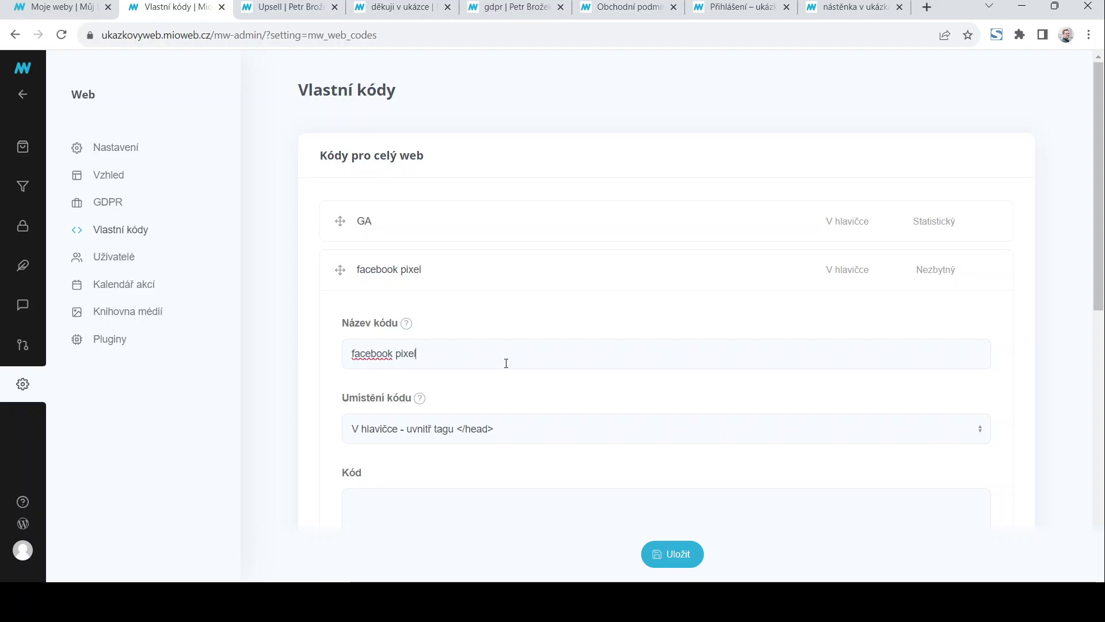
Keep the code's placement in the header, set its purpose (Účel kódu) to Marketingový and save the custom codes
scroll(506, 363, down, 2)
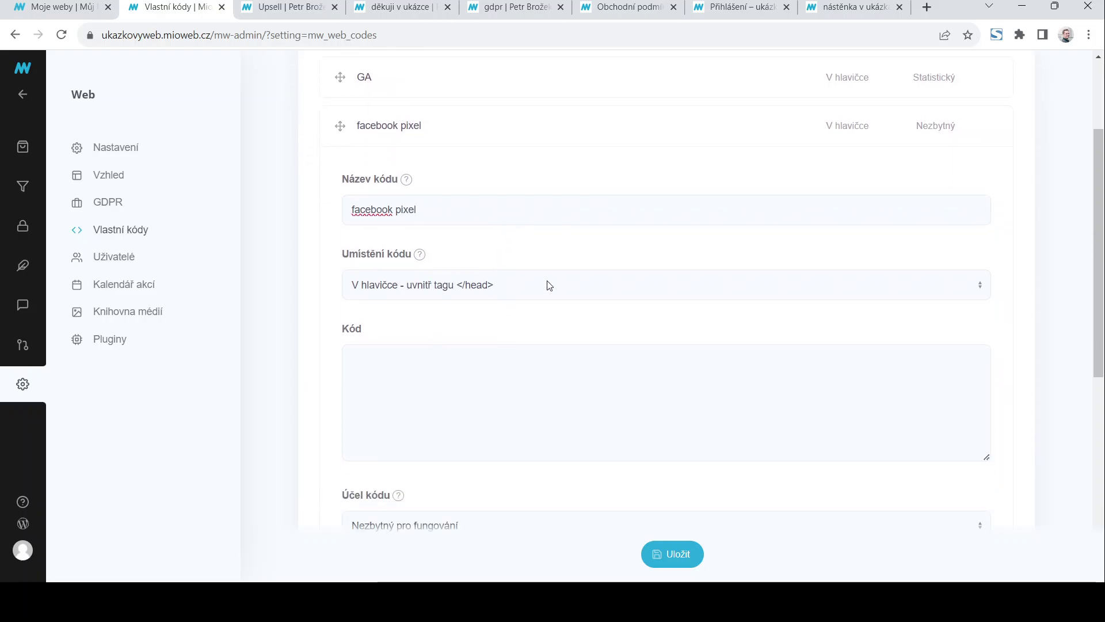
click(552, 259)
scroll(587, 365, down, 2)
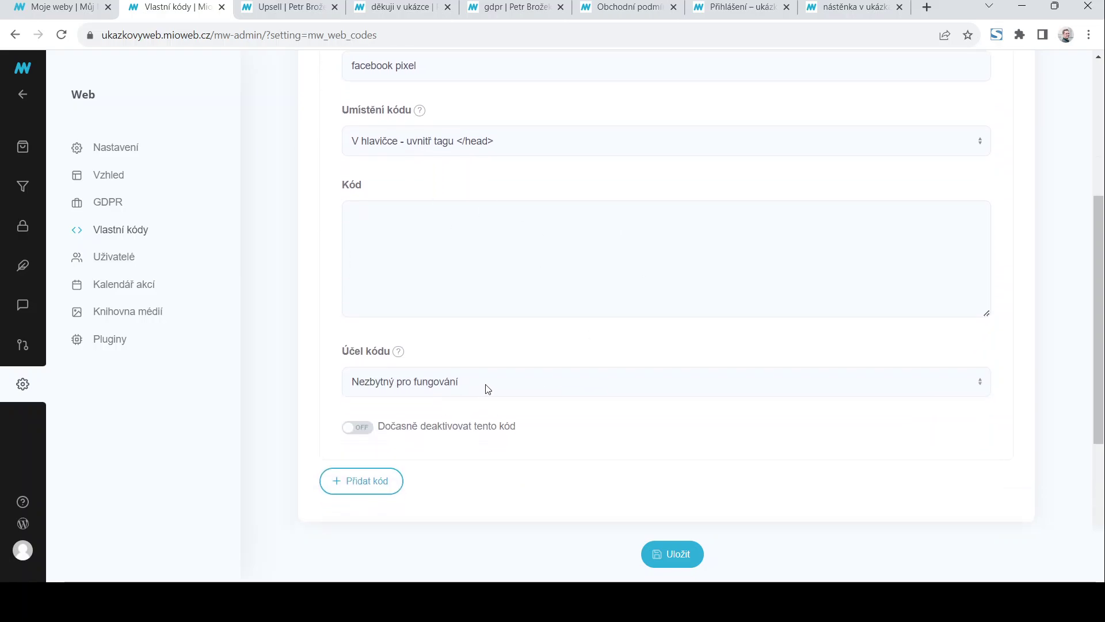
click(388, 413)
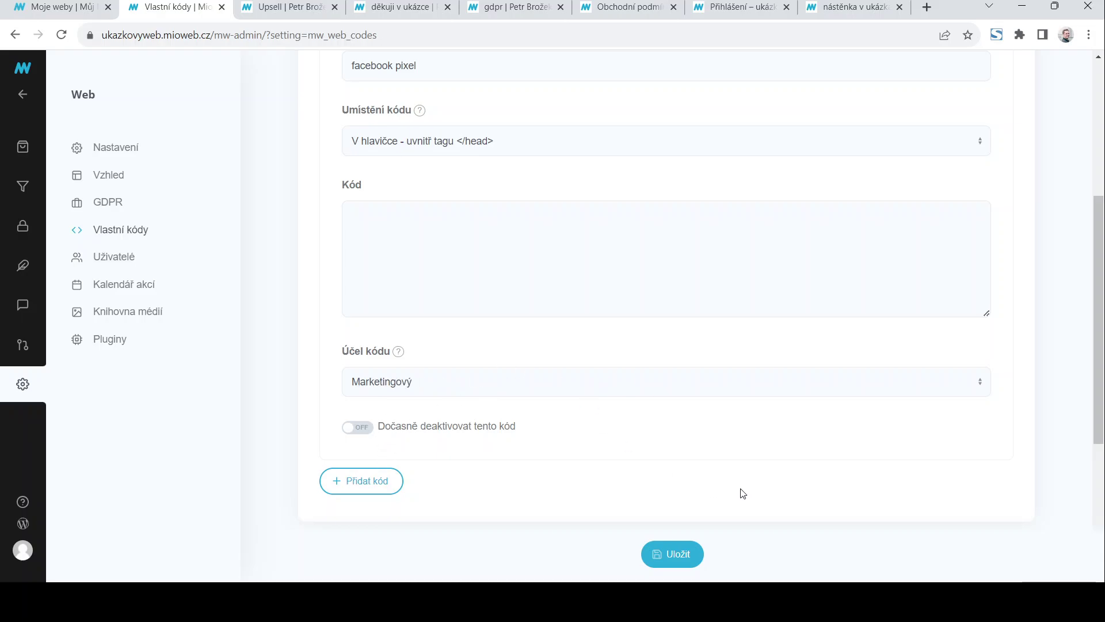
scroll(672, 432, down, 3)
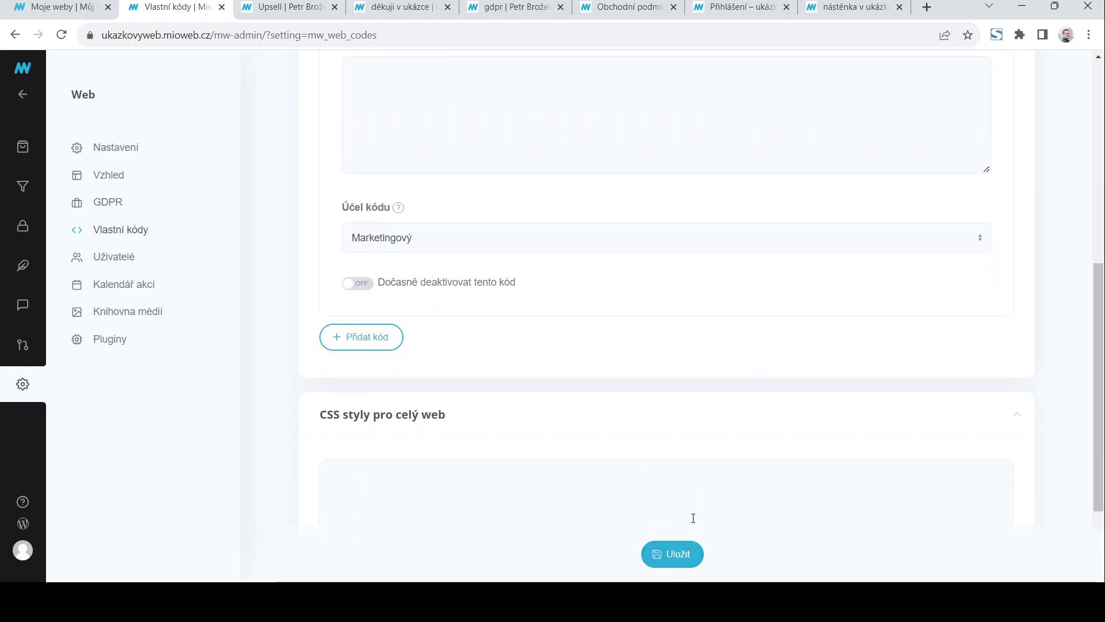
click(679, 558)
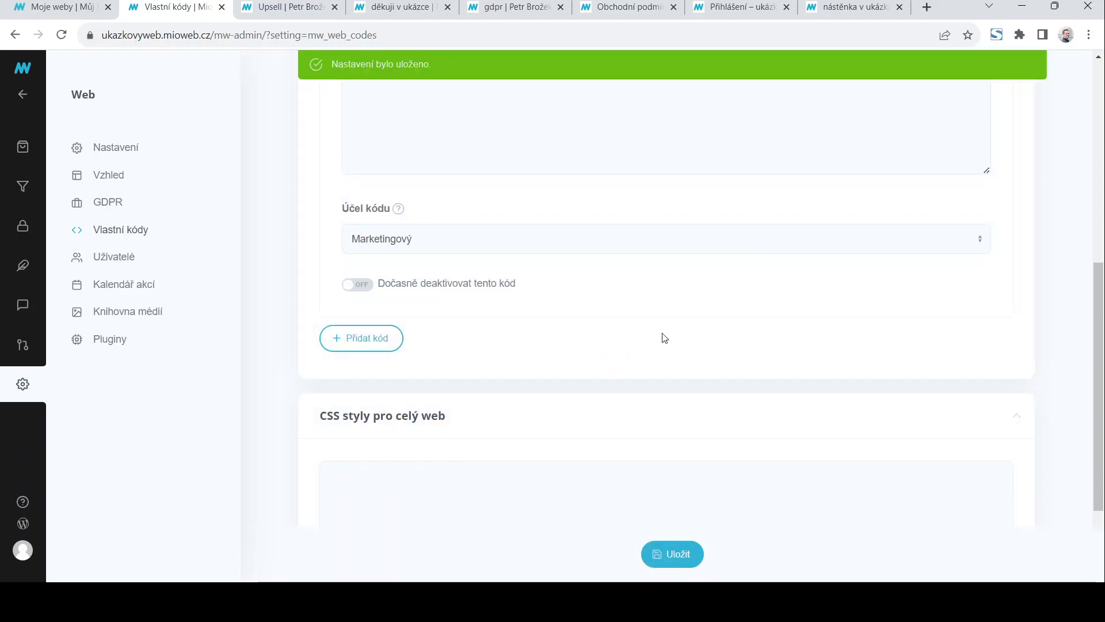
Review the list of site-wide codes, the facebook pixel code's settings and the CSS styles section
scroll(662, 337, up, 7)
scroll(681, 358, down, 4)
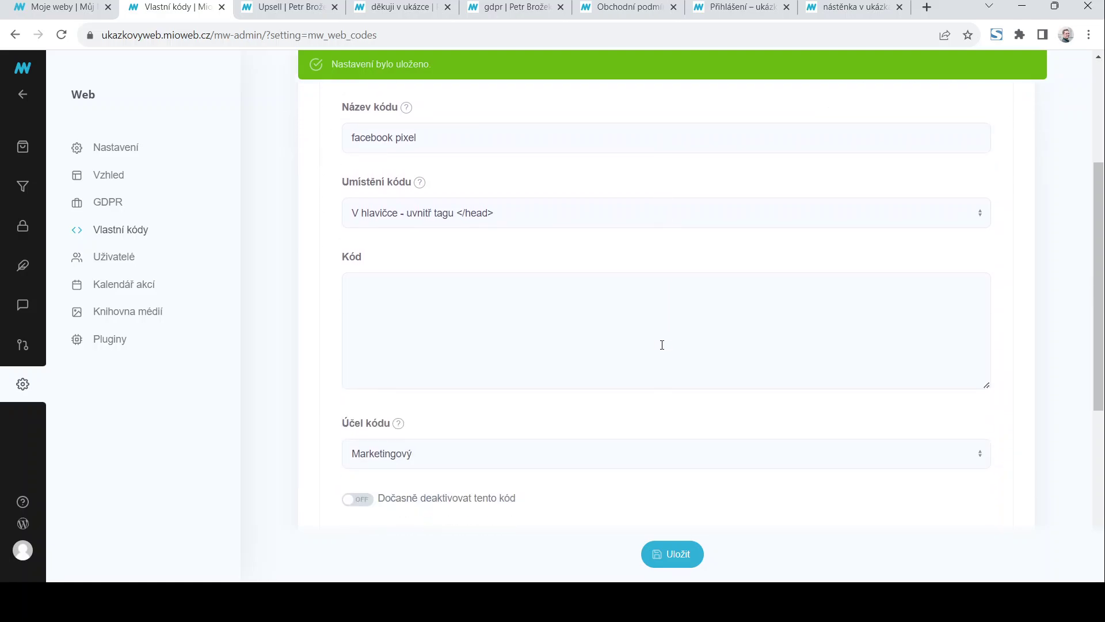
scroll(593, 328, down, 6)
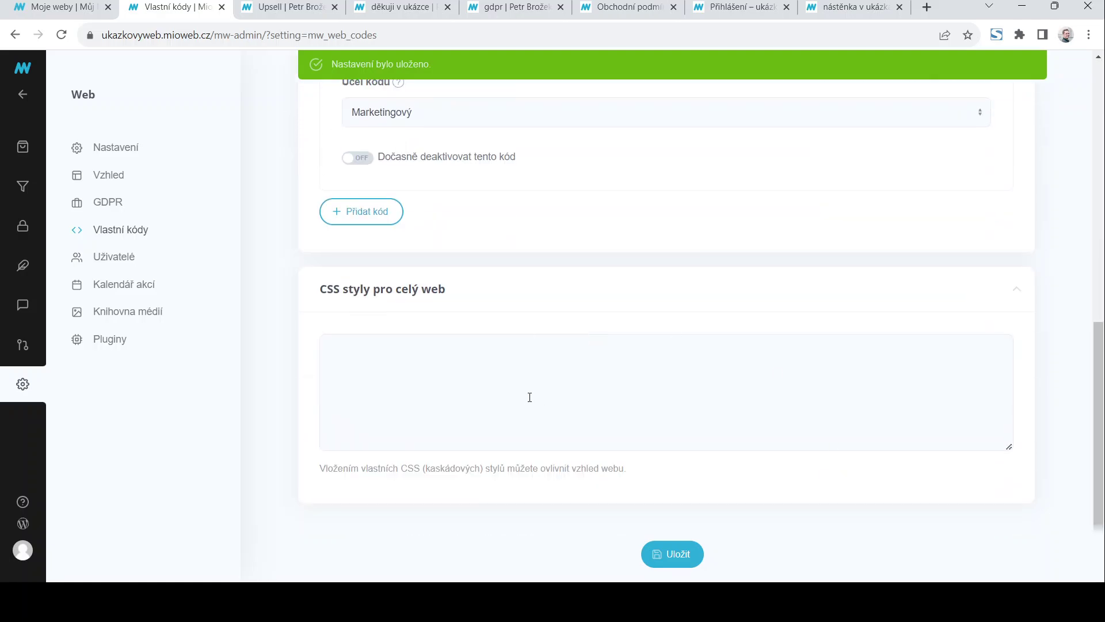
scroll(521, 388, up, 10)
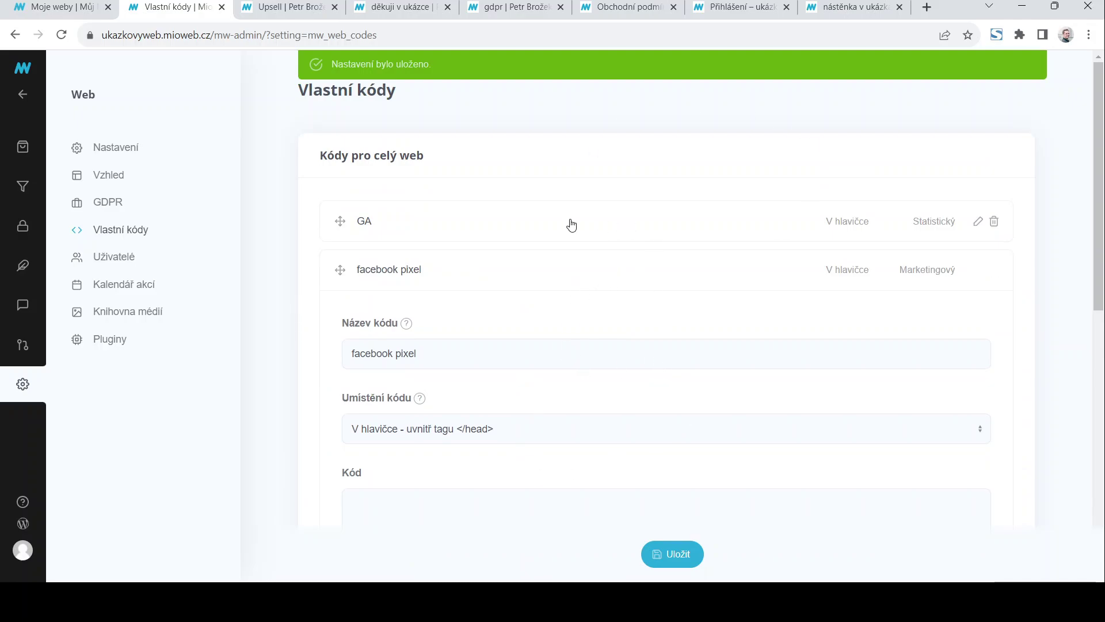
scroll(570, 407, down, 7)
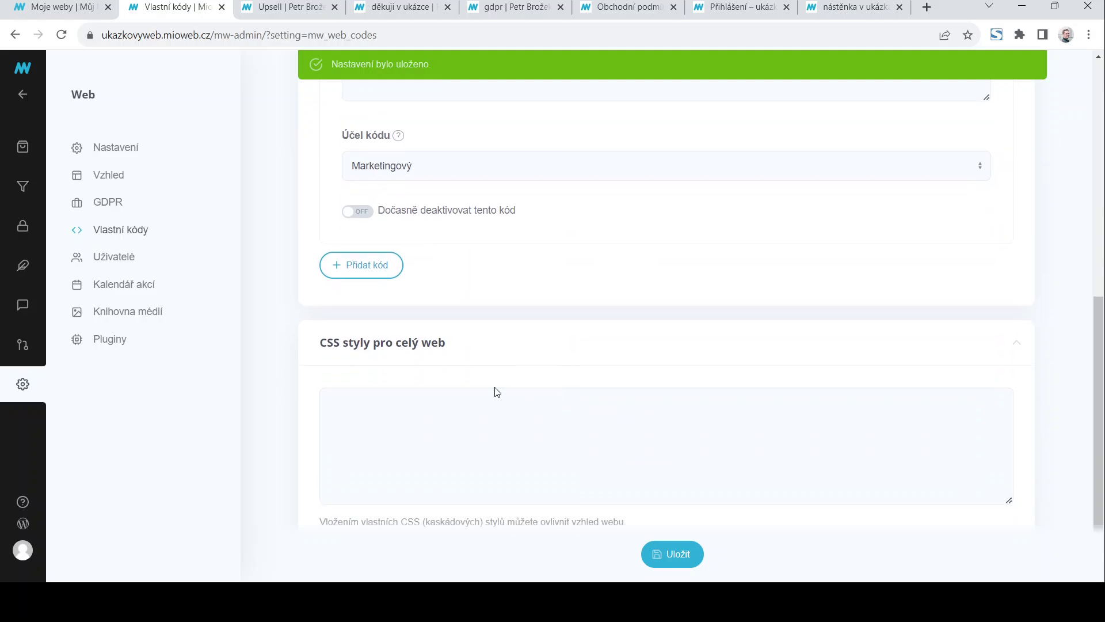
scroll(493, 397, up, 6)
scroll(506, 439, up, 3)
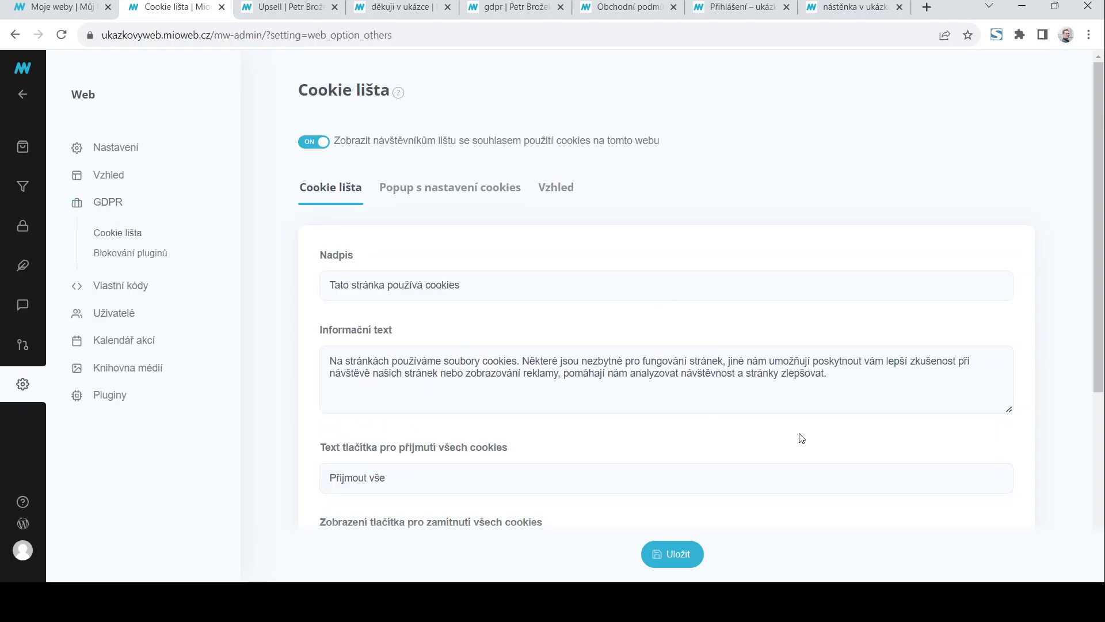
Review the GDPR cookie bar's texts, its reject-all option and the choices for the page with more information
scroll(671, 410, down, 2)
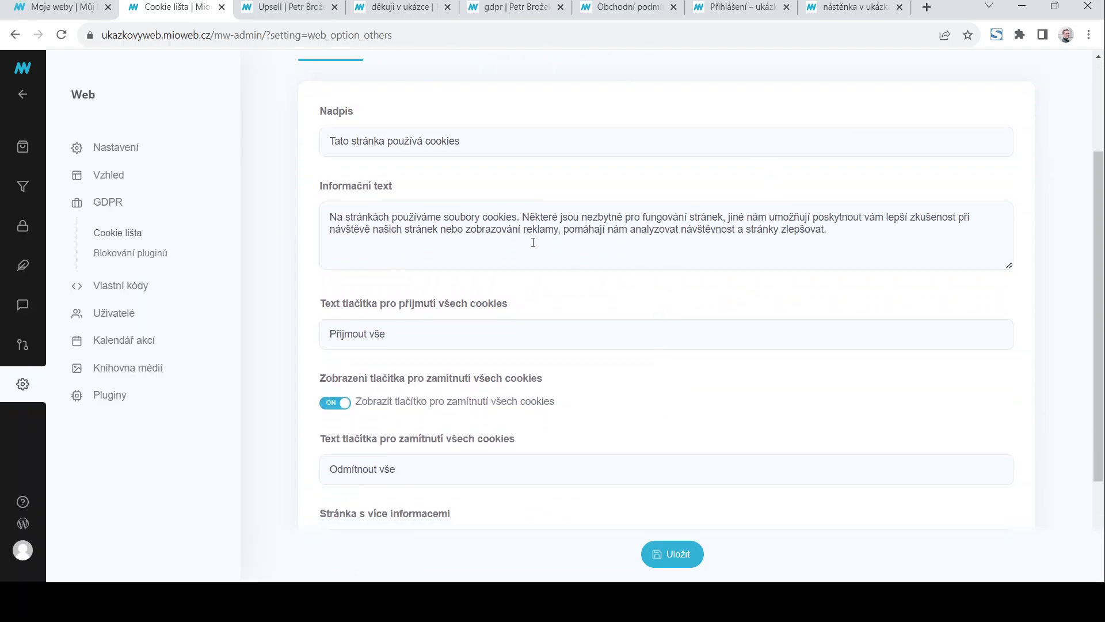
scroll(558, 207, down, 2)
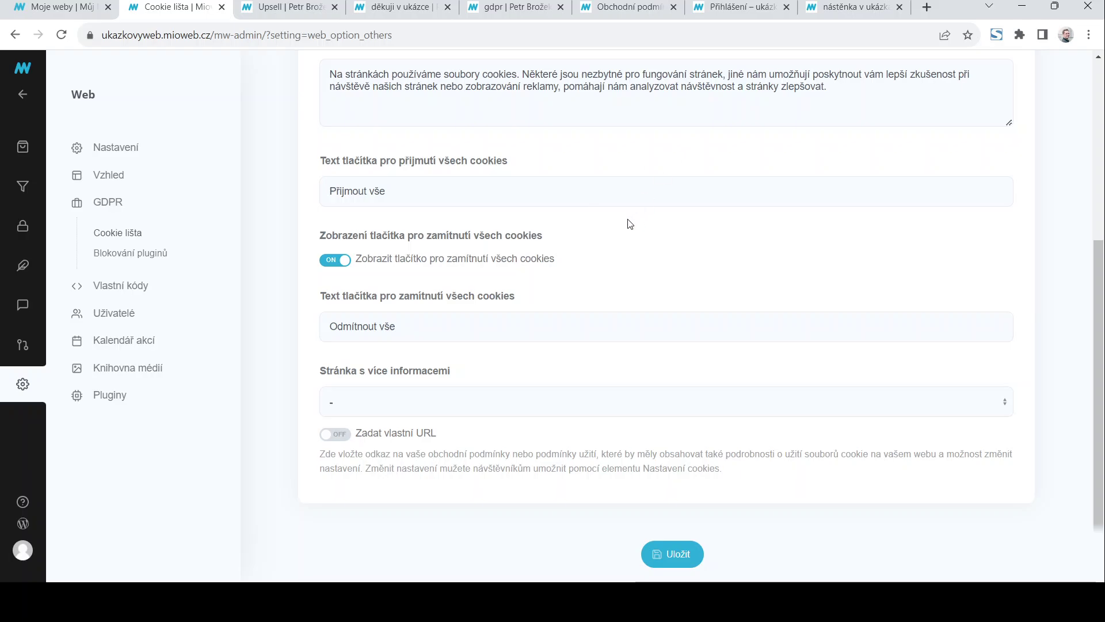
click(436, 415)
click(450, 417)
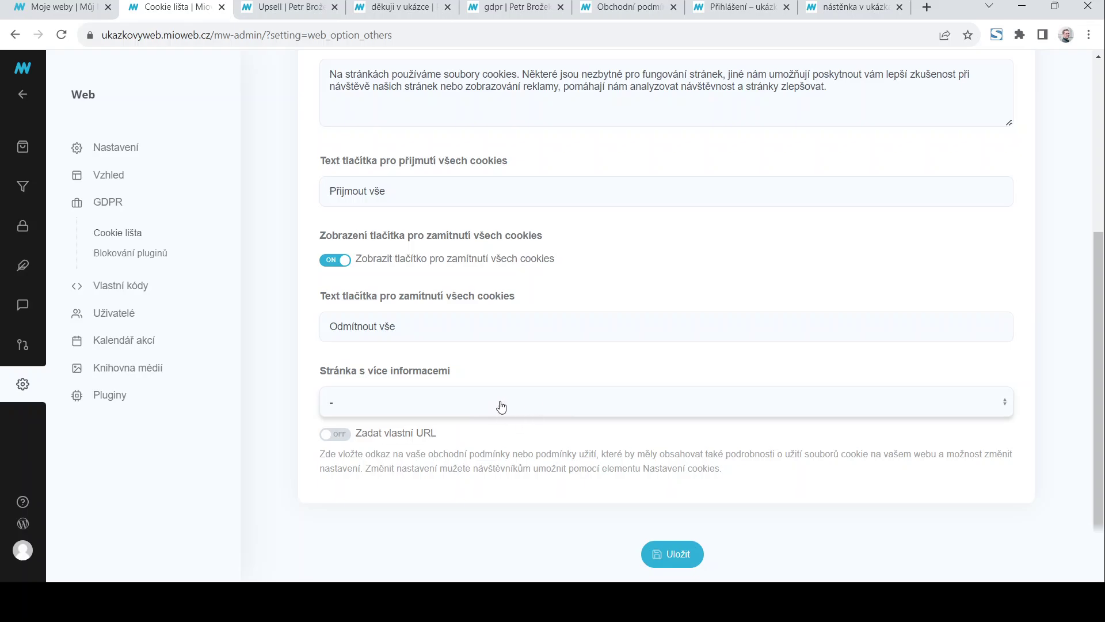
scroll(496, 491, up, 2)
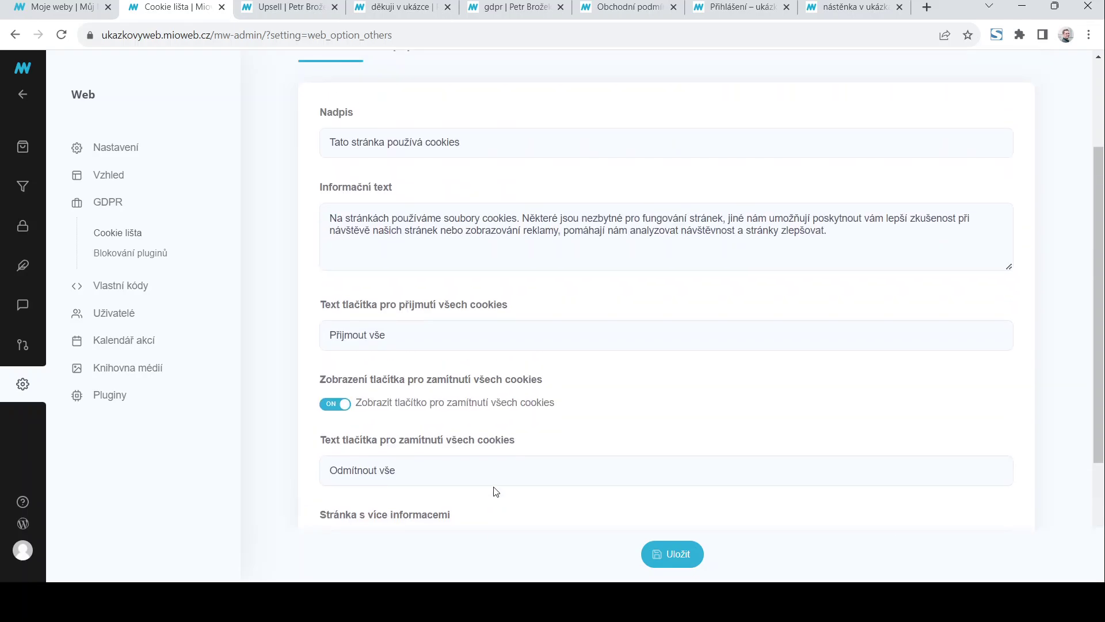
Look over the cookie bar's heading, accept and reject button texts and the more-information page option once more
scroll(495, 483, down, 2)
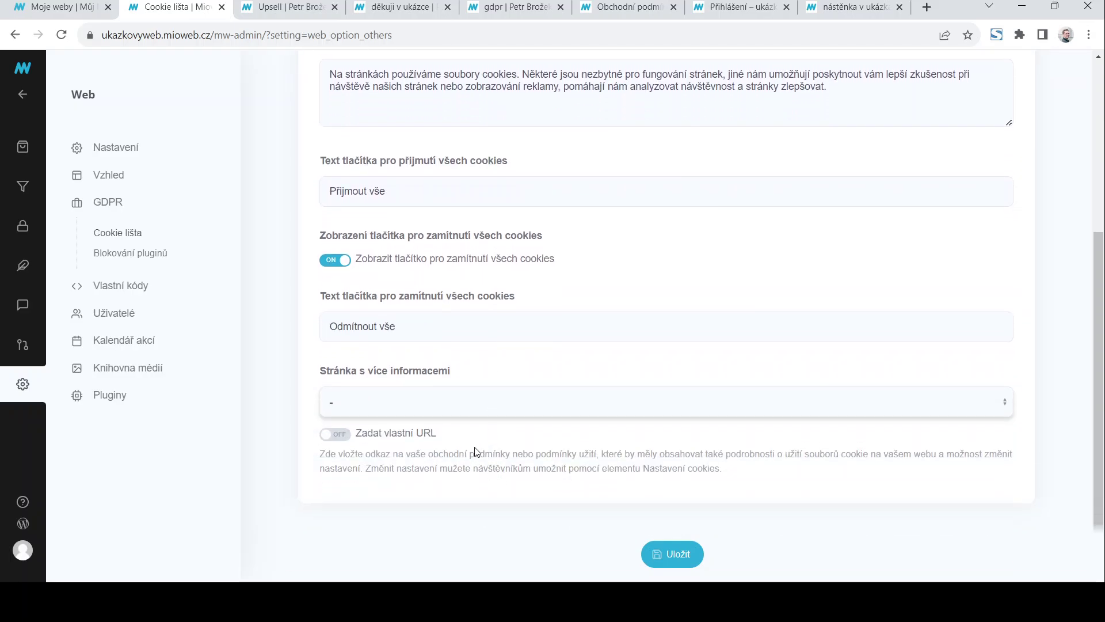
scroll(475, 450, up, 4)
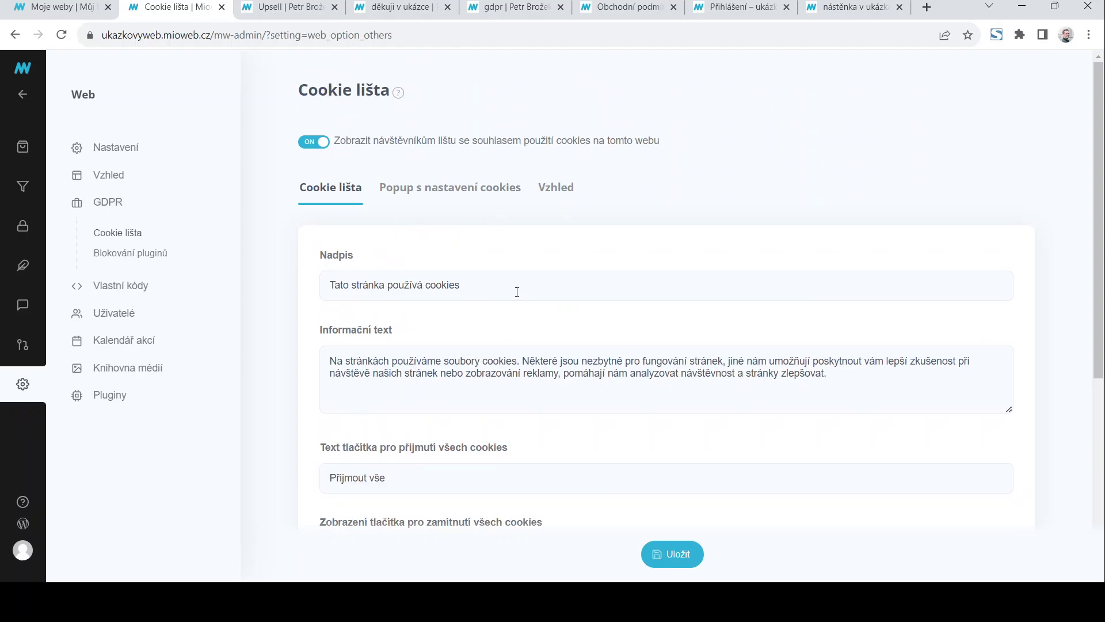
scroll(517, 292, down, 2)
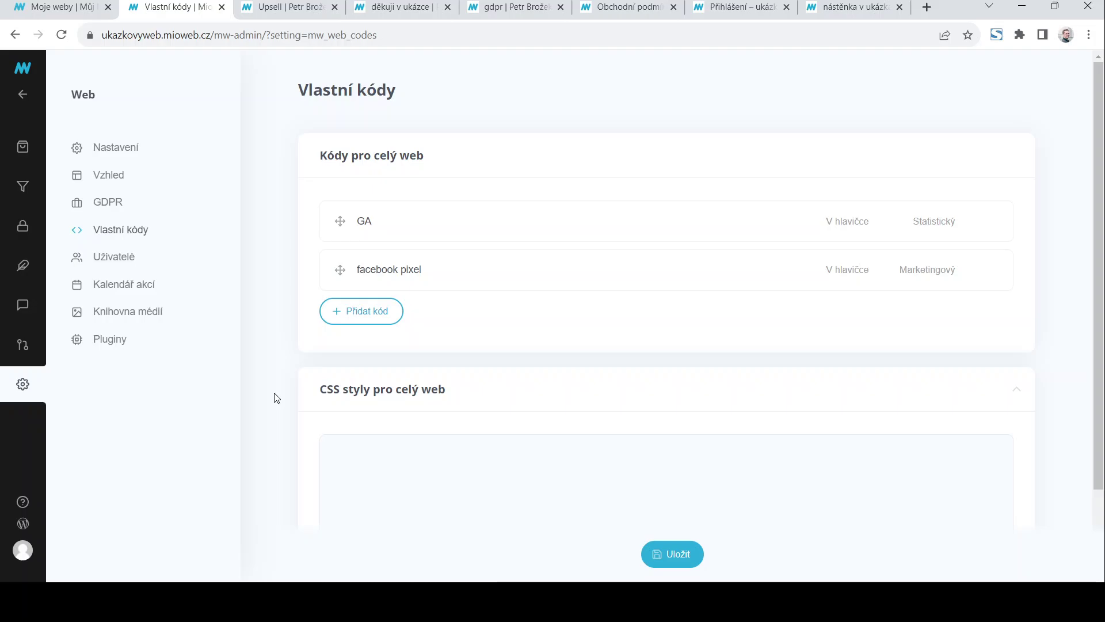
View the app connections and the customer funnel overview, and return to the website's home page in the editor
click(26, 345)
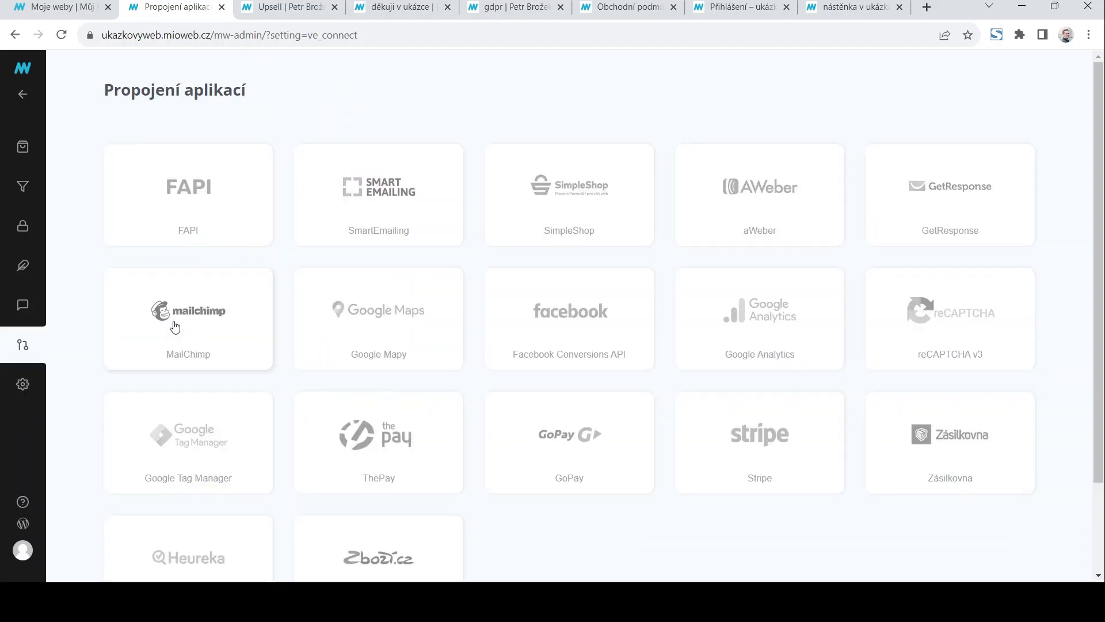
click(24, 193)
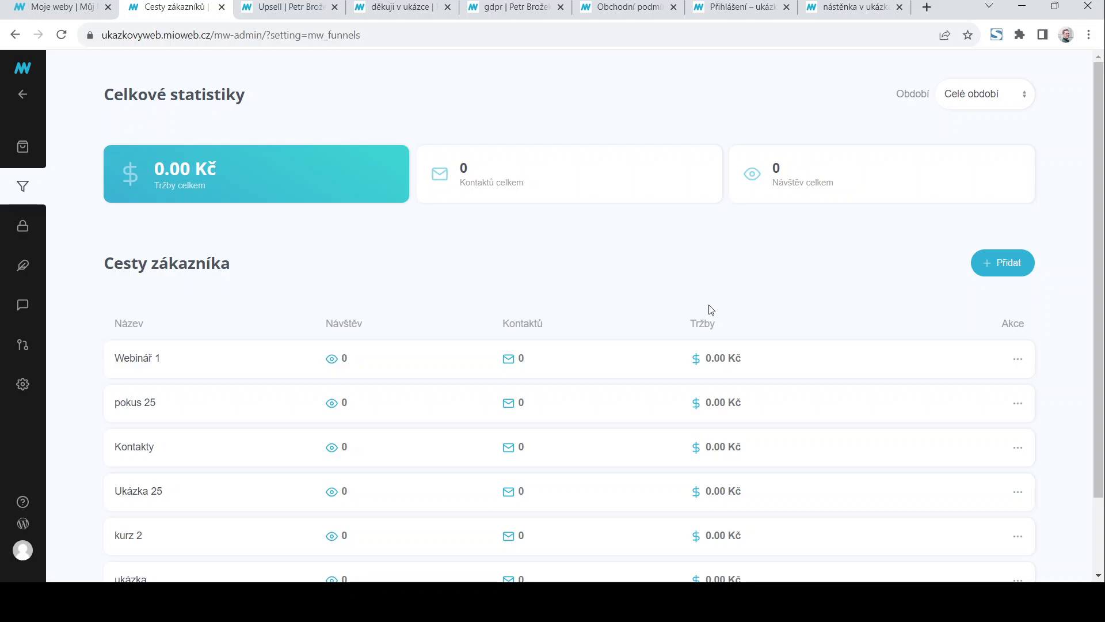
click(32, 99)
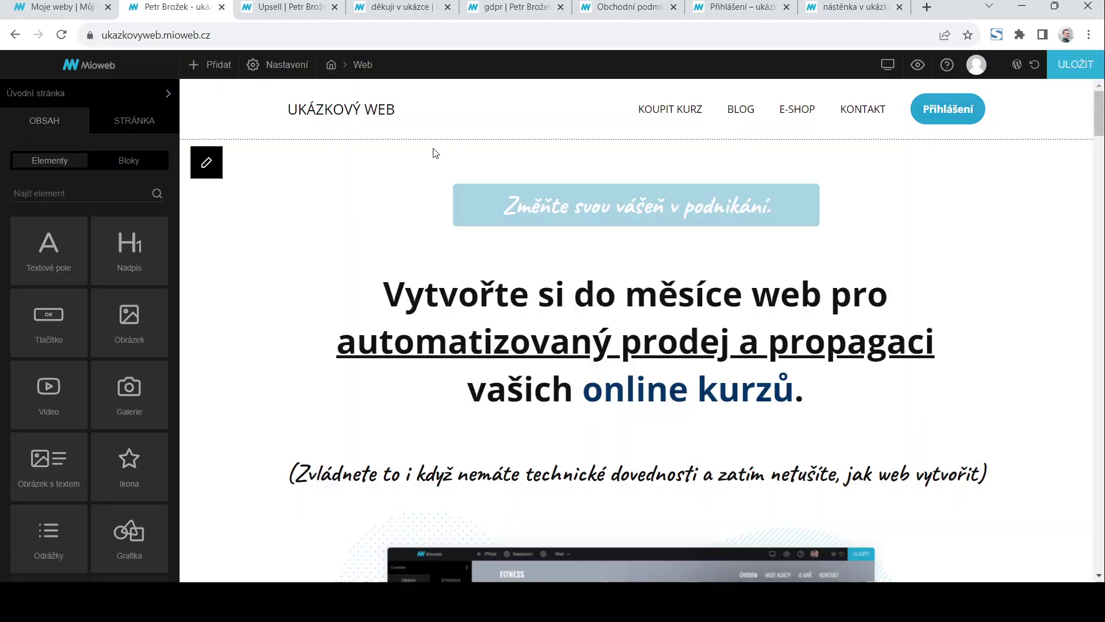
Create a new page named "prodej ukázky" from the Sale Letter 1 template in the Prodejní category
mouse_move(196, 68)
click(204, 99)
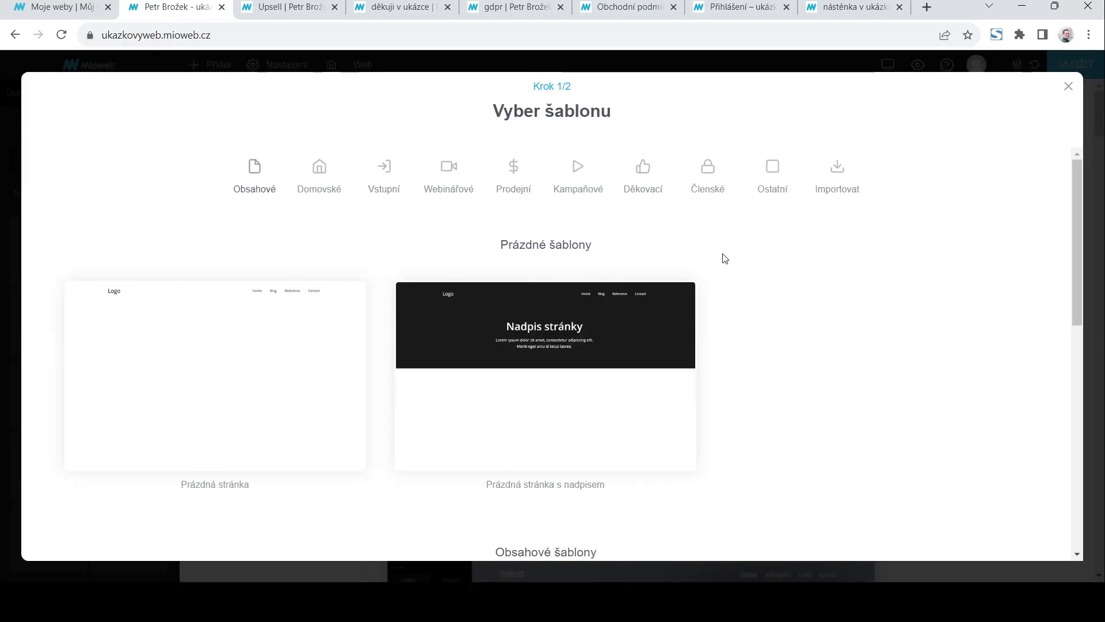
click(513, 177)
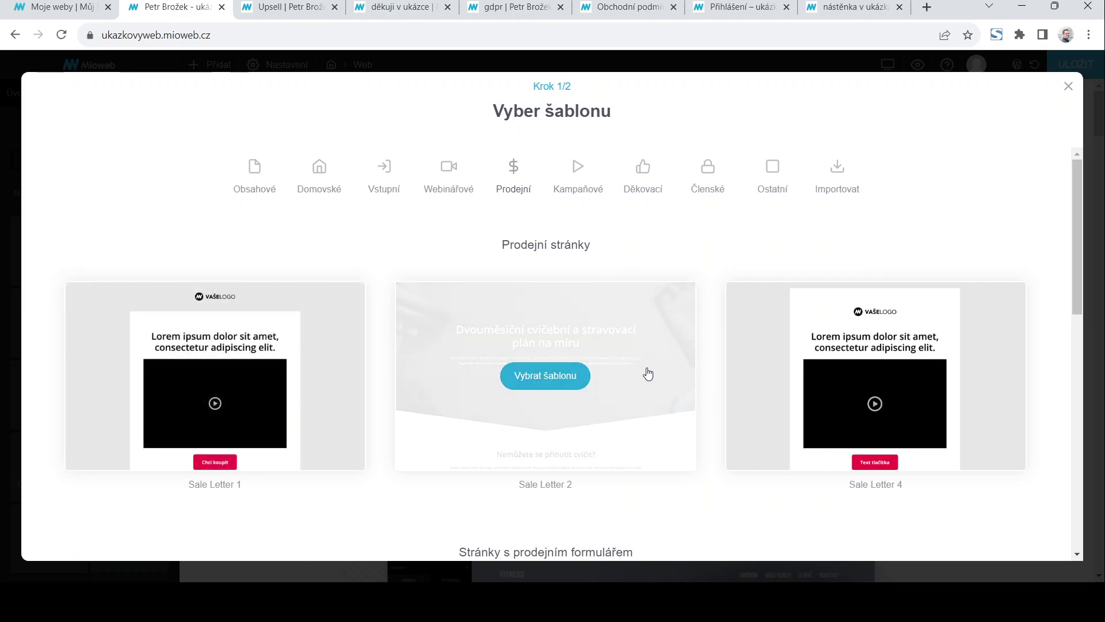
scroll(648, 372, down, 4)
scroll(648, 367, down, 1)
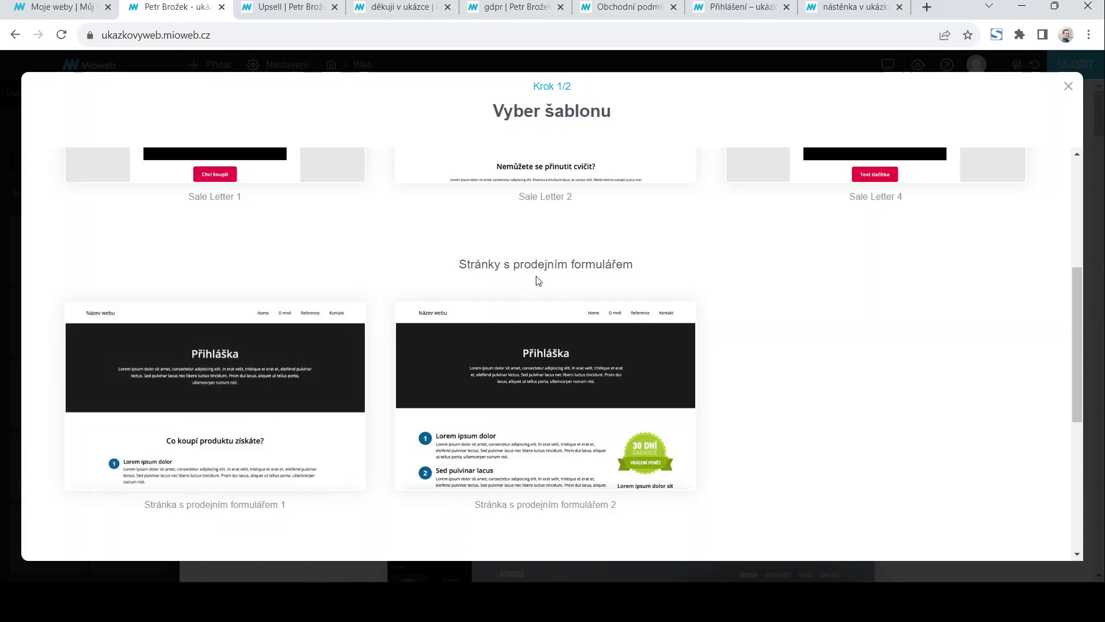
scroll(296, 262, up, 4)
click(217, 379)
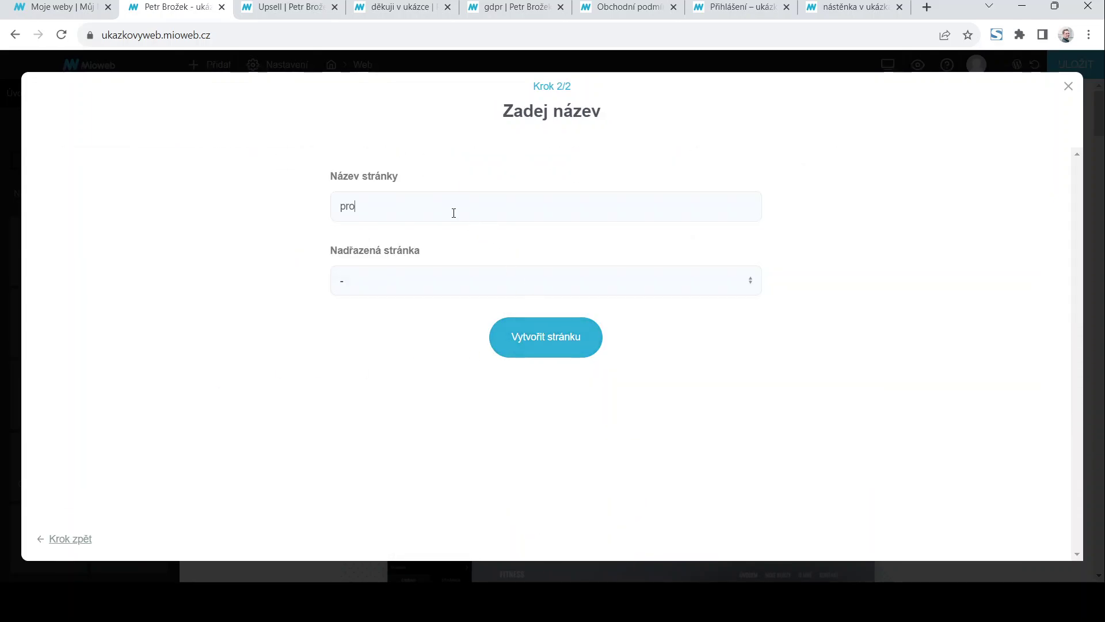
text(prodej ukázjy)
click(541, 352)
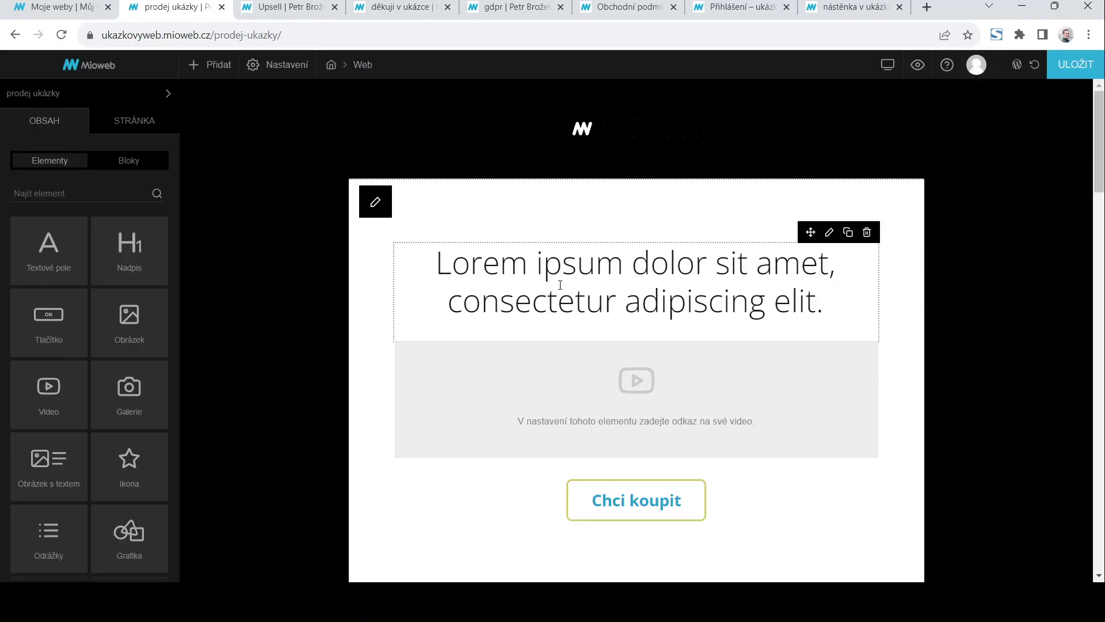
Delete the logo element above the new sales page's headline
scroll(593, 289, down, 6)
scroll(599, 296, up, 4)
scroll(599, 297, up, 3)
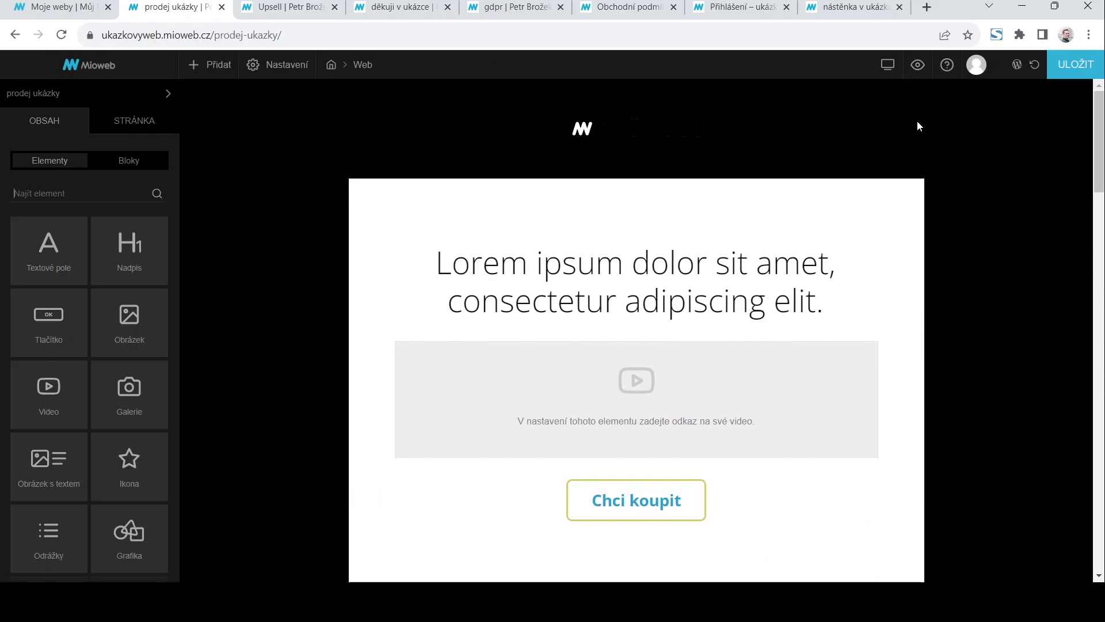
click(867, 104)
click(640, 337)
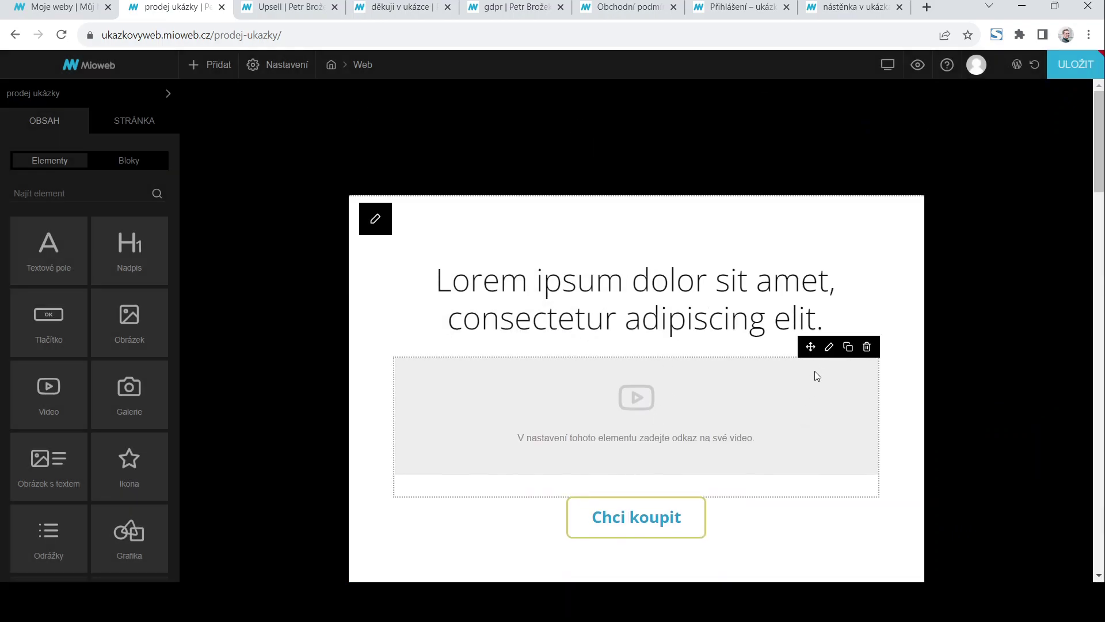
Set the video element's URL to the YouTube link ending in "watch?v=iX97KIXvnFg&t=375s" and save the element
click(829, 347)
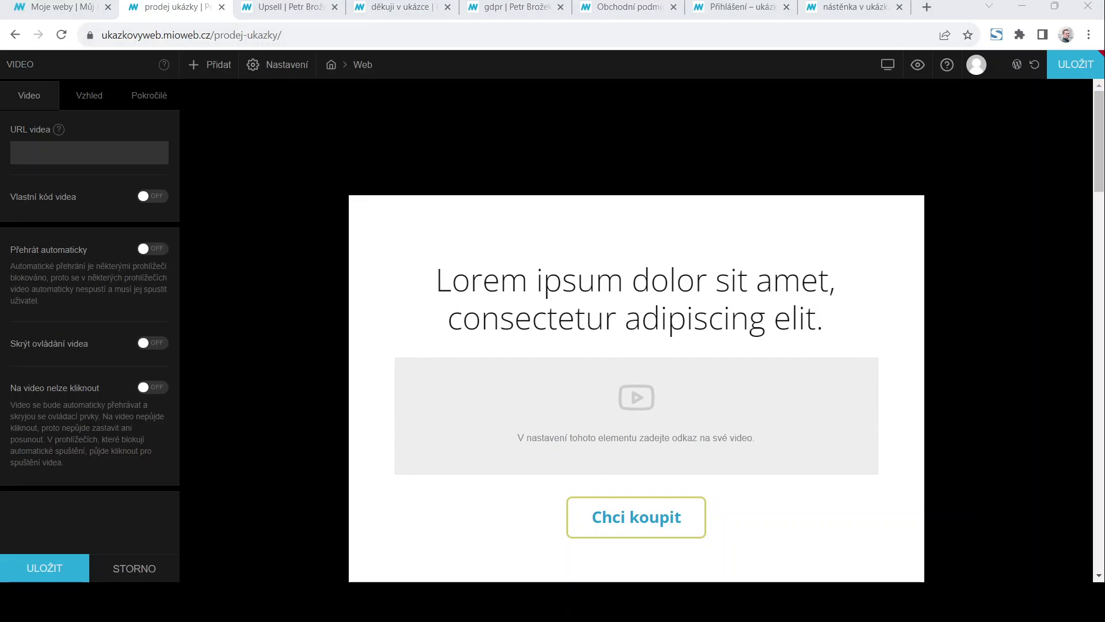
click(720, 419)
click(829, 346)
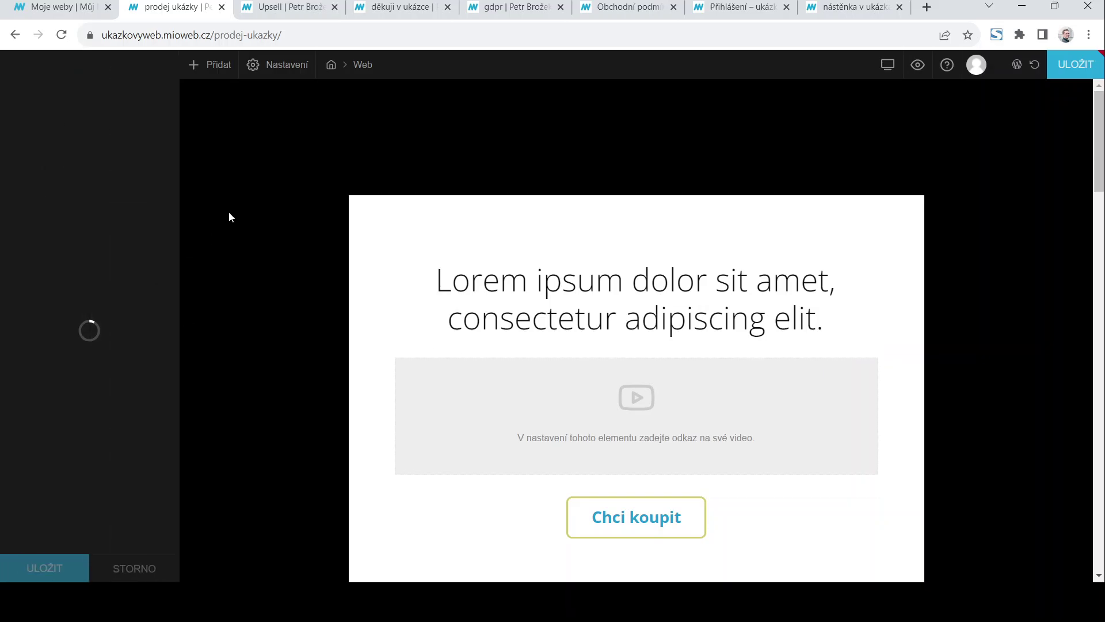
key(ctrl+v)
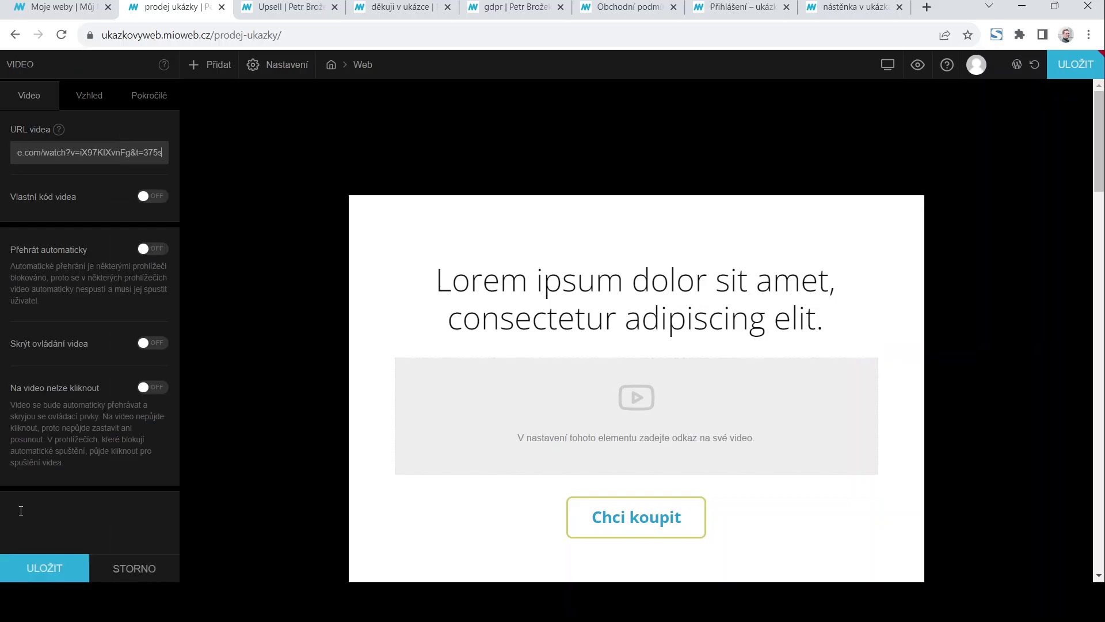
click(50, 568)
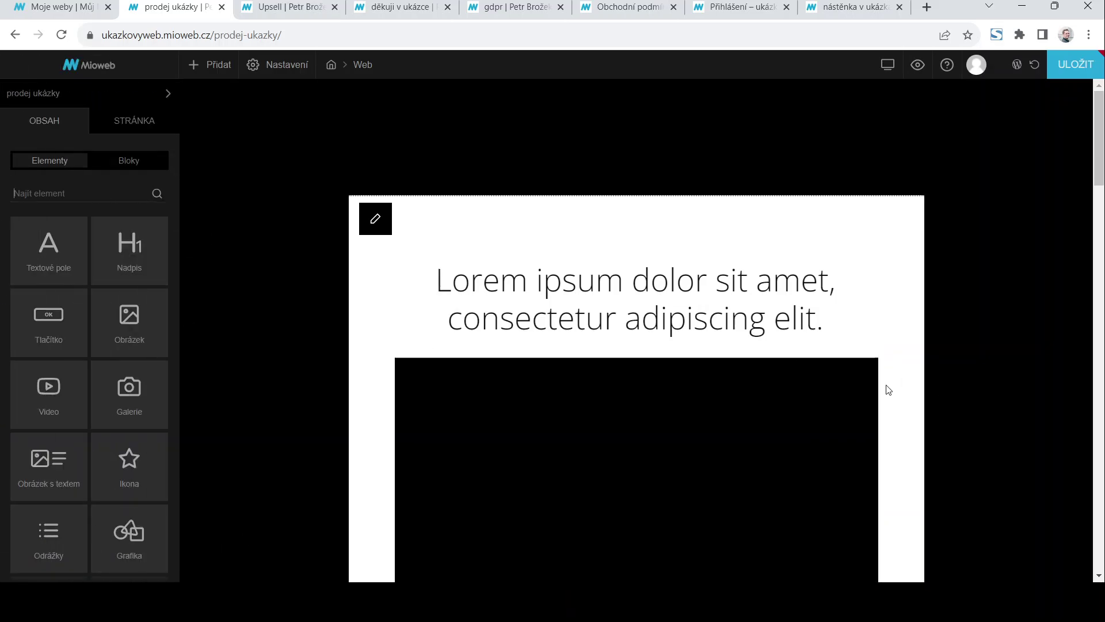
Look through the template's sections and delete the "Chci koupit" button below the video
scroll(313, 345, down, 2)
scroll(313, 346, down, 5)
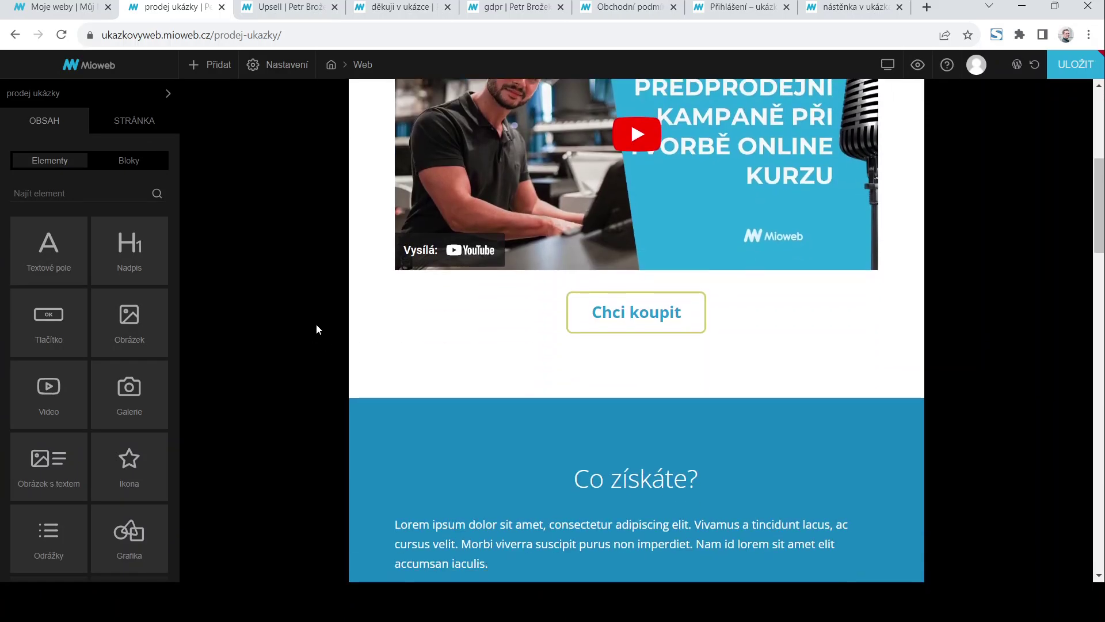
scroll(716, 351, down, 10)
scroll(681, 418, down, 15)
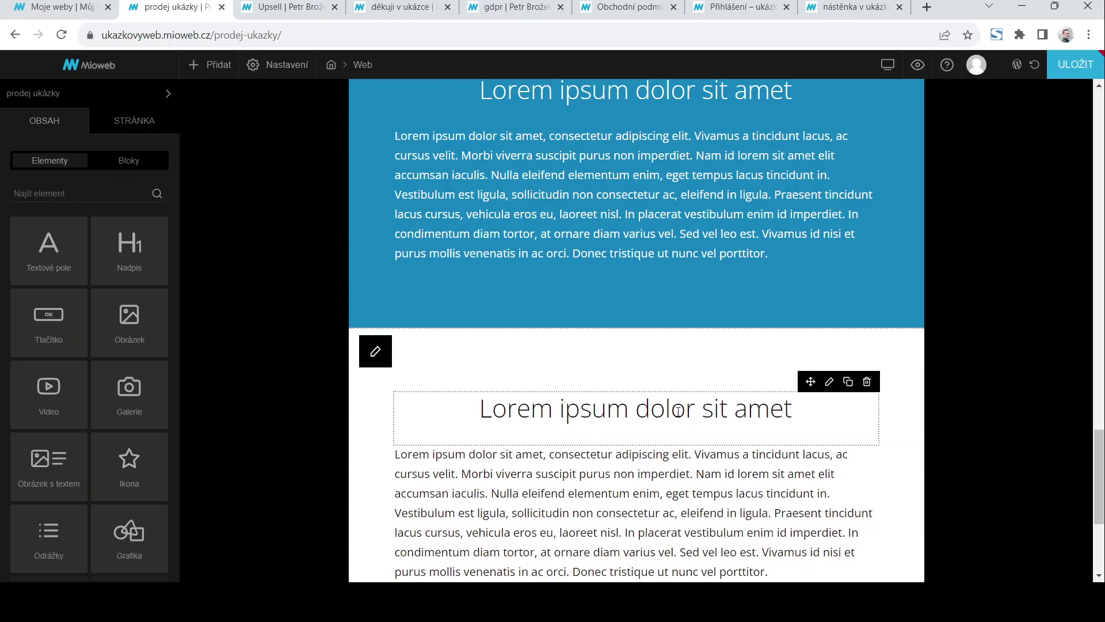
scroll(678, 411, up, 12)
scroll(739, 418, up, 2)
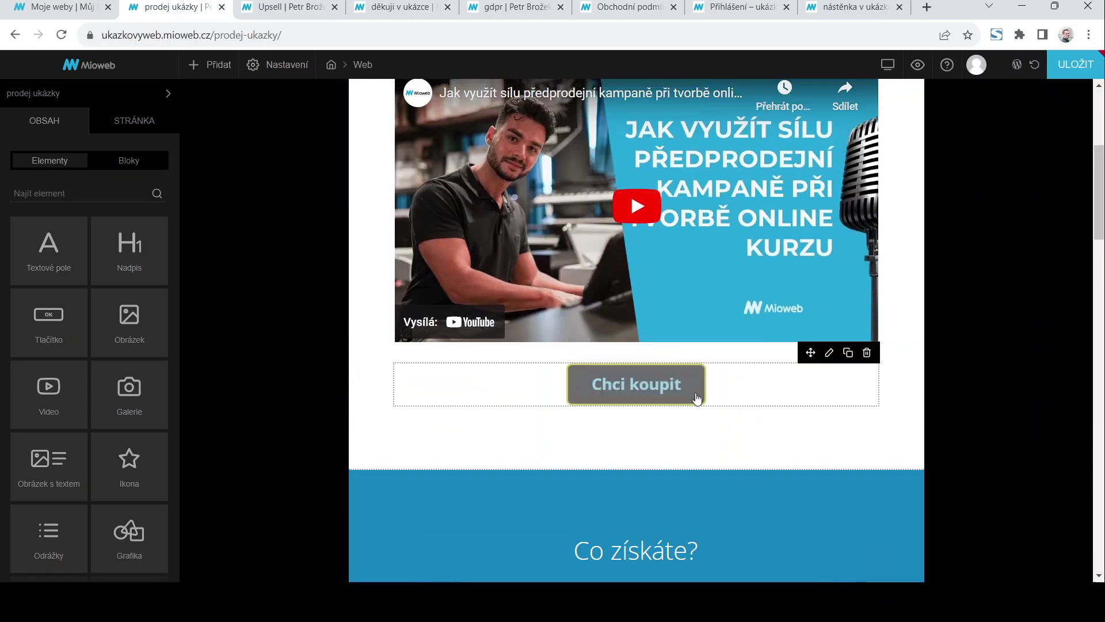
click(868, 354)
click(642, 350)
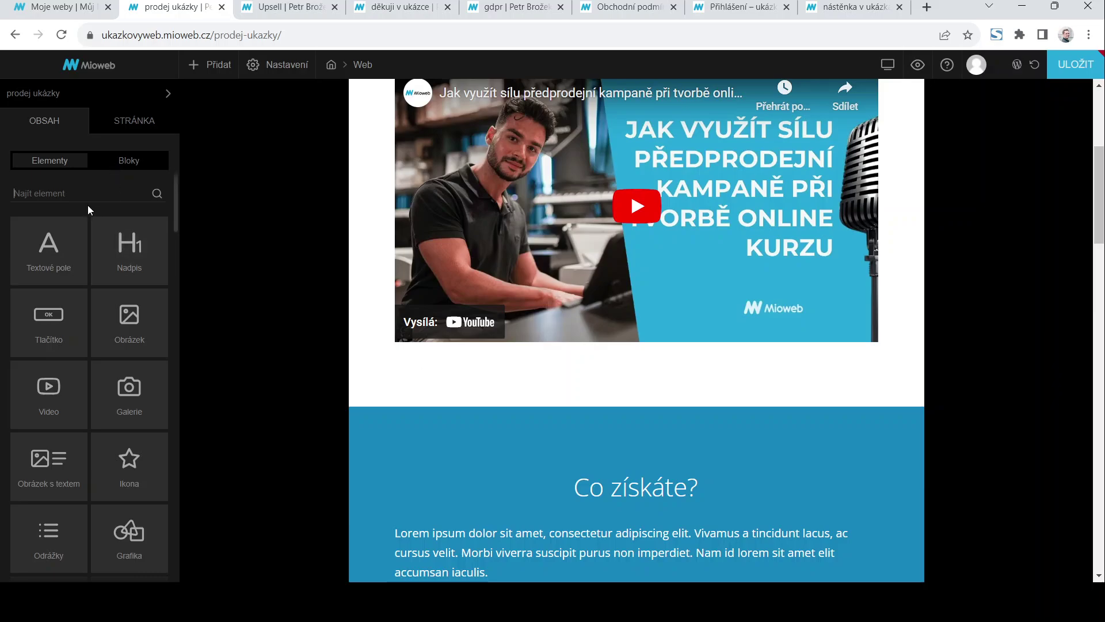
Add a Prodejní formulář element below the video and assign it the form "Prodej online kurzu - v ukázce"
text(form)
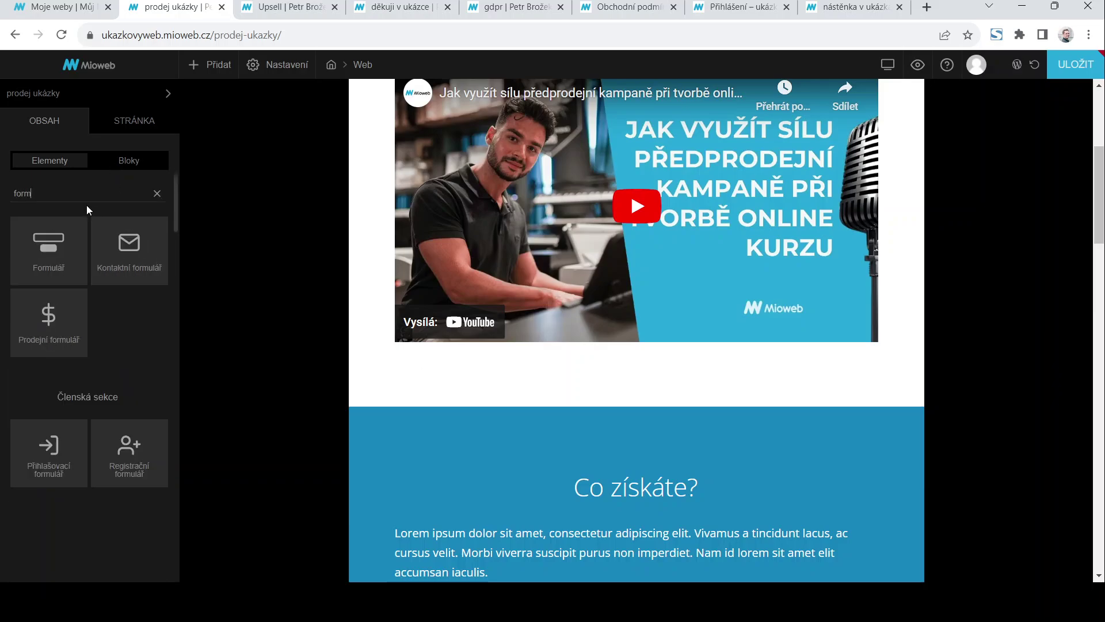
drag(40, 323, 622, 350)
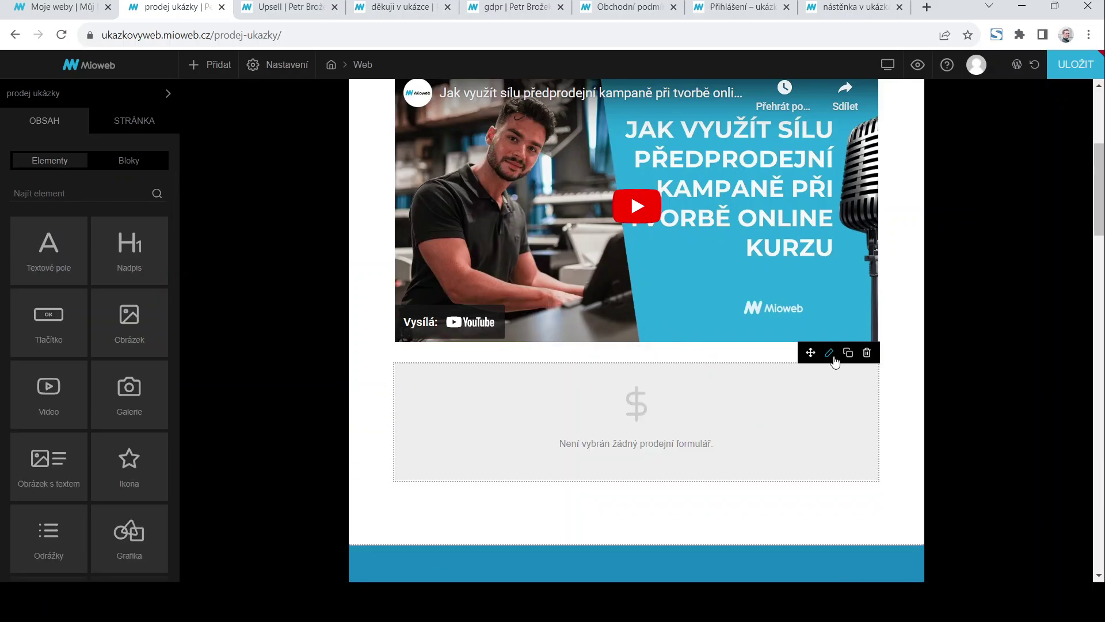
click(831, 354)
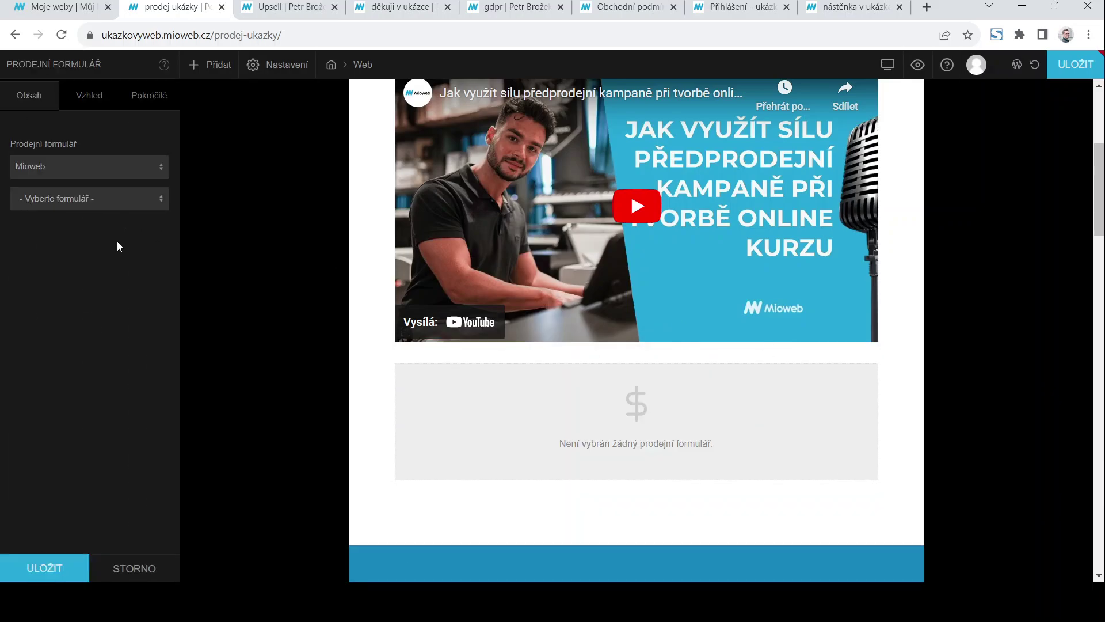
click(157, 198)
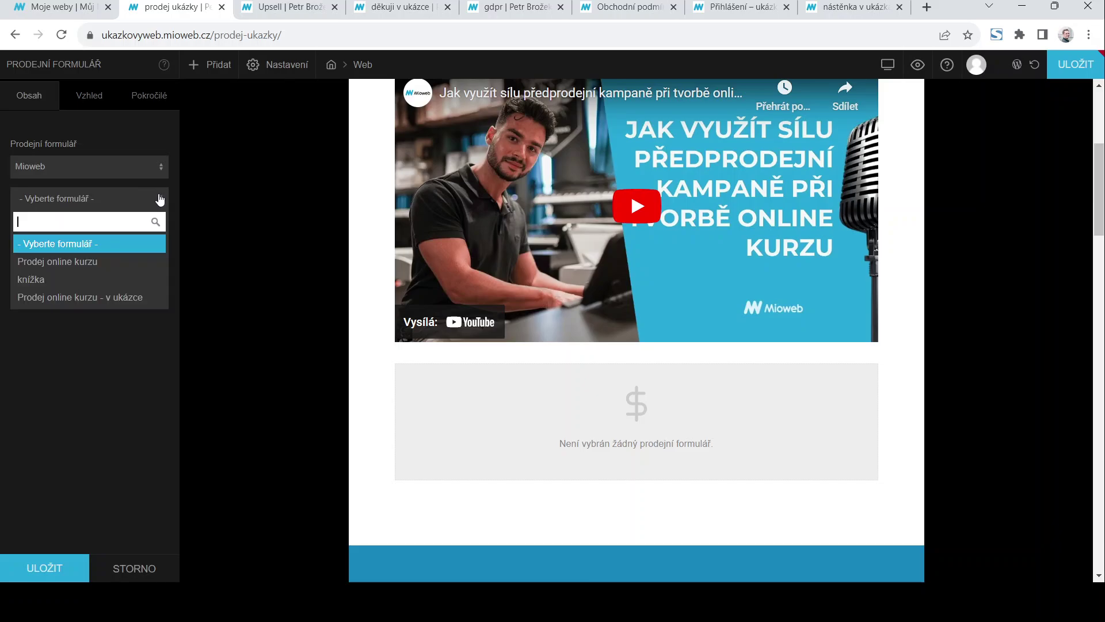
click(105, 299)
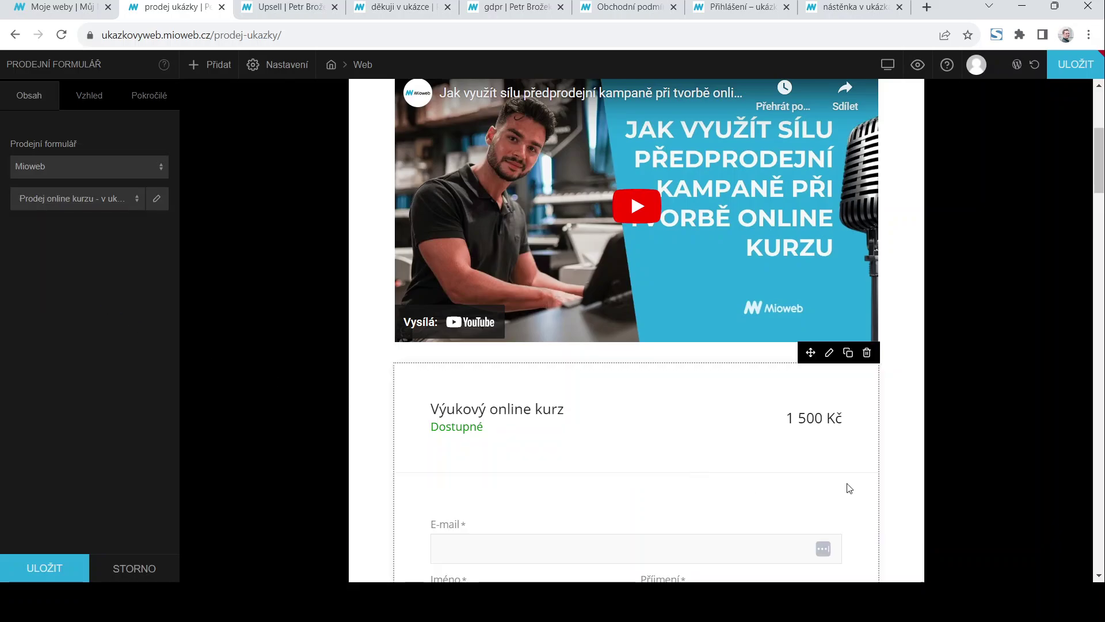
Check the fields of the embedded sales form on the page and close the element's settings, keeping the selected form
scroll(691, 423, down, 9)
scroll(687, 421, up, 6)
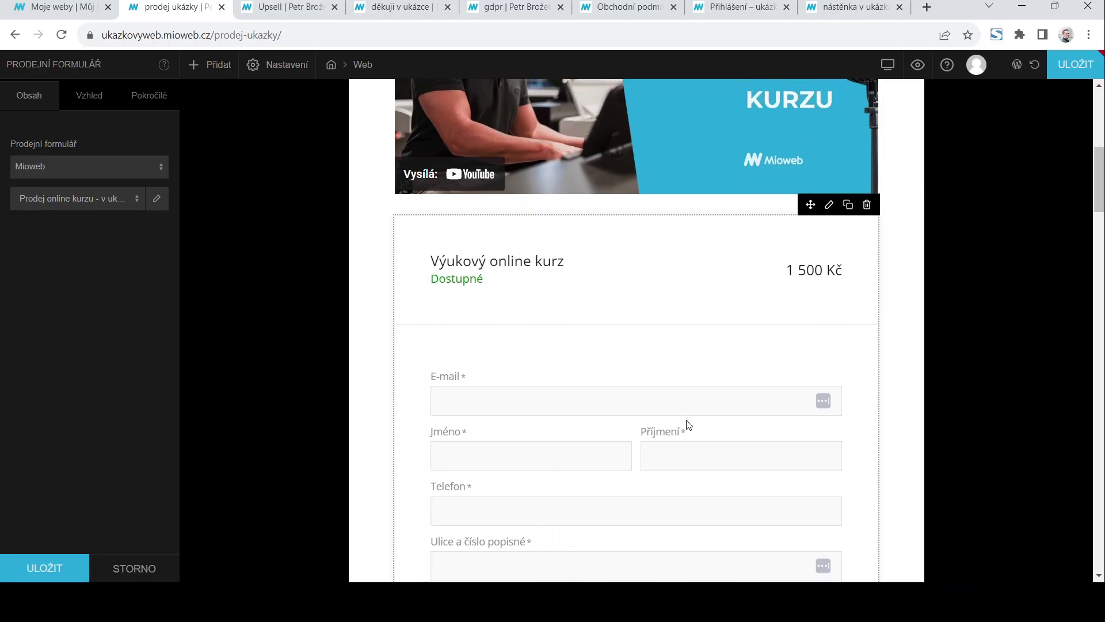
scroll(688, 422, down, 10)
scroll(688, 425, down, 3)
scroll(688, 420, up, 15)
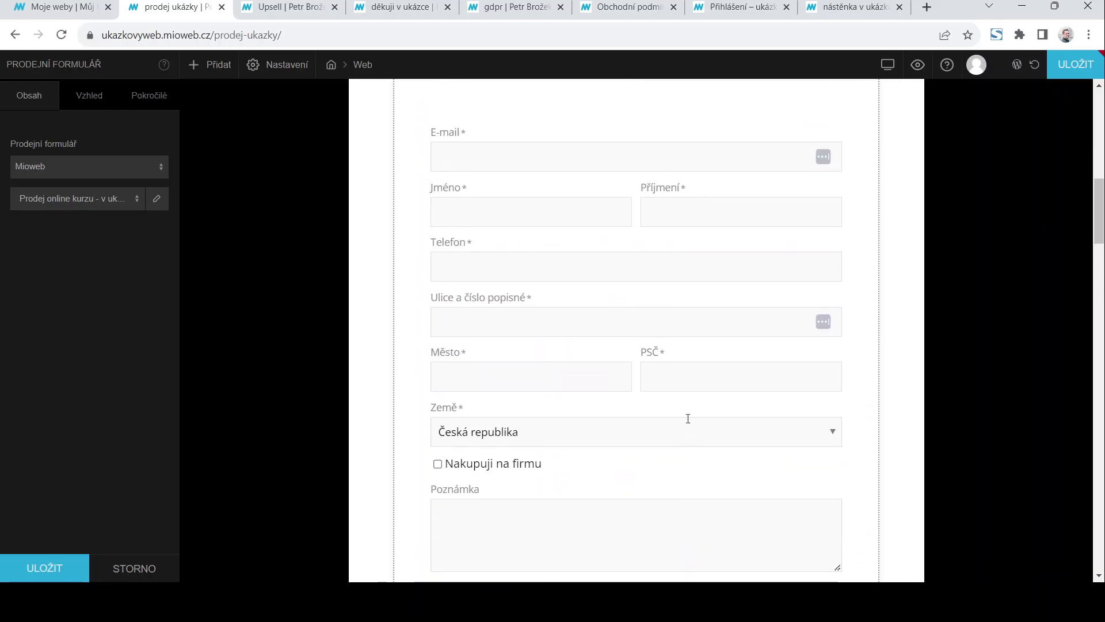
click(983, 321)
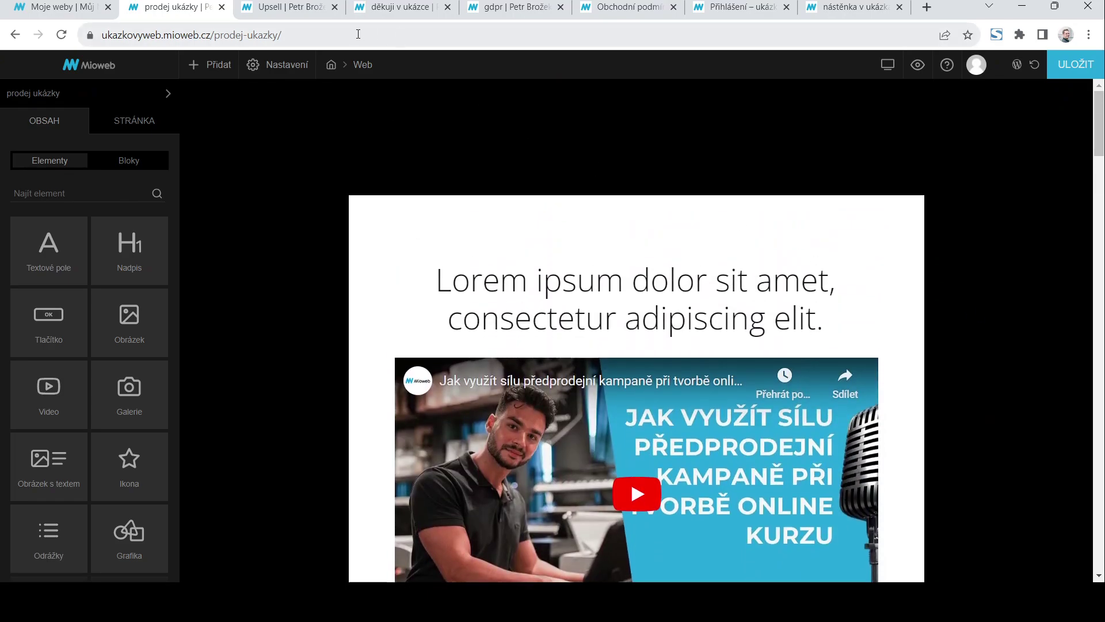
Review the sales page's web address, video and order form, including the mini-upsell, payment method, total price and terms consent
click(358, 33)
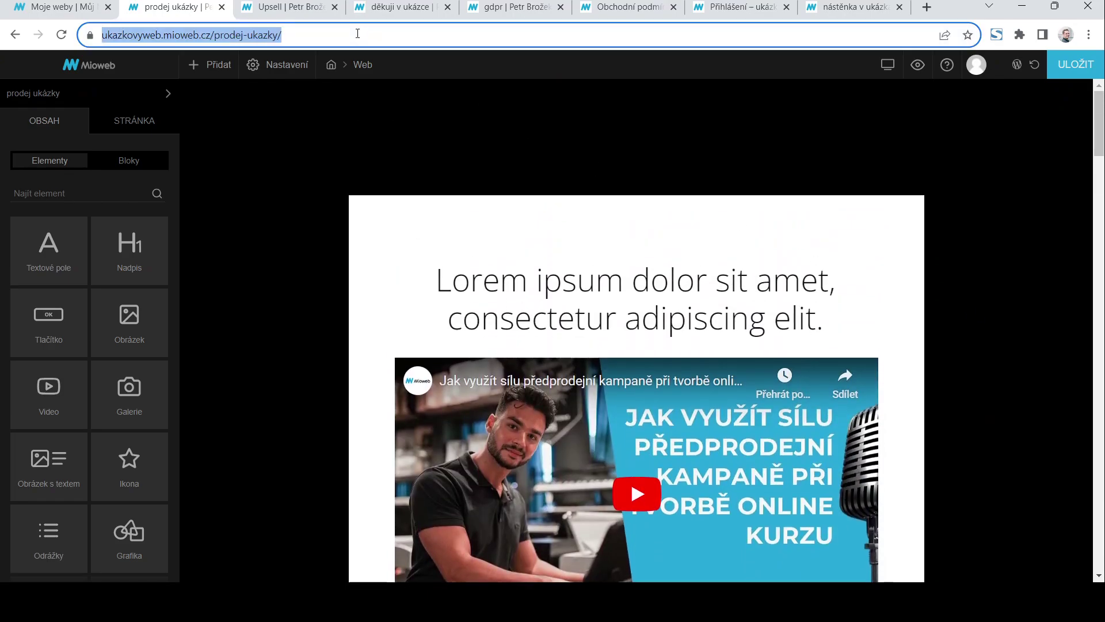
click(527, 164)
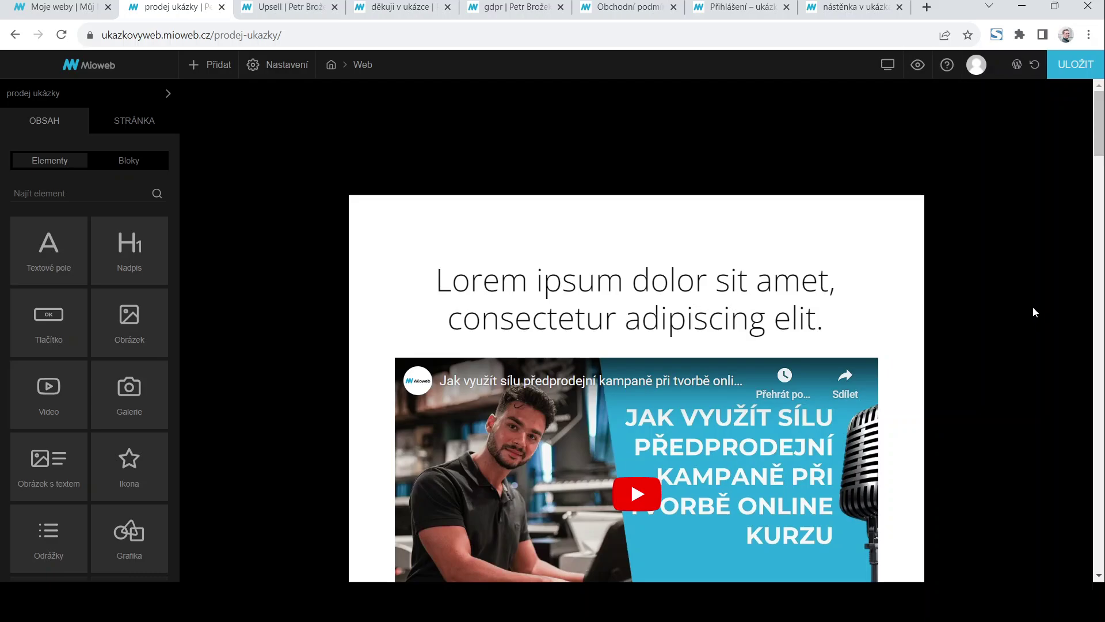
scroll(1032, 312, down, 3)
scroll(1032, 312, up, 3)
scroll(990, 297, down, 5)
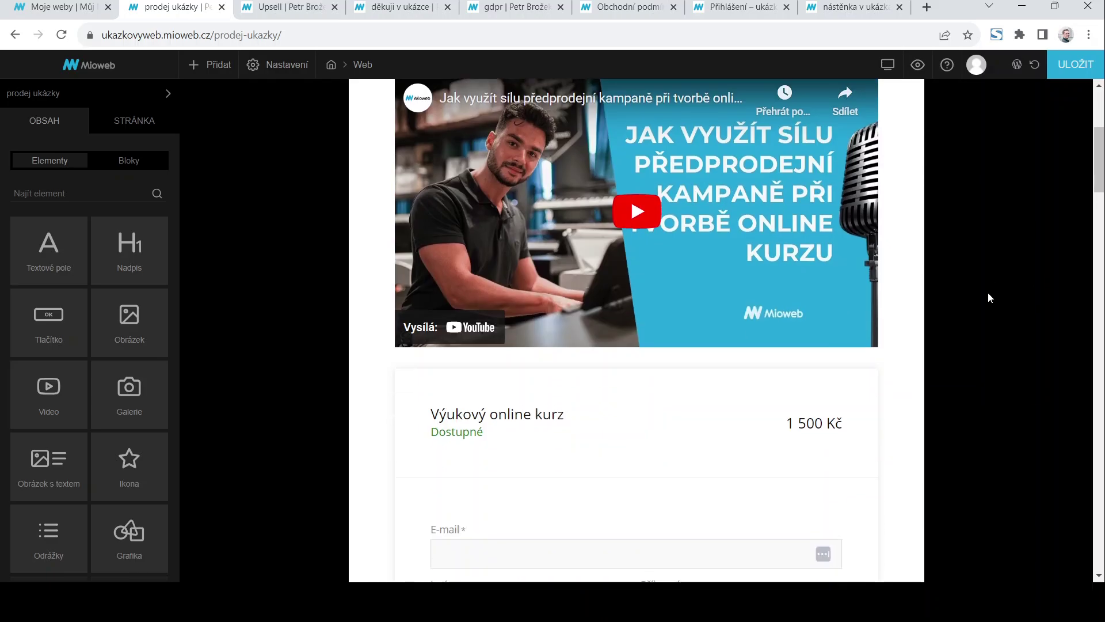
scroll(480, 408, down, 5)
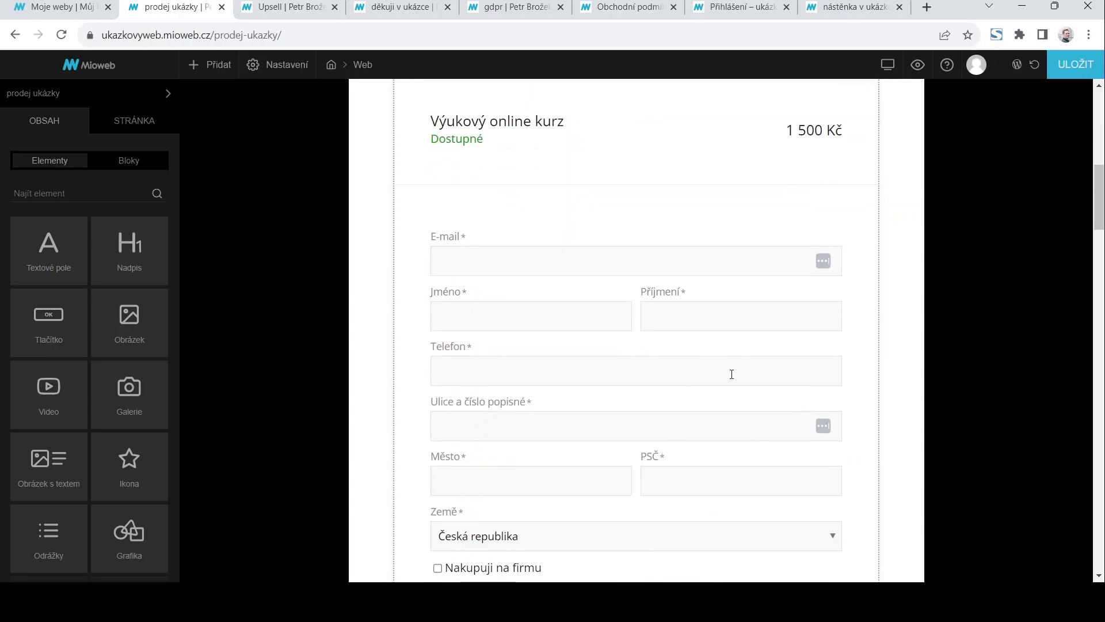
scroll(869, 485, down, 4)
scroll(715, 400, up, 1)
scroll(720, 397, down, 5)
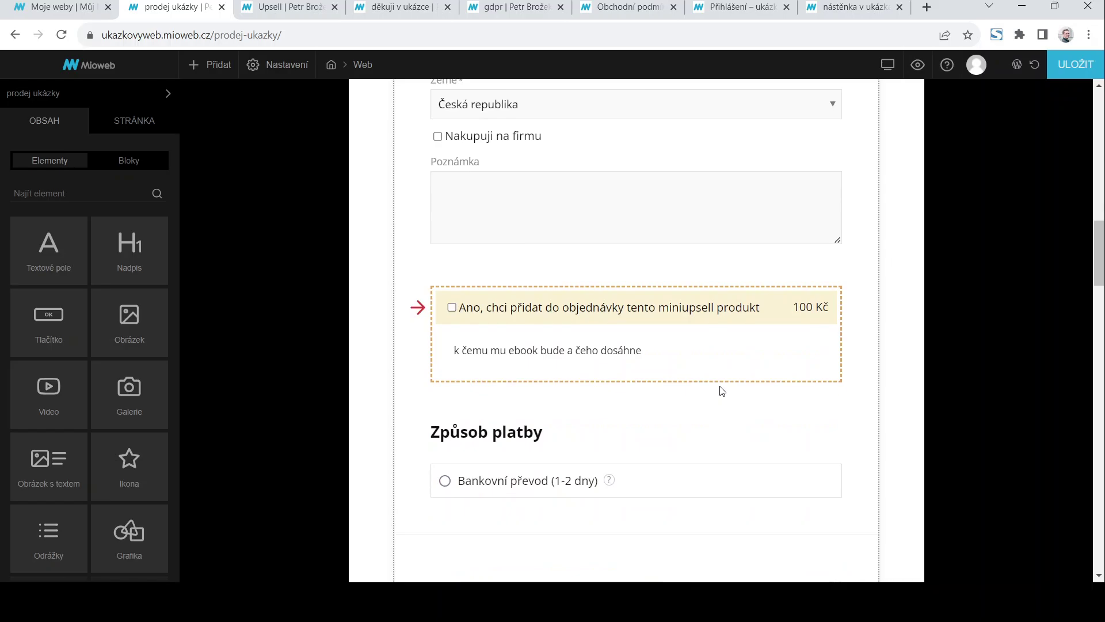
scroll(1103, 262, down, 6)
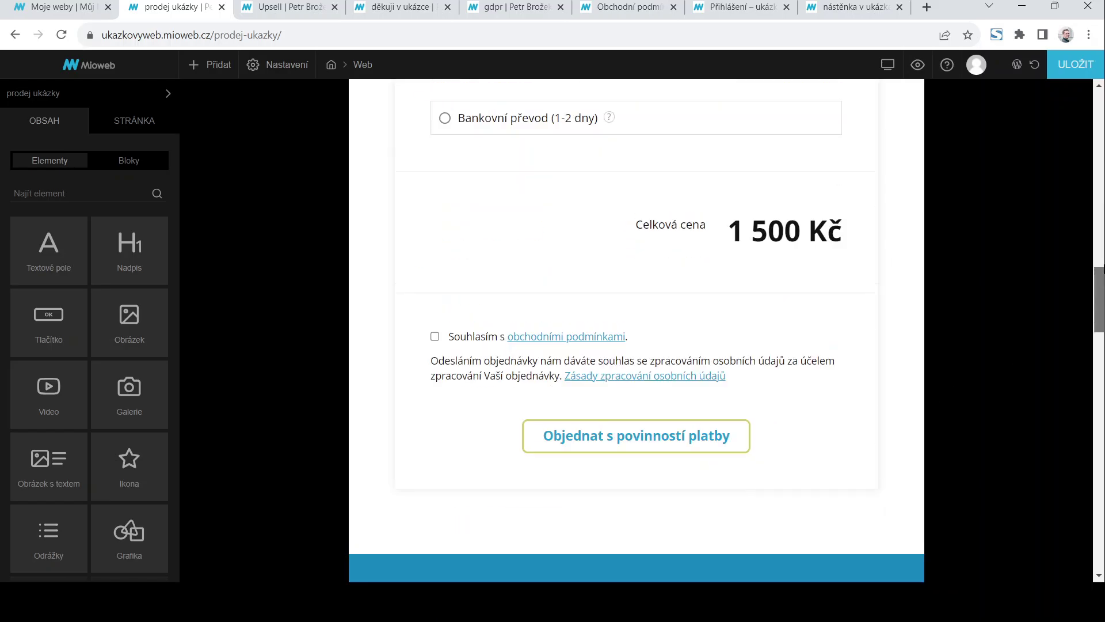
Review the sales page's video, order form and terms consent, and the list of page-level settings
scroll(1103, 247, up, 5)
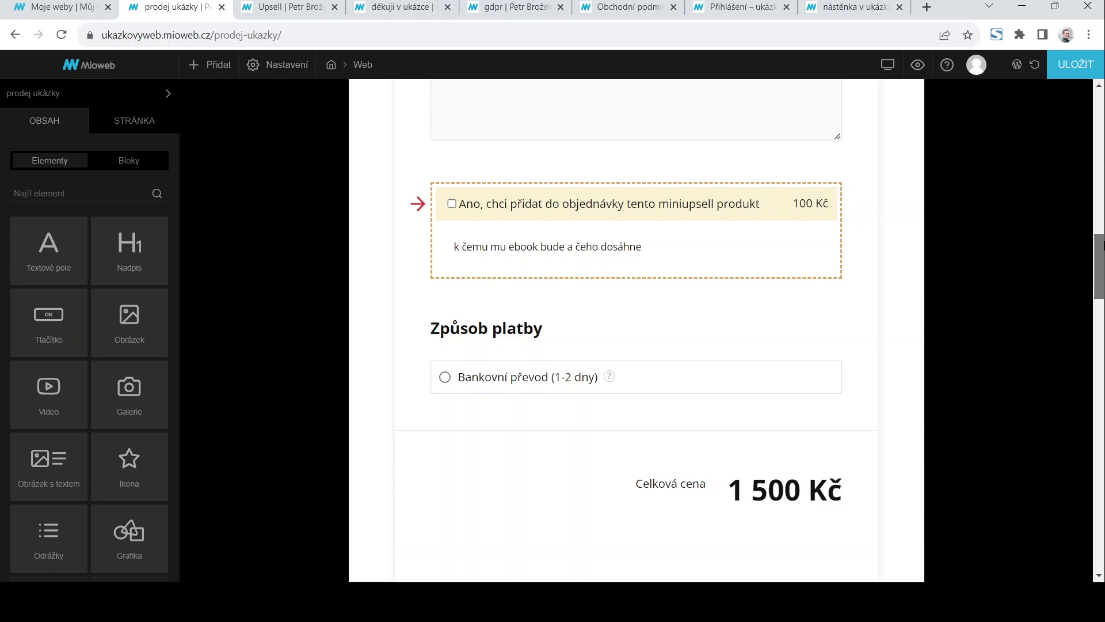
drag(1103, 245, 1100, 171)
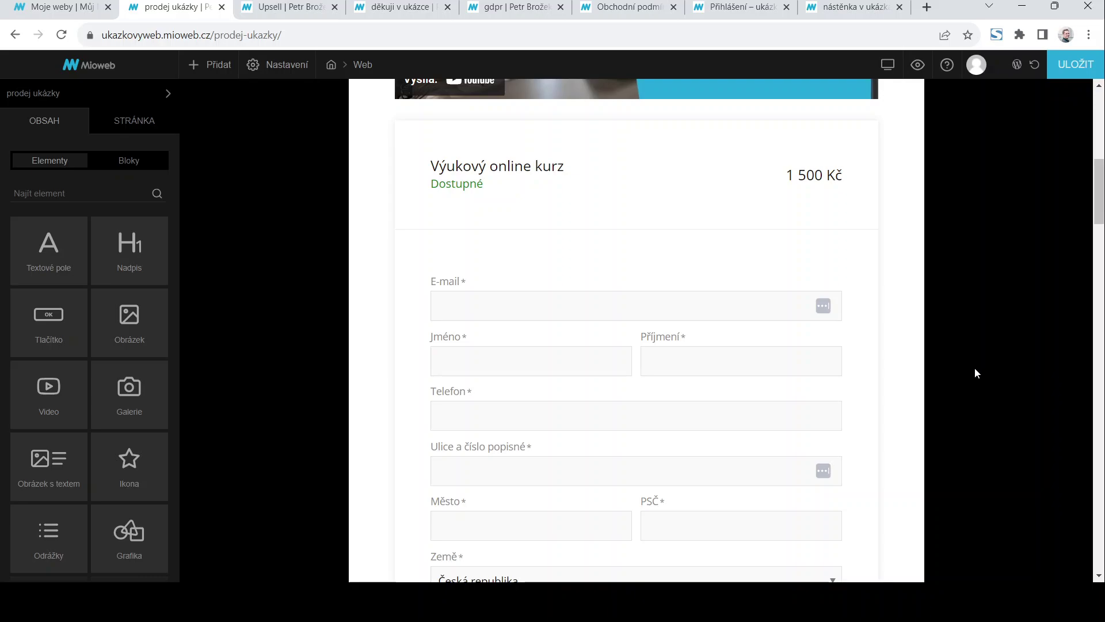
scroll(401, 117, up, 8)
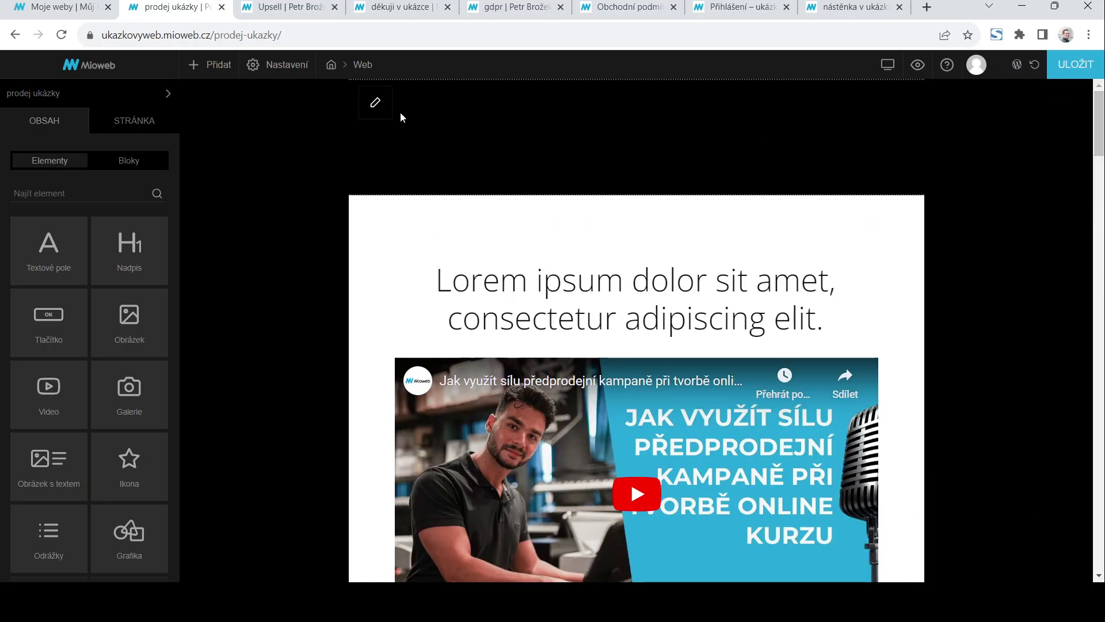
click(123, 128)
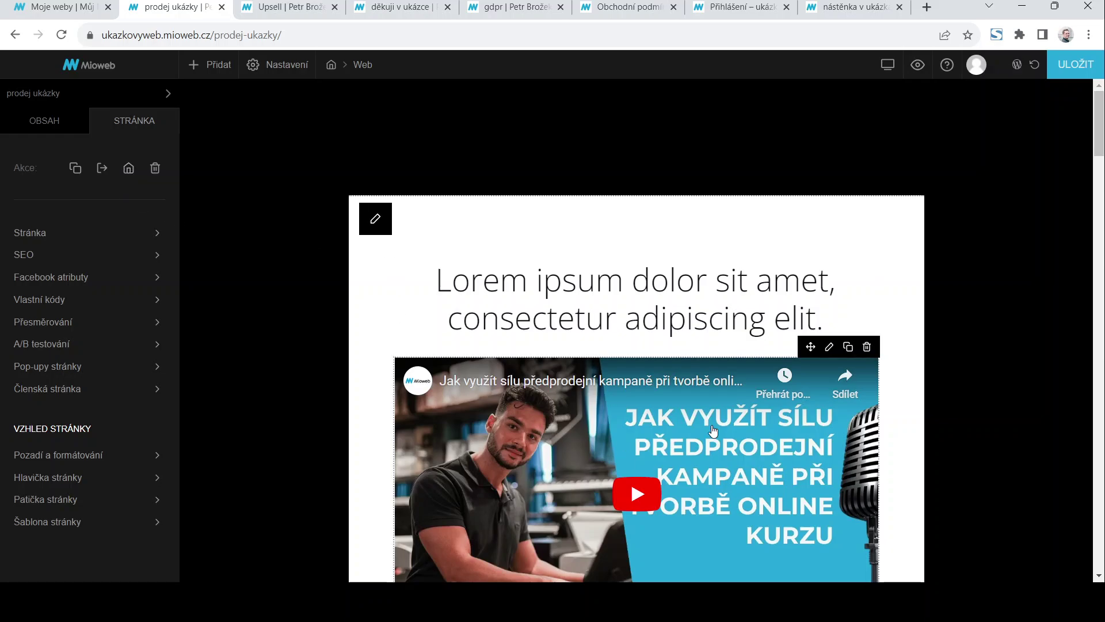
scroll(1021, 360, down, 15)
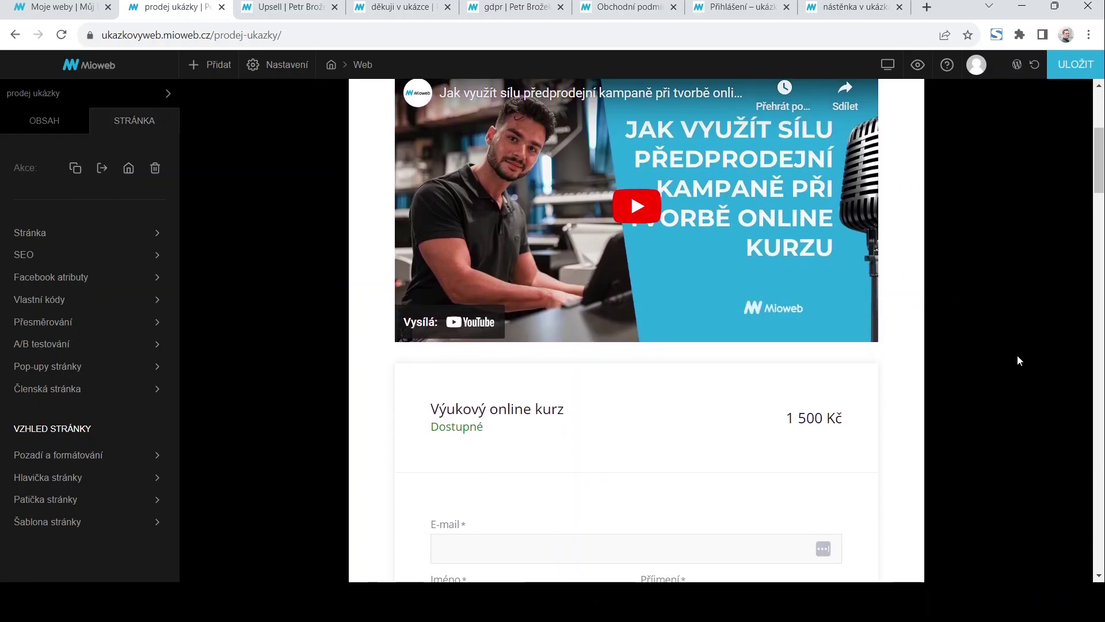
scroll(1018, 353, down, 6)
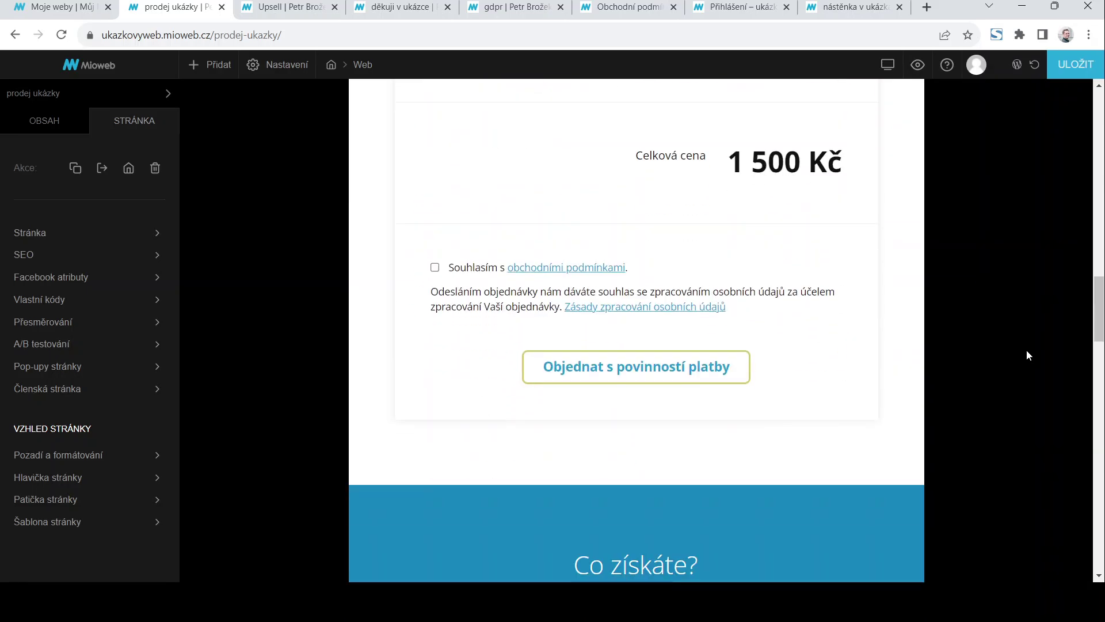
drag(1099, 300, 1099, 124)
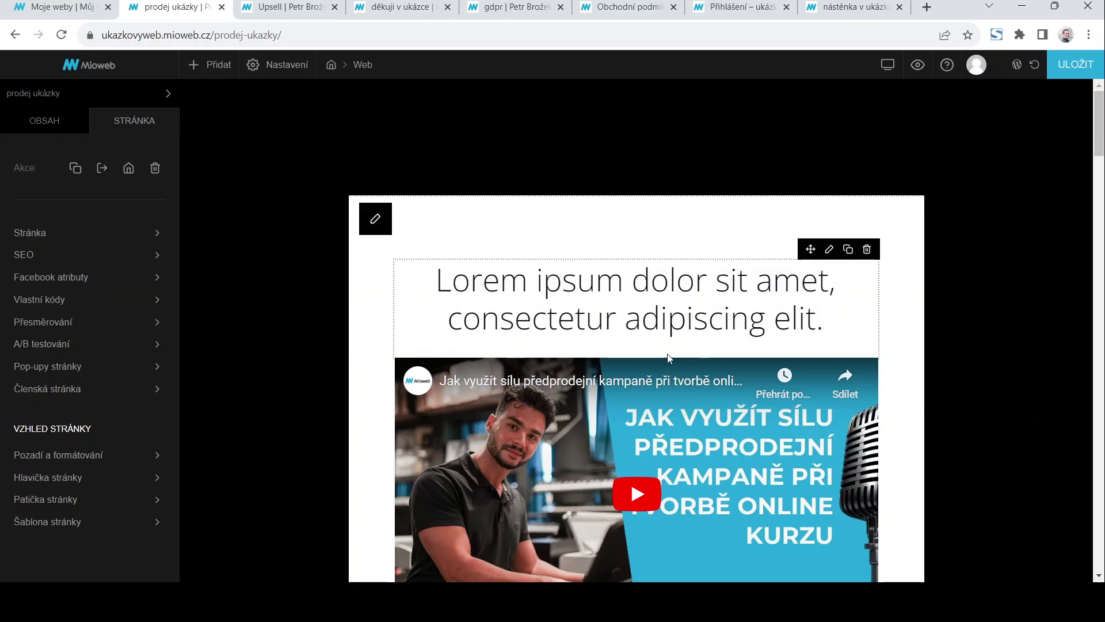
scroll(610, 394, down, 8)
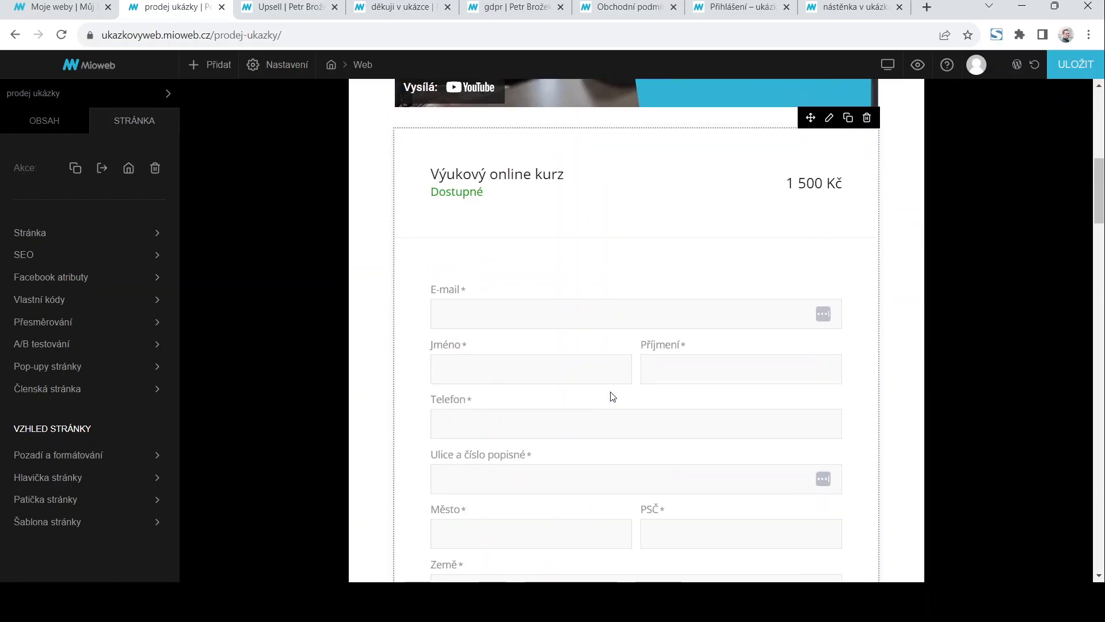
scroll(587, 363, up, 10)
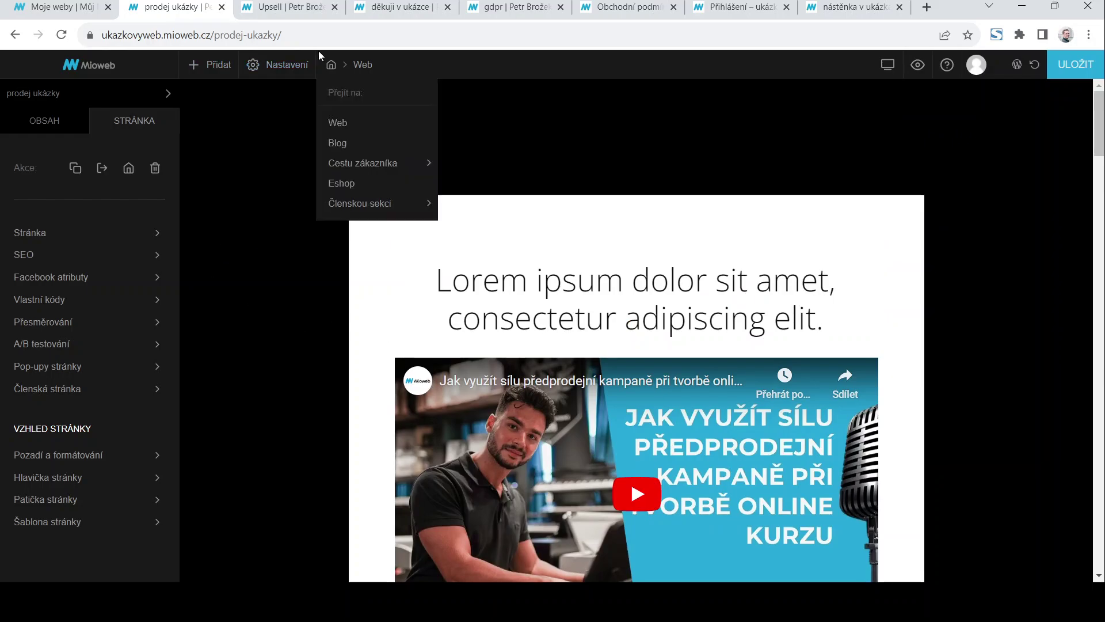
Close the open pages for the thank-you, GDPR, business terms, login, member dashboard and Upsell, keeping the sales page open
click(449, 7)
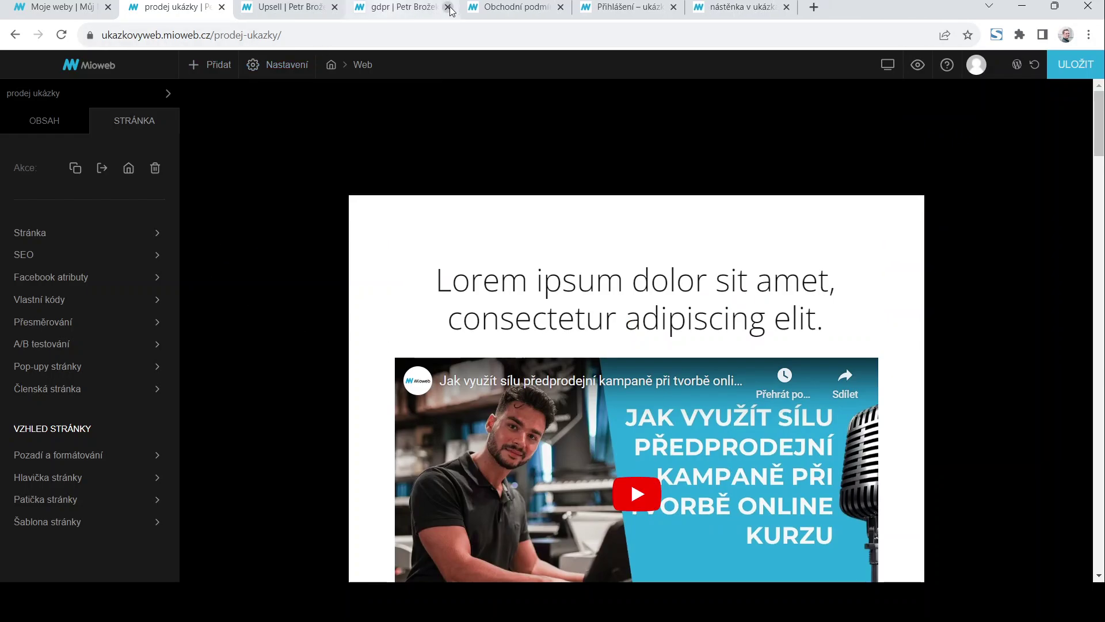
click(448, 7)
click(448, 7)
click(449, 7)
click(449, 7)
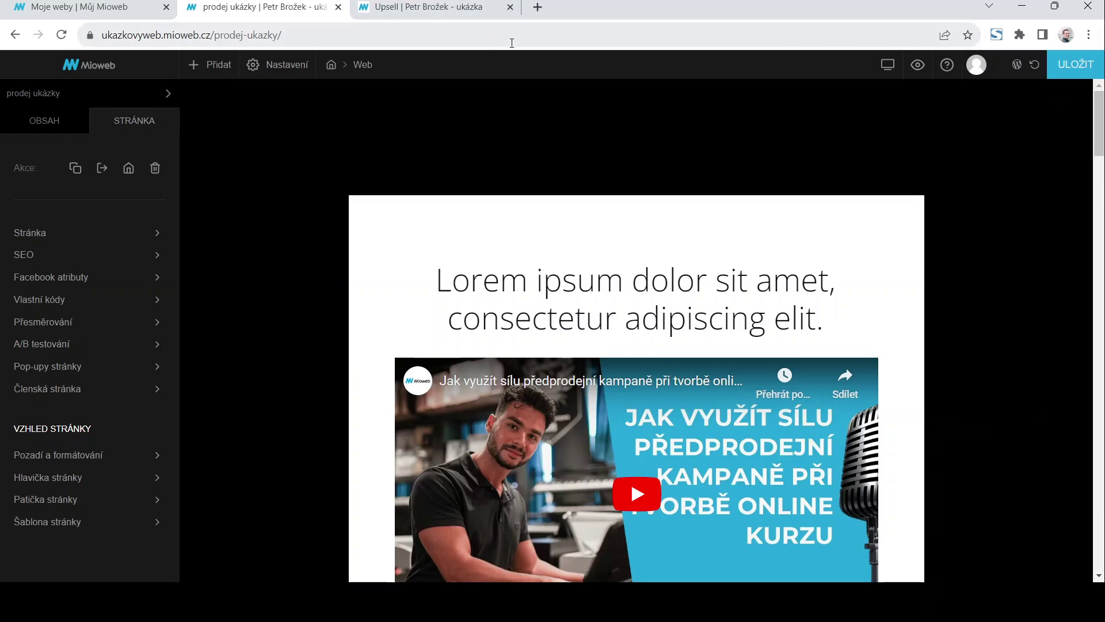
click(509, 7)
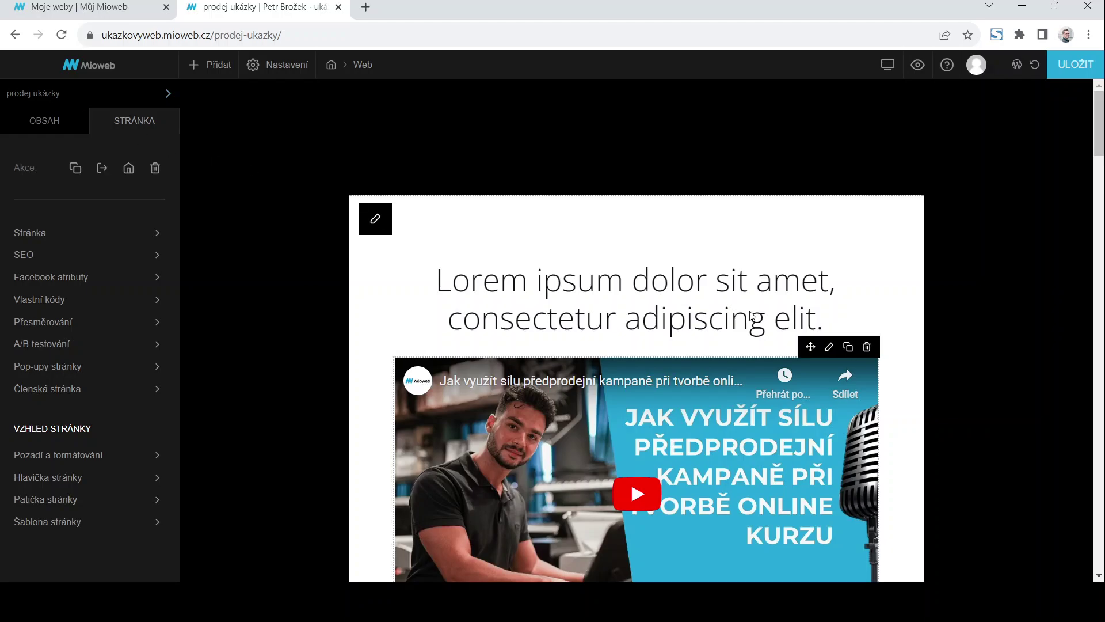
Create a new customer journey of type Produktová kampaň named "Funnel pro ukázku"
mouse_move(248, 79)
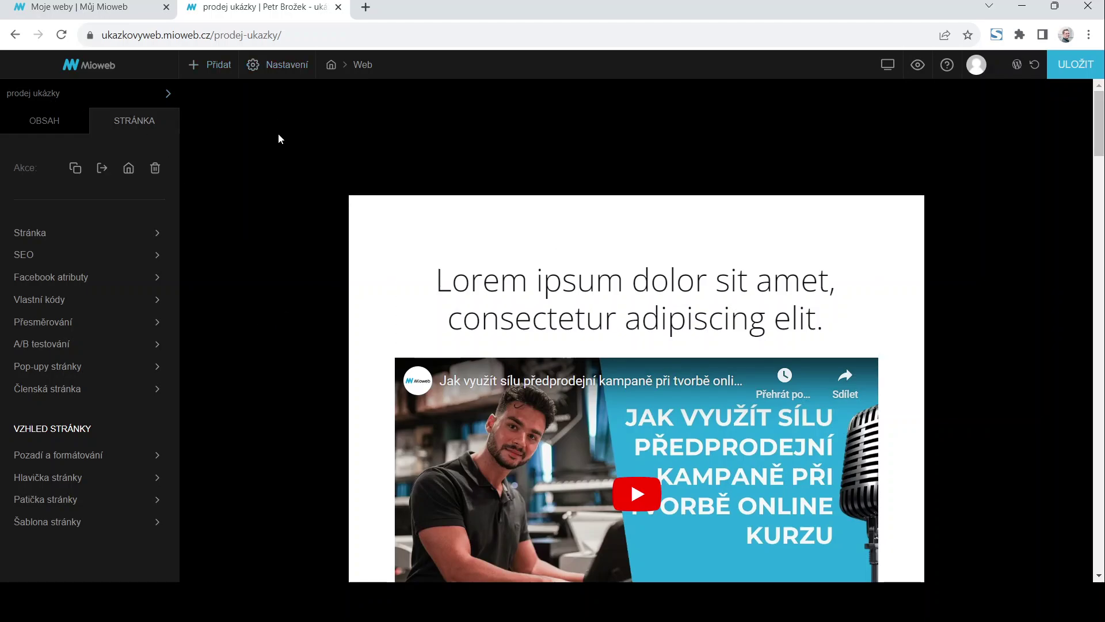
click(271, 118)
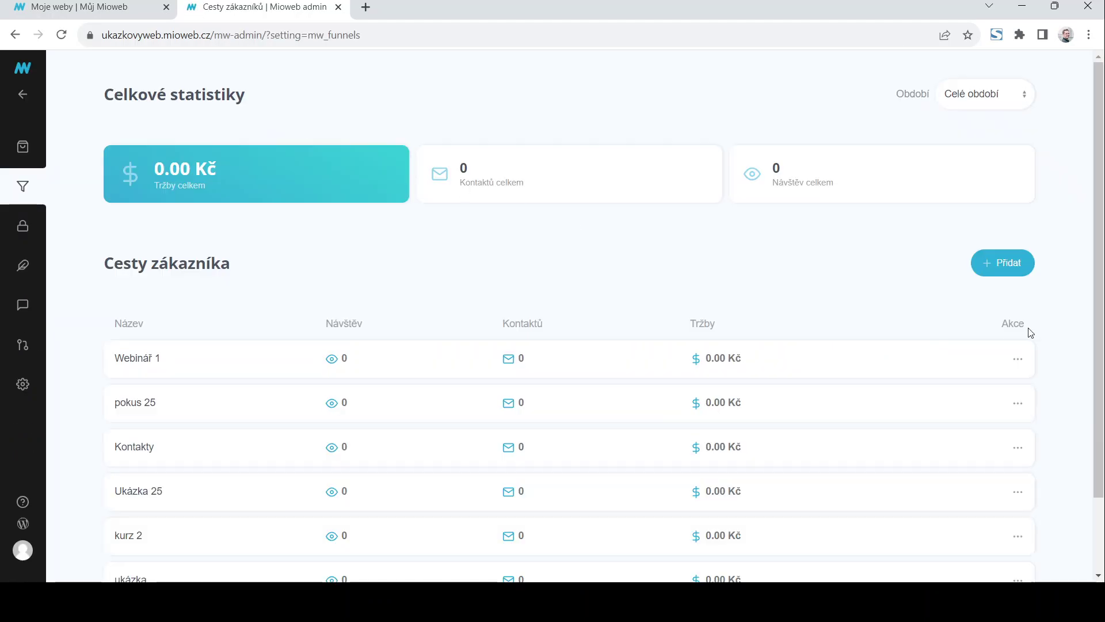
click(988, 271)
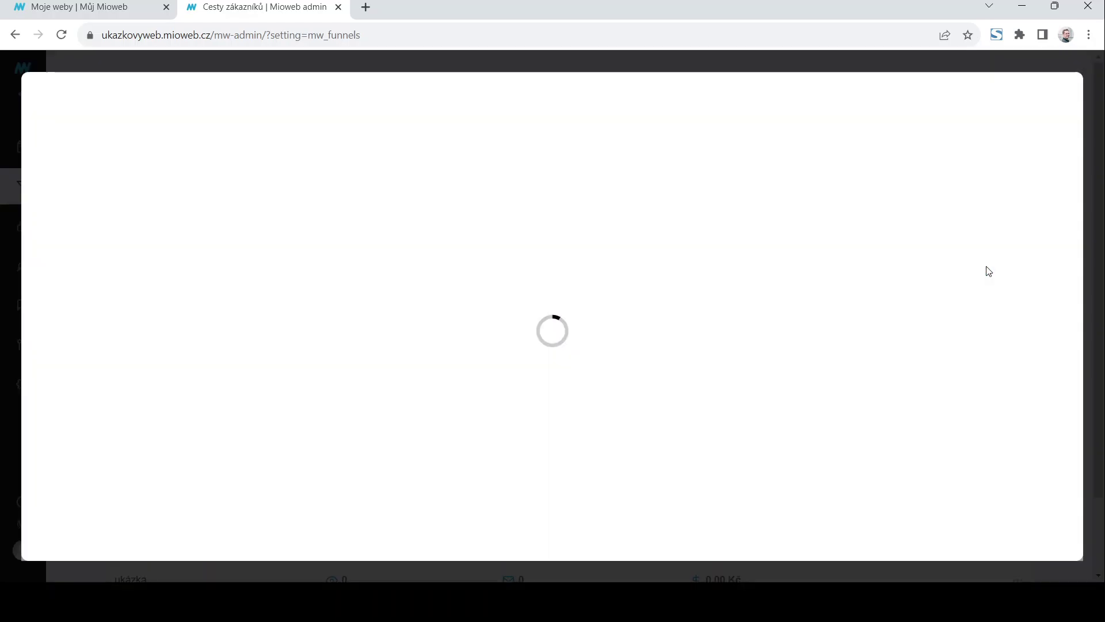
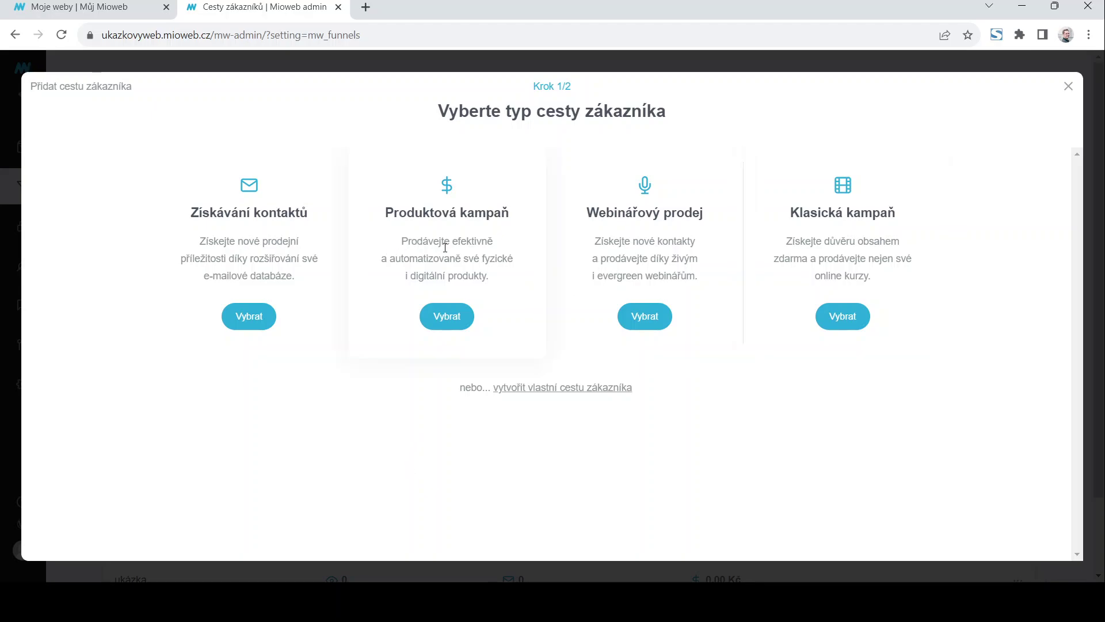
click(445, 323)
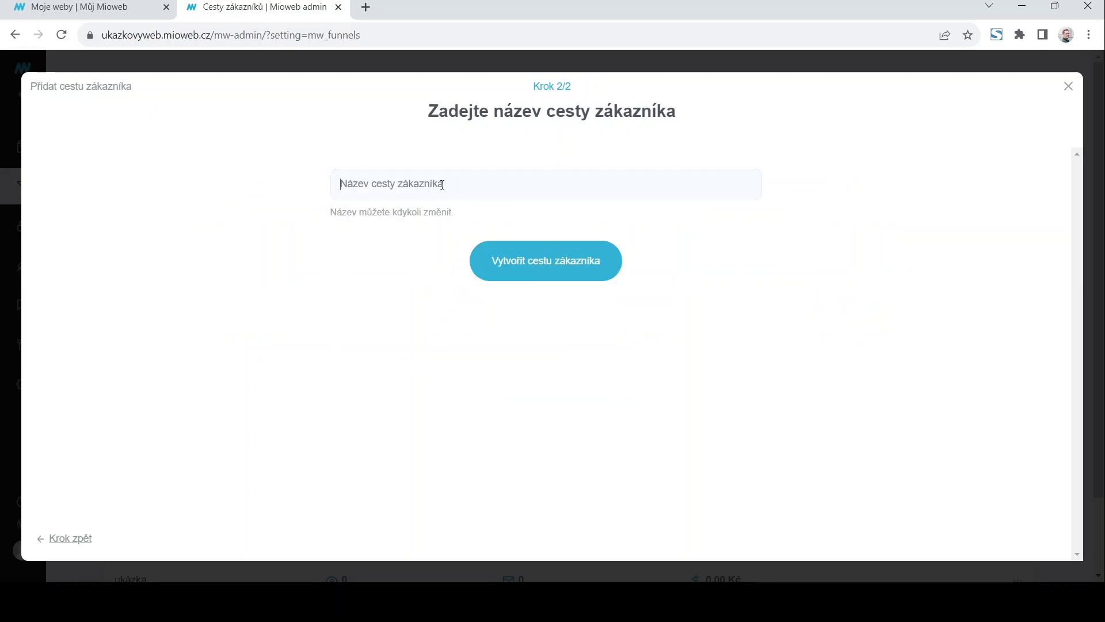
text(Fun)
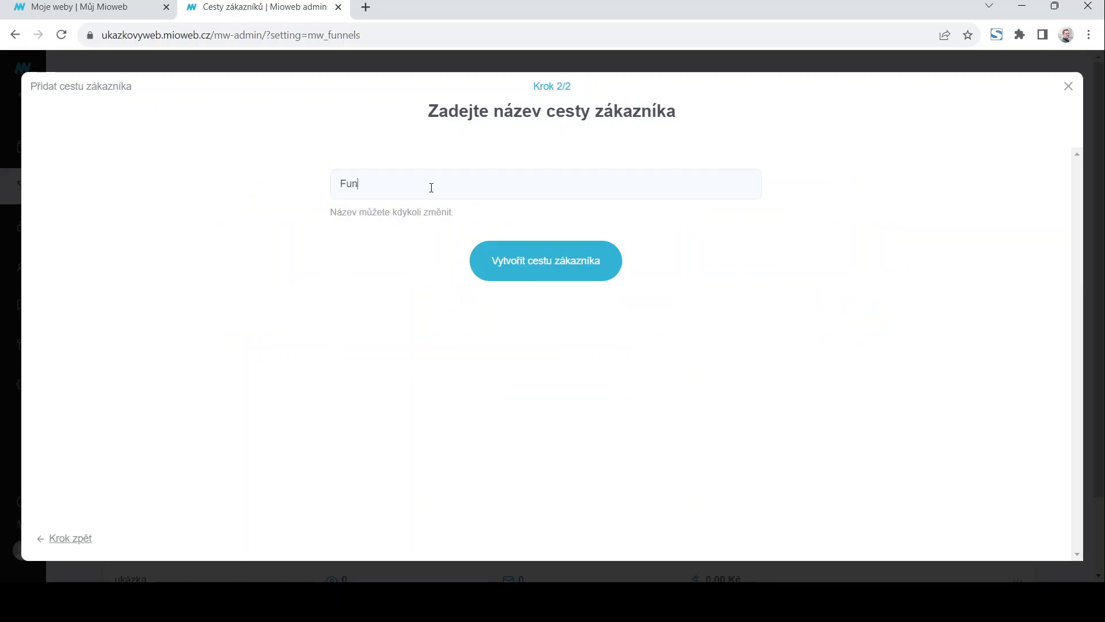
text(nel pro ukázku)
click(534, 265)
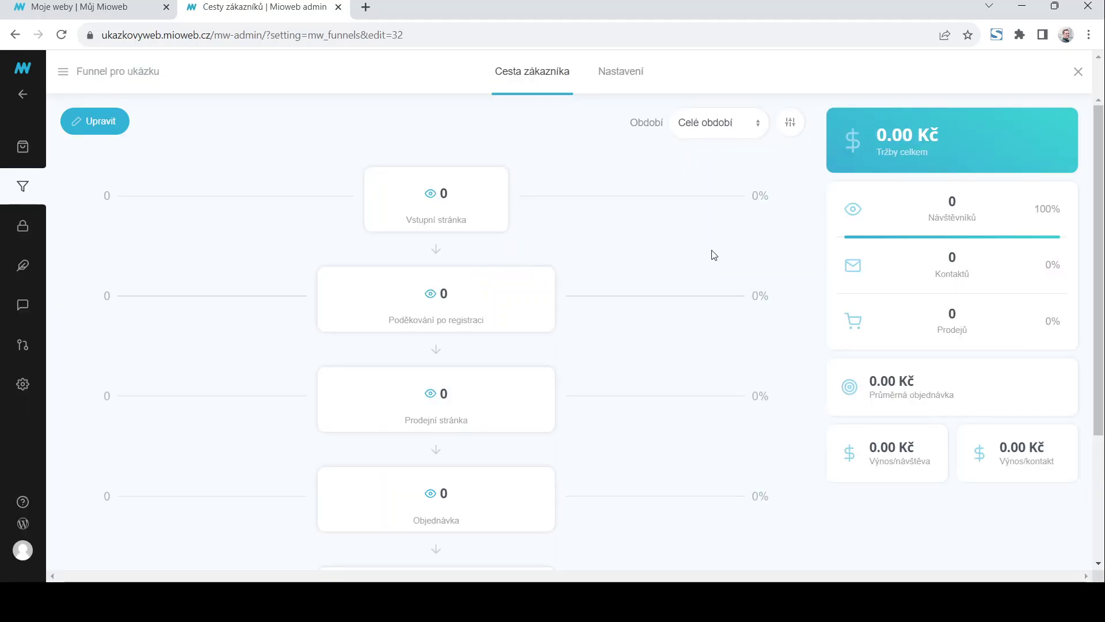
Look over the new funnel's steps and open its entry page (Vstupní stránka) for editing
scroll(451, 377, down, 3)
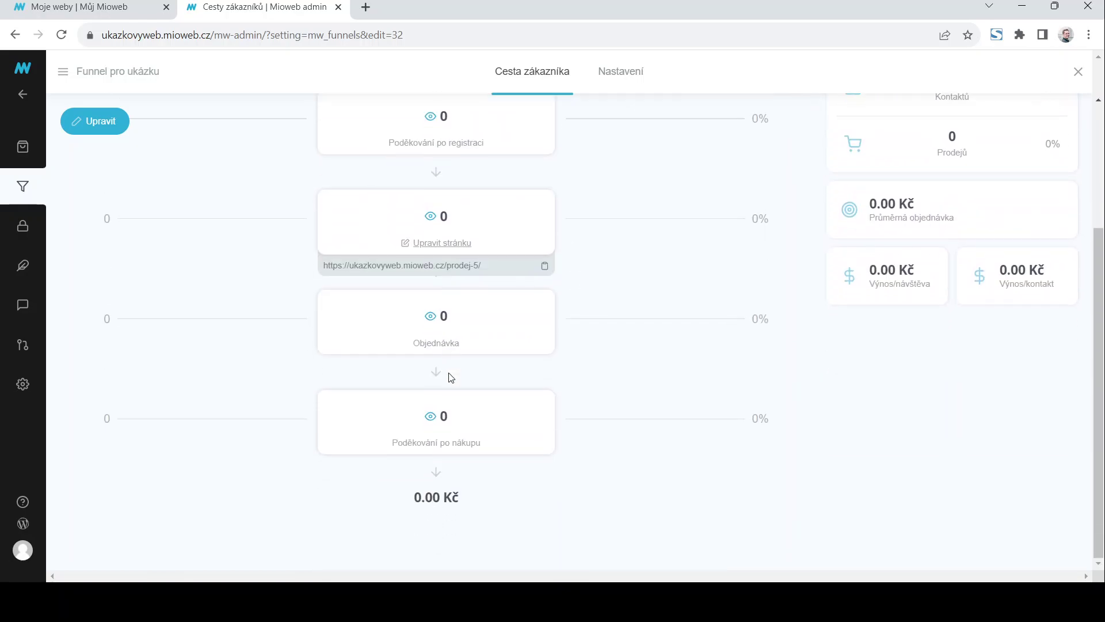
scroll(459, 460, up, 3)
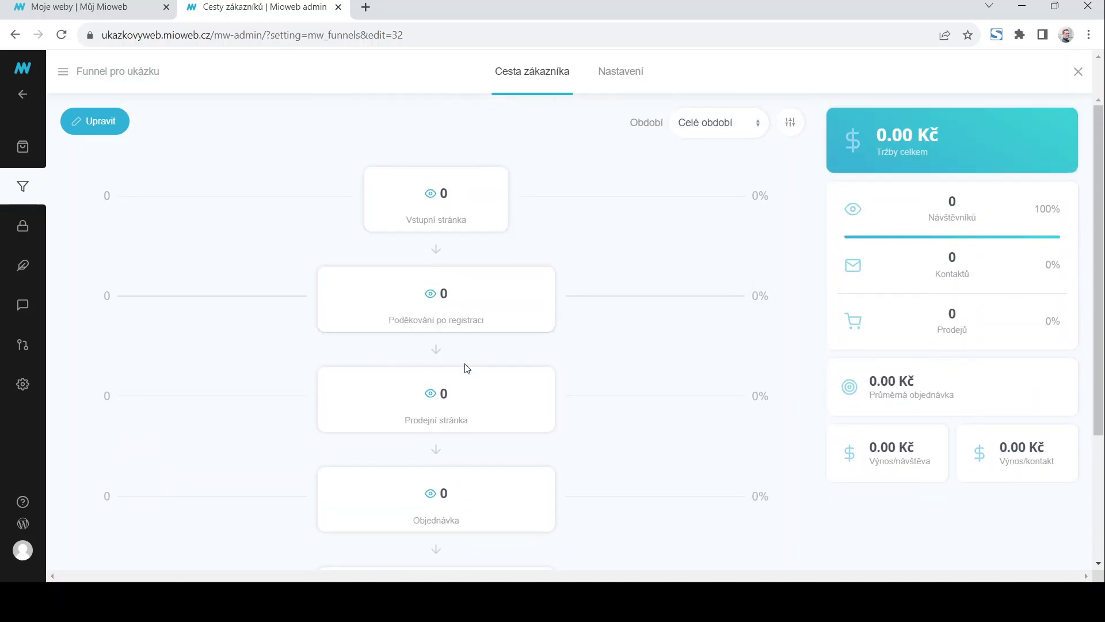
scroll(465, 369, down, 3)
scroll(462, 351, up, 3)
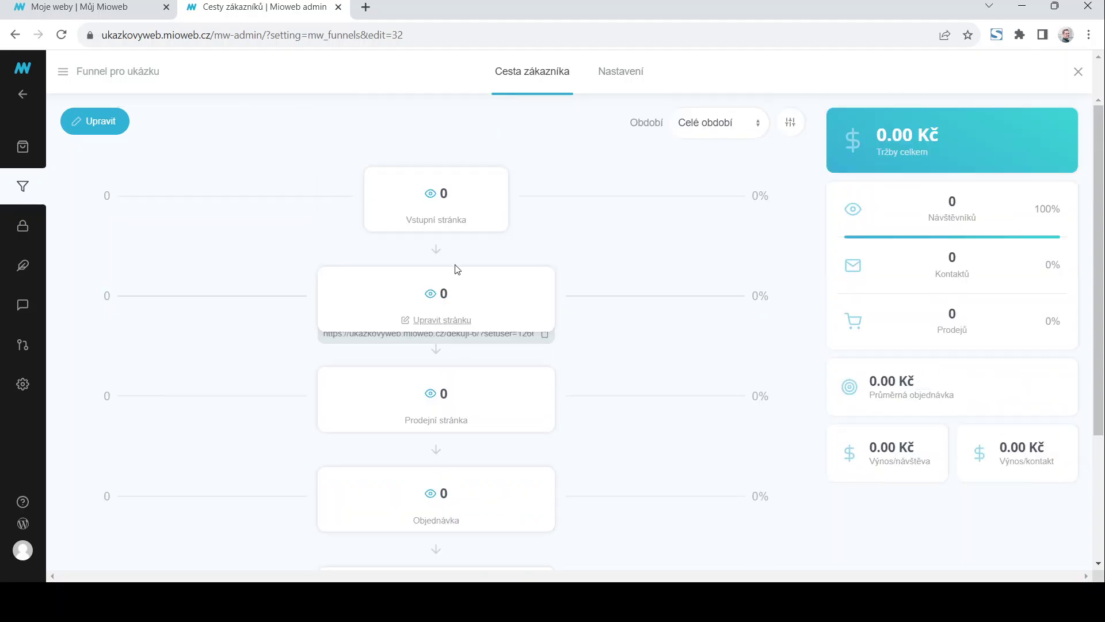
click(447, 222)
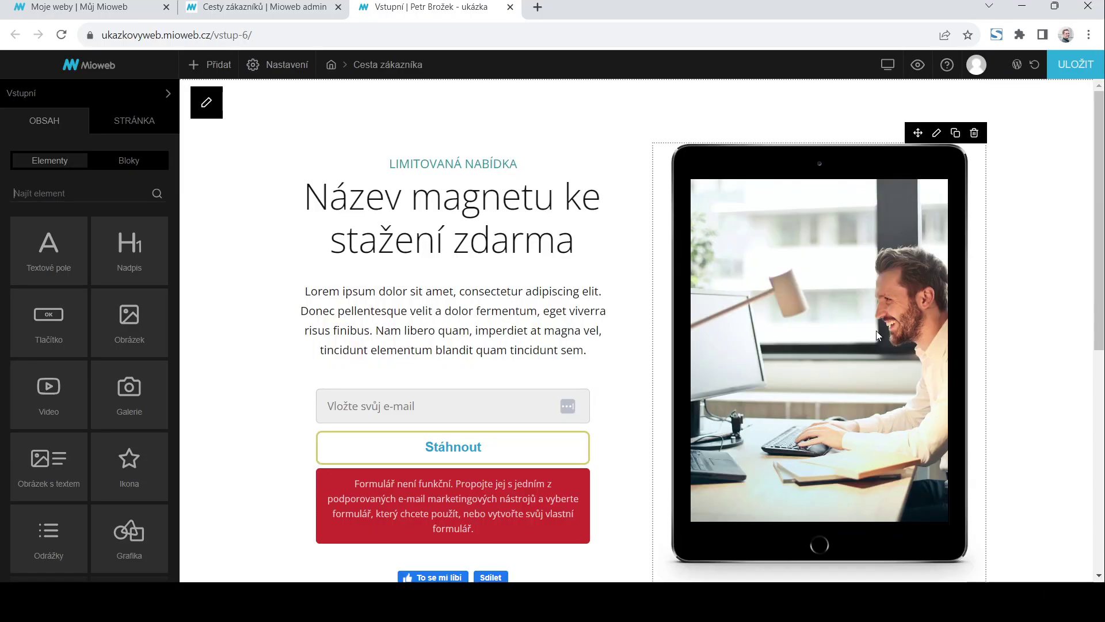
Delete the tablet mockup graphic on the entry page and place an empty Obrázek element in that column
scroll(612, 236, down, 5)
scroll(612, 247, up, 5)
click(937, 133)
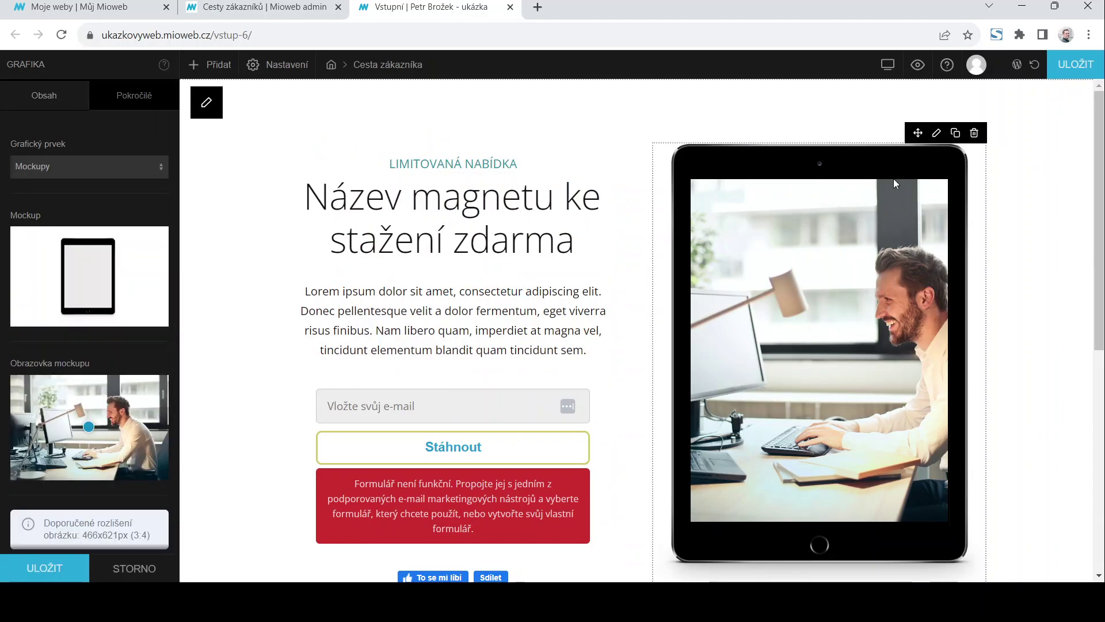
click(974, 133)
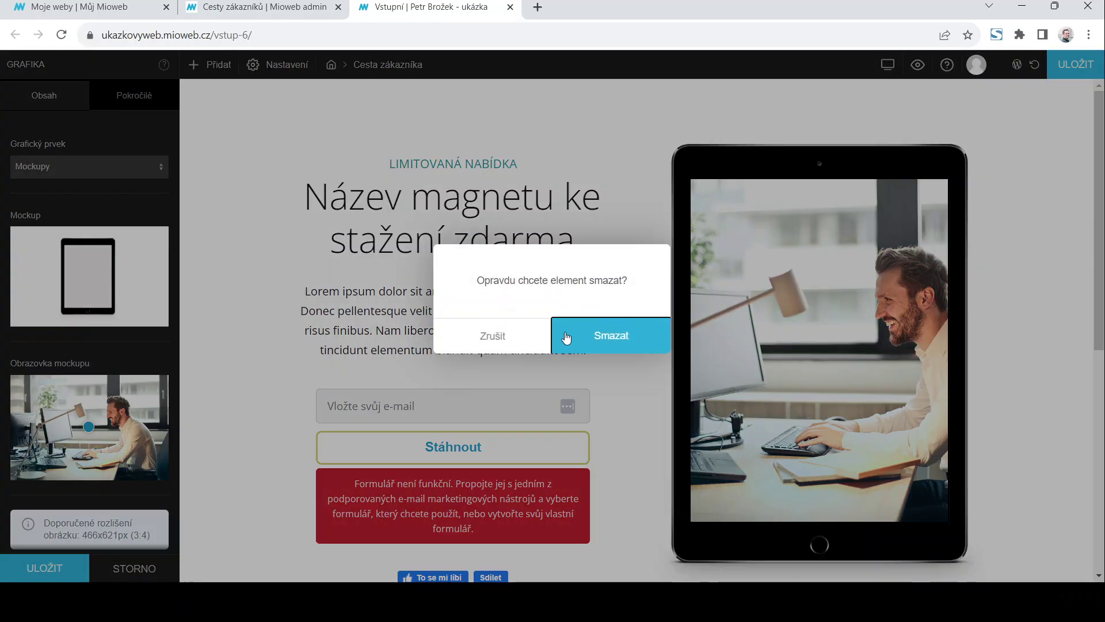
click(567, 338)
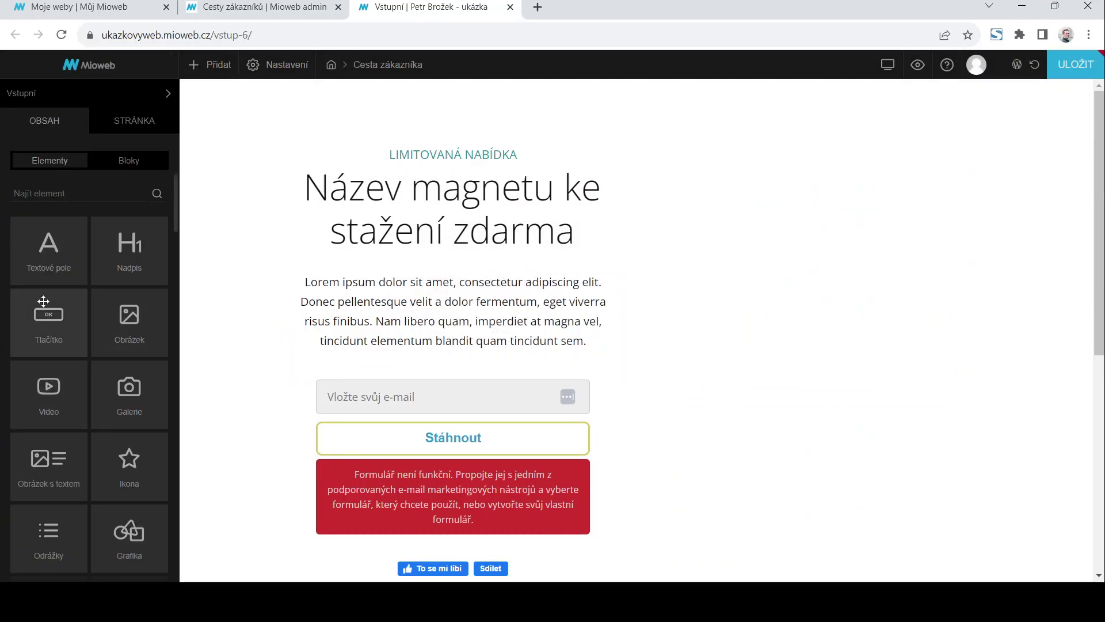
drag(129, 316, 835, 357)
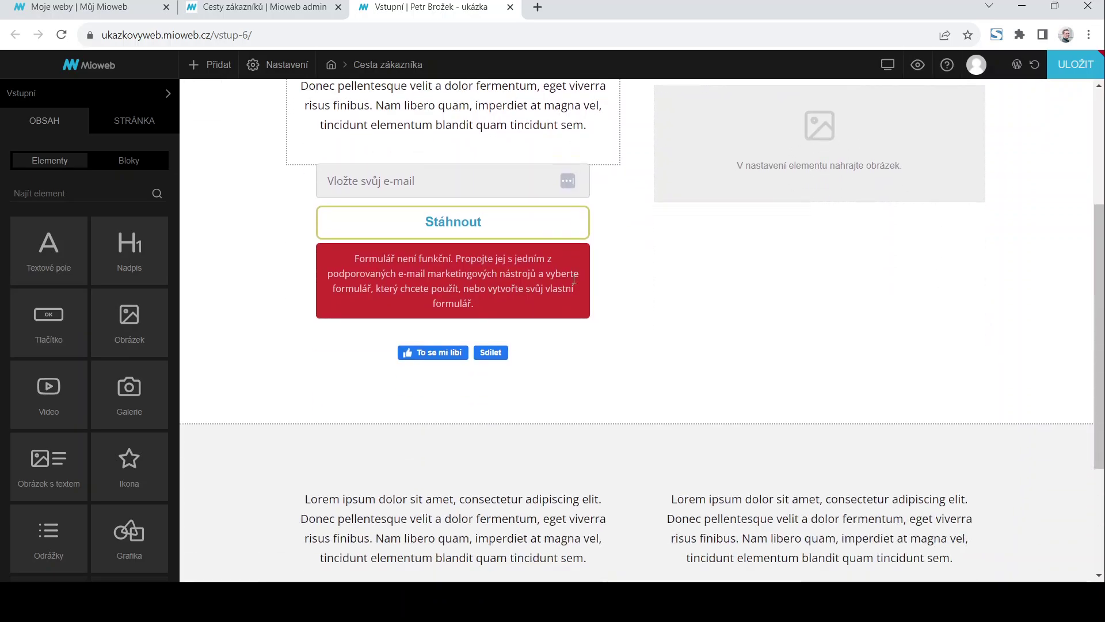
Insert an empty single-column block between the sign-up form section and the testimonials on the entry page
scroll(575, 279, down, 7)
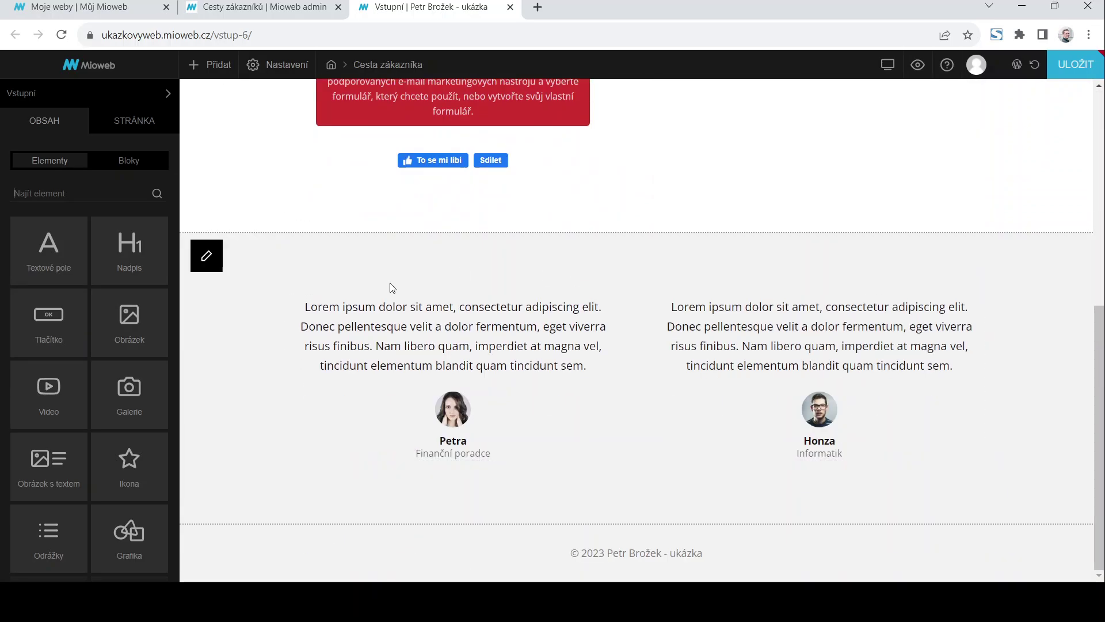
click(115, 163)
drag(23, 229, 414, 249)
scroll(794, 316, up, 7)
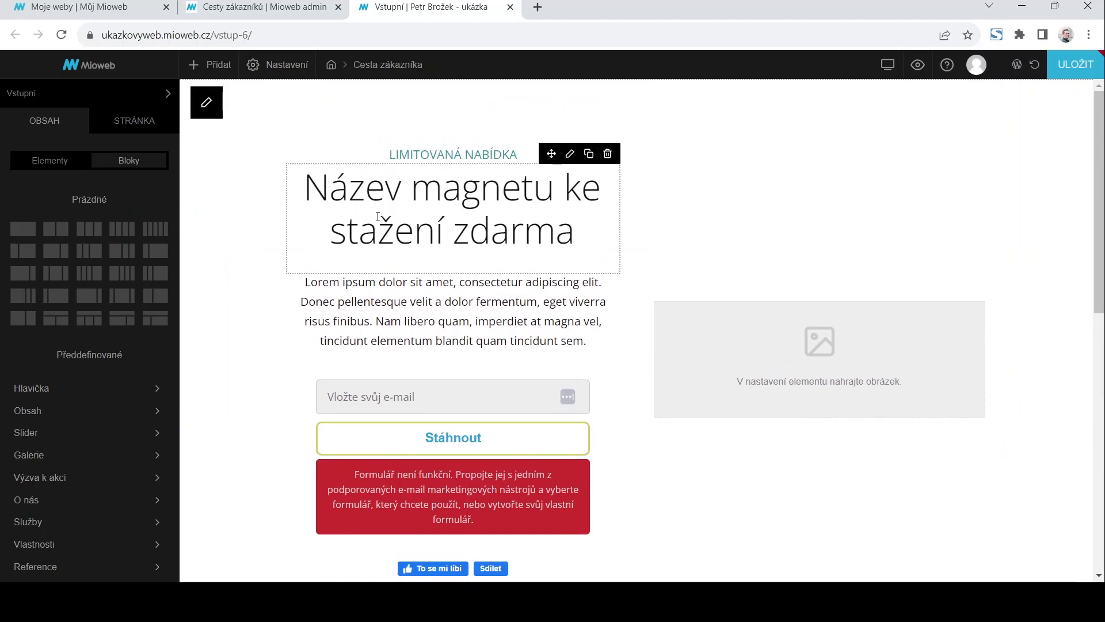
Return to the funnel overview and examine its steps from the entry page to the post-purchase thank-you page
click(264, 11)
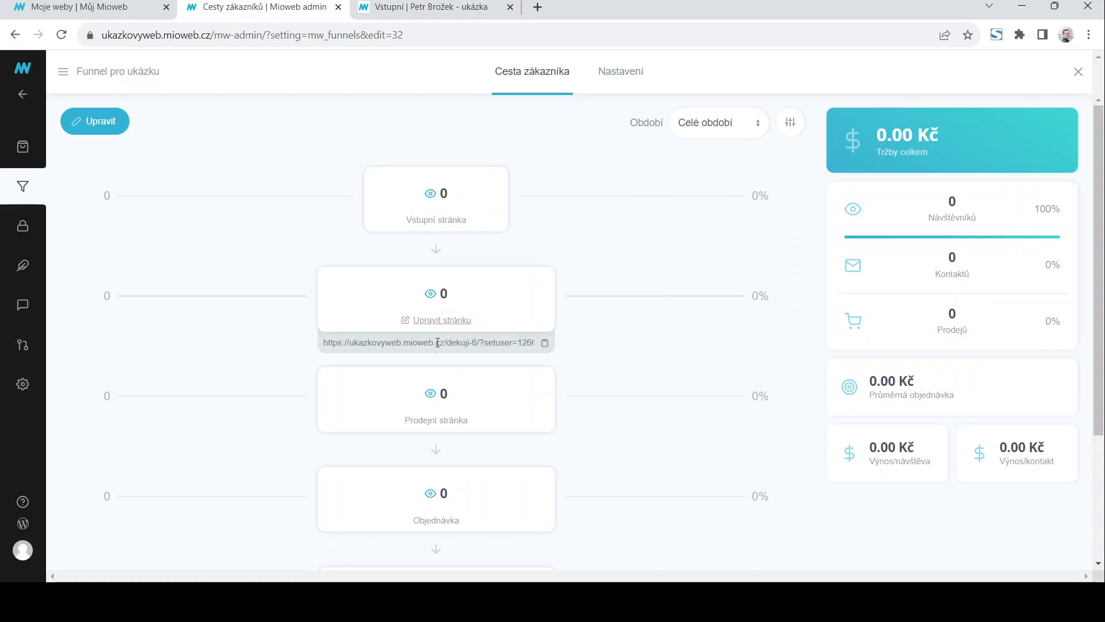
scroll(667, 302, down, 3)
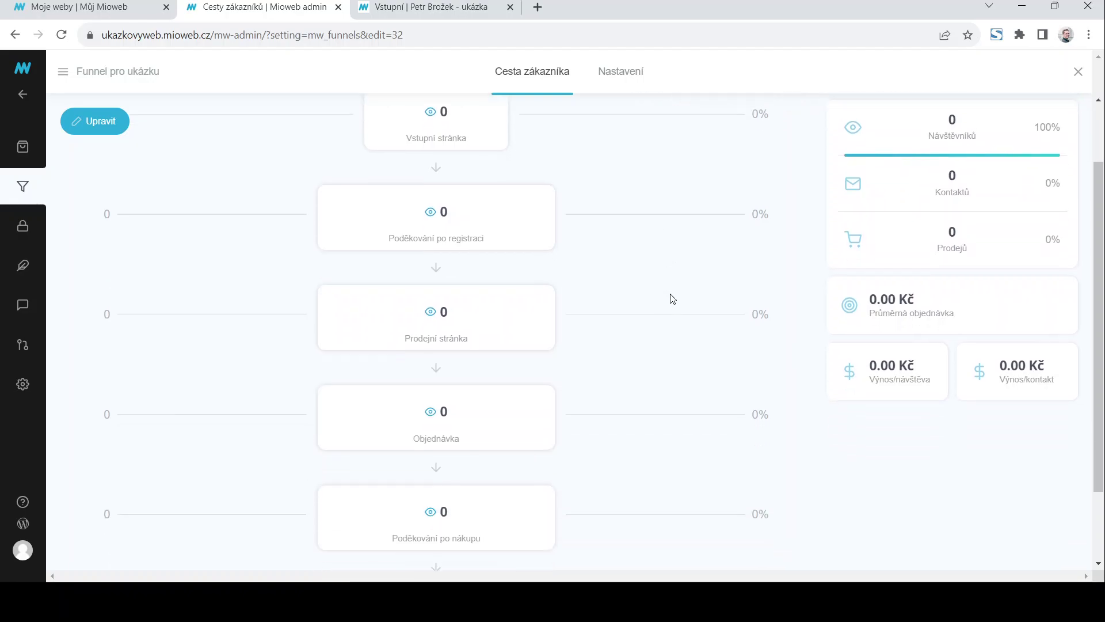
scroll(575, 431, up, 3)
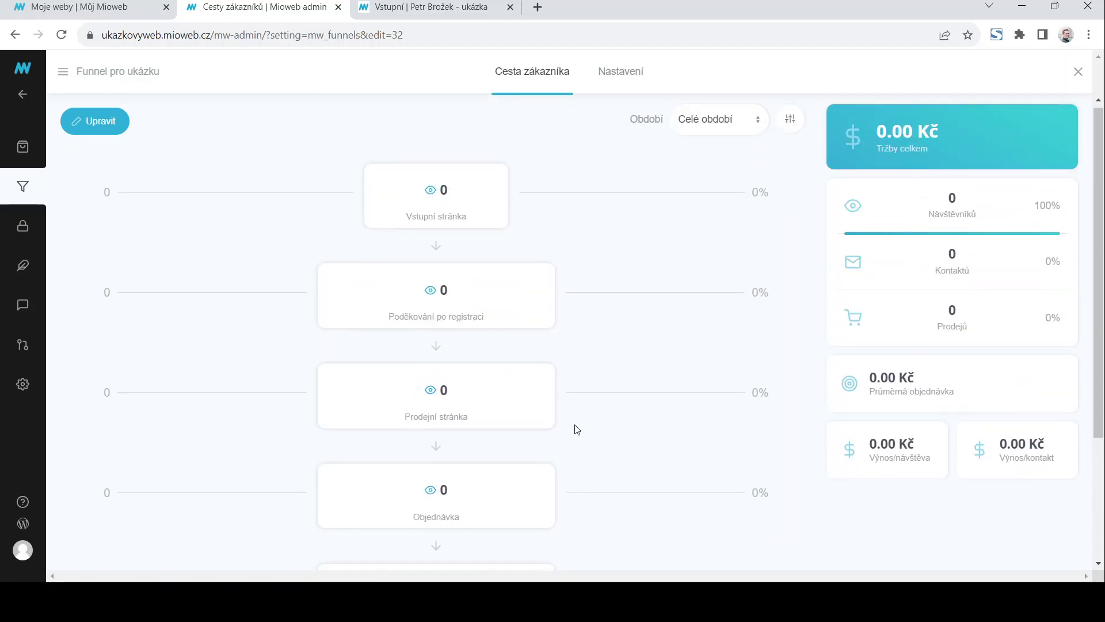
scroll(633, 347, down, 3)
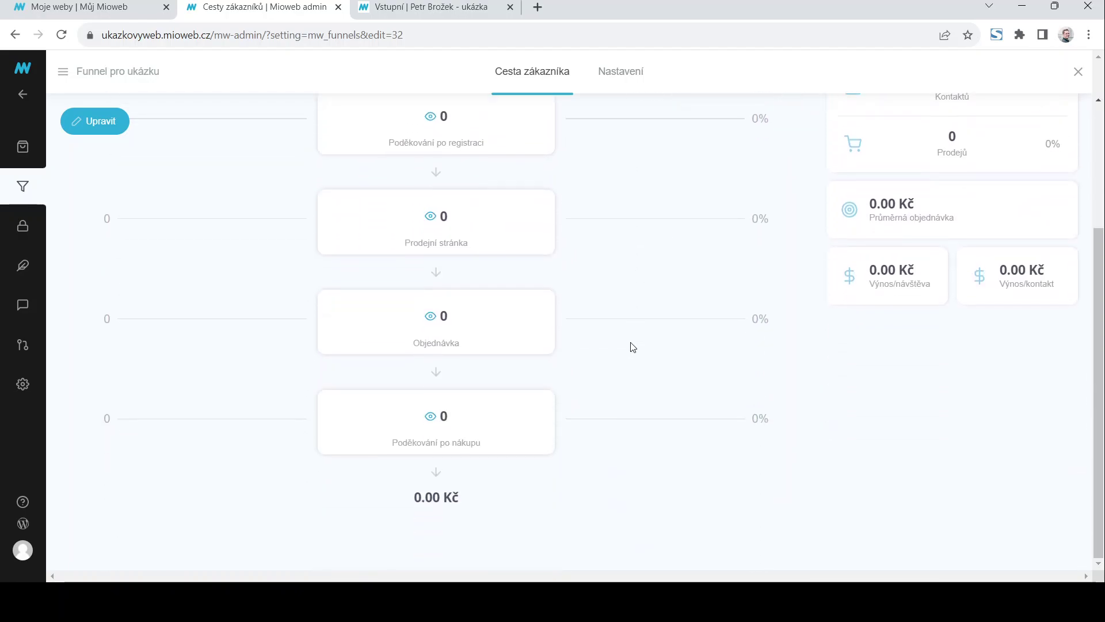
scroll(633, 347, up, 3)
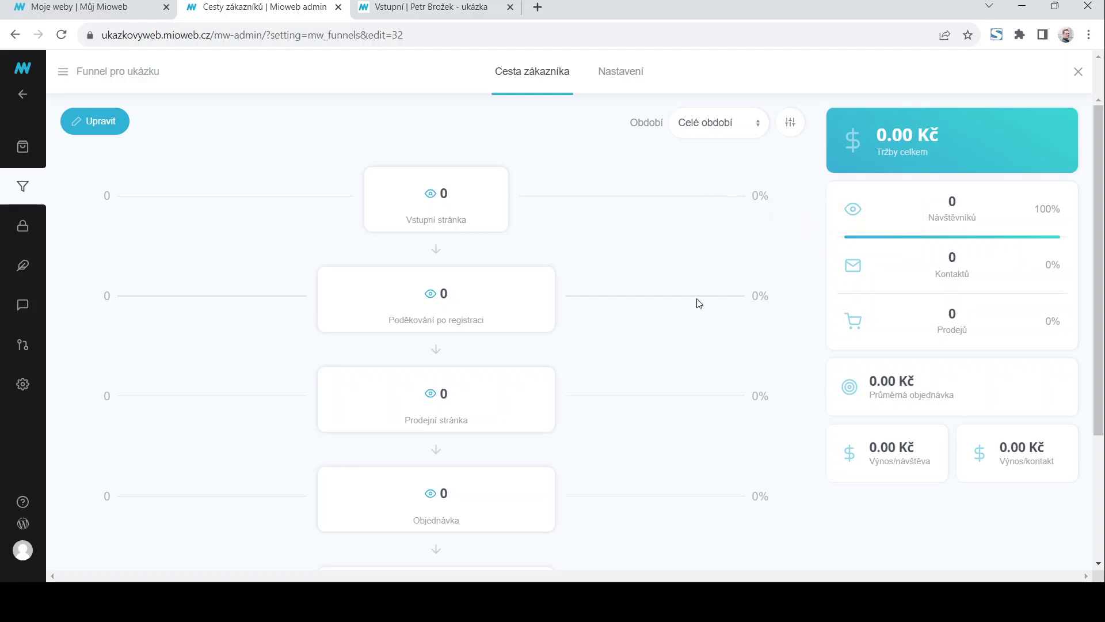
scroll(685, 301, down, 3)
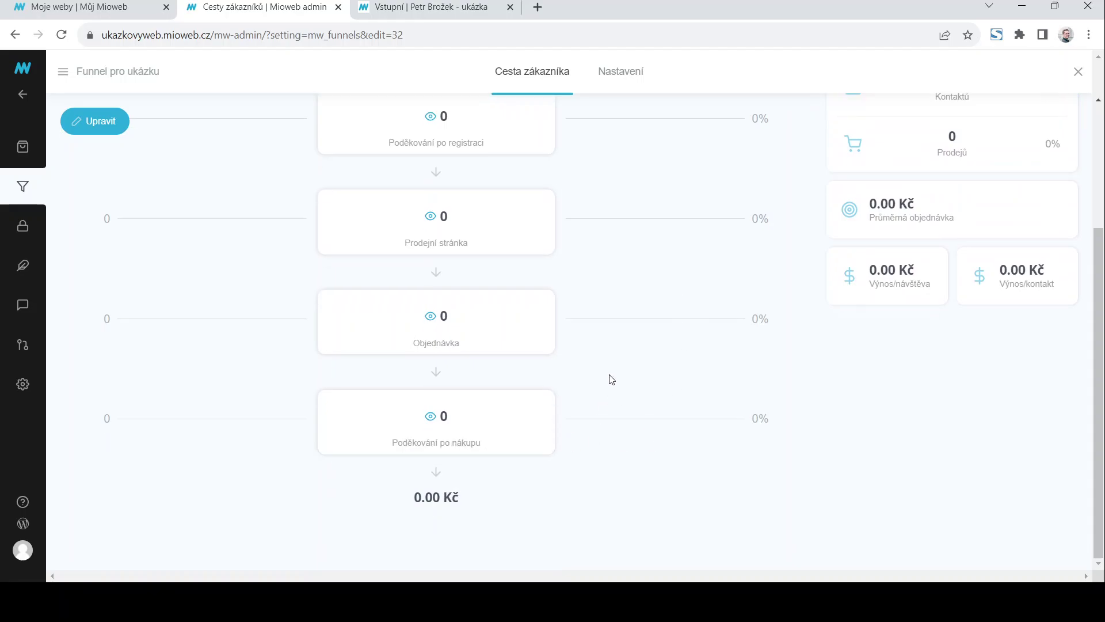
Examine the funnel overview's page flow, per-step visit statistics and page links from Vstupní stránka to Poděkování po nákupu
scroll(610, 372, up, 3)
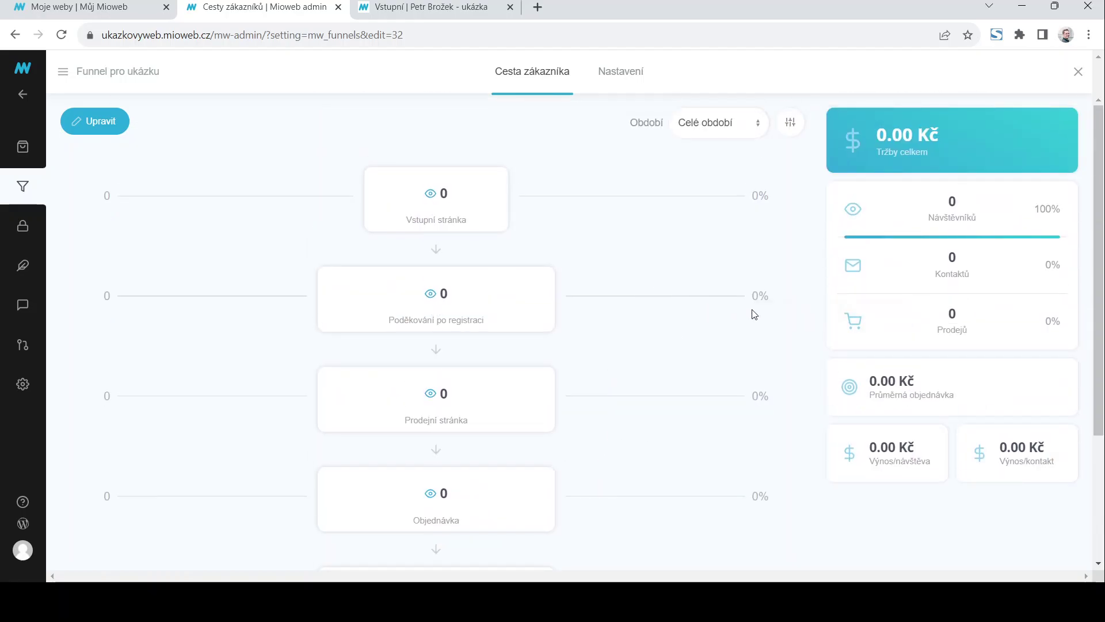
mouse_move(469, 227)
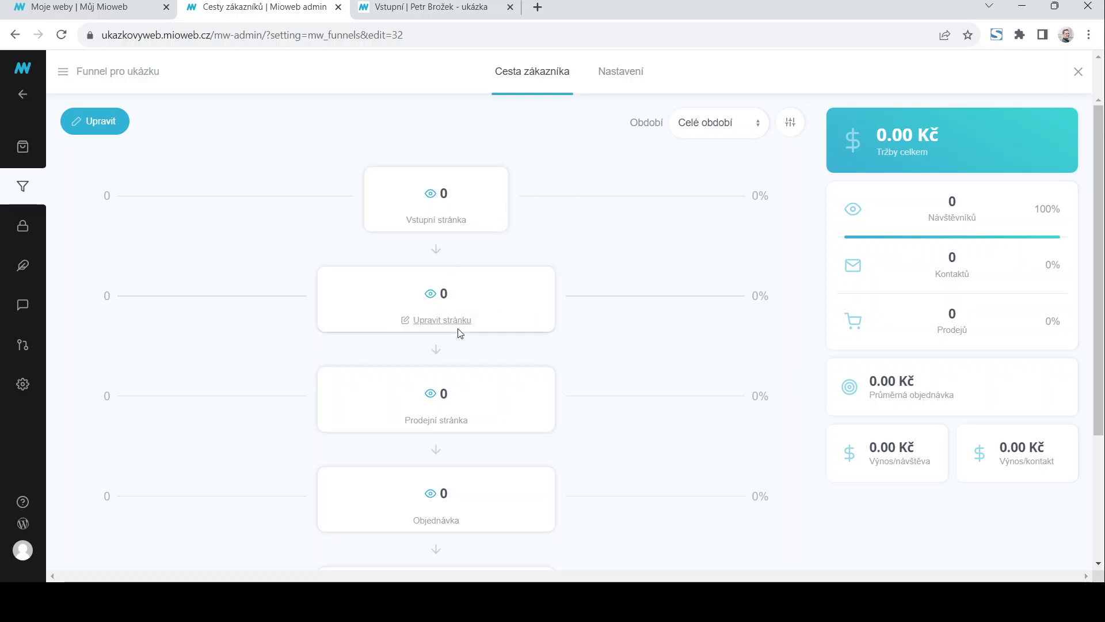
mouse_move(441, 327)
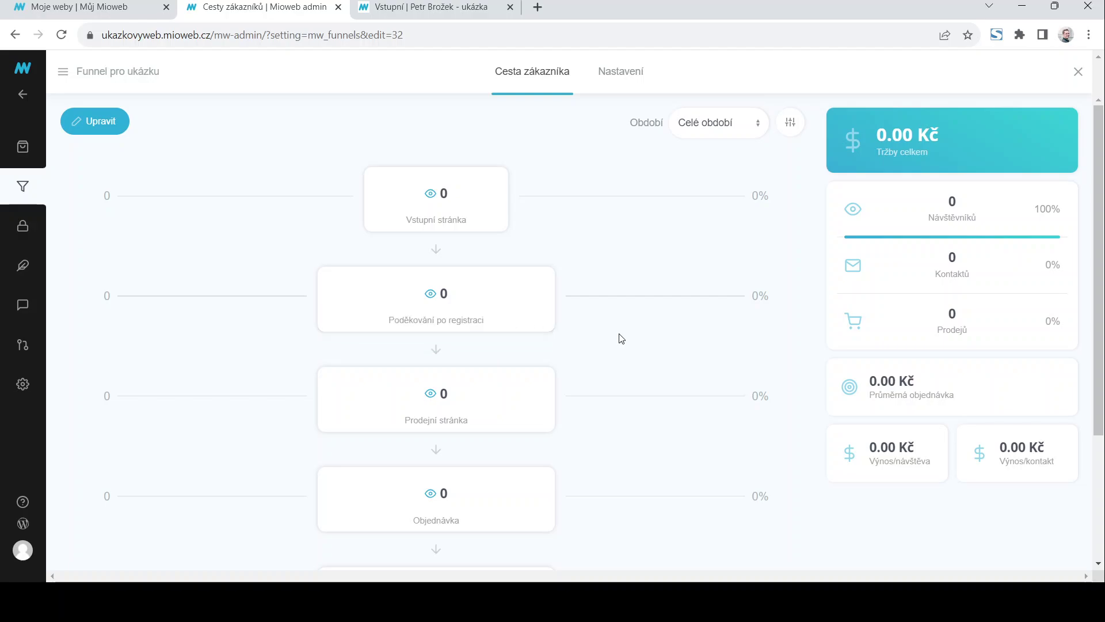
mouse_move(758, 303)
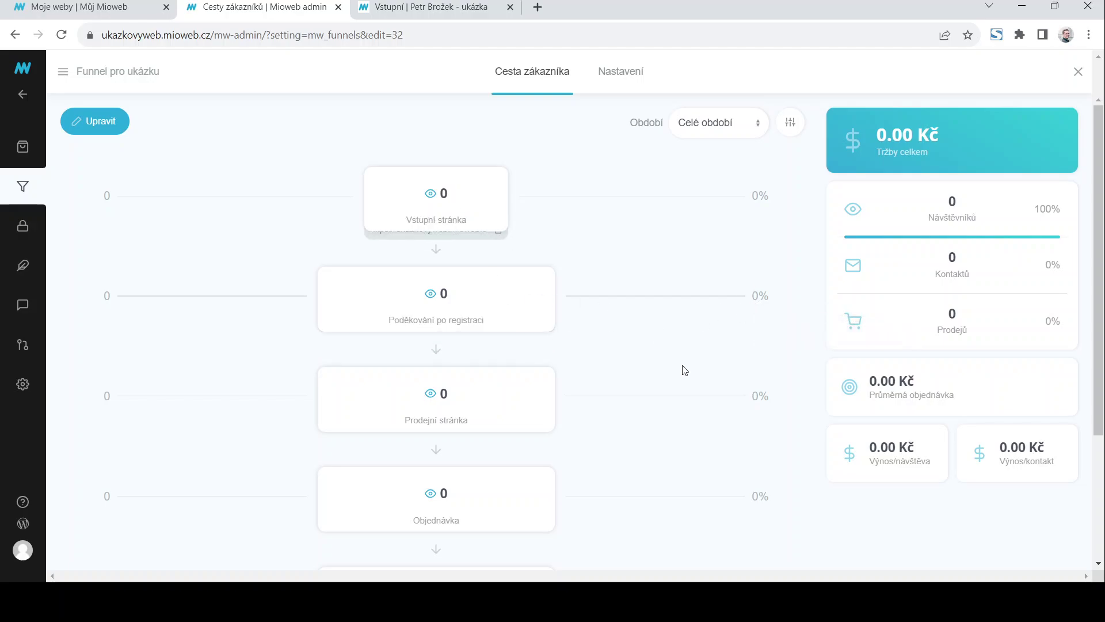
scroll(738, 388, down, 2)
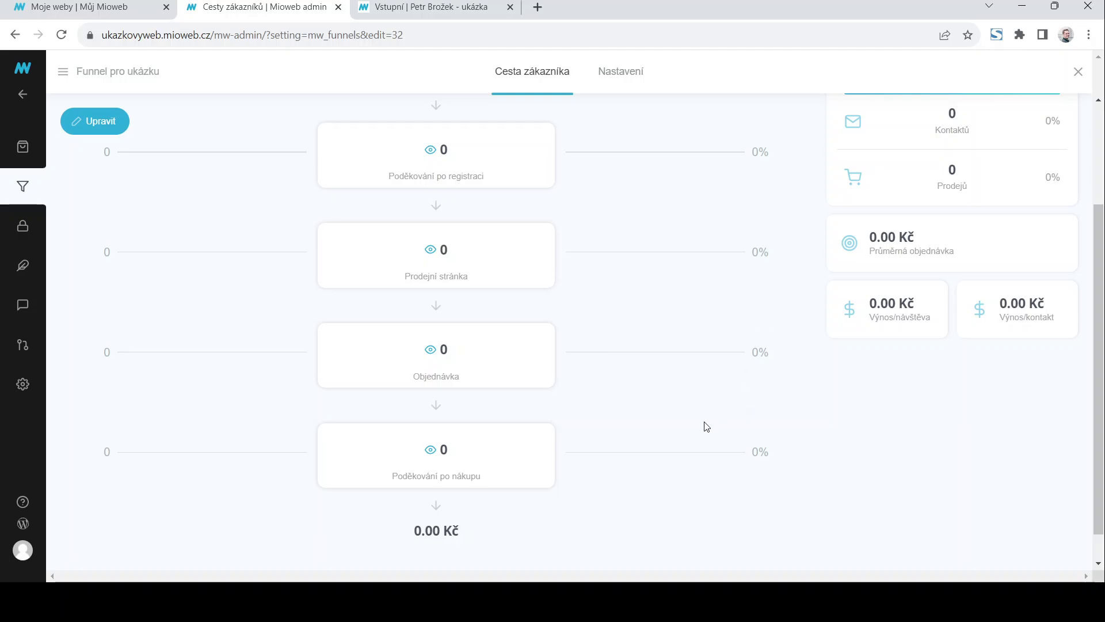
scroll(705, 426, up, 2)
scroll(703, 462, up, 2)
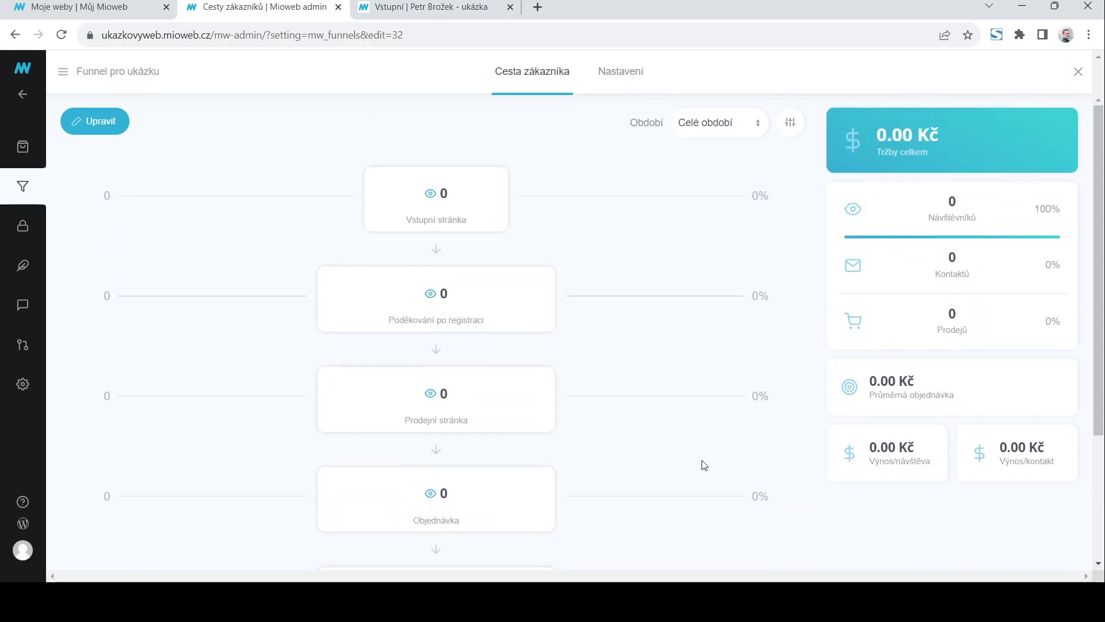
scroll(703, 462, down, 4)
scroll(703, 446, up, 4)
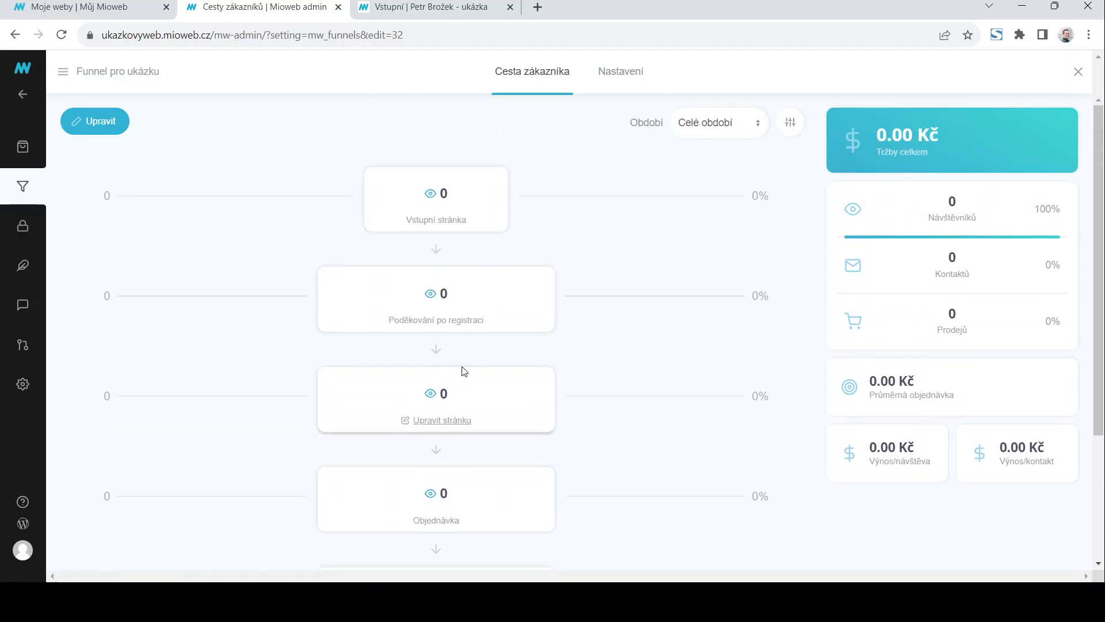
mouse_move(455, 437)
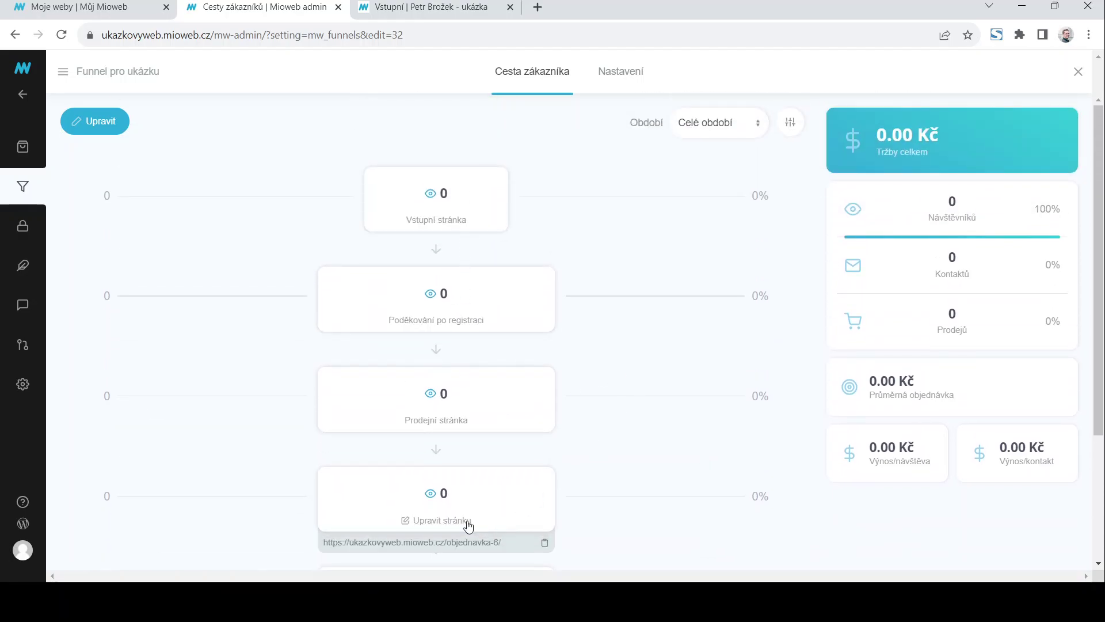
scroll(663, 403, down, 3)
scroll(666, 405, up, 3)
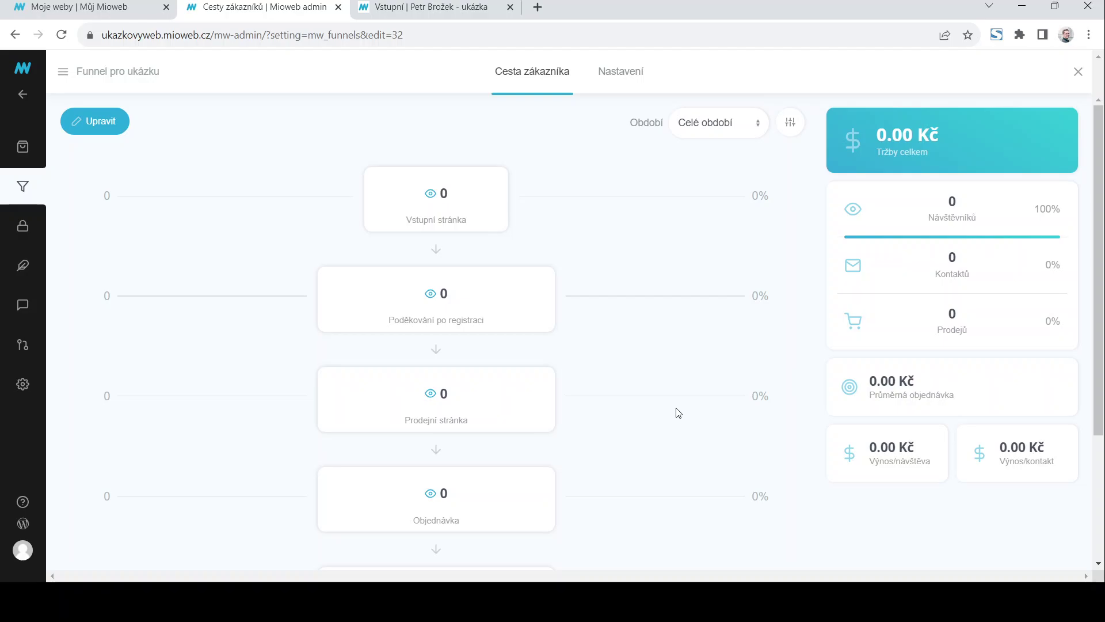
mouse_move(397, 202)
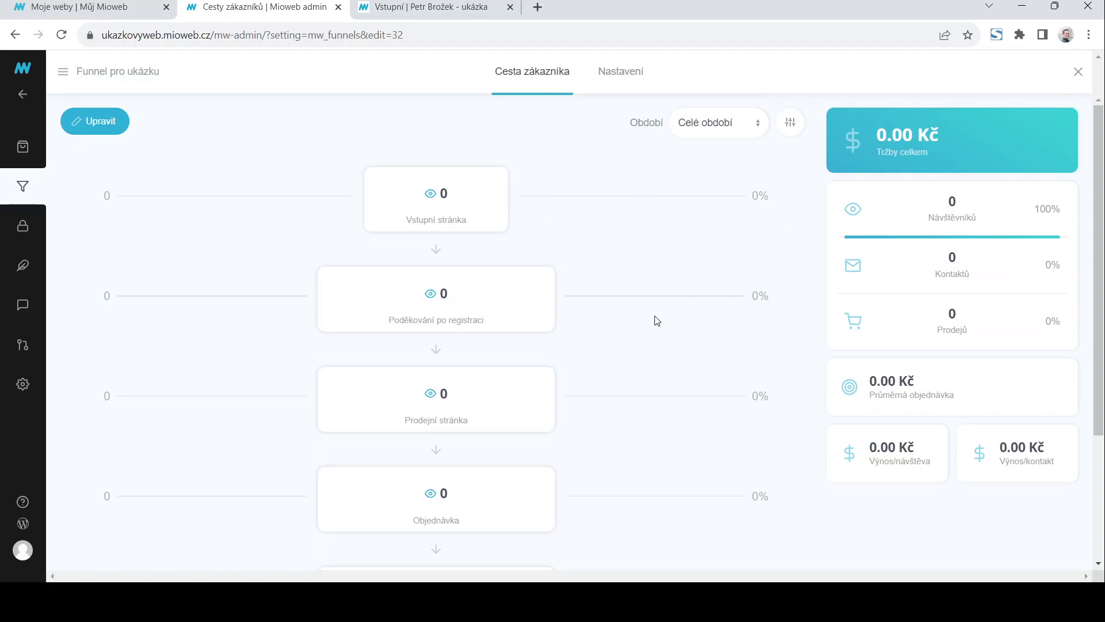
scroll(661, 355, down, 3)
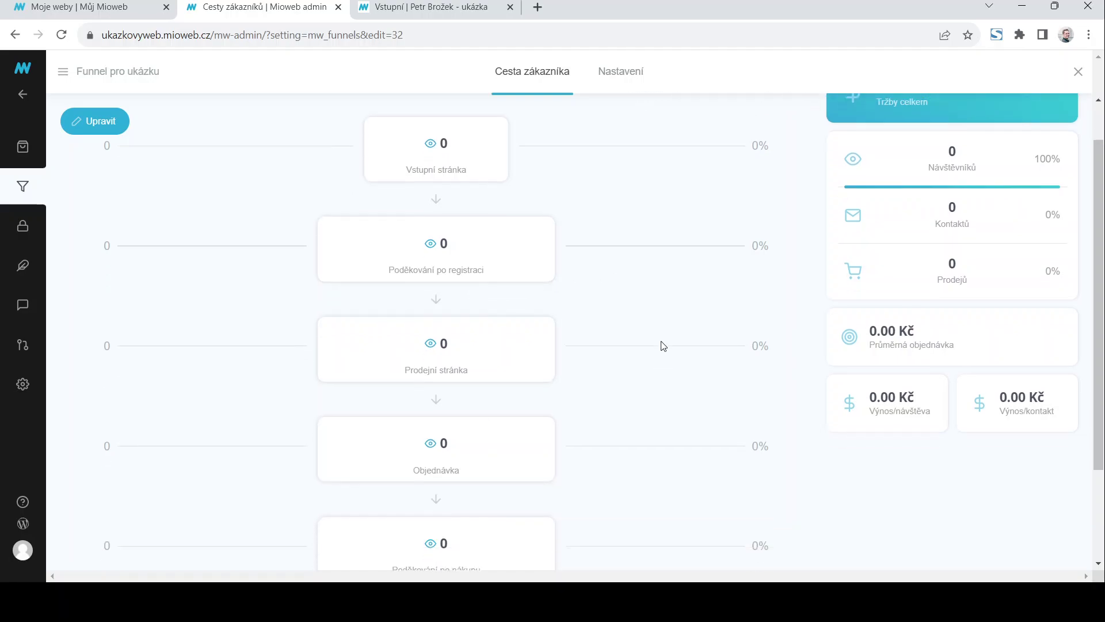
scroll(686, 383, up, 3)
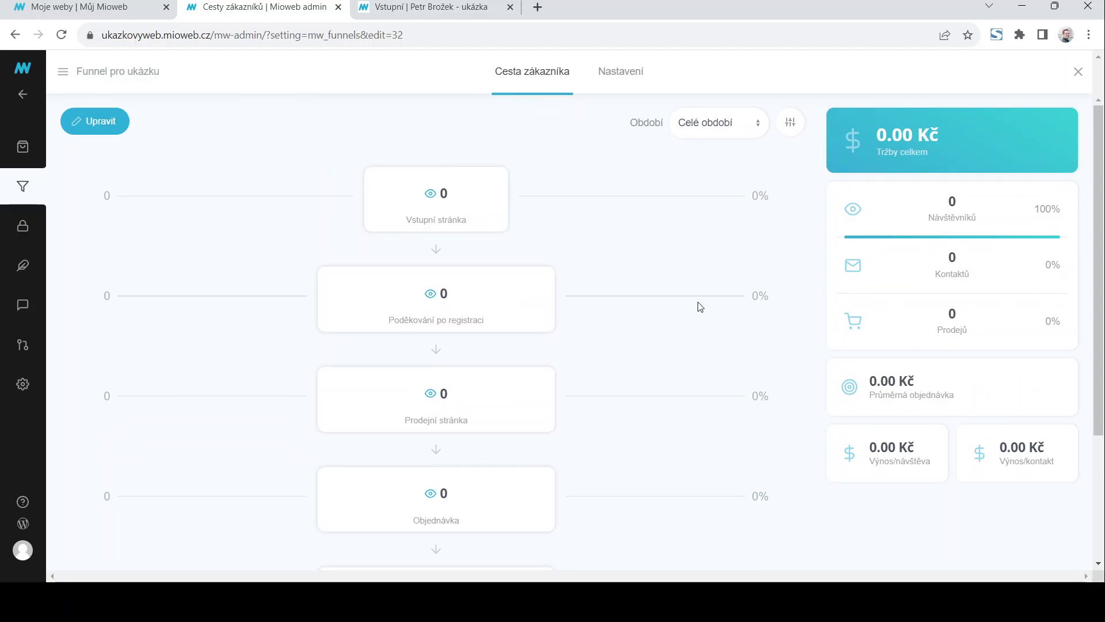
mouse_move(470, 525)
scroll(617, 395, down, 3)
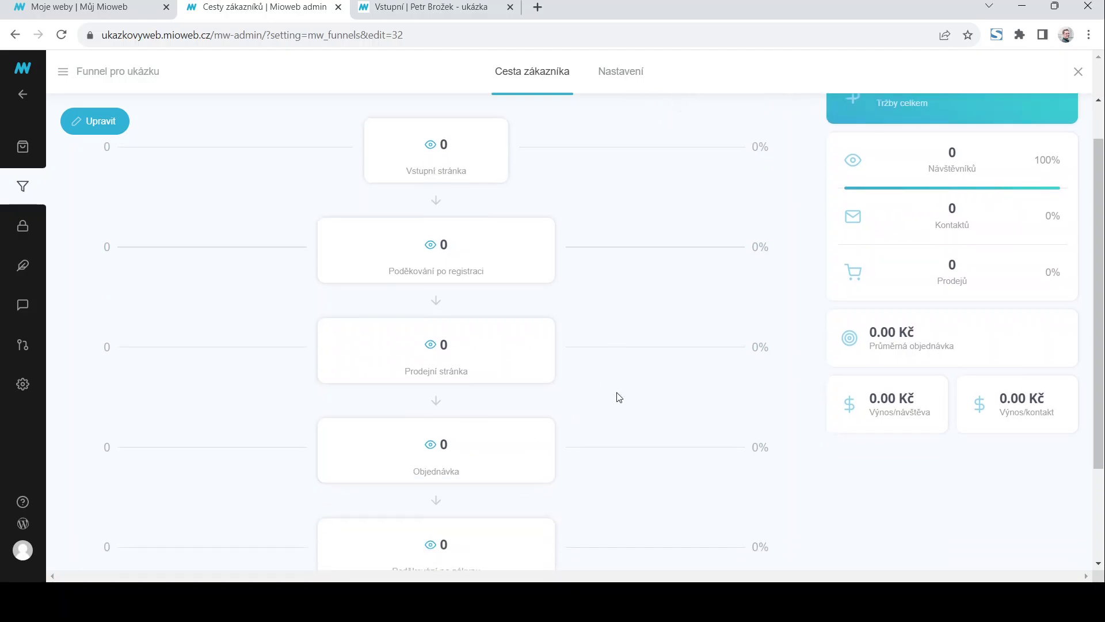
scroll(617, 396, up, 3)
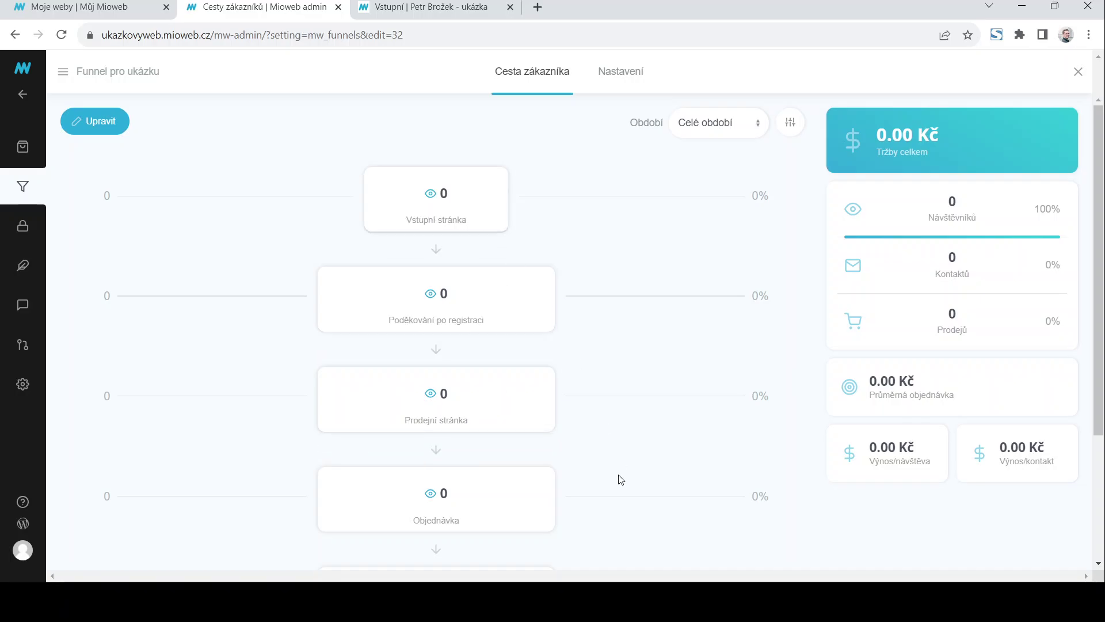
scroll(625, 466, down, 3)
scroll(630, 447, up, 3)
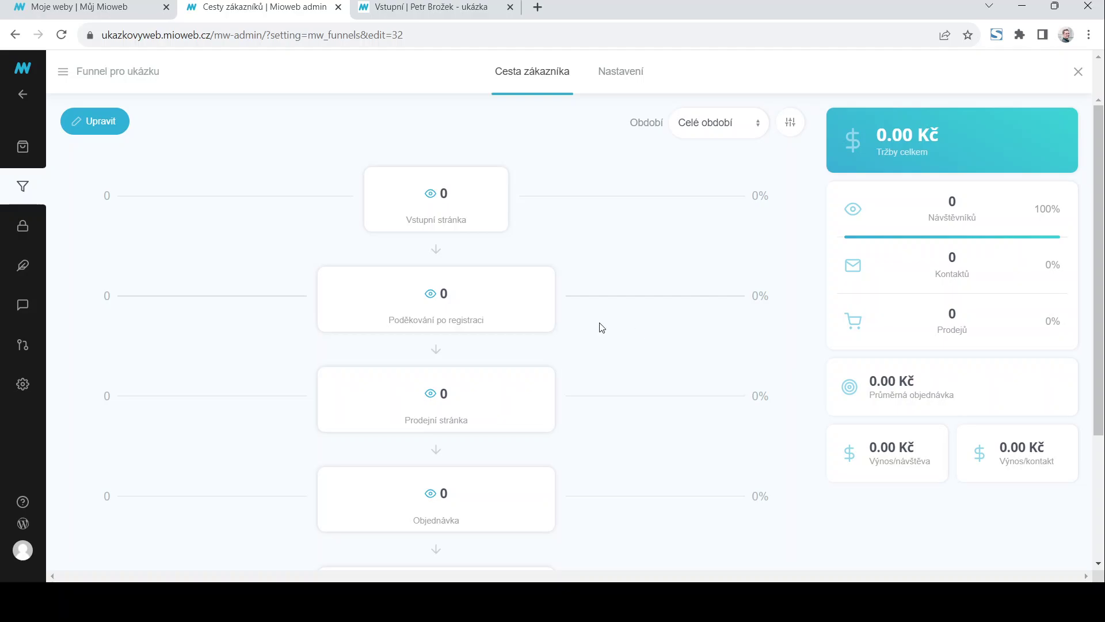
Review the funnel's basic, statistics and advanced settings, including access code, access duration and evergreen mode, and save them
click(615, 75)
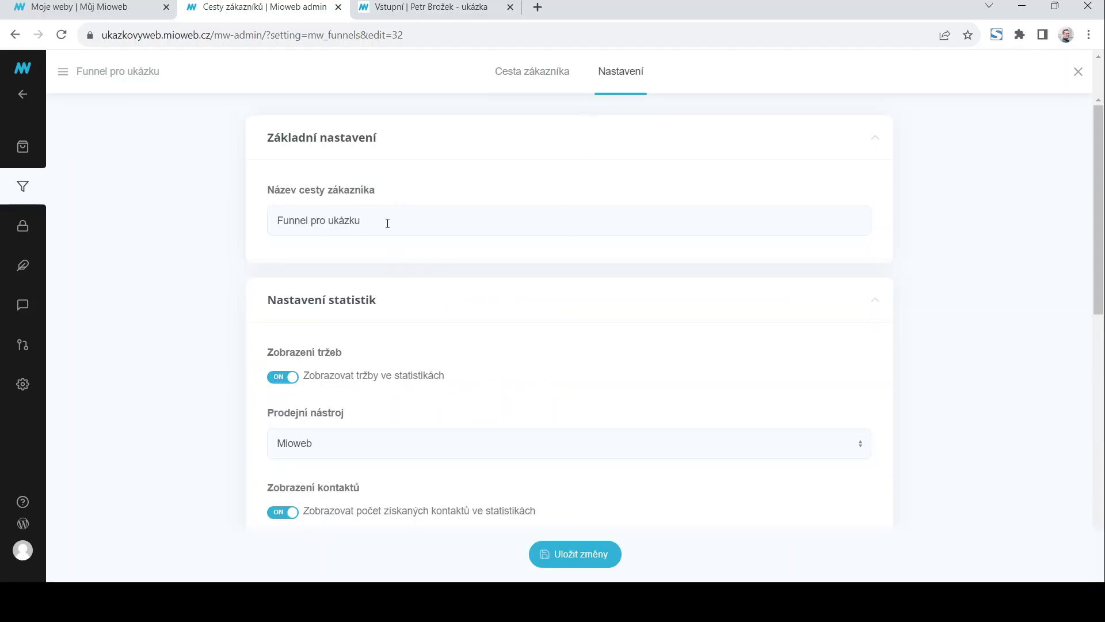
scroll(387, 223, down, 3)
scroll(421, 268, down, 1)
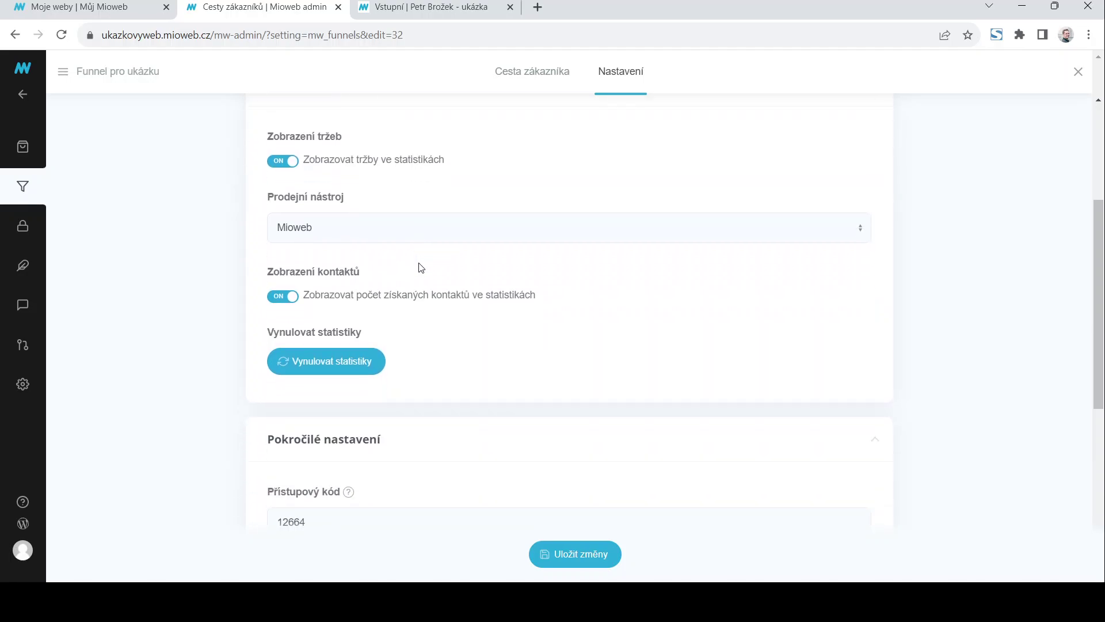
scroll(421, 268, down, 1)
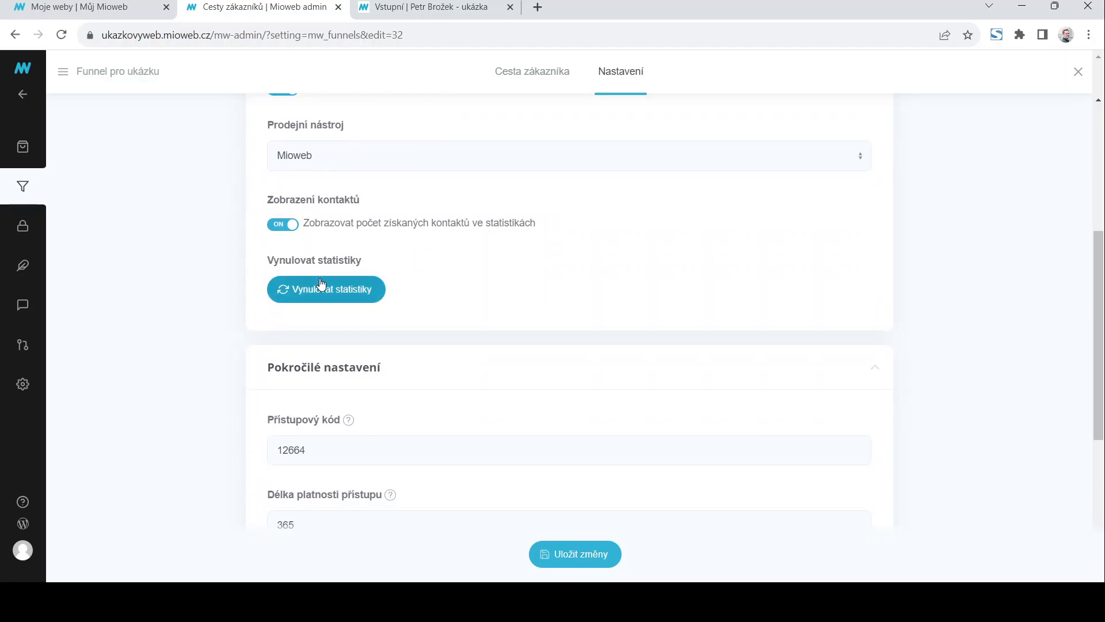
scroll(487, 300, down, 2)
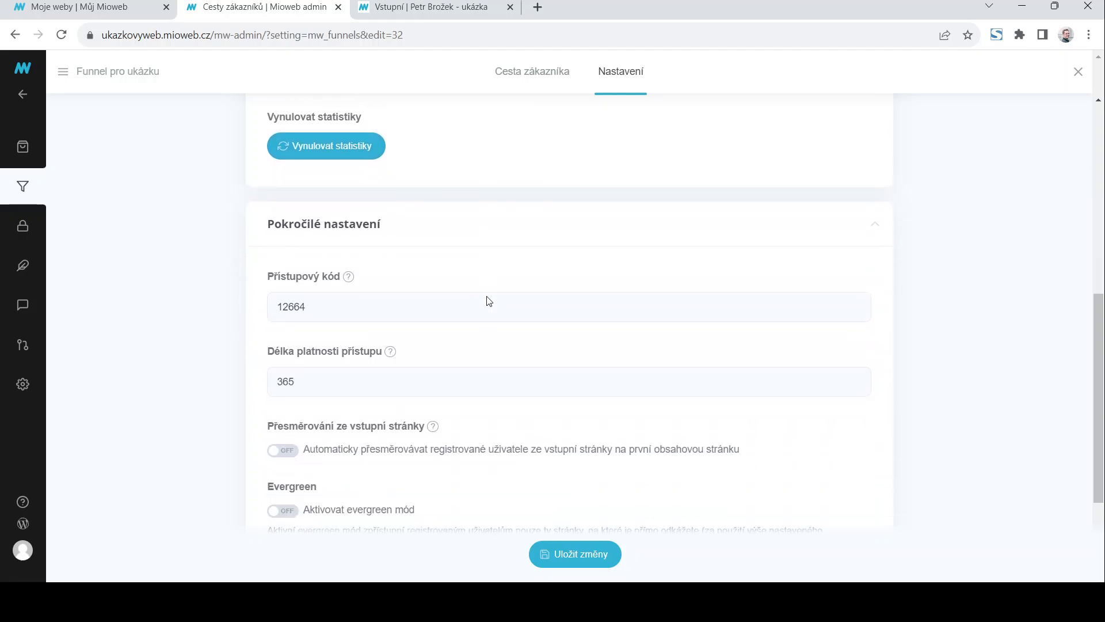
scroll(437, 295, down, 1)
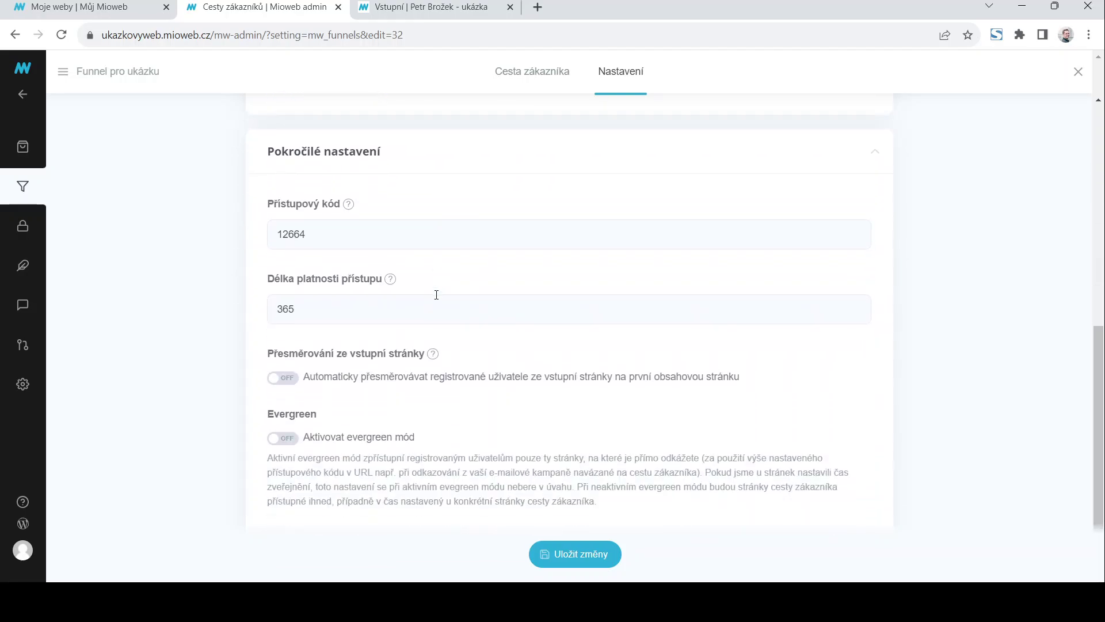
mouse_move(345, 209)
scroll(563, 369, up, 9)
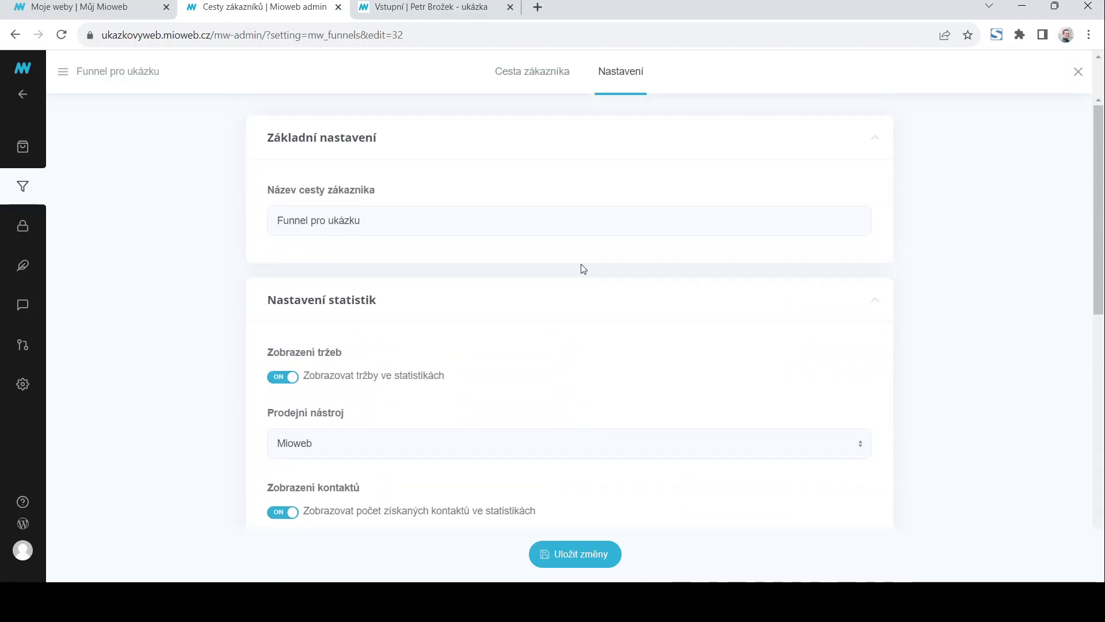
click(575, 554)
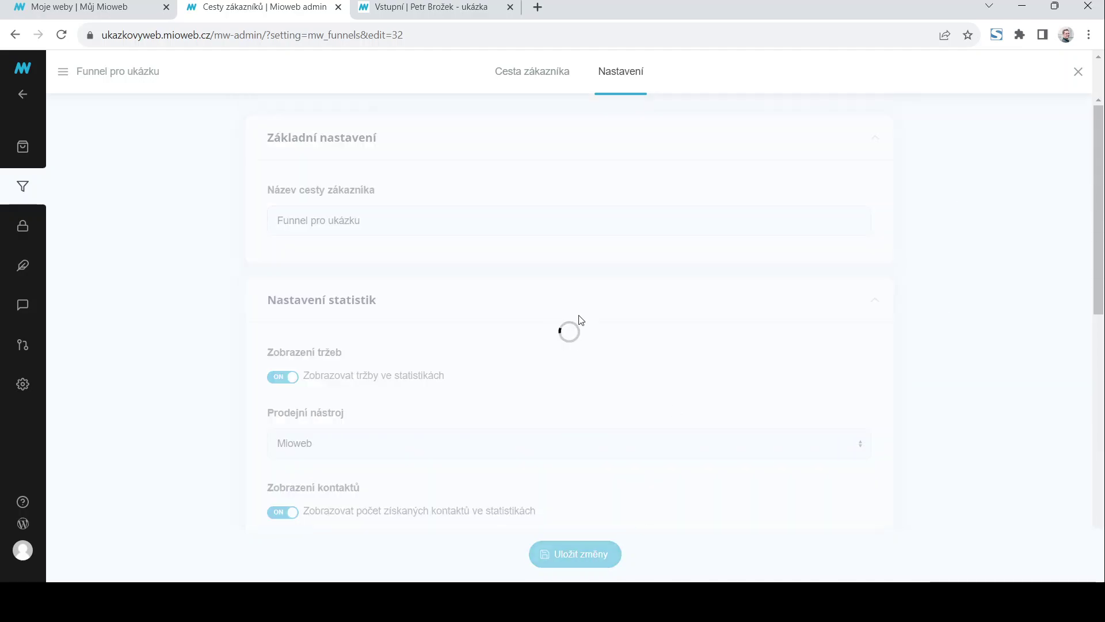
Edit the customer journey by adding a content page step (Obsahová stránka) and moving it between Prodejní stránka and Objednávka
click(528, 74)
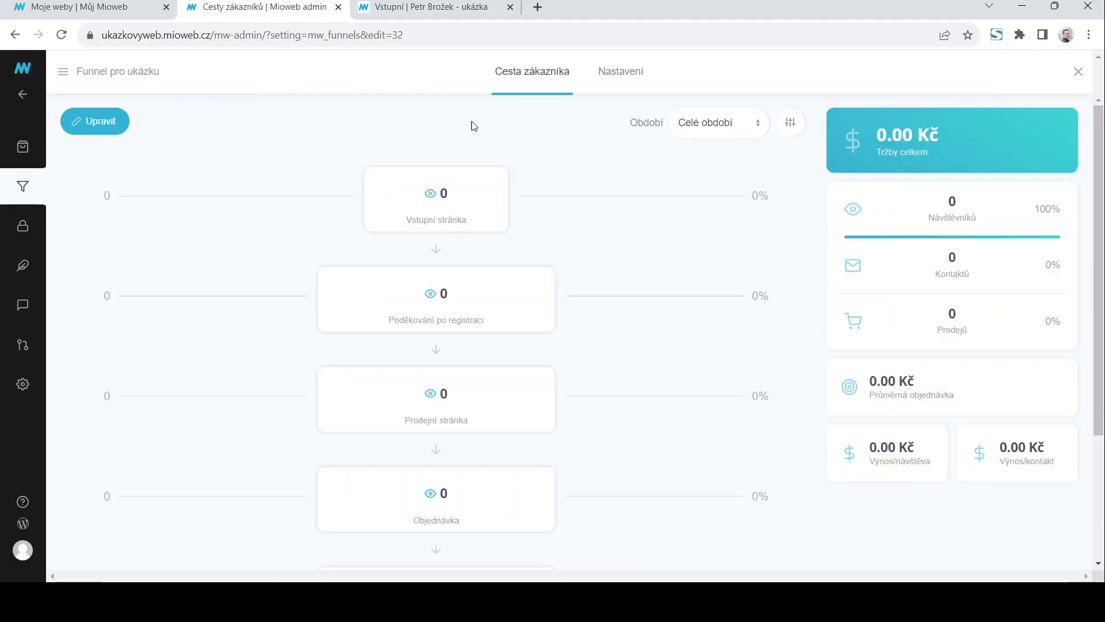
click(78, 121)
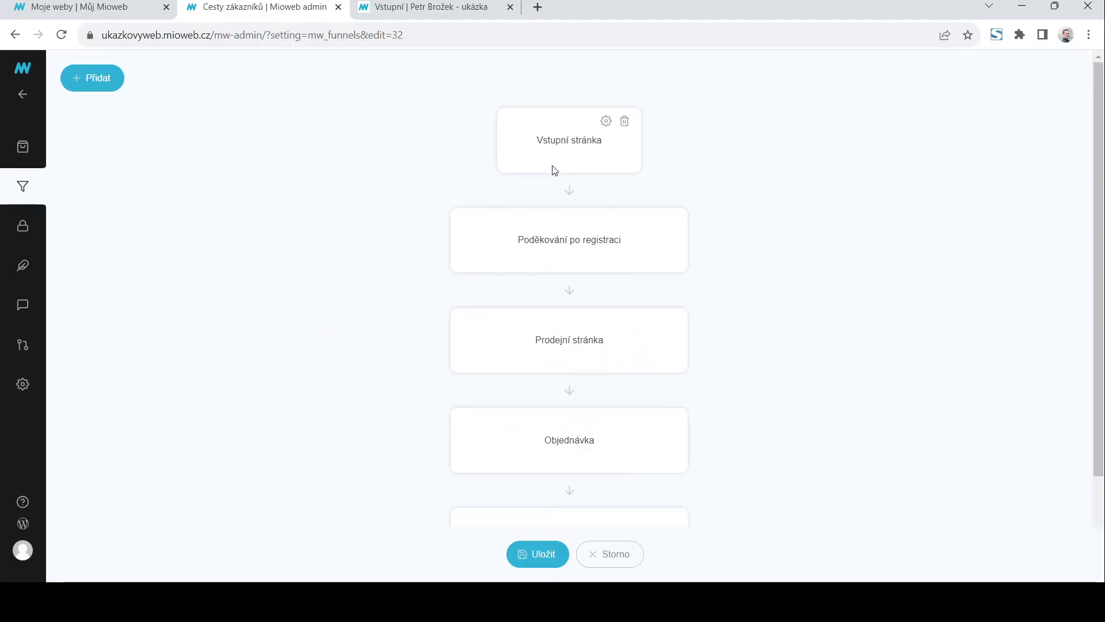
click(80, 86)
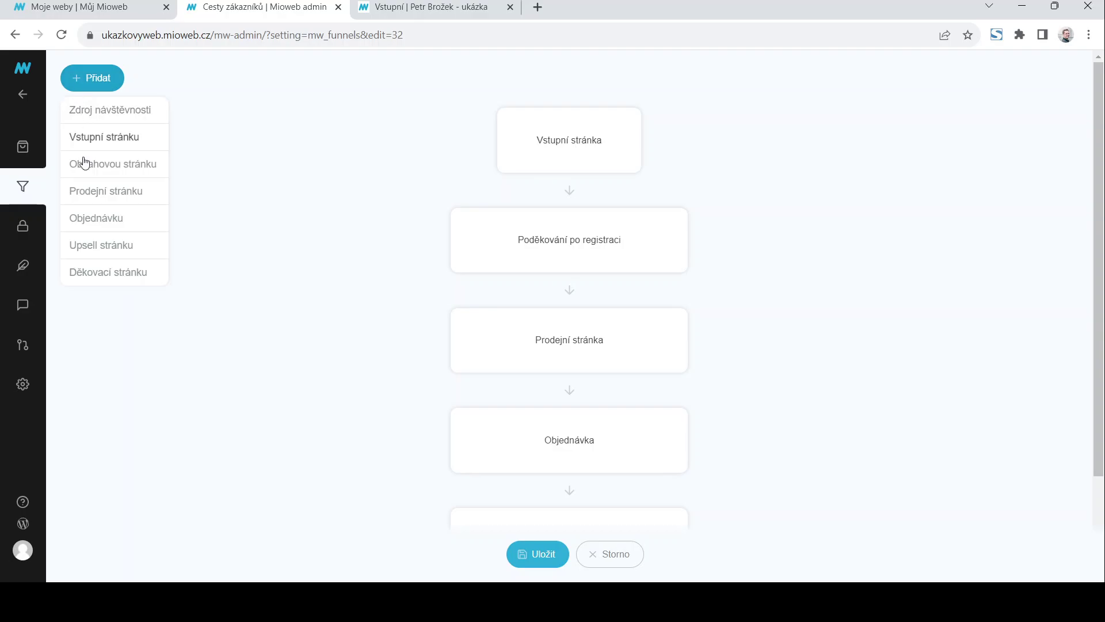
drag(95, 167, 208, 180)
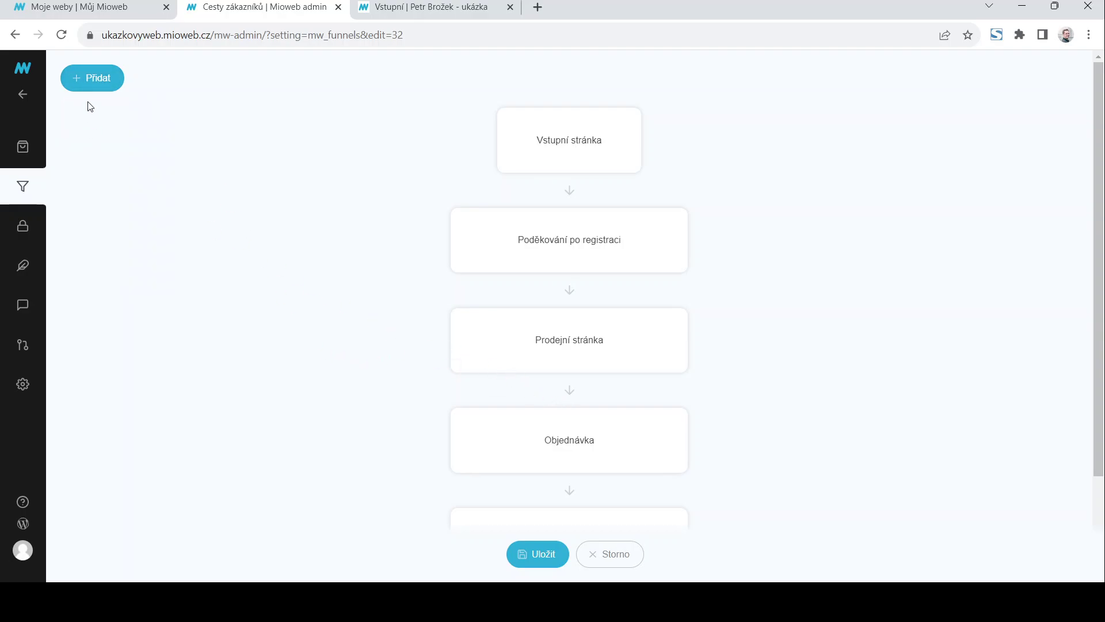
click(89, 80)
click(91, 167)
scroll(710, 372, down, 4)
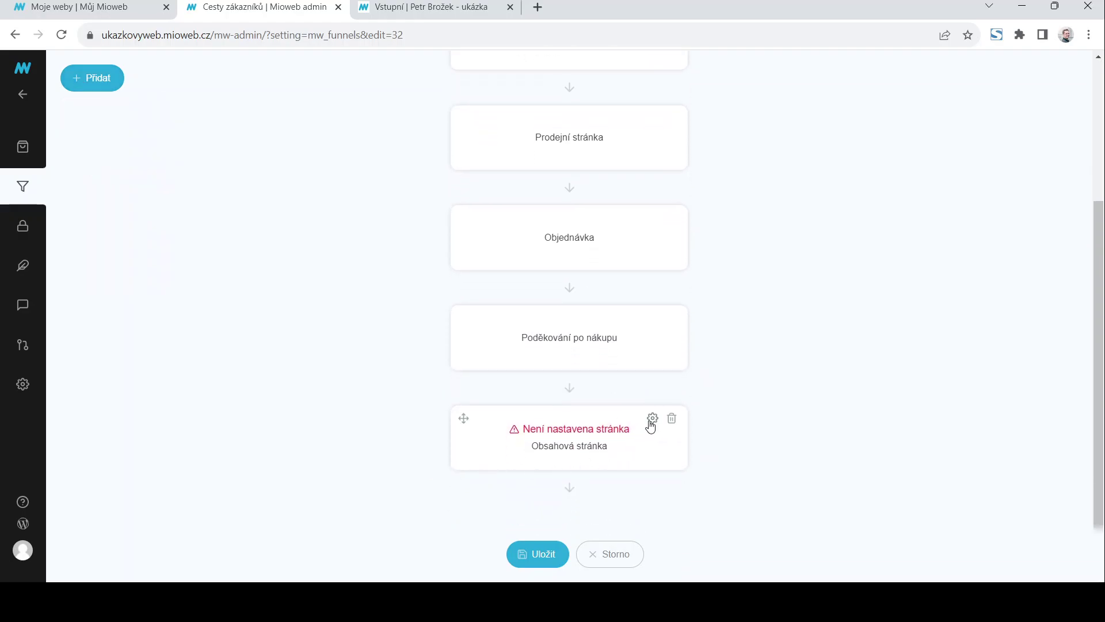
drag(464, 419, 464, 275)
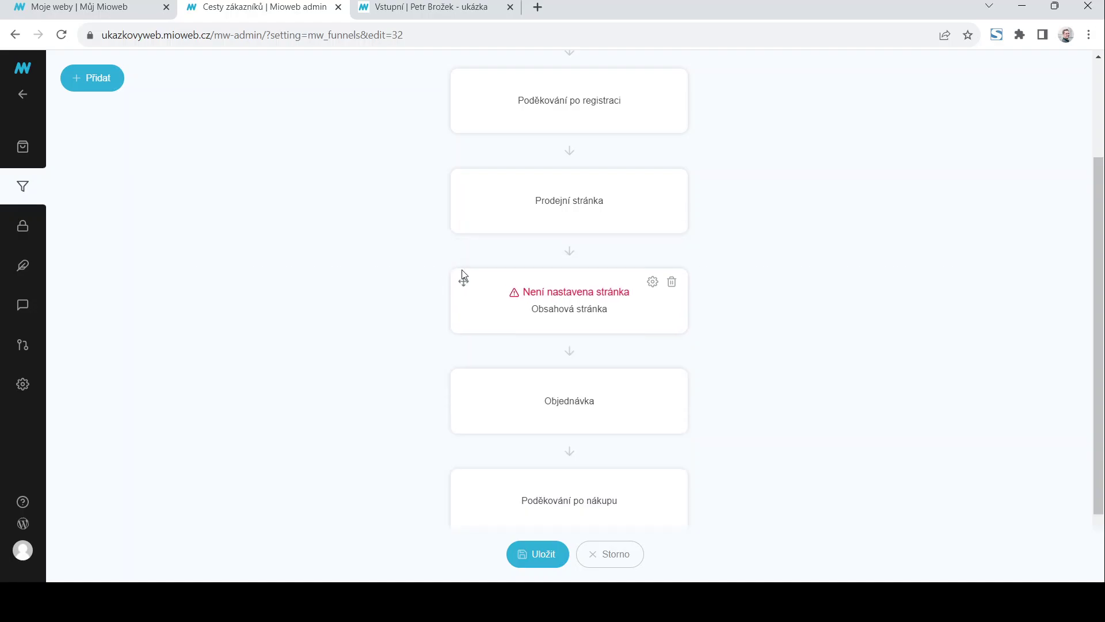
Open the settings of the new Obsahová stránka step and look through the existing pages that can be assigned to it
click(653, 282)
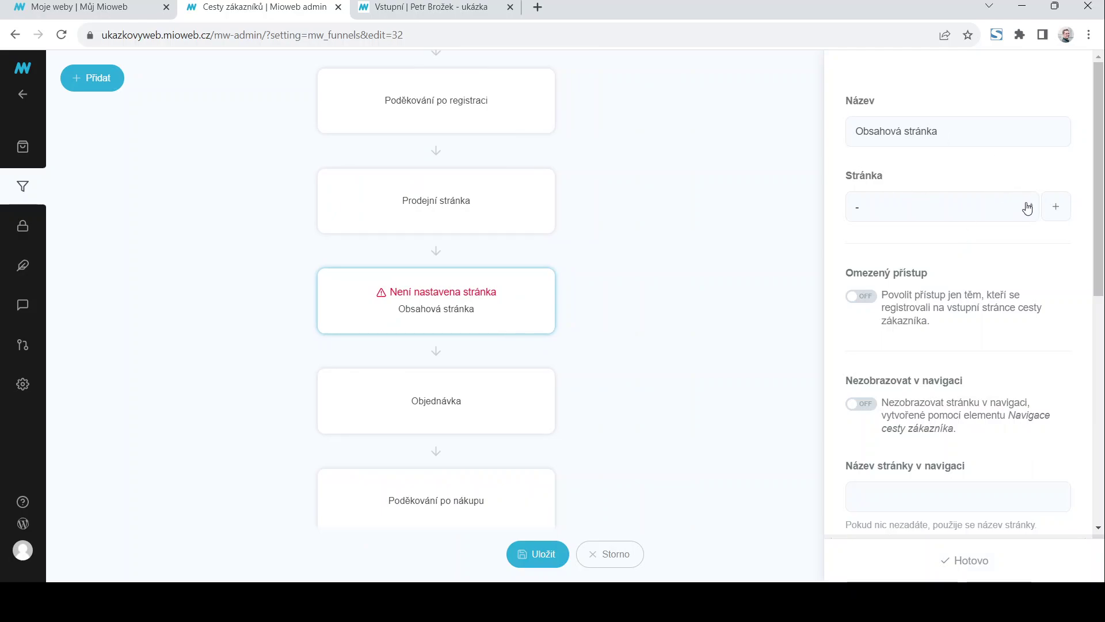
click(1028, 208)
scroll(921, 368, down, 3)
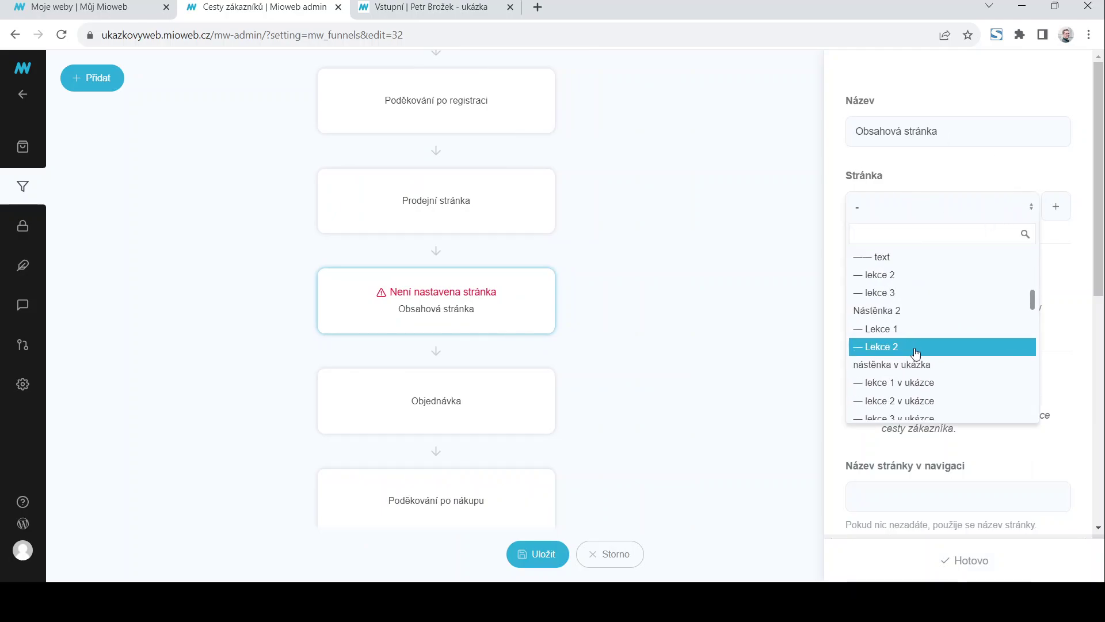
scroll(916, 353, down, 3)
click(740, 259)
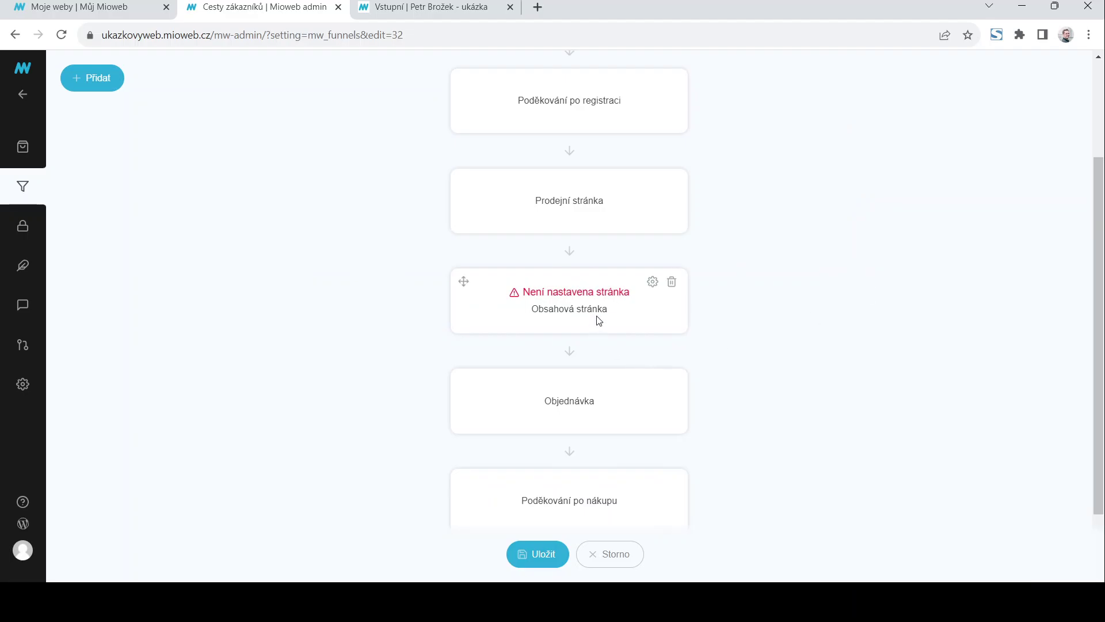
View the templates for creating the content step's page, close them, and check the step's access, navigation and preview image options
click(653, 281)
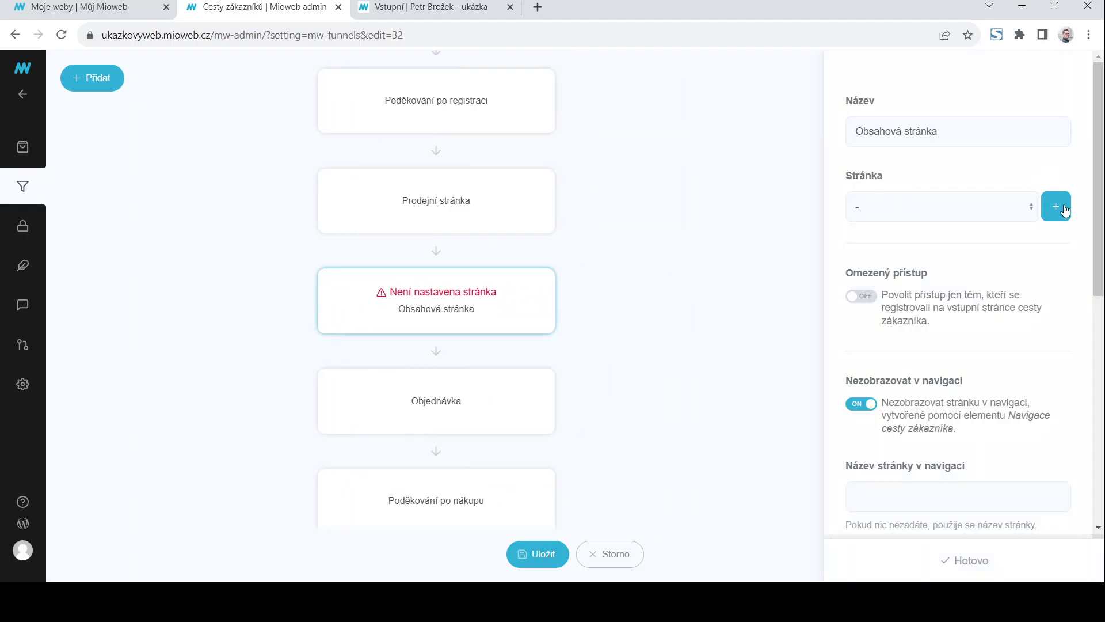
click(1057, 207)
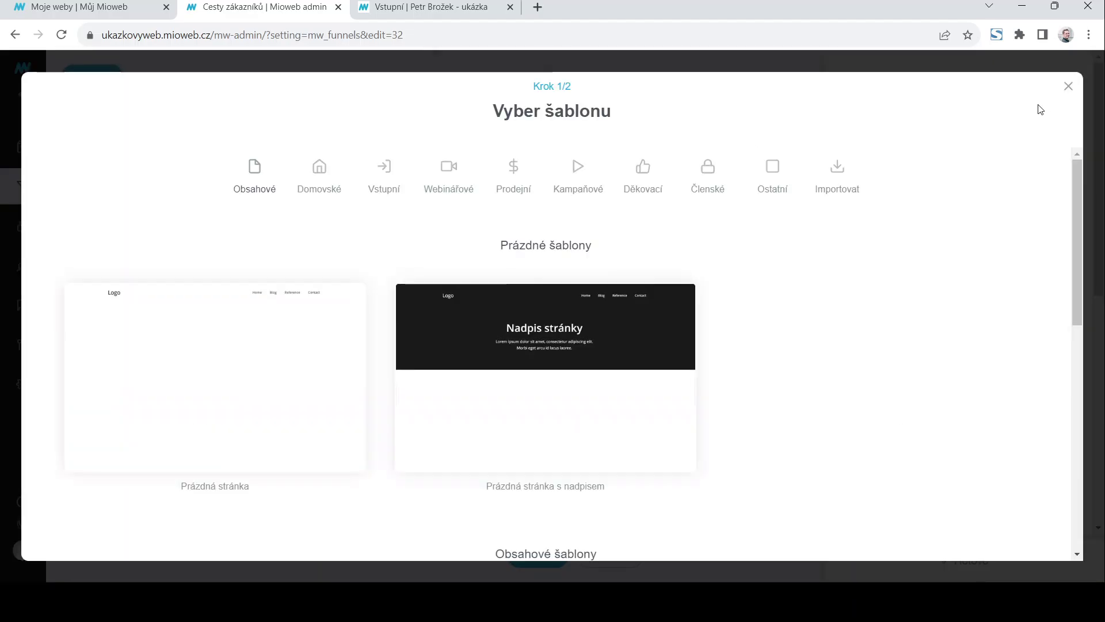
click(1063, 96)
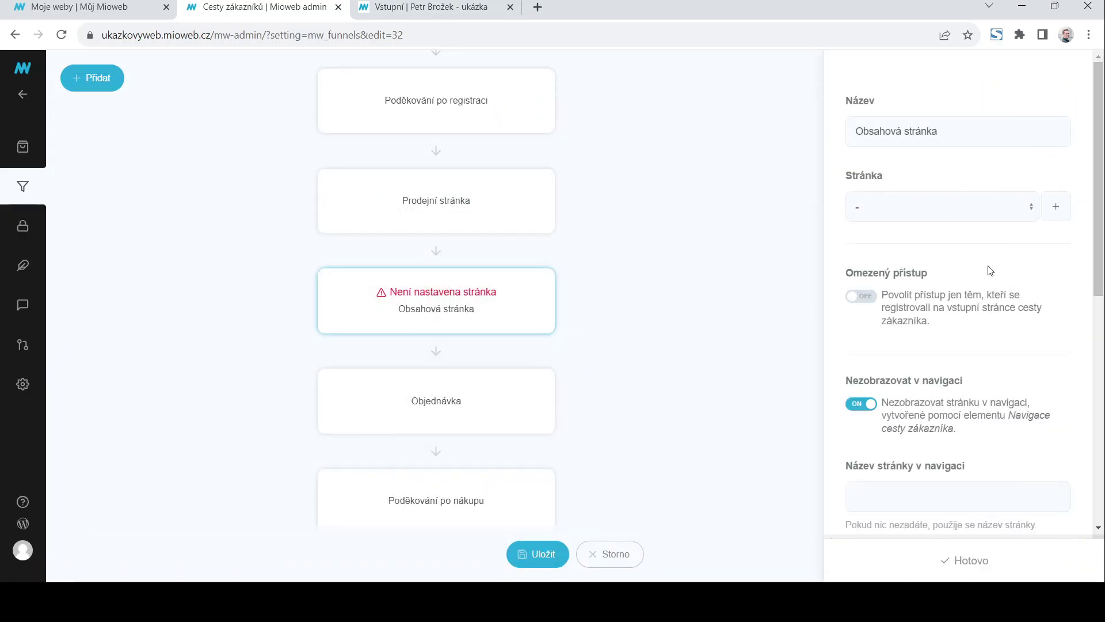
scroll(991, 271, down, 6)
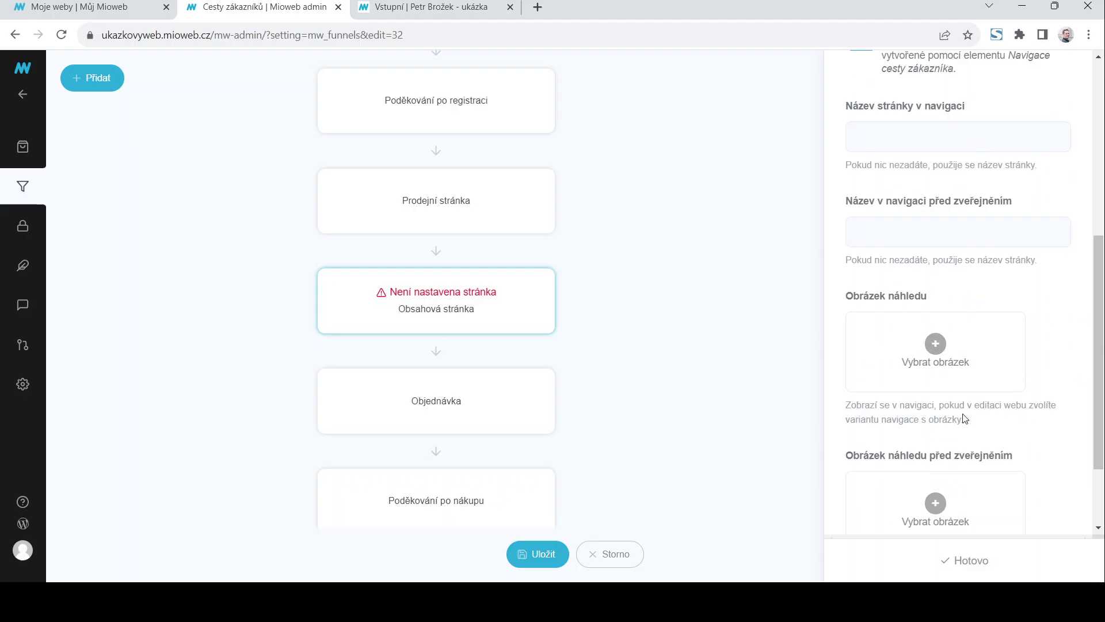
Review the remaining options of the Obsahová stránka step and close its settings
scroll(802, 370, down, 1)
scroll(983, 434, up, 6)
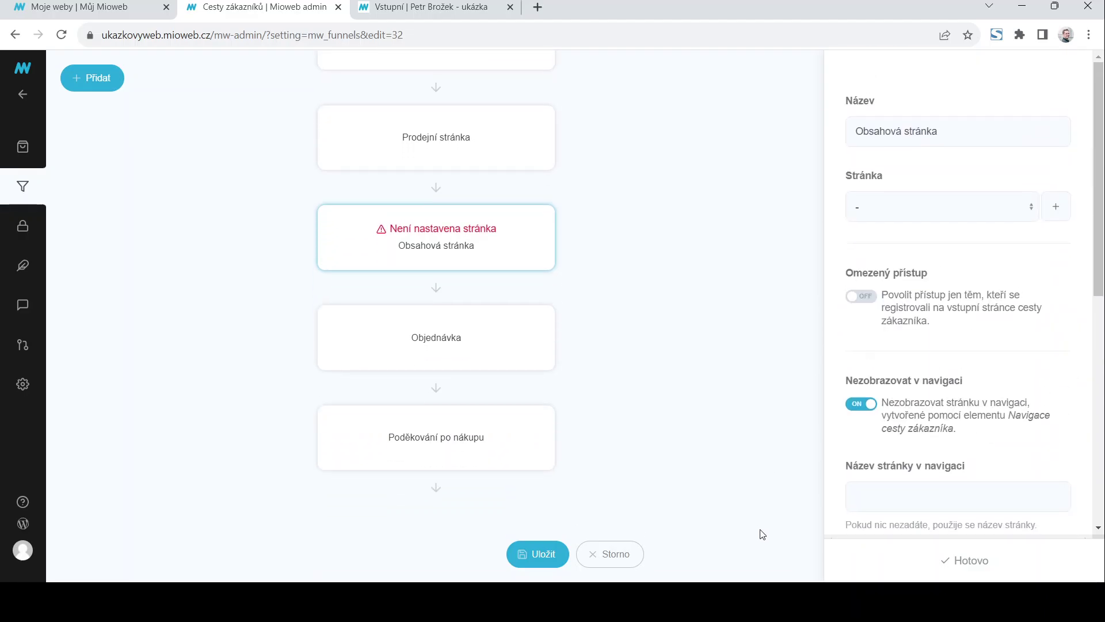
click(923, 565)
scroll(771, 367, up, 1)
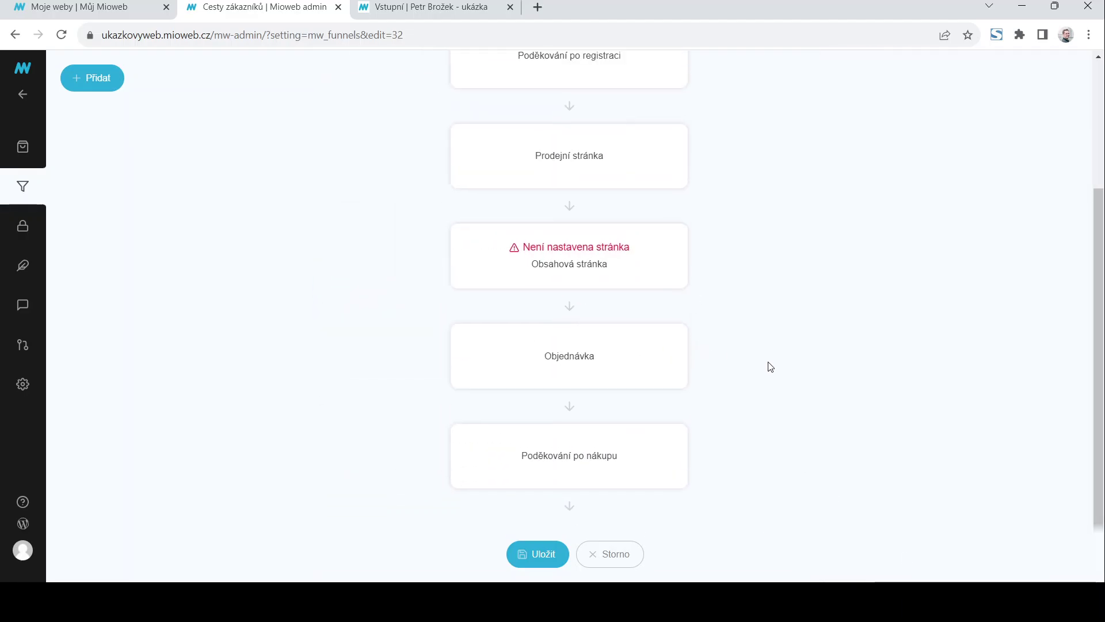
scroll(771, 367, up, 3)
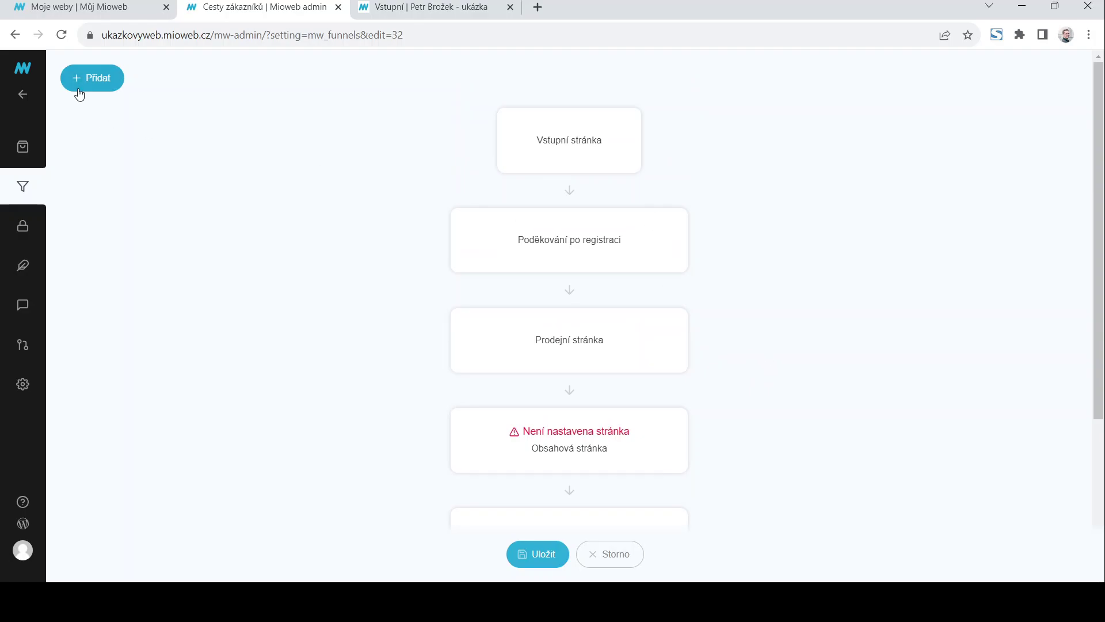
Add a traffic source (Zdroj návštěvnosti) to the journey, name it Facebook and give it the thumbs-up icon
mouse_move(583, 234)
click(71, 82)
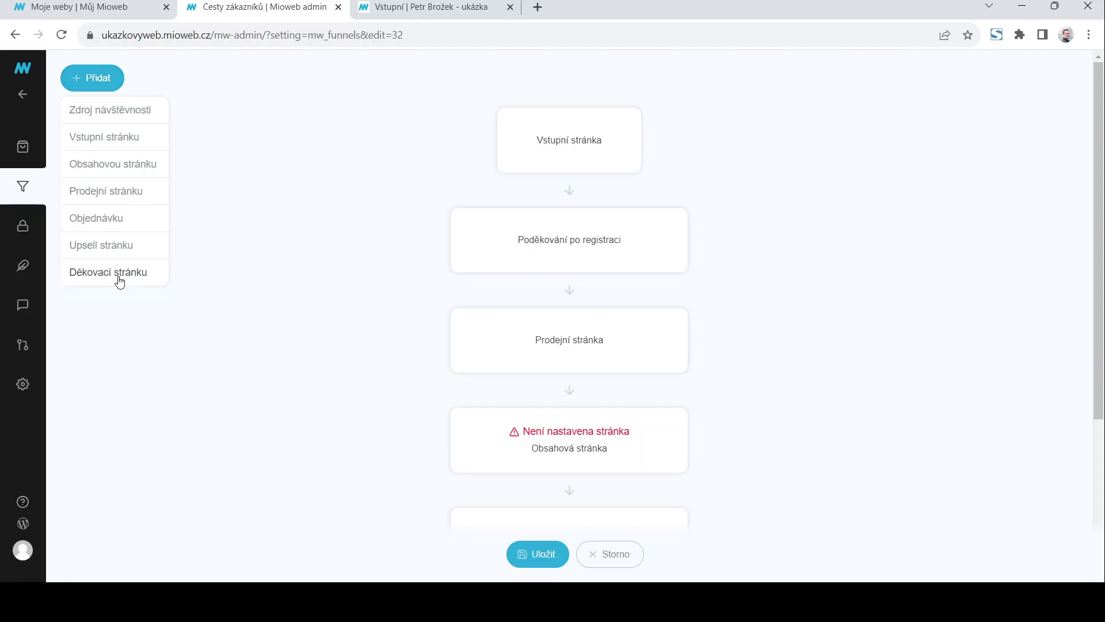
click(123, 114)
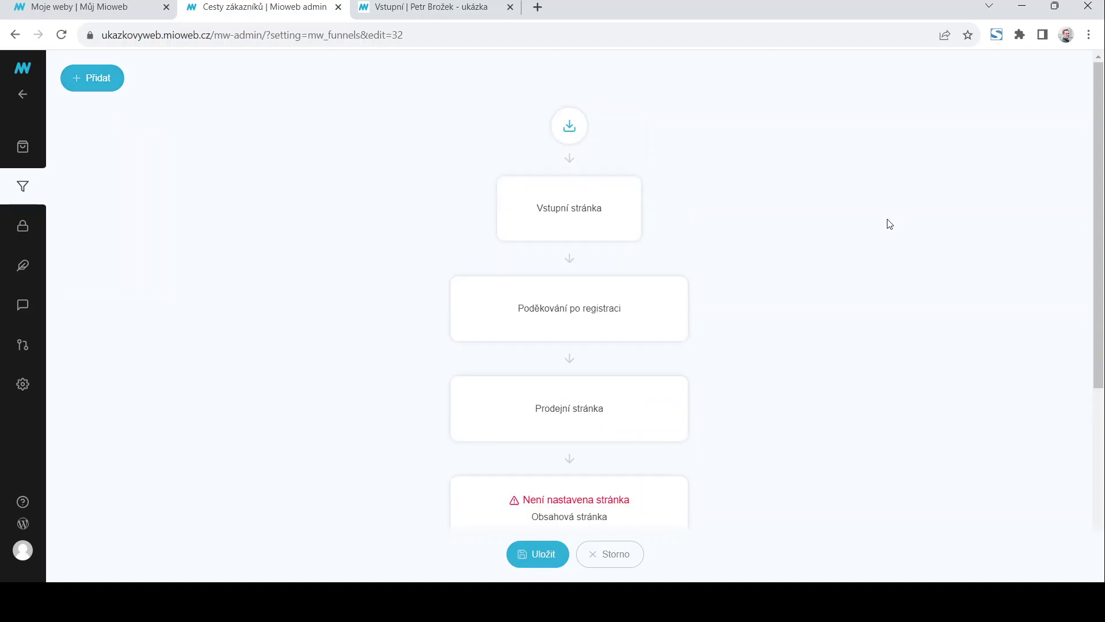
click(563, 126)
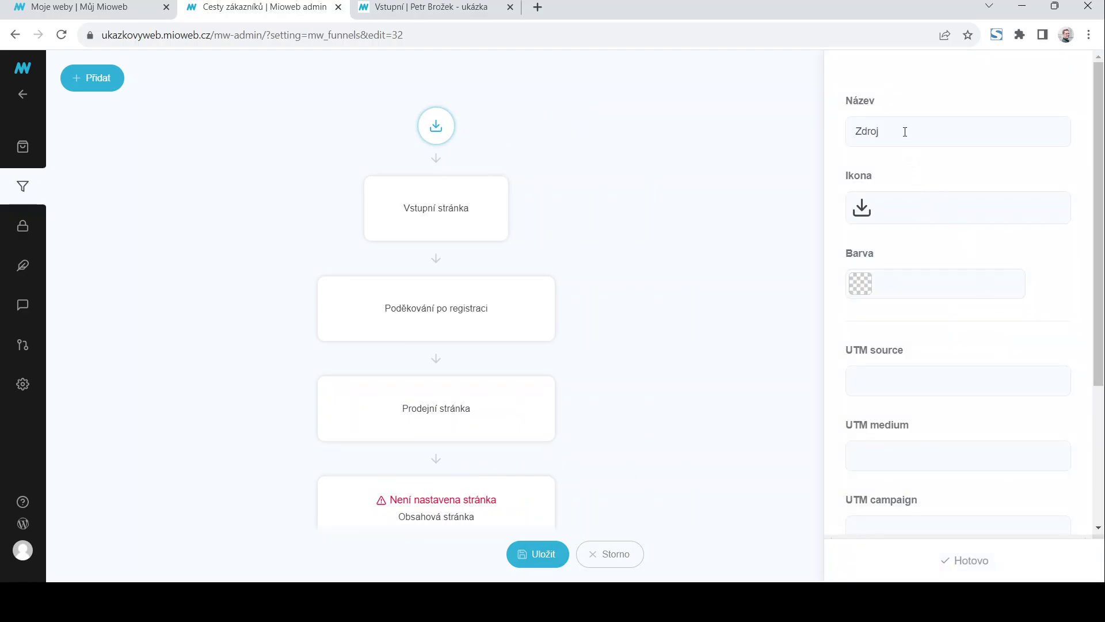
drag(903, 130, 850, 134)
text(Facebook)
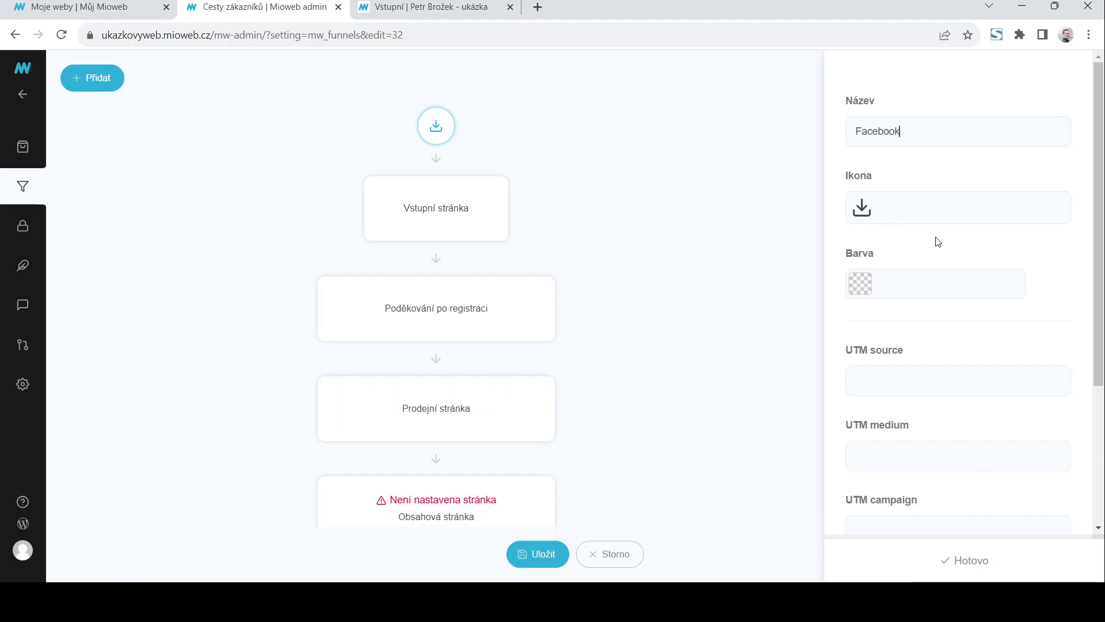
click(863, 207)
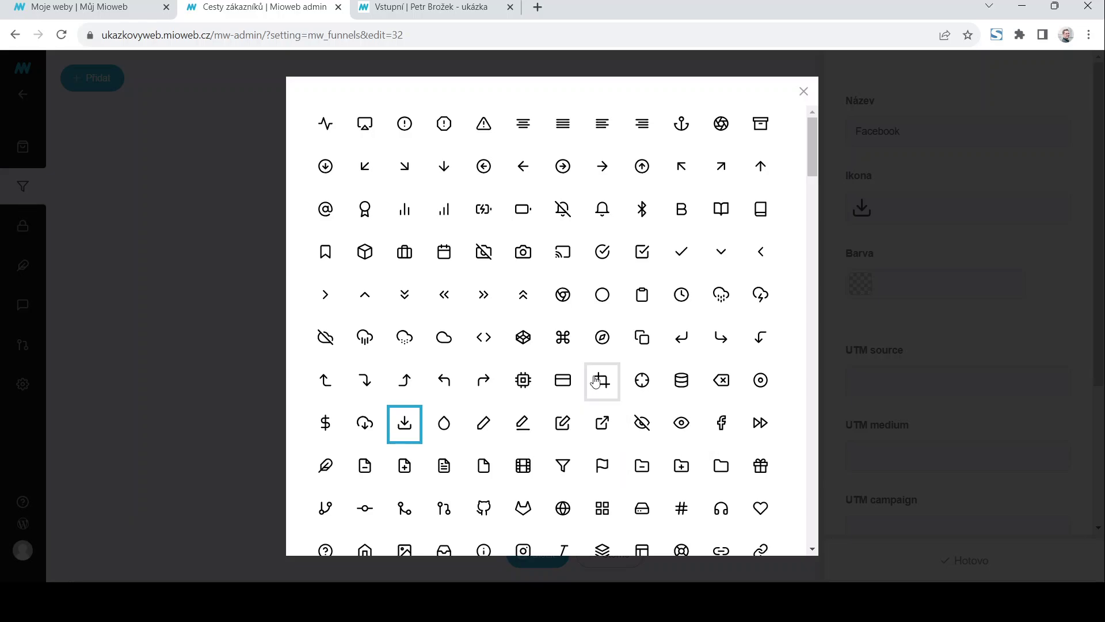
scroll(600, 383, down, 6)
scroll(621, 343, down, 3)
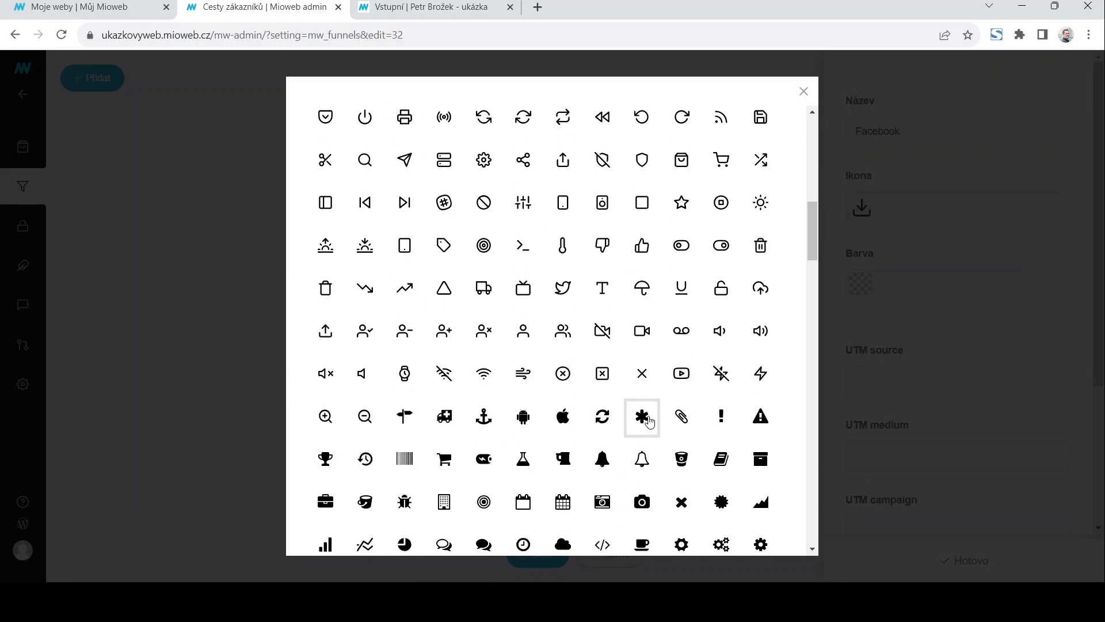
click(637, 248)
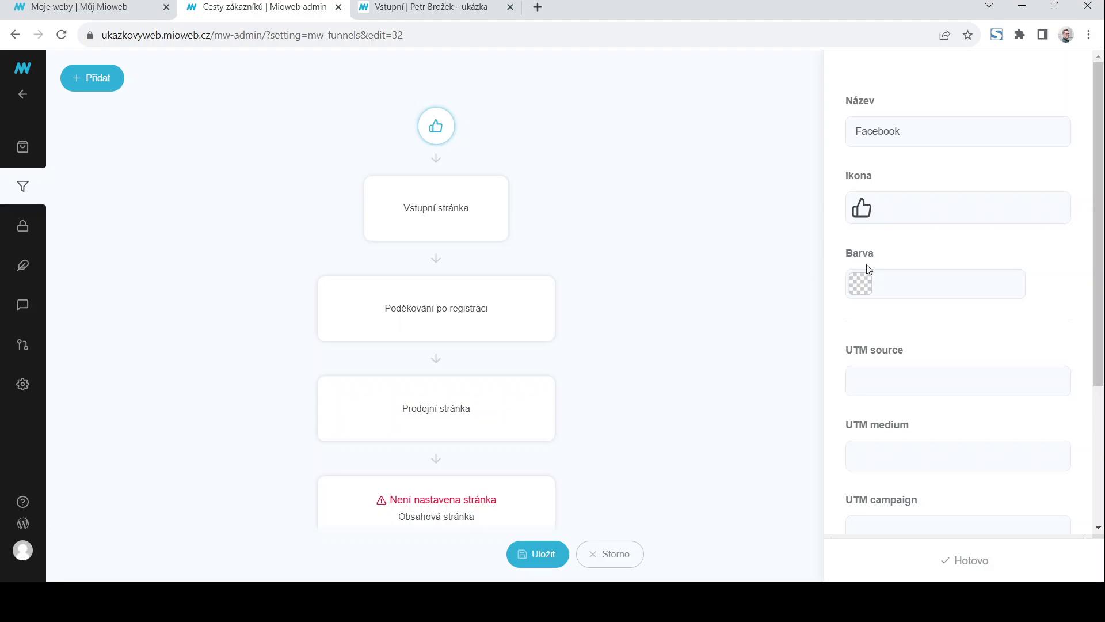
Set the Facebook source's UTM source to facebook, UTM medium to cpc and UTM campaign to kurz, and confirm its settings
scroll(898, 310, down, 1)
scroll(892, 337, down, 2)
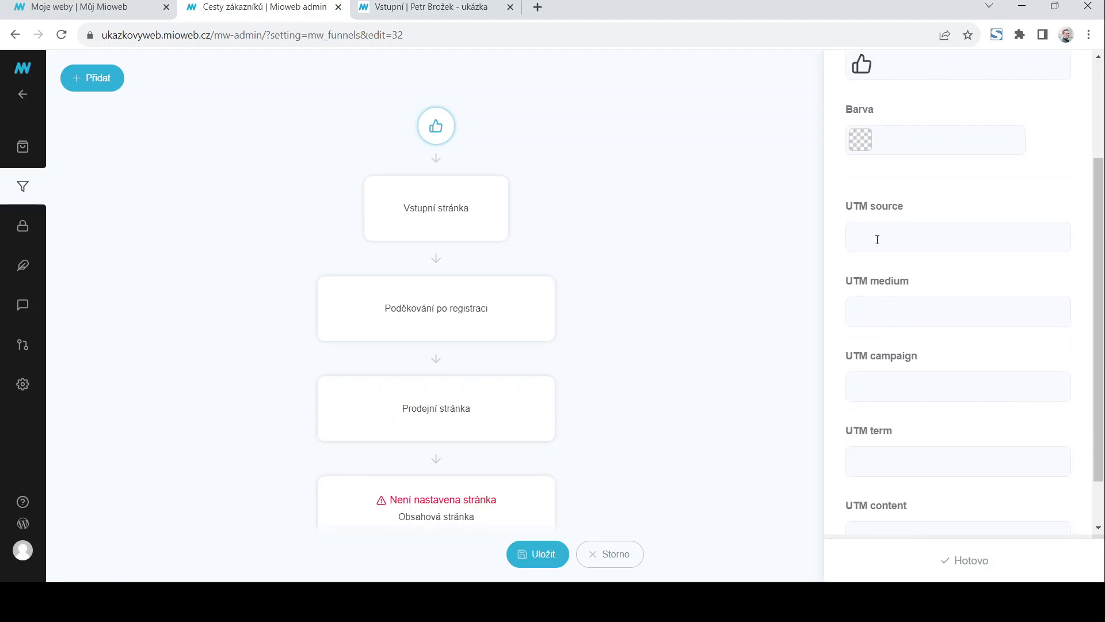
click(878, 240)
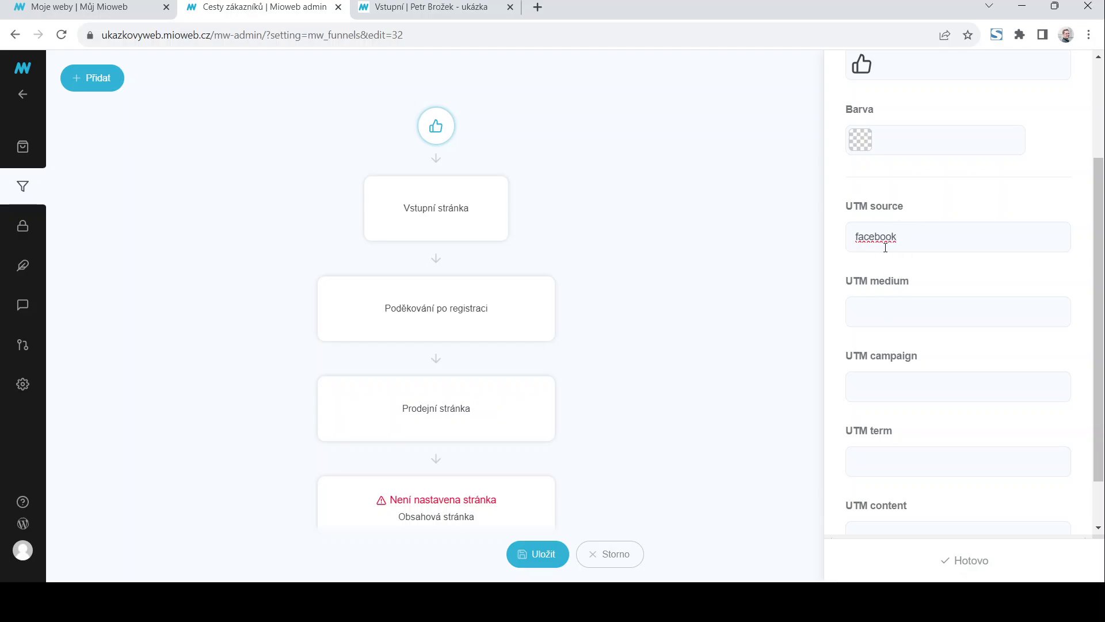
click(896, 311)
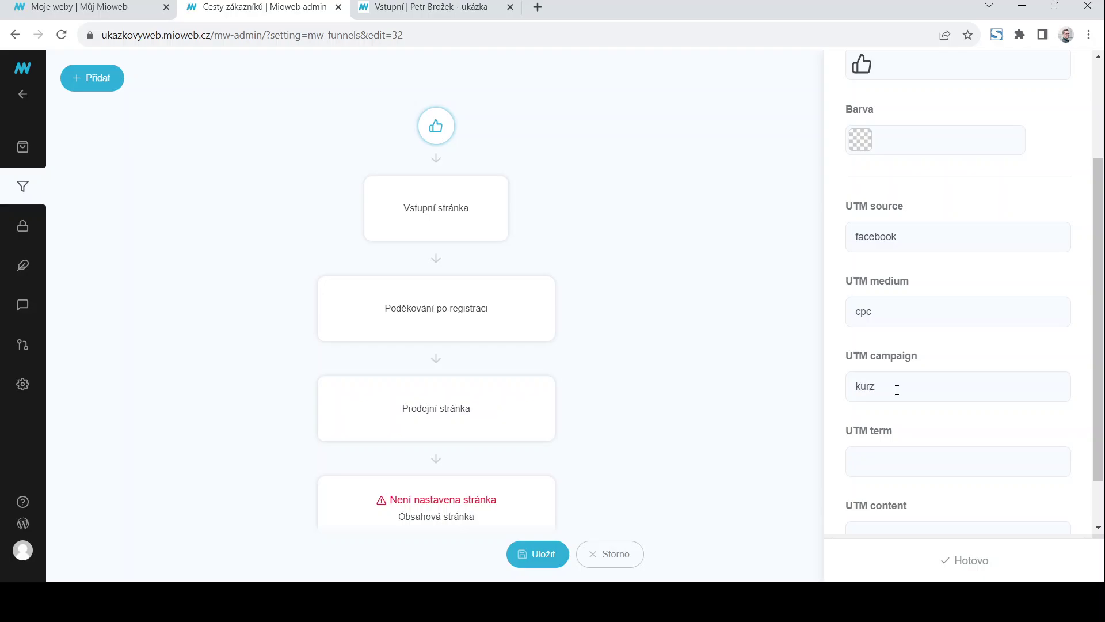
click(948, 558)
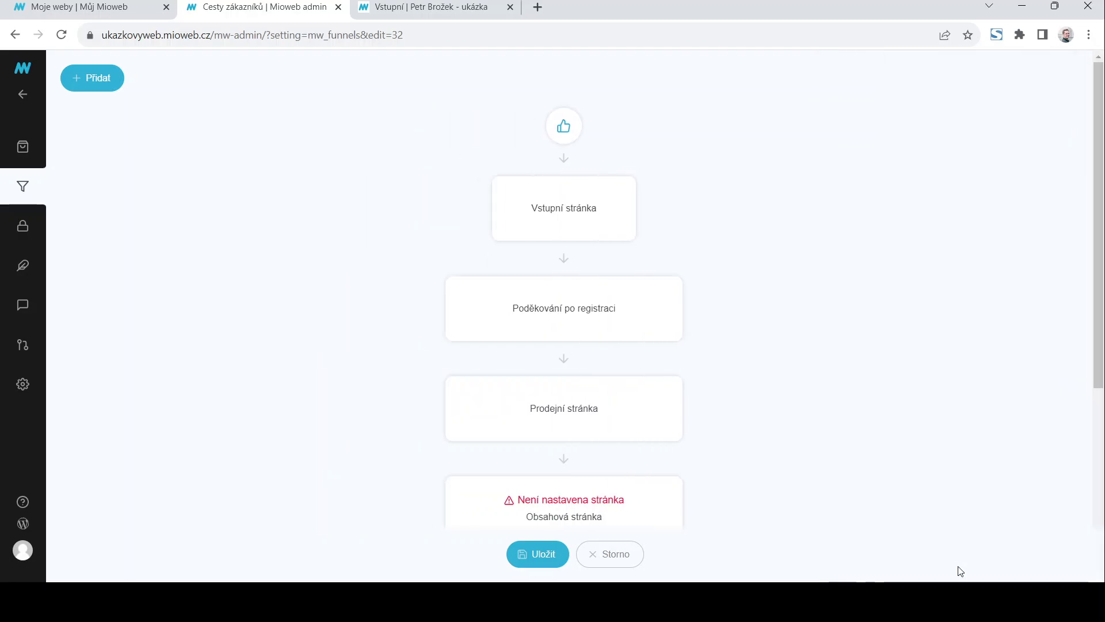
Add a second traffic source (Zdroj návštěvnosti), name it Insta and give it the camera icon
click(71, 80)
click(106, 121)
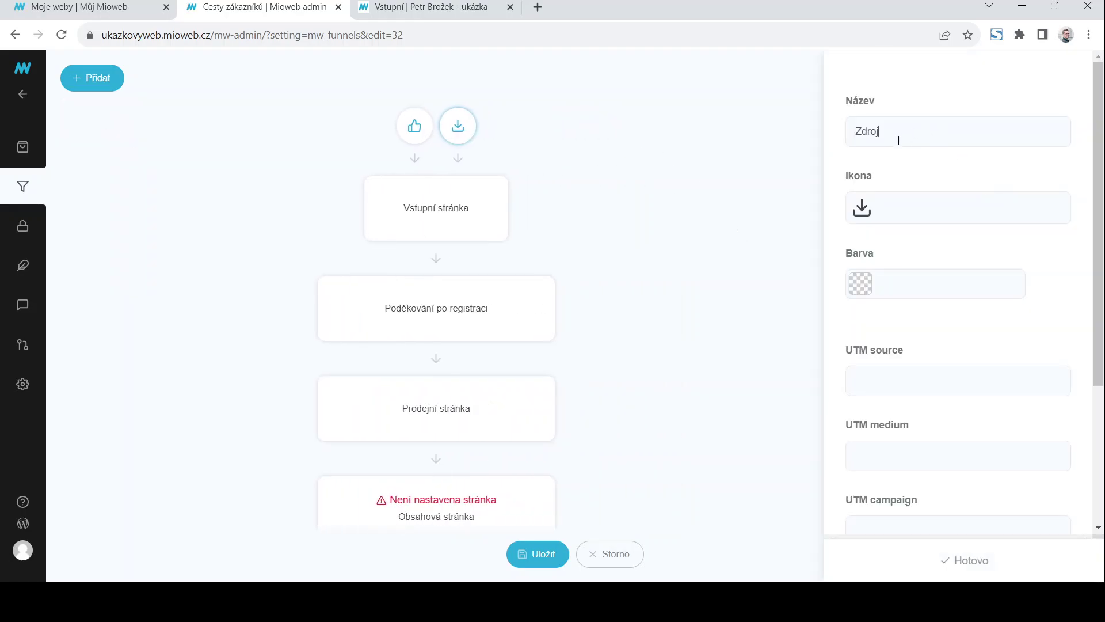
drag(895, 139, 848, 144)
text(Insta)
click(874, 213)
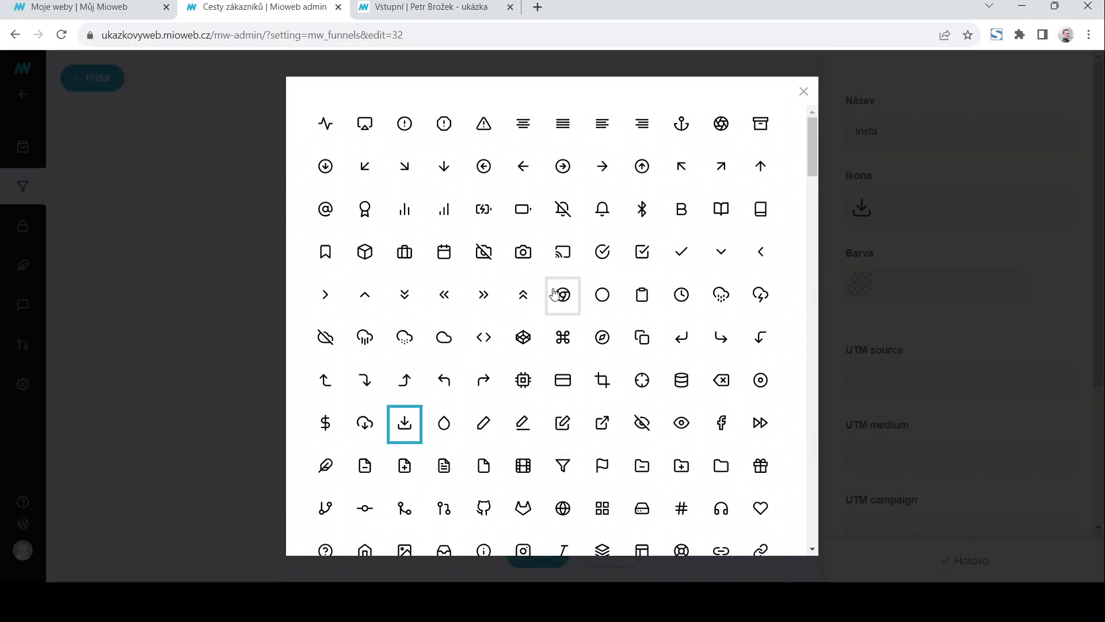
click(523, 251)
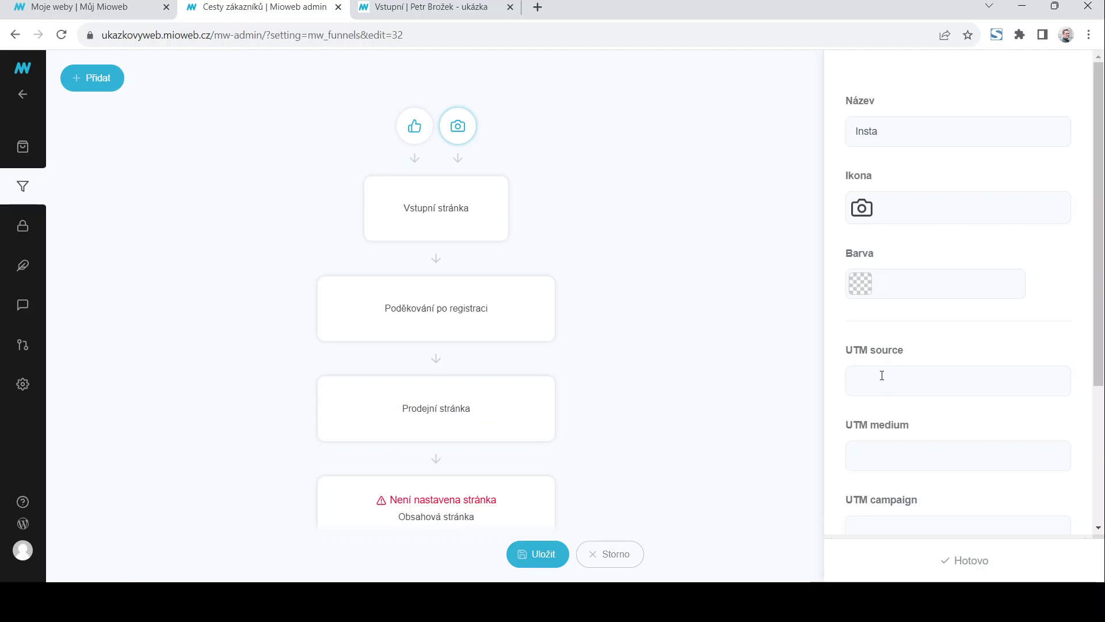
Set the Insta source's UTM source to instagram, UTM medium to cpc and UTM campaign to kurz, and save the customer journey
text(instagram)
scroll(843, 357, down, 1)
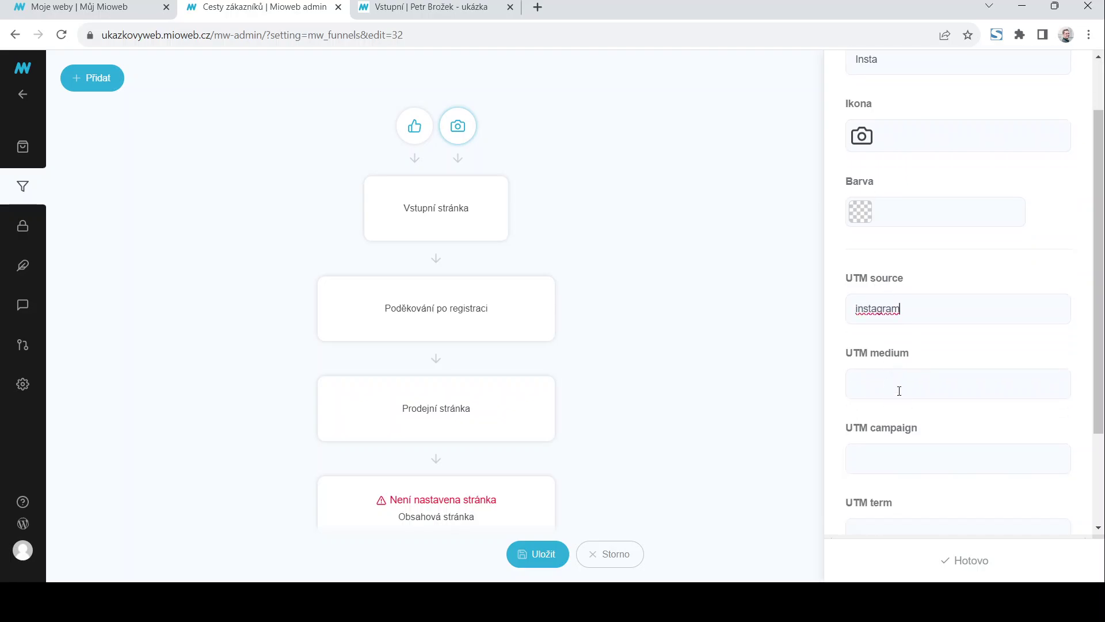
click(899, 391)
text(cpc)
click(888, 470)
text(kurz)
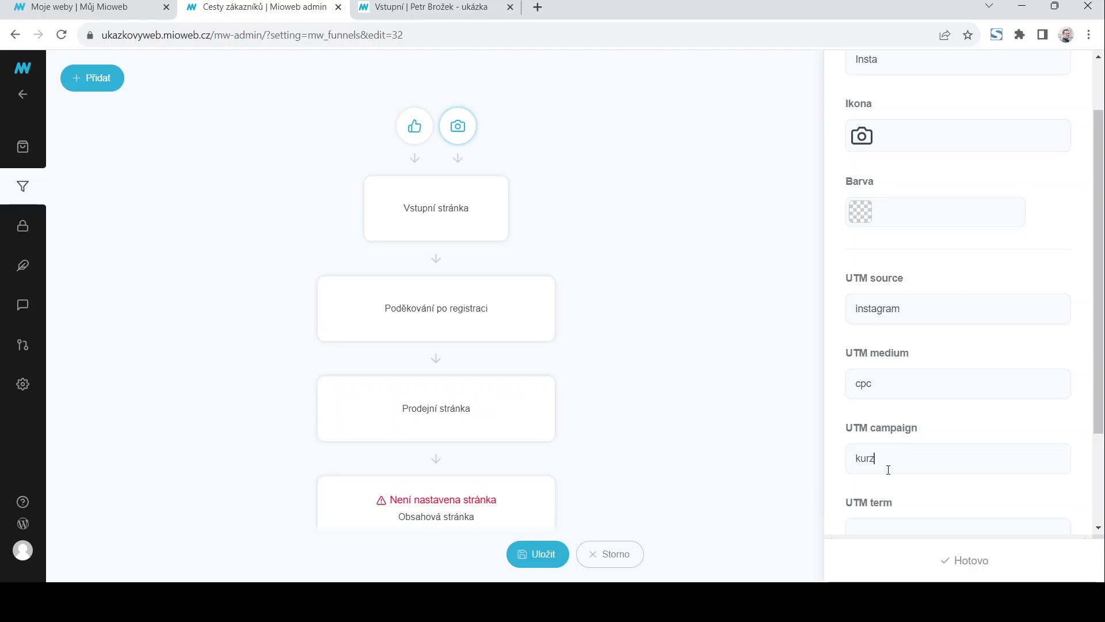
click(957, 562)
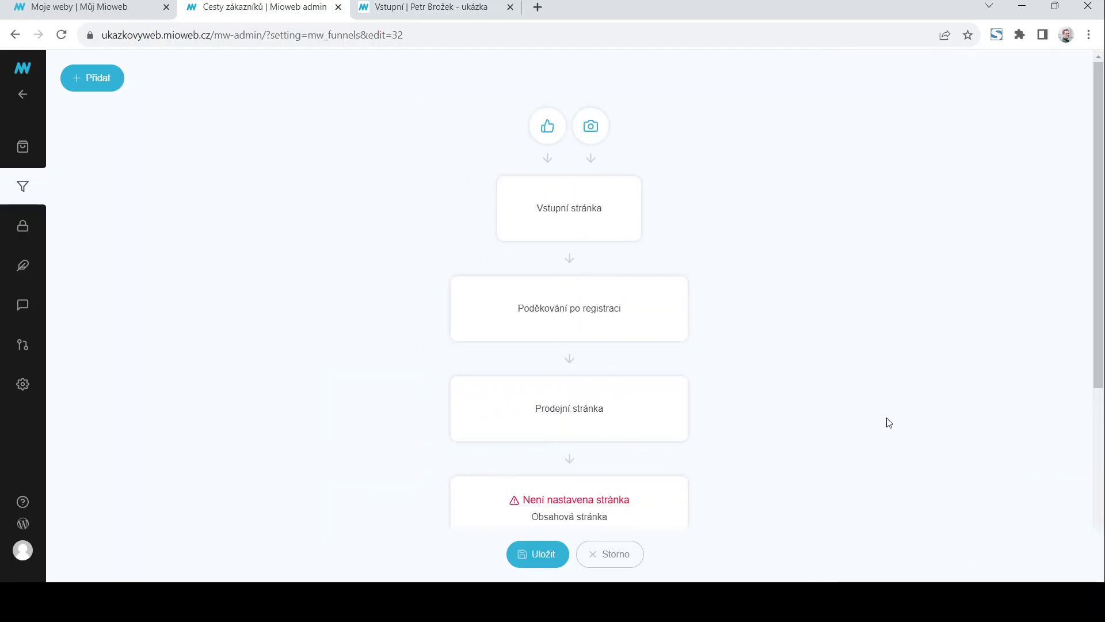
click(548, 556)
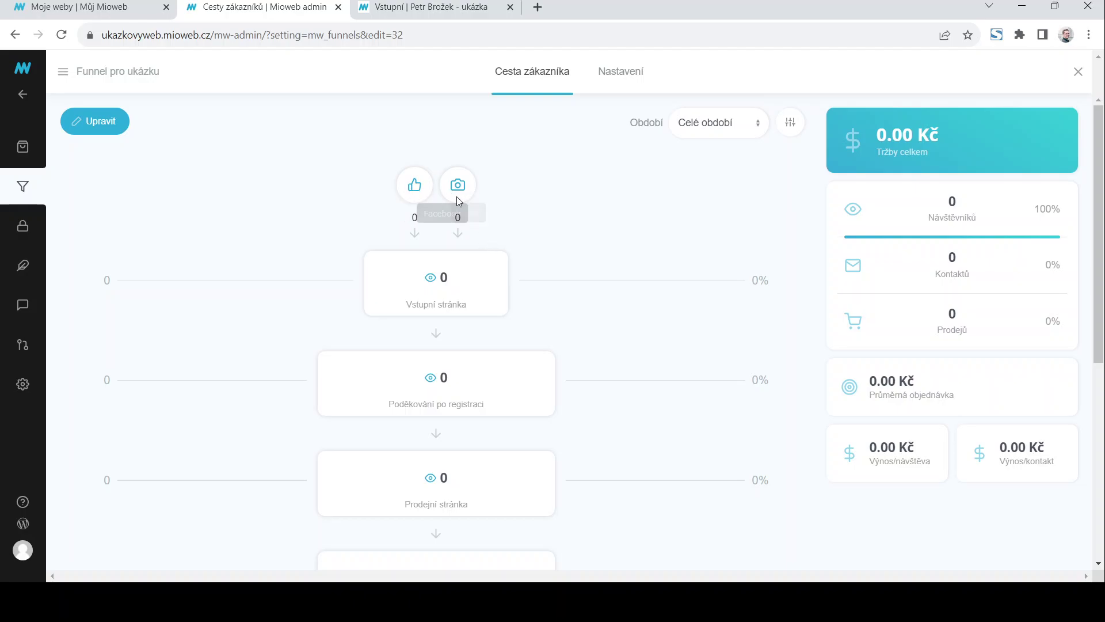
Examine the traffic source and UTM filter options, close them, and look through the statistics of all journey steps
click(790, 123)
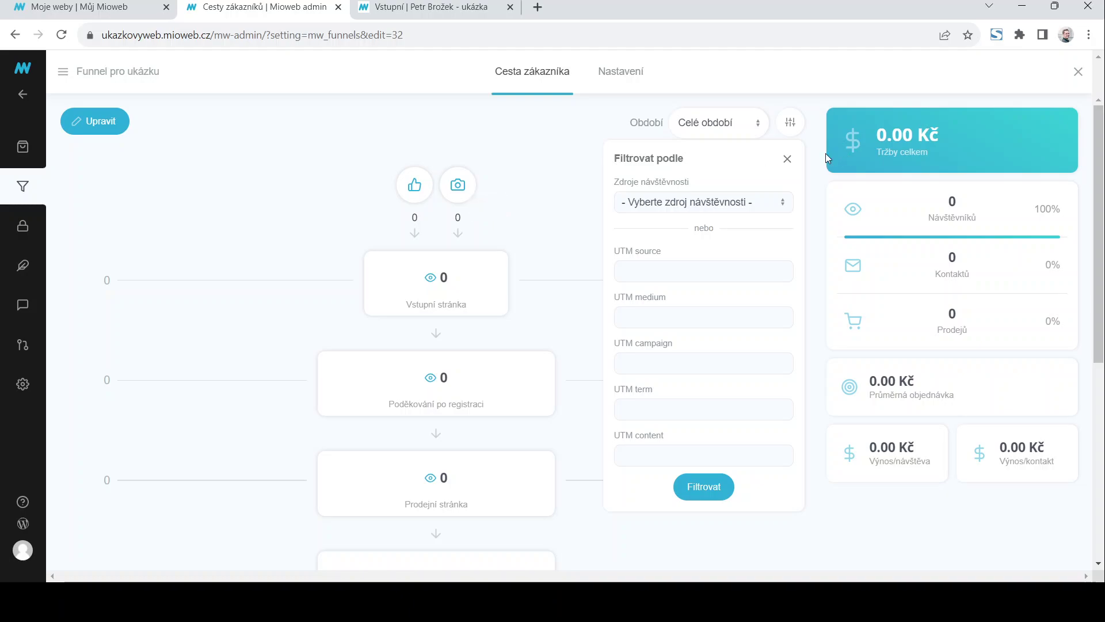
click(788, 159)
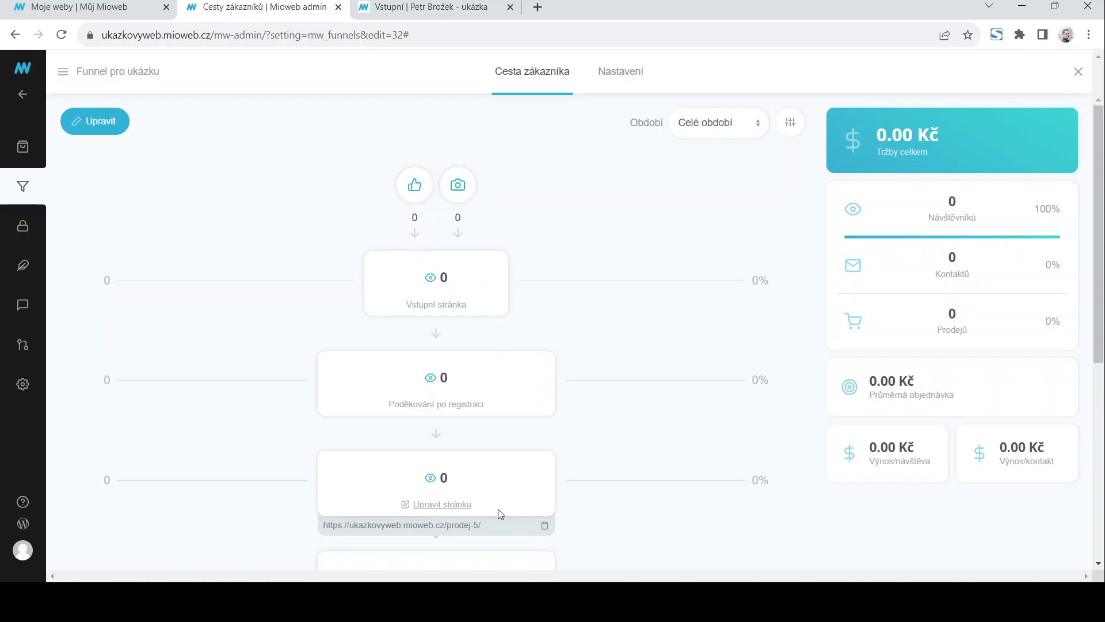
scroll(620, 343, down, 6)
scroll(633, 340, up, 6)
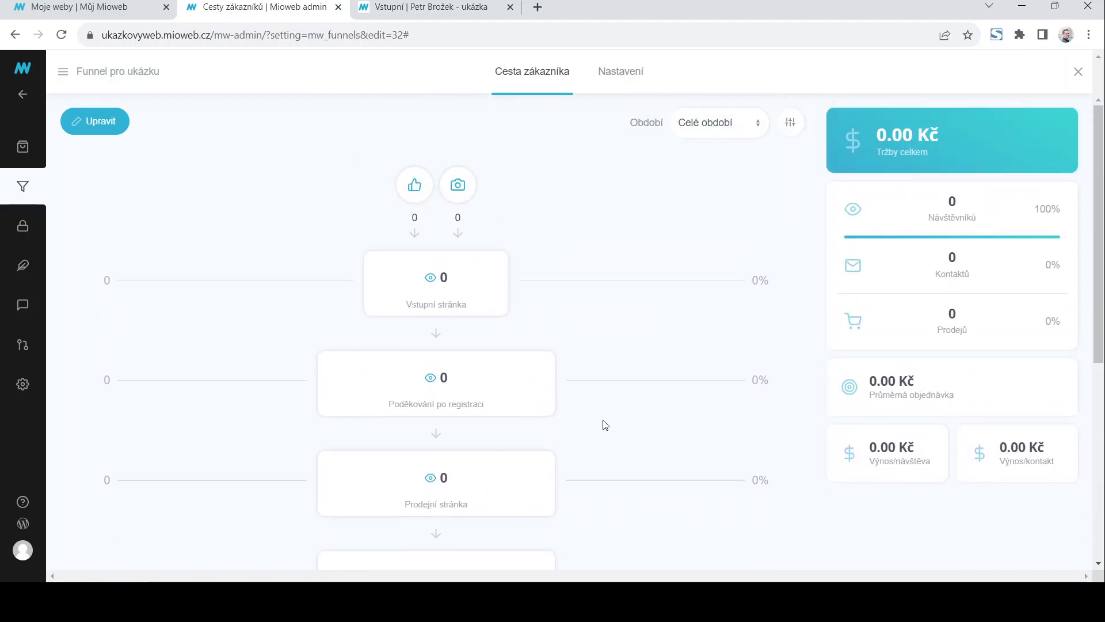
scroll(605, 417, down, 6)
scroll(604, 417, up, 6)
Edit the journey and create an A/B test for the Vstupní stránka step using a copy of the current page
click(79, 129)
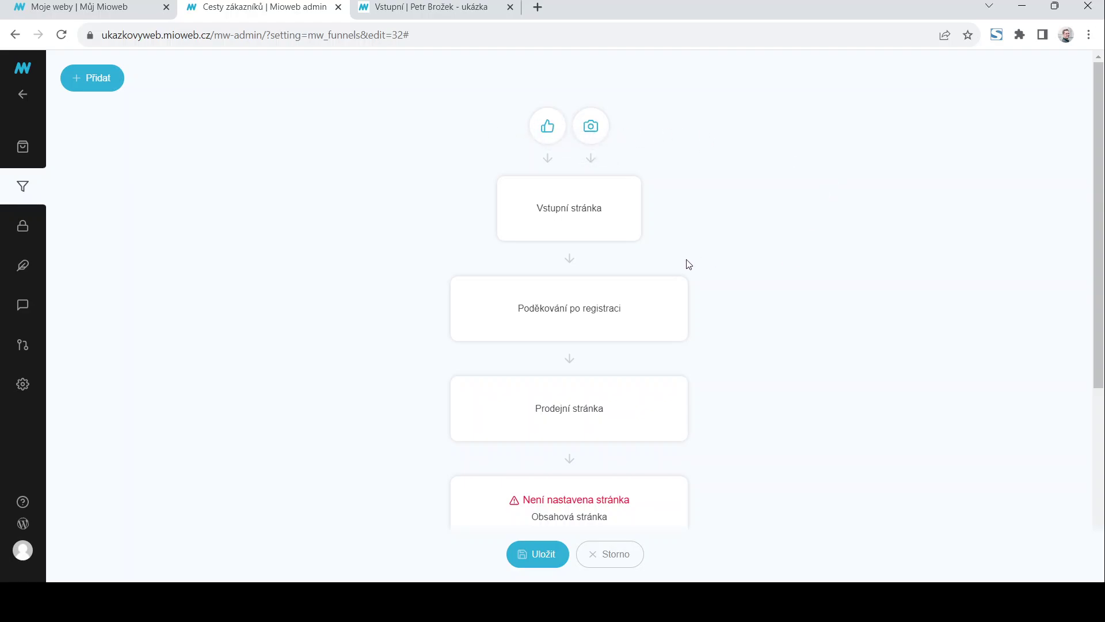
click(605, 191)
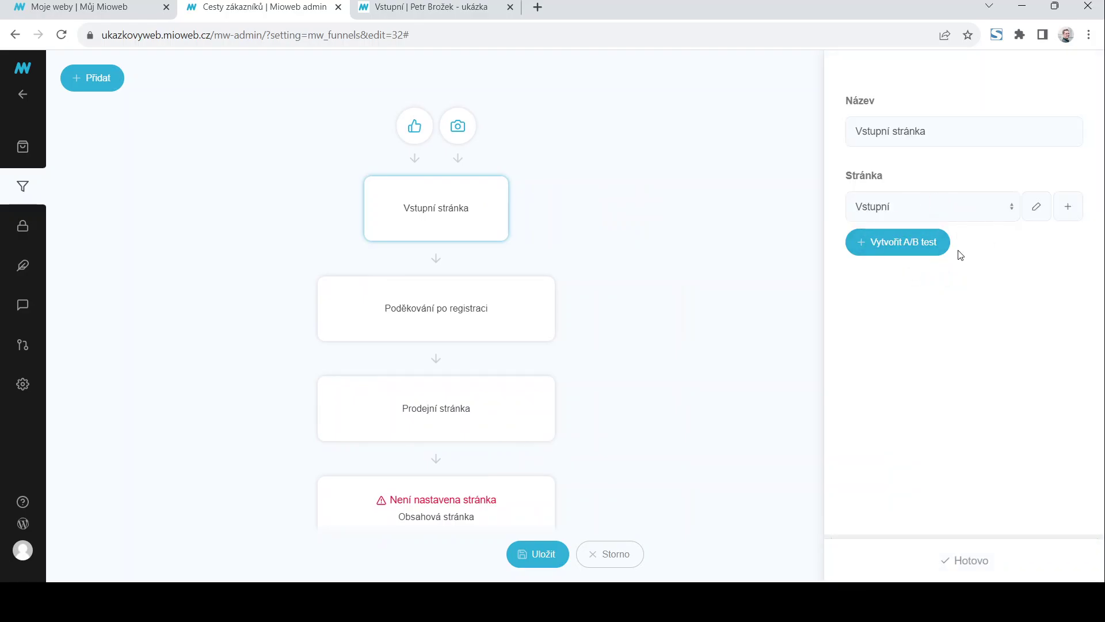
click(863, 247)
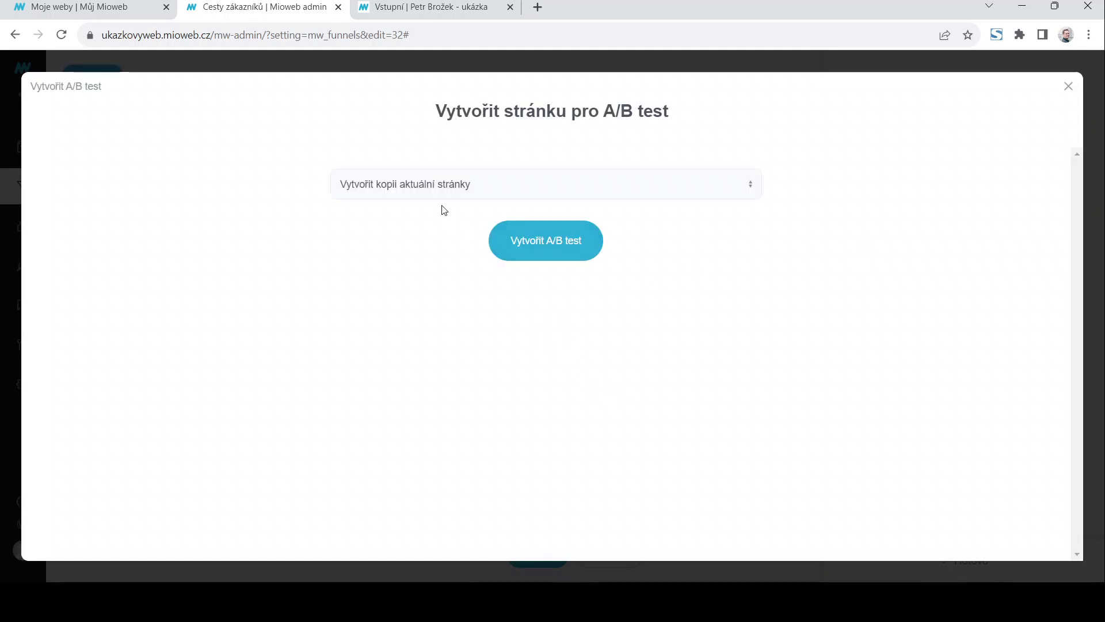
click(517, 256)
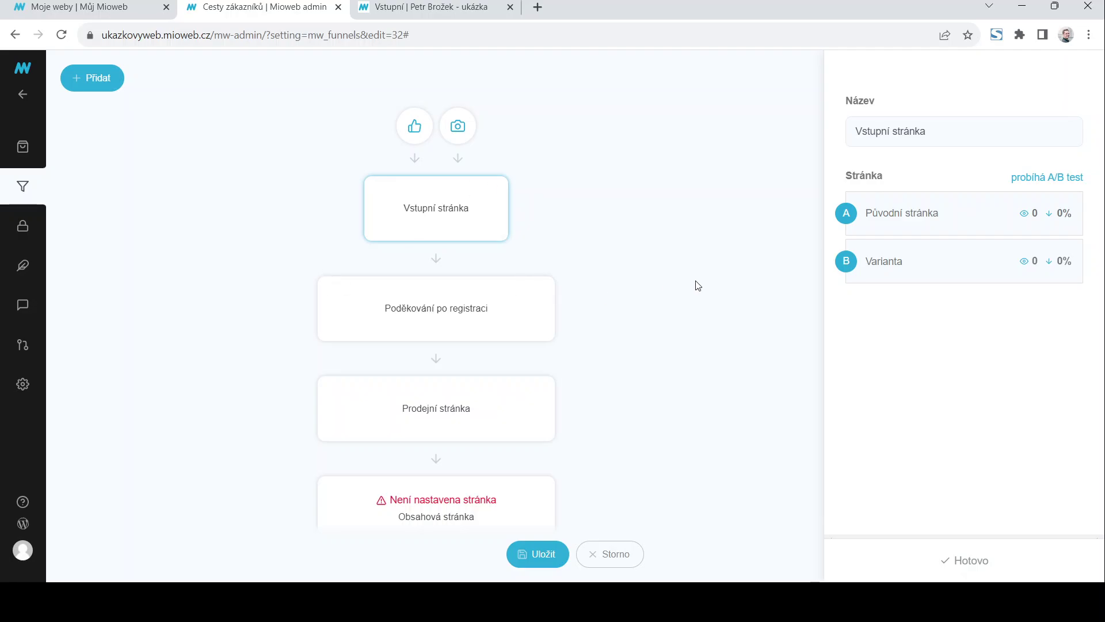
Open the A/B test's variant B page for editing, compare it with the original Vstupní page, and return to the funnel
mouse_move(912, 284)
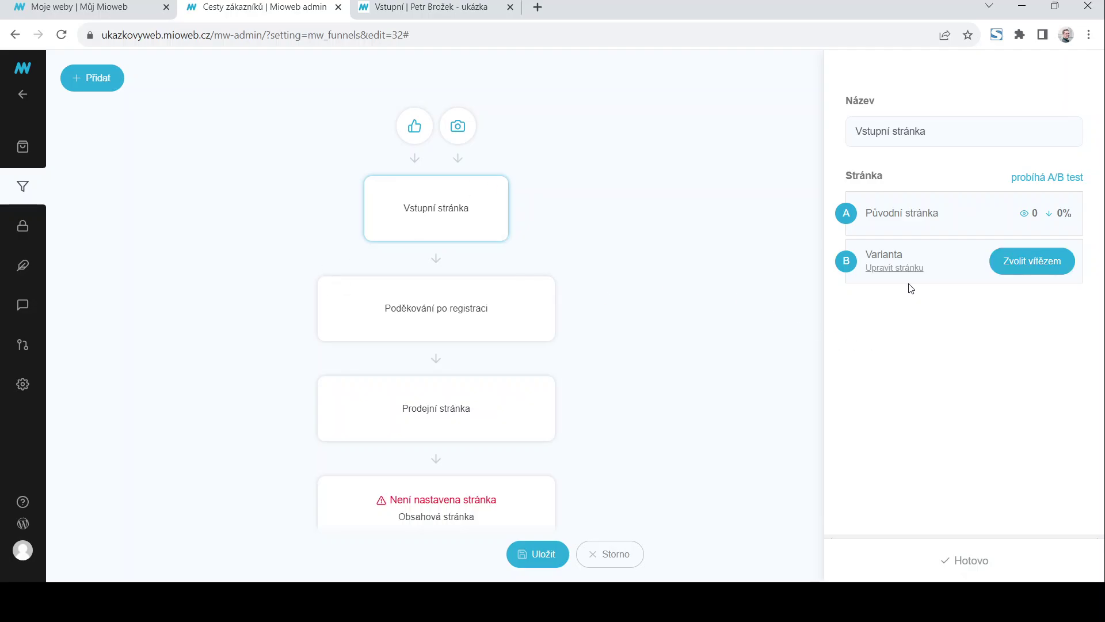
click(908, 276)
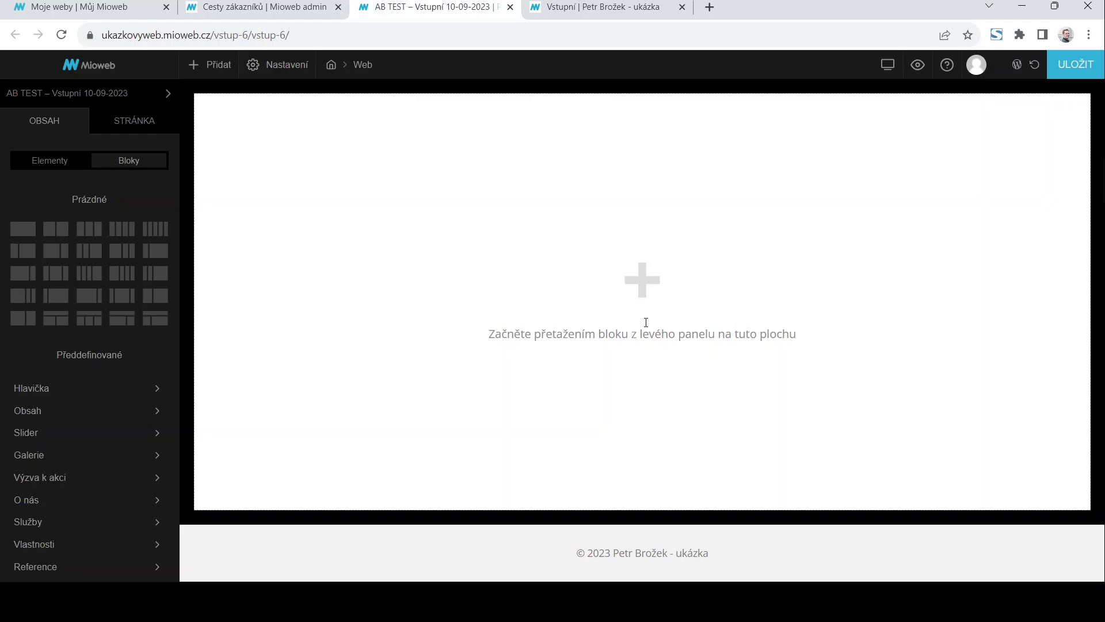
click(280, 11)
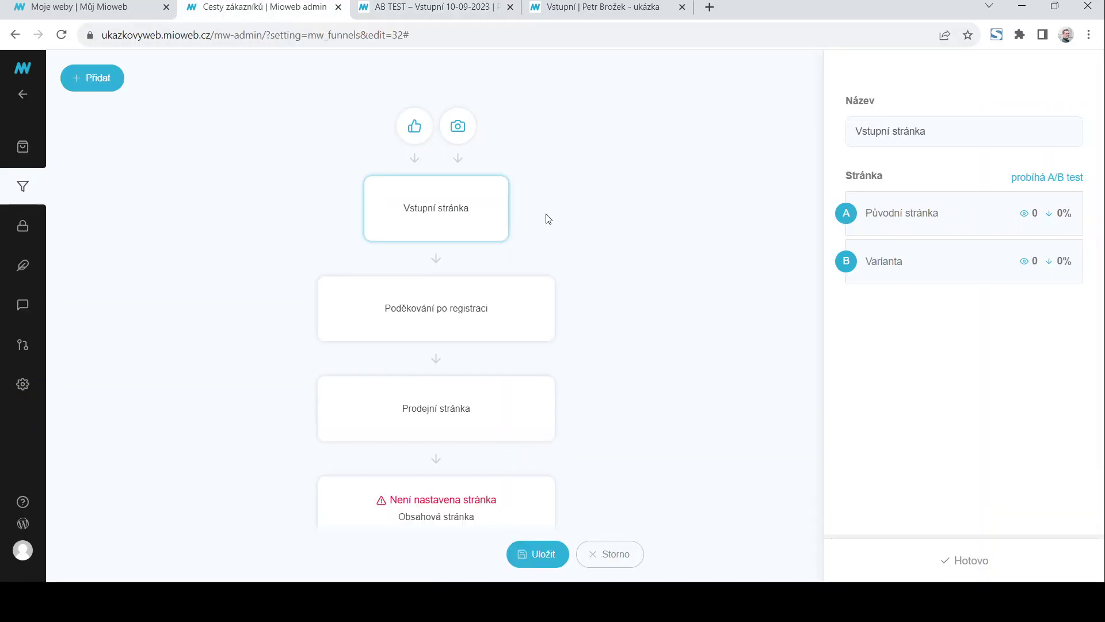
click(580, 16)
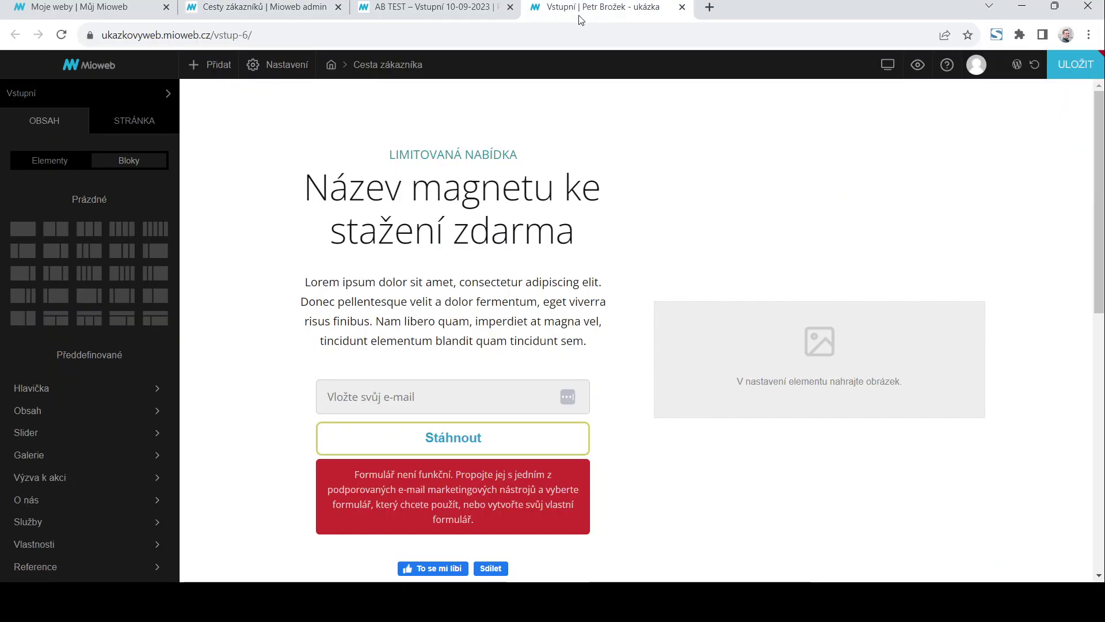
click(295, 9)
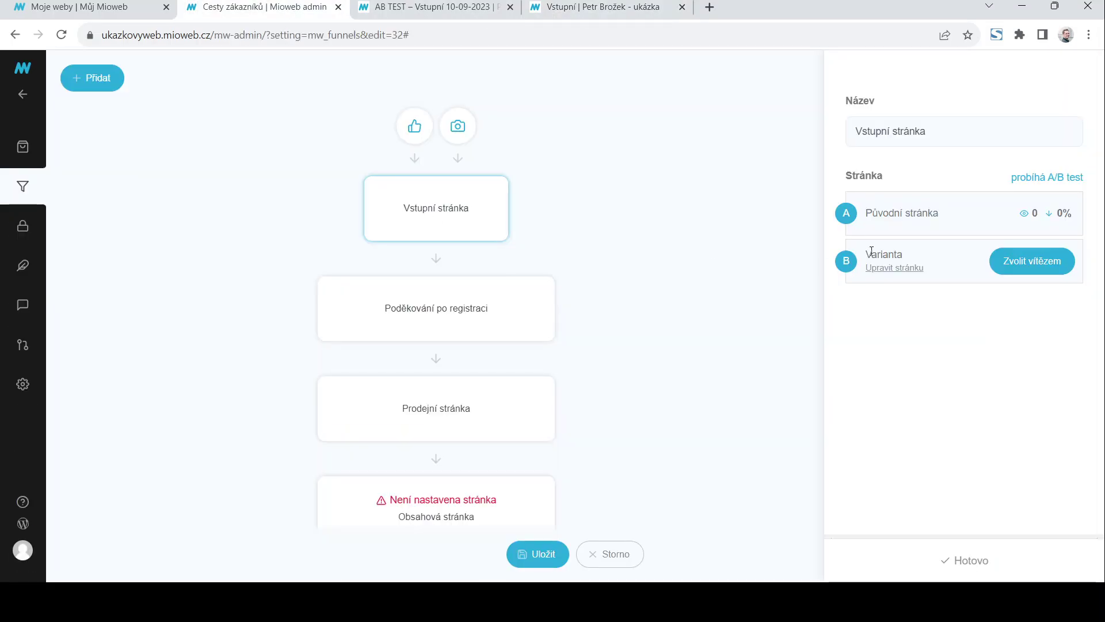
Save the customer journey with the A/B test and check the success rates of variants A and B on Vstupní stránka
click(539, 555)
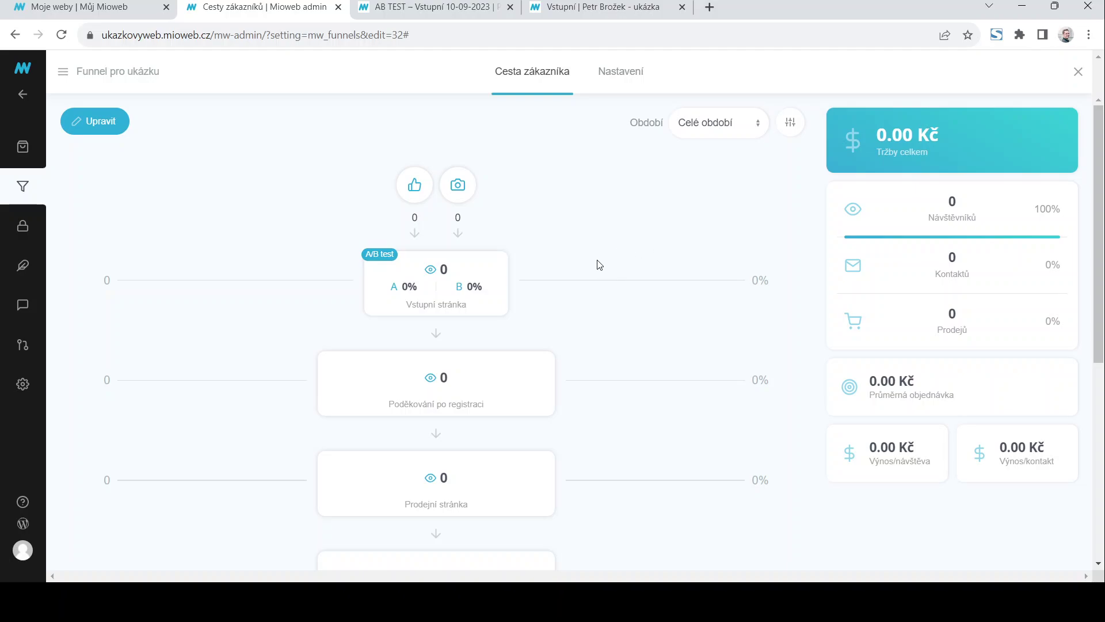
mouse_move(406, 284)
mouse_move(483, 294)
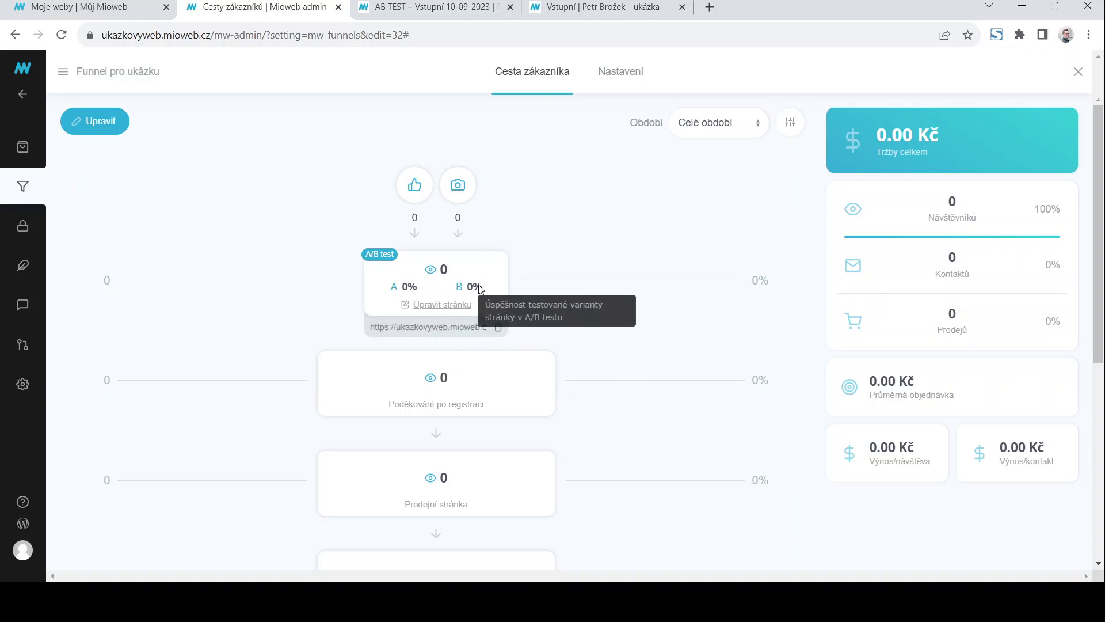
Edit the journey, examine the winner selection for the Vstupní stránka A/B test, and save without choosing a winner
click(79, 127)
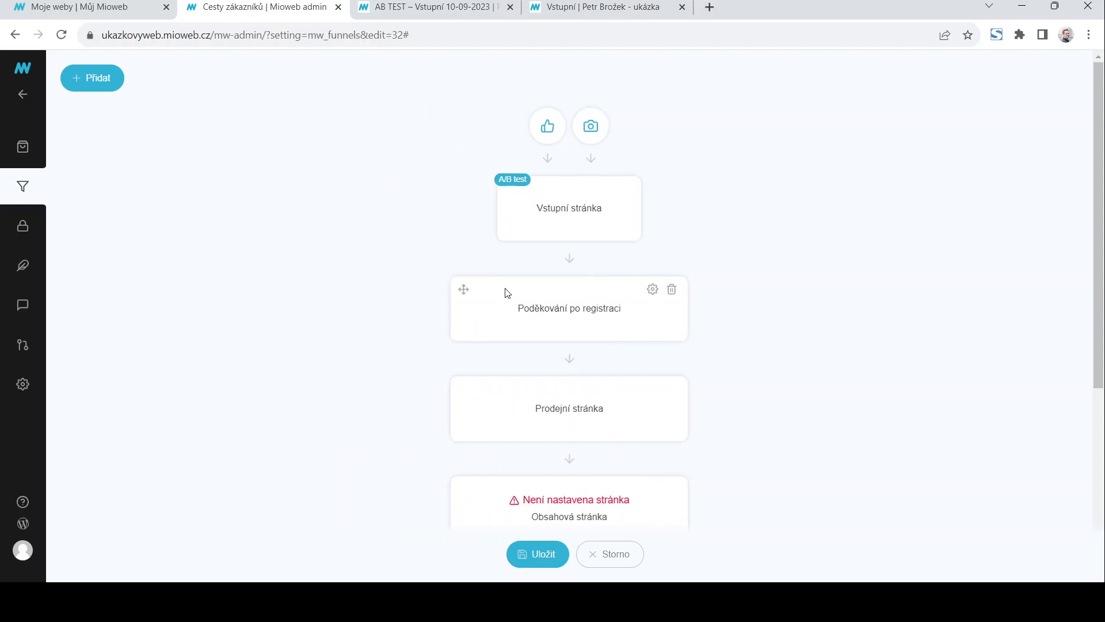
click(601, 191)
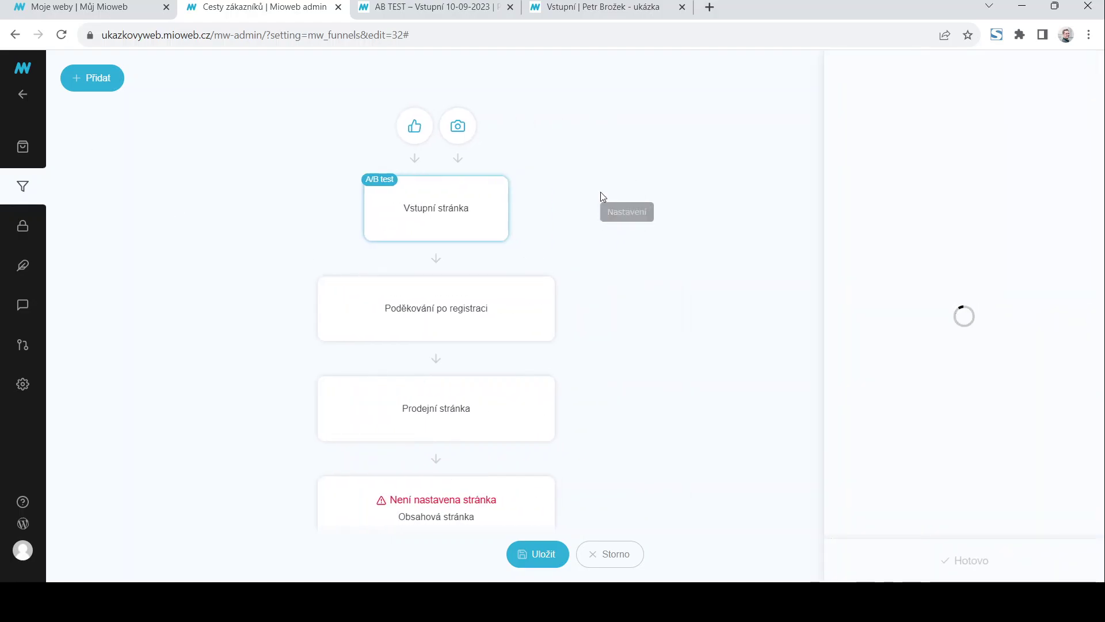
mouse_move(1031, 217)
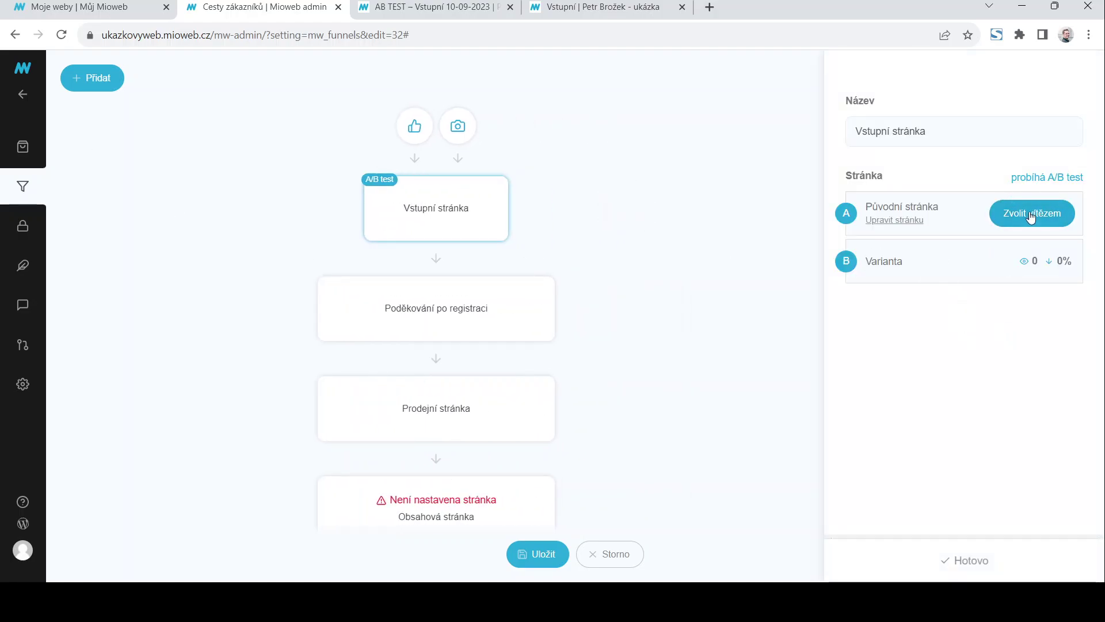
click(1041, 557)
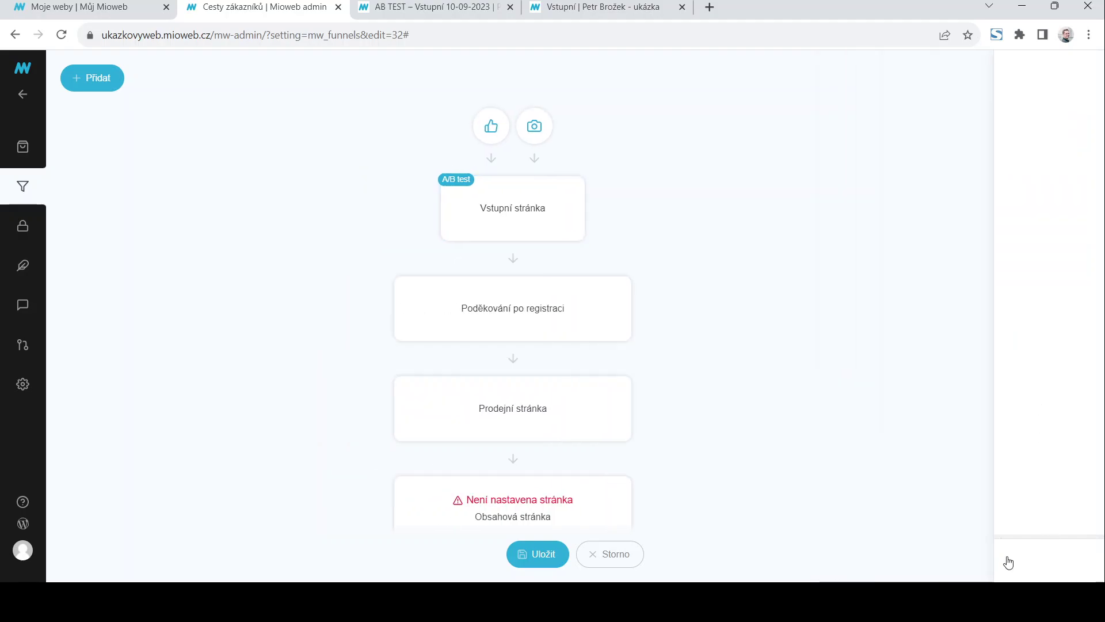
click(538, 554)
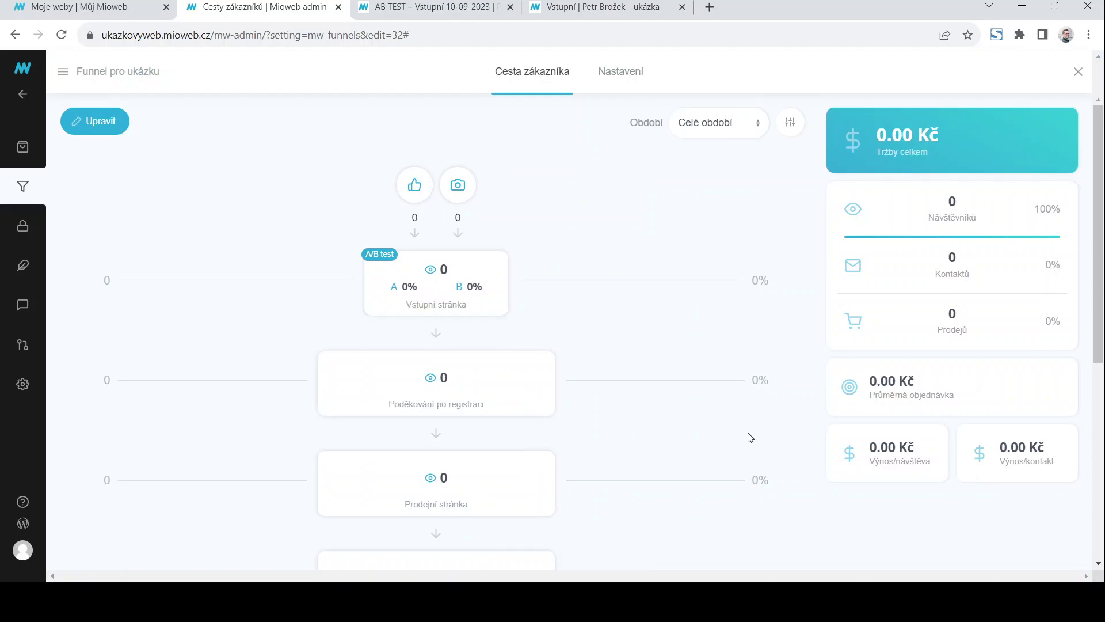
Look through the journey's steps and open the settings of the e-mail form on the Vstupní page
mouse_move(468, 312)
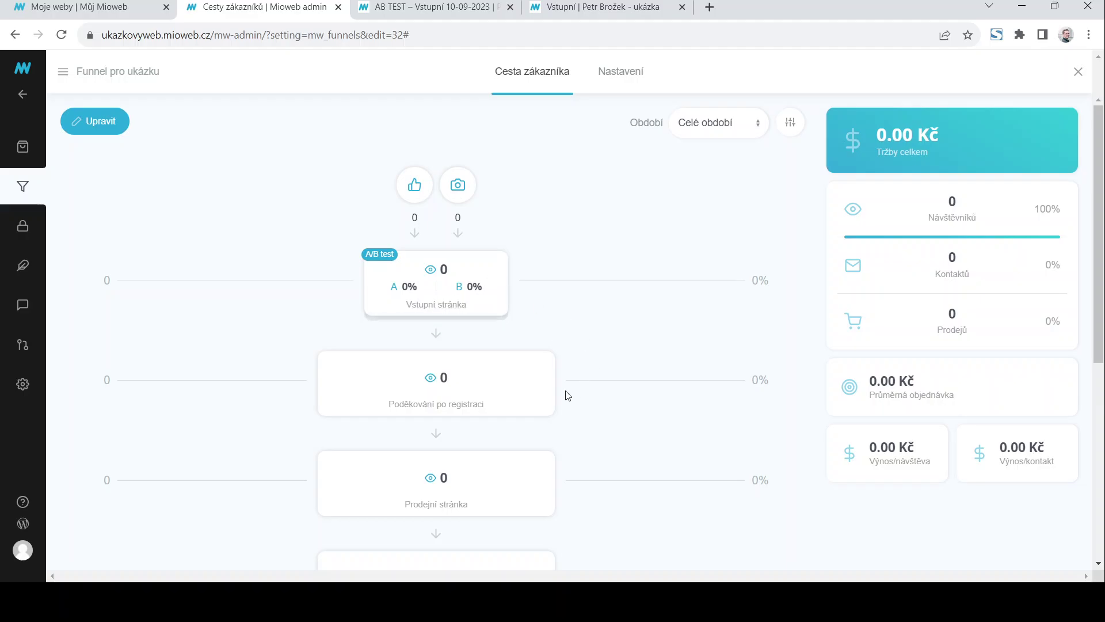
scroll(723, 382, down, 3)
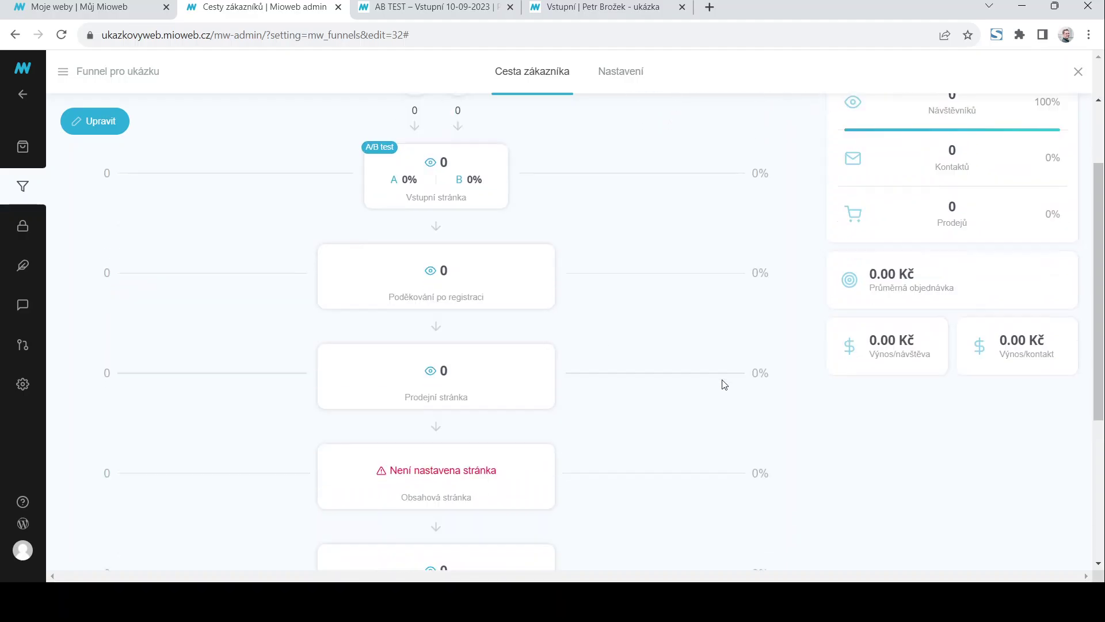
scroll(725, 384, down, 4)
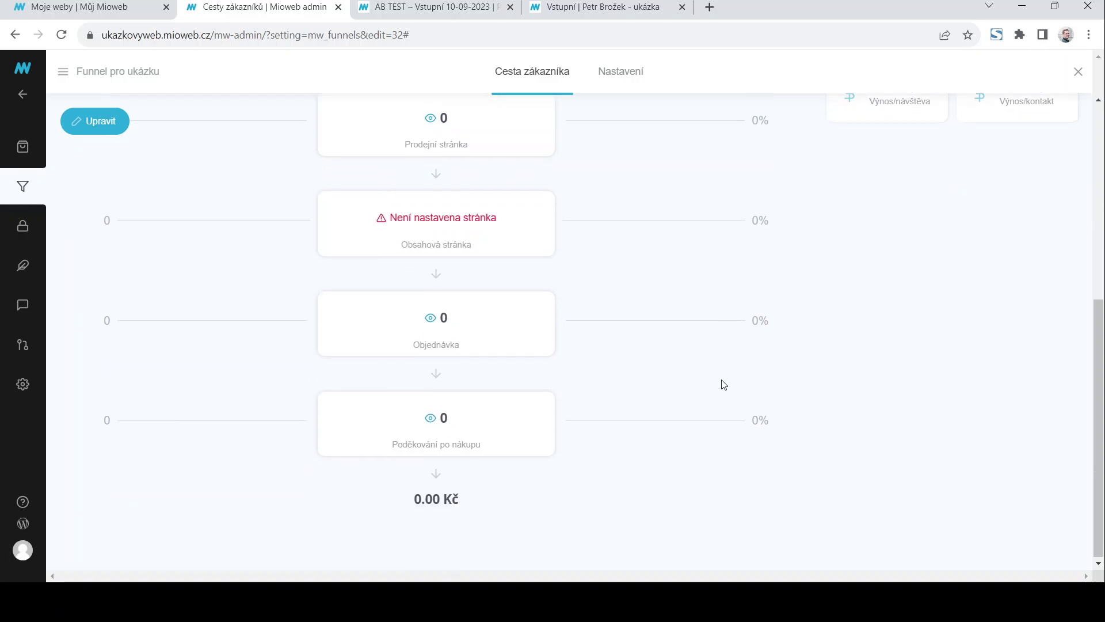
scroll(723, 385, up, 7)
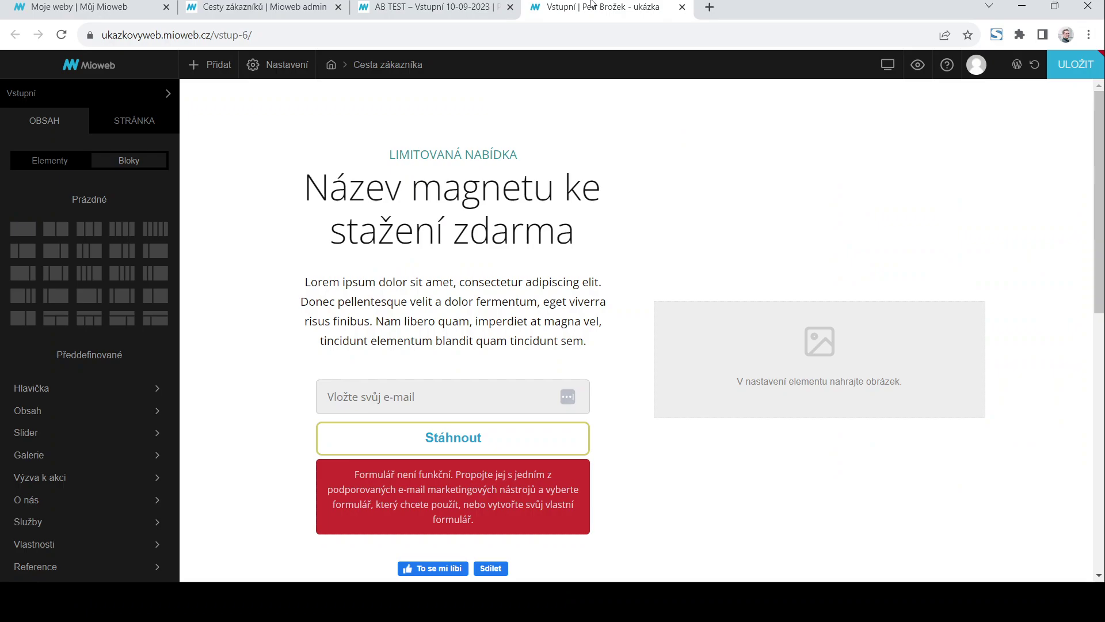
click(543, 370)
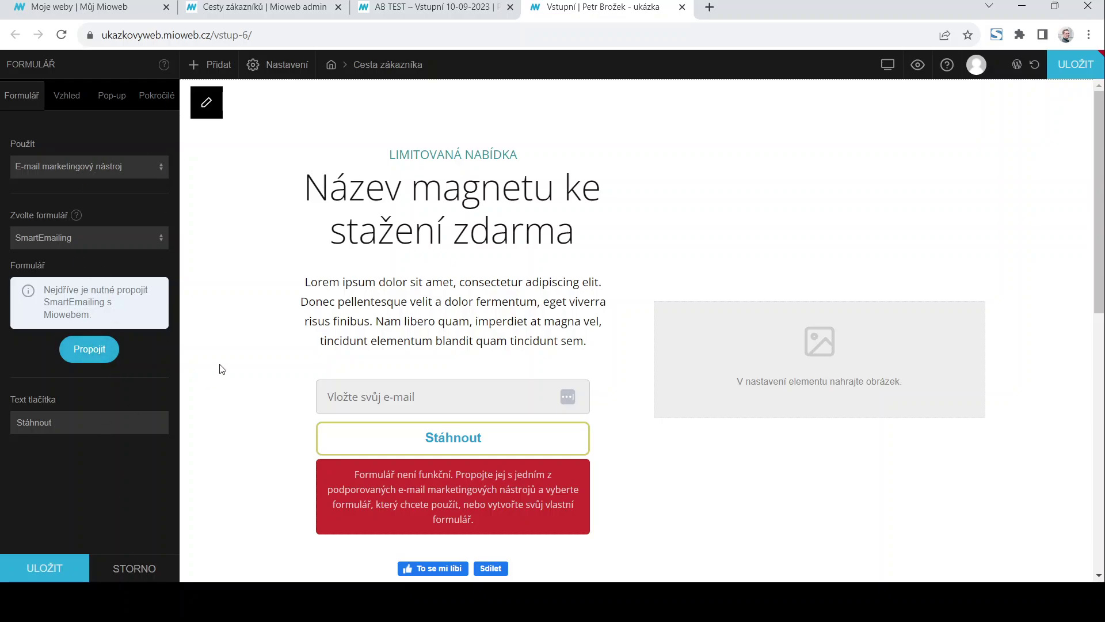
Return to the funnel and examine the whole journey from the traffic sources to Poděkování po nákupu
click(252, 12)
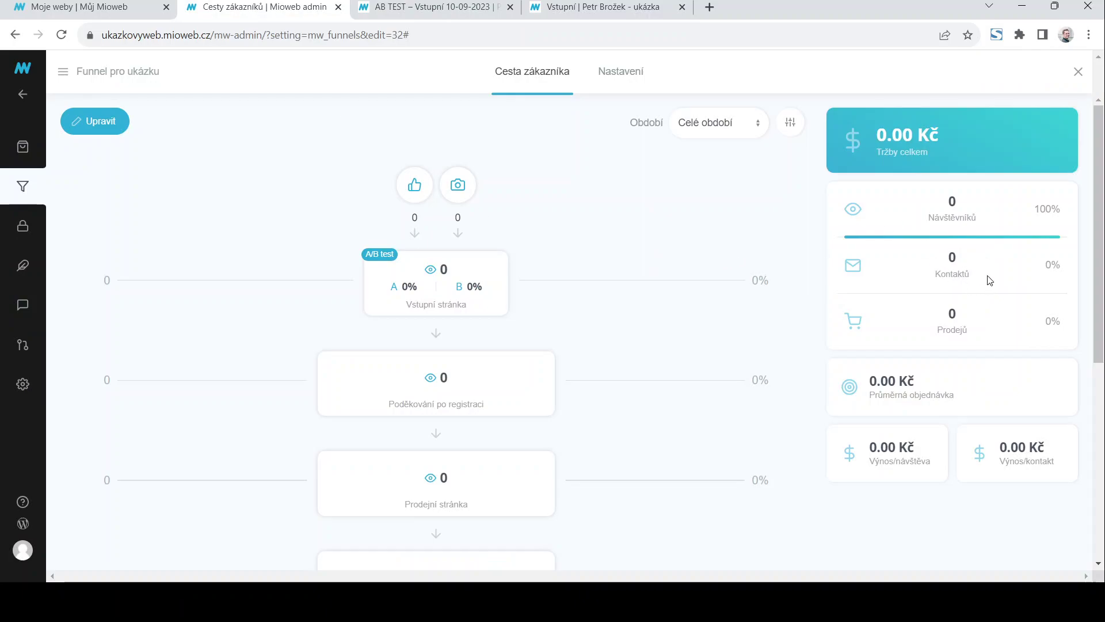
scroll(644, 308, down, 3)
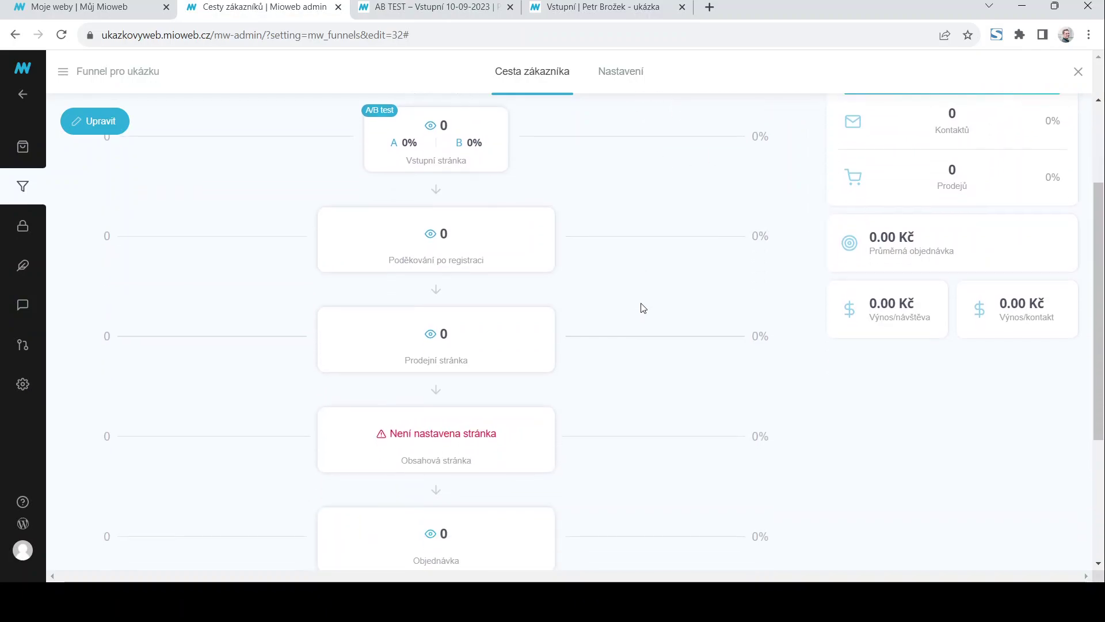
scroll(640, 309, up, 3)
scroll(643, 308, down, 5)
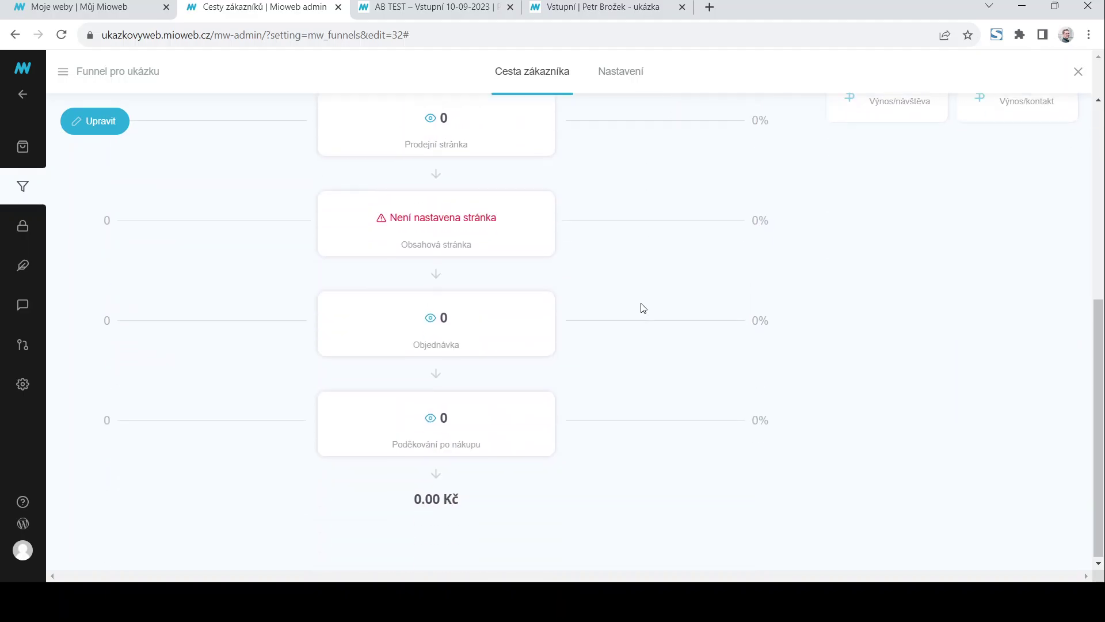
scroll(643, 301, up, 4)
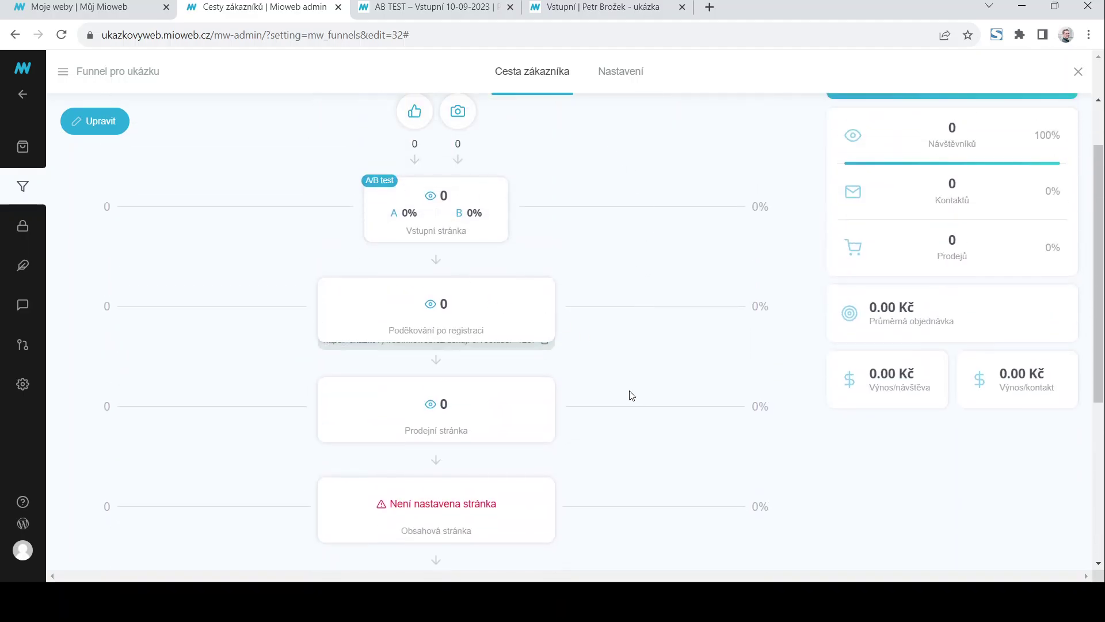
scroll(635, 411, down, 4)
scroll(637, 412, up, 5)
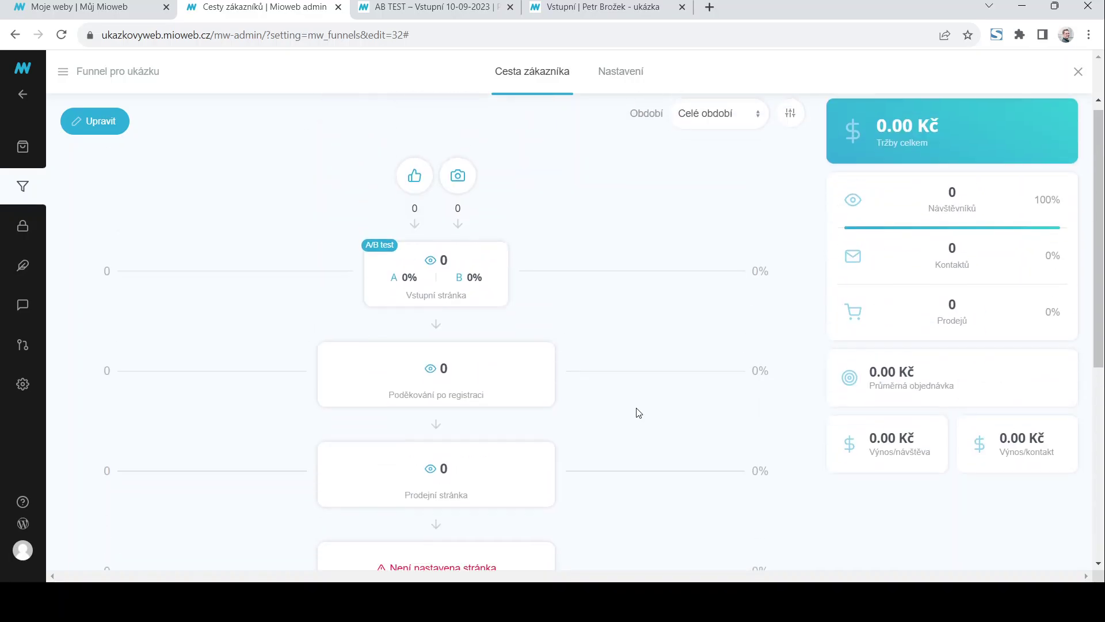
scroll(612, 435, down, 4)
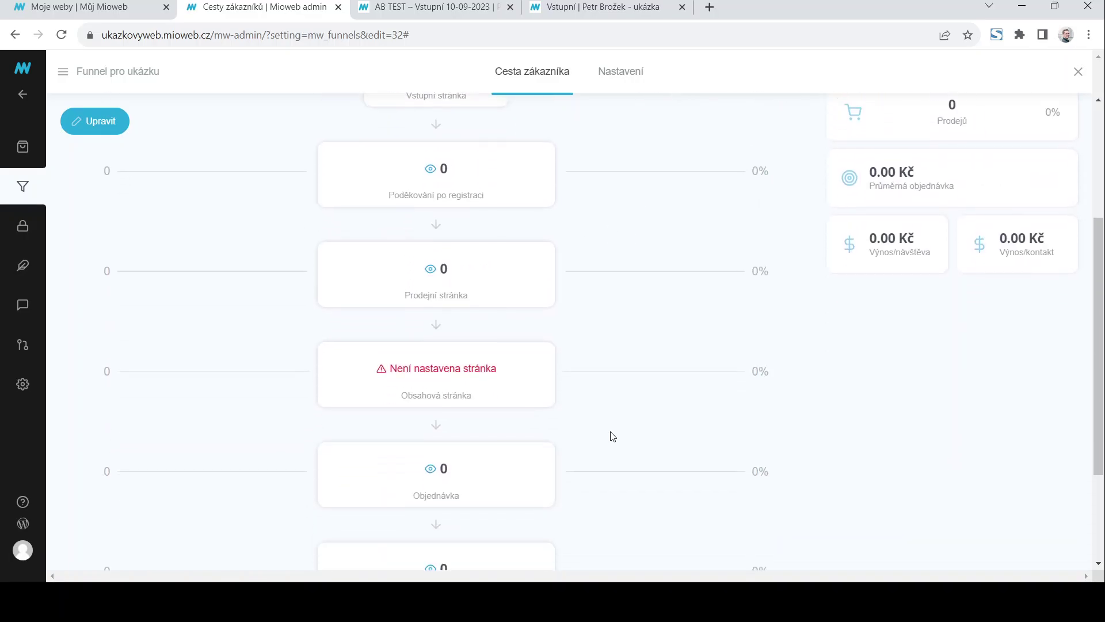
scroll(555, 545, down, 3)
scroll(557, 543, up, 5)
scroll(556, 542, up, 2)
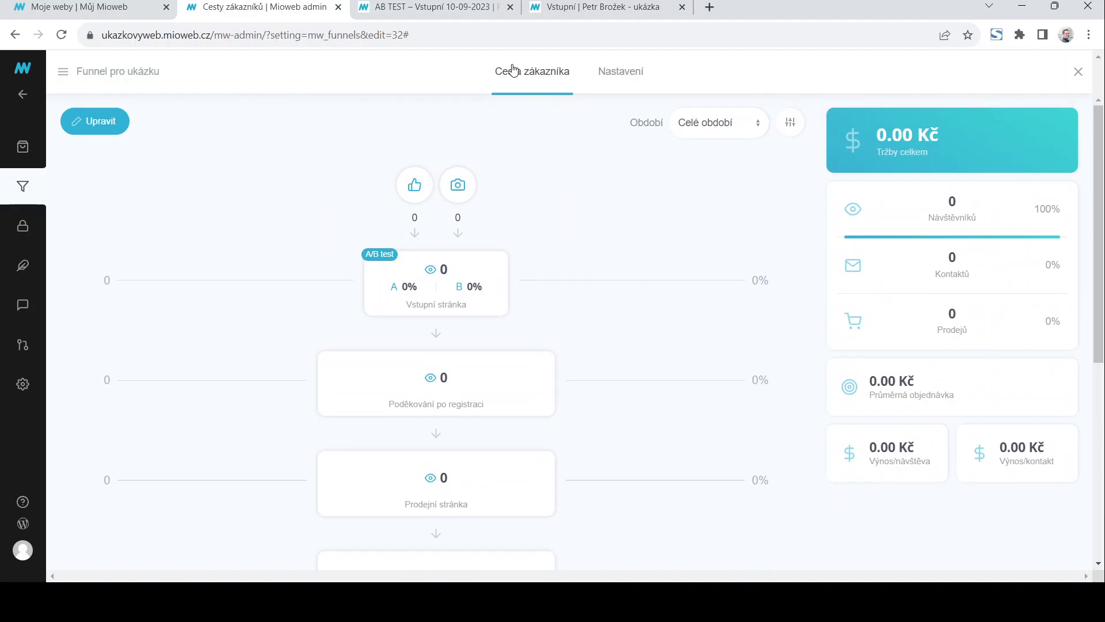
Compare the funnel overview with the Vstupní page and examine the page's e-mail form and its settings
click(558, 12)
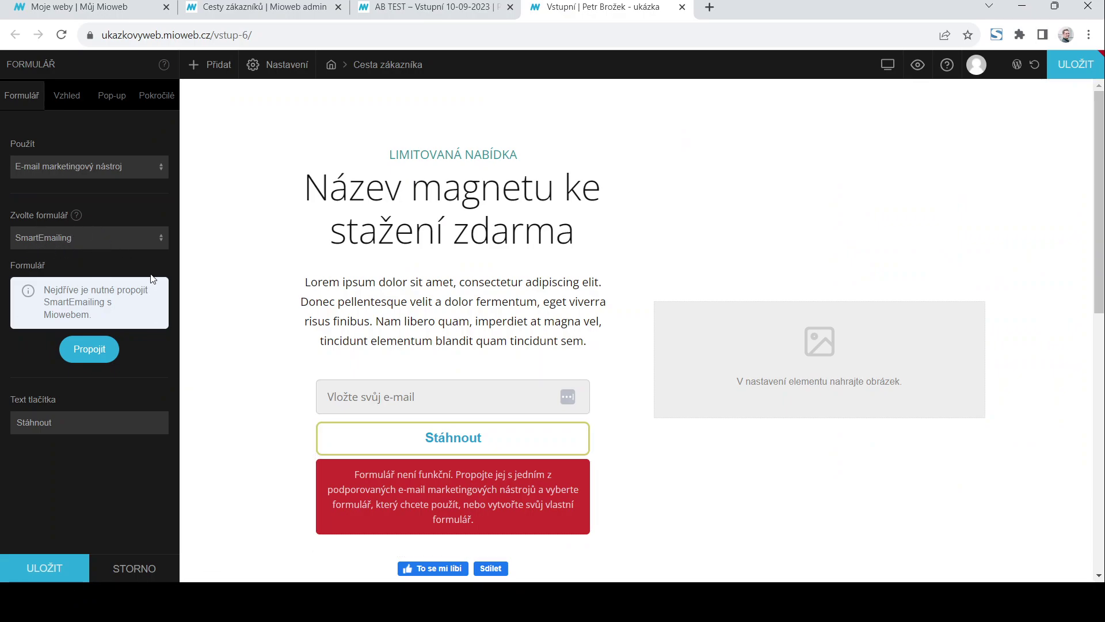
click(268, 11)
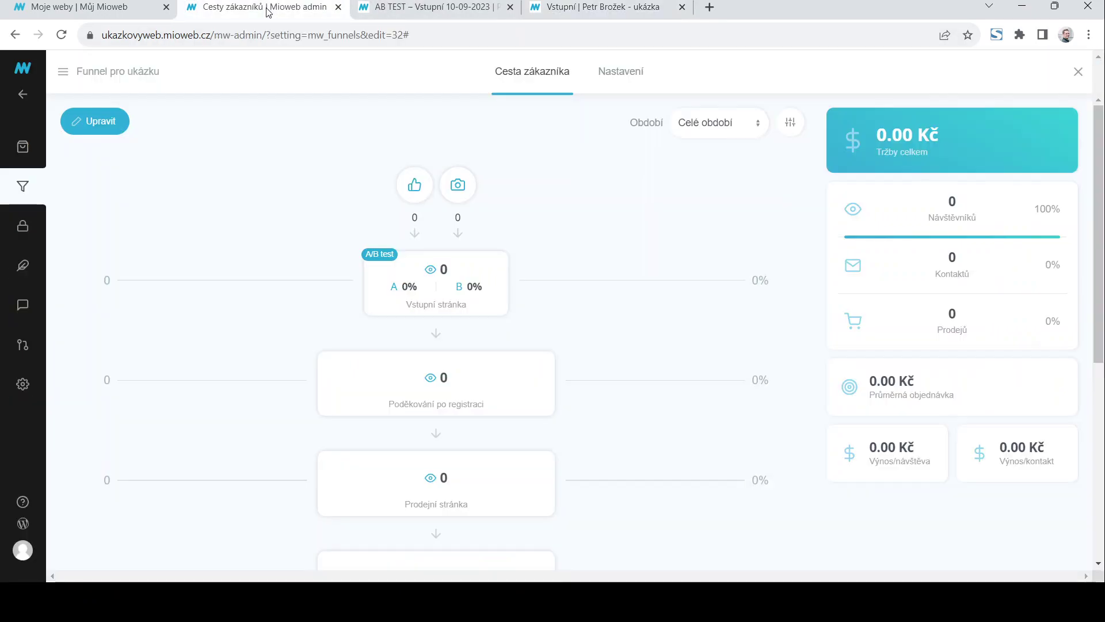
scroll(660, 332, down, 3)
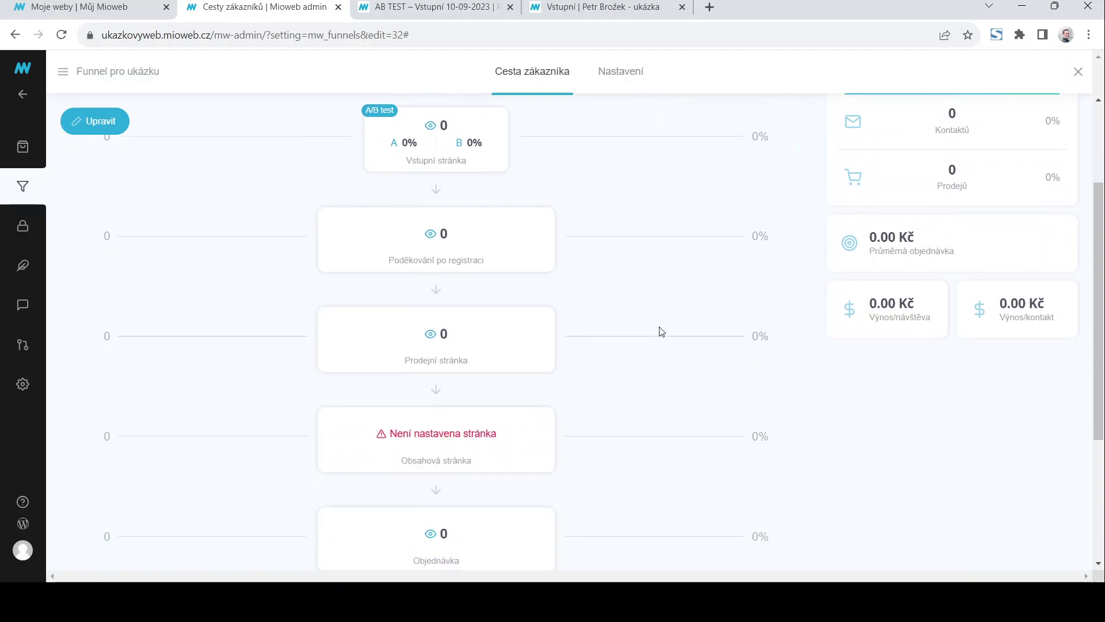
scroll(661, 332, up, 3)
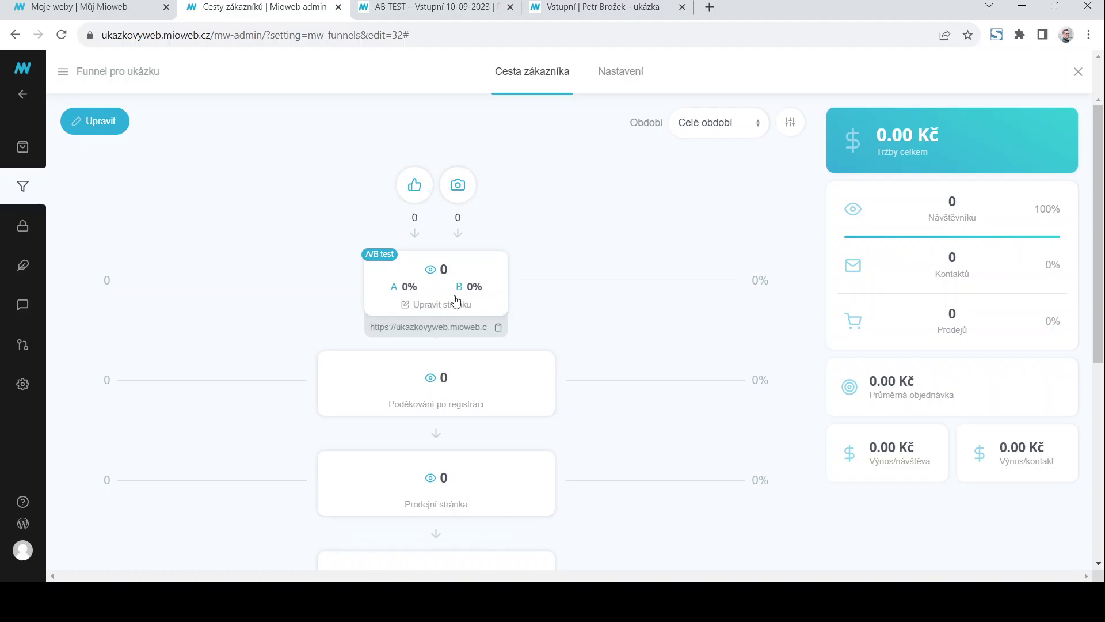
click(449, 305)
scroll(599, 406, down, 3)
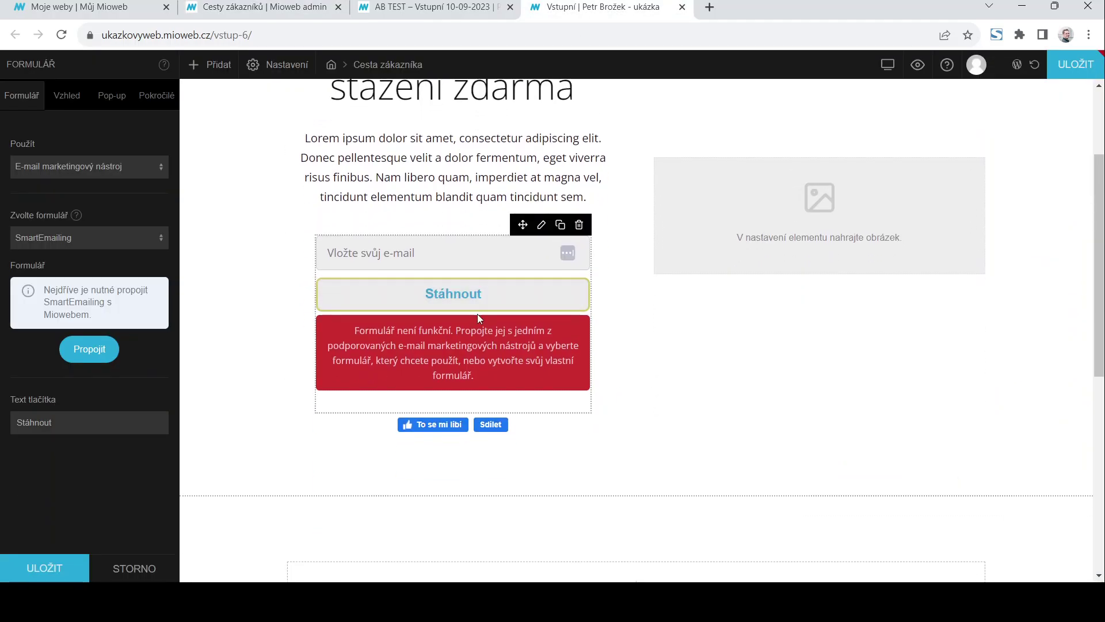
scroll(478, 313, up, 3)
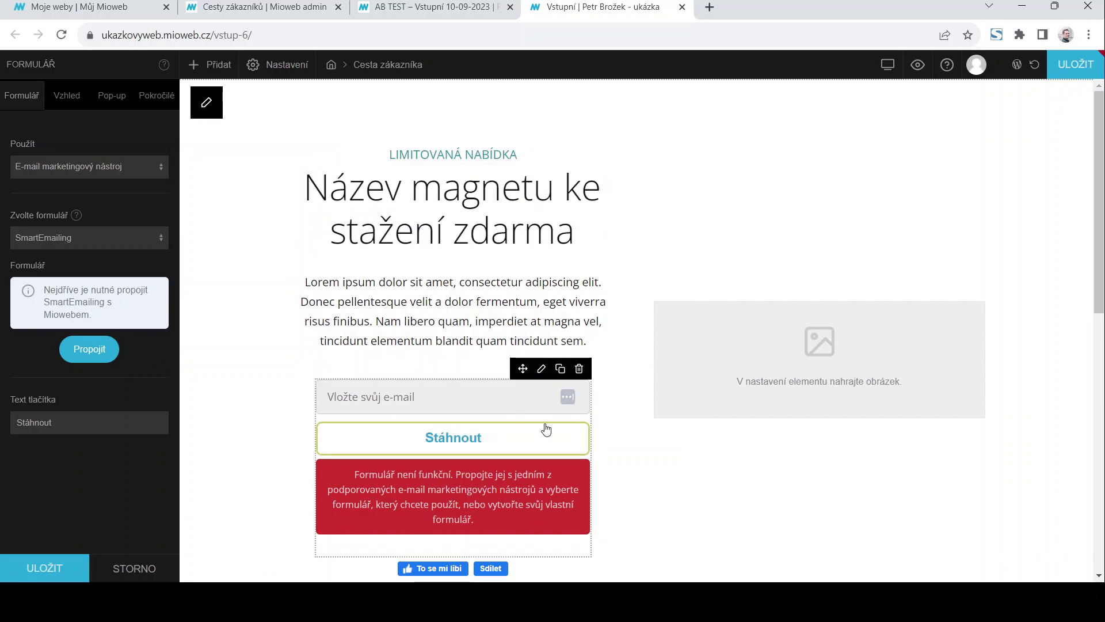
scroll(662, 458, down, 3)
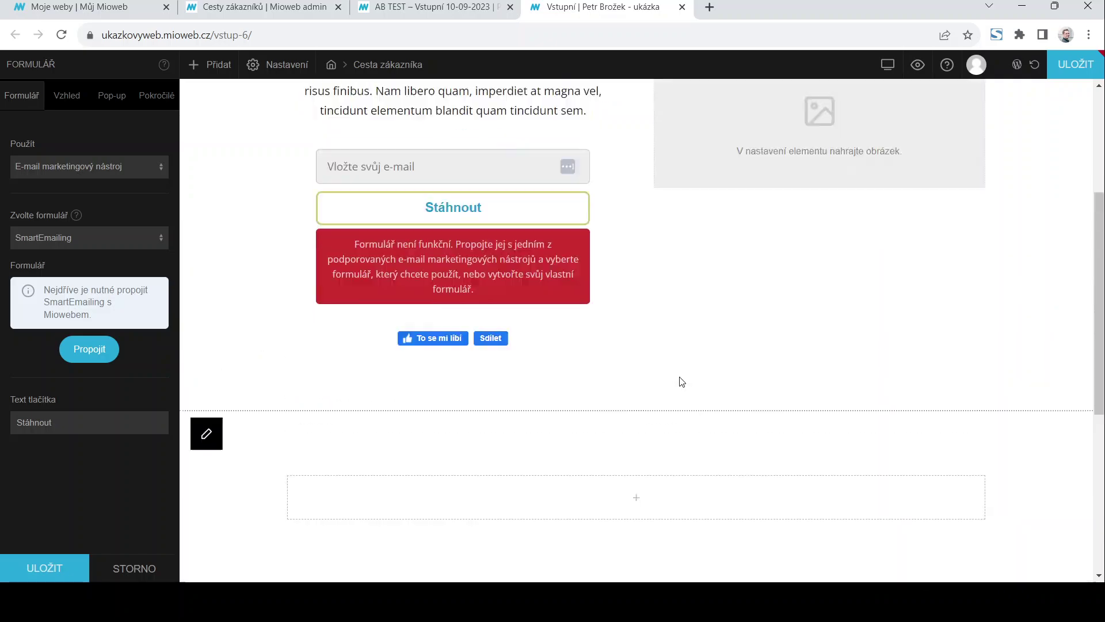
scroll(681, 380, up, 3)
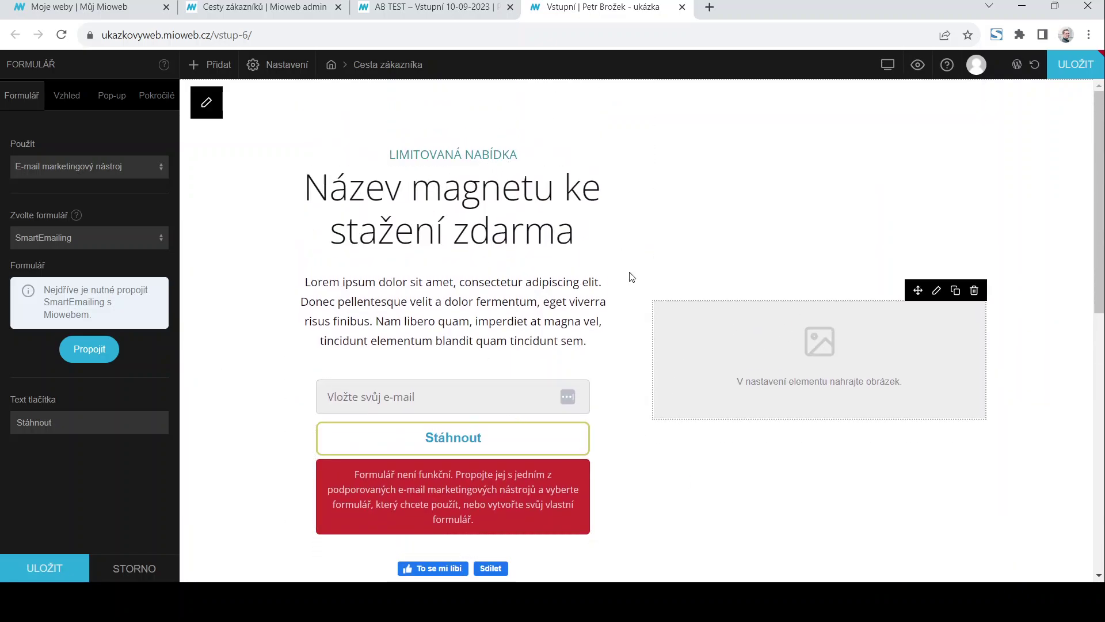
Return to the funnel, open the Poděkování po registraci page for editing, and look through its content
click(270, 7)
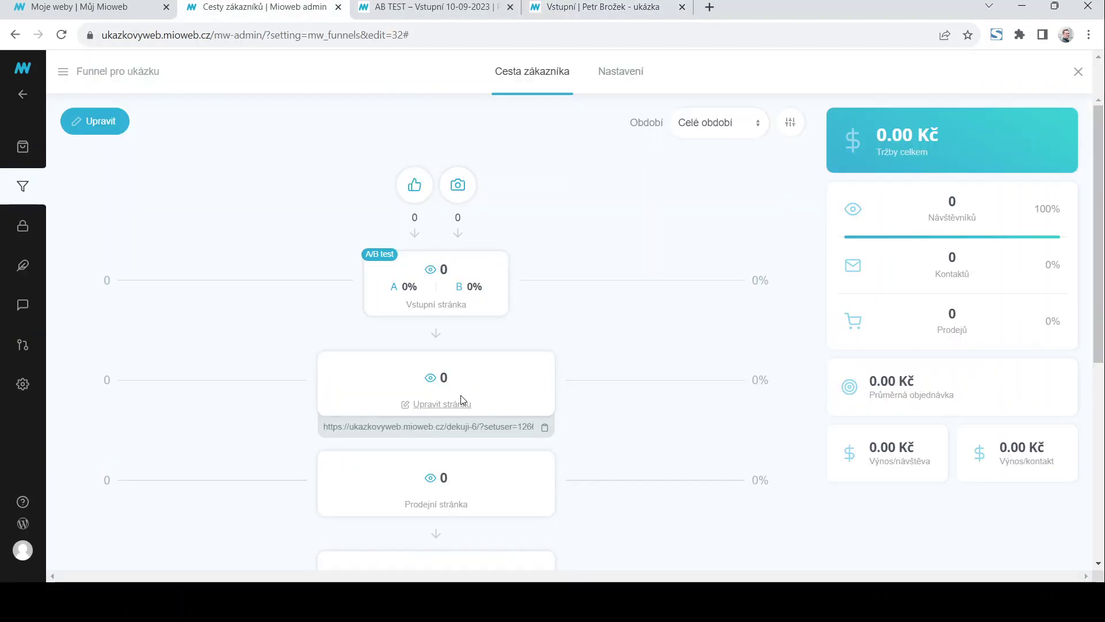
click(437, 406)
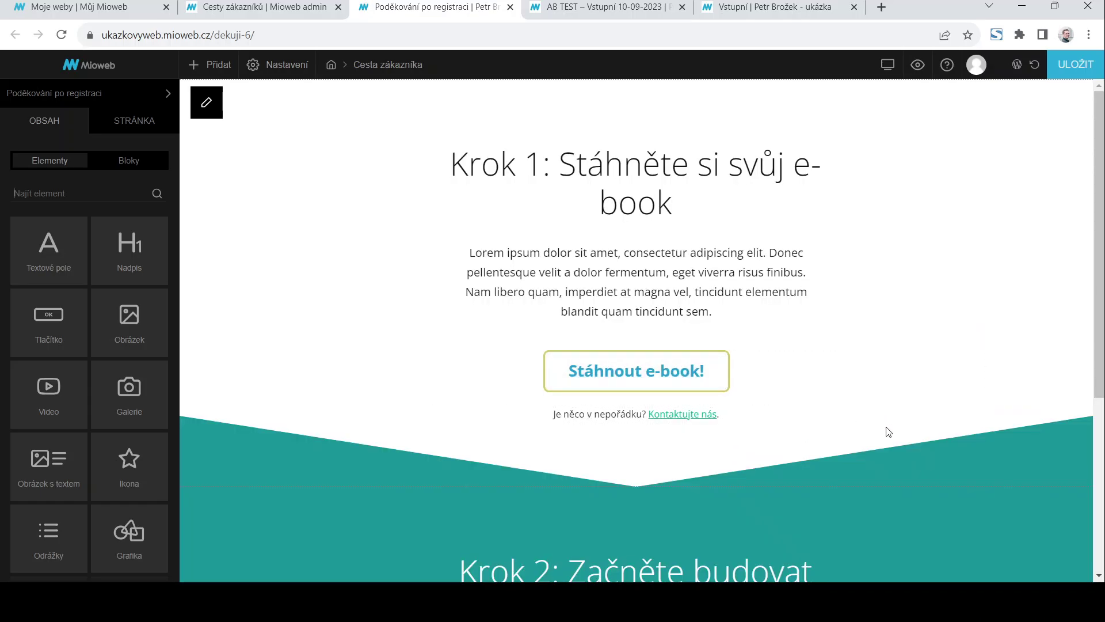
scroll(888, 432, down, 5)
scroll(888, 431, up, 5)
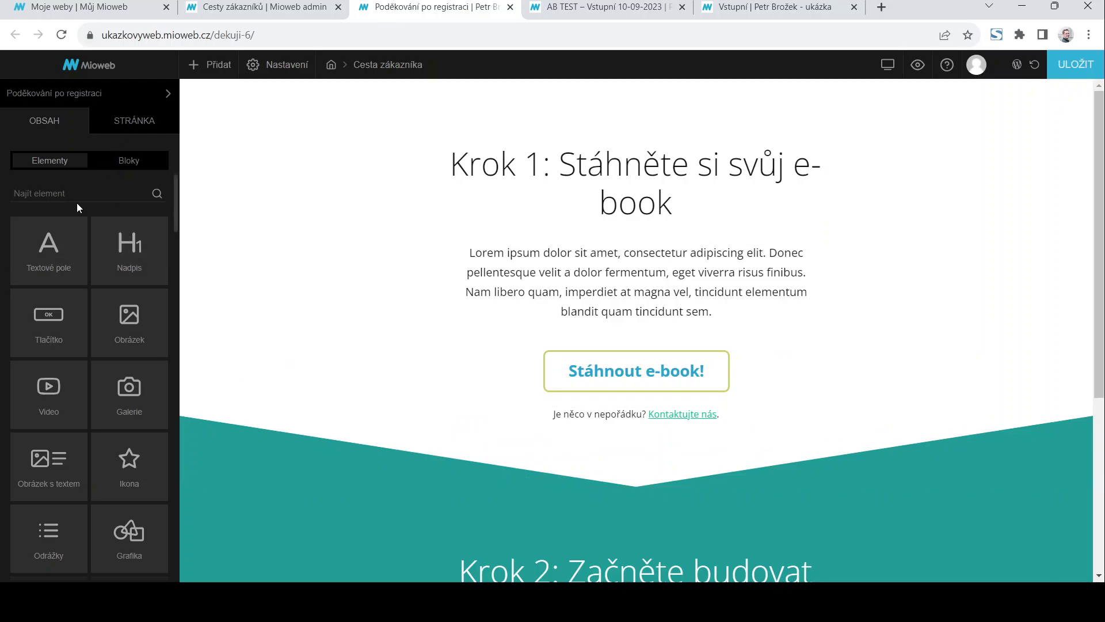
Search the elements for "pro" and insert a Prodejní formulář above the Stáhnout e-book! button
text(pro)
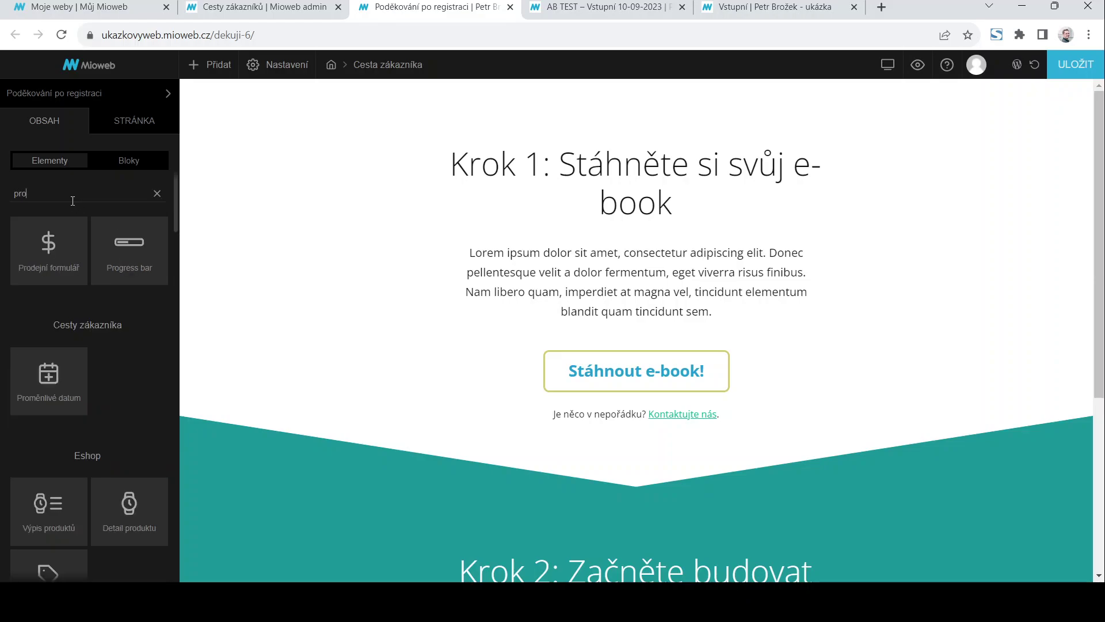
drag(42, 259, 790, 346)
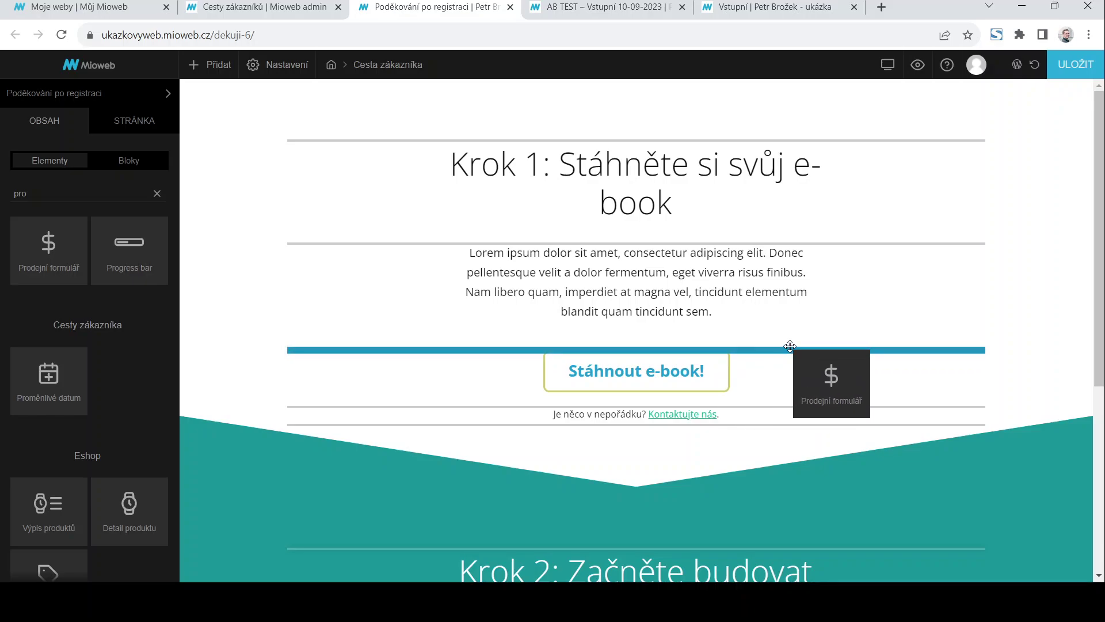
drag(790, 345, 792, 347)
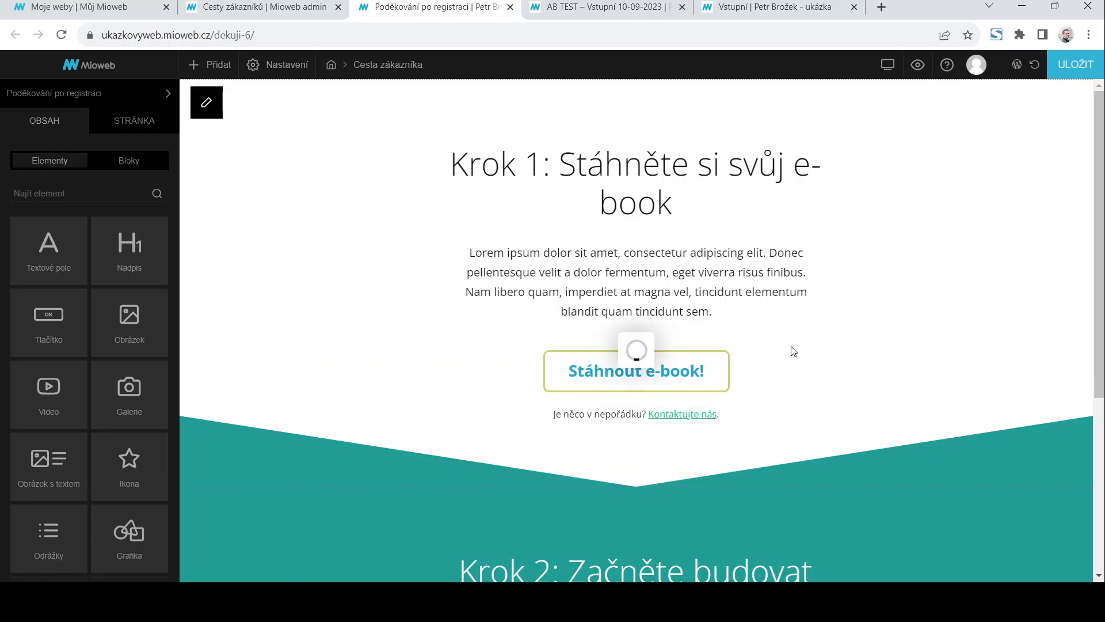
Assign the knížka form to the new sales form element and check how it looks on the page
click(936, 342)
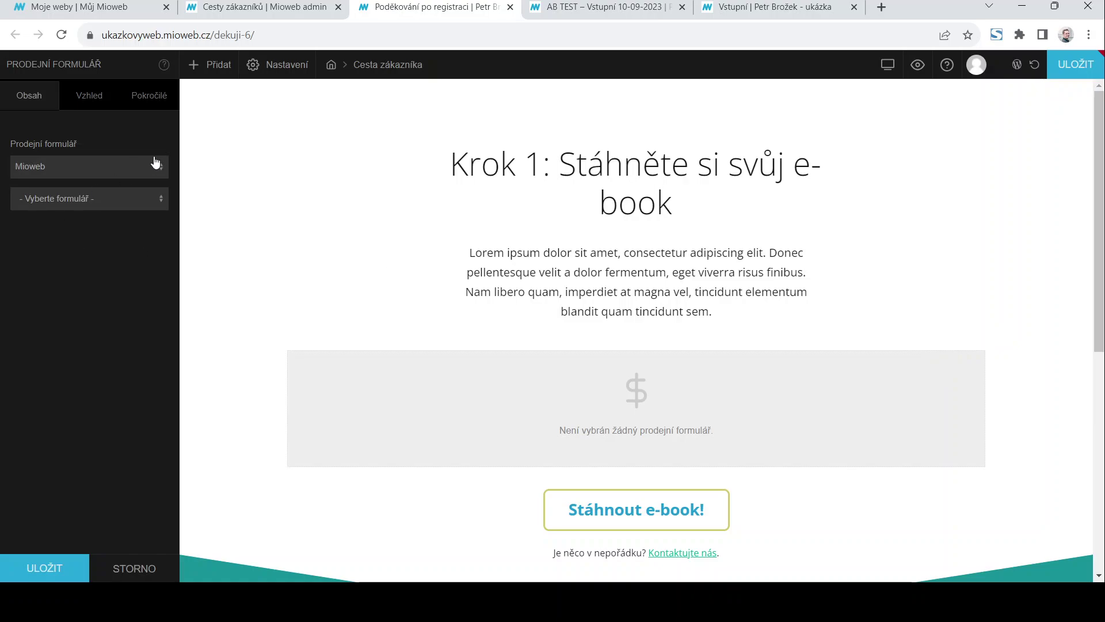
click(162, 201)
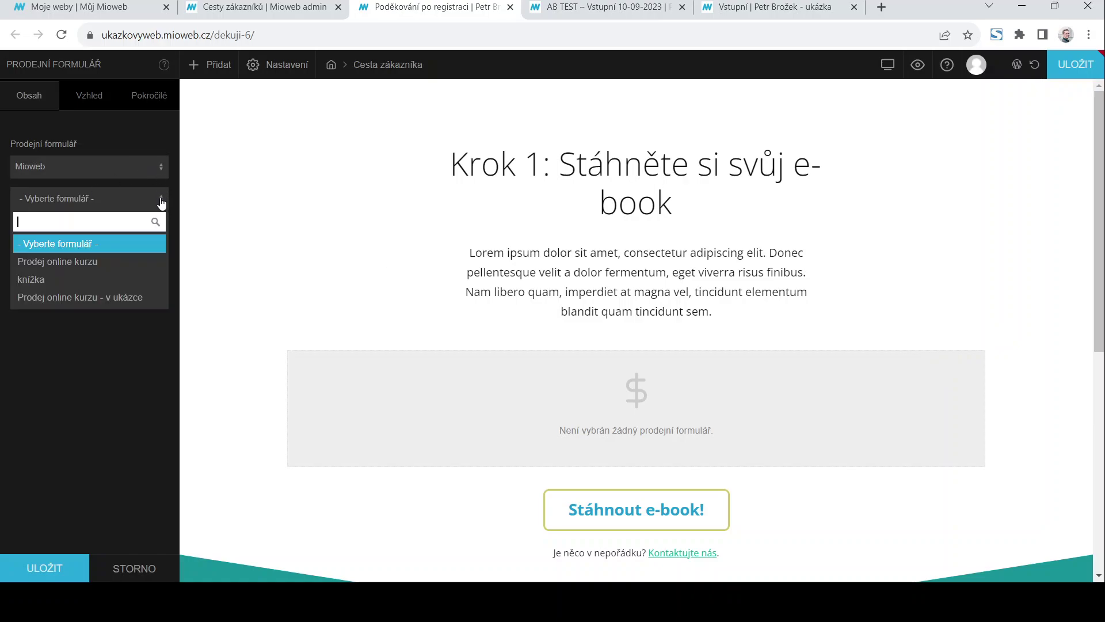
click(80, 286)
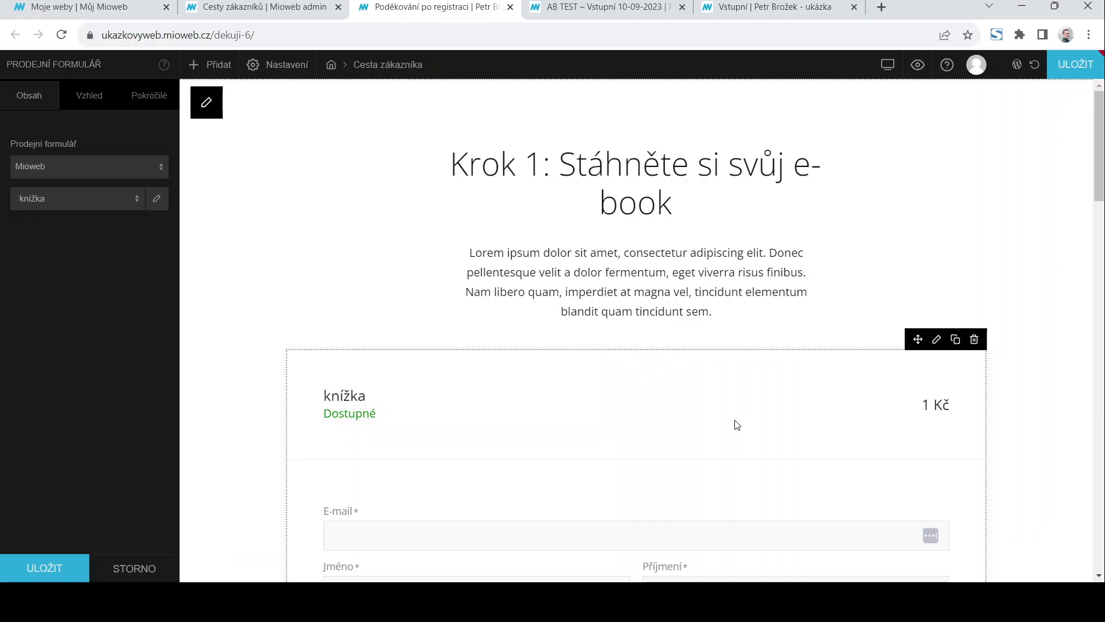
scroll(738, 423, down, 1)
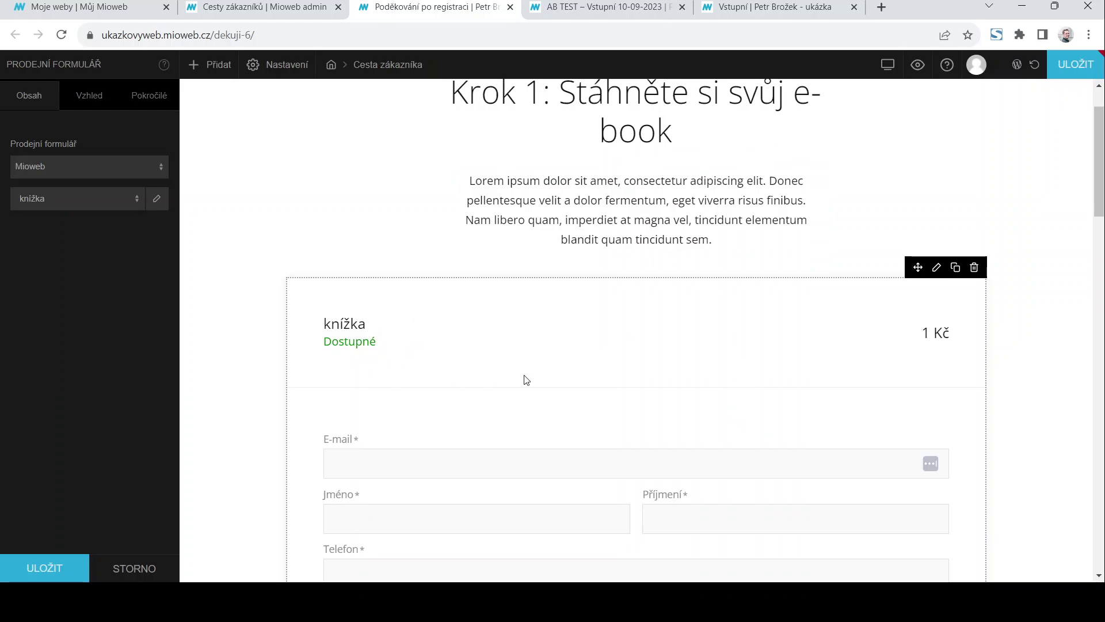
Examine the inserted knížka sales form down to its order button, and the choice of available sales forms, keeping knížka selected
scroll(447, 348, down, 15)
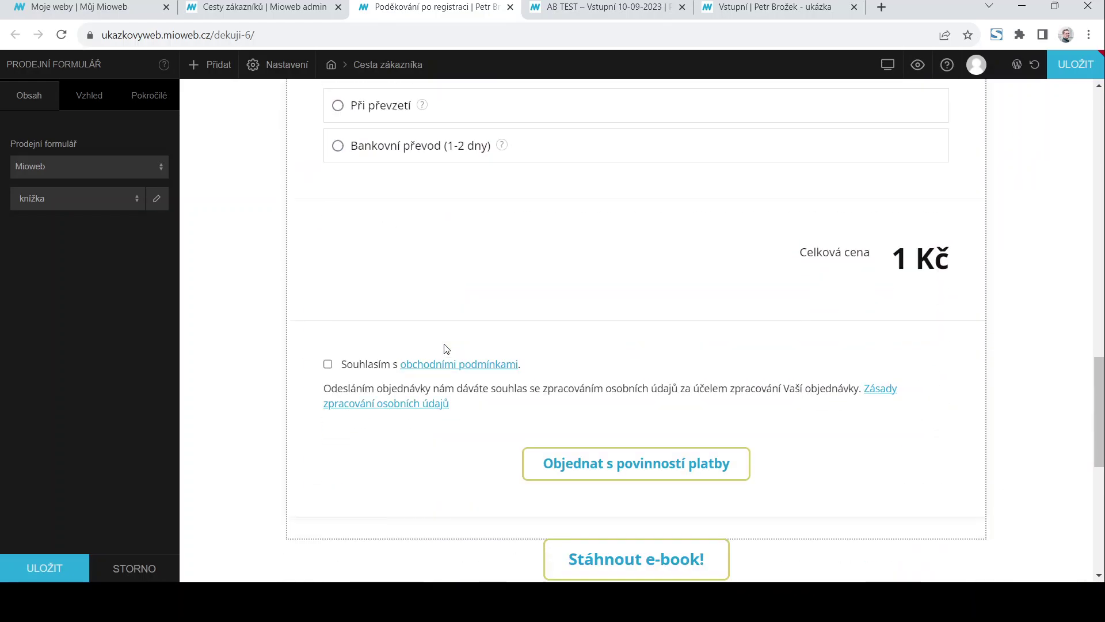
scroll(447, 348, up, 6)
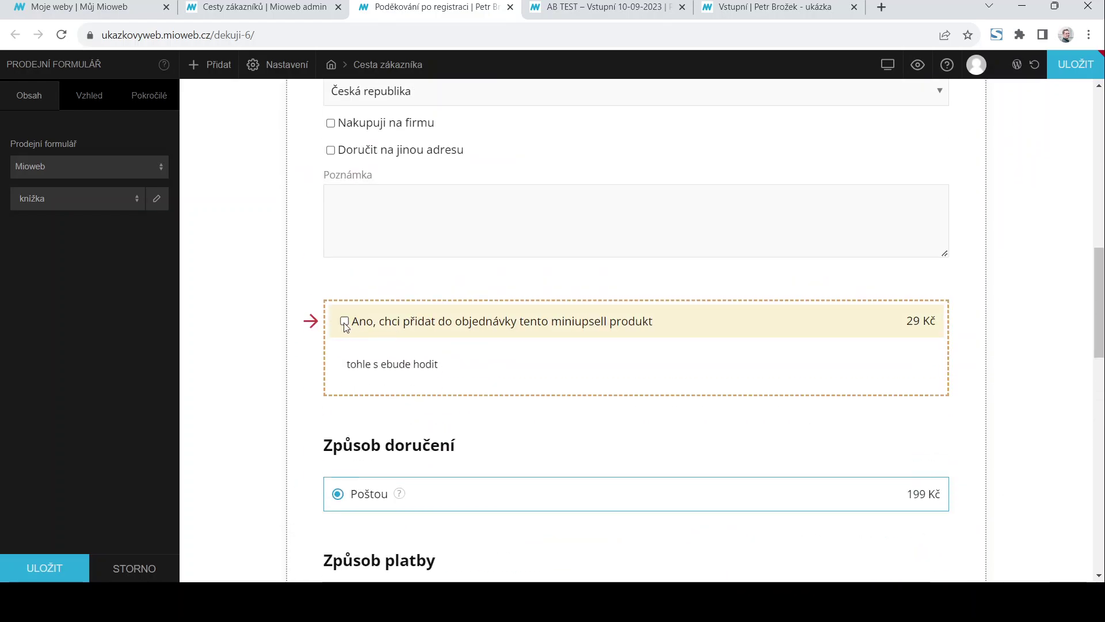
scroll(661, 405, down, 9)
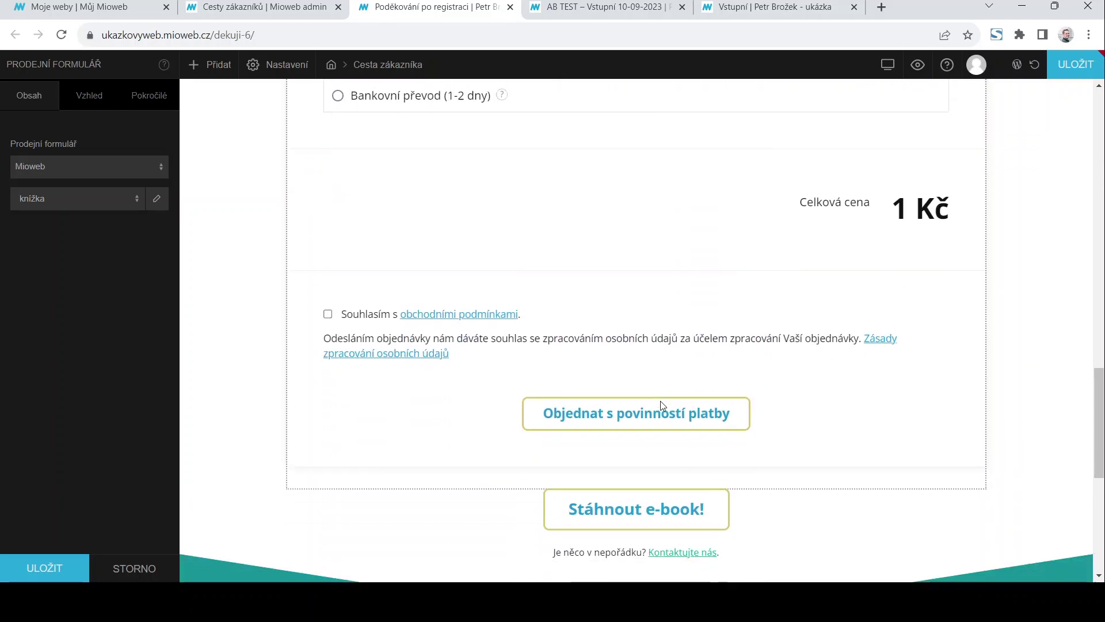
scroll(661, 403, down, 4)
scroll(661, 403, up, 18)
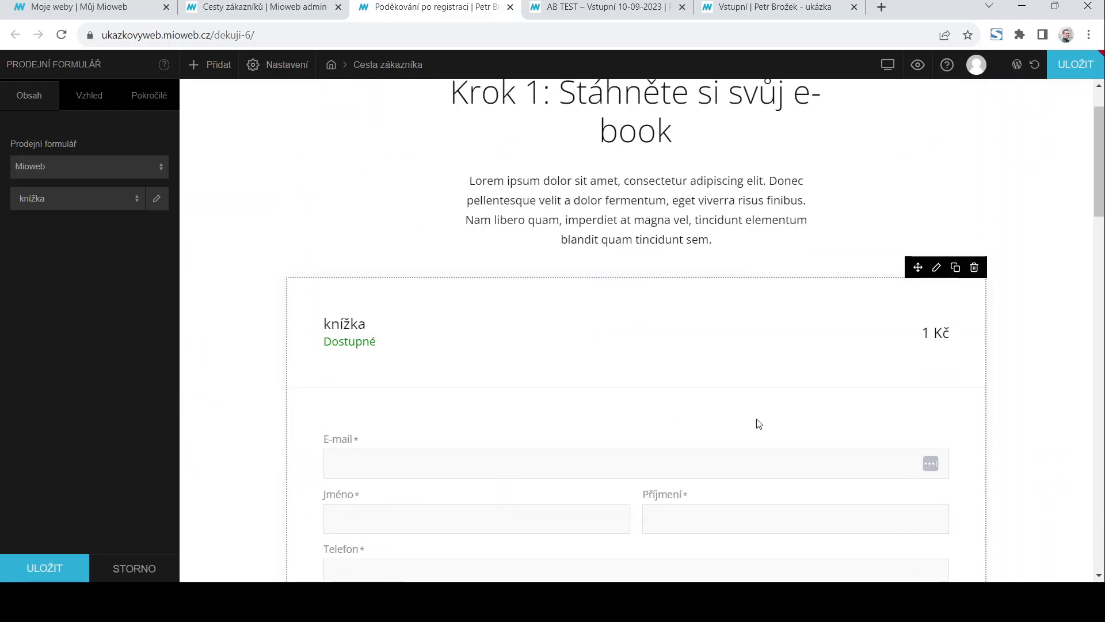
scroll(633, 339, up, 1)
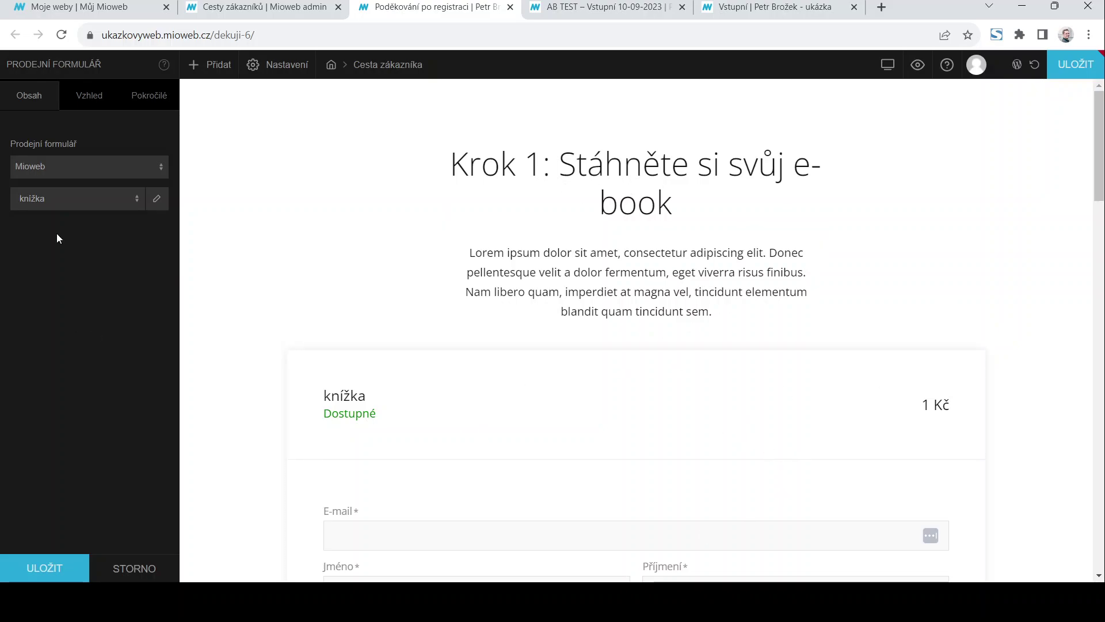
click(140, 202)
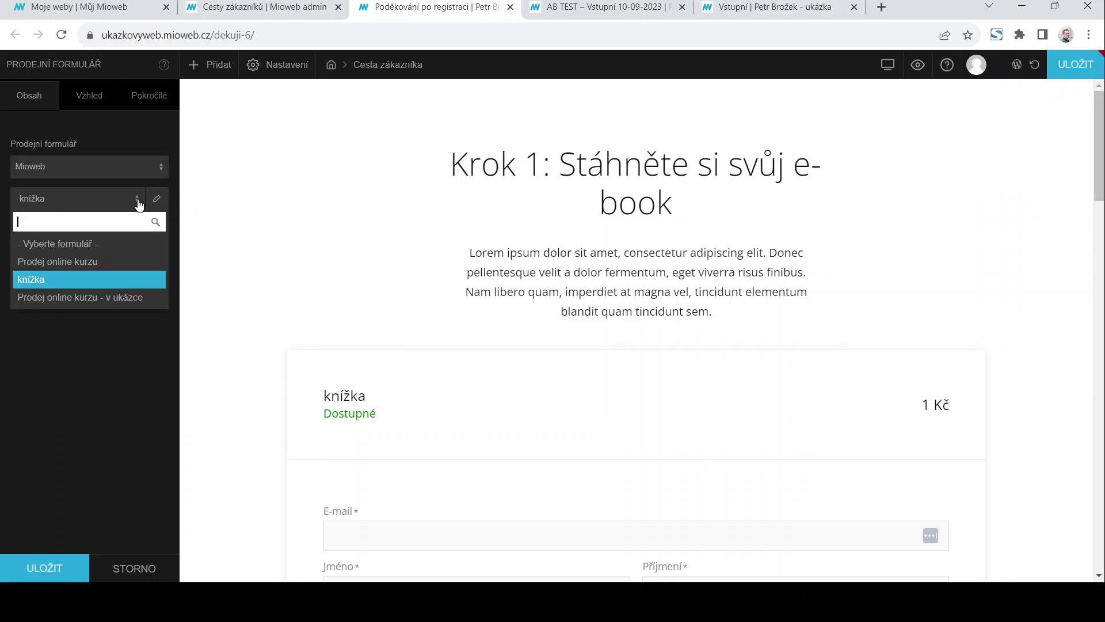
click(69, 285)
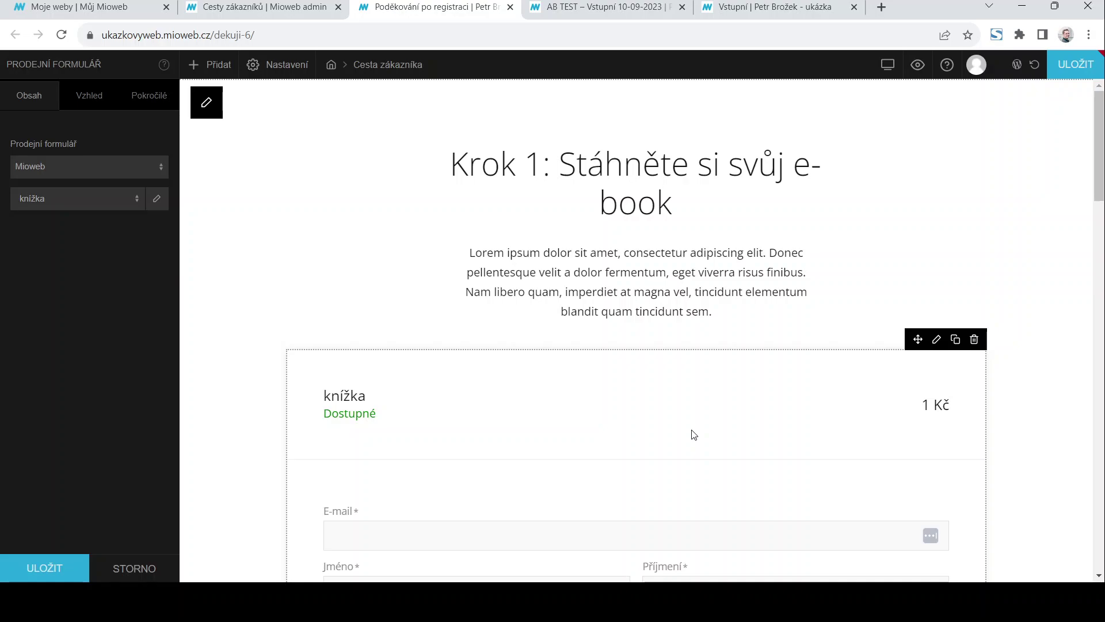
Review the knížka form's price and customer fields once more and save the Poděkování po registraci page
scroll(826, 235, down, 2)
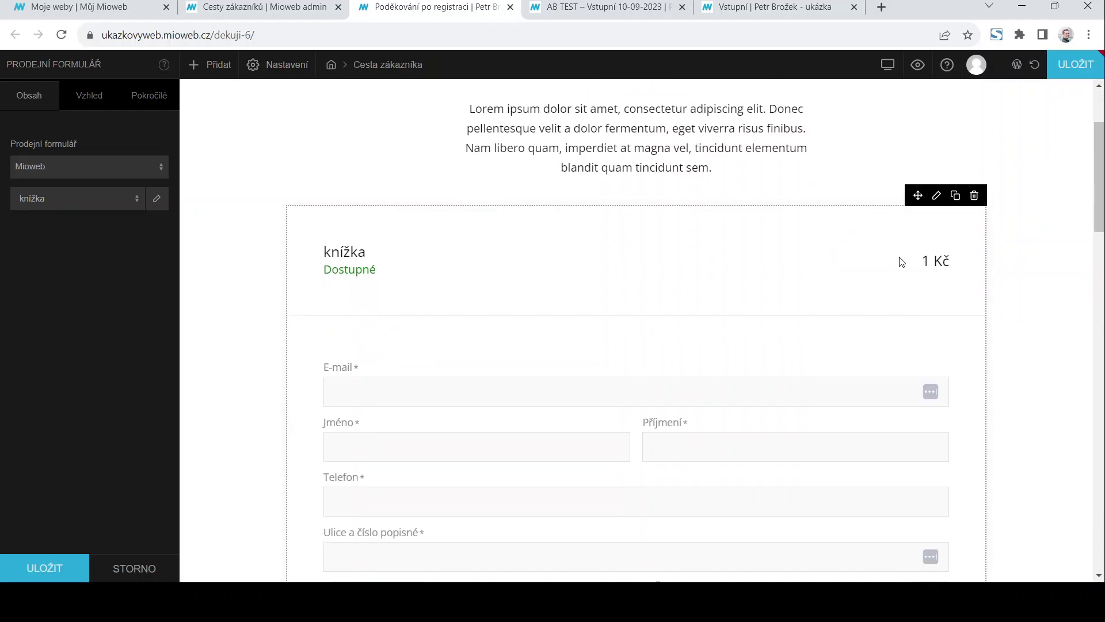
scroll(1038, 292, down, 3)
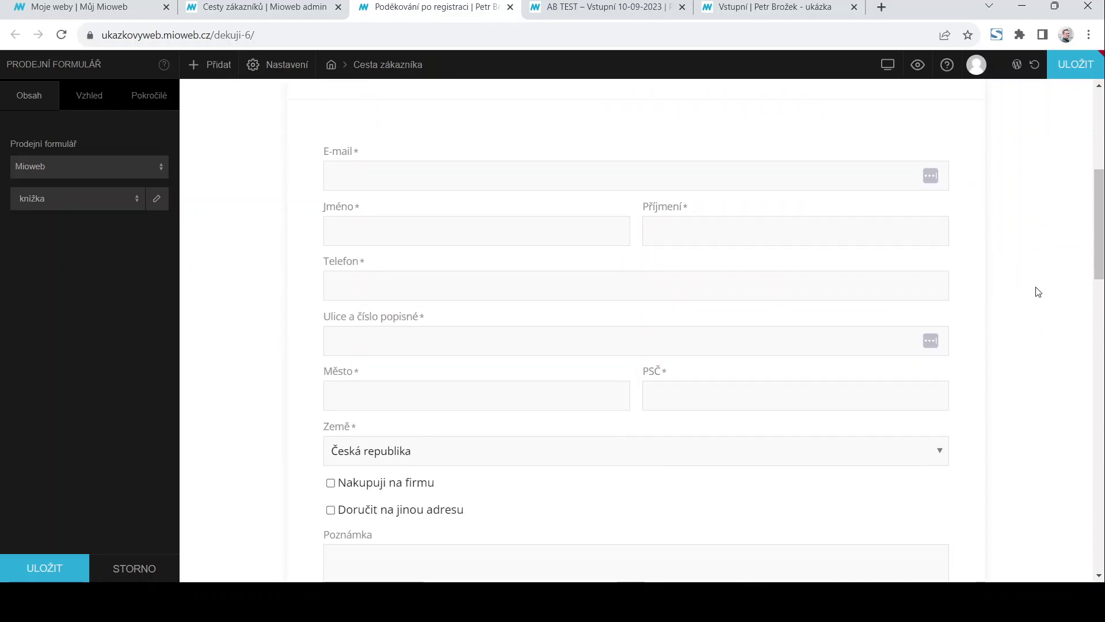
scroll(1031, 292, up, 6)
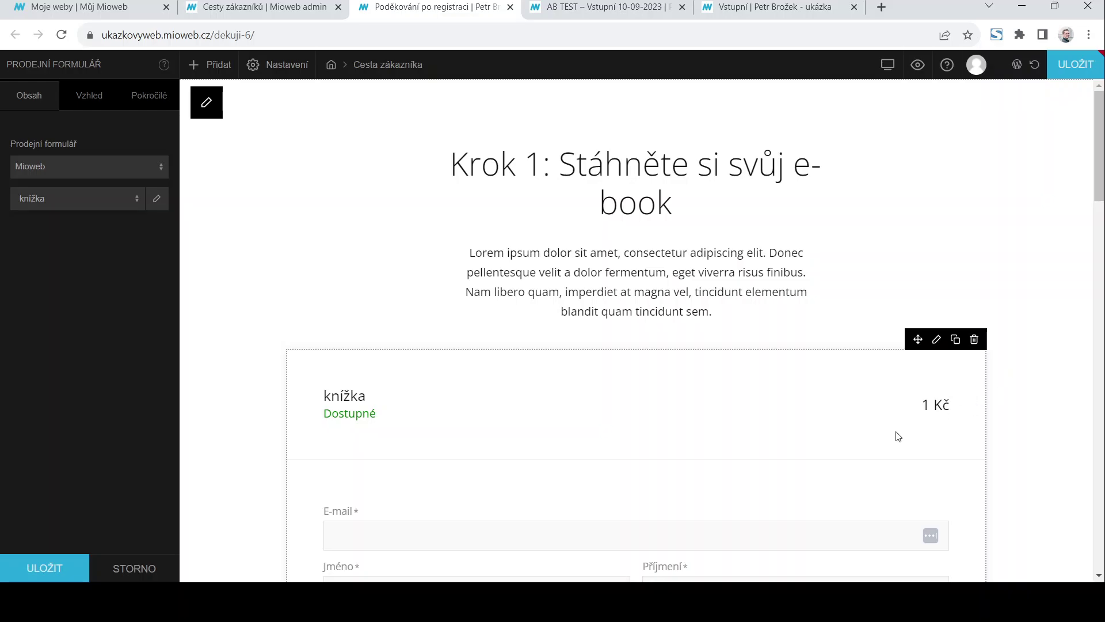
scroll(377, 443, down, 2)
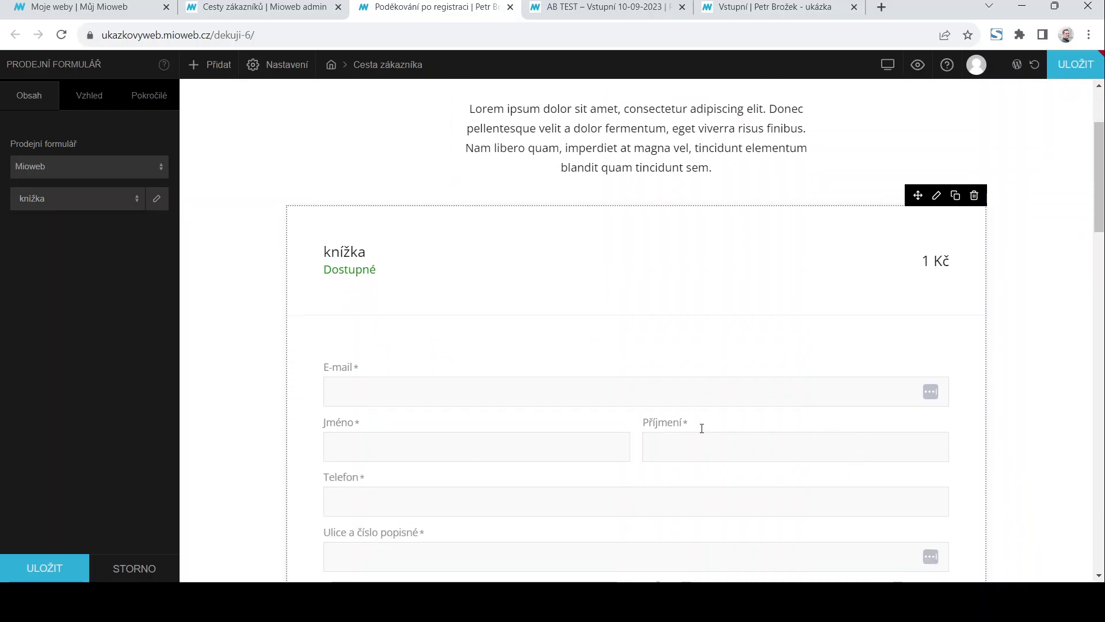
scroll(609, 373, down, 8)
scroll(748, 385, up, 10)
scroll(901, 280, up, 3)
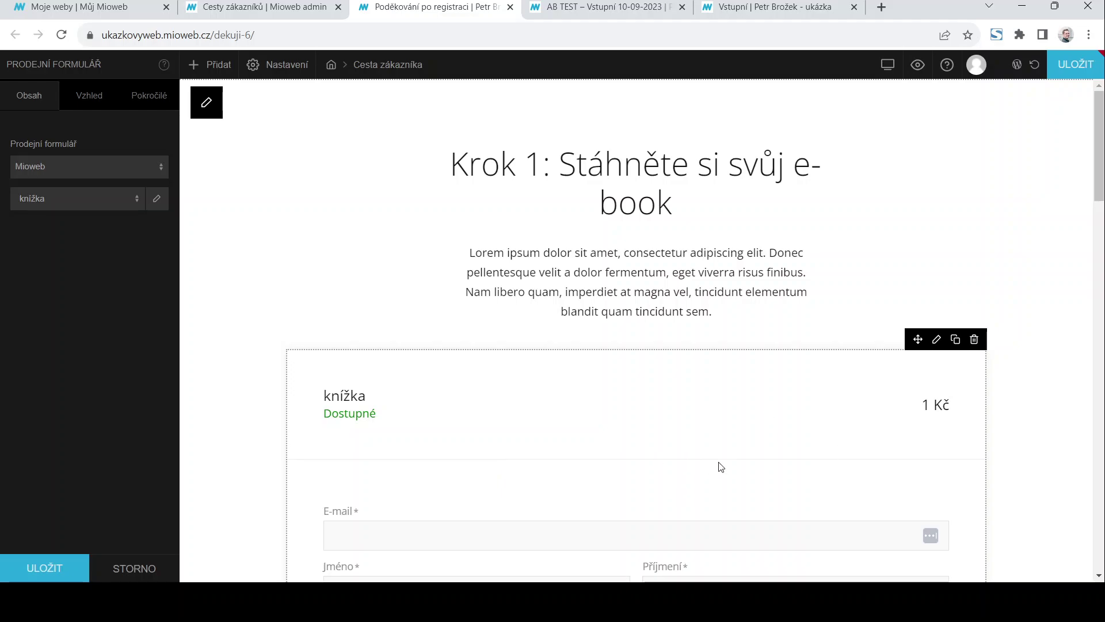
scroll(692, 468, down, 3)
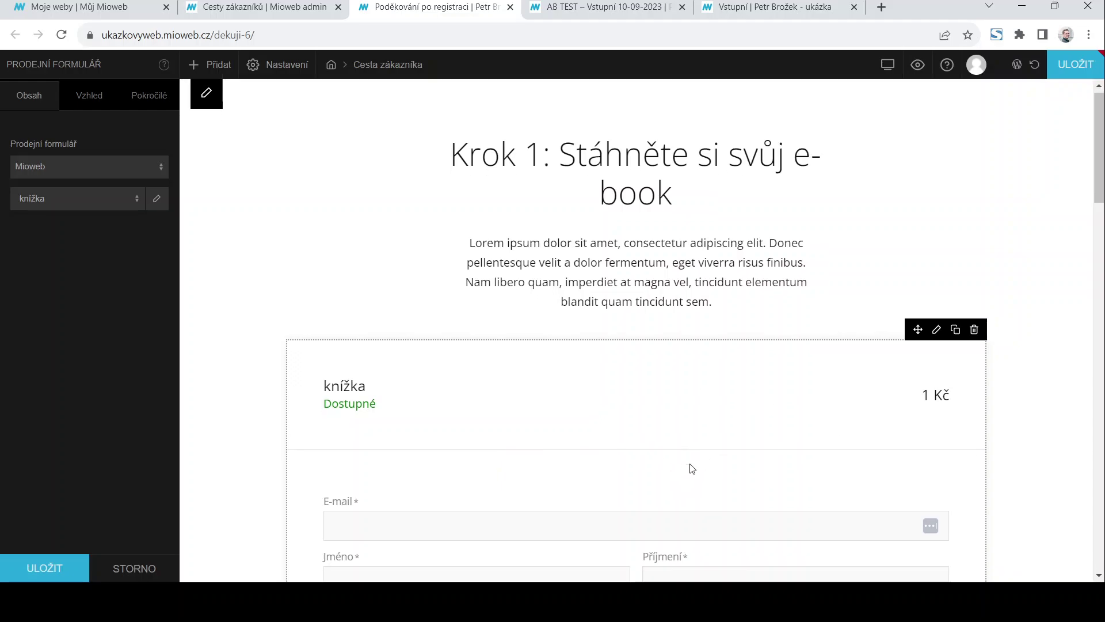
scroll(692, 468, up, 3)
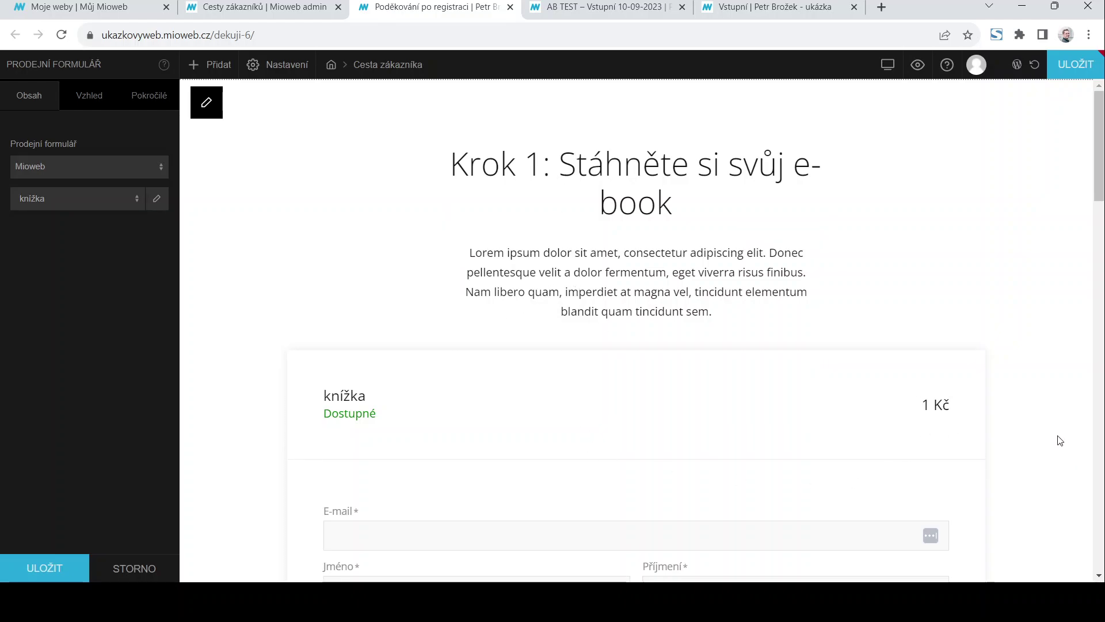
click(1072, 91)
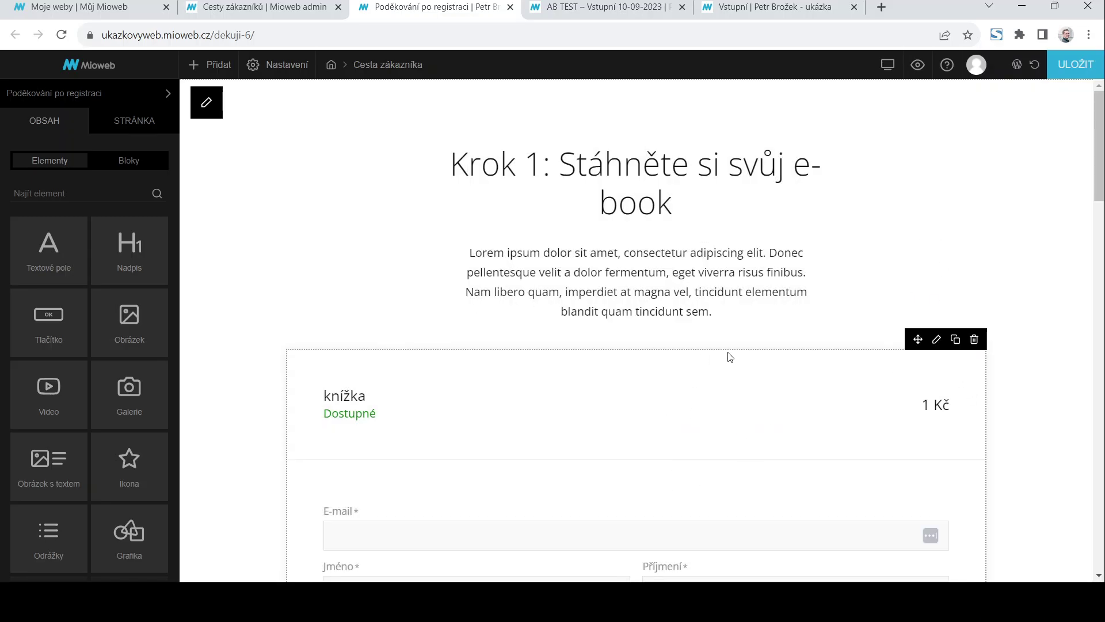
Return to the funnel overview and examine the sequence of pages from Vstupní stránka to Poděkování po nákupu
click(240, 5)
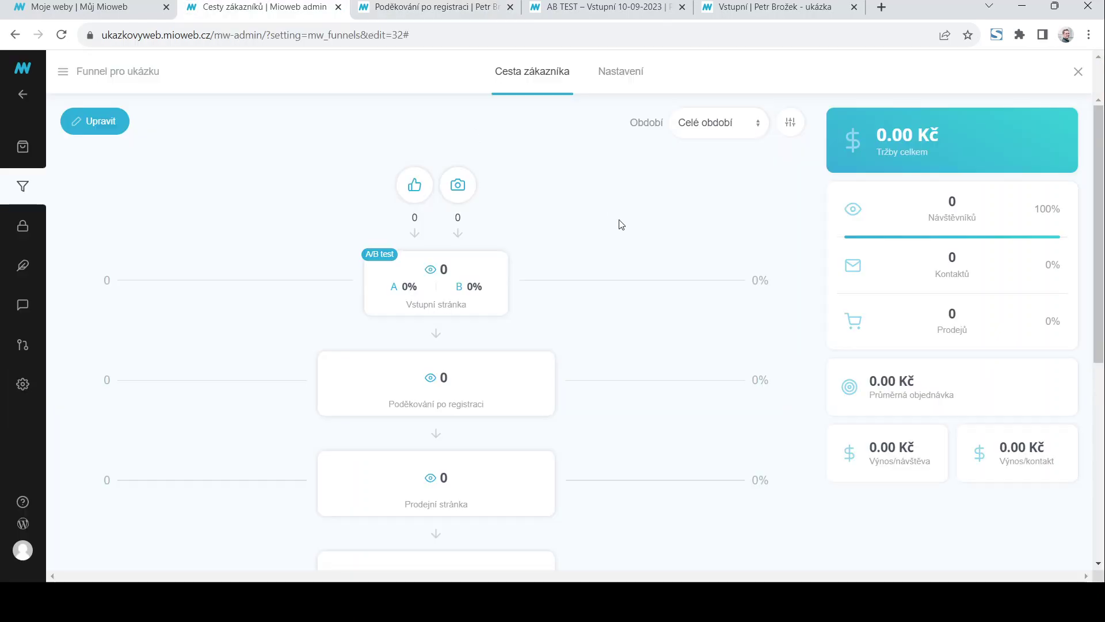
scroll(552, 351, down, 4)
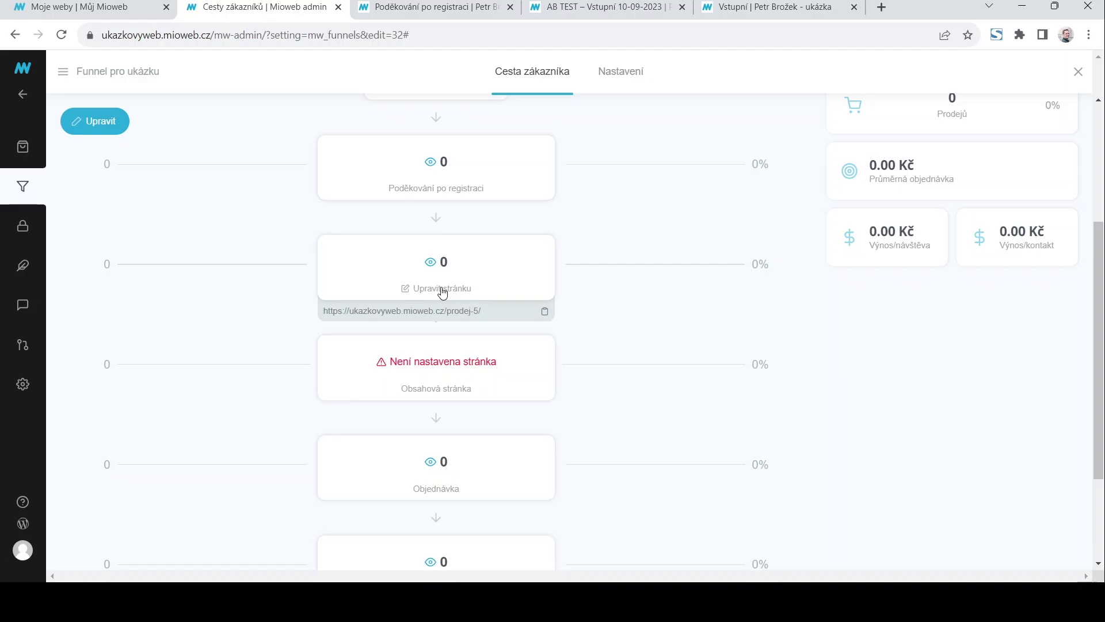
scroll(669, 296, up, 4)
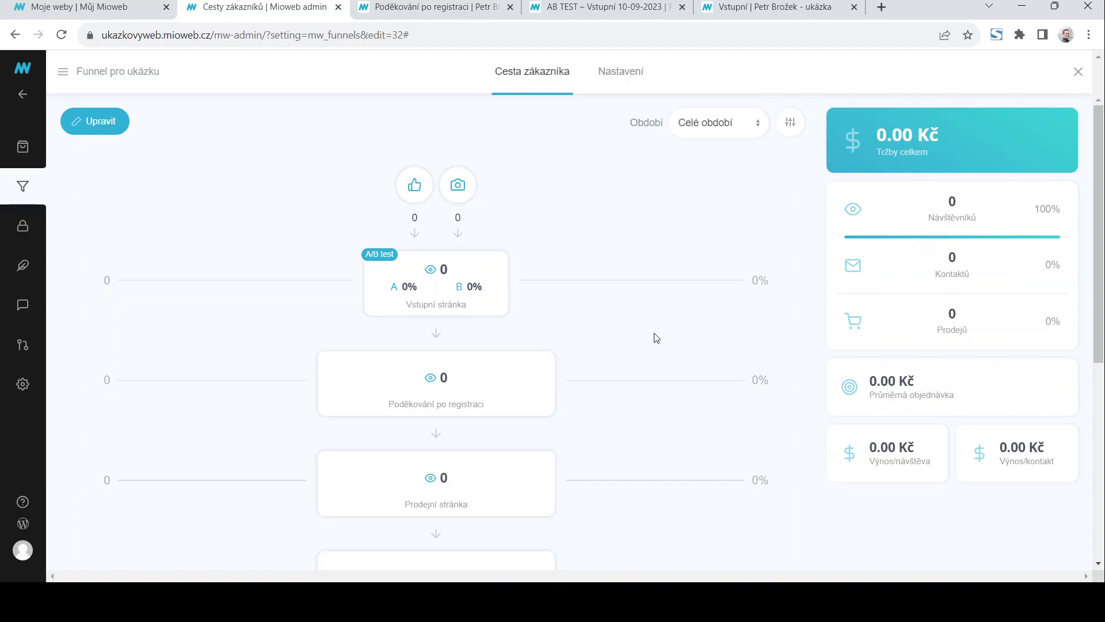
scroll(655, 338, down, 1)
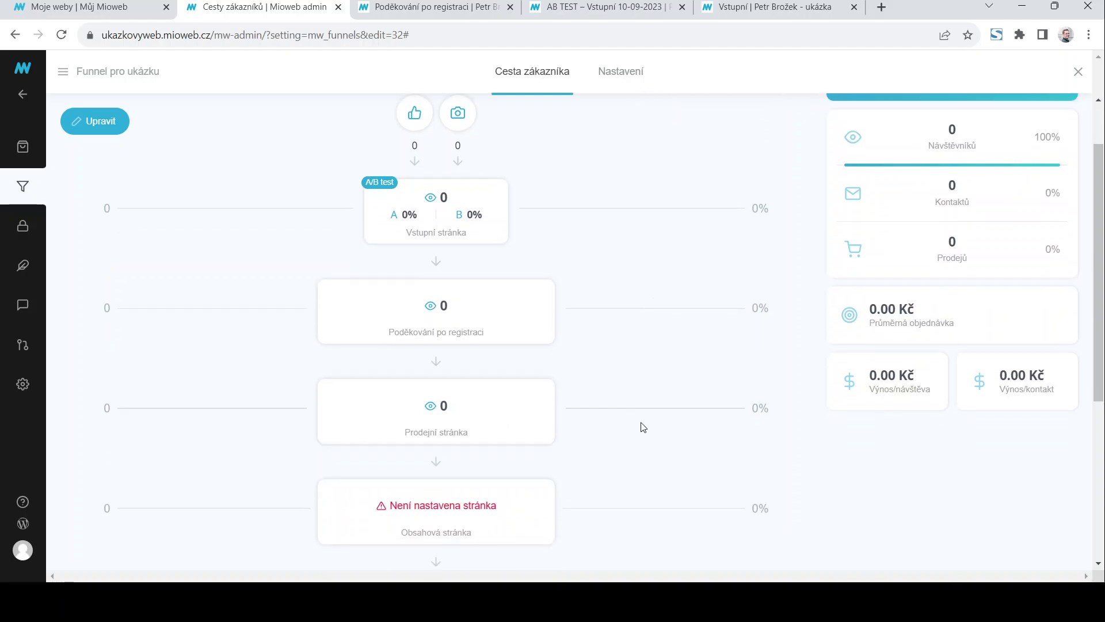
scroll(643, 427, down, 1)
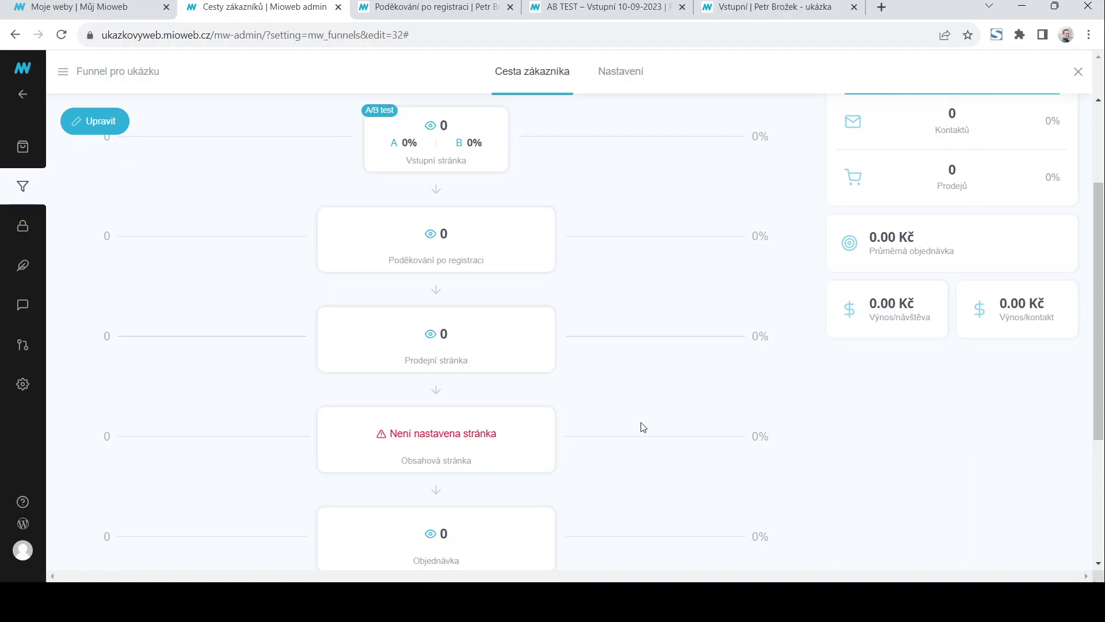
mouse_move(466, 356)
mouse_move(403, 363)
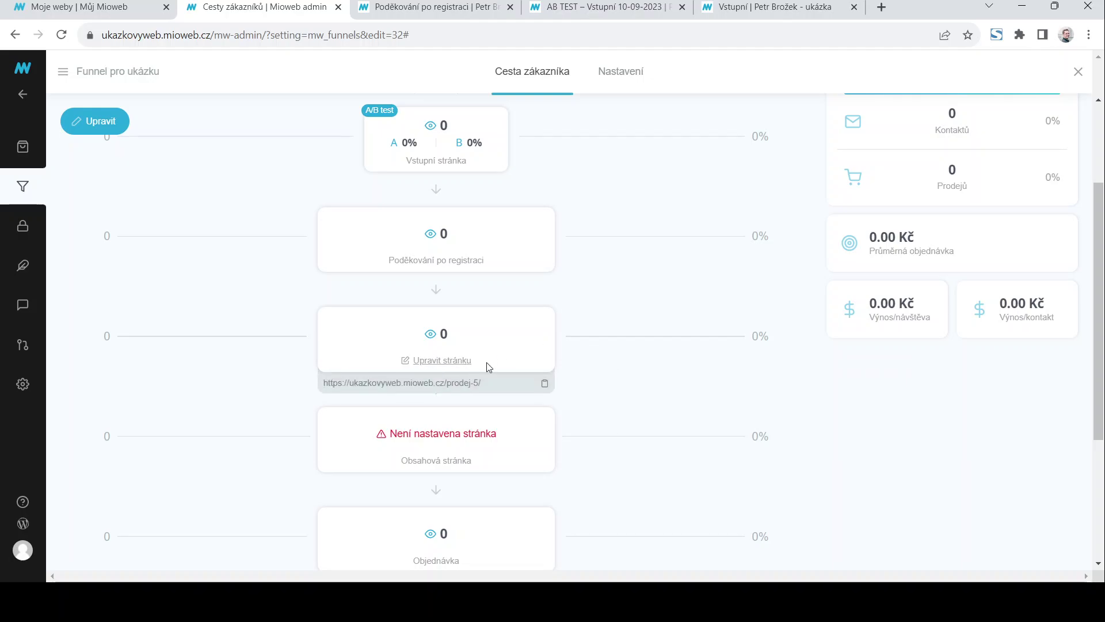
scroll(641, 382, down, 4)
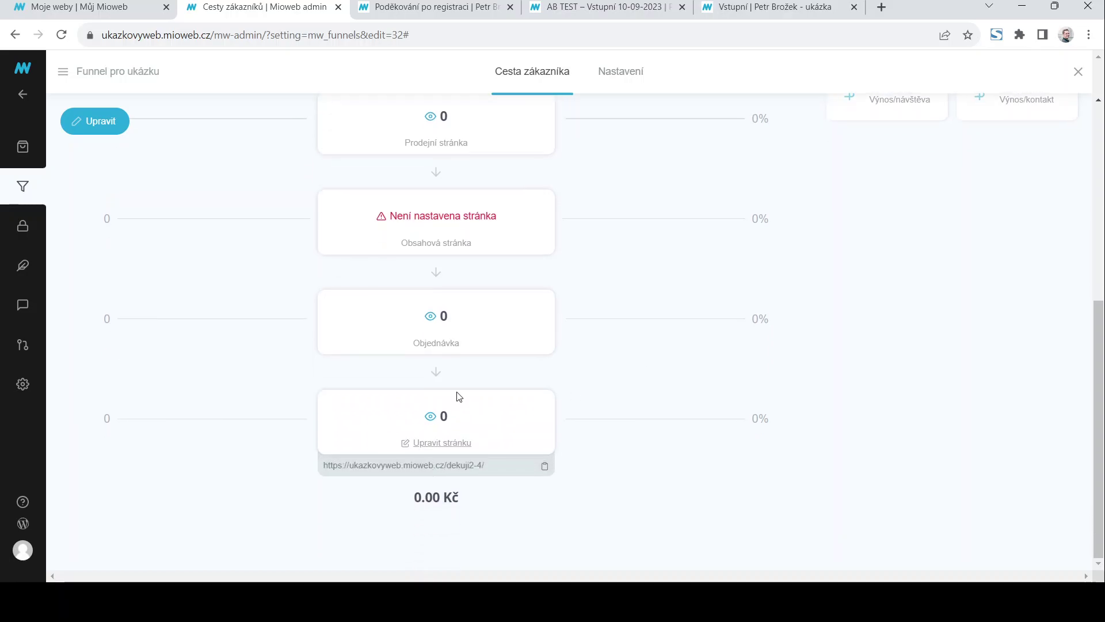
Open the funnel's Prodejní stránka for editing and look through its content down to the Shrnutí nabídky section
scroll(656, 404, up, 3)
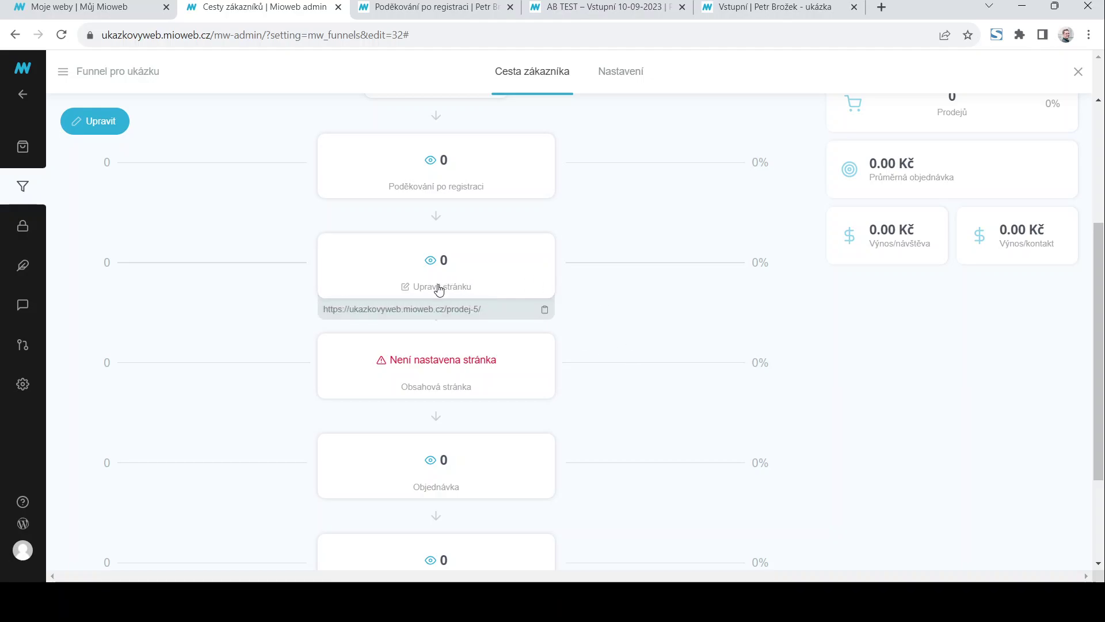
click(440, 287)
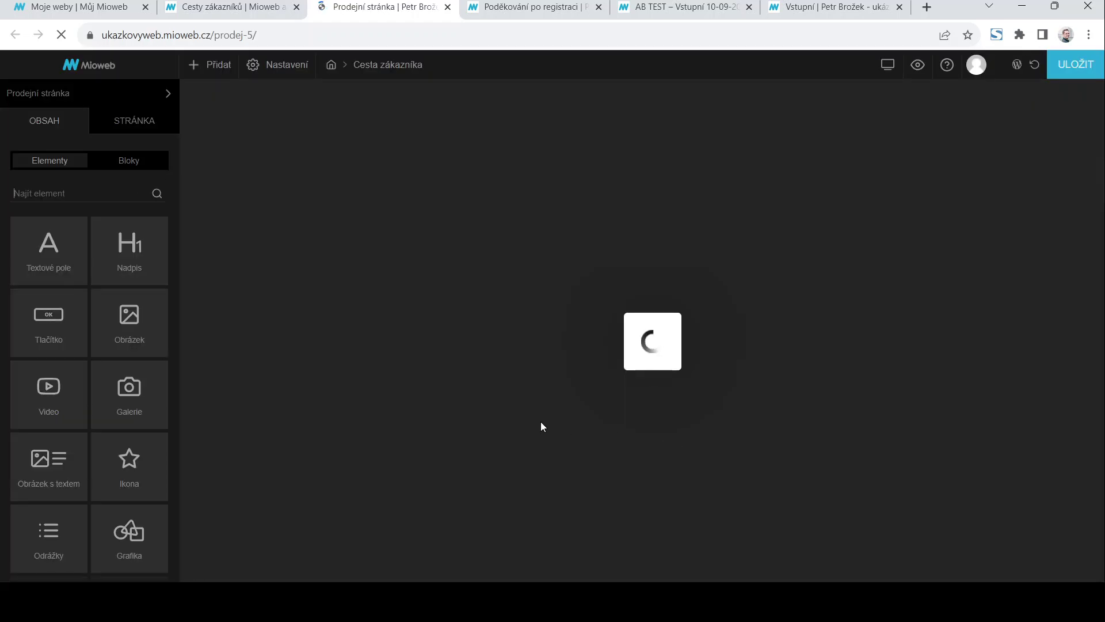
scroll(725, 329, down, 3)
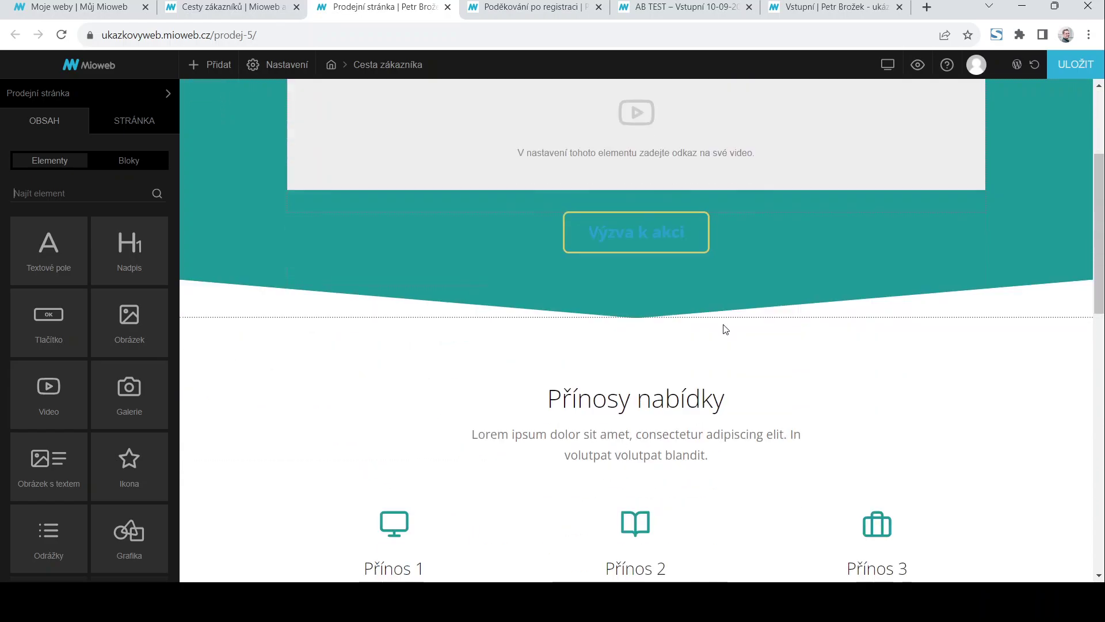
scroll(725, 329, down, 12)
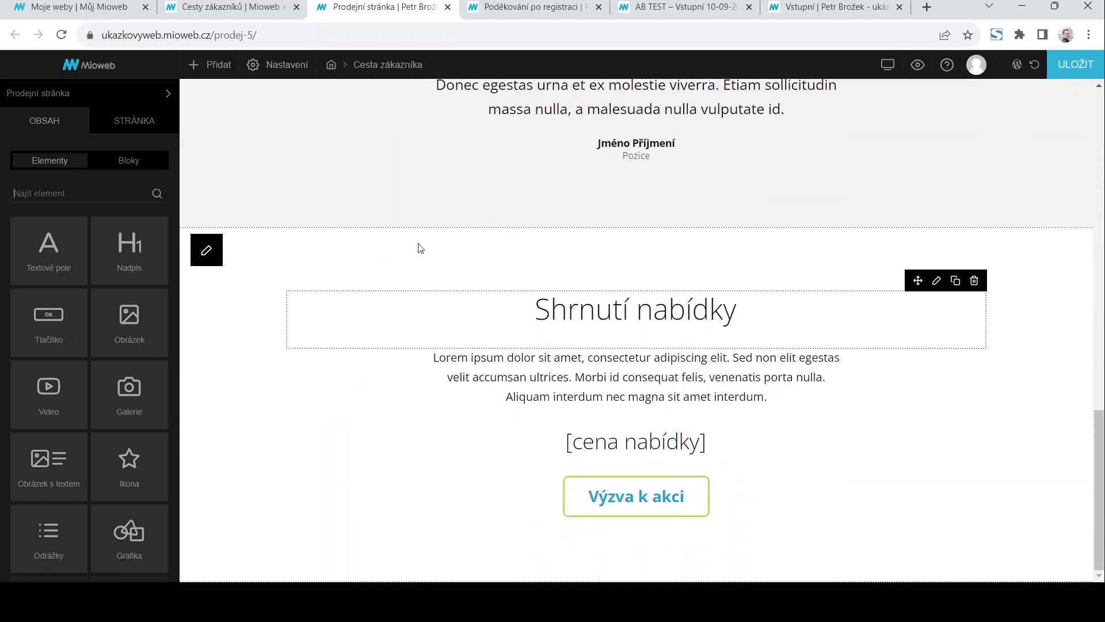
Go back to the funnel overview and review its remaining pages, including Objednávka, along with the A/B test and the visit and sales statistics
click(228, 7)
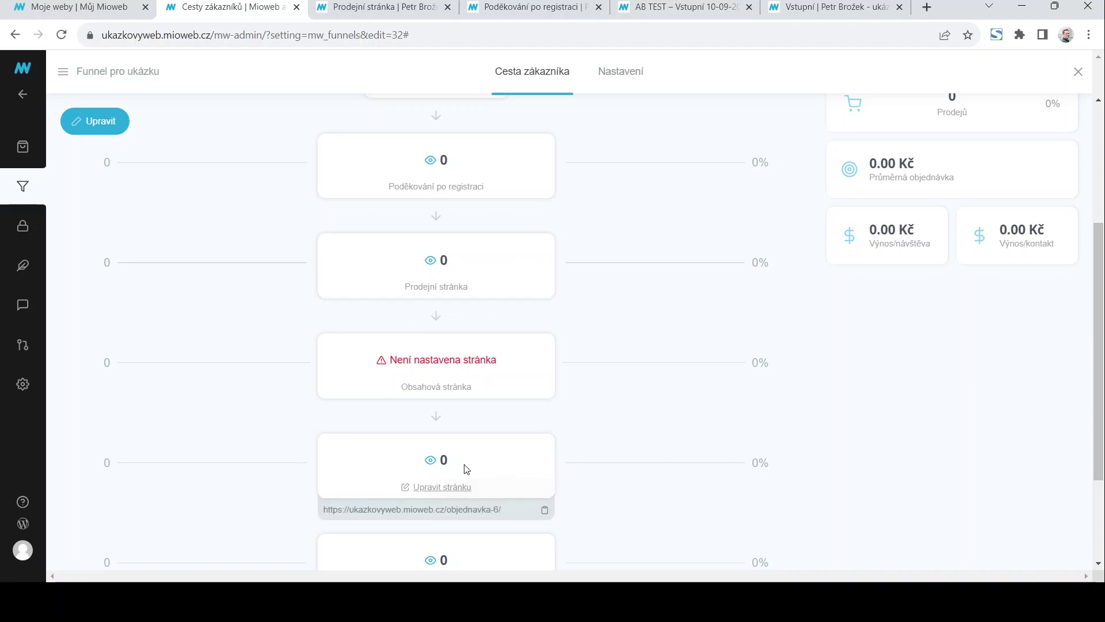
scroll(485, 465, down, 3)
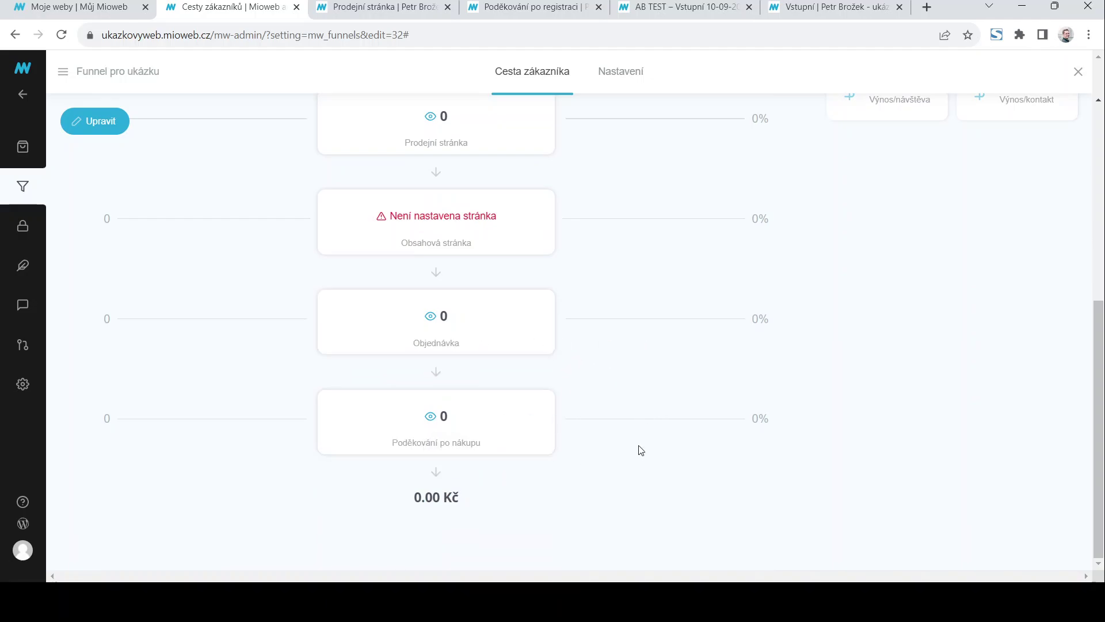
scroll(634, 448, up, 1)
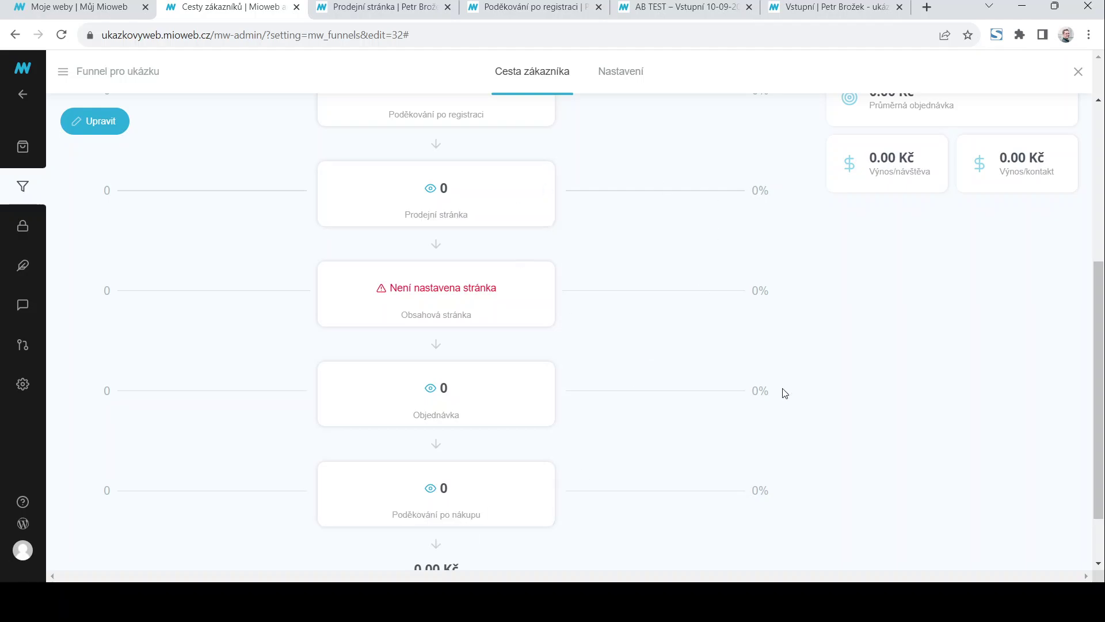
scroll(750, 484, up, 3)
scroll(730, 391, up, 1)
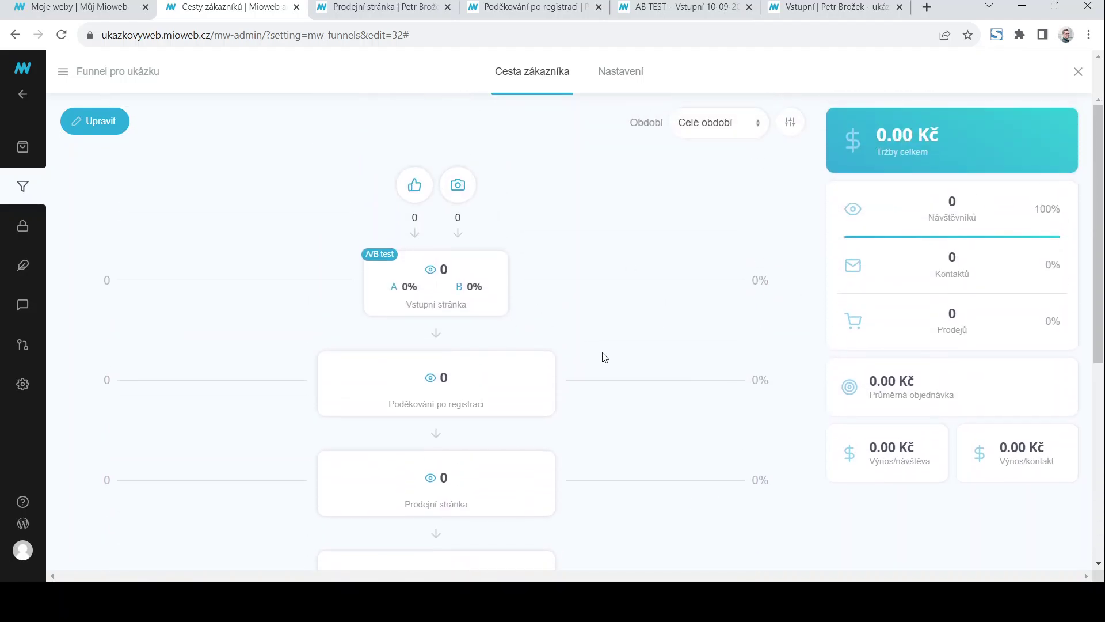
scroll(601, 358, down, 5)
scroll(575, 360, up, 4)
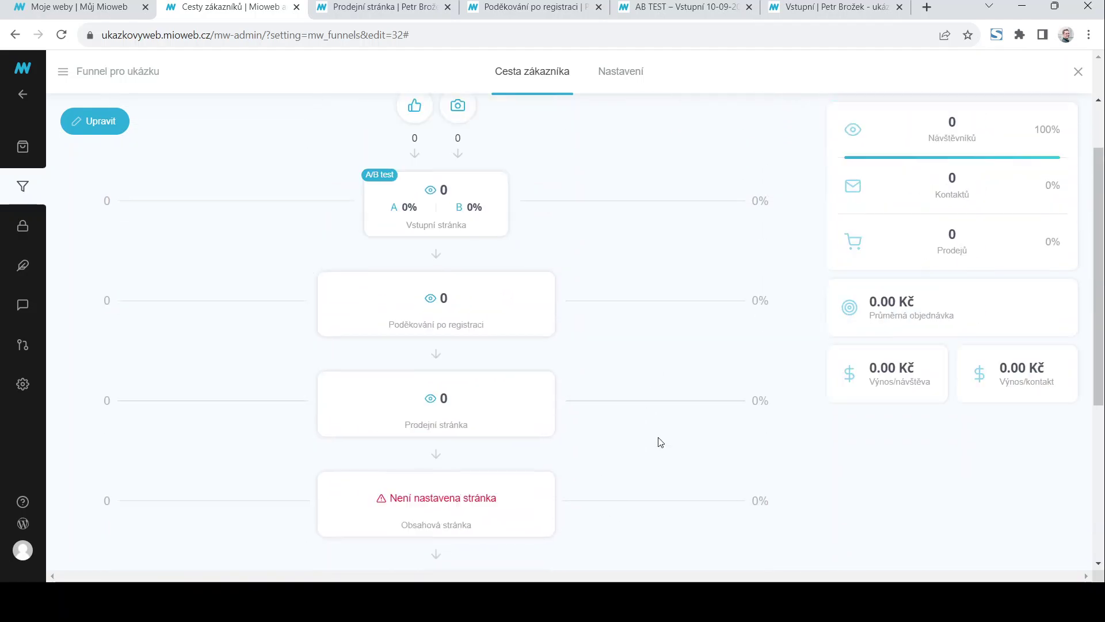
scroll(661, 442, up, 1)
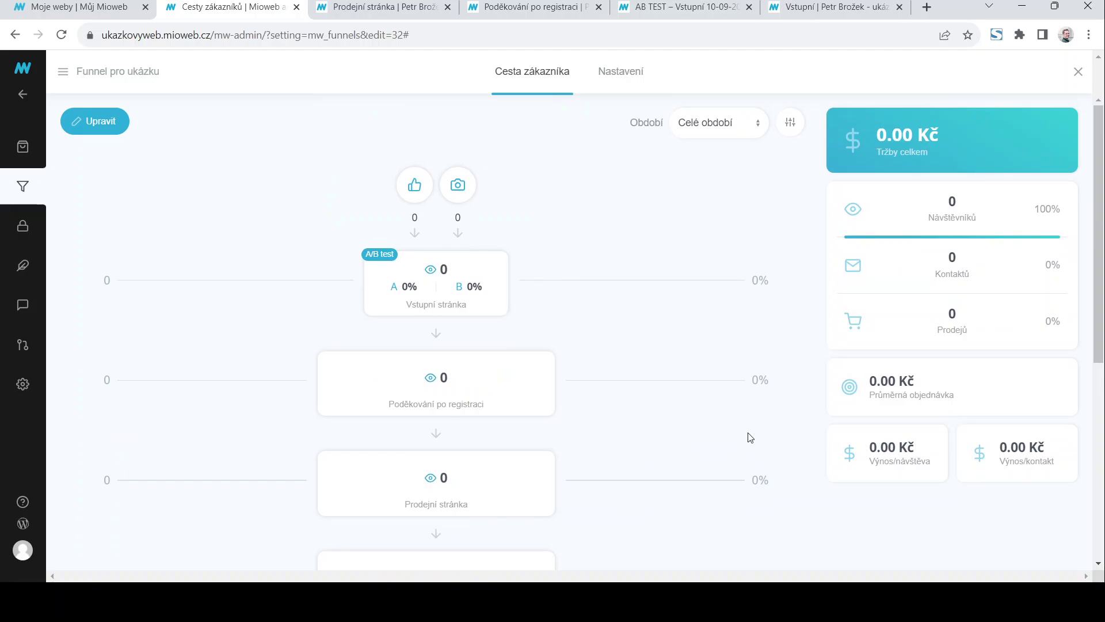
scroll(633, 366, down, 1)
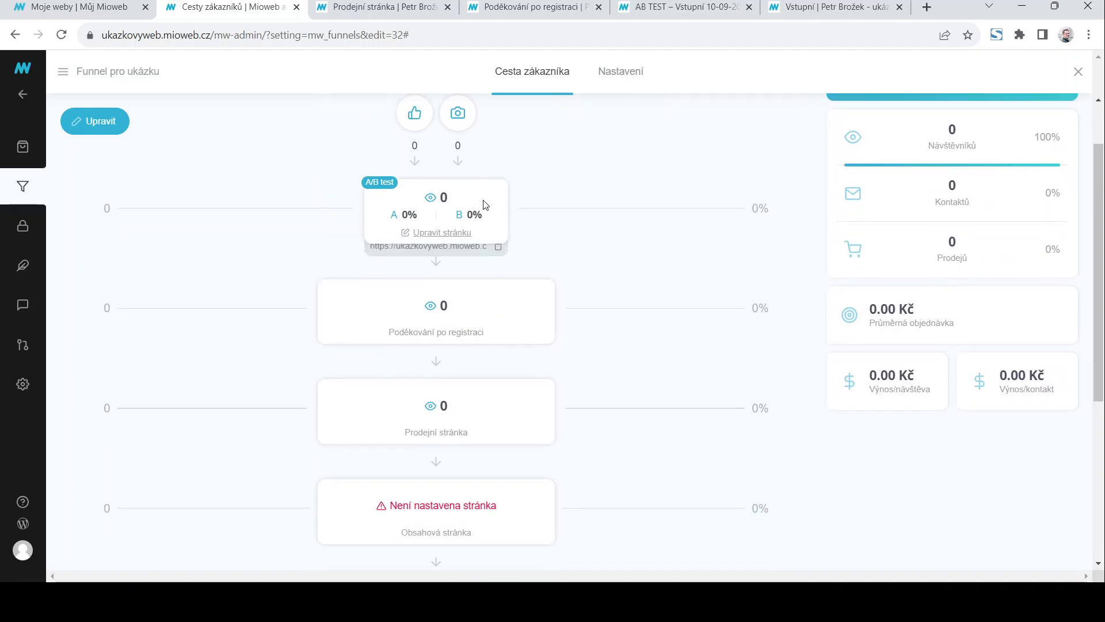
mouse_move(438, 325)
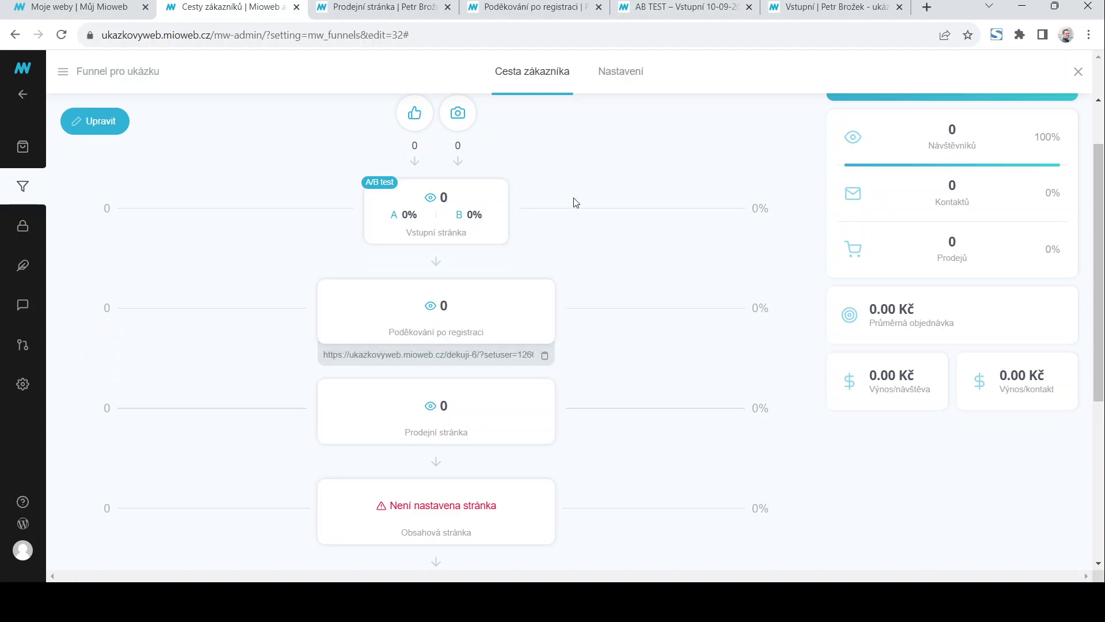
scroll(712, 342, up, 1)
scroll(713, 342, up, 1)
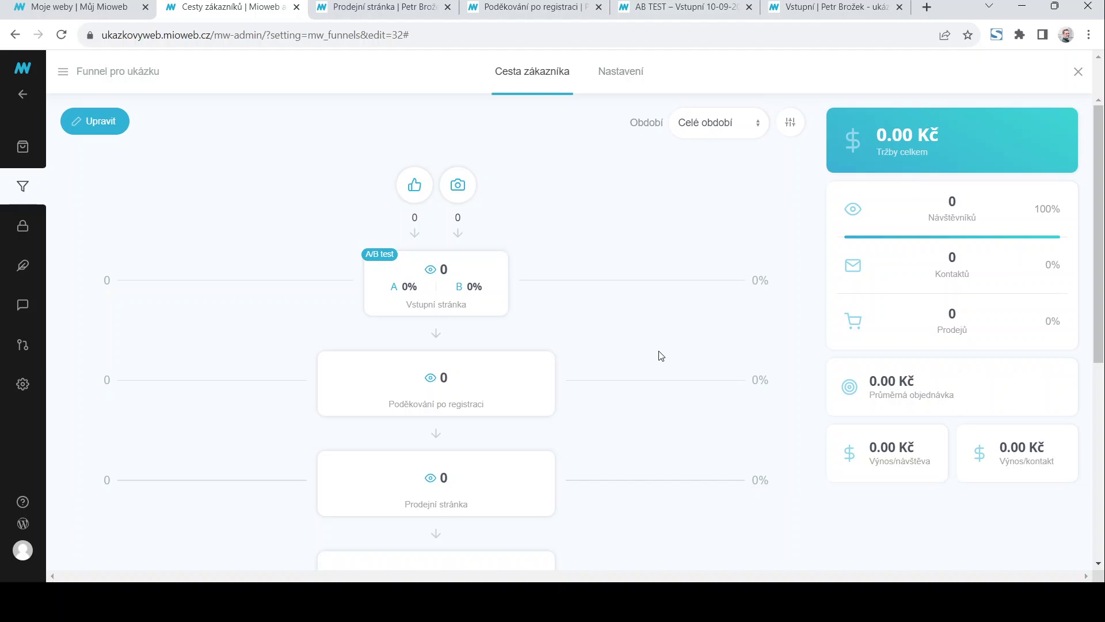
Examine the customer journey in Funnel pro ukázku from Vstupní stránka through Obsahová stránka and Objednávka to Poděkování po nákupu
mouse_move(472, 273)
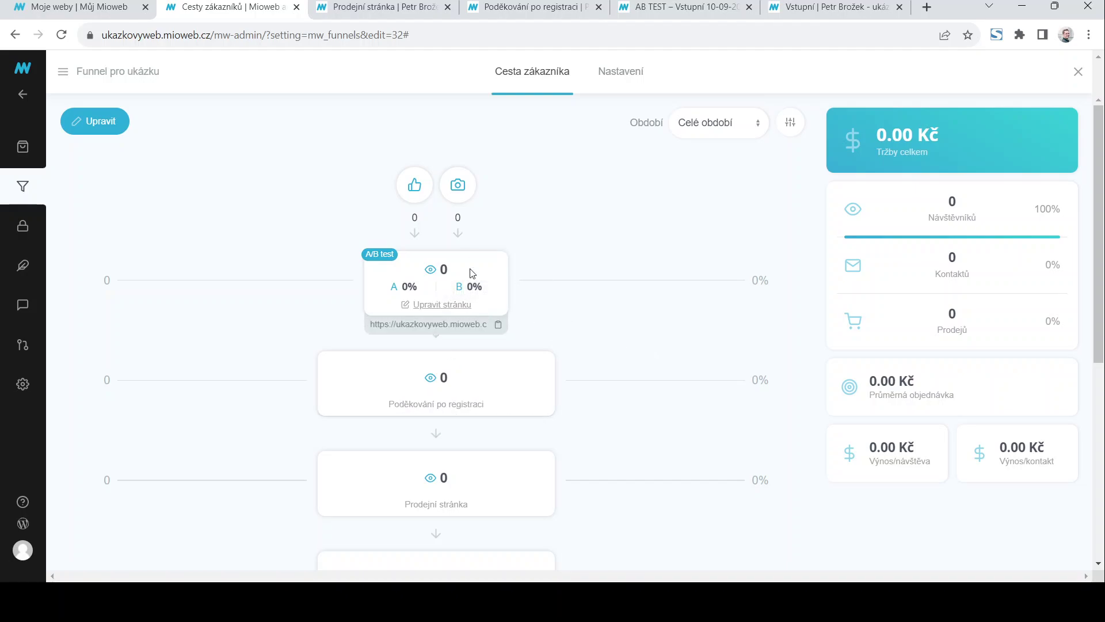
scroll(469, 305, down, 1)
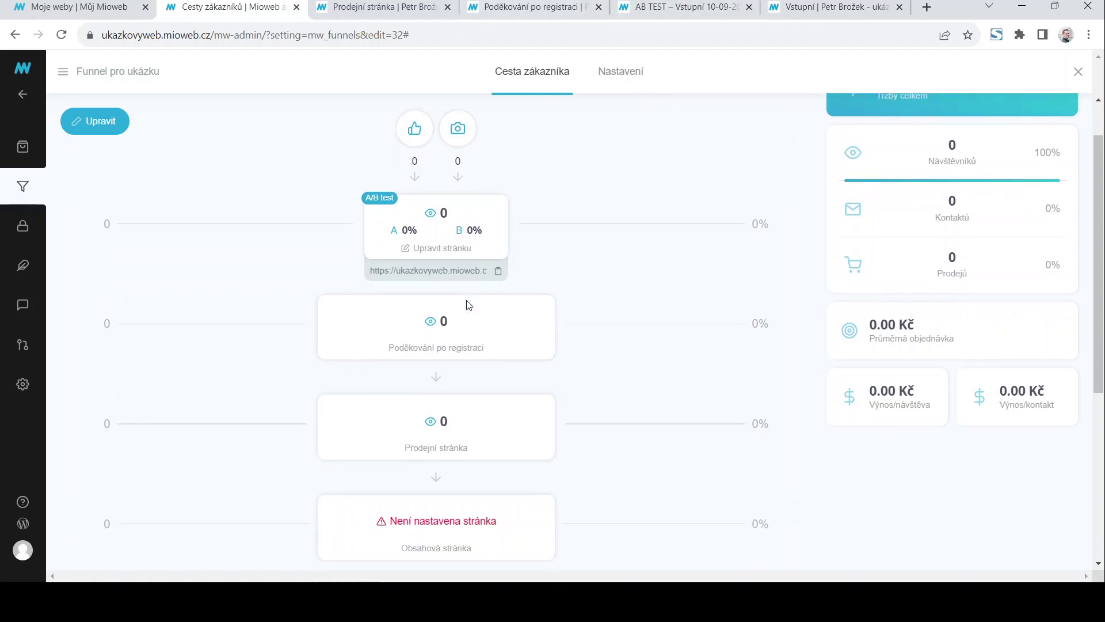
scroll(579, 348, down, 4)
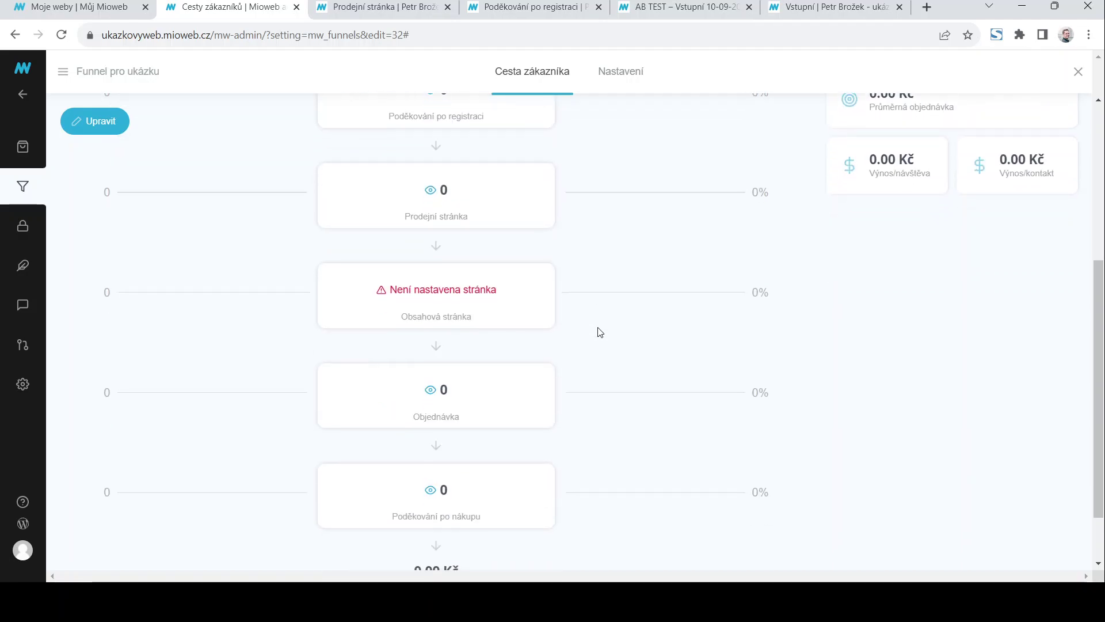
scroll(599, 332, down, 2)
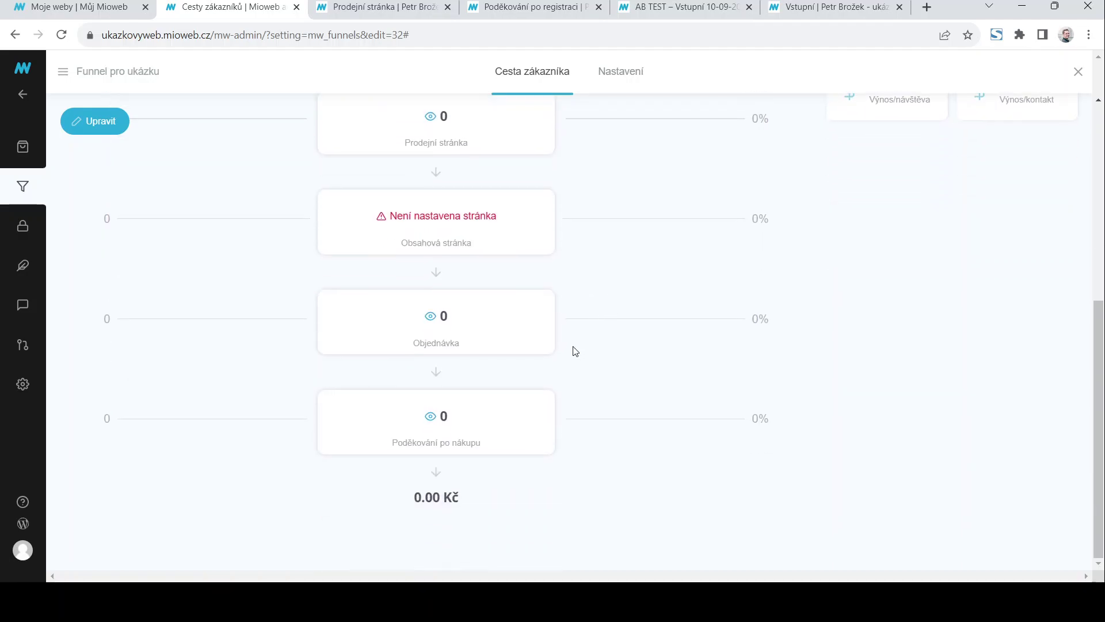
mouse_move(444, 348)
scroll(629, 362, up, 6)
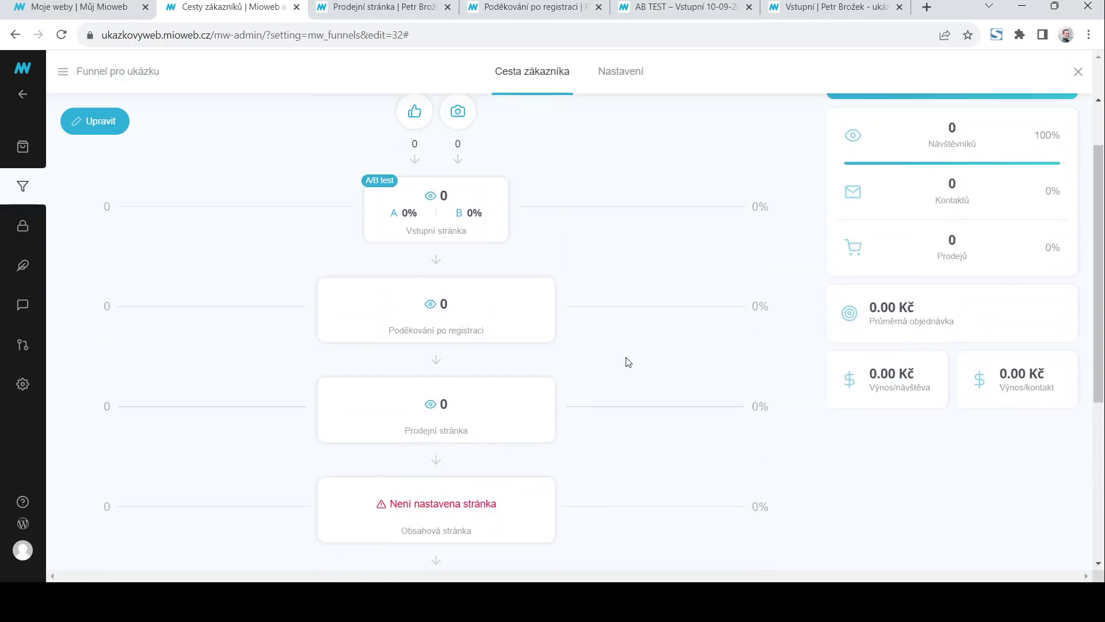
scroll(629, 362, down, 5)
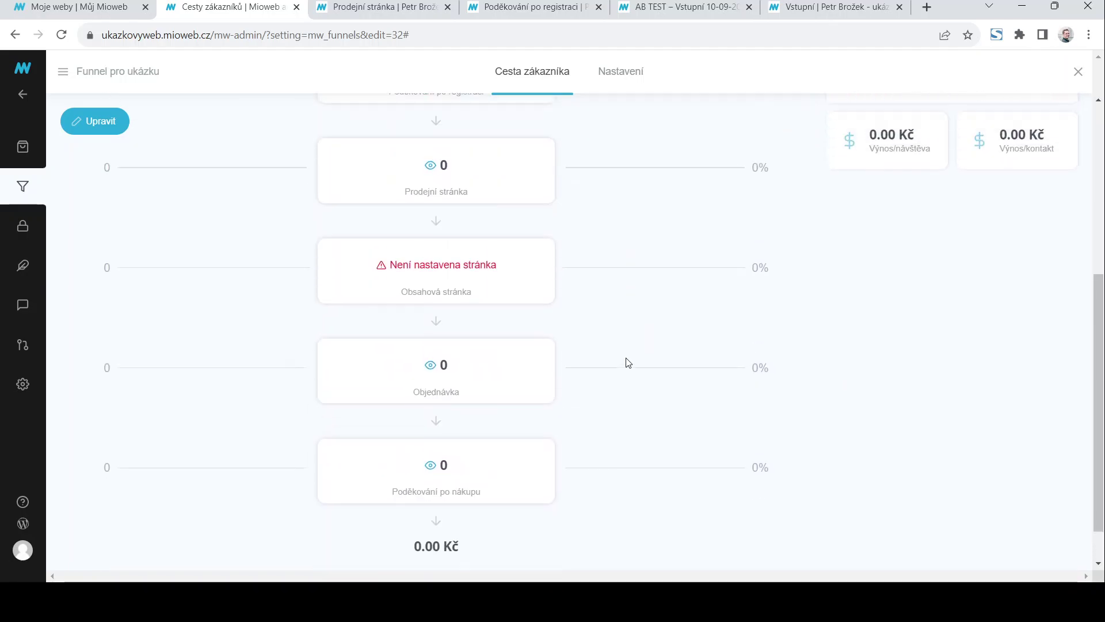
Review the whole funnel again from its traffic sources and A/B-tested entry page to the final revenue, including each page's visit statistics
scroll(629, 362, up, 5)
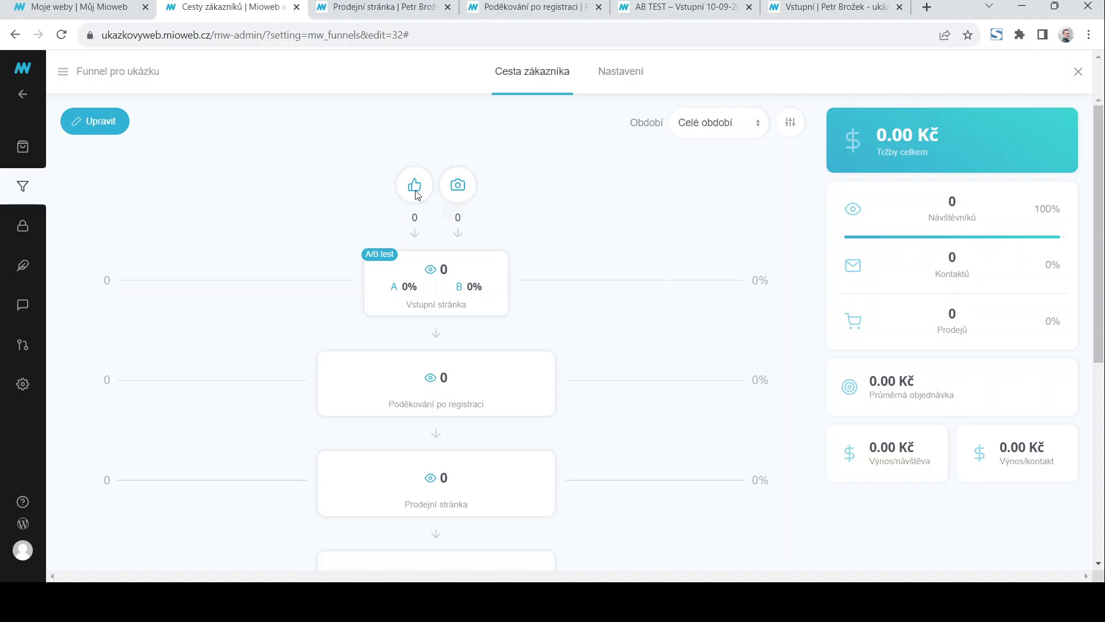
scroll(766, 366, down, 6)
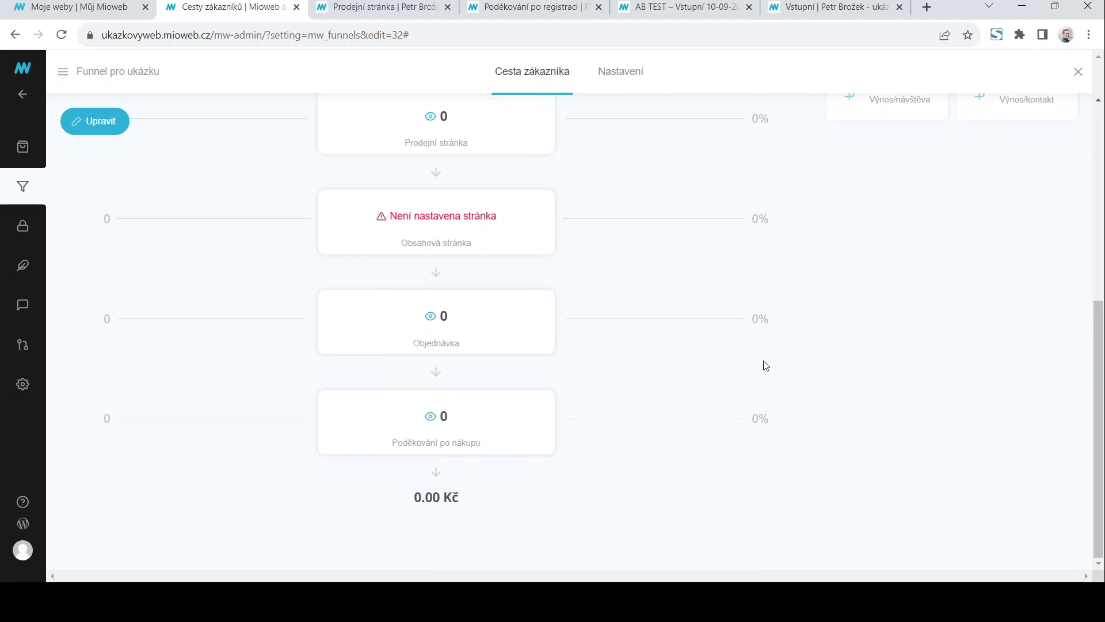
scroll(765, 363, up, 6)
scroll(760, 335, down, 6)
scroll(660, 486, up, 6)
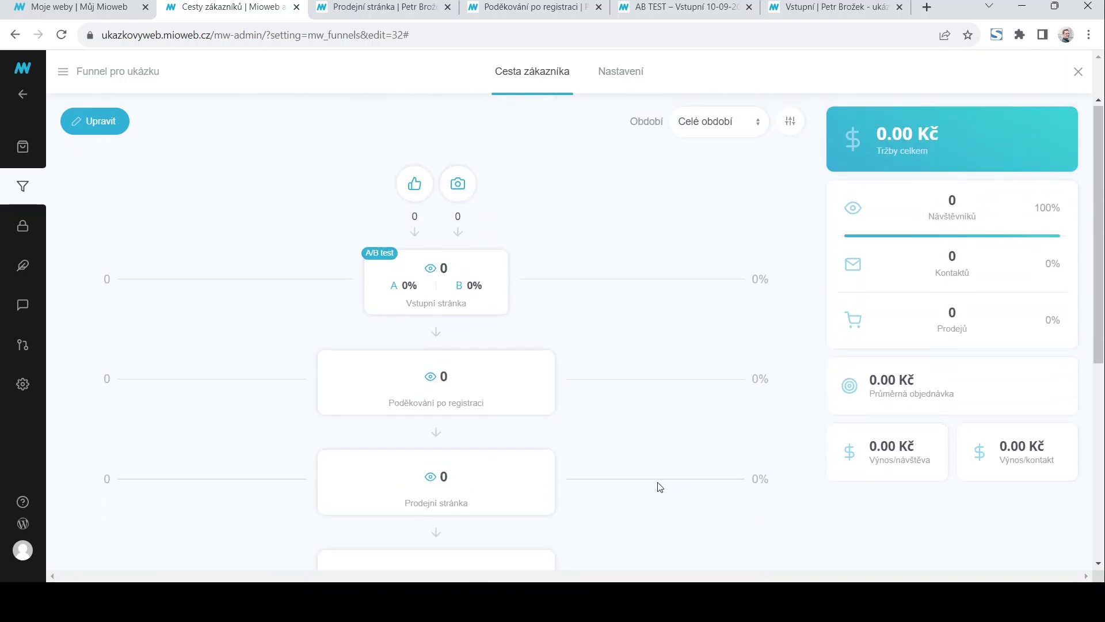
scroll(660, 486, down, 5)
scroll(786, 378, up, 5)
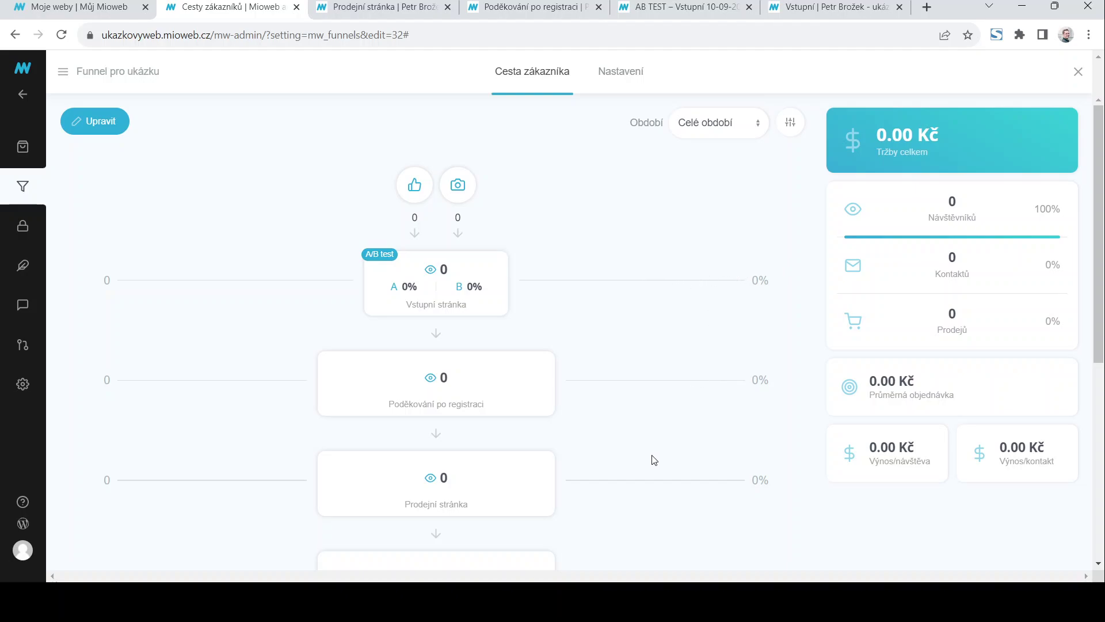
scroll(662, 428, down, 6)
scroll(670, 436, up, 6)
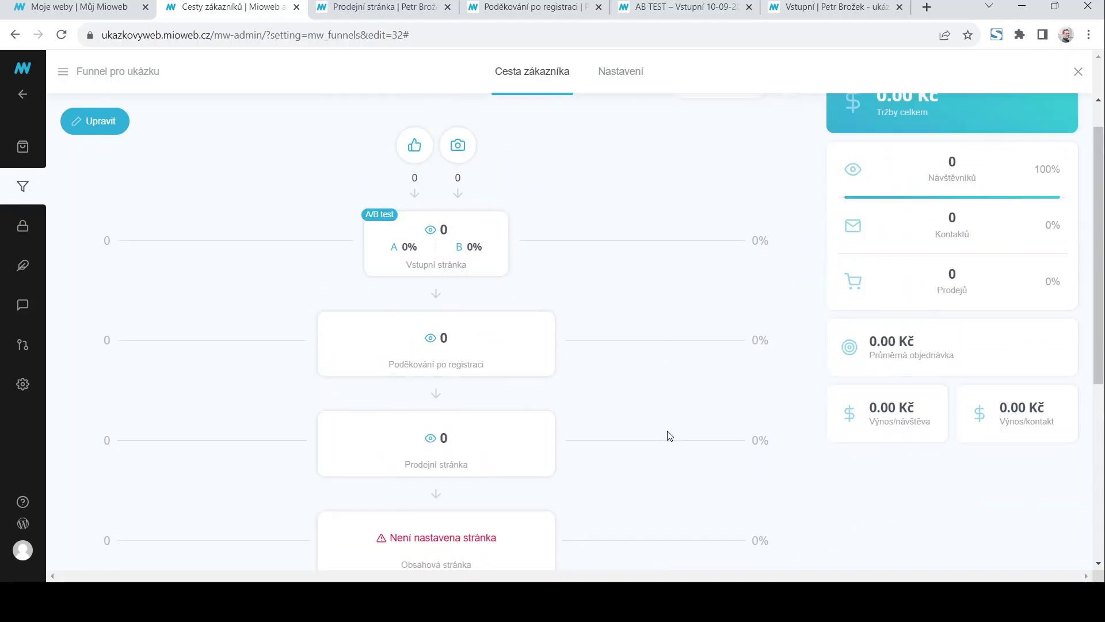
scroll(670, 436, up, 1)
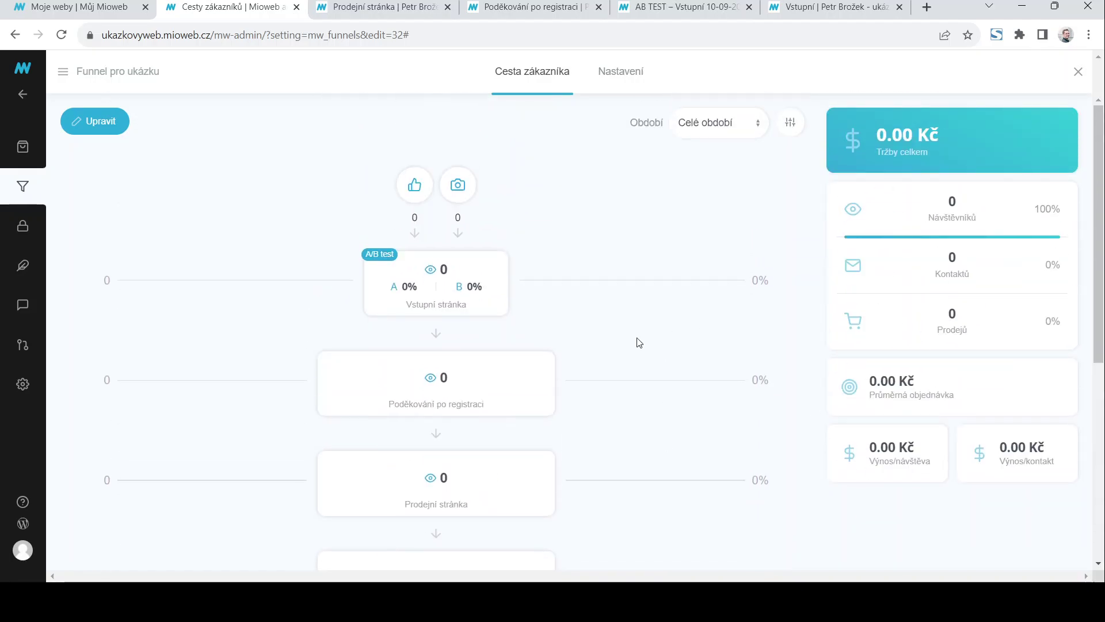
scroll(592, 342, down, 3)
scroll(594, 344, down, 1)
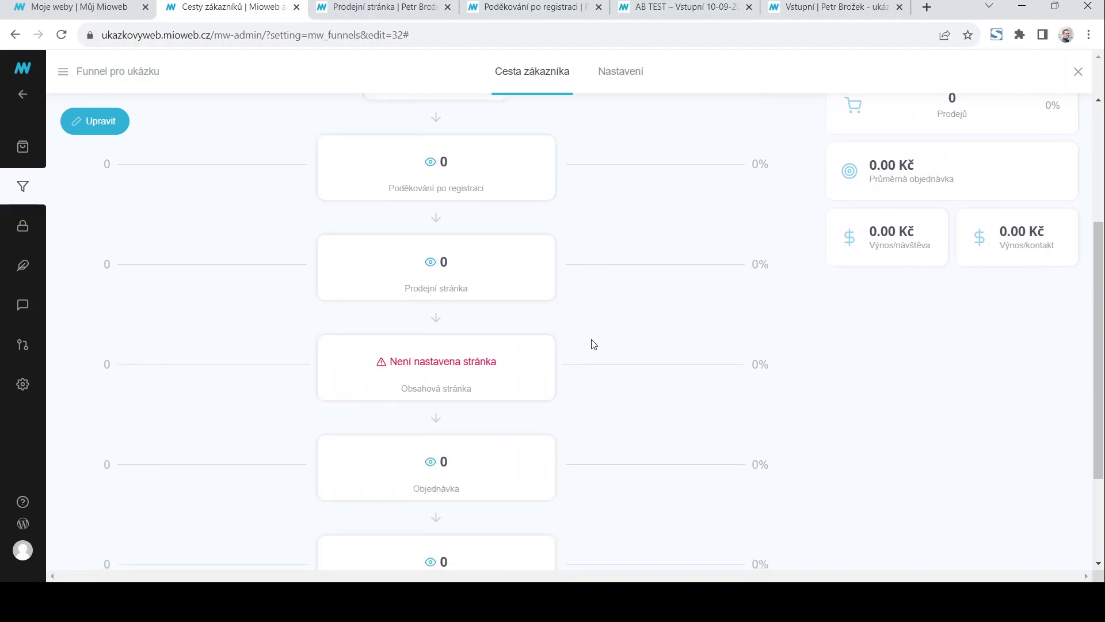
scroll(593, 344, up, 4)
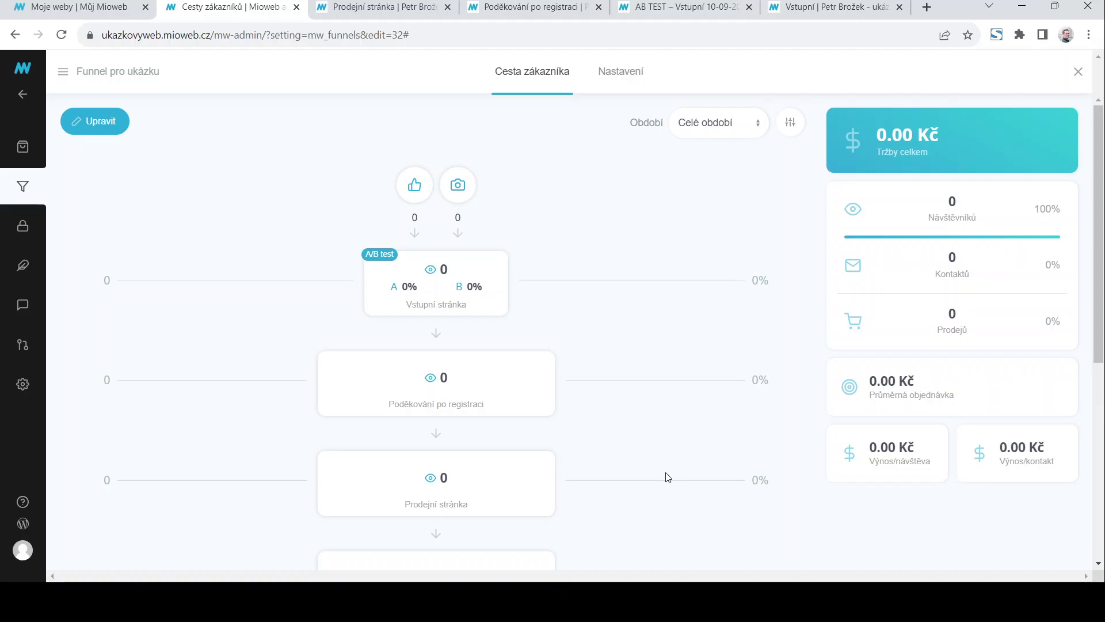
scroll(656, 467, down, 5)
scroll(650, 455, up, 5)
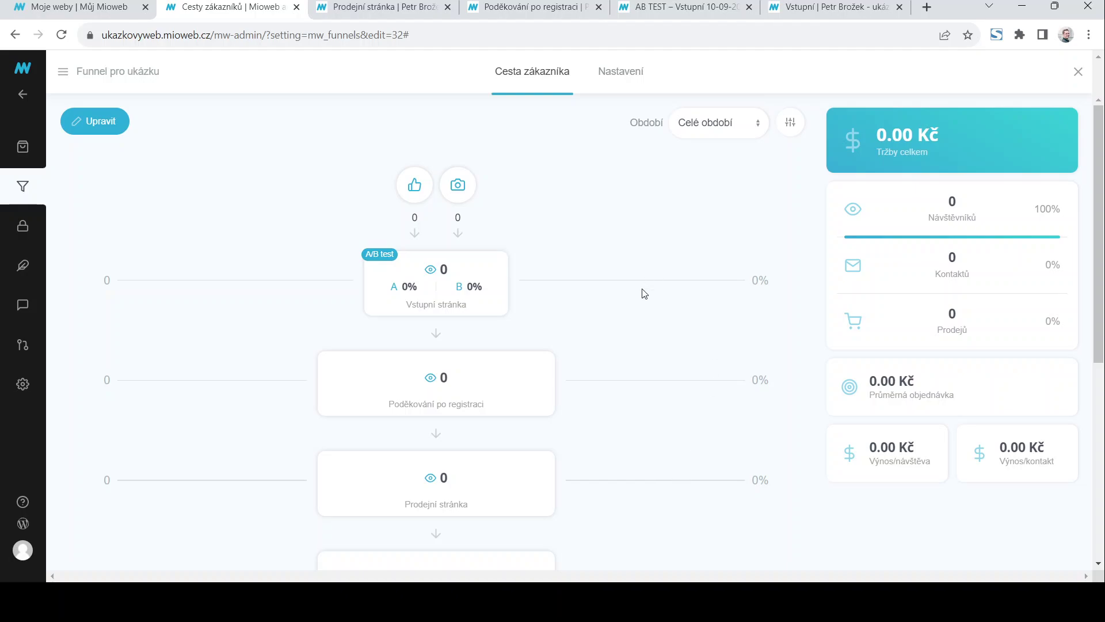
mouse_move(377, 256)
scroll(609, 487, down, 1)
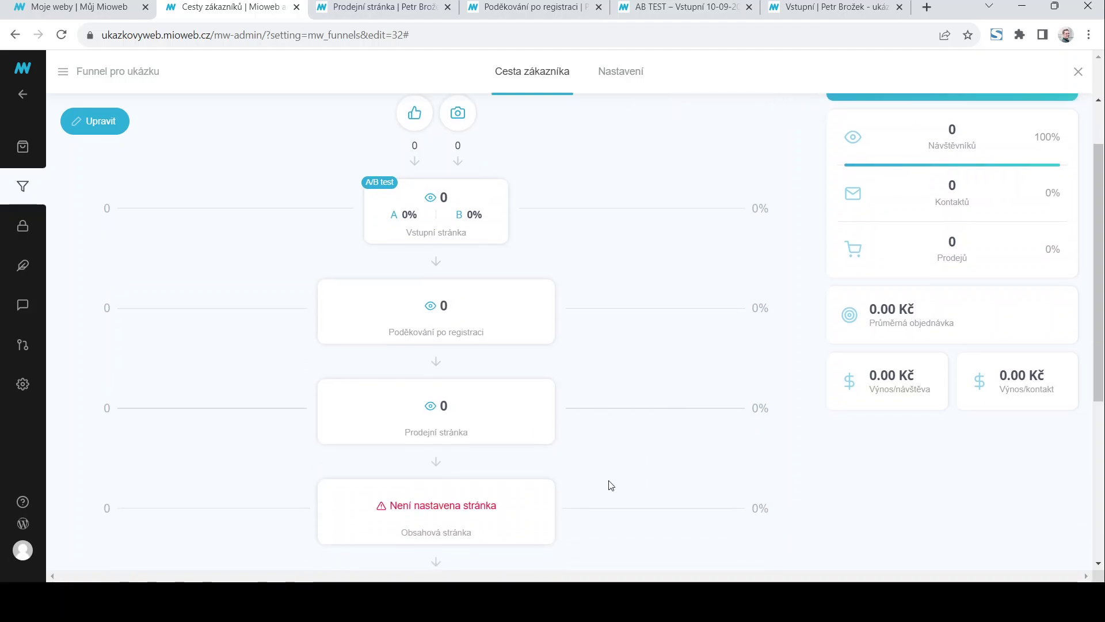